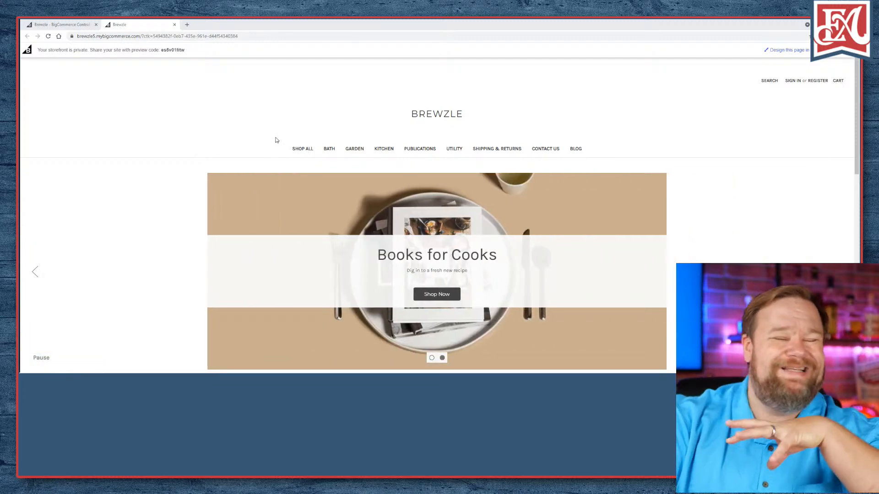
# - Look over the BigCommerce control panel dashboard and compare it with the Brewzle storefront preview
pyautogui.click(71, 27)
pyautogui.scroll(-3, 216, 158)
pyautogui.scroll(3, 215, 159)
pyautogui.scroll(-5, 215, 158)
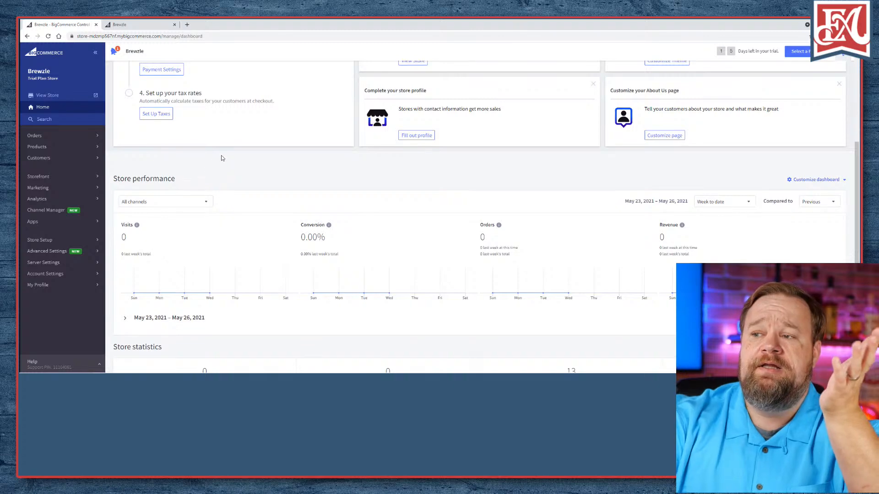
pyautogui.click(144, 26)
pyautogui.click(81, 27)
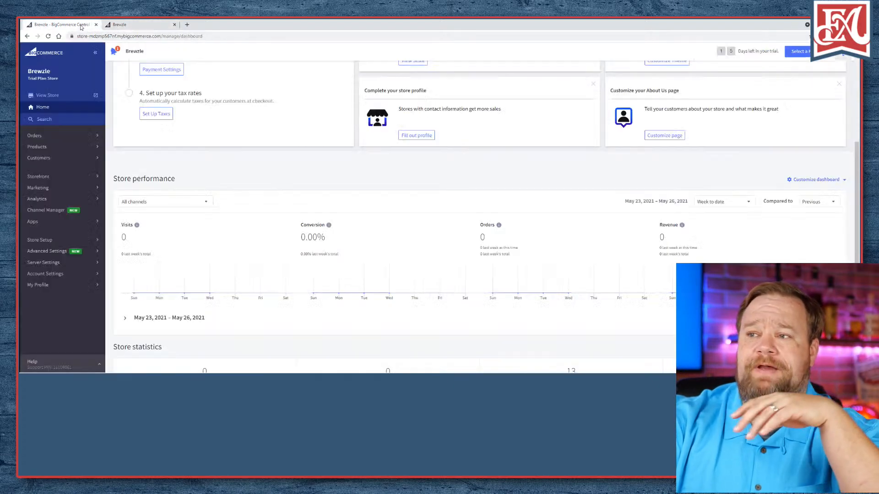
pyautogui.scroll(5, 265, 247)
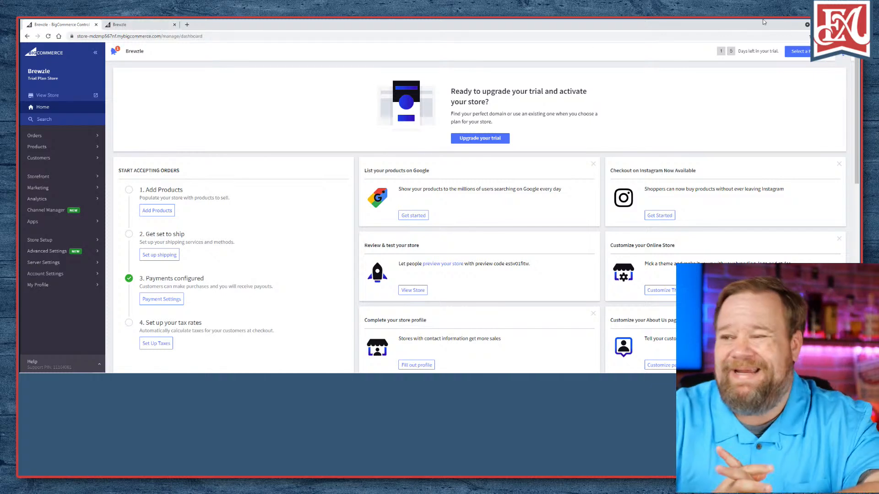
pyautogui.click(134, 28)
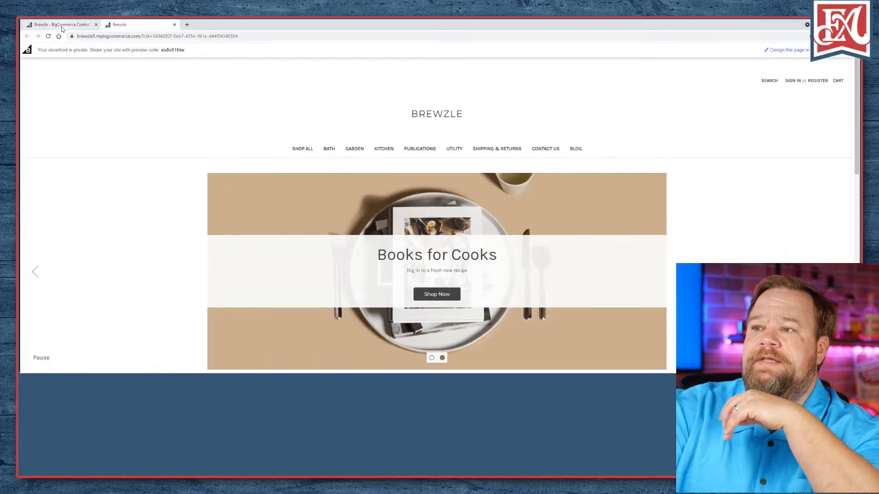
pyautogui.click(63, 26)
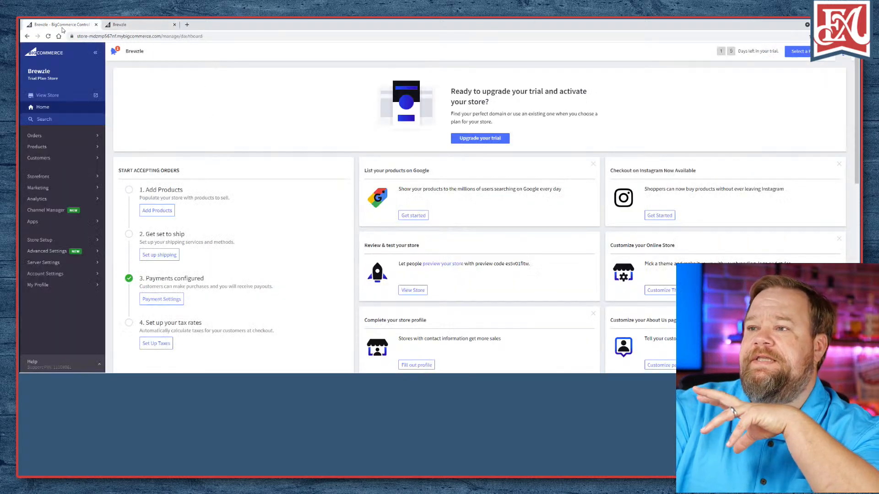
# - Check the advanced options of the current Cornerstone Light theme and open it for customization in Page Builder
pyautogui.click(55, 176)
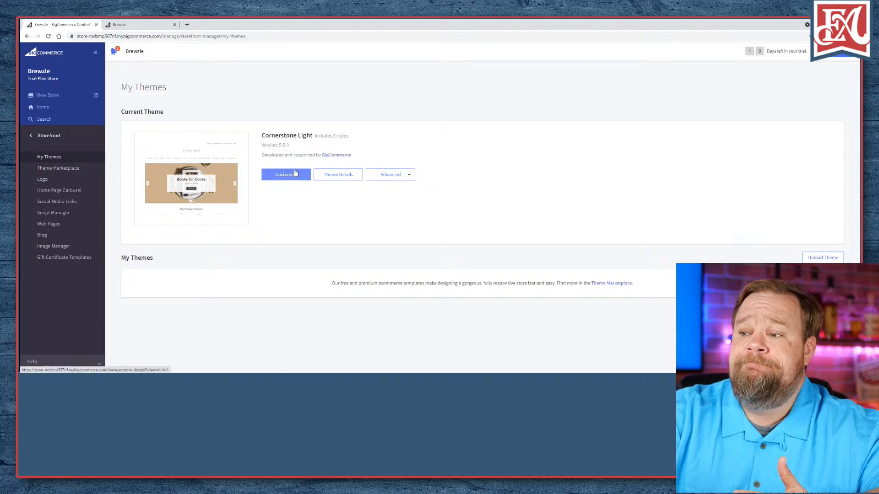
pyautogui.click(397, 174)
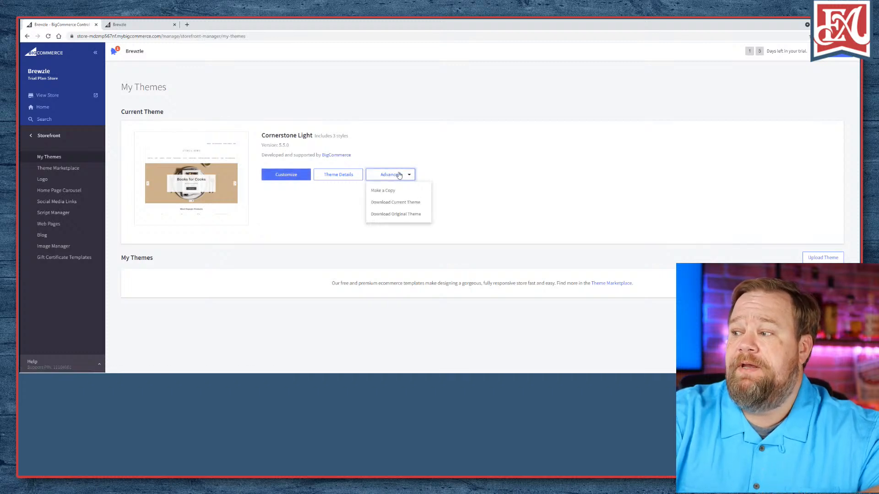
pyautogui.click(285, 177)
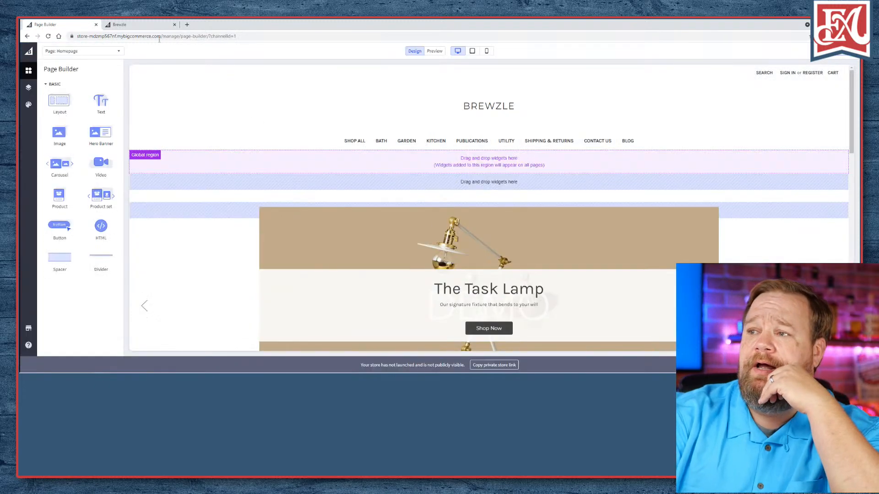
# - Review the Brewzle storefront homepage from its header and carousel down to the new products and footer
pyautogui.click(153, 25)
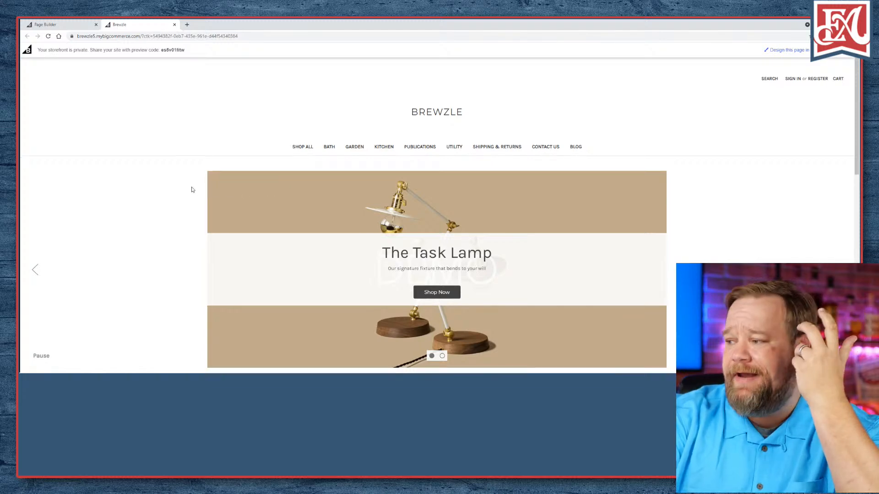
pyautogui.scroll(-8, 192, 189)
pyautogui.scroll(-3, 193, 195)
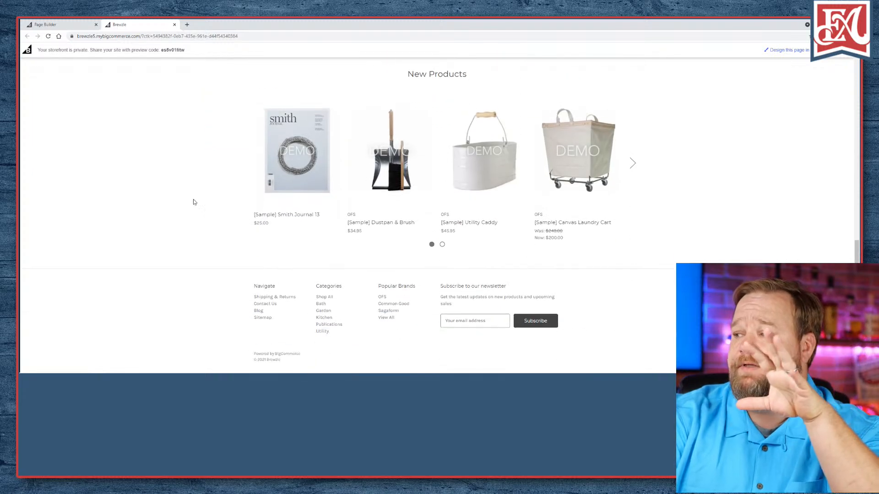
pyautogui.scroll(6, 194, 202)
pyautogui.scroll(5, 194, 202)
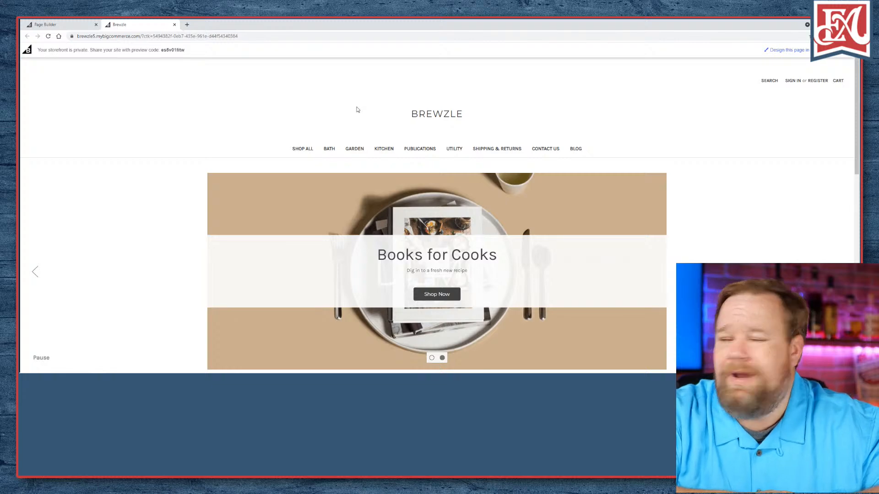
# - Leave Page Builder for My Themes and view the Cornerstone Light theme page down to its included styles
pyautogui.click(51, 24)
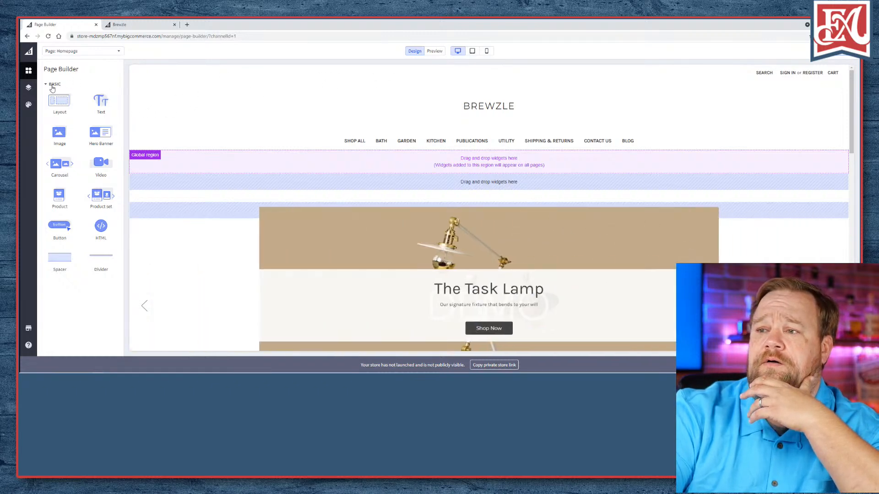
pyautogui.click(27, 37)
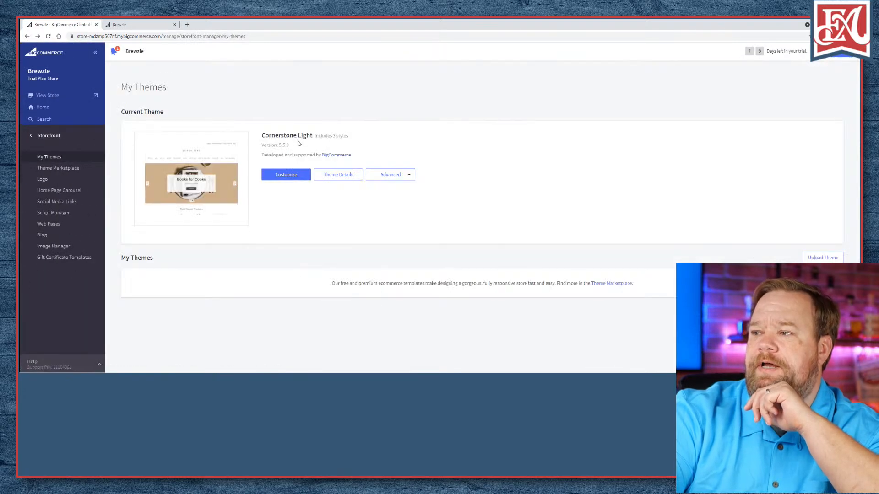
pyautogui.moveTo(314, 136); pyautogui.dragTo(348, 136)
pyautogui.click(298, 151)
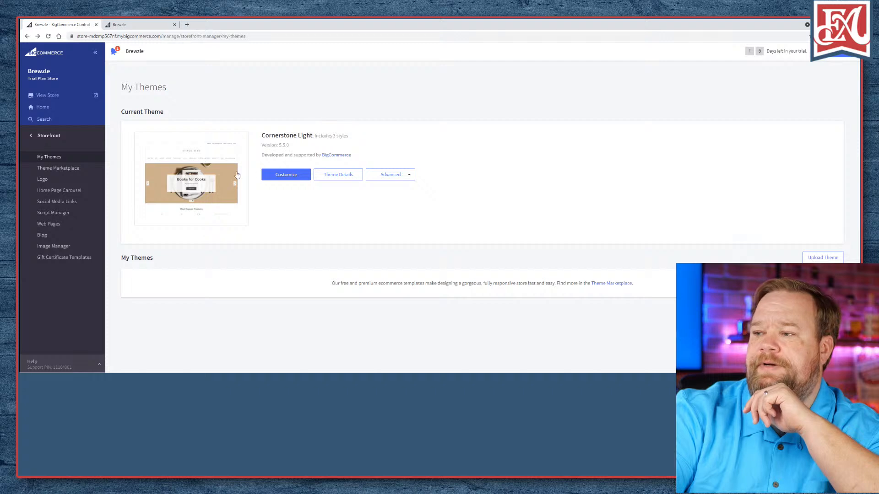
pyautogui.click(194, 182)
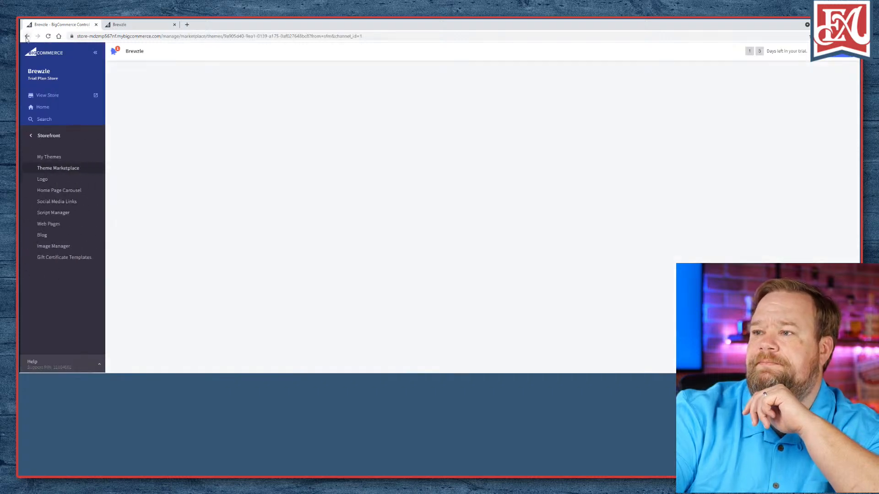
pyautogui.click(475, 95)
pyautogui.click(299, 139)
pyautogui.scroll(-3, 299, 147)
pyautogui.scroll(-3, 299, 151)
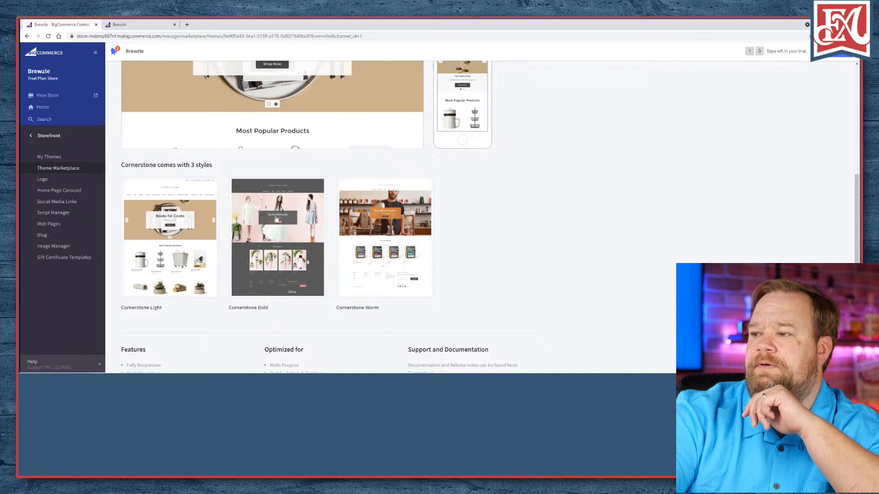
# - Open the Cornerstone Bold style and examine its desktop and mobile previews
pyautogui.click(283, 212)
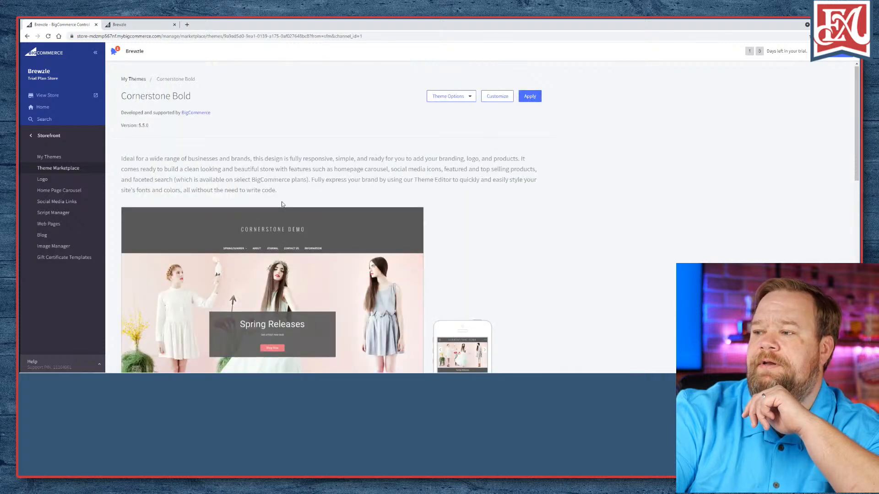
pyautogui.scroll(-4, 281, 203)
pyautogui.scroll(2, 284, 202)
pyautogui.scroll(-5, 284, 204)
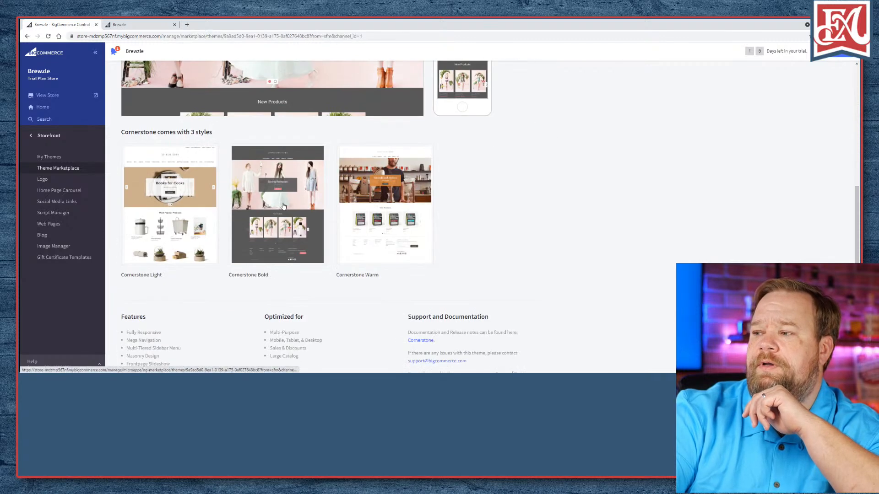
# - Examine the Cornerstone Warm style's description and previews, and return to the Cornerstone Light theme page
pyautogui.click(379, 187)
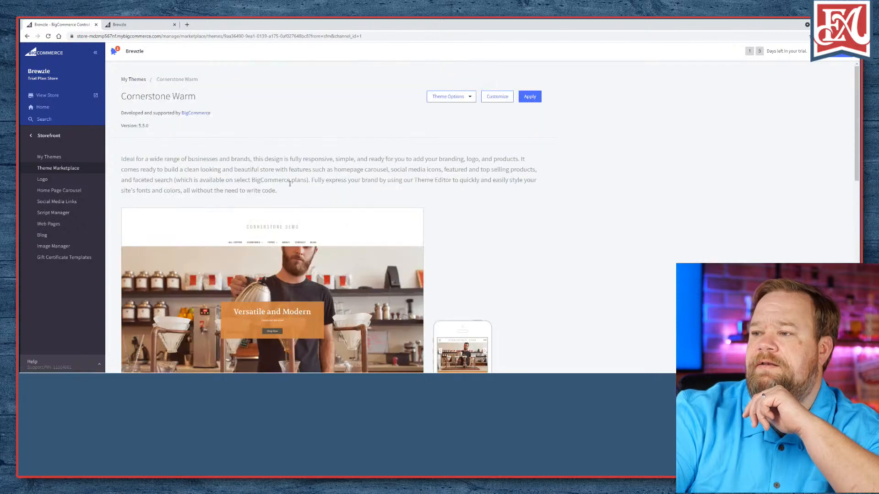
pyautogui.scroll(-5, 289, 191)
pyautogui.scroll(2, 289, 191)
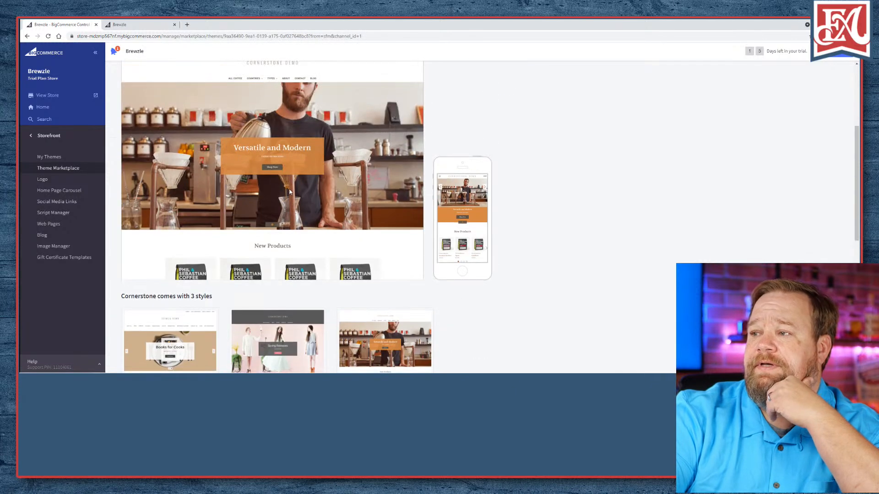
pyautogui.scroll(2, 290, 193)
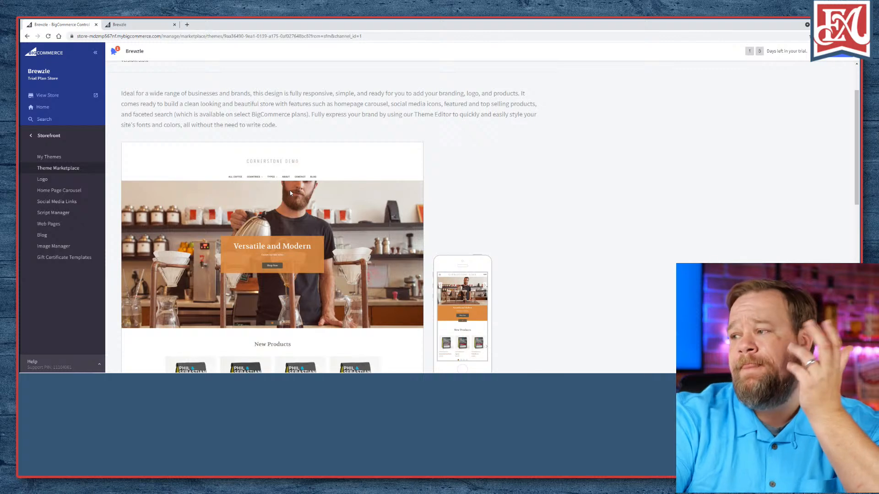
pyautogui.scroll(2, 289, 189)
pyautogui.scroll(-4, 290, 189)
pyautogui.scroll(4, 290, 188)
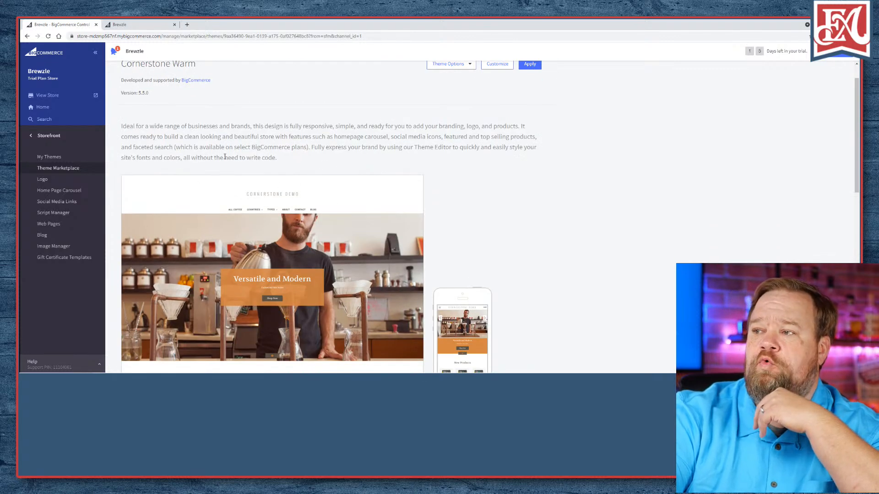
pyautogui.scroll(1, 226, 172)
pyautogui.click(27, 37)
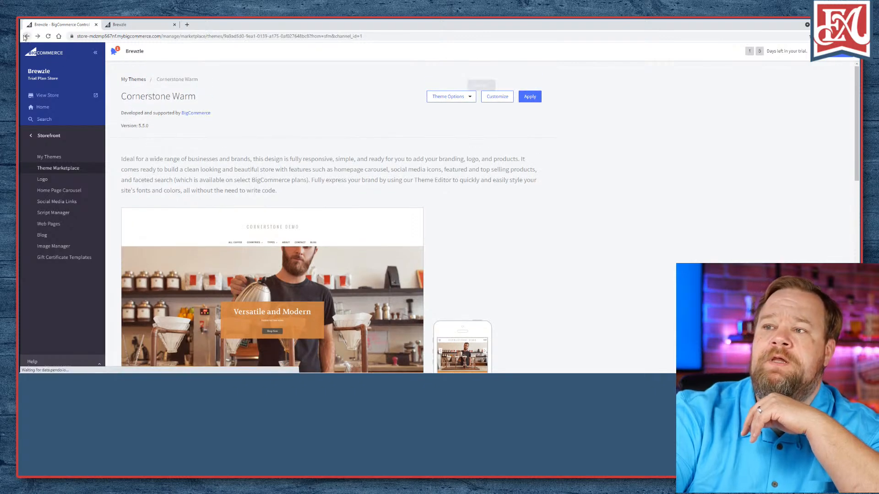
pyautogui.click(27, 37)
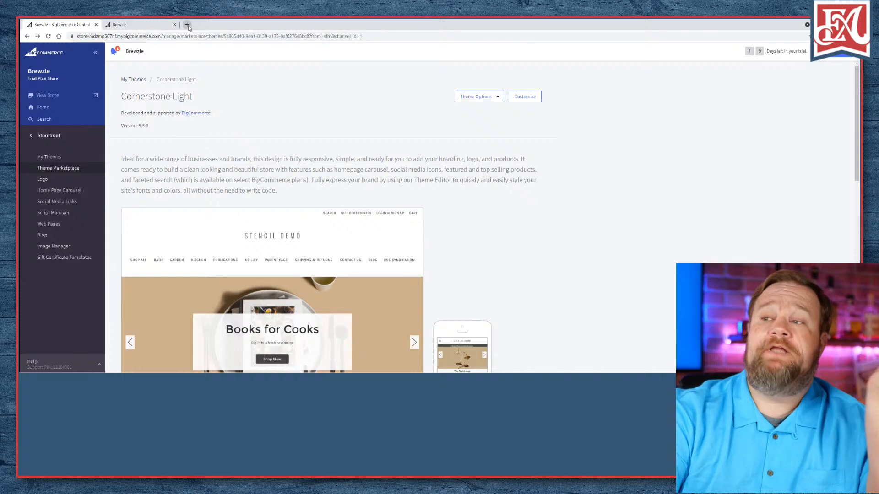
# - Open the Theme Marketplace and browse the featured themes and their prices
pyautogui.click(59, 169)
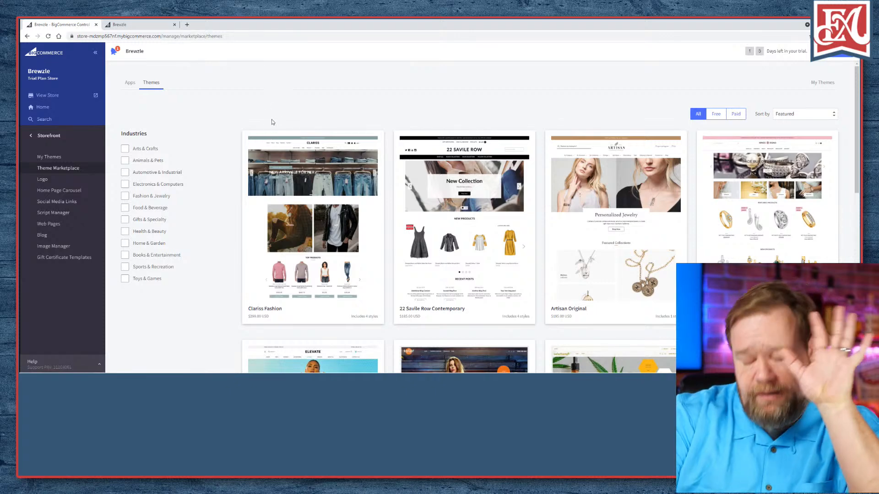
pyautogui.scroll(-1, 270, 120)
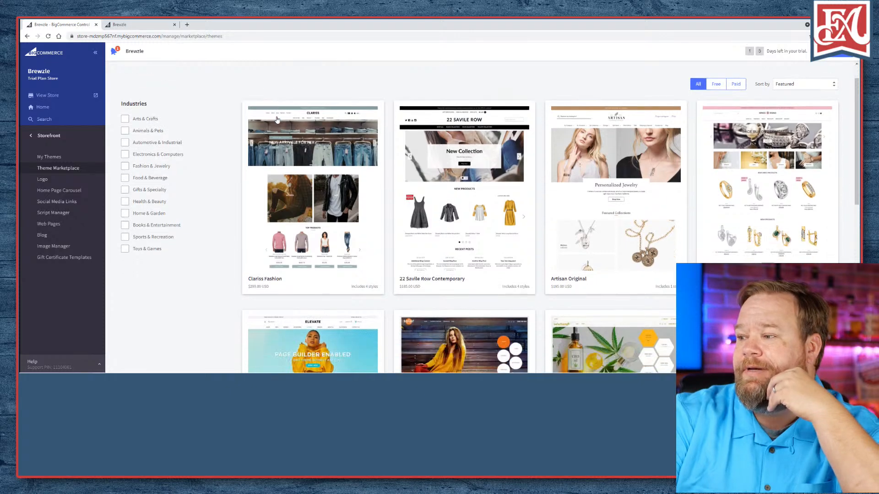
pyautogui.scroll(1, 247, 116)
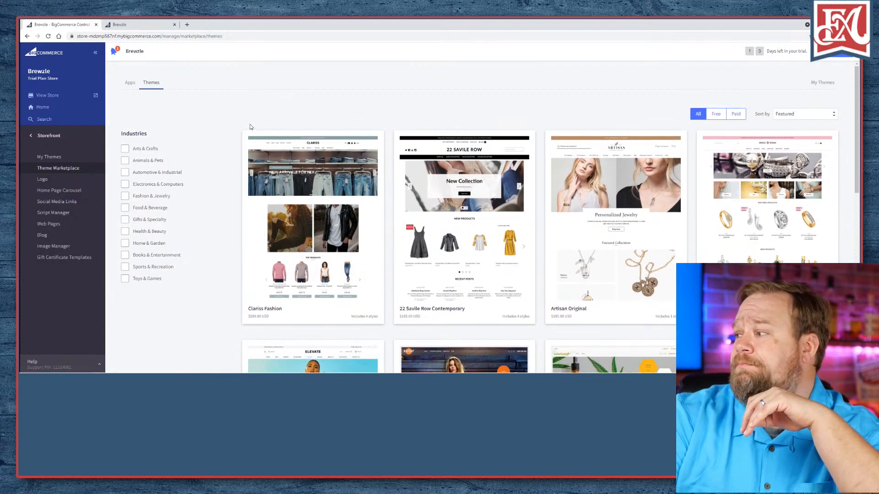
pyautogui.scroll(-6, 251, 126)
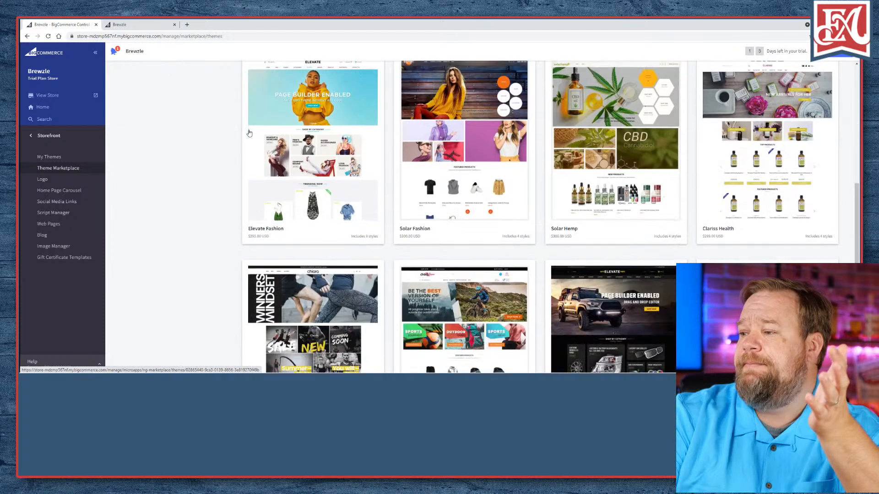
pyautogui.scroll(4, 249, 136)
pyautogui.scroll(-1, 249, 135)
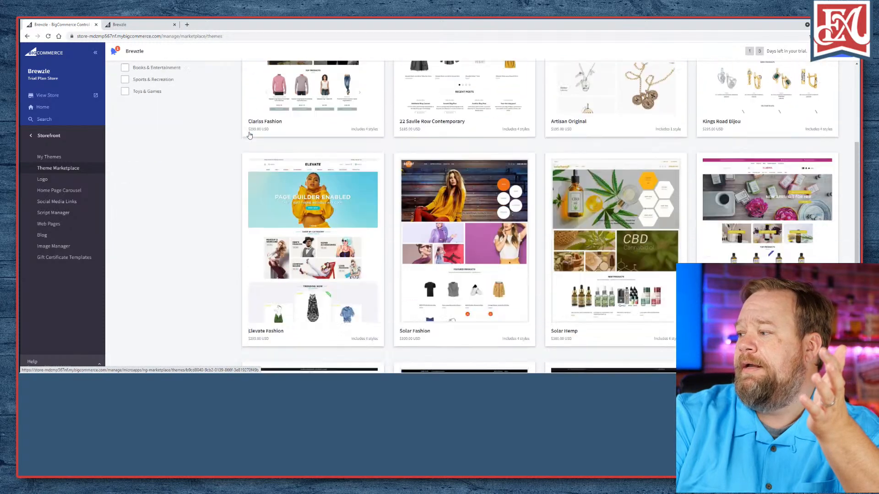
pyautogui.scroll(3, 250, 134)
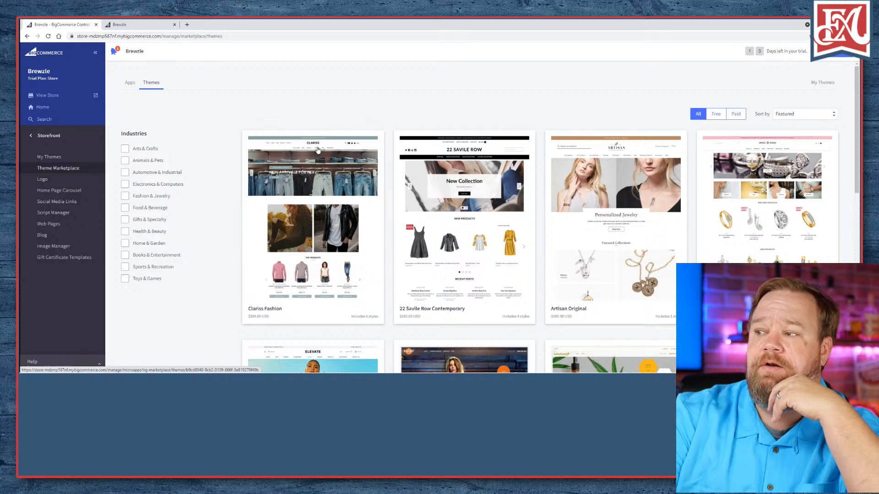
# - Open the Clariss Fashion theme and examine its desktop and mobile previews, included styles and feature list
pyautogui.click(310, 164)
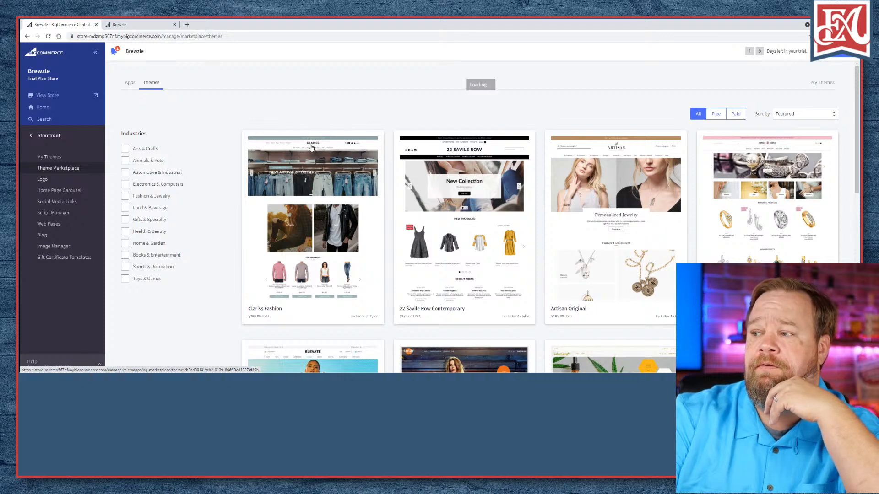
pyautogui.scroll(-3, 292, 157)
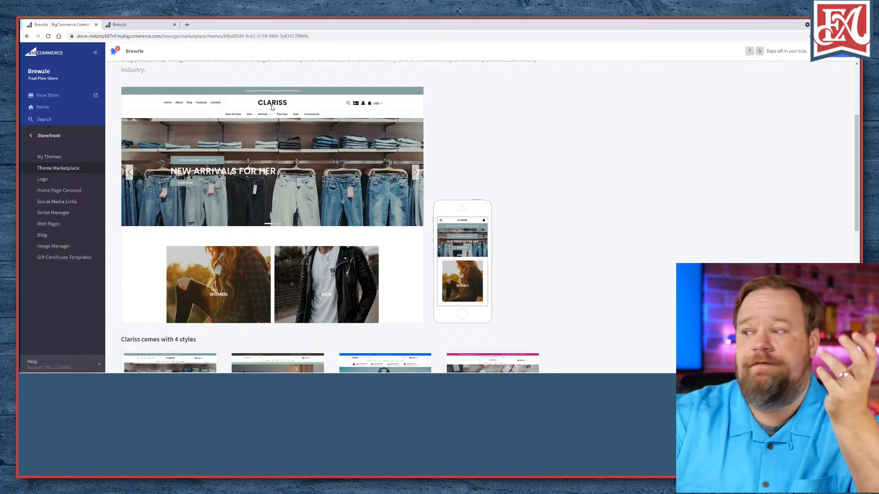
pyautogui.scroll(1, 271, 111)
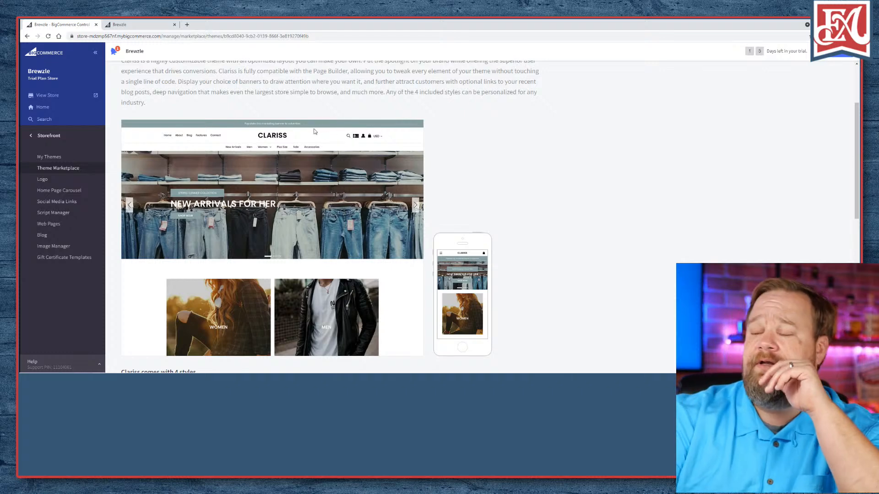
pyautogui.scroll(-1, 321, 137)
pyautogui.scroll(-2, 476, 206)
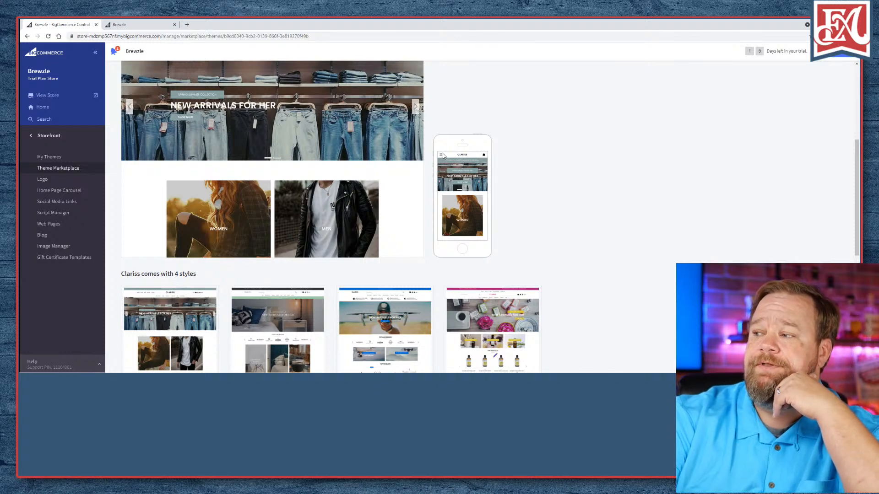
pyautogui.scroll(2, 332, 188)
pyautogui.scroll(-4, 352, 196)
pyautogui.scroll(-1, 353, 196)
pyautogui.scroll(-2, 224, 219)
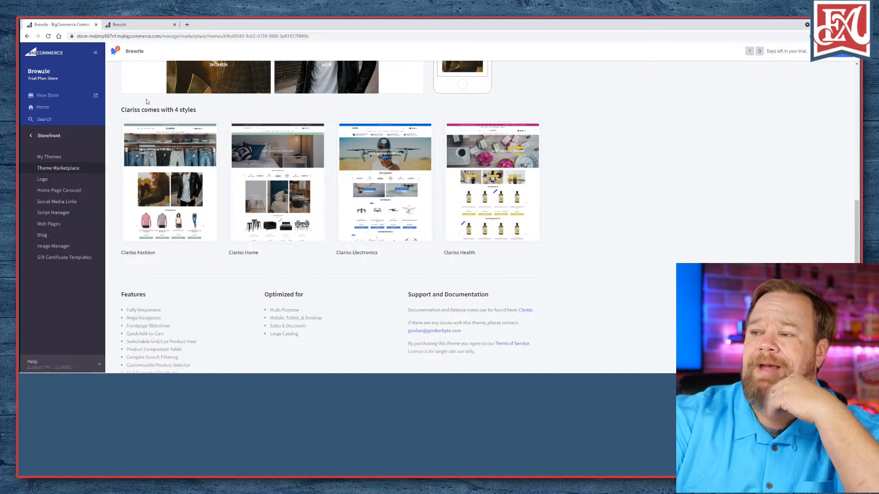
# - Return to the Theme Marketplace, open the Clariss Fashion theme in a separate browser tab and browse the featured themes
pyautogui.click(27, 36)
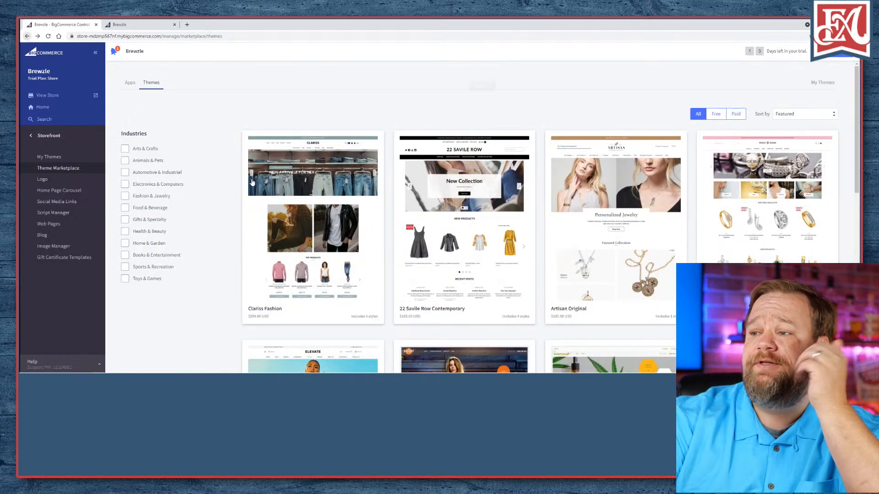
pyautogui.rightClick(299, 151)
pyautogui.click(315, 159)
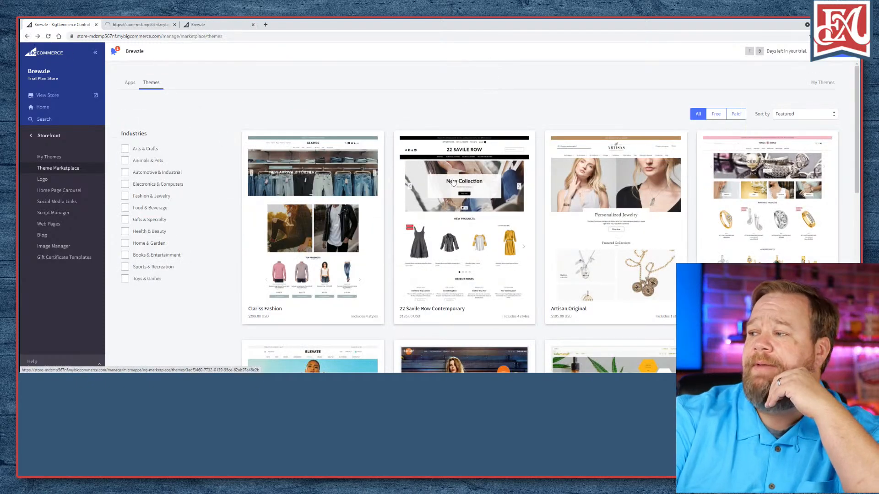
pyautogui.scroll(-2, 385, 179)
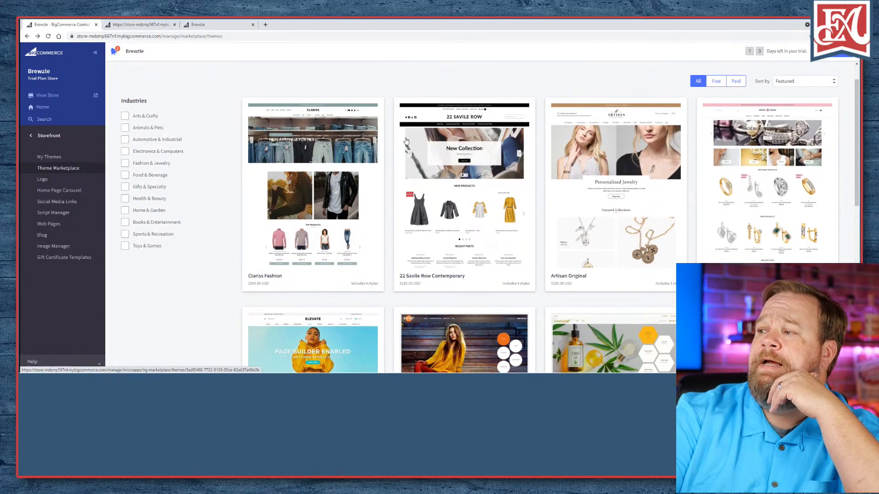
pyautogui.scroll(1, 397, 137)
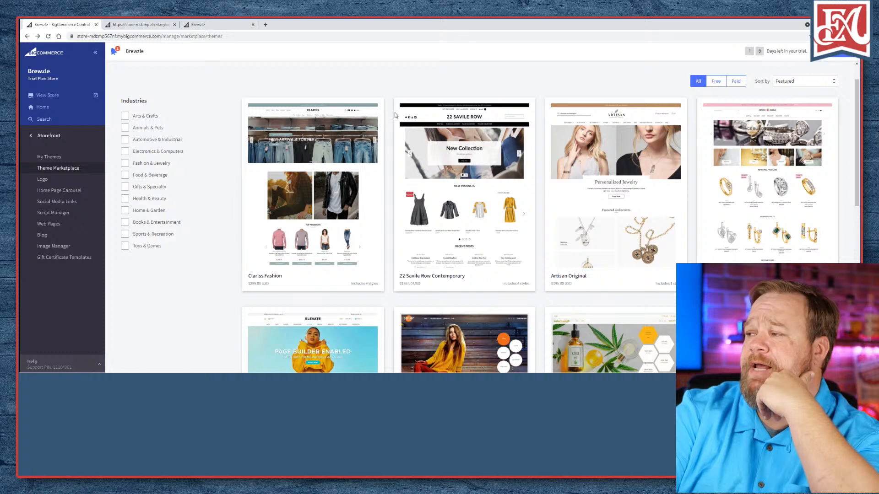
pyautogui.scroll(-1, 394, 117)
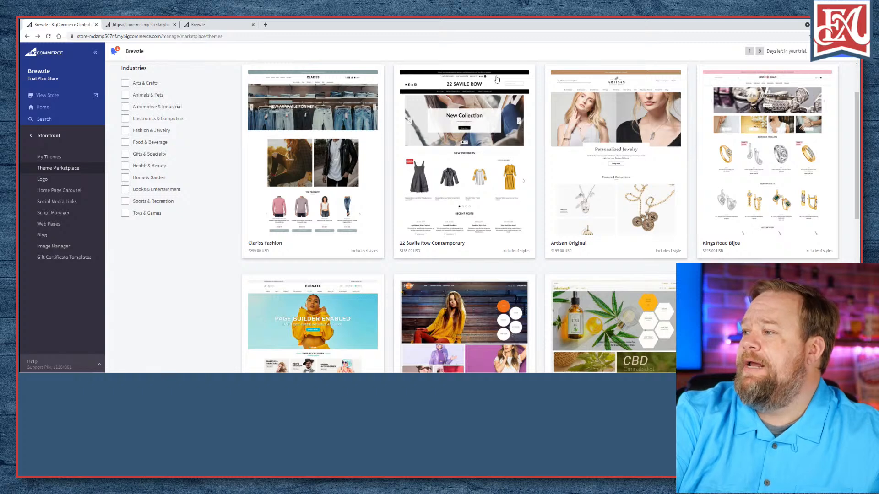
# - Open the 22 Savile Row Contemporary theme in a separate browser tab, examine its previews, close it and return to the marketplace
pyautogui.rightClick(463, 90)
pyautogui.click(480, 92)
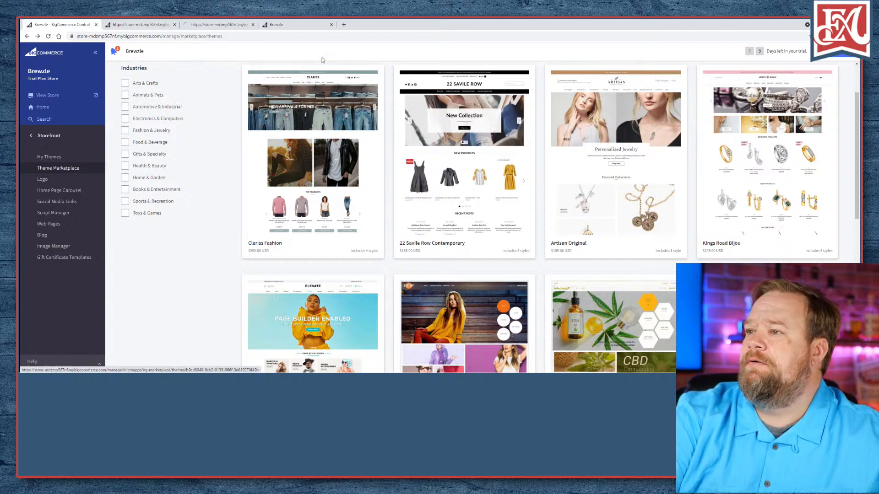
pyautogui.click(217, 26)
pyautogui.scroll(-3, 289, 155)
pyautogui.scroll(1, 289, 155)
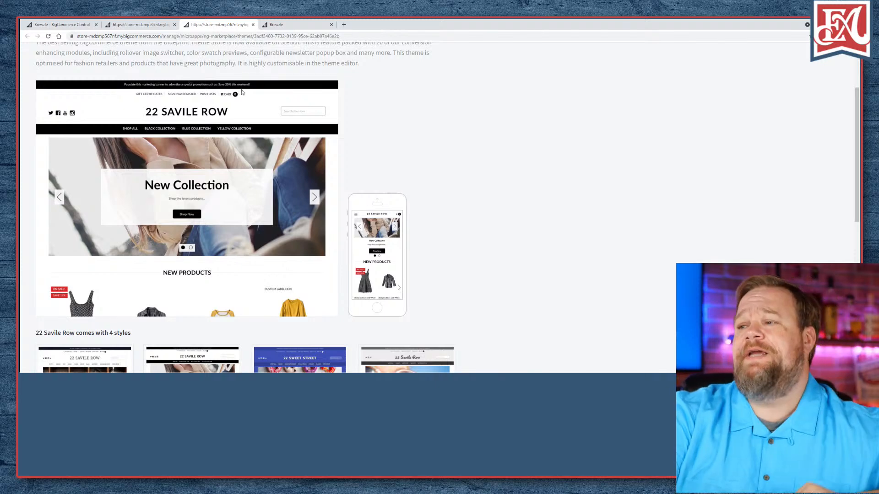
pyautogui.click(253, 24)
pyautogui.click(87, 25)
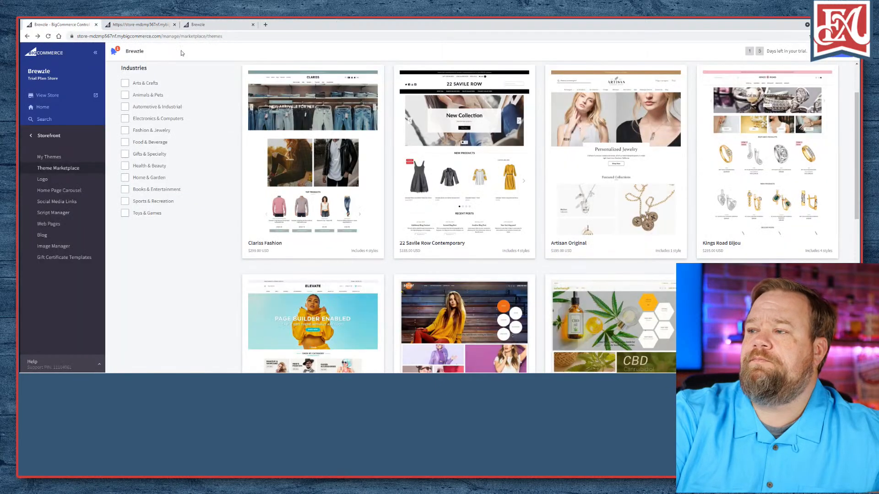
# - Browse further featured themes, open Solar Fashion in a separate browser tab and examine its previews and included styles
pyautogui.scroll(-1, 550, 145)
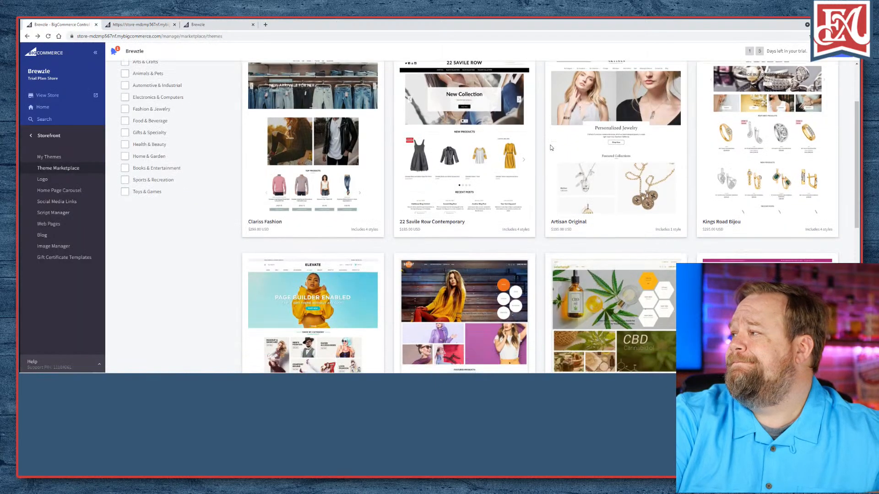
pyautogui.scroll(2, 550, 145)
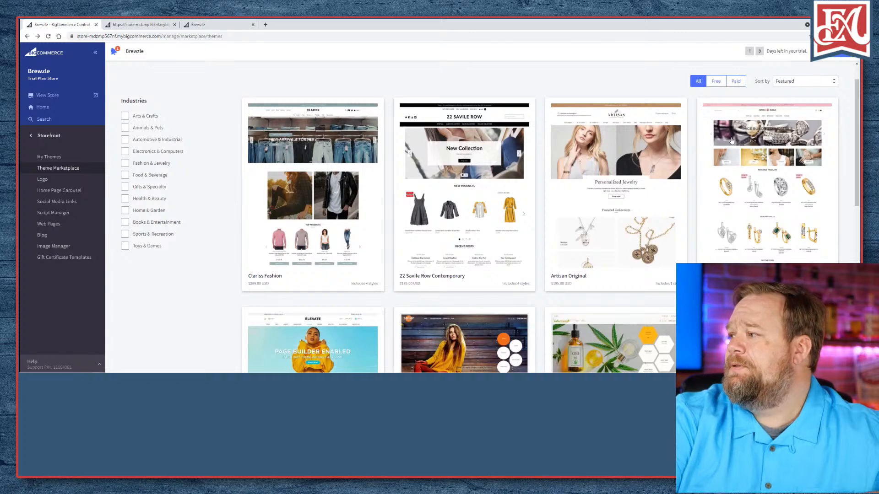
pyautogui.scroll(-1, 722, 146)
pyautogui.scroll(-3, 722, 147)
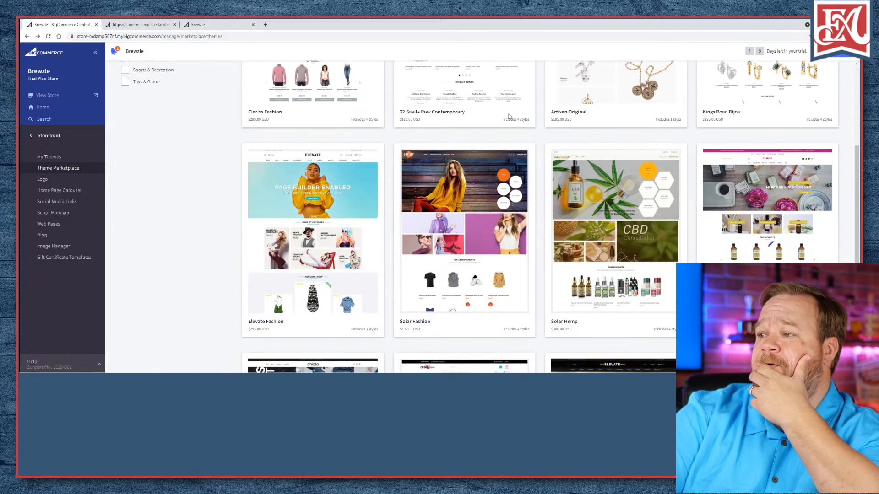
pyautogui.scroll(-2, 387, 129)
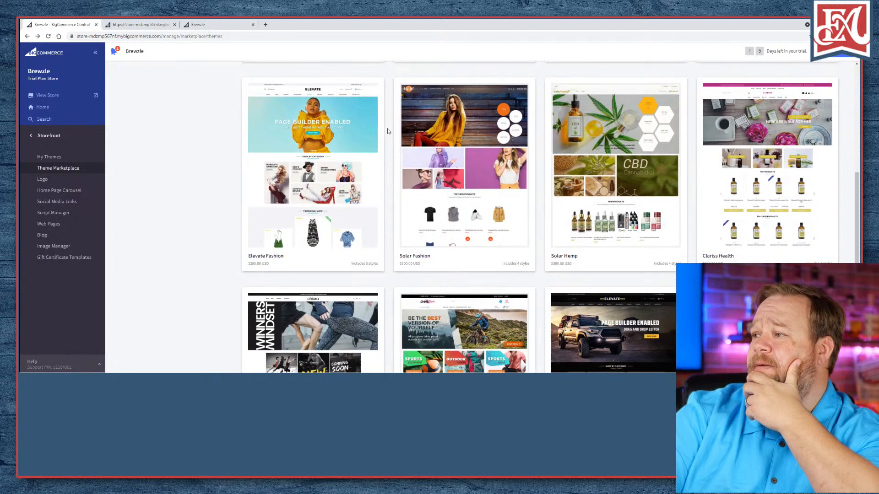
pyautogui.rightClick(443, 91)
pyautogui.click(473, 95)
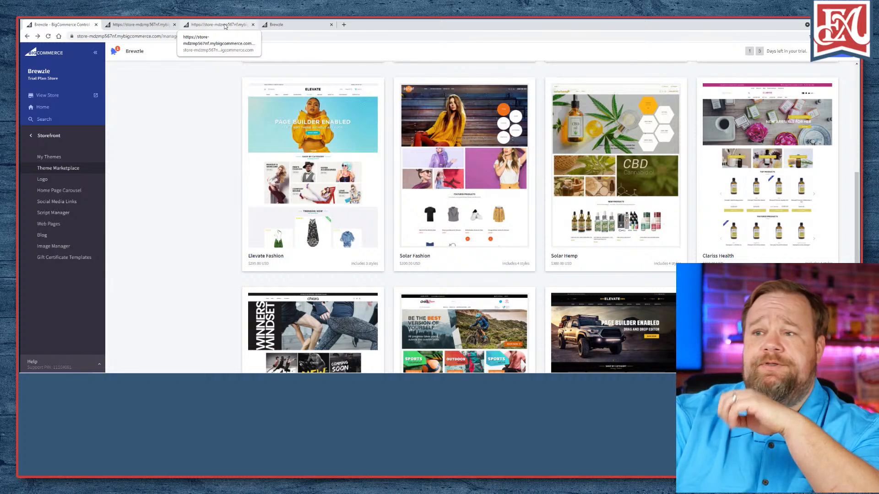
pyautogui.click(219, 25)
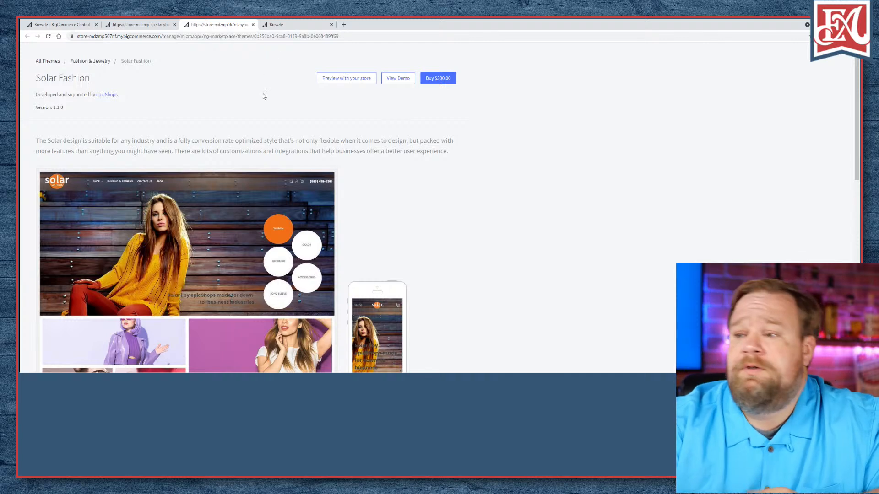
pyautogui.scroll(-3, 261, 95)
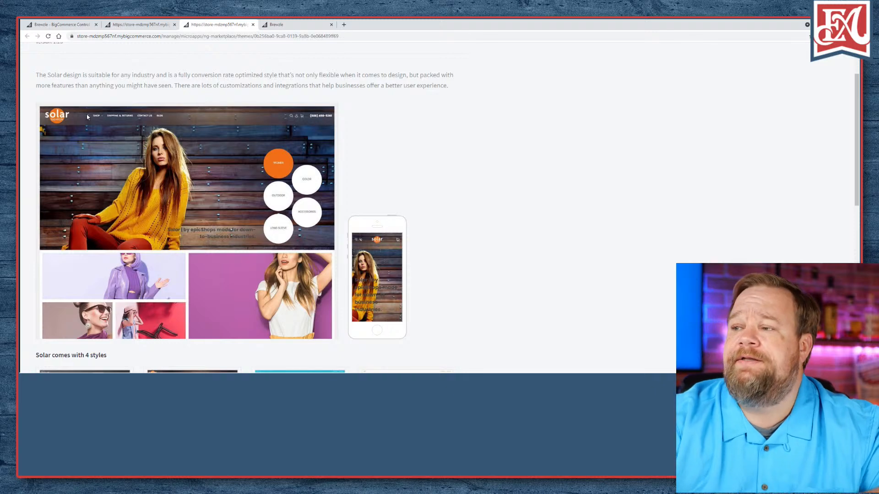
pyautogui.scroll(-4, 174, 171)
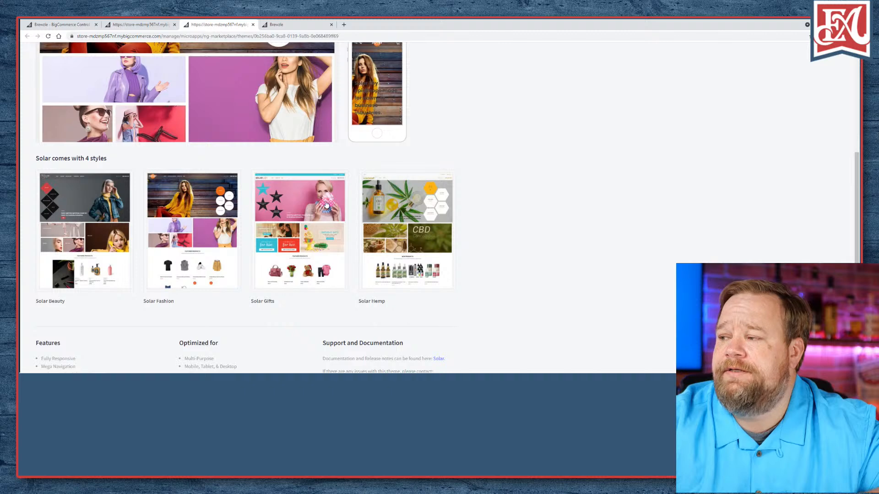
# - Open the Solar Gifts style and examine its desktop and mobile previews, included styles and feature list
pyautogui.click(302, 195)
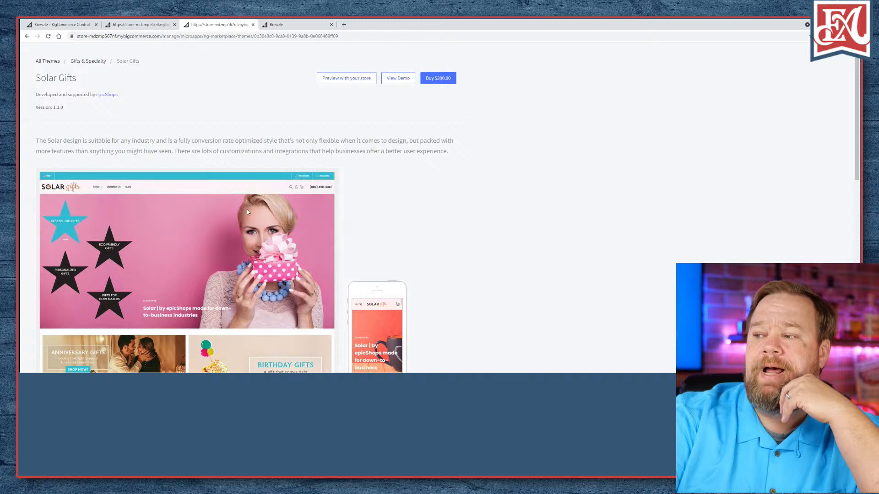
pyautogui.scroll(-1, 246, 200)
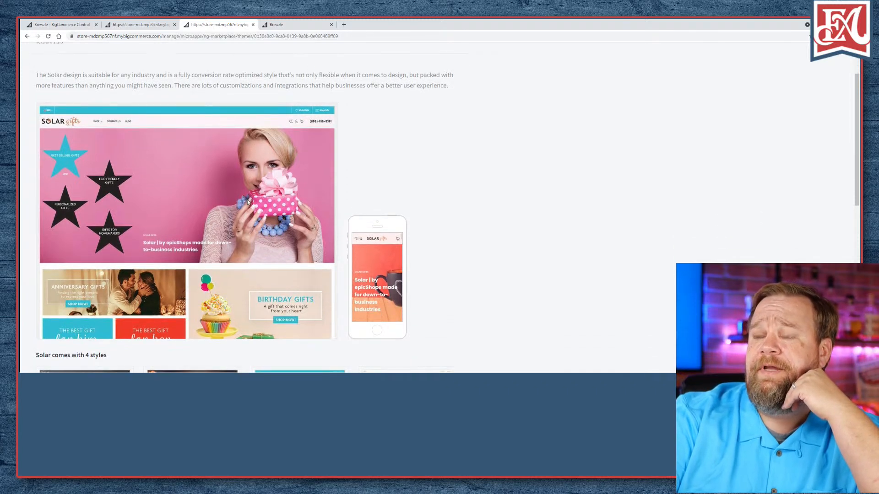
pyautogui.scroll(-1, 248, 202)
pyautogui.scroll(2, 245, 202)
pyautogui.scroll(-5, 245, 201)
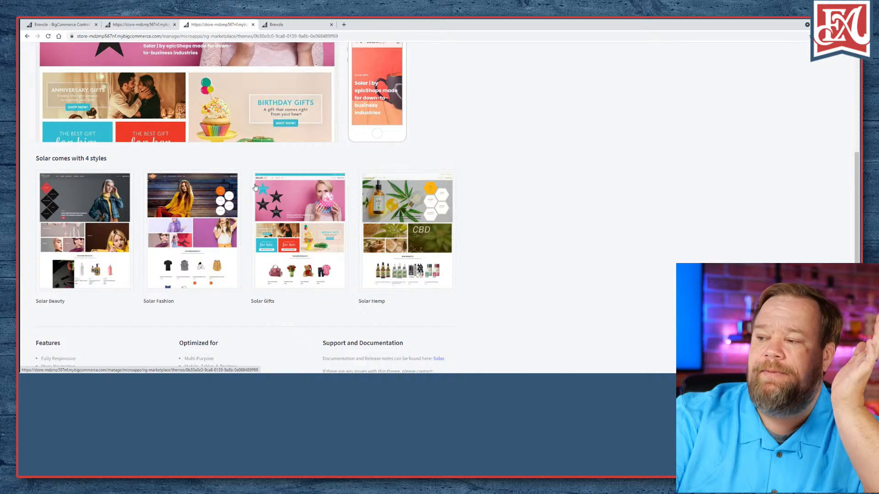
pyautogui.scroll(-5, 249, 190)
pyautogui.scroll(5, 245, 194)
pyautogui.scroll(5, 247, 195)
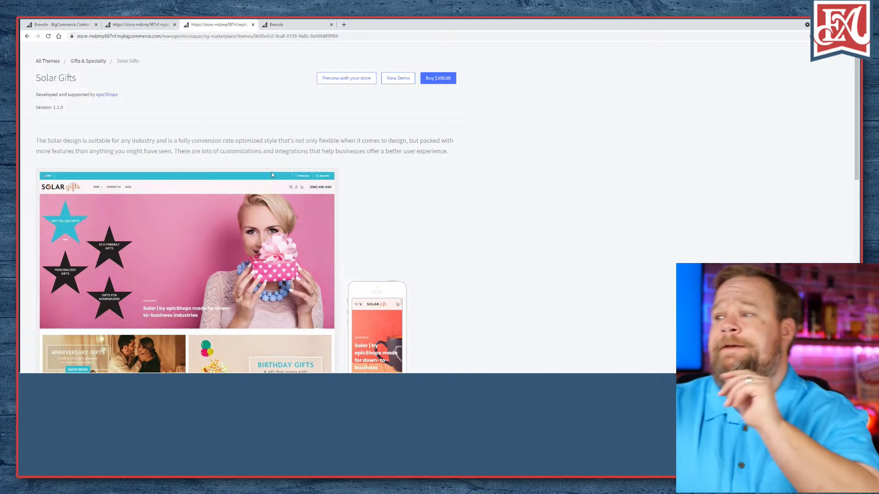
pyautogui.scroll(-6, 326, 152)
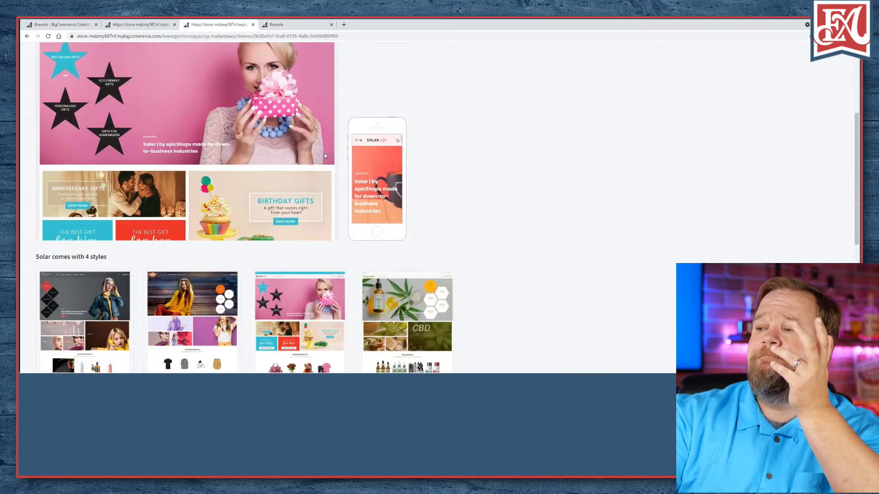
pyautogui.scroll(3, 295, 152)
pyautogui.scroll(6, 298, 154)
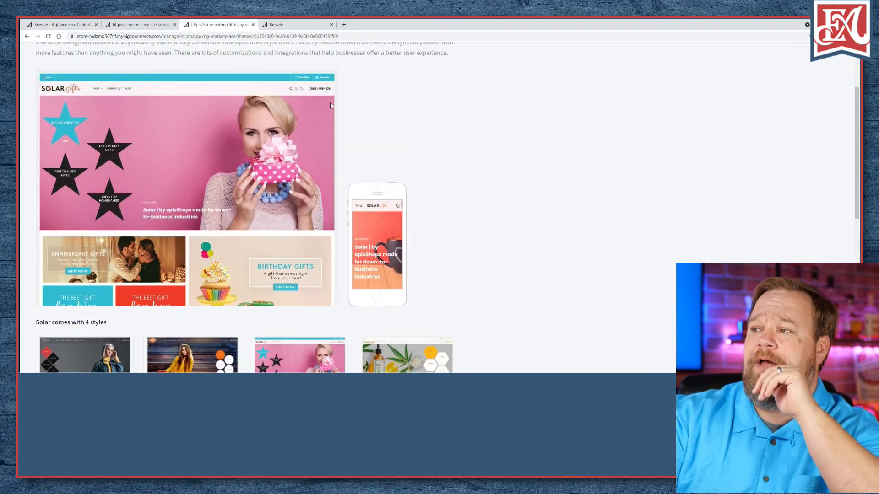
# - Preview the Solar Gifts theme with the Brewzle store and examine the homepage in preview mode
pyautogui.click(346, 80)
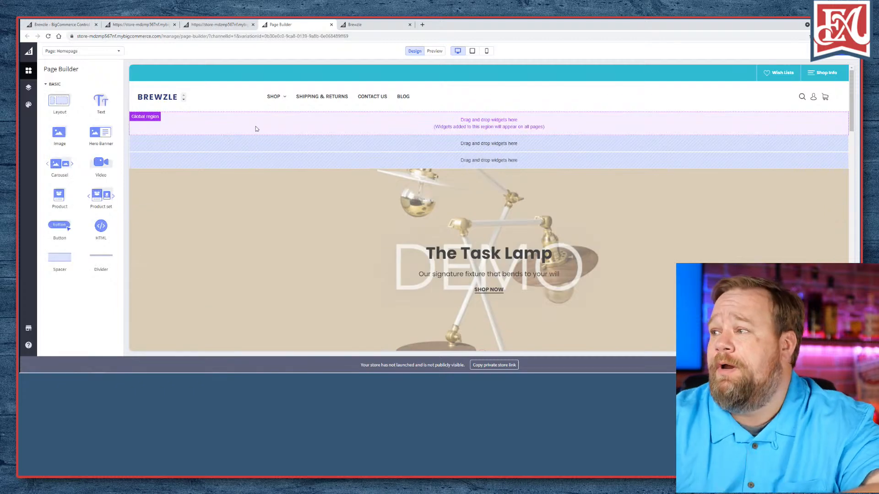
pyautogui.click(435, 51)
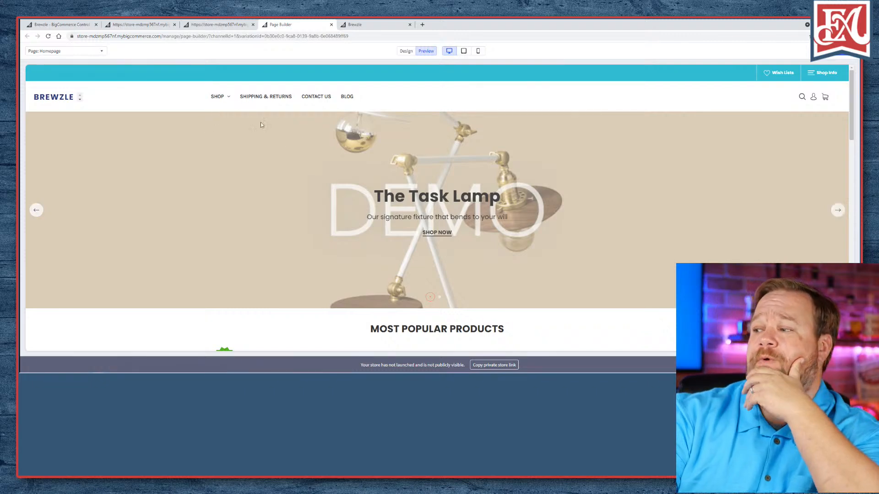
pyautogui.scroll(-3, 263, 118)
pyautogui.scroll(-2, 283, 229)
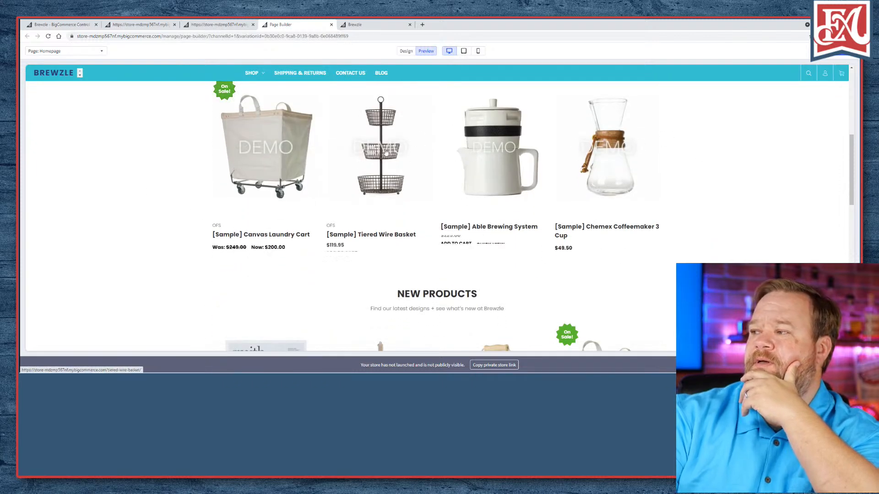
pyautogui.scroll(-2, 229, 172)
pyautogui.scroll(4, 191, 167)
# - Visit the Shop All page and the Bath category in the theme preview, examining the product listing and footer
pyautogui.moveTo(251, 74)
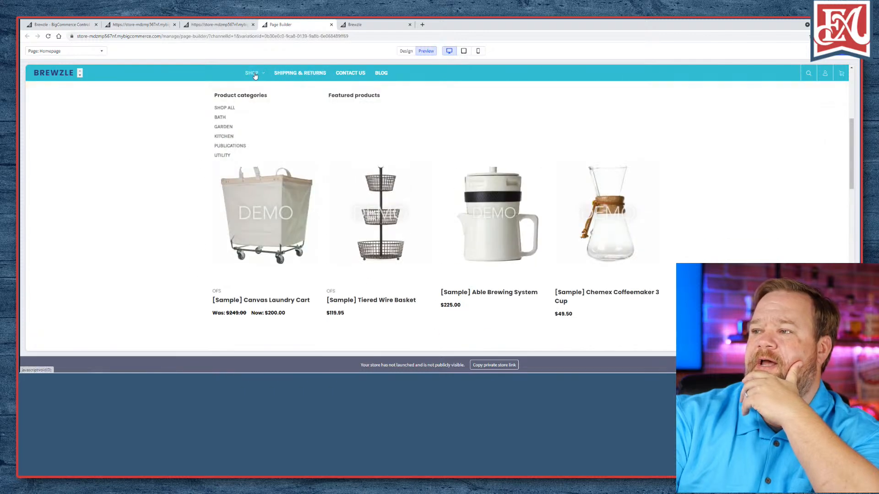
pyautogui.click(222, 111)
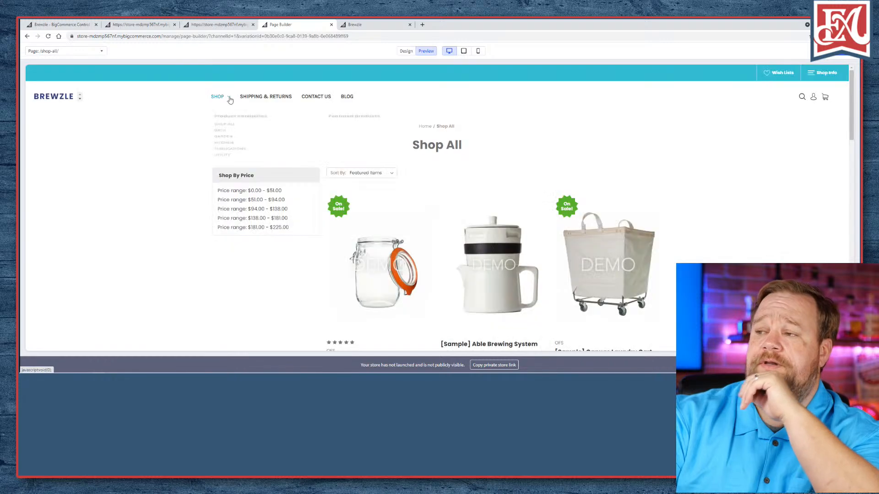
pyautogui.moveTo(227, 99)
pyautogui.click(228, 144)
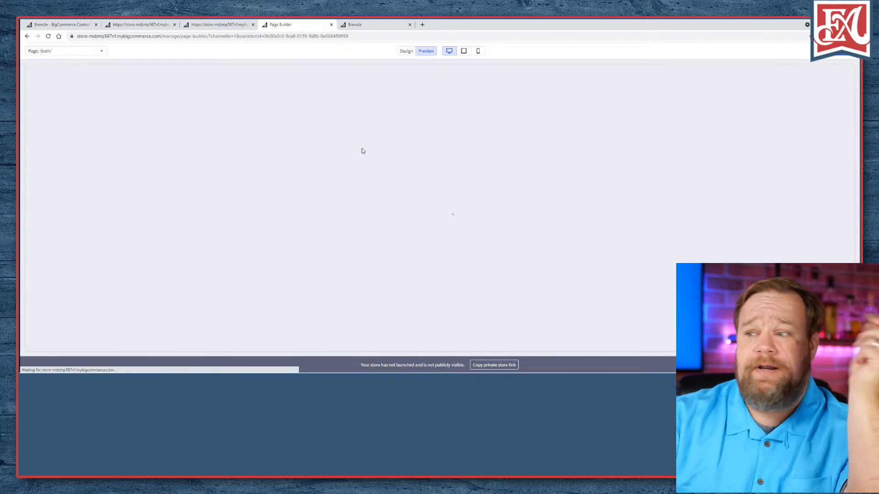
pyautogui.scroll(-3, 355, 164)
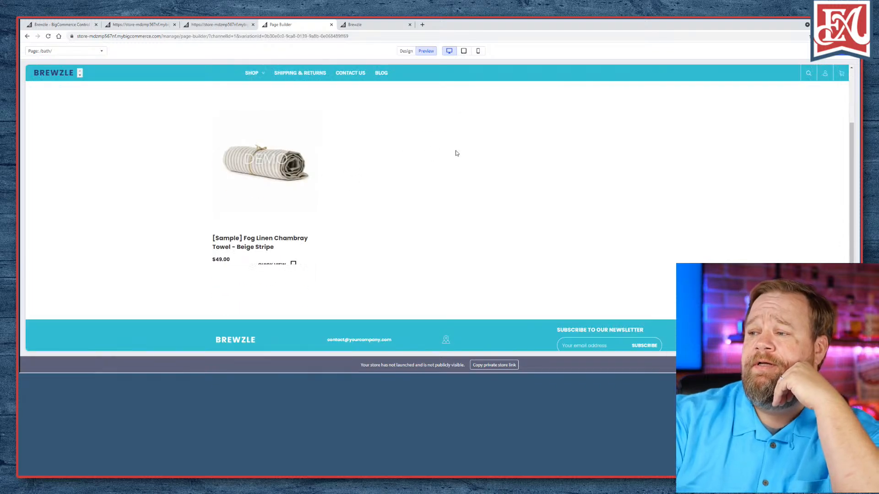
pyautogui.scroll(2, 330, 140)
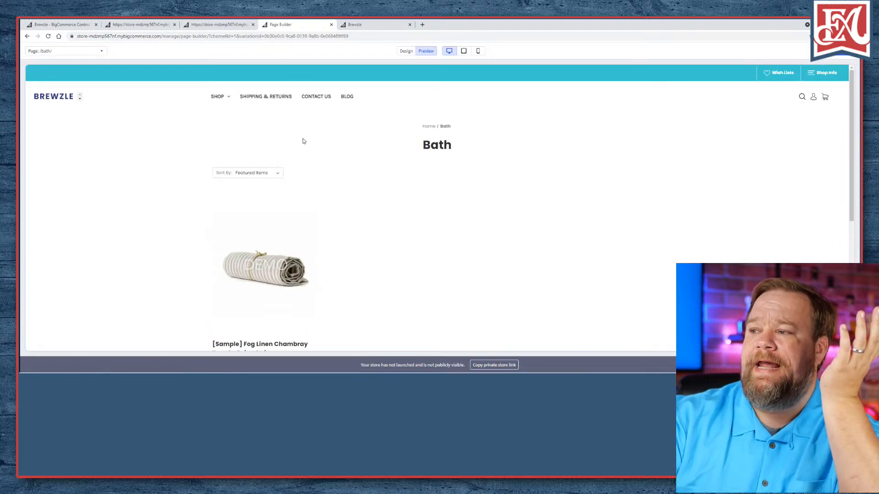
pyautogui.scroll(-3, 198, 123)
pyautogui.scroll(3, 198, 124)
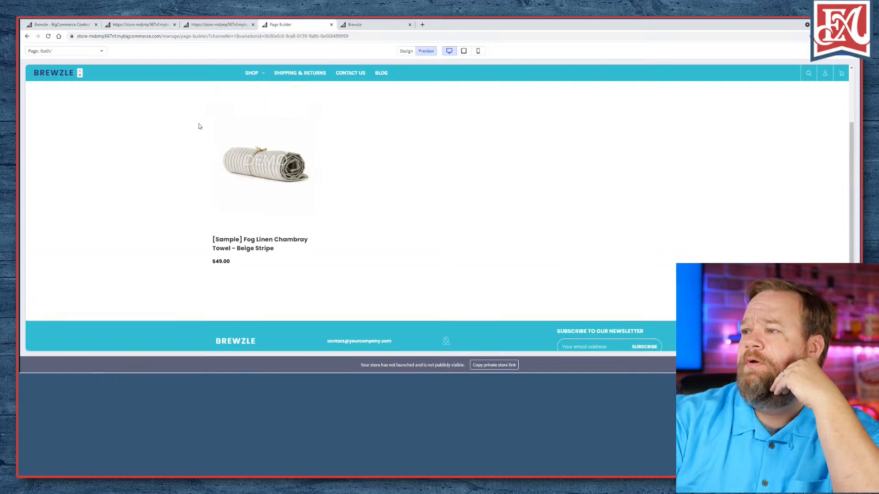
pyautogui.scroll(-3, 198, 123)
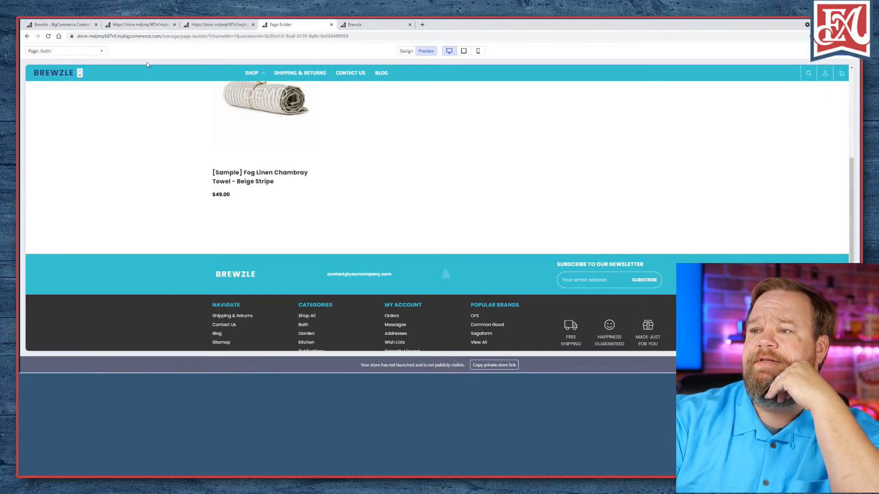
pyautogui.scroll(3, 230, 138)
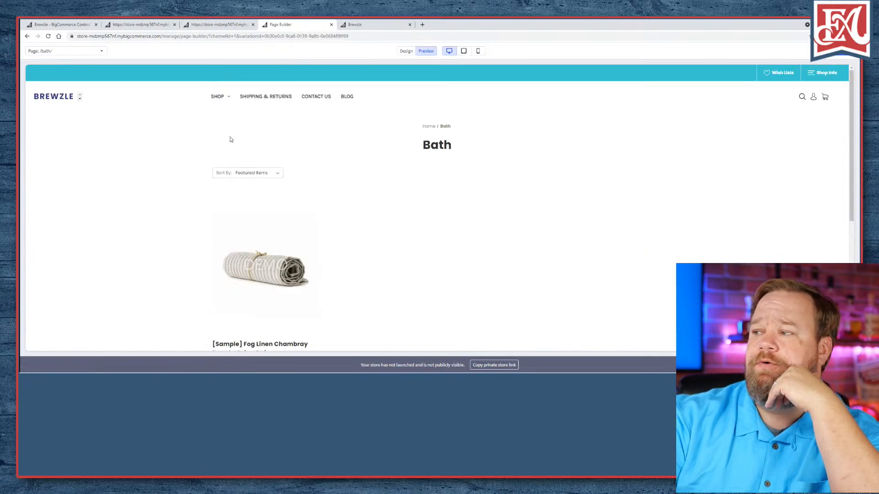
pyautogui.scroll(-5, 230, 140)
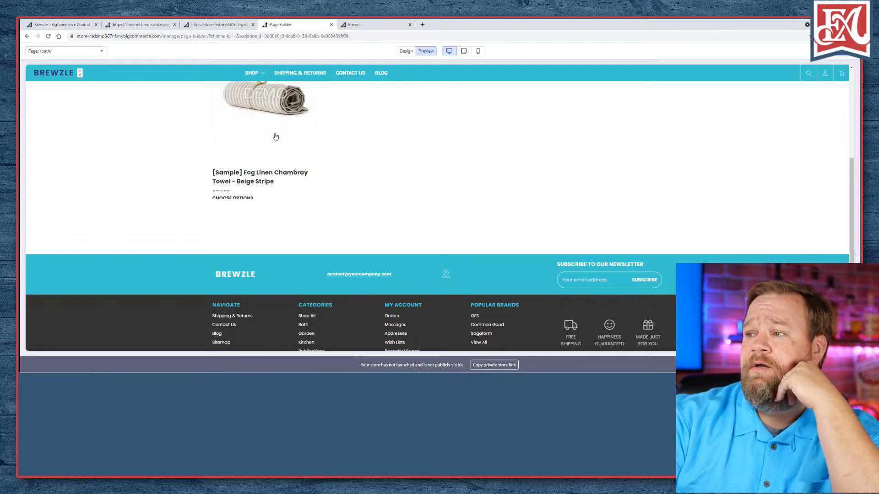
pyautogui.scroll(-1, 280, 132)
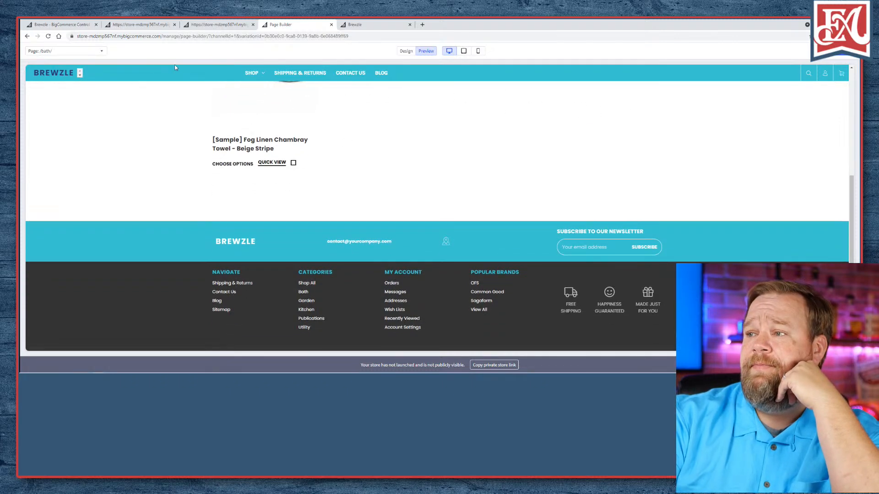
# - Try the storefront search in the theme preview with "test" and with "towel", closing the search overlay after each query
pyautogui.click(808, 74)
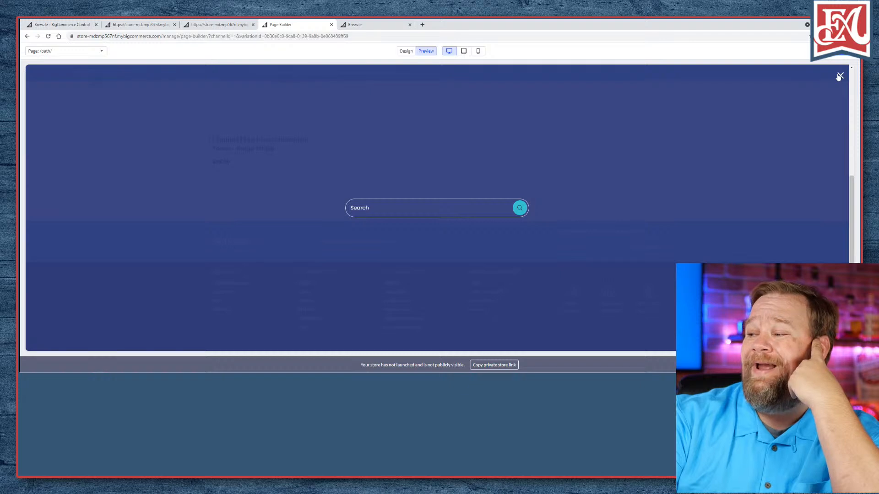
pyautogui.click(452, 205)
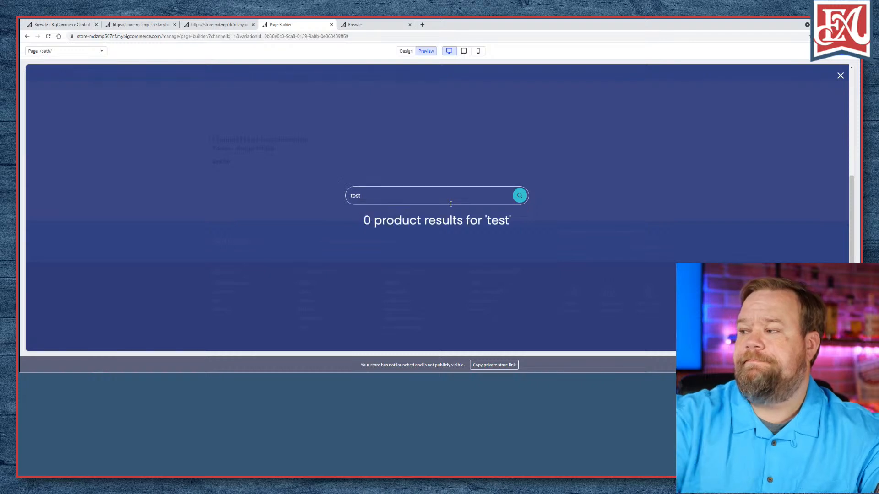
pyautogui.click(840, 75)
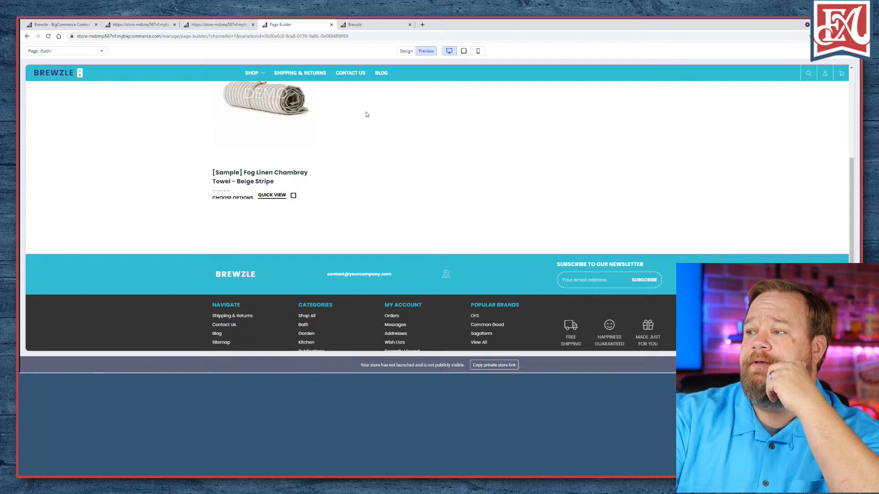
pyautogui.click(809, 73)
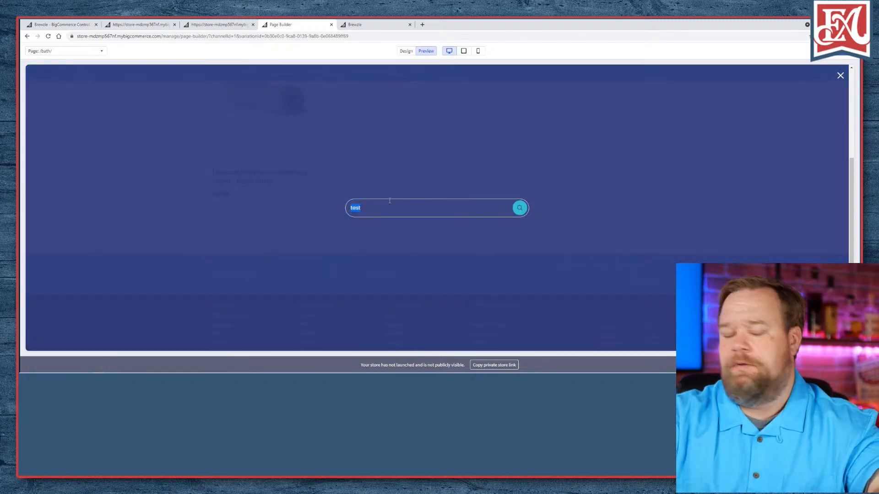
pyautogui.write('towel')
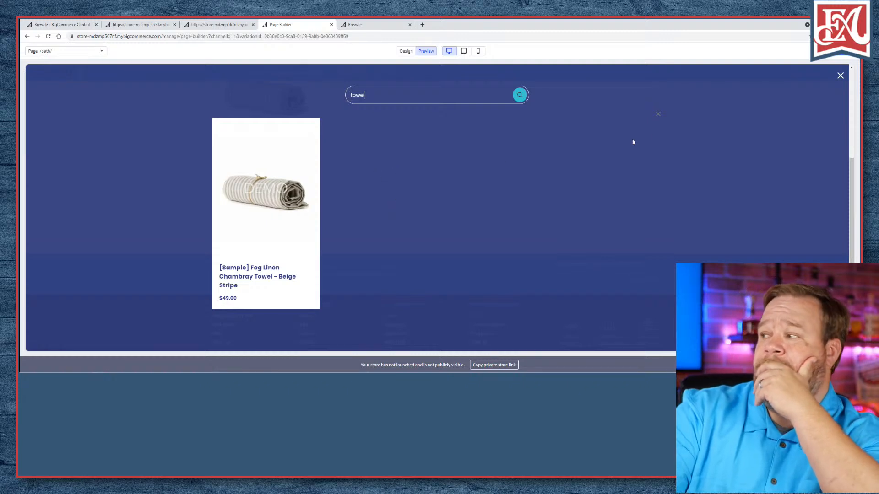
pyautogui.click(840, 76)
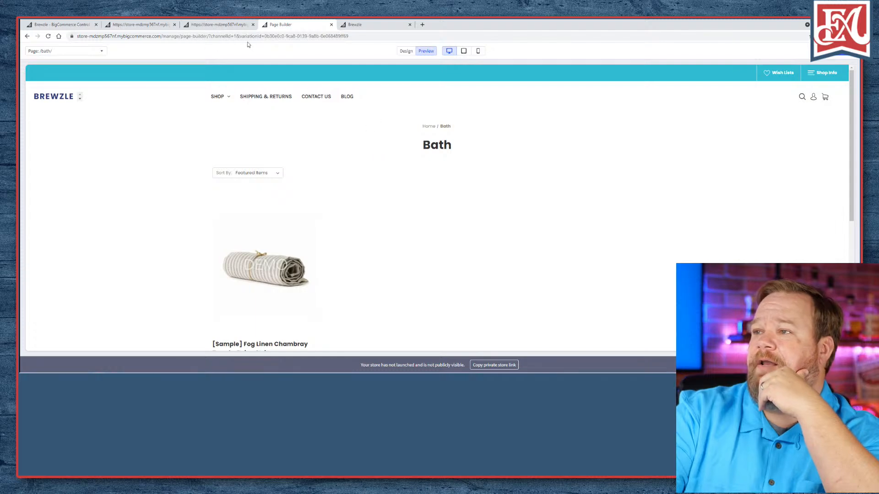
# - Review the current Brewzle storefront and the Clariss Fashion theme page, and close the Clariss Fashion browser tab
pyautogui.click(223, 26)
pyautogui.click(399, 26)
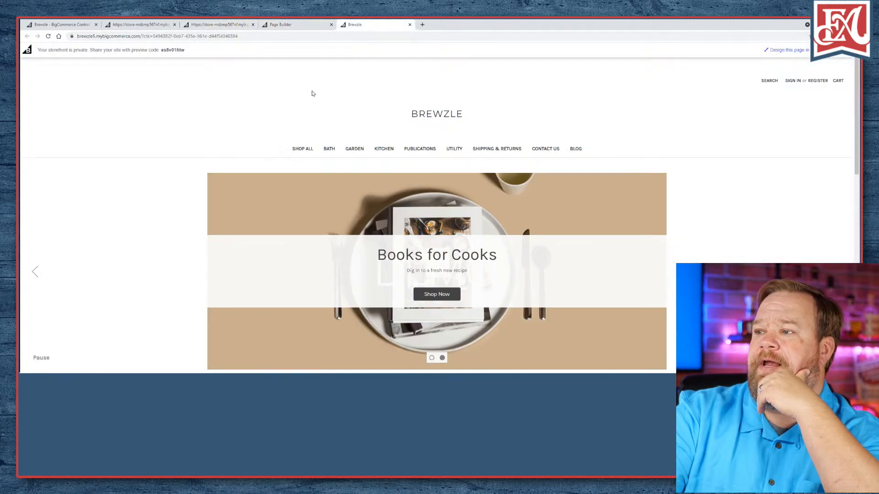
pyautogui.click(147, 25)
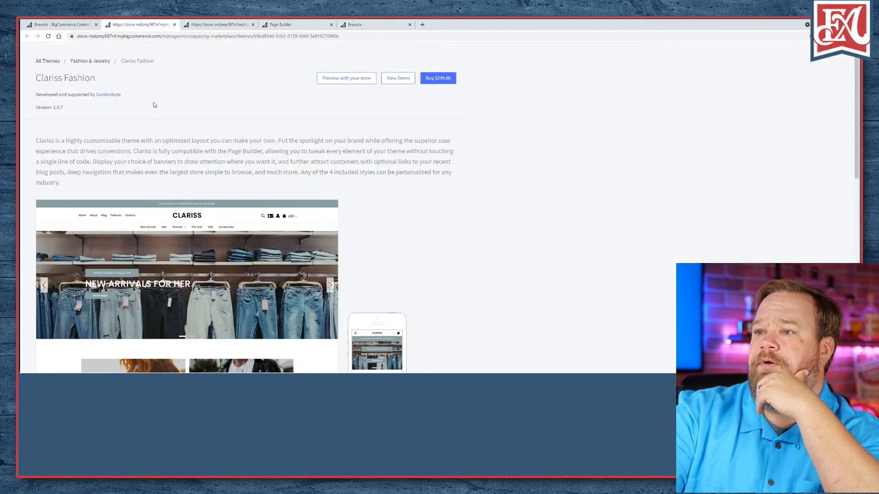
pyautogui.scroll(-2, 176, 114)
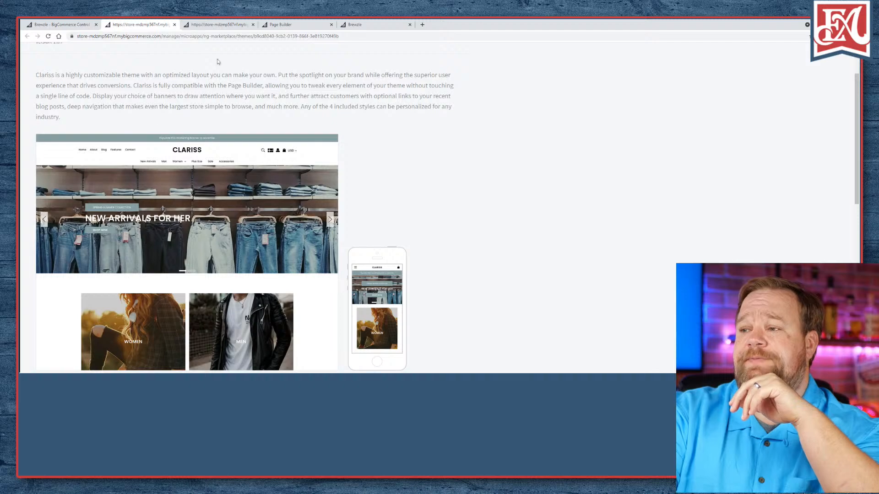
pyautogui.click(174, 25)
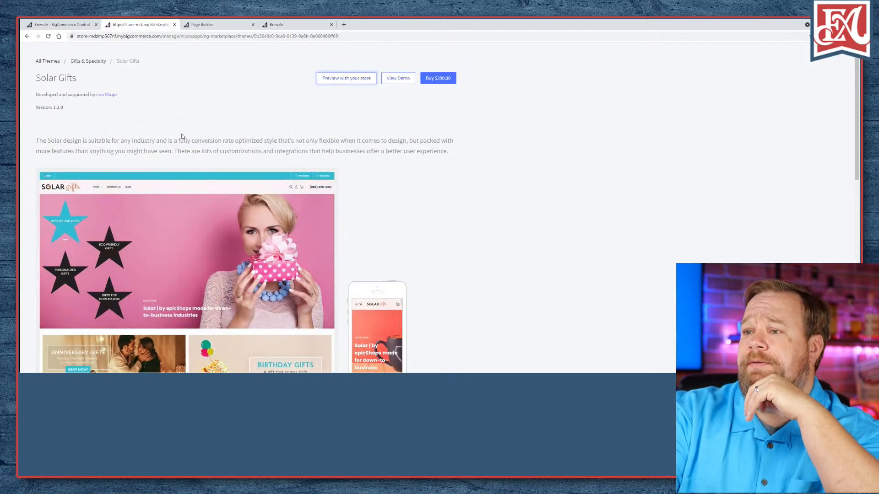
# - Examine the Solar Gifts theme page down to its features and support details, and compare it with the marketplace listing
pyautogui.scroll(-10, 182, 136)
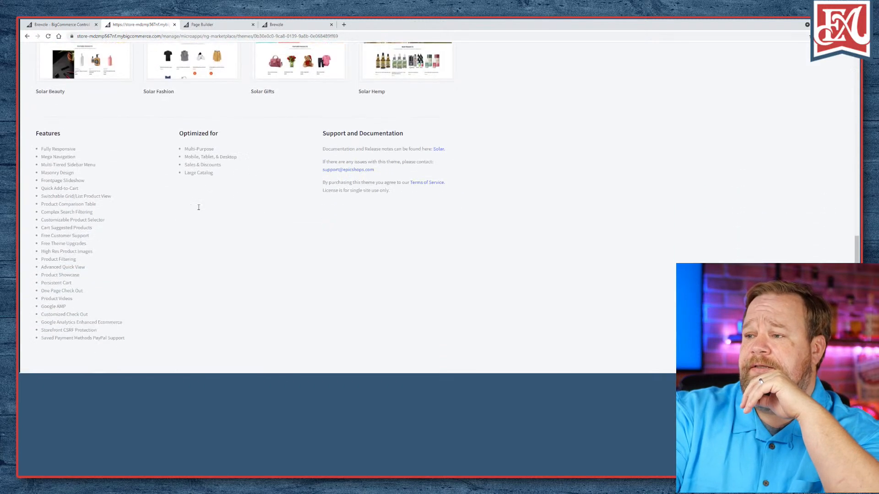
pyautogui.scroll(10, 199, 210)
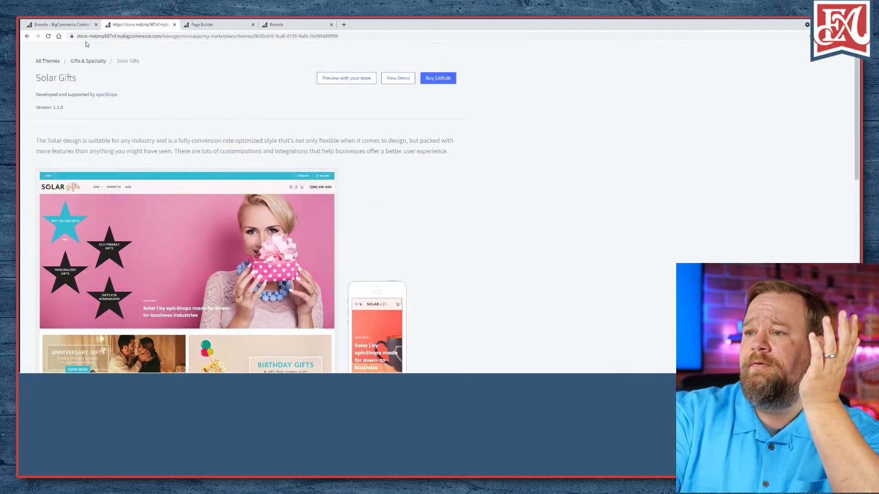
pyautogui.click(76, 24)
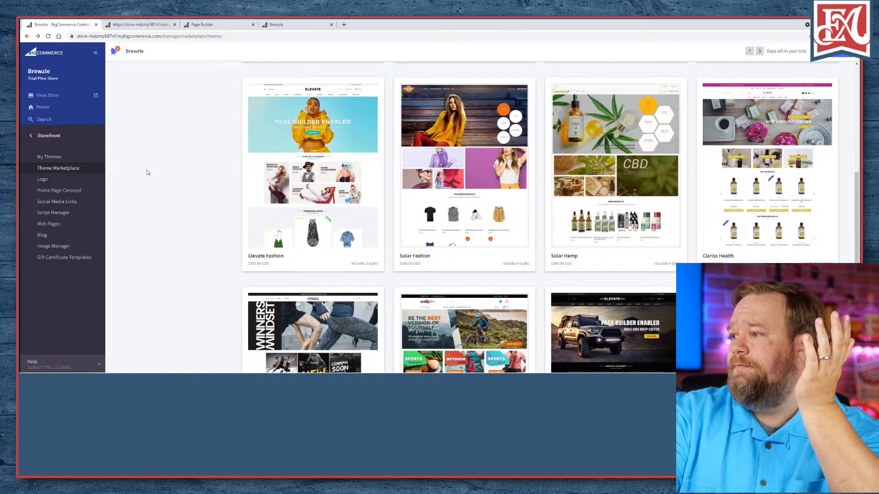
pyautogui.click(148, 26)
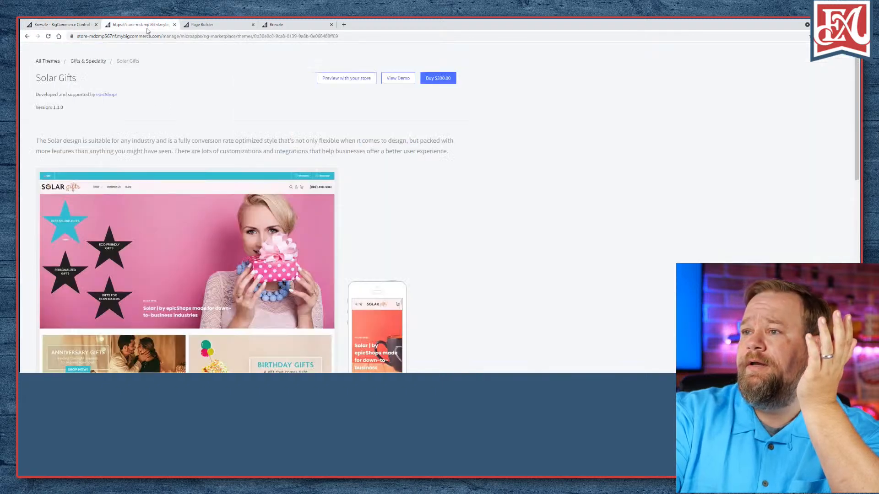
# - Find Chiara Sport in the theme marketplace and open its theme page in a separate browser tab
pyautogui.click(53, 25)
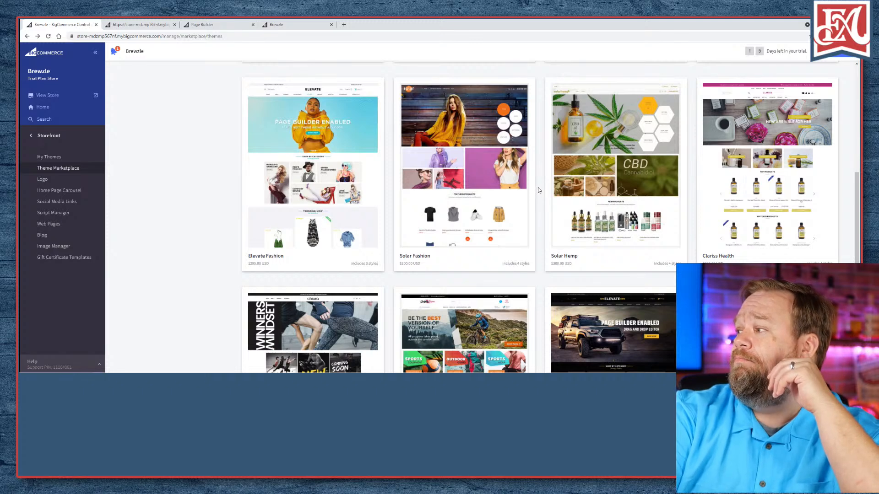
pyautogui.scroll(-3, 538, 190)
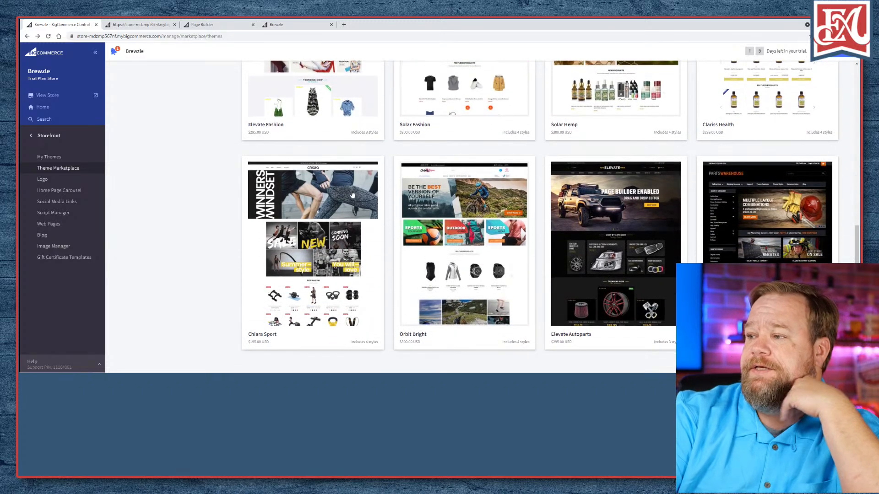
pyautogui.click(303, 177)
pyautogui.click(27, 35)
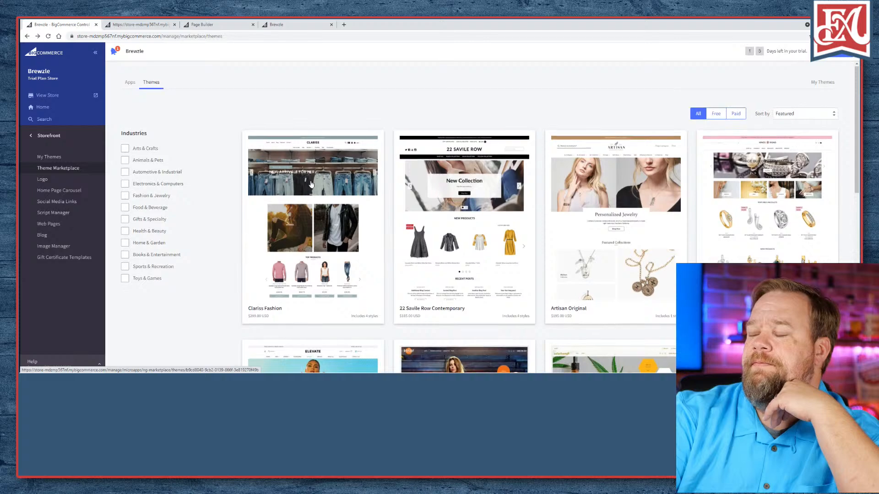
pyautogui.scroll(-7, 311, 183)
pyautogui.scroll(-2, 311, 184)
pyautogui.rightClick(304, 142)
pyautogui.click(313, 145)
pyautogui.click(143, 24)
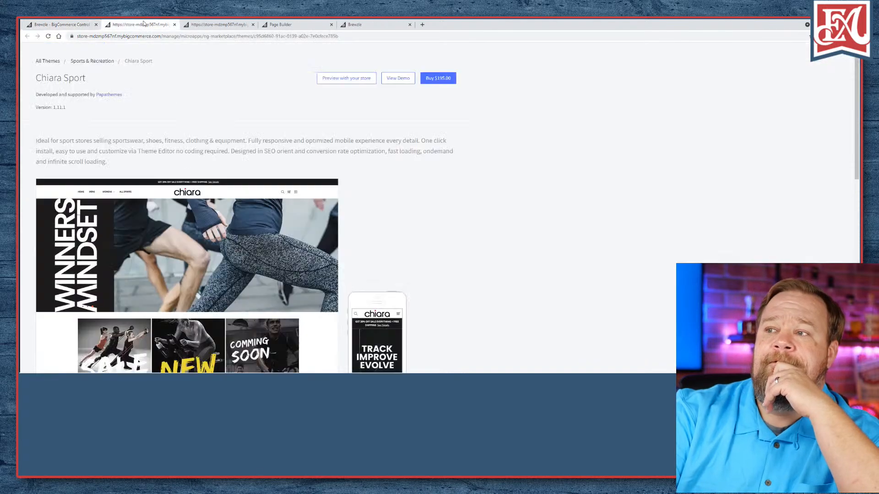
# - Examine the Chiara Sport description, desktop and mobile previews, and included styles
pyautogui.scroll(-1, 318, 178)
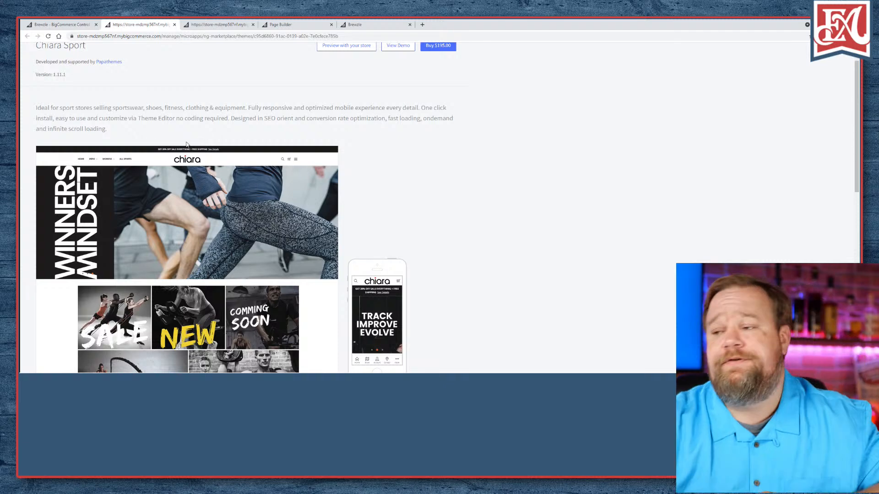
pyautogui.scroll(-2, 307, 248)
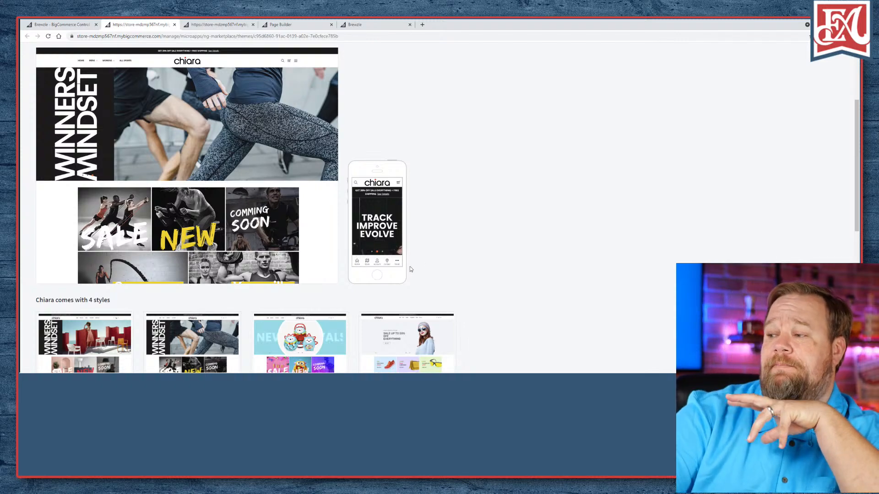
pyautogui.scroll(3, 316, 225)
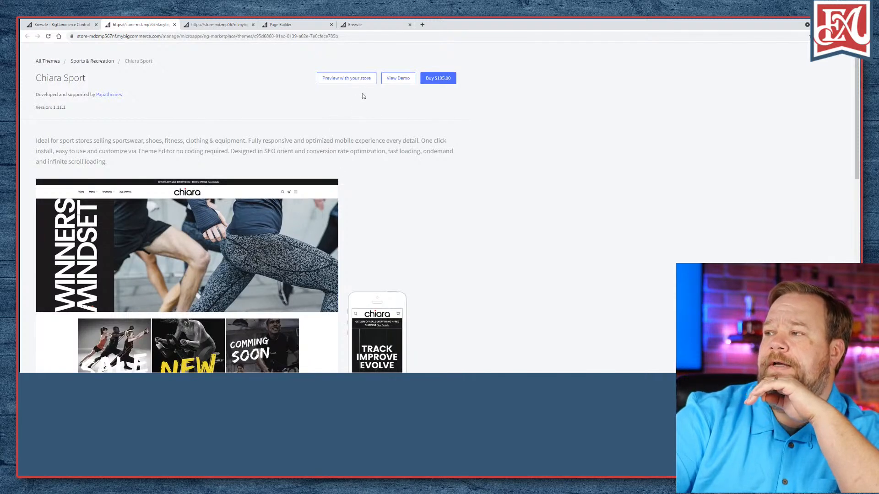
# - Launch the Chiara Sport live demo and close the Page Builder preview of Solar Gifts
pyautogui.click(391, 80)
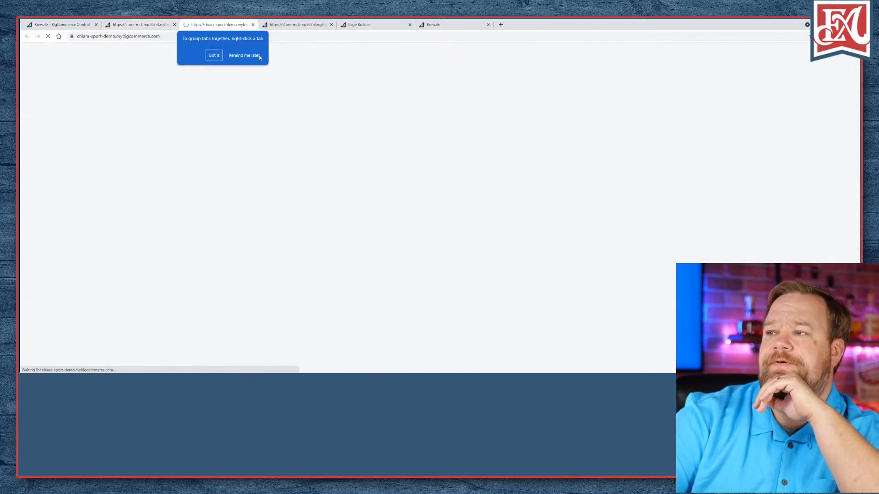
pyautogui.click(293, 25)
pyautogui.click(361, 26)
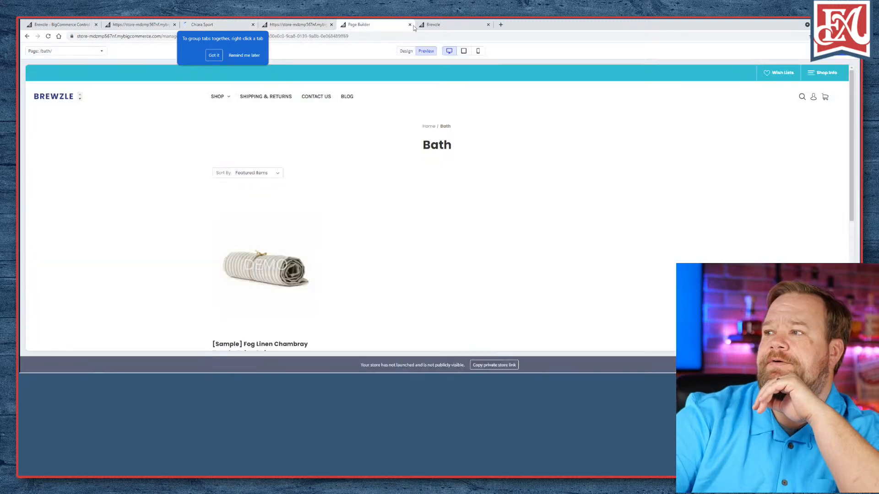
pyautogui.click(410, 25)
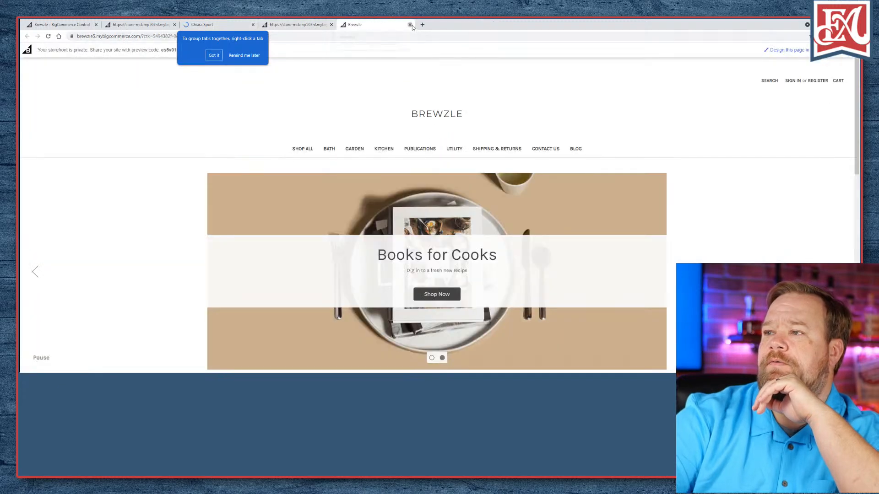
pyautogui.click(209, 23)
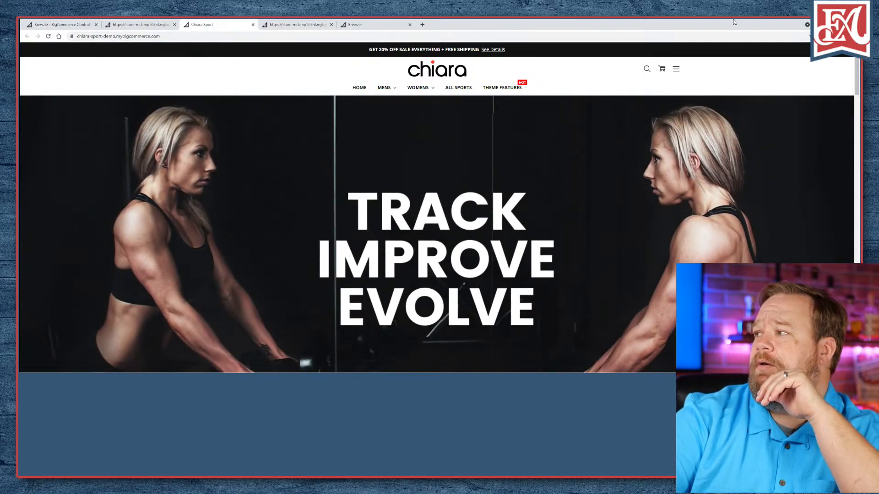
# - Examine the Chiara Sport demo homepage, including its banner, promotional tiles, new arrivals and the Womens navigation submenu
pyautogui.scroll(-13, 300, 148)
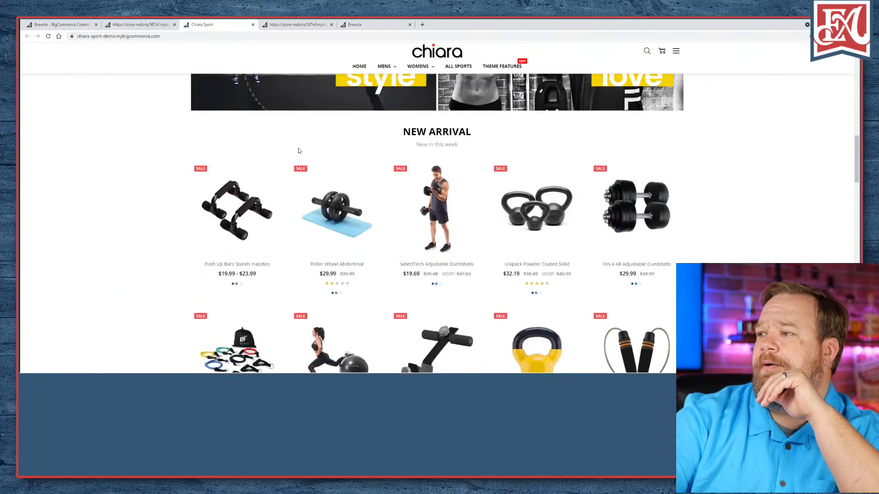
pyautogui.scroll(9, 302, 151)
pyautogui.scroll(5, 301, 151)
pyautogui.scroll(-7, 302, 152)
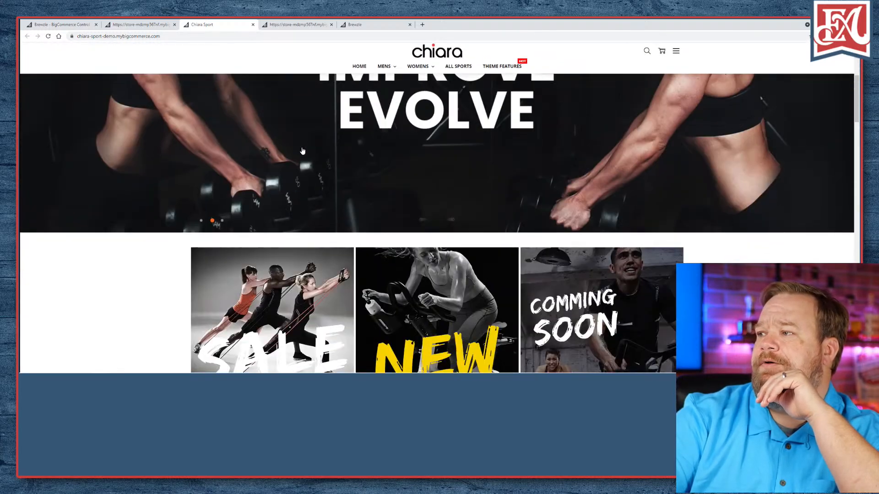
pyautogui.scroll(6, 304, 150)
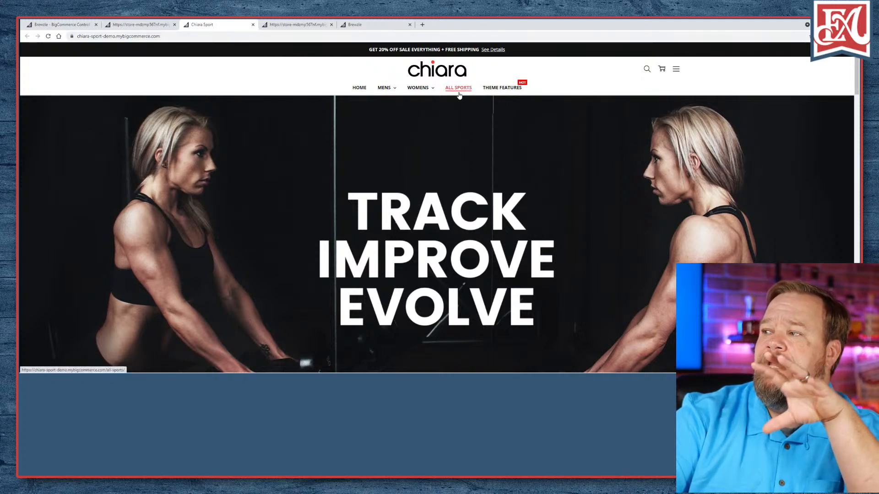
pyautogui.scroll(-1, 458, 100)
pyautogui.scroll(-2, 458, 100)
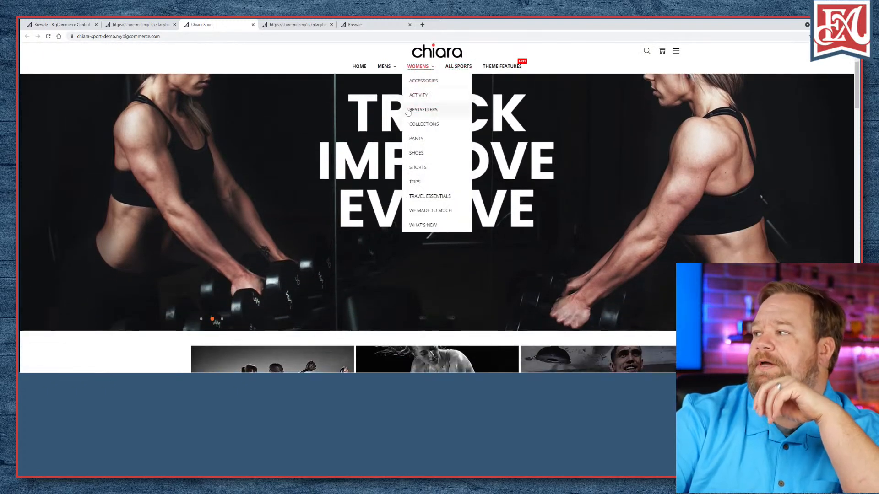
pyautogui.scroll(3, 320, 87)
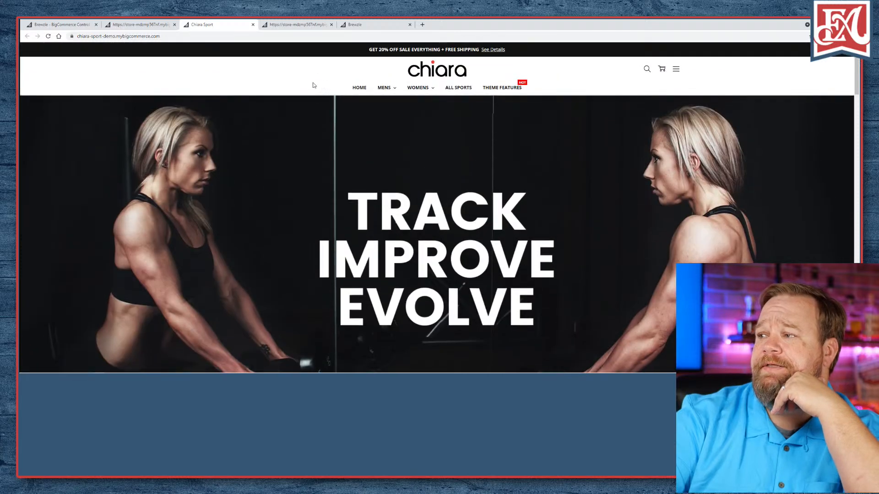
# - Compare the Chiara Sport marketplace page with the demo store's header and homepage banner
pyautogui.click(138, 24)
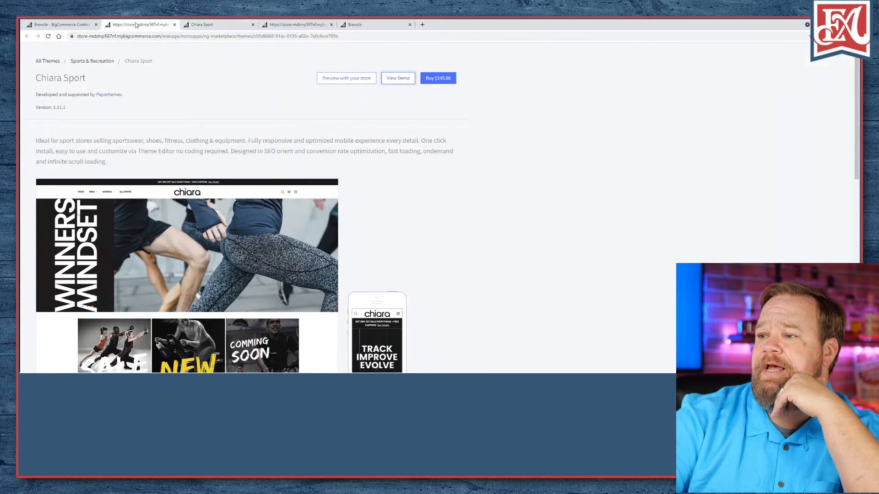
pyautogui.click(223, 25)
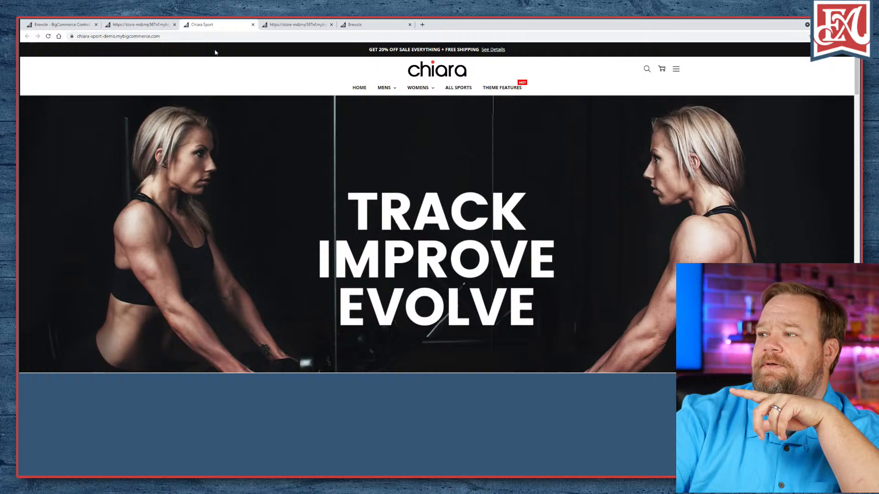
pyautogui.click(137, 24)
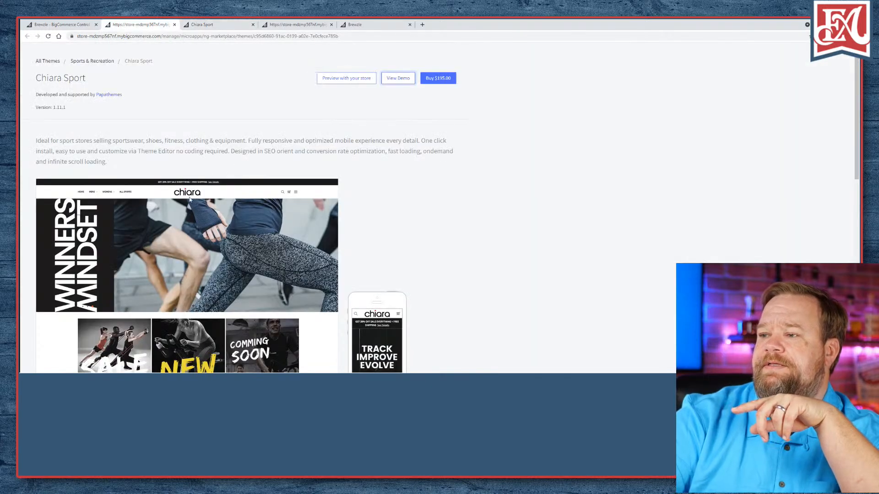
pyautogui.click(244, 25)
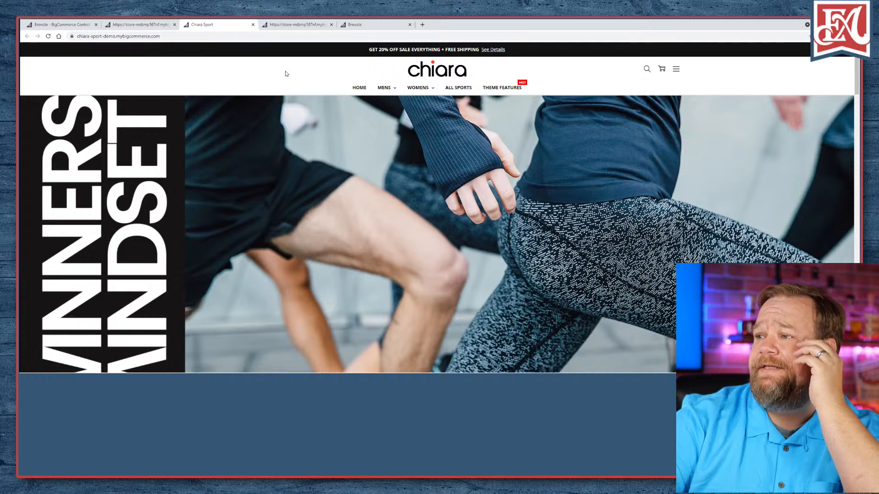
pyautogui.scroll(-1, 321, 138)
pyautogui.scroll(-1, 321, 139)
pyautogui.scroll(2, 322, 138)
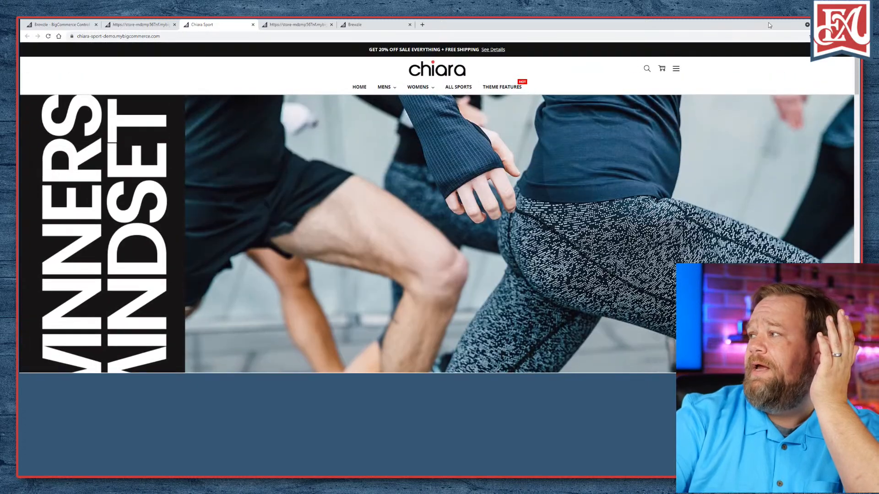
# - Check the Chiara Sport demo's mobile layout and its Categories shortcut in a narrowed browser window, restoring the full-size window when done
pyautogui.press('super+Down')
pyautogui.moveTo(494, 201); pyautogui.dragTo(373, 203)
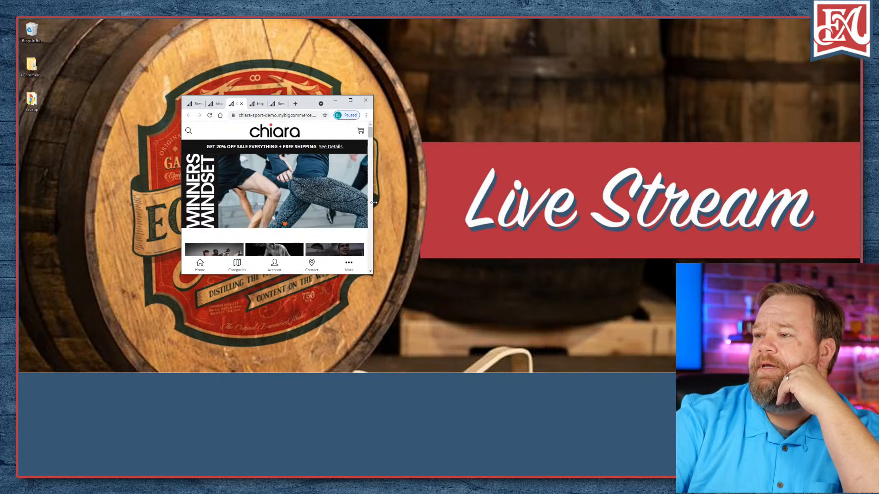
pyautogui.scroll(-1, 237, 240)
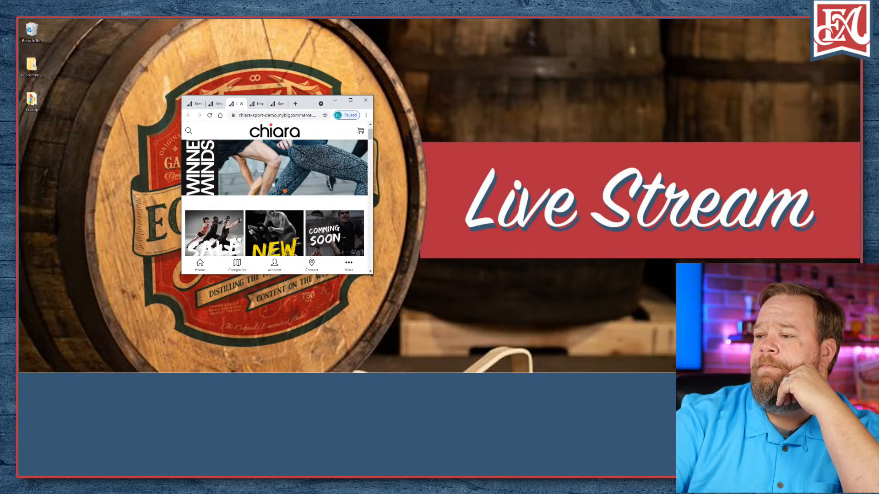
pyautogui.click(237, 264)
pyautogui.click(238, 265)
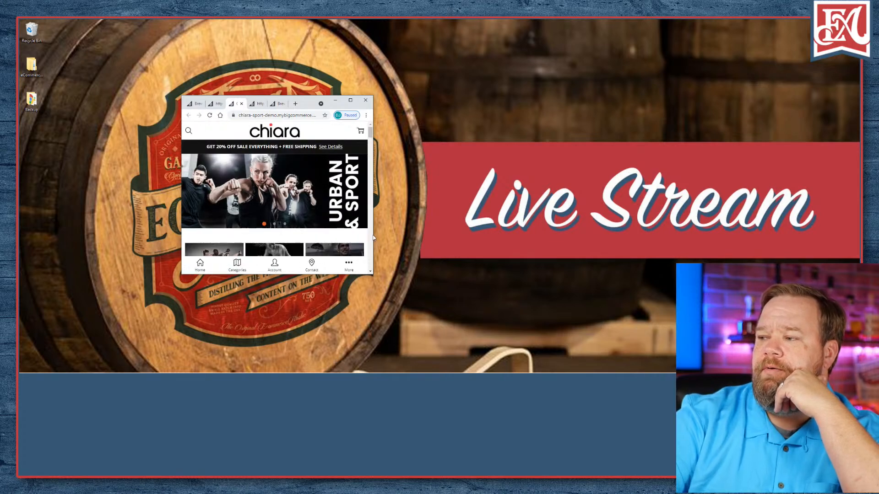
pyautogui.moveTo(374, 236)
pyautogui.mouseDown()
pyautogui.moveTo(623, 237)
pyautogui.moveTo(368, 237)
pyautogui.mouseUp()
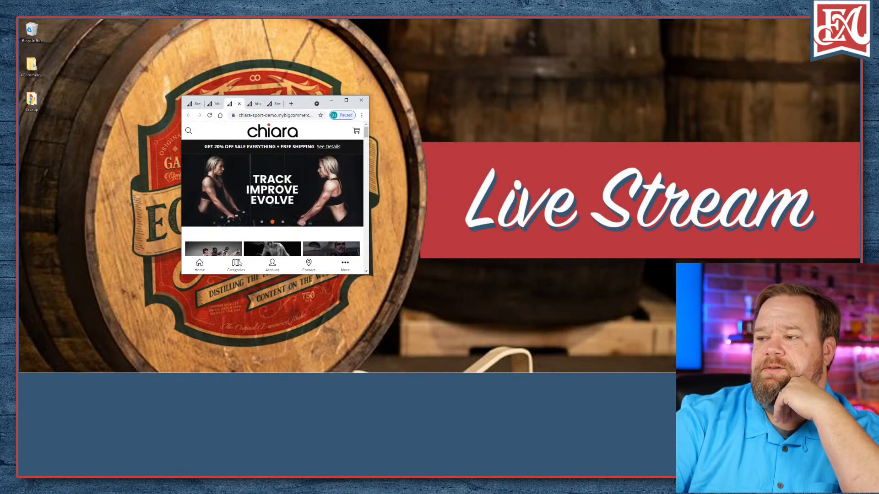
pyautogui.doubleClick(237, 268)
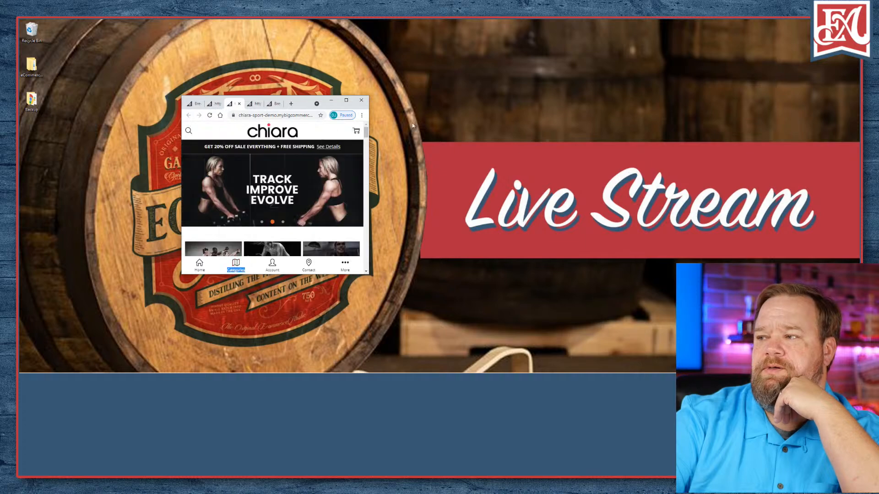
pyautogui.click(347, 100)
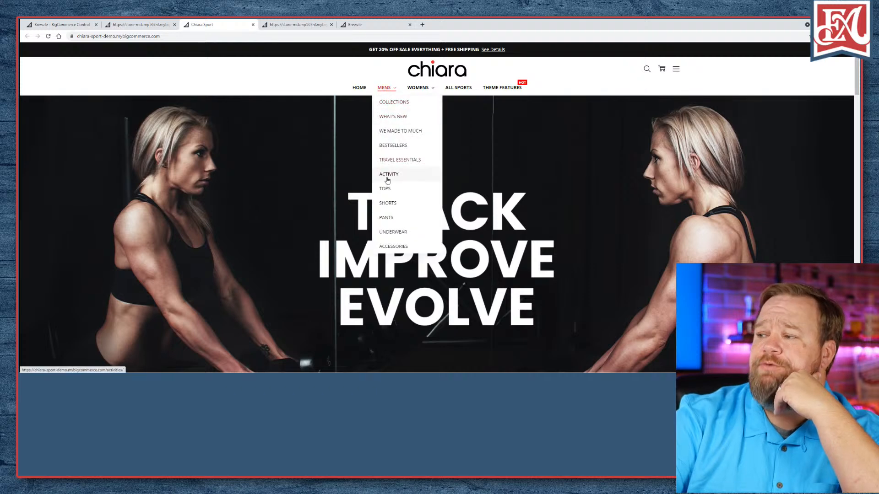
# - Inspect the Chiara Sport demo's desktop navigation submenus and its slide-out account menu, closing the menu after viewing
pyautogui.moveTo(417, 89)
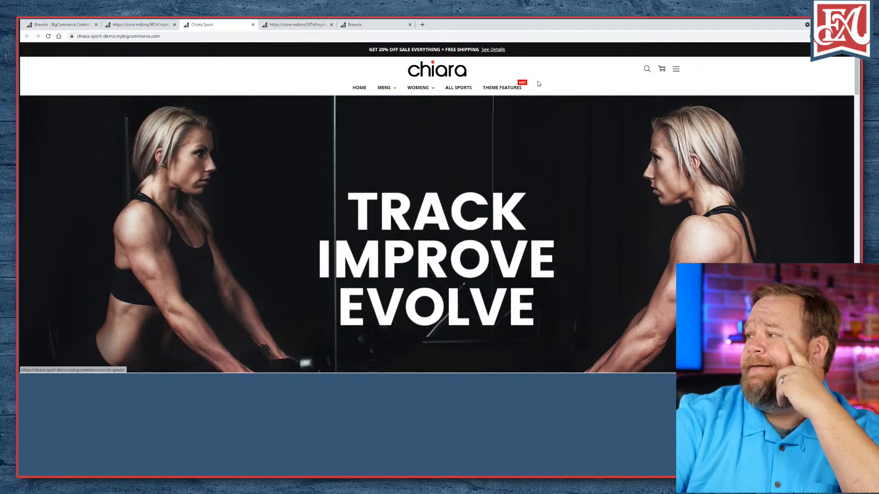
pyautogui.click(679, 72)
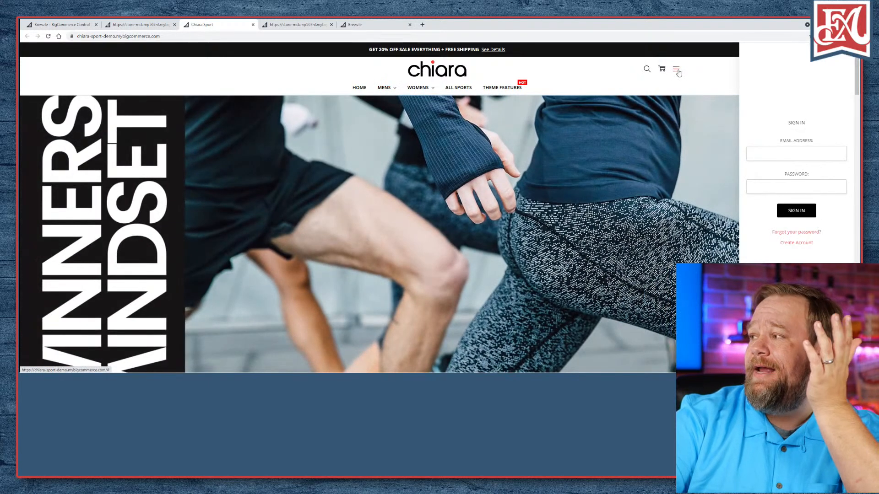
pyautogui.click(679, 72)
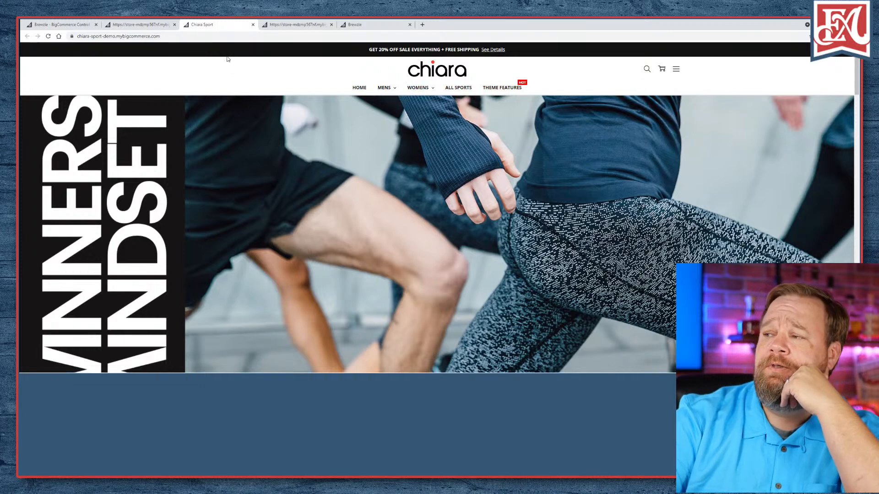
# - Open the Chiara Furniture style from the Chiara Sport theme page and preview it with the Brewzle store without the design tools
pyautogui.click(155, 26)
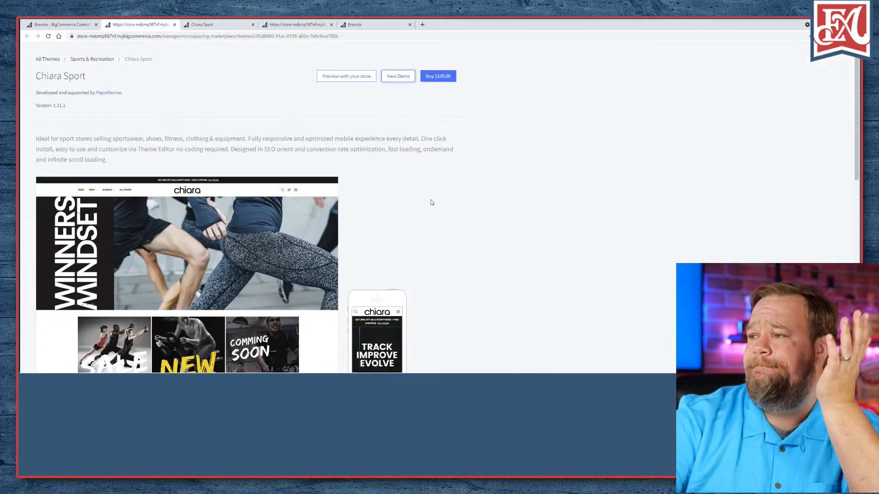
pyautogui.scroll(-7, 429, 202)
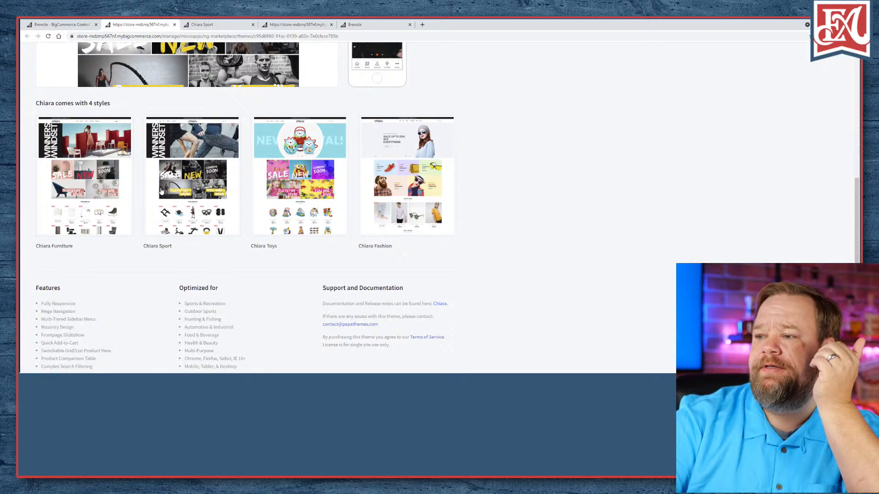
pyautogui.click(51, 171)
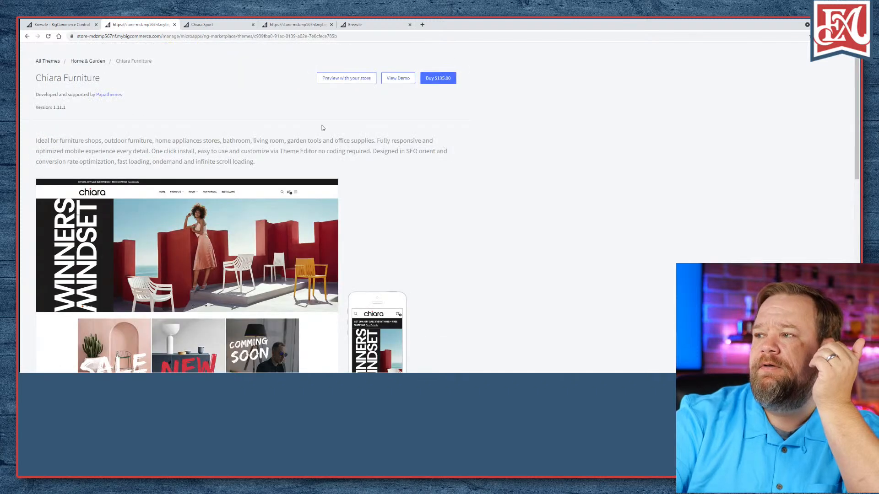
pyautogui.click(356, 79)
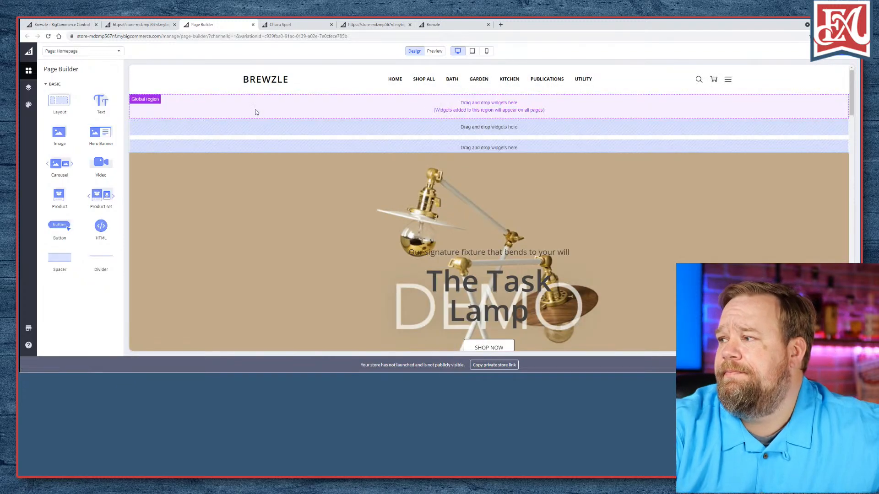
pyautogui.click(434, 51)
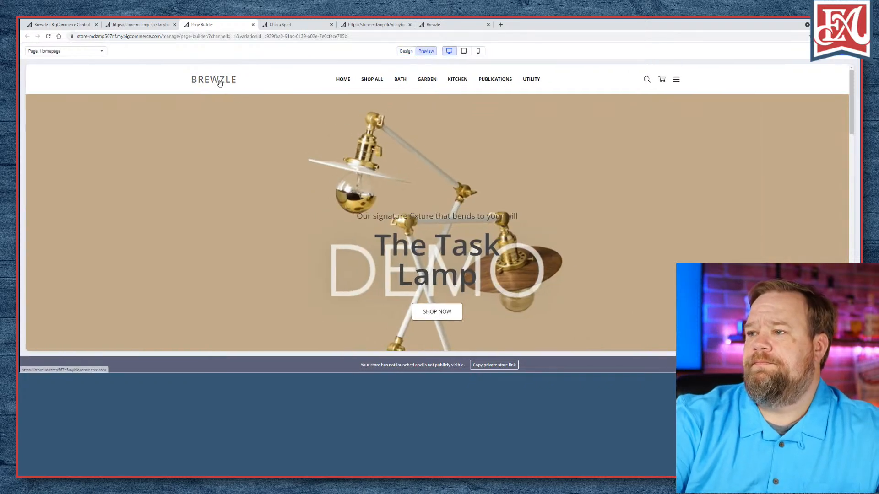
# - Compare the Chiara Furniture marketplace page with the Brewzle store preview's header and homepage banner
pyautogui.click(123, 26)
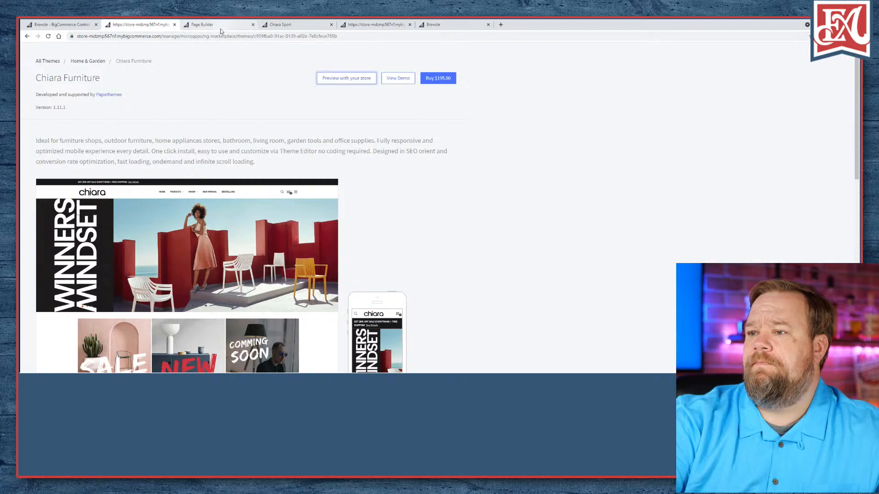
pyautogui.click(219, 26)
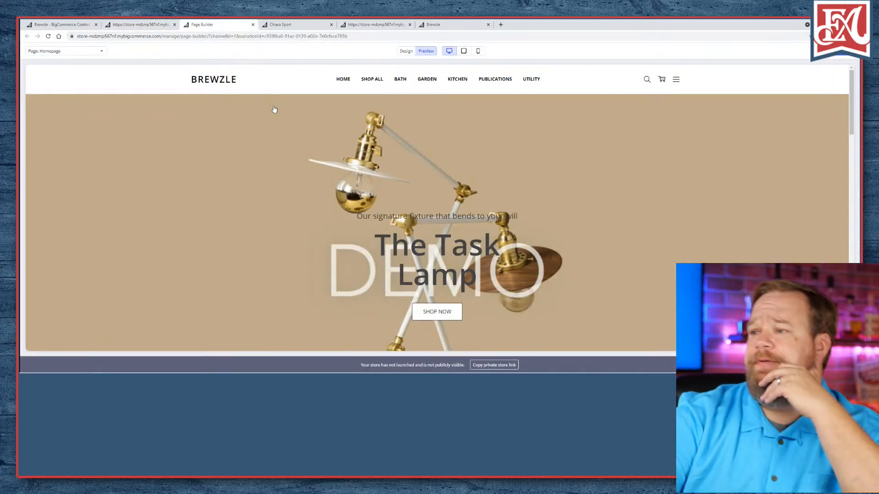
pyautogui.click(146, 26)
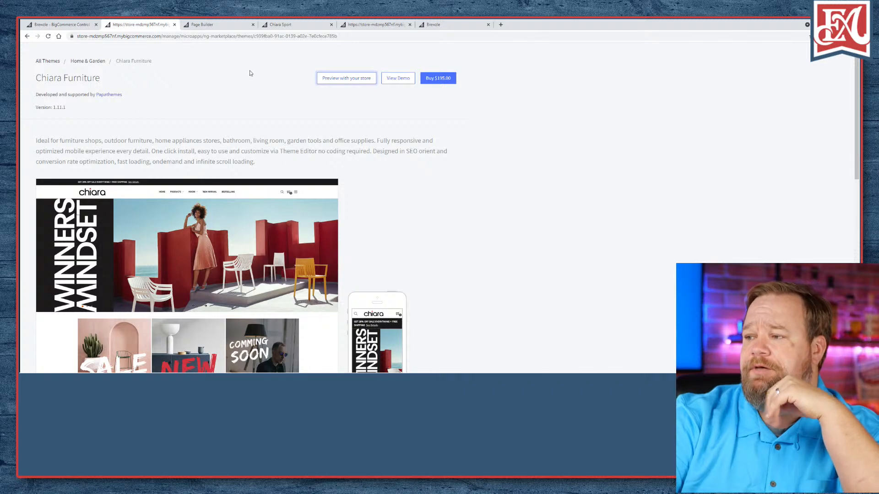
# - Examine the Brewzle homepage in the Chiara Furniture preview, from the banner carousel and new arrivals through to the footer
pyautogui.click(229, 25)
pyautogui.scroll(-15, 389, 199)
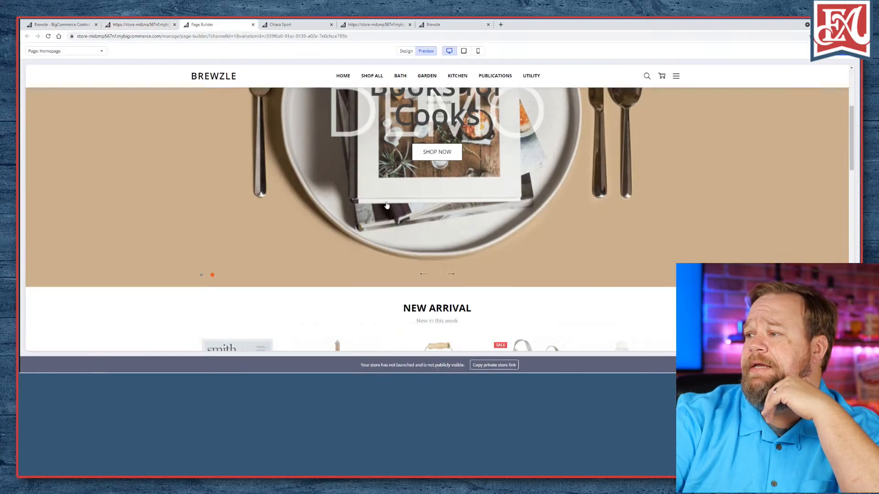
pyautogui.scroll(-3, 382, 210)
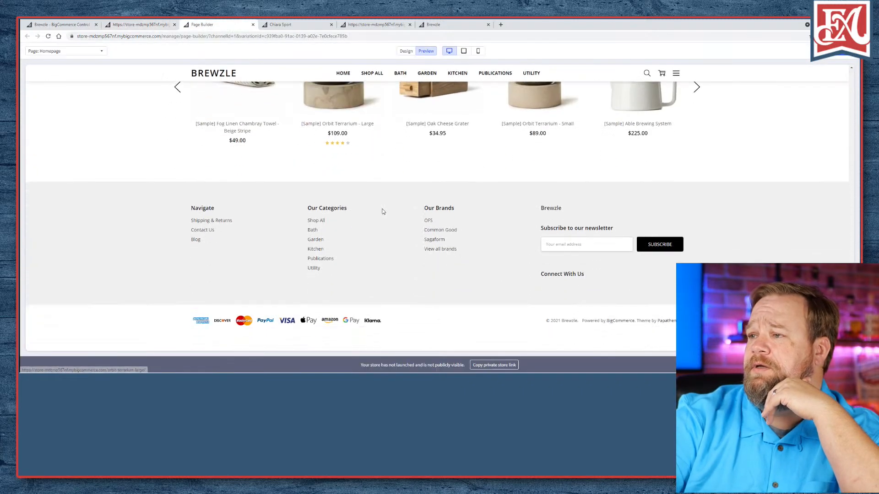
pyautogui.scroll(10, 384, 210)
pyautogui.scroll(10, 385, 208)
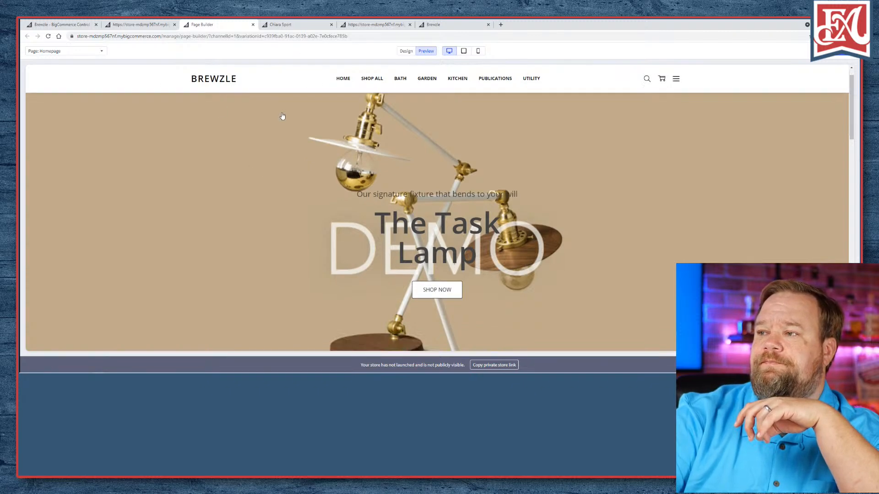
pyautogui.scroll(-4, 279, 119)
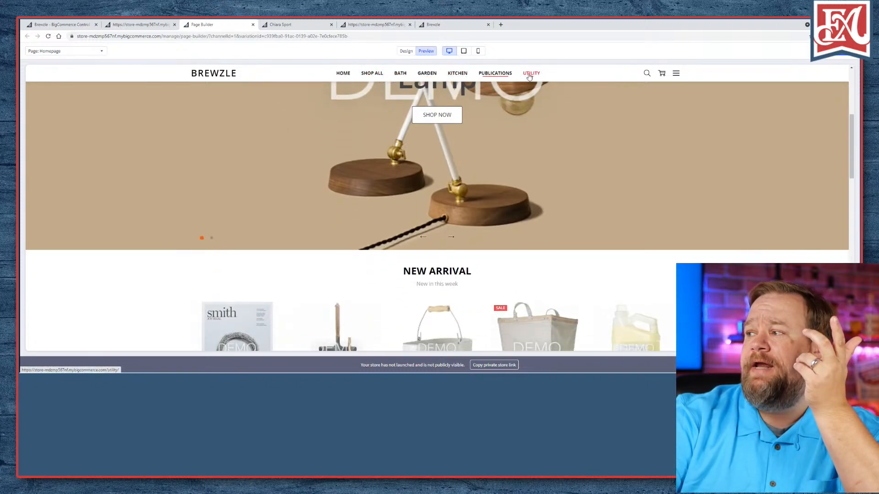
# - Show the store search bar in the Chiara Furniture preview's header and hide it again
pyautogui.click(646, 74)
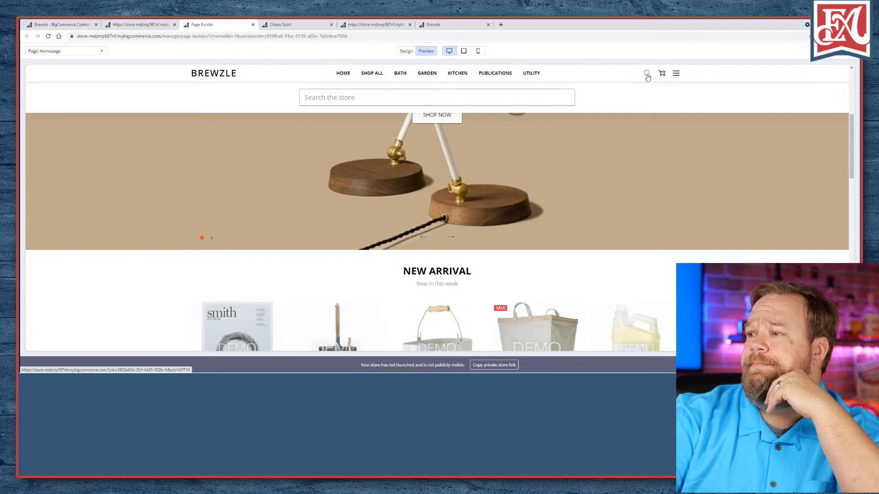
pyautogui.click(647, 76)
pyautogui.click(647, 76)
pyautogui.click(647, 75)
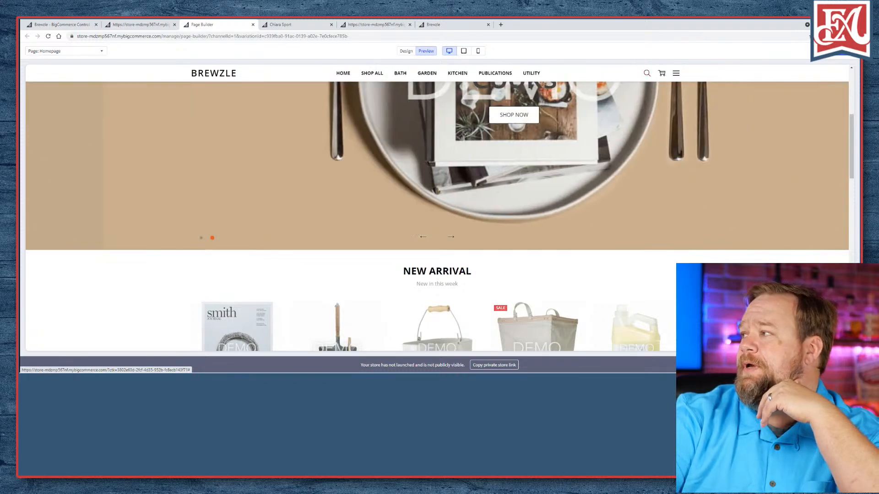
# - Check the Chiara Furniture preview's mobile layout and More menu in a narrow, tall browser window, restoring the full-size window when done
pyautogui.press('super+Down')
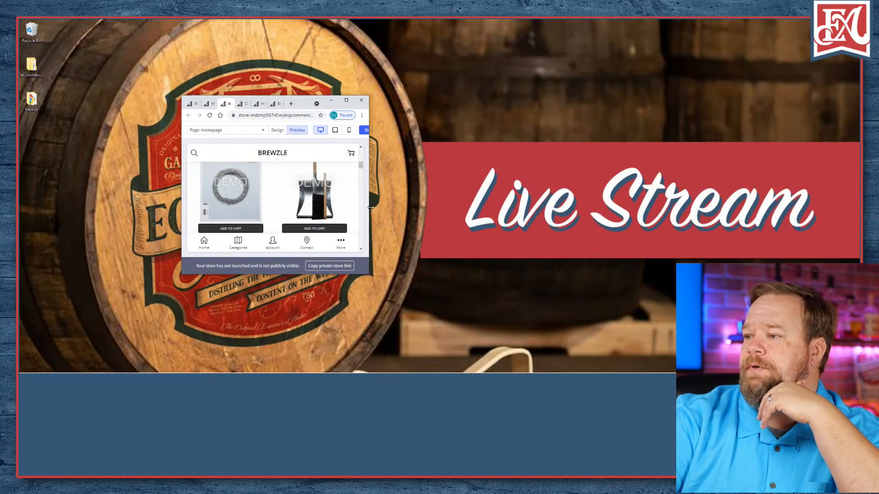
pyautogui.moveTo(370, 207); pyautogui.dragTo(359, 209)
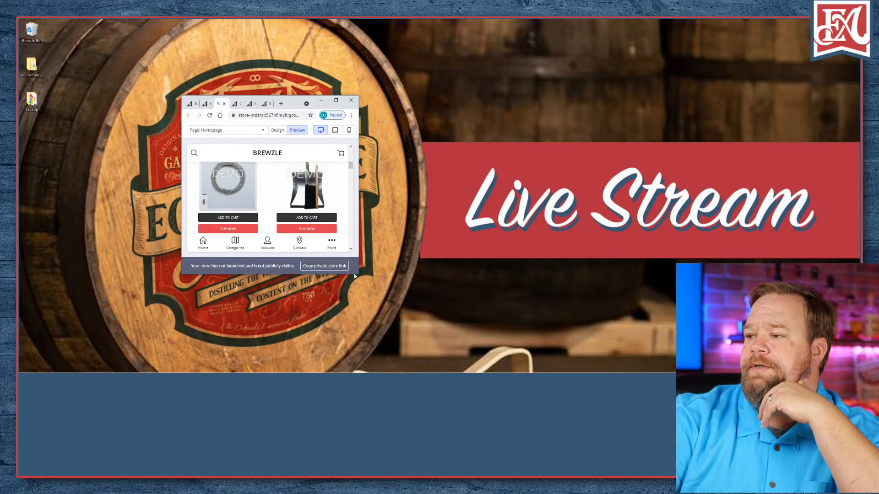
pyautogui.moveTo(353, 275); pyautogui.dragTo(353, 363)
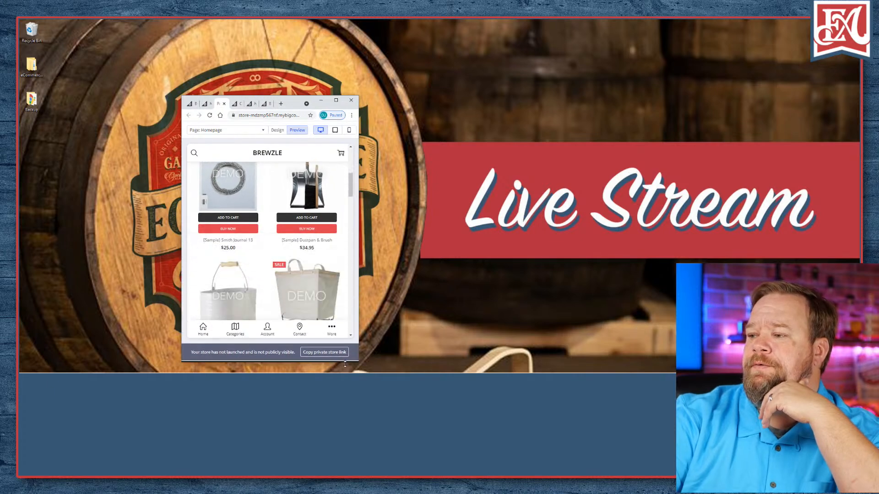
pyautogui.click(333, 331)
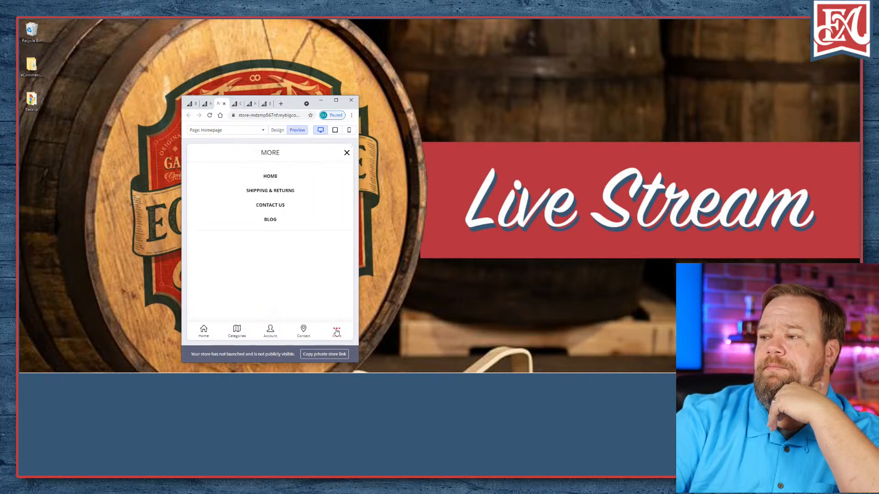
pyautogui.click(347, 152)
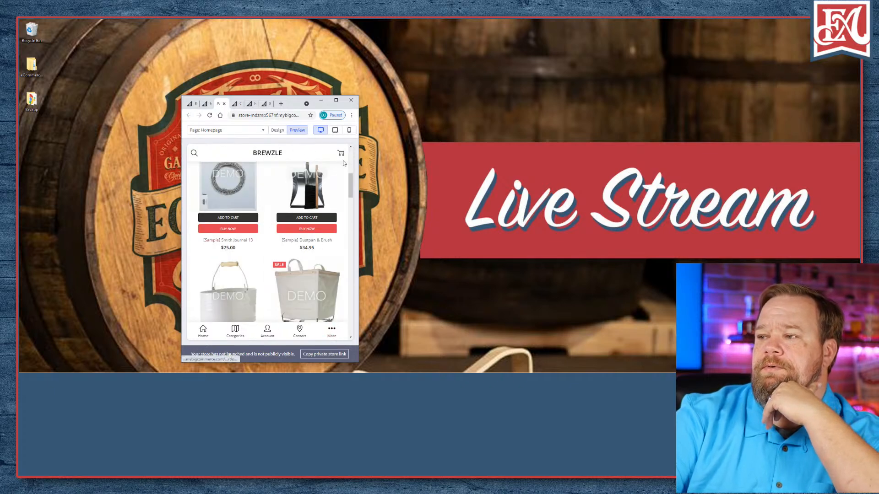
pyautogui.click(336, 99)
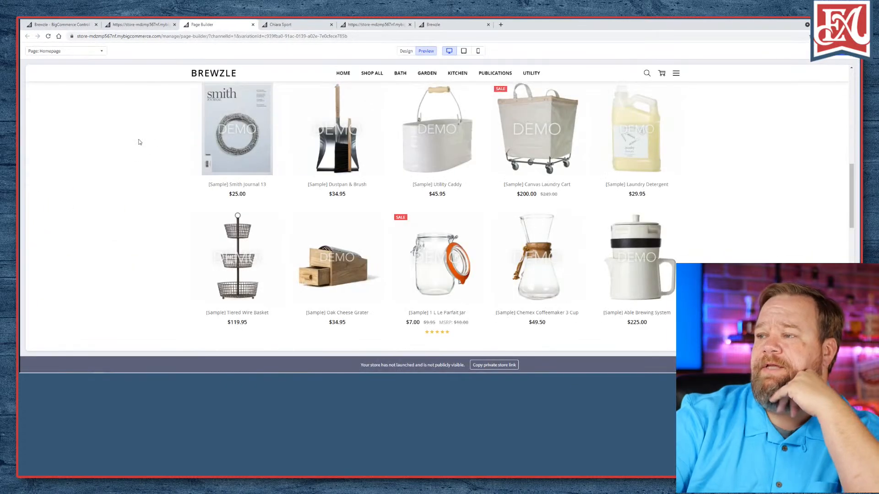
# - Examine the homepage's New Arrival product grid and the purchase options shown on the Utility Caddy product
pyautogui.scroll(5, 284, 210)
pyautogui.scroll(-5, 285, 210)
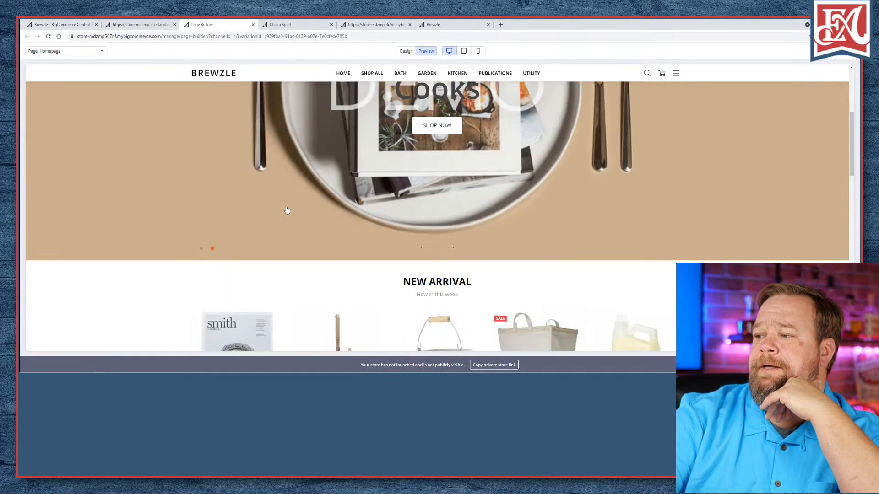
pyautogui.moveTo(464, 123)
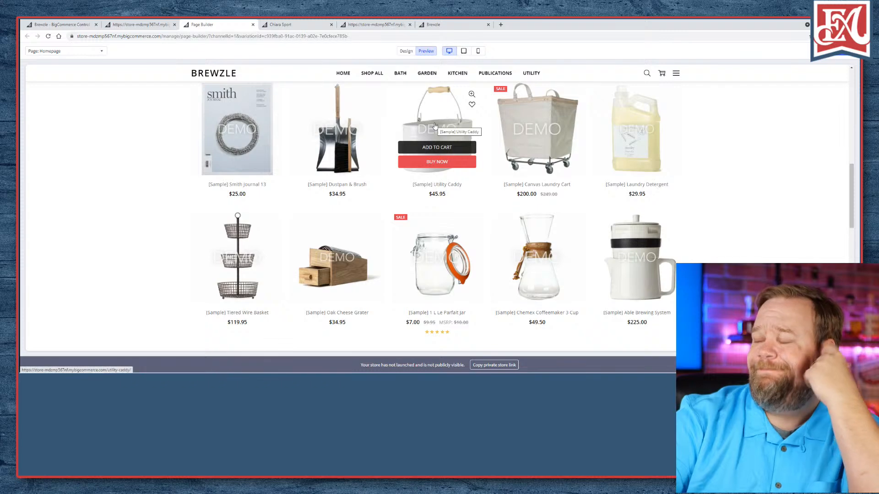
pyautogui.moveTo(662, 118)
pyautogui.moveTo(442, 172)
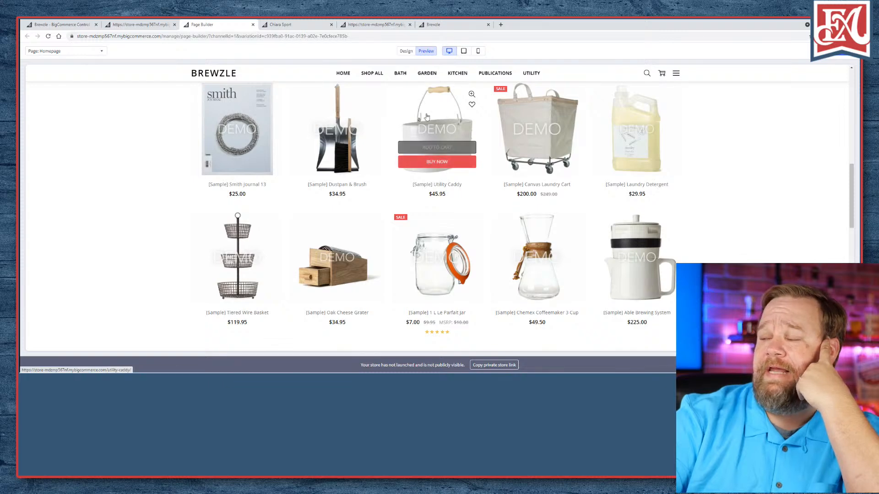
pyautogui.moveTo(237, 147)
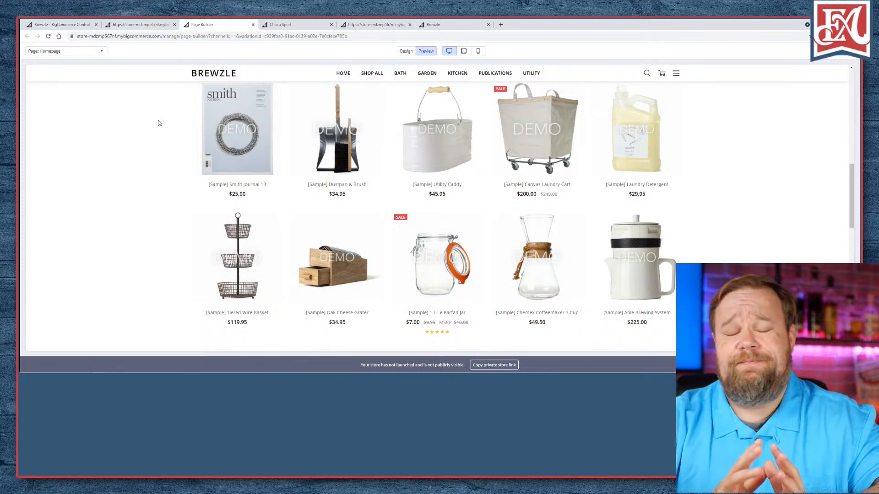
pyautogui.moveTo(196, 114)
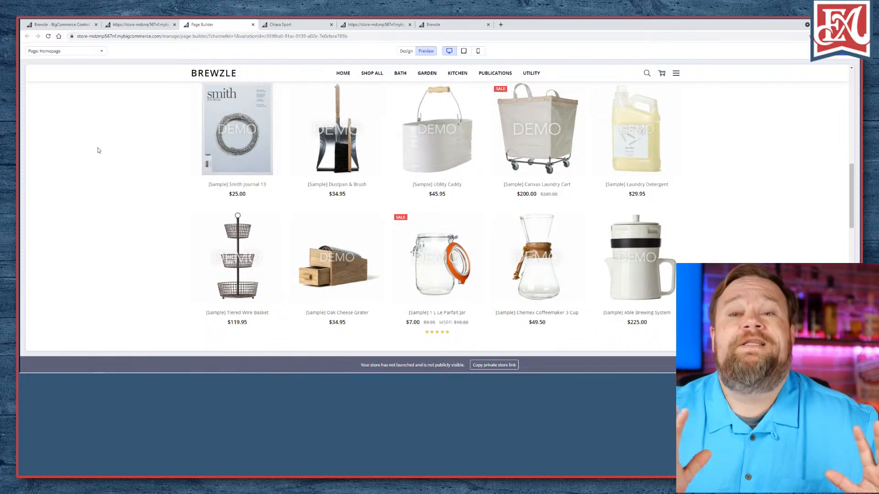
pyautogui.moveTo(228, 160)
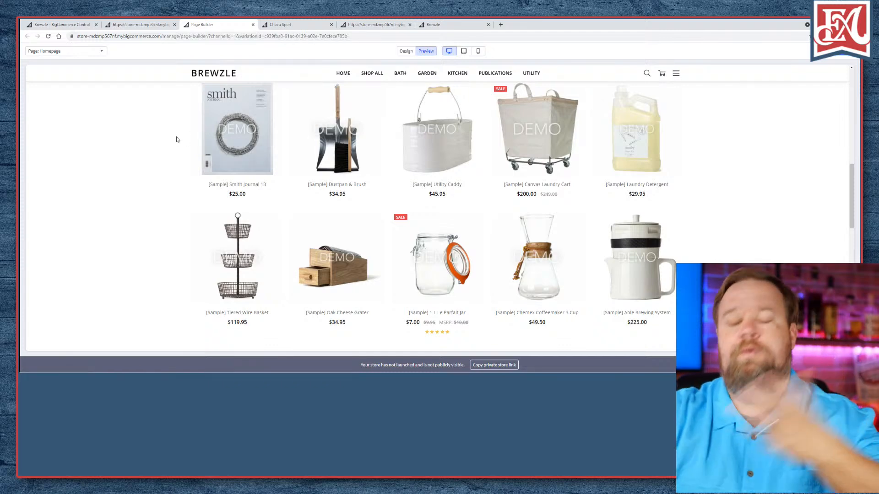
# - Return to the top of the Chiara Furniture preview and close the Solar Gifts theme page
pyautogui.scroll(10, 176, 139)
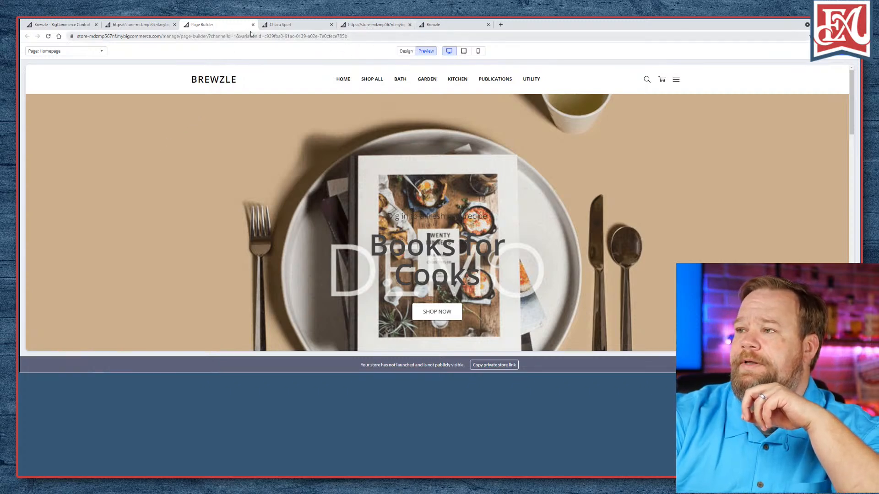
pyautogui.click(285, 25)
pyautogui.click(390, 25)
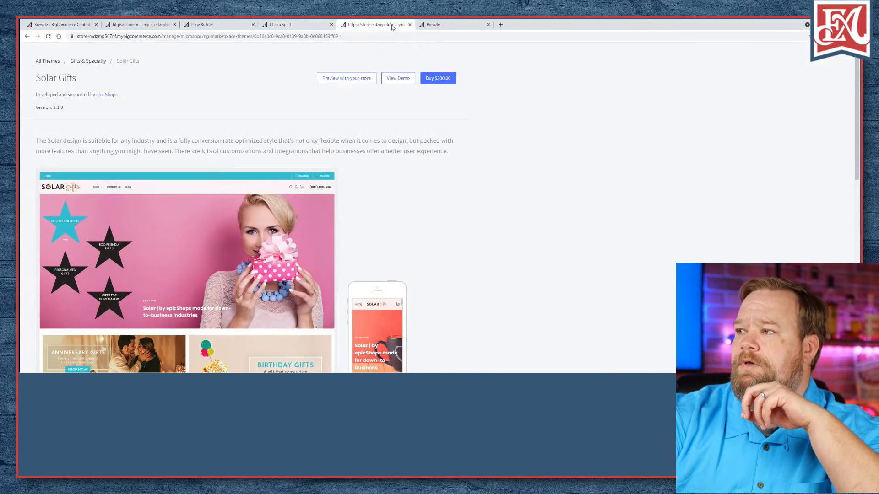
pyautogui.click(410, 26)
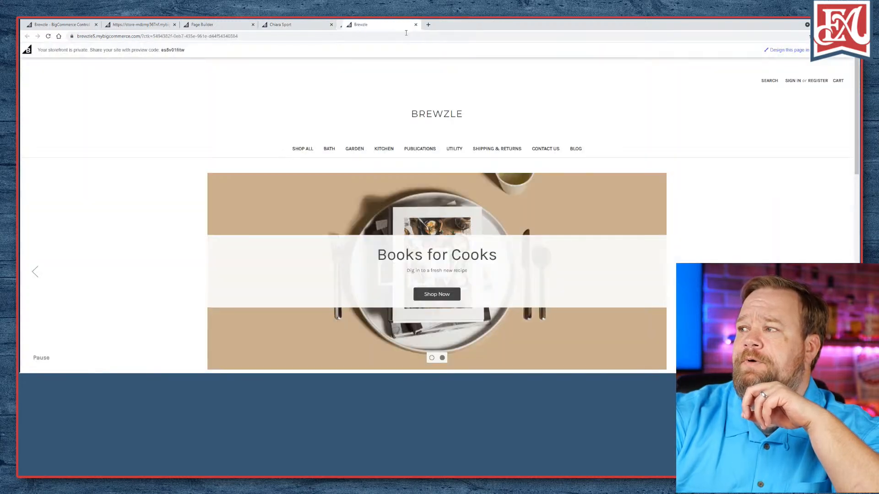
# - Compare the Chiara Furniture preview's header and banner with those of the current Brewzle storefront
pyautogui.click(298, 26)
pyautogui.click(212, 25)
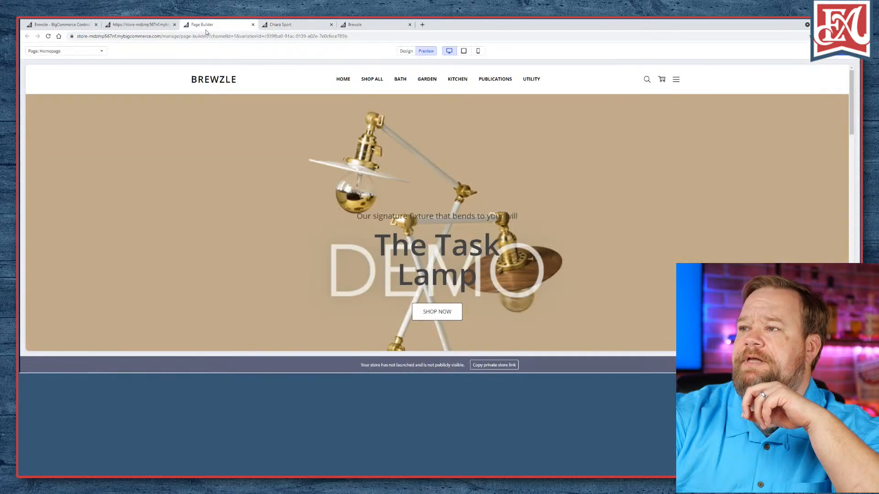
pyautogui.click(383, 26)
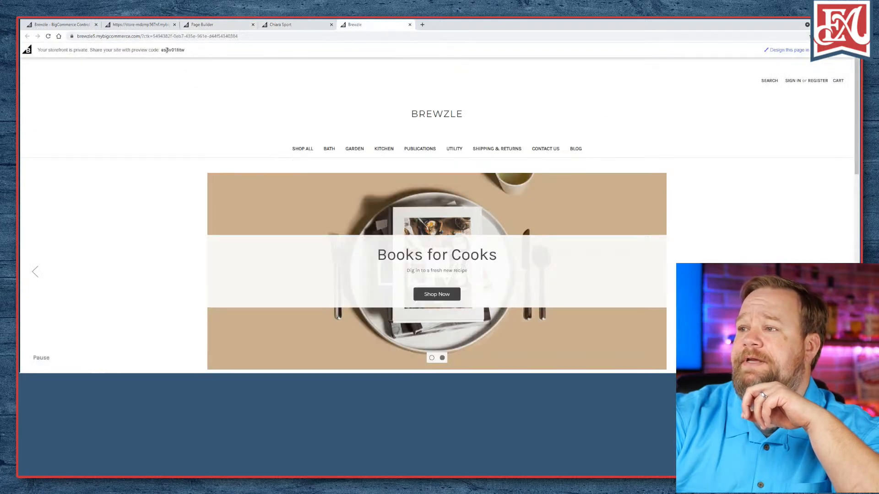
pyautogui.click(214, 26)
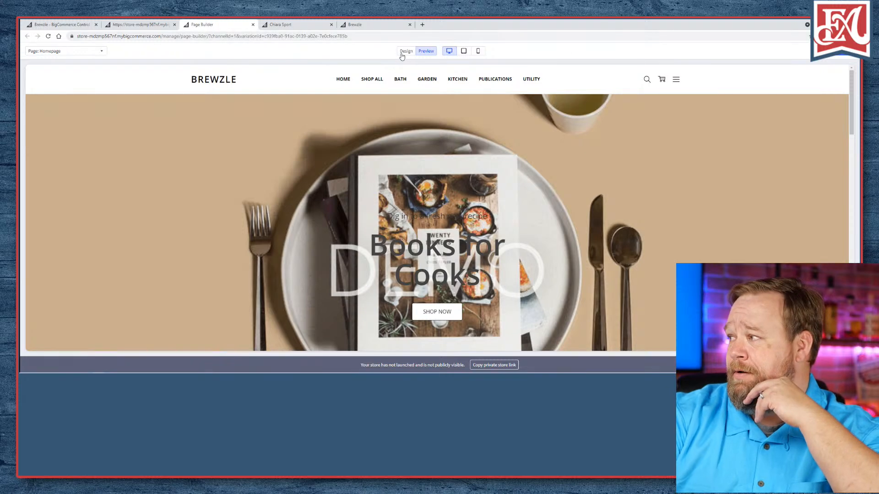
pyautogui.click(362, 27)
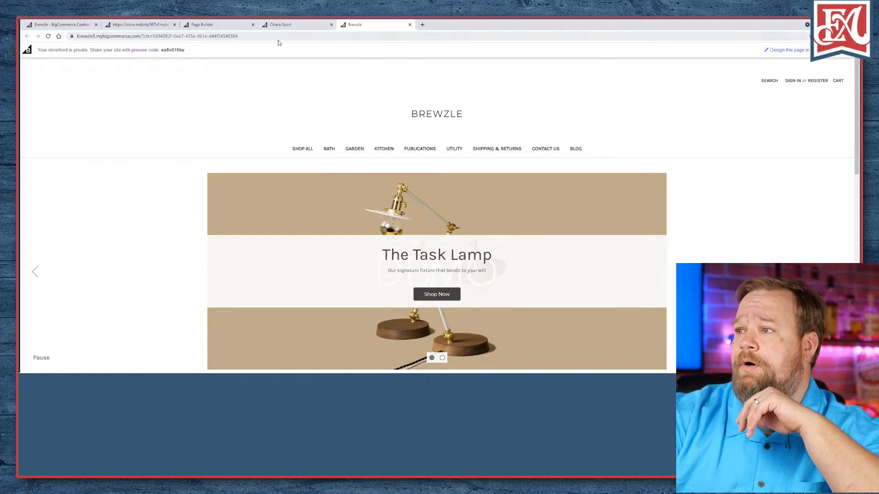
# - Check the Brewzle storefront's private-store notice and web address, and return to the Chiara Furniture theme page
pyautogui.moveTo(55, 50); pyautogui.dragTo(218, 49)
pyautogui.click(242, 67)
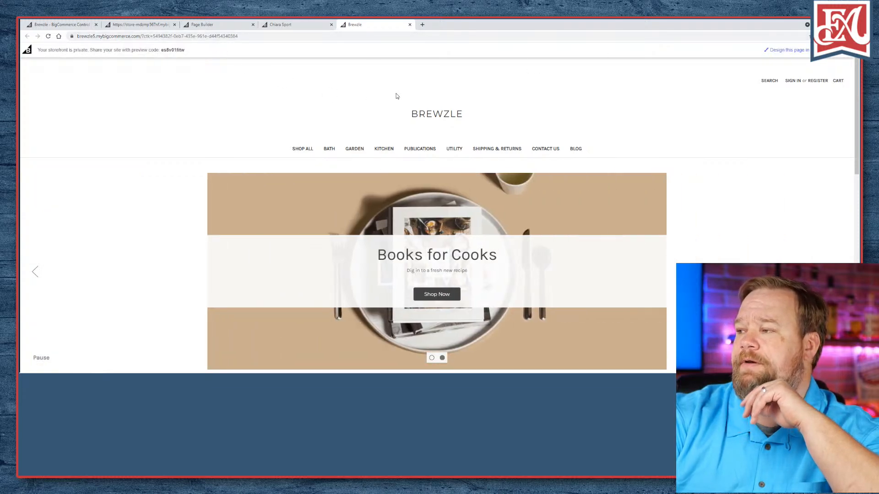
pyautogui.click(227, 35)
pyautogui.click(227, 27)
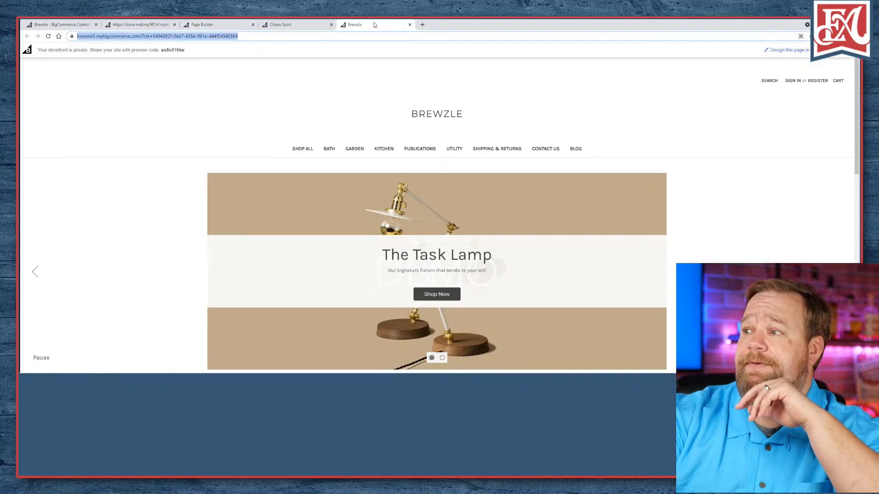
pyautogui.click(373, 25)
pyautogui.click(206, 25)
pyautogui.click(137, 26)
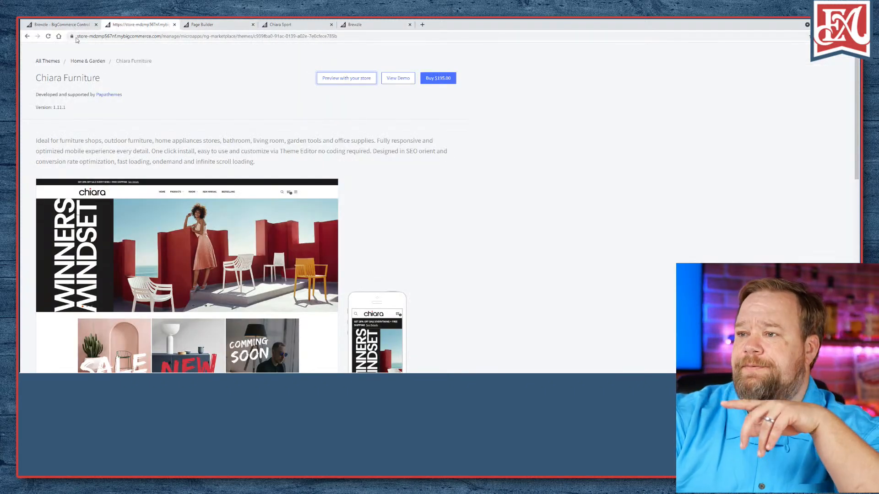
# - Open page 2 of the theme marketplace and look over its themes, from Bespoke Classic to Merchant Bright
pyautogui.click(71, 25)
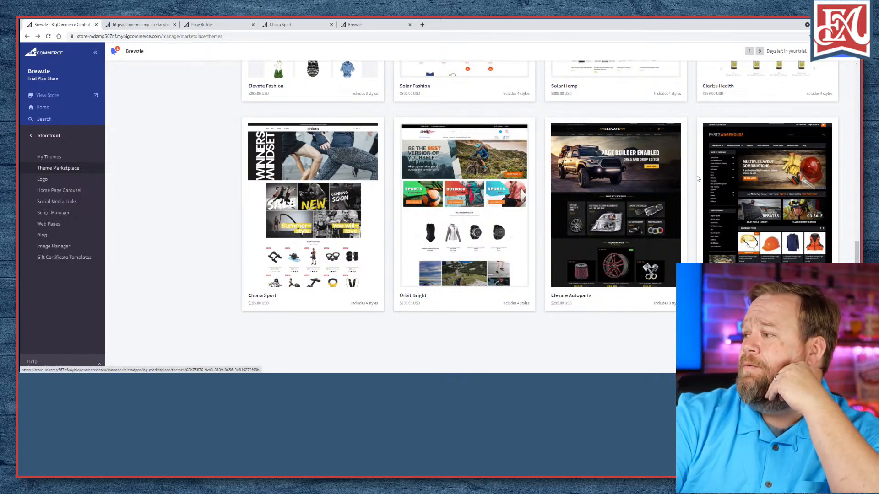
pyautogui.click(829, 333)
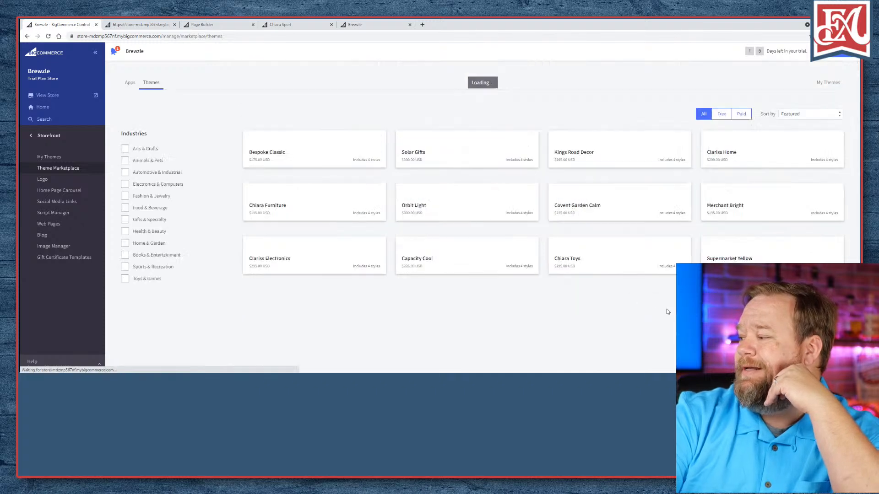
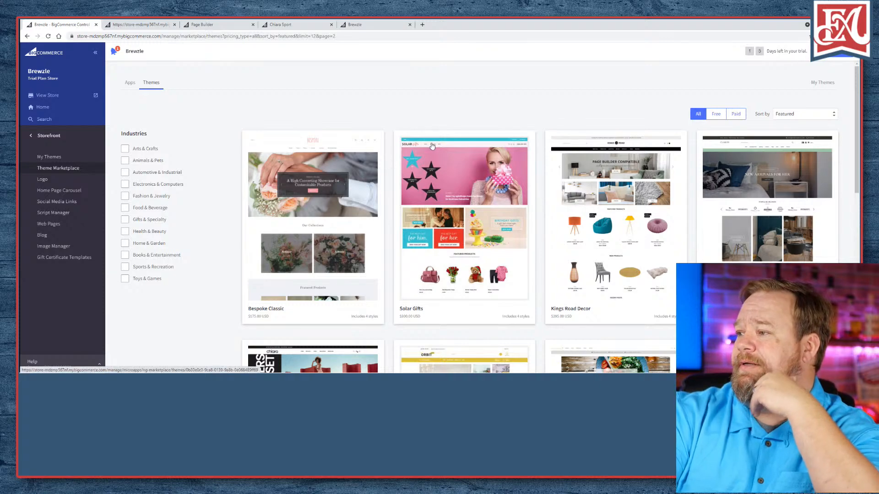
pyautogui.scroll(-3, 430, 154)
pyautogui.scroll(-5, 429, 154)
pyautogui.scroll(4, 423, 159)
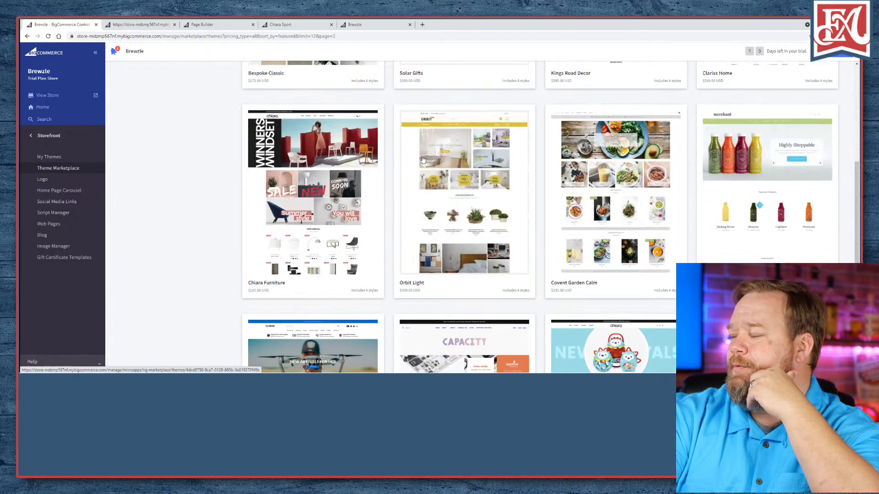
pyautogui.scroll(4, 423, 159)
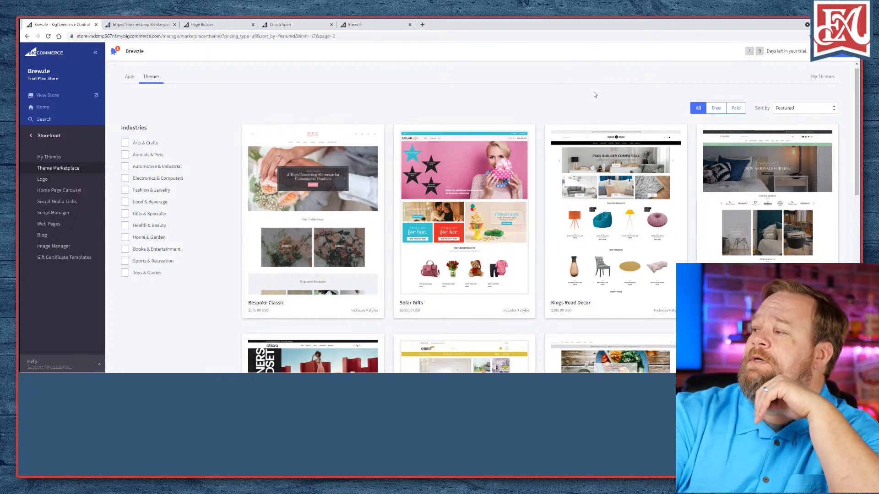
pyautogui.scroll(-1, 552, 104)
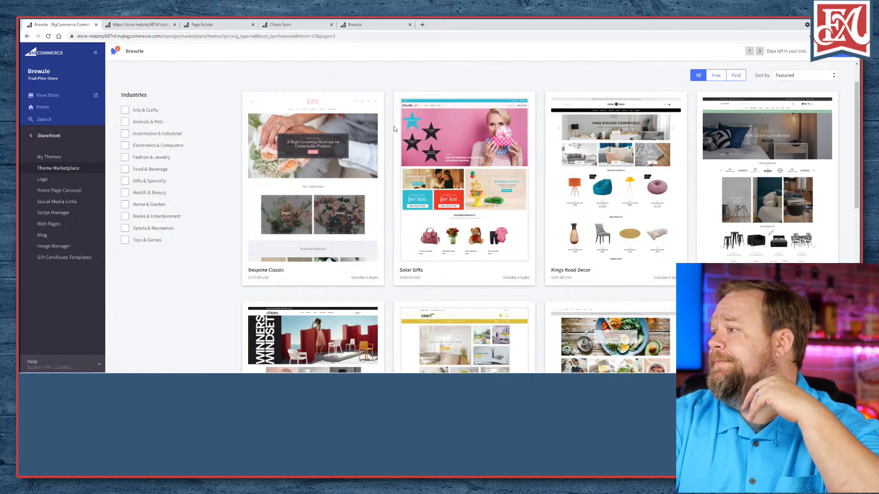
# - Add the Smith Journal 13 to the cart from the Chiara Furniture preview's New Arrival grid and dismiss the cart notice
pyautogui.click(228, 28)
pyautogui.click(140, 24)
pyautogui.click(228, 25)
pyautogui.scroll(-5, 353, 176)
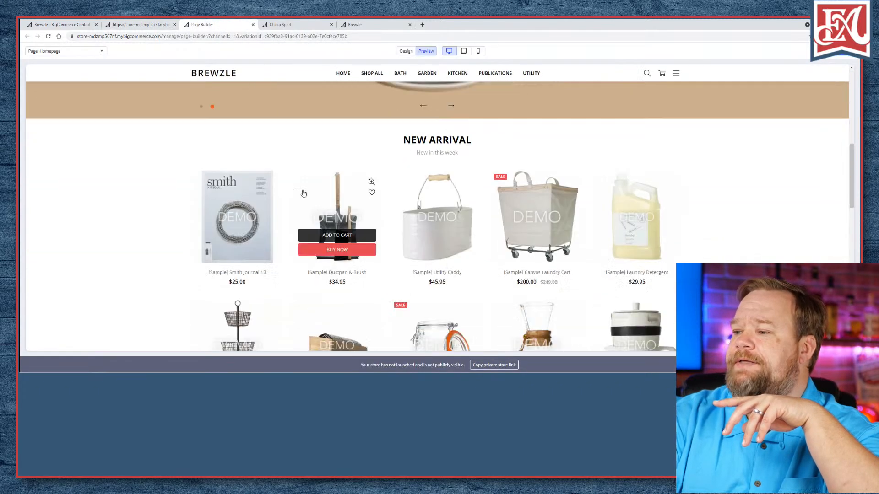
pyautogui.click(246, 237)
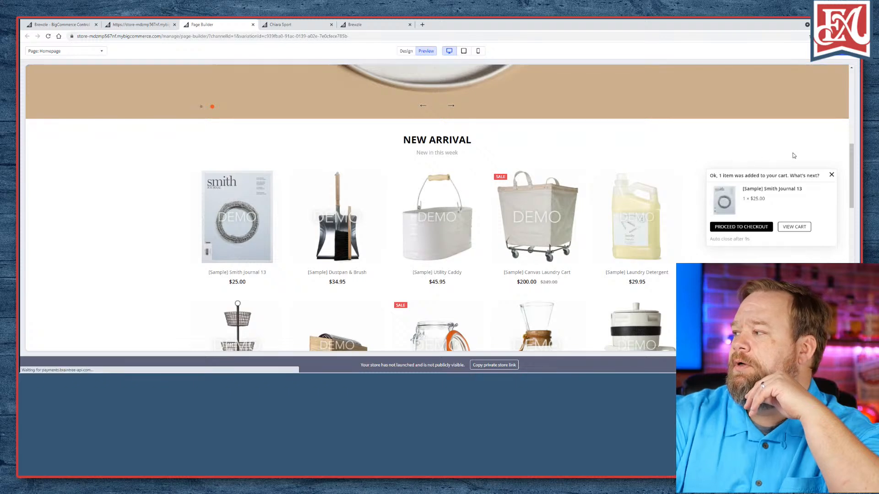
pyautogui.click(831, 175)
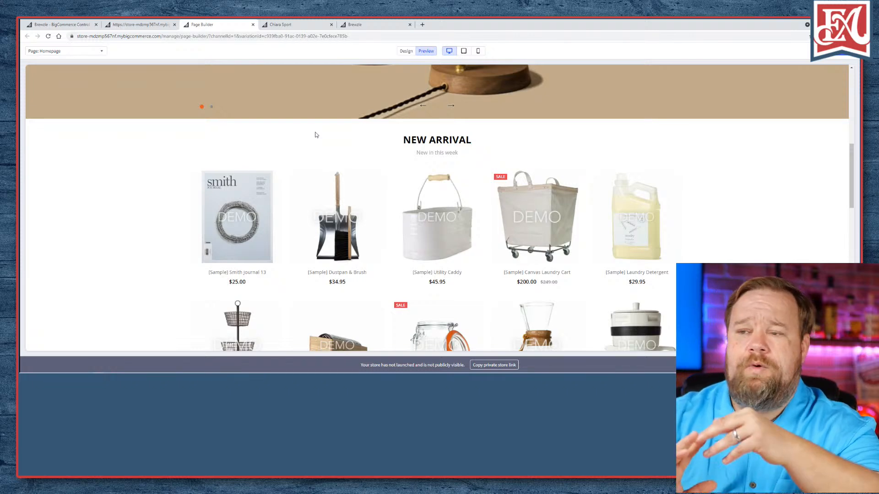
# - Return to the theme marketplace and browse page 2 down to the row with Clariss Electronics and Chiara Toys
pyautogui.click(136, 26)
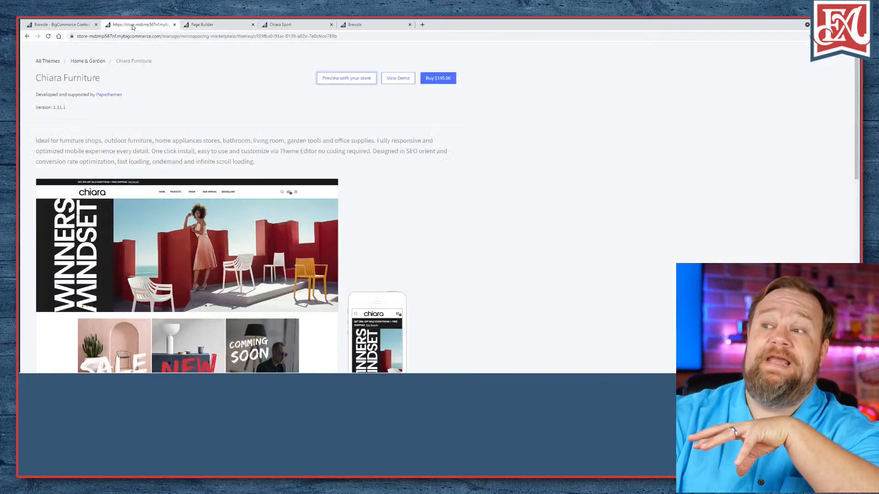
pyautogui.click(74, 25)
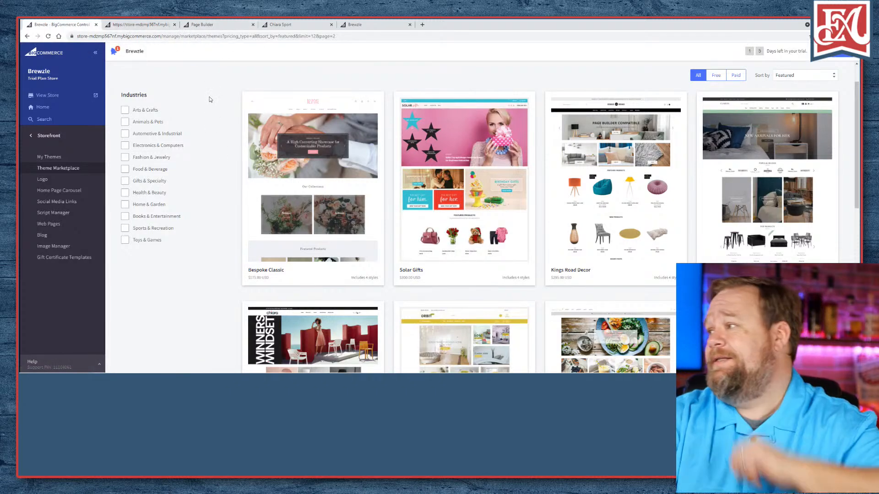
pyautogui.scroll(-4, 204, 95)
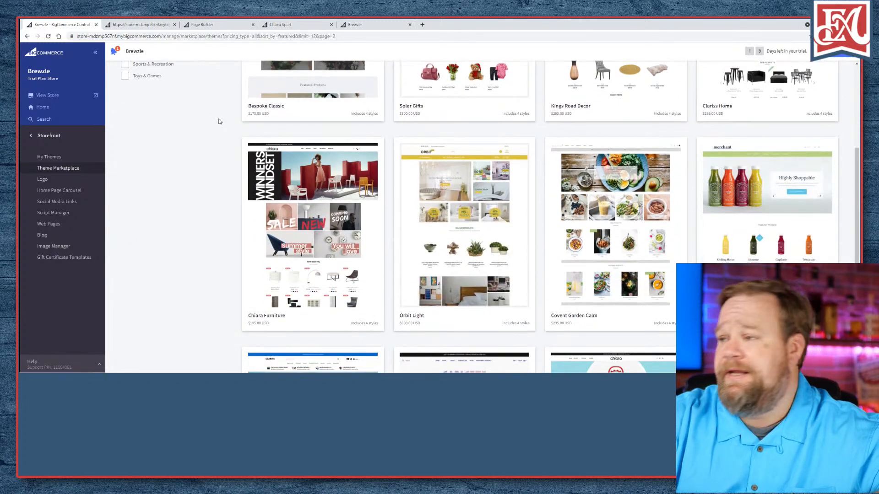
pyautogui.scroll(-1, 225, 129)
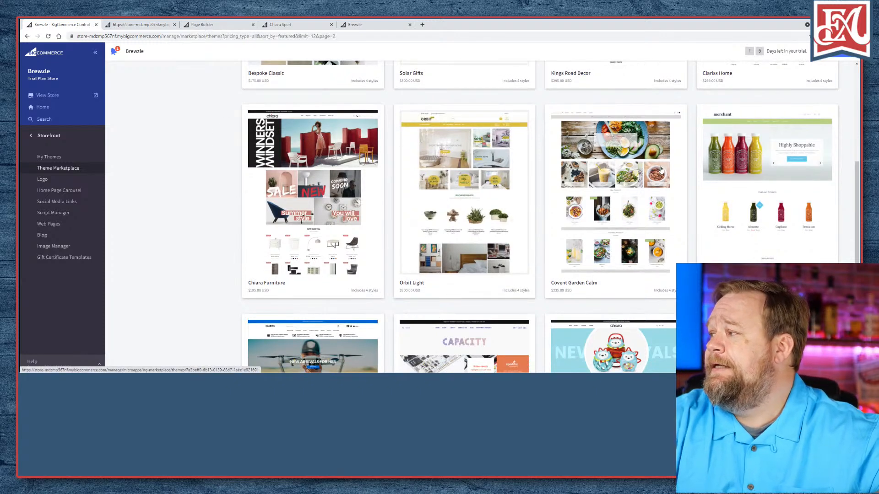
pyautogui.scroll(-4, 204, 167)
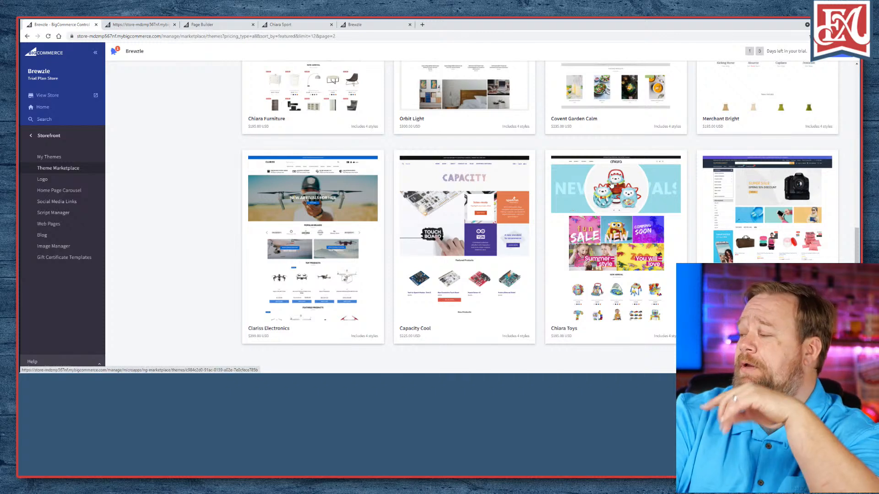
# - Open the Supermarket Yellow theme in a new tab, examine its description and layout images, and close it
pyautogui.rightClick(743, 172)
pyautogui.click(769, 180)
pyautogui.click(142, 25)
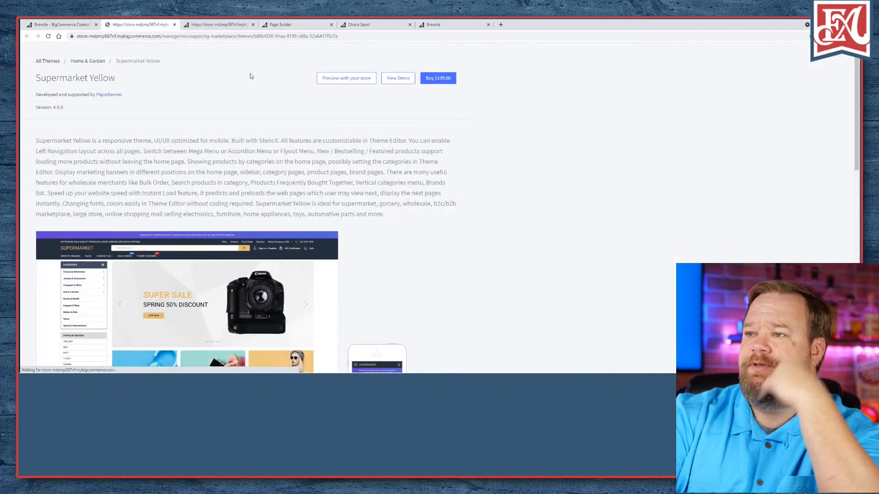
pyautogui.scroll(-3, 212, 133)
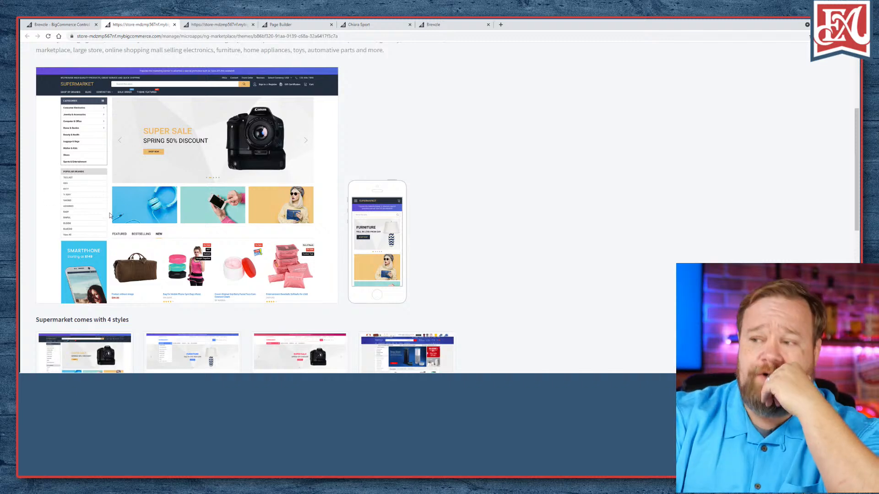
pyautogui.click(174, 25)
# - Examine page 3 of the theme marketplace, from the free Cornerstone and Vault themes down to the Terra themes
pyautogui.scroll(-1, 238, 206)
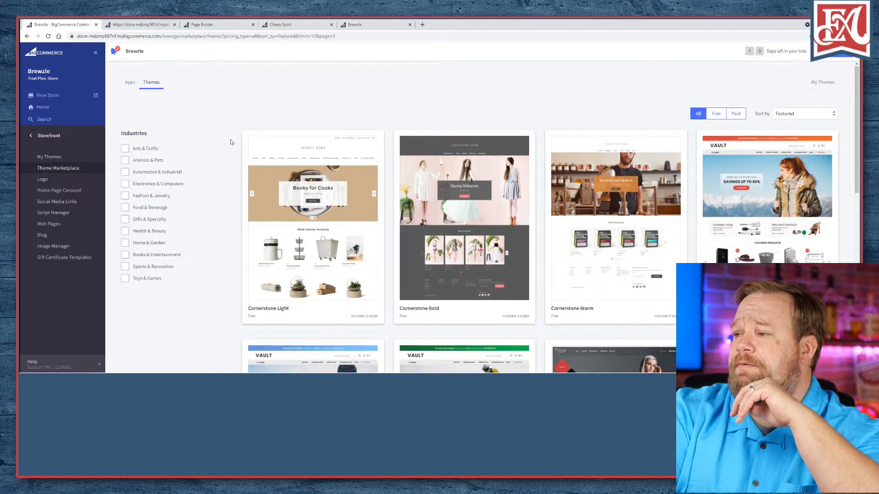
pyautogui.scroll(-1, 230, 143)
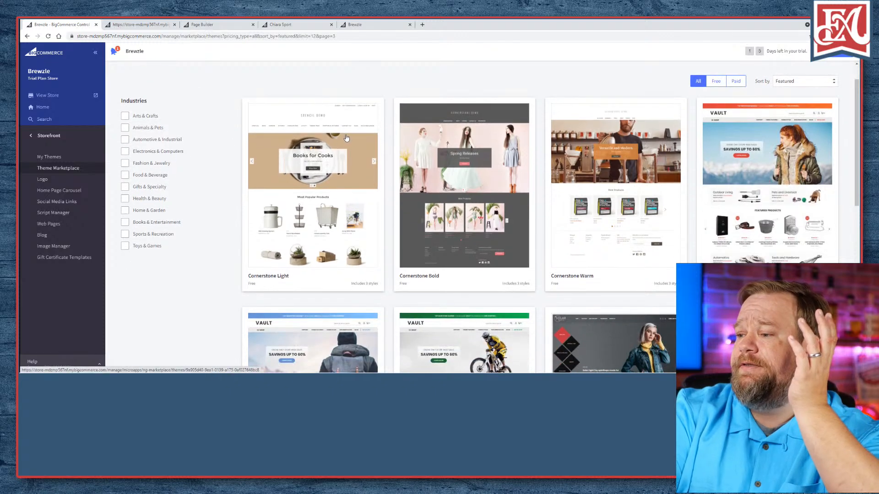
pyautogui.scroll(-1, 346, 139)
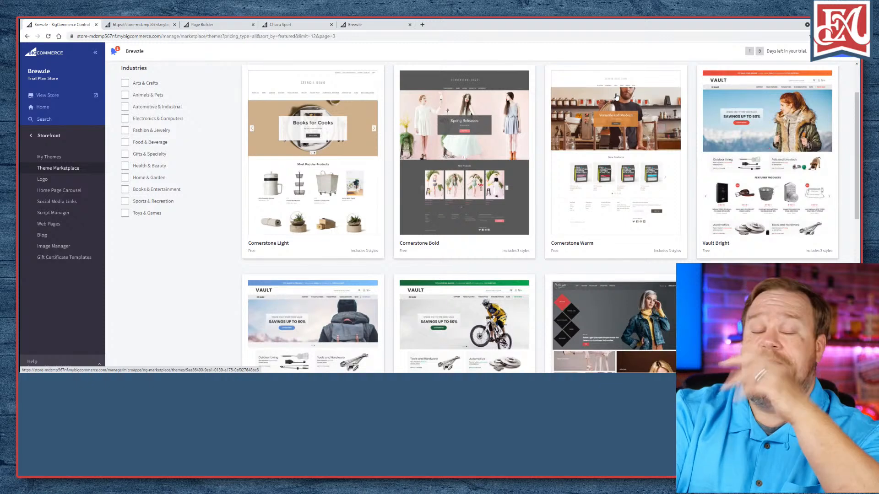
pyautogui.scroll(-2, 625, 94)
pyautogui.scroll(3, 639, 84)
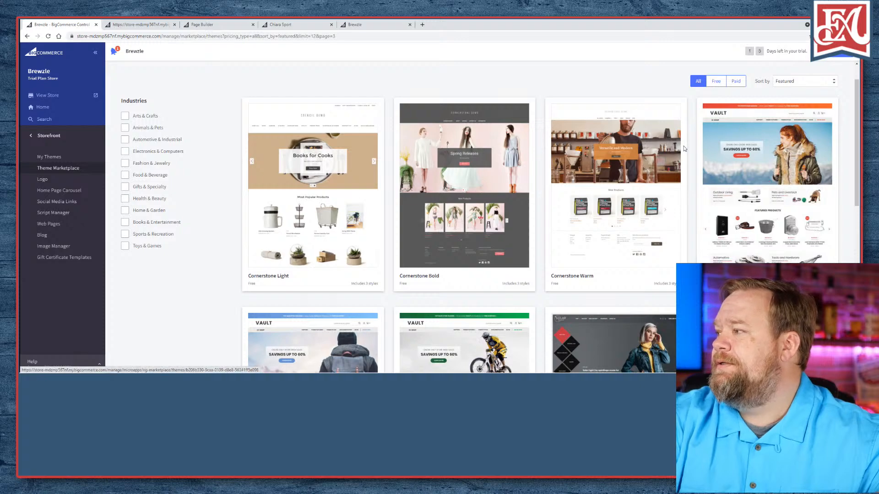
pyautogui.scroll(-2, 664, 169)
pyautogui.scroll(-2, 664, 171)
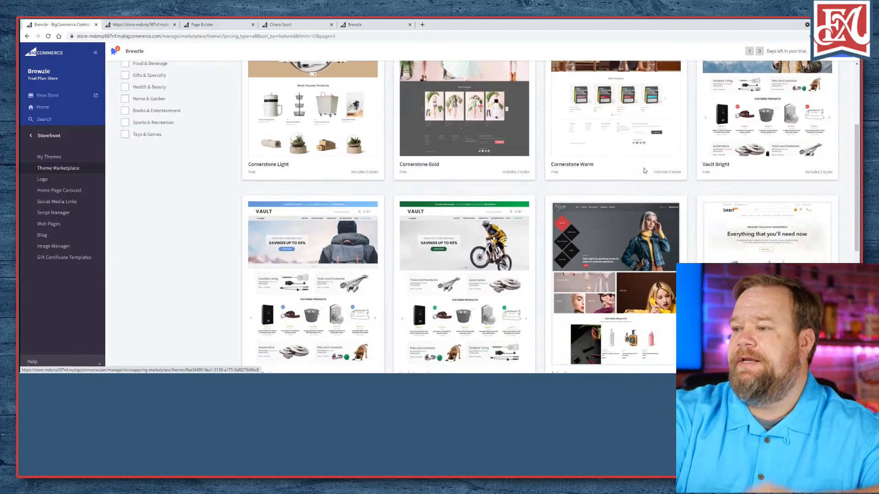
pyautogui.scroll(-4, 471, 194)
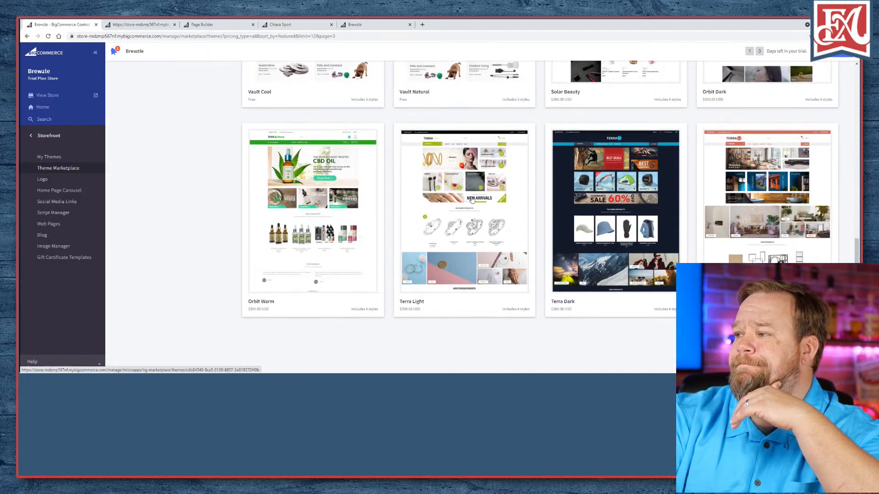
pyautogui.scroll(-1, 513, 200)
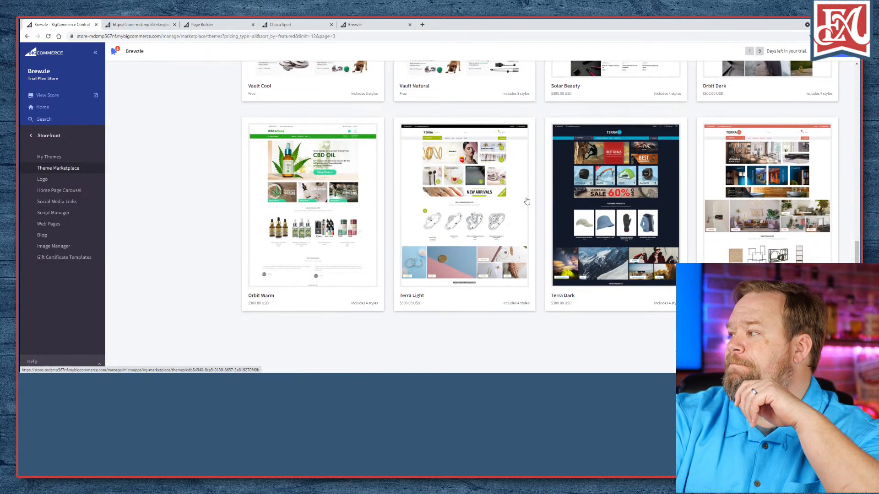
# - Examine page 4 of the theme marketplace, from the Terra Warm and Luna themes down to the Pinnacle and Parts Warehouse themes
pyautogui.click(819, 331)
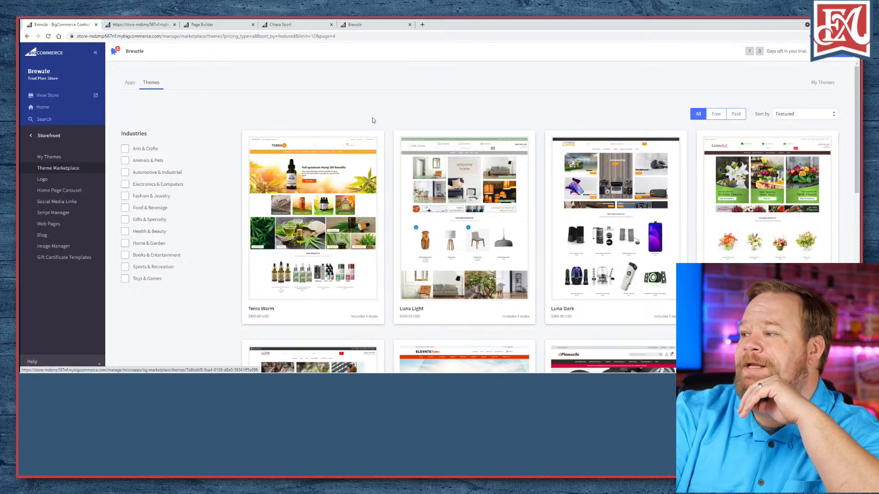
pyautogui.scroll(-1, 383, 115)
pyautogui.scroll(-6, 383, 115)
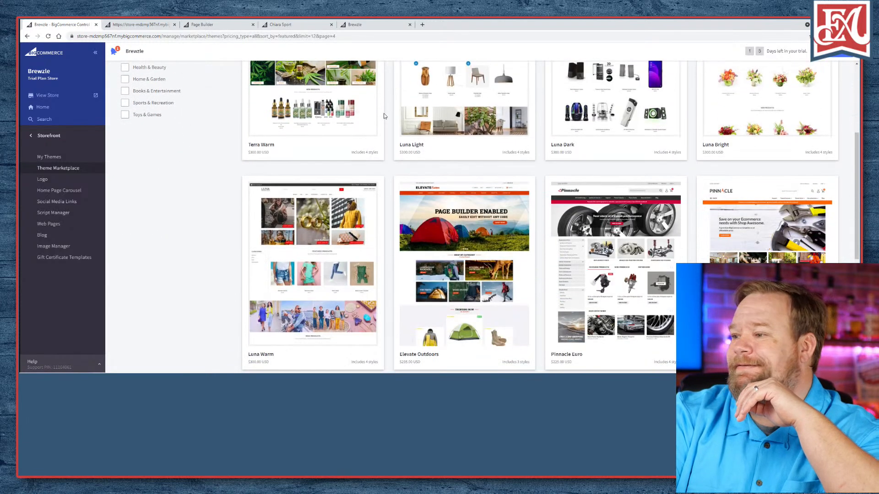
pyautogui.scroll(1, 384, 115)
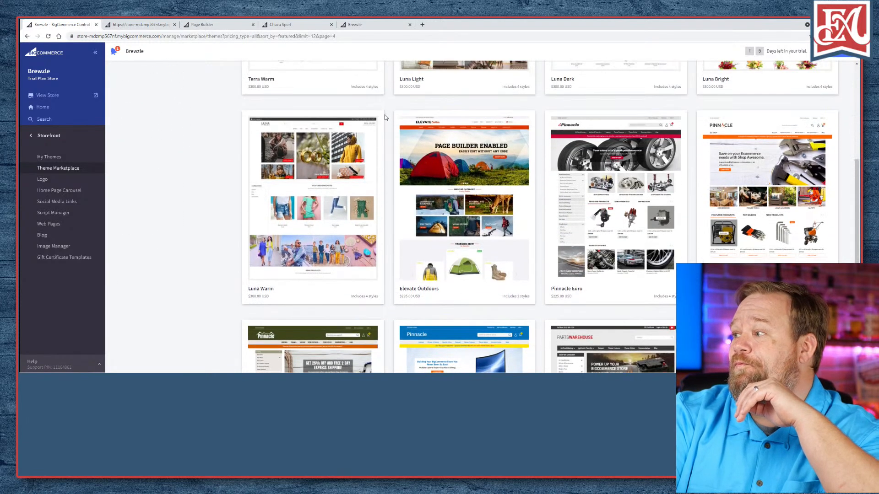
pyautogui.scroll(2, 385, 120)
pyautogui.scroll(-6, 388, 123)
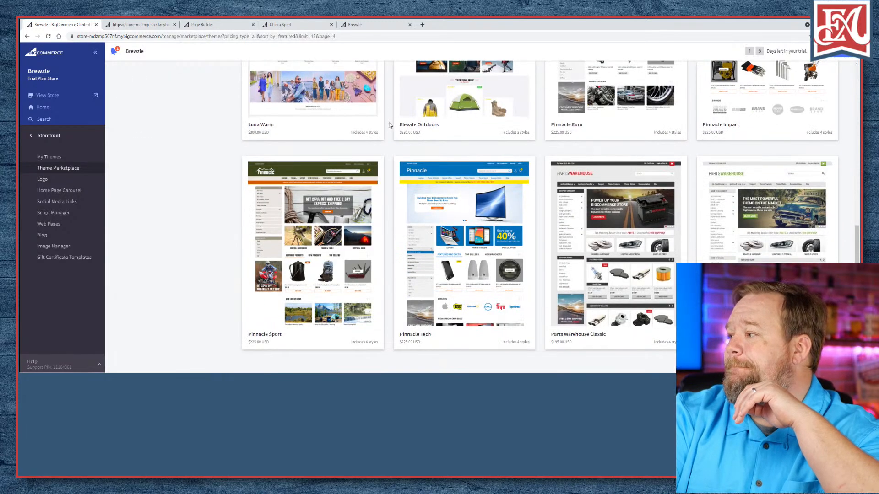
pyautogui.scroll(-1, 390, 124)
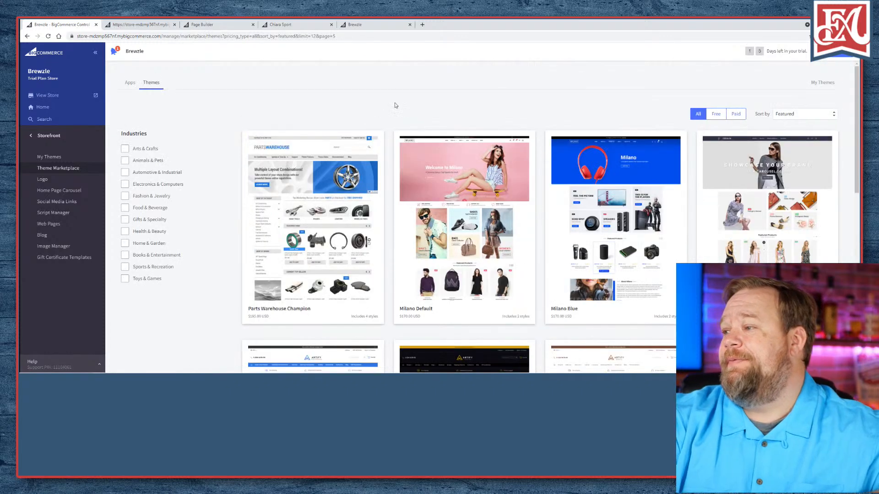
# - Open the Milano Default theme from marketplace page 5 in a new tab and view its layout images
pyautogui.scroll(-1, 394, 108)
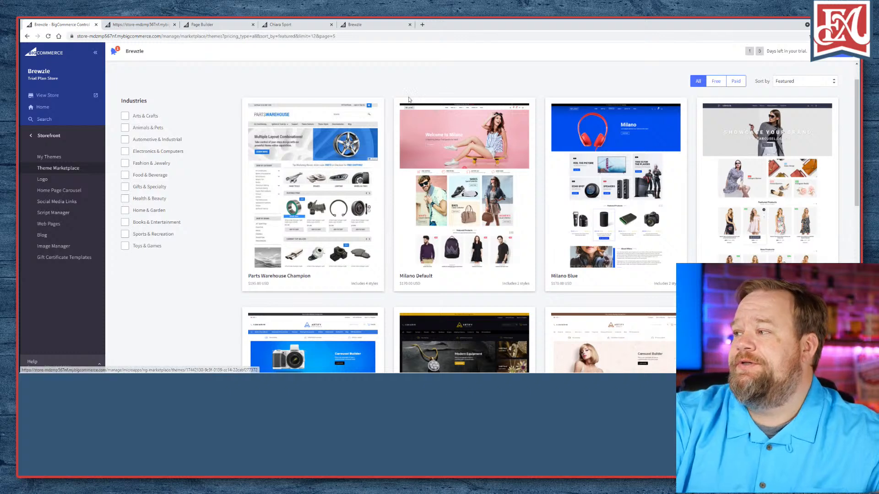
pyautogui.rightClick(440, 114)
pyautogui.click(452, 120)
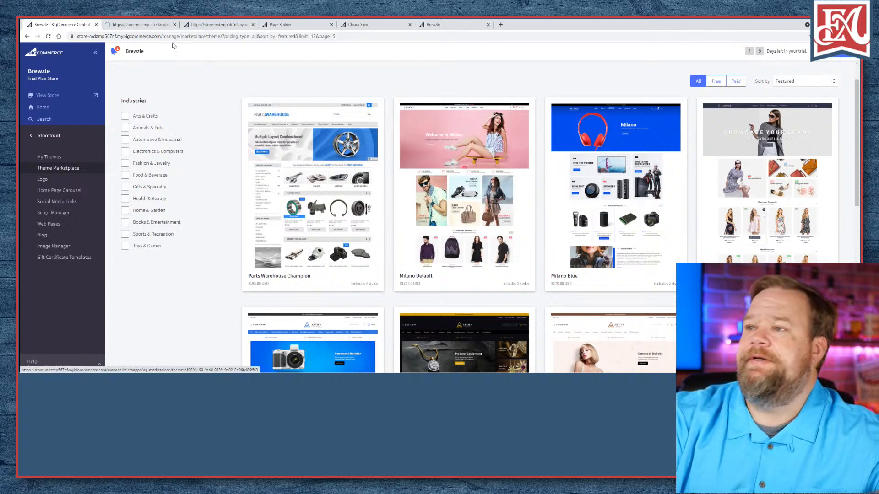
pyautogui.click(137, 25)
pyautogui.scroll(-2, 147, 88)
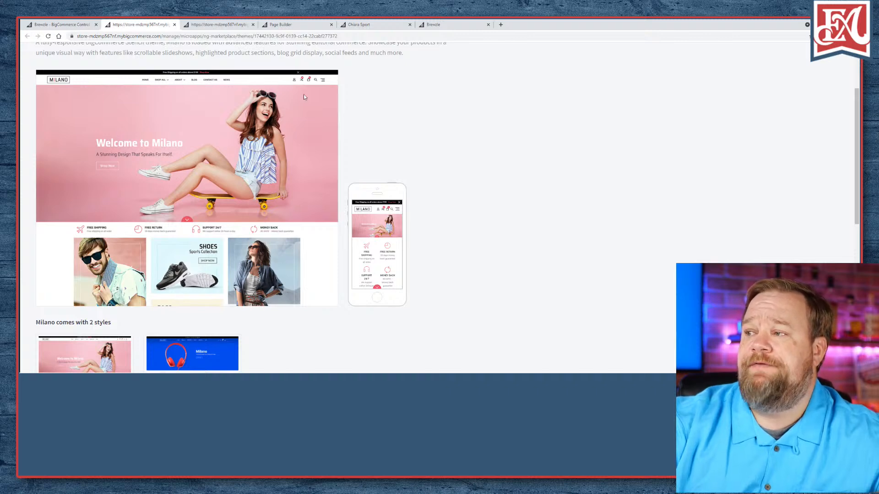
# - Compare the Milano theme page with the Chiara theme page, checking Milano's description, layout images and included styles
pyautogui.click(223, 26)
pyautogui.scroll(-2, 79, 86)
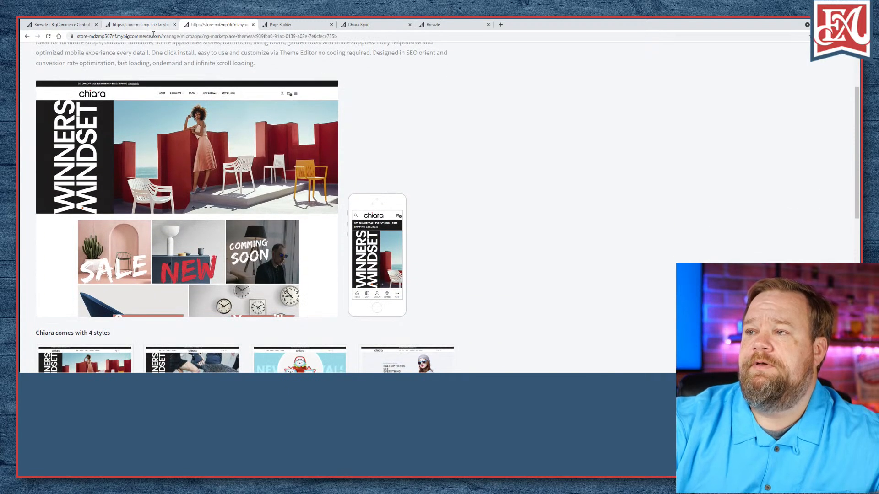
pyautogui.click(139, 25)
pyautogui.click(77, 26)
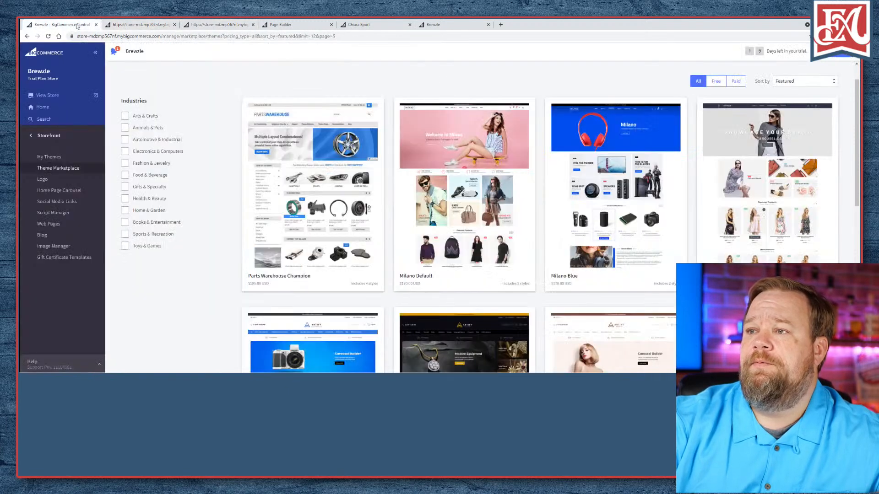
pyautogui.click(133, 26)
pyautogui.scroll(-1, 310, 129)
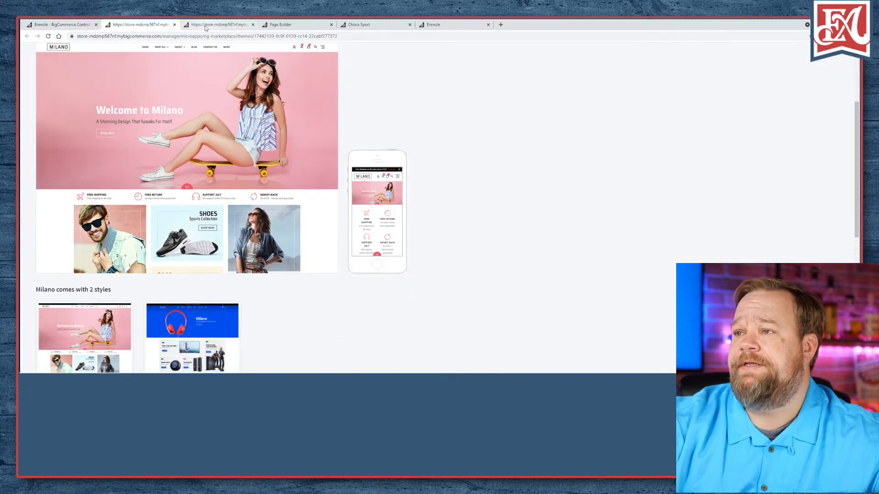
pyautogui.scroll(-4, 213, 105)
pyautogui.scroll(8, 207, 130)
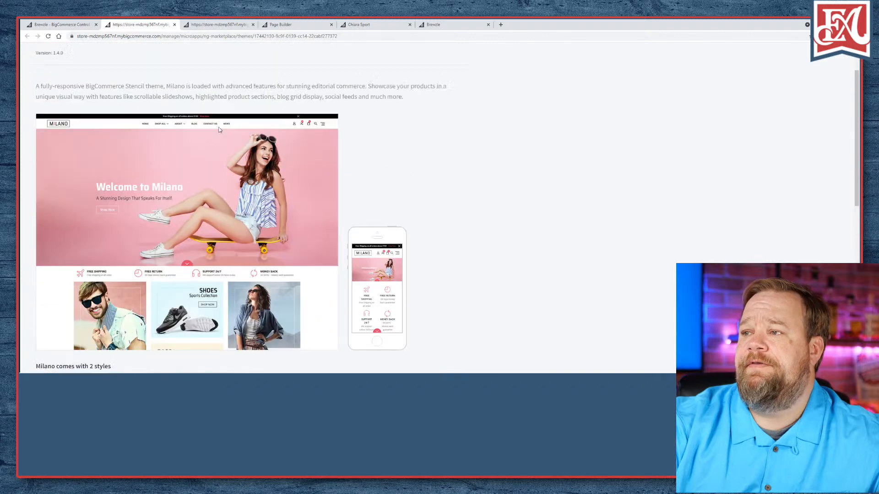
# - Preview the Milano theme on the Brewzle store in Page Builder, then open and close the store search overlay
pyautogui.click(345, 82)
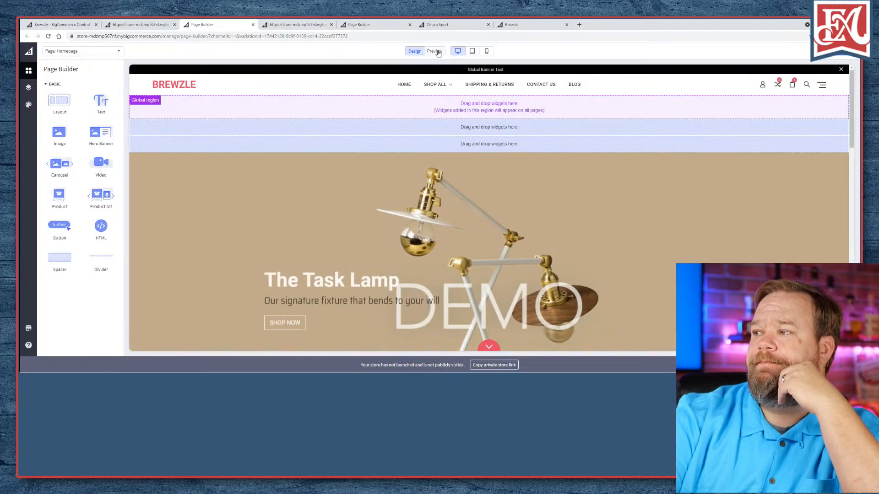
pyautogui.click(434, 51)
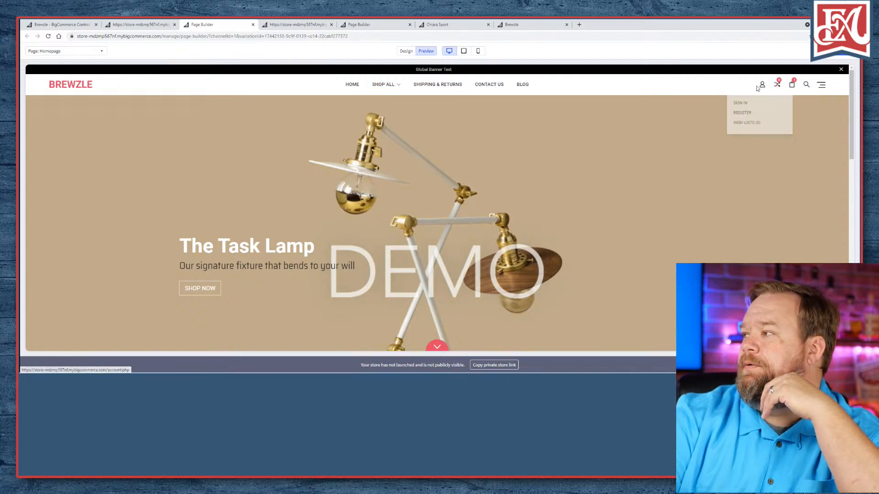
pyautogui.click(806, 84)
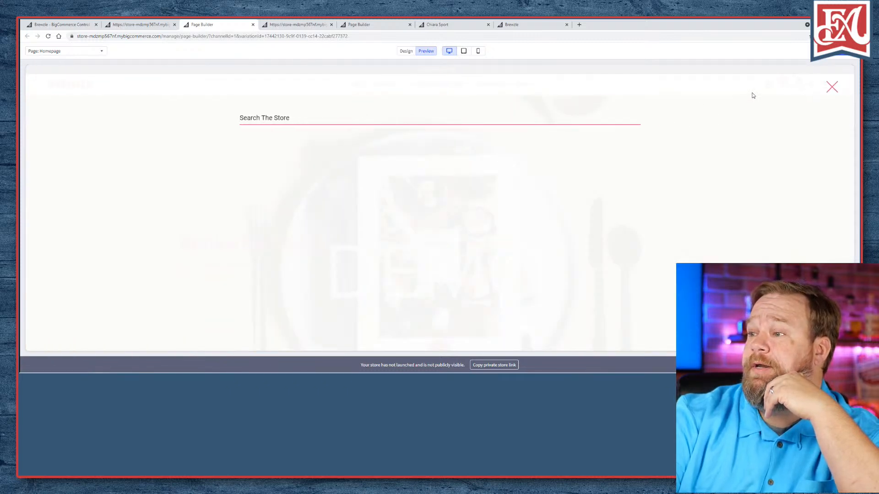
pyautogui.click(832, 86)
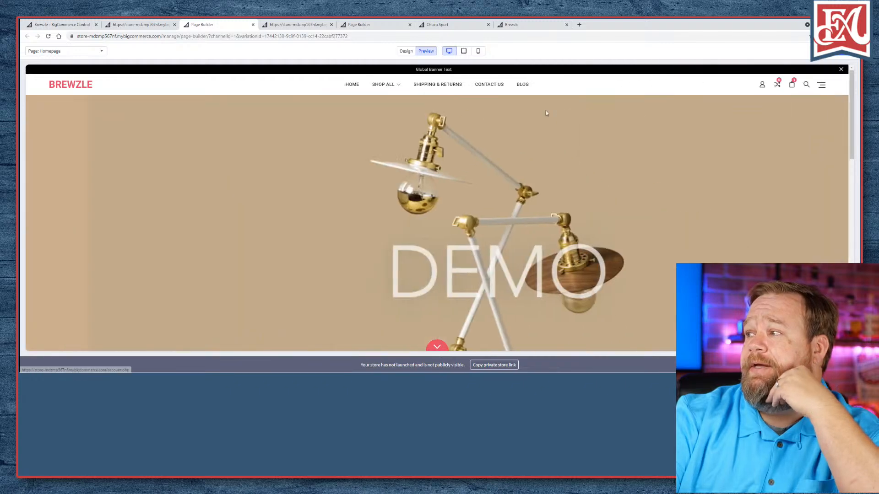
# - Examine the Milano preview's homepage product sections down to the footer and open the Smith Journal 13 product page
pyautogui.scroll(-3, 288, 175)
pyautogui.scroll(-4, 288, 177)
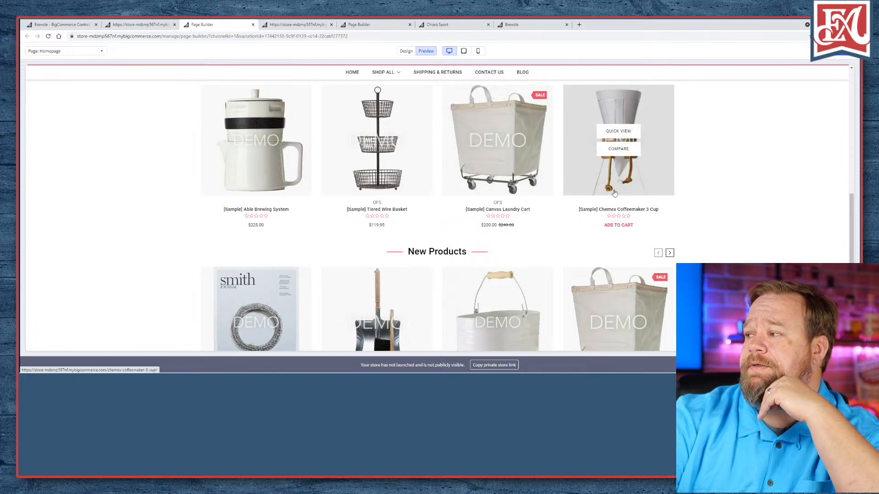
pyautogui.scroll(-3, 595, 184)
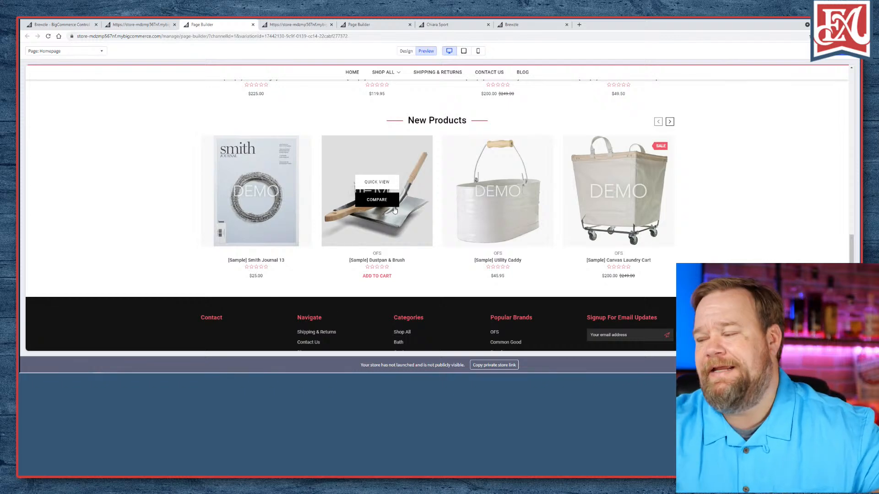
pyautogui.scroll(-2, 394, 203)
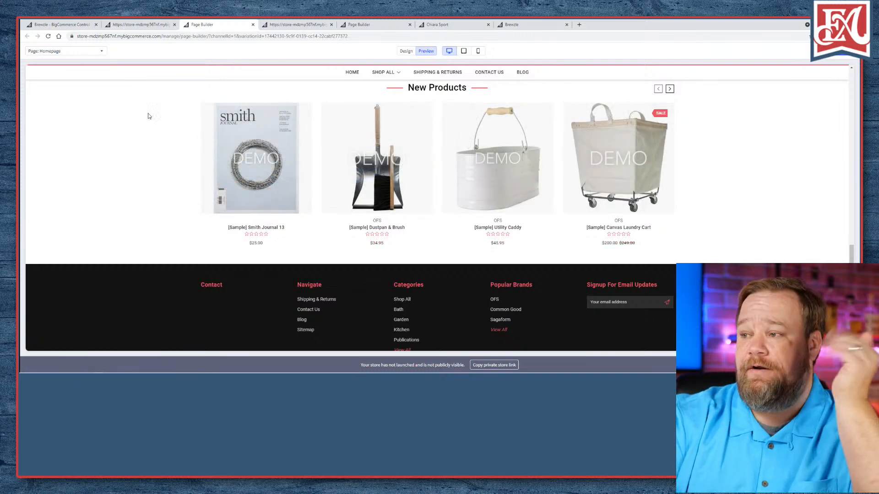
pyautogui.click(263, 124)
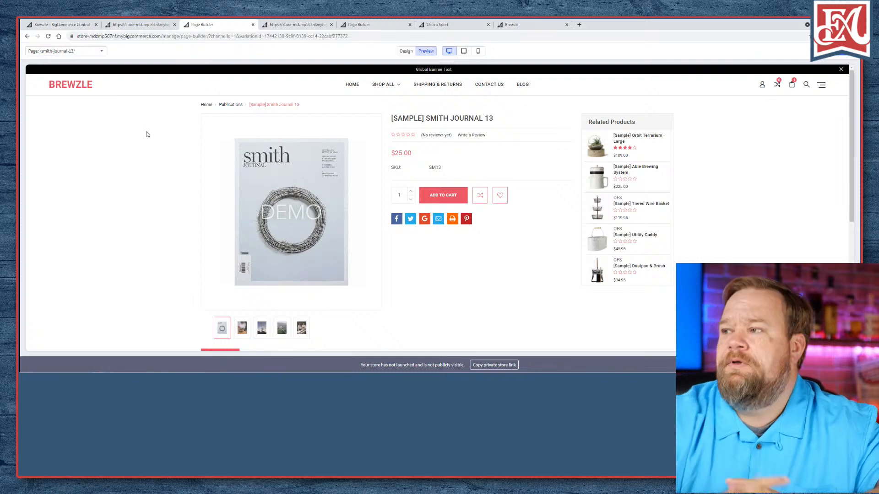
# - Open amazon.com in a new tab and examine the homepage's banner, recommendation rows and product layout
pyautogui.click(579, 26)
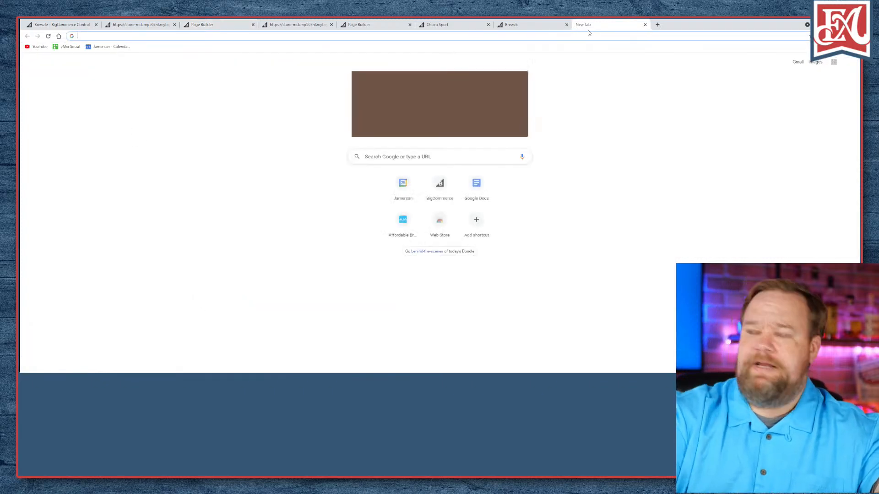
pyautogui.write('amazon.c')
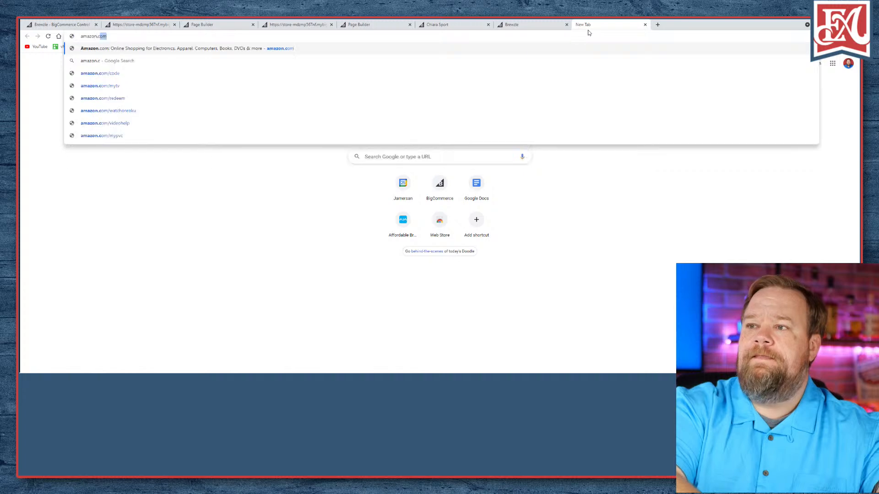
pyautogui.press('Return')
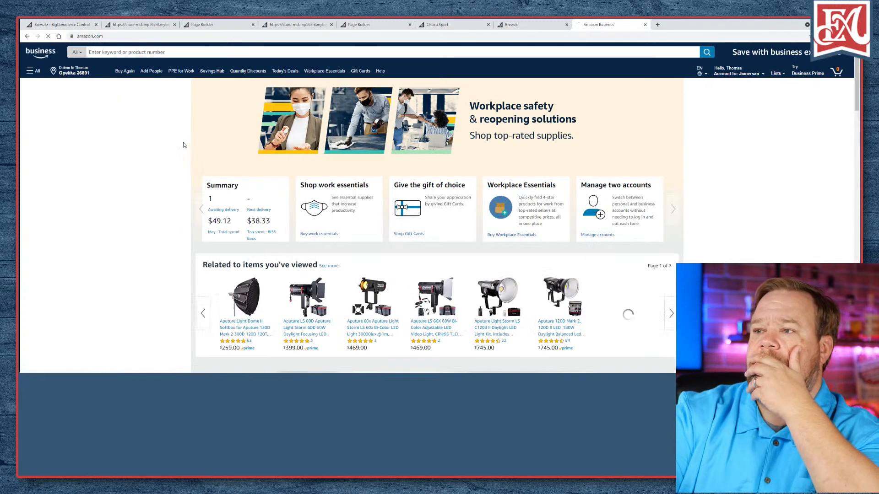
pyautogui.scroll(-3, 188, 160)
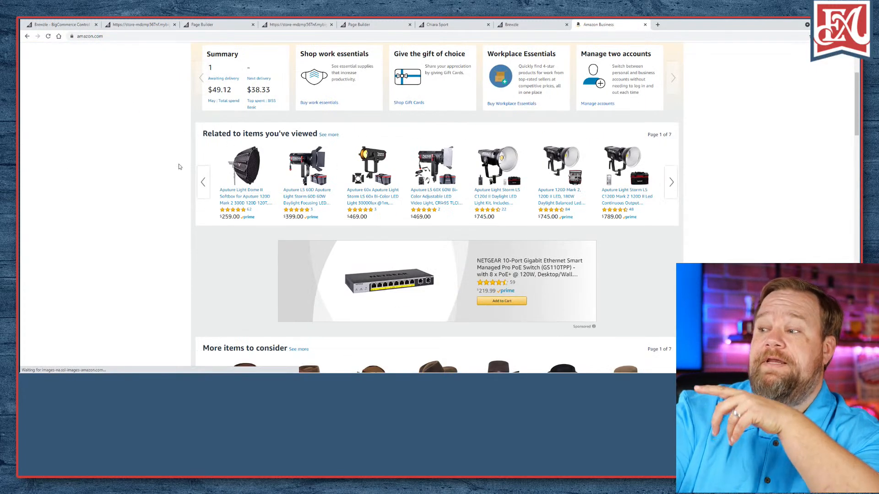
pyautogui.scroll(3, 186, 161)
pyautogui.scroll(-5, 169, 145)
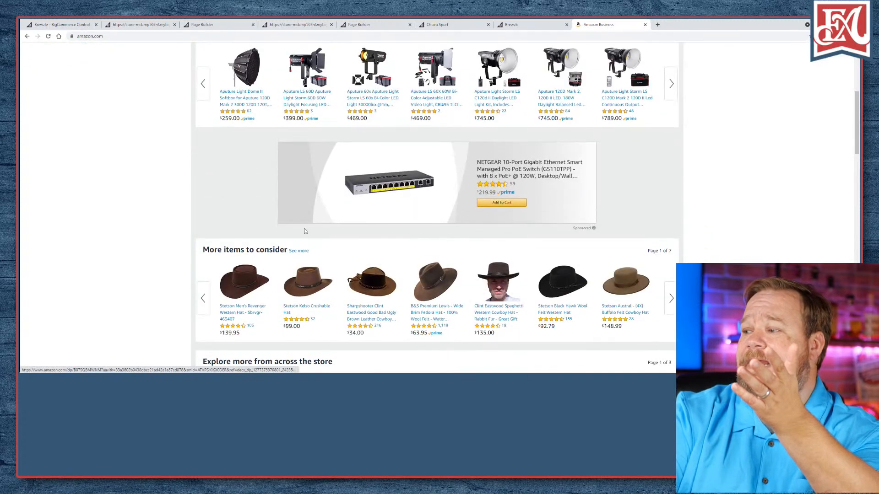
pyautogui.scroll(-4, 167, 178)
pyautogui.scroll(9, 336, 196)
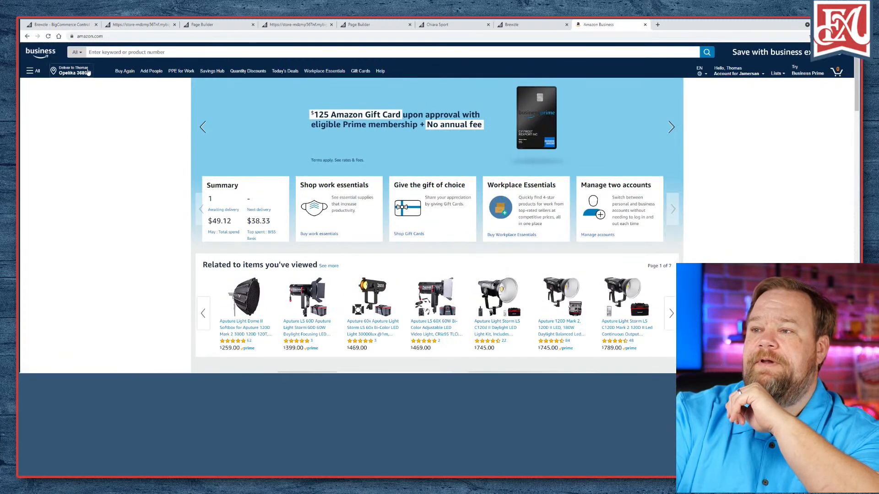
# - Search Amazon for "camera" and look through the result listings down to the Canon PowerShot SX420
pyautogui.click(119, 53)
pyautogui.write('camera')
pyautogui.press('Return')
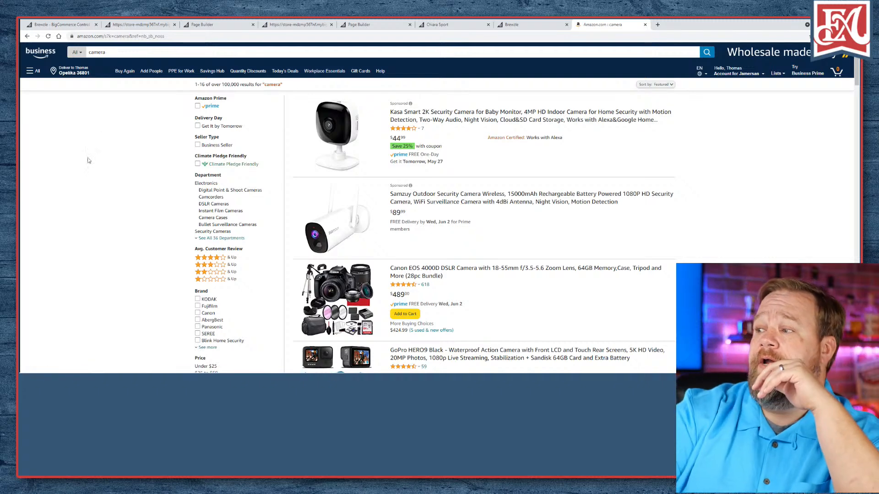
pyautogui.scroll(-4, 523, 183)
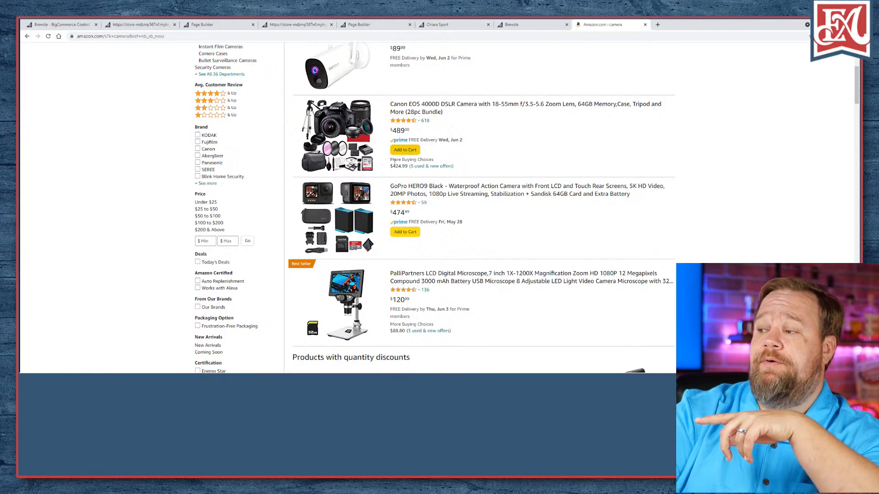
pyautogui.scroll(-6, 410, 237)
pyautogui.scroll(-10, 410, 238)
pyautogui.scroll(-5, 411, 220)
pyautogui.scroll(2, 413, 190)
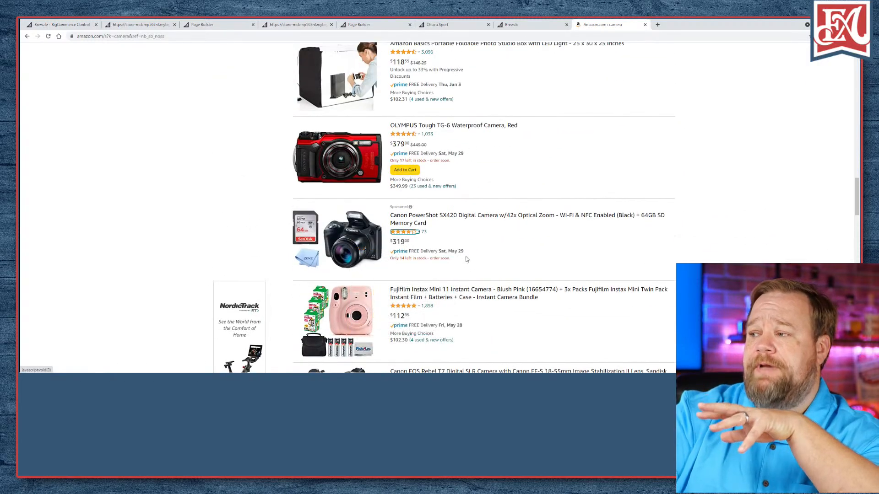
# - View the Canon PowerShot SX420 product page, then return to the camera results and look over the listing layout
pyautogui.click(435, 216)
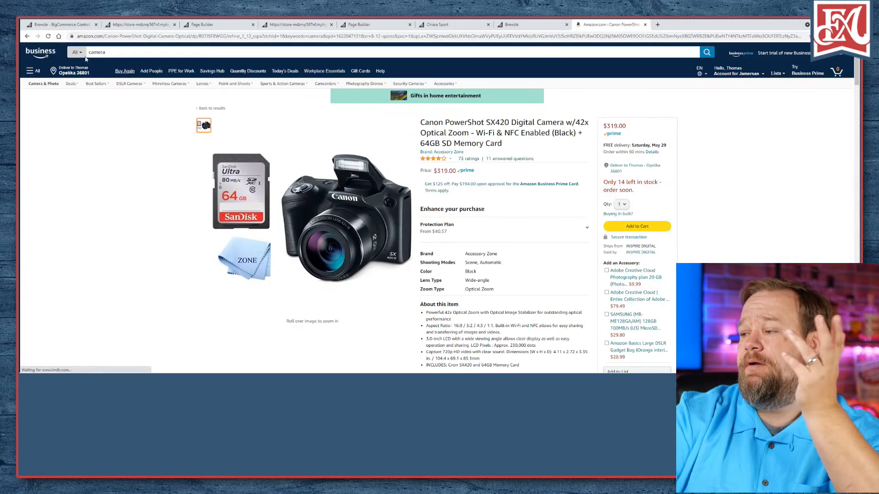
pyautogui.click(27, 37)
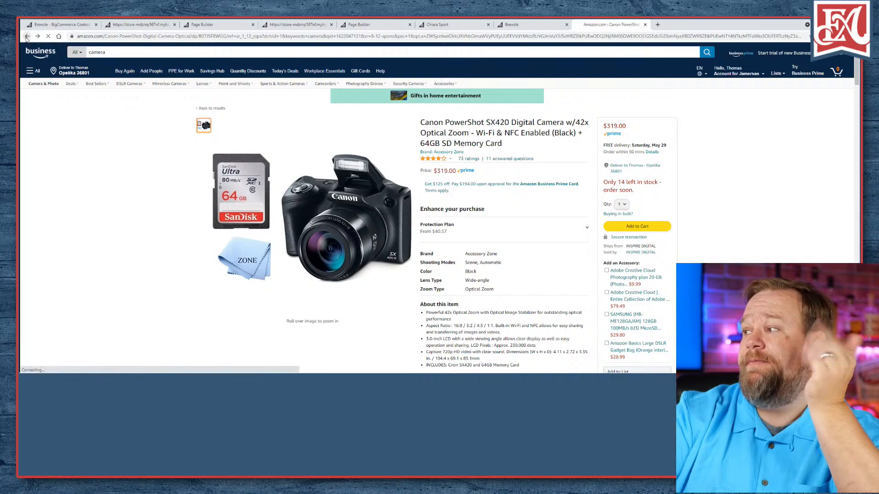
pyautogui.scroll(-3, 458, 199)
pyautogui.scroll(15, 459, 198)
pyautogui.scroll(-4, 393, 306)
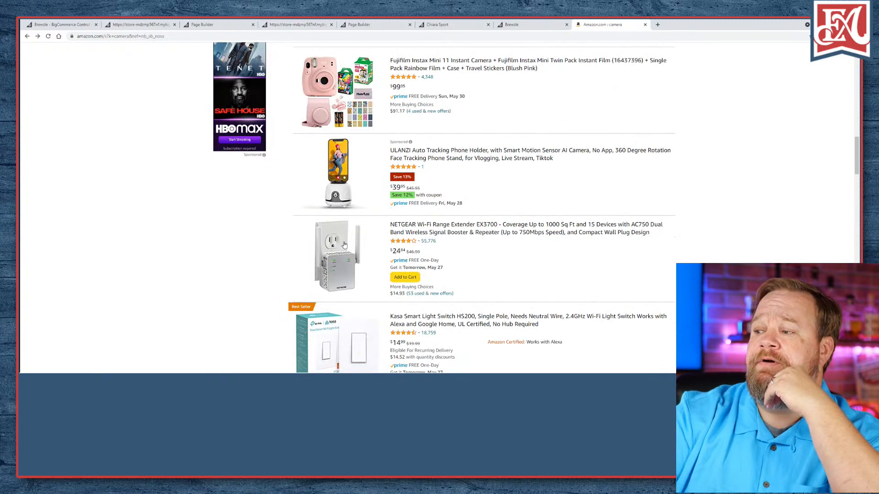
pyautogui.scroll(-3, 344, 244)
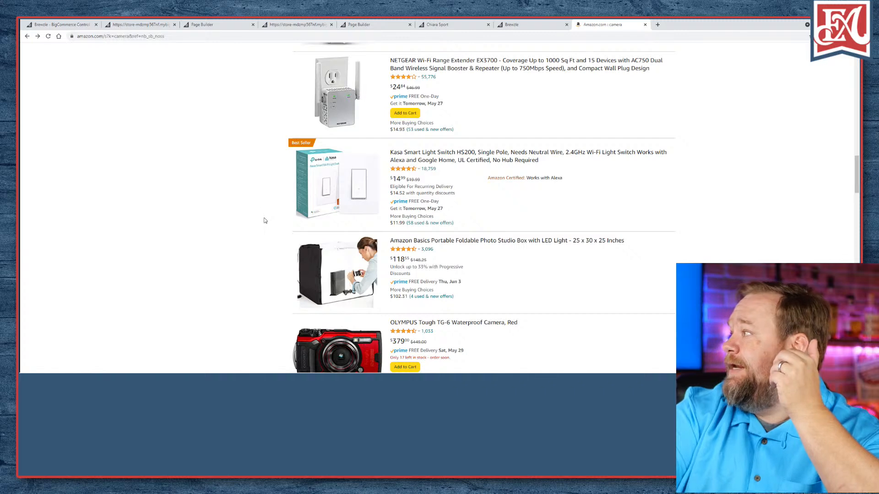
# - Look back through the open store preview and Chiara theme tabs and return to the theme marketplace listing
pyautogui.click(515, 26)
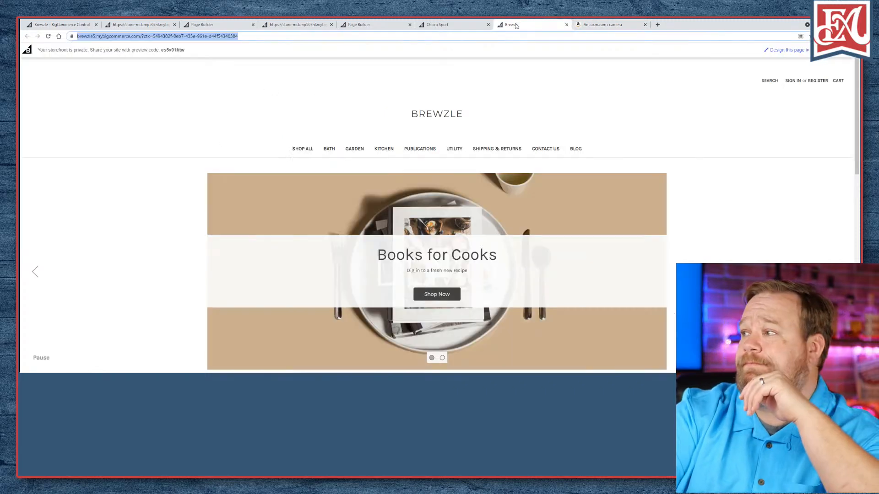
pyautogui.click(440, 24)
pyautogui.click(296, 24)
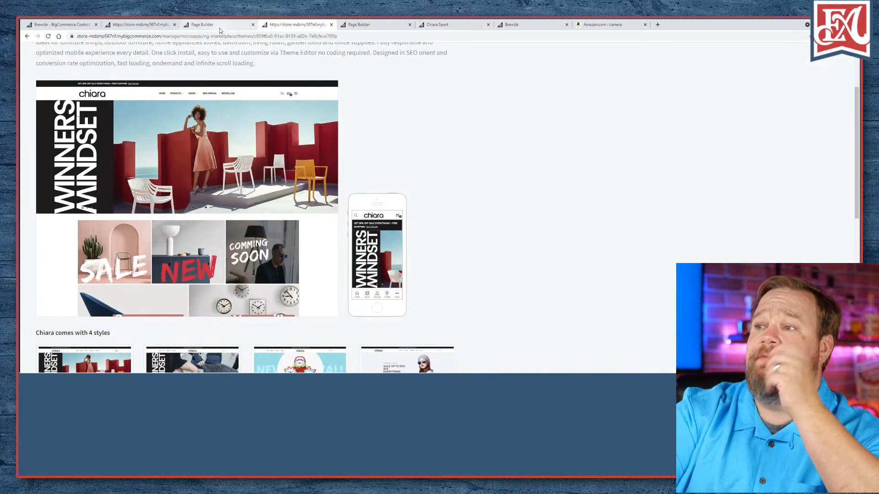
pyautogui.click(140, 25)
pyautogui.click(60, 25)
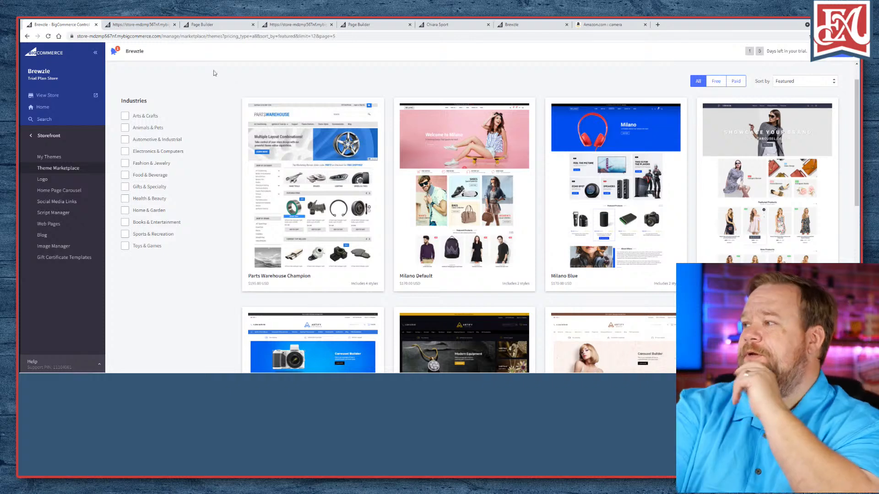
# - Search the web for "pre-order on bigcommerce" in a new tab and look over the results
pyautogui.click(658, 25)
pyautogui.write('pre')
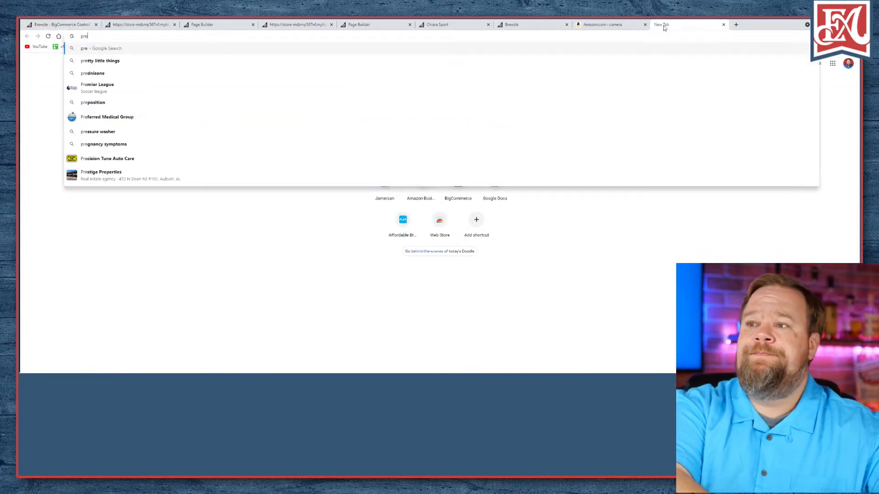
pyautogui.write('-order on big')
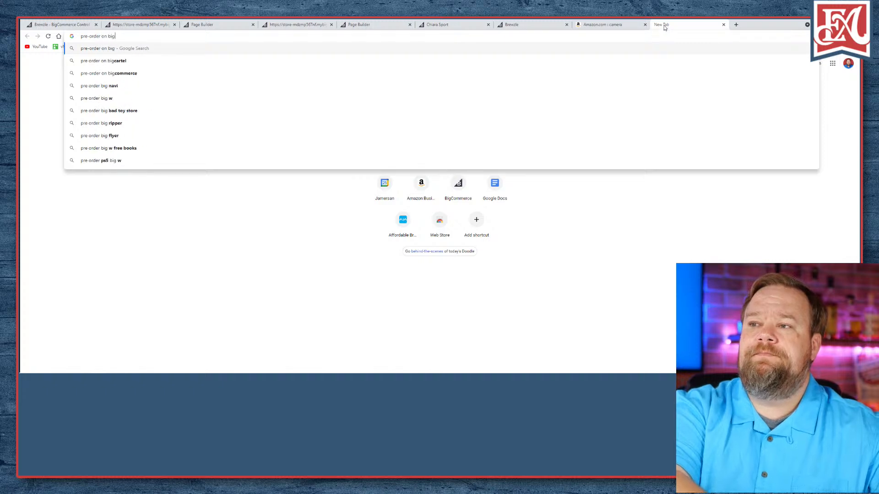
pyautogui.write('commerce')
pyautogui.press('Return')
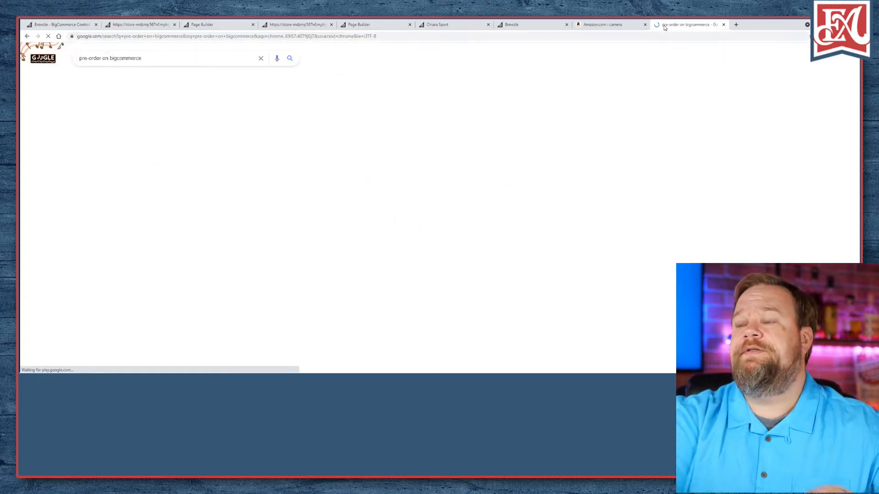
pyautogui.scroll(-2, 359, 151)
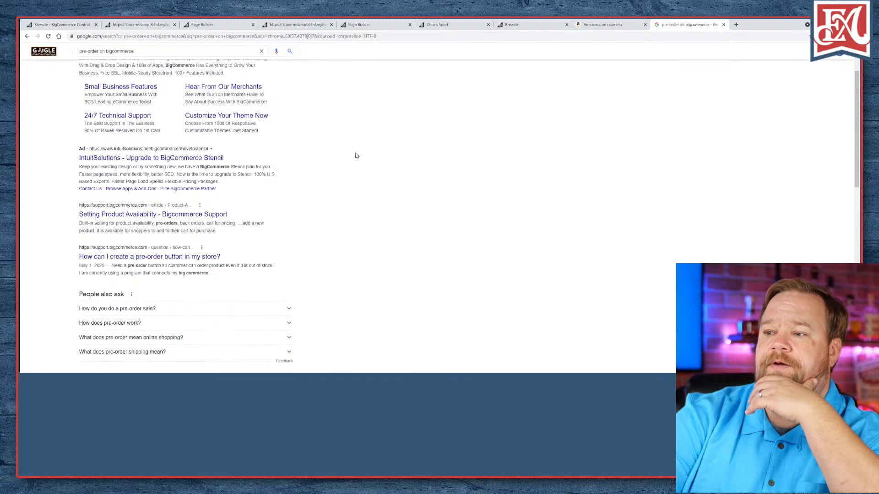
# - Open the BigCommerce Support article "Setting Product Availability" from the search results in a separate tab
pyautogui.scroll(-2, 321, 157)
pyautogui.rightClick(161, 149)
pyautogui.click(183, 152)
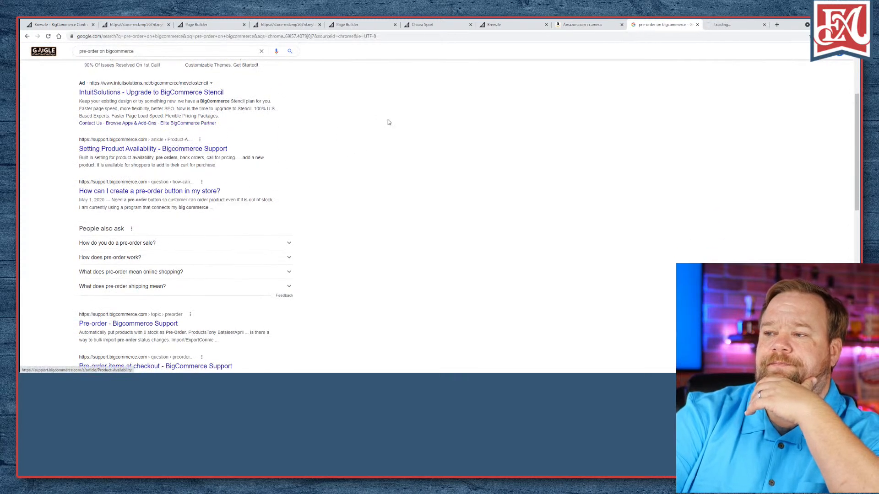
pyautogui.click(723, 24)
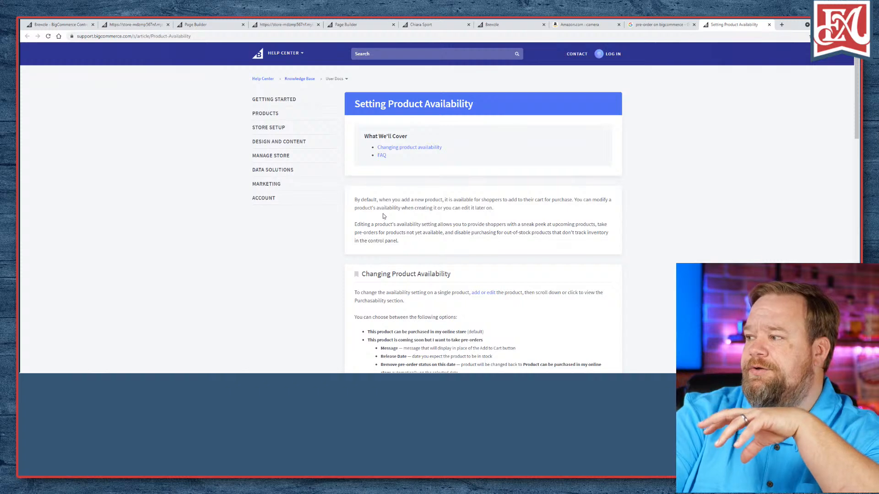
# - Read the article's introduction and its purchasability options, including the message, release date and pre-order status settings
pyautogui.scroll(-1, 384, 216)
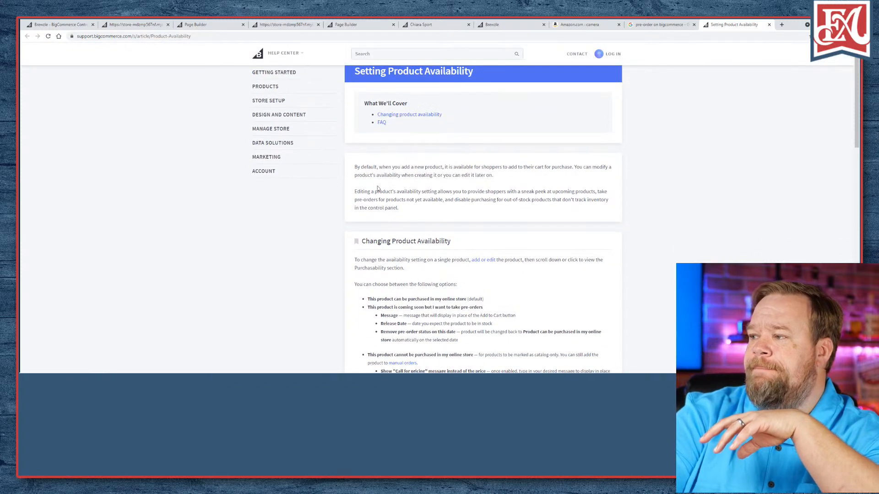
pyautogui.moveTo(364, 195); pyautogui.dragTo(454, 211)
pyautogui.click(454, 211)
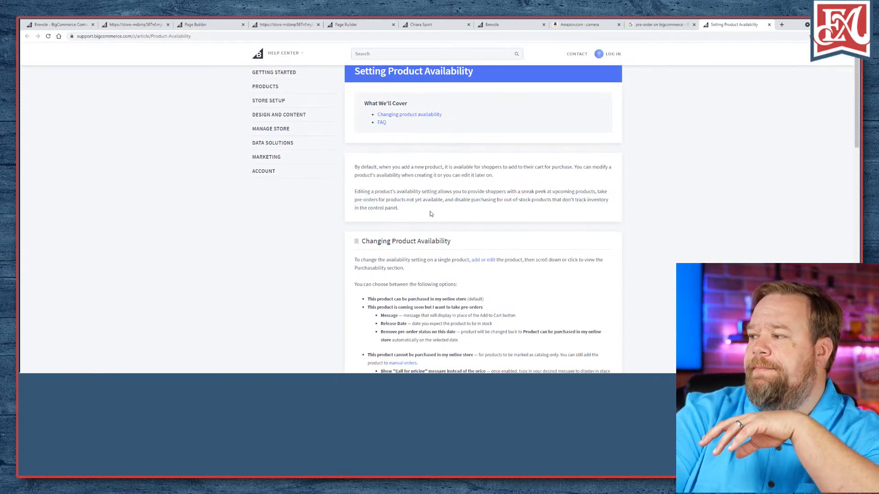
pyautogui.scroll(-1, 431, 212)
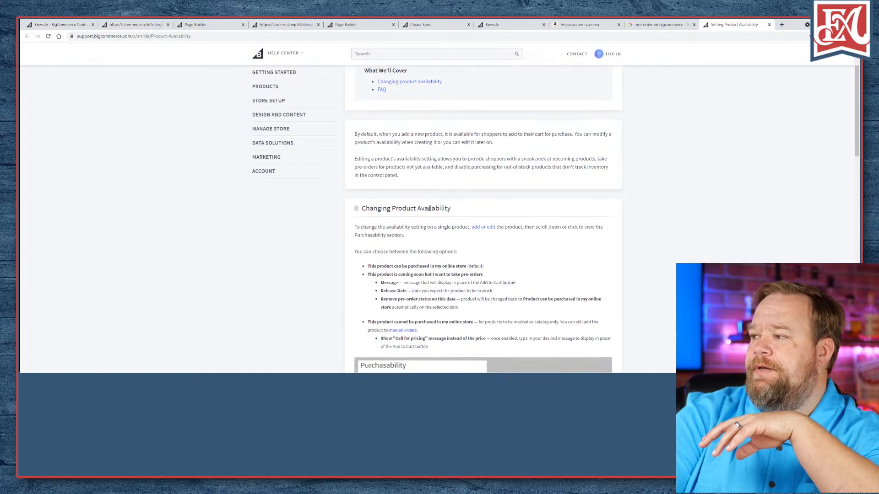
pyautogui.moveTo(354, 164); pyautogui.dragTo(533, 167)
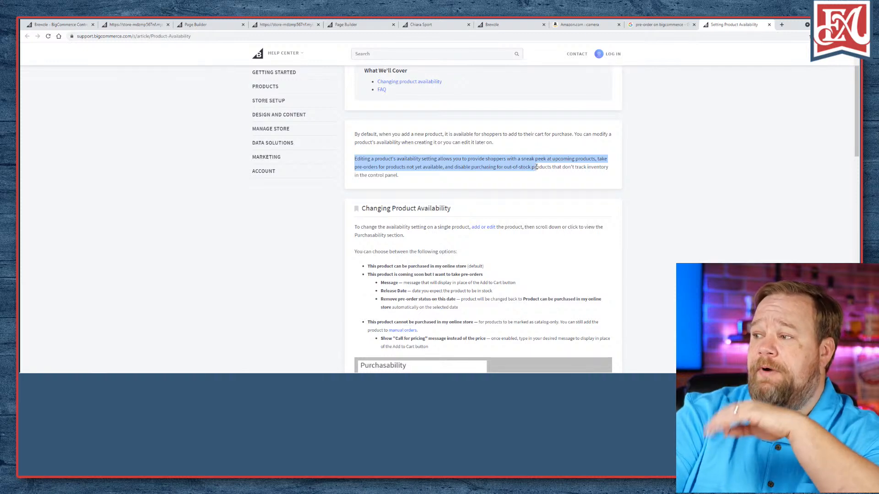
pyautogui.moveTo(536, 168); pyautogui.dragTo(536, 177)
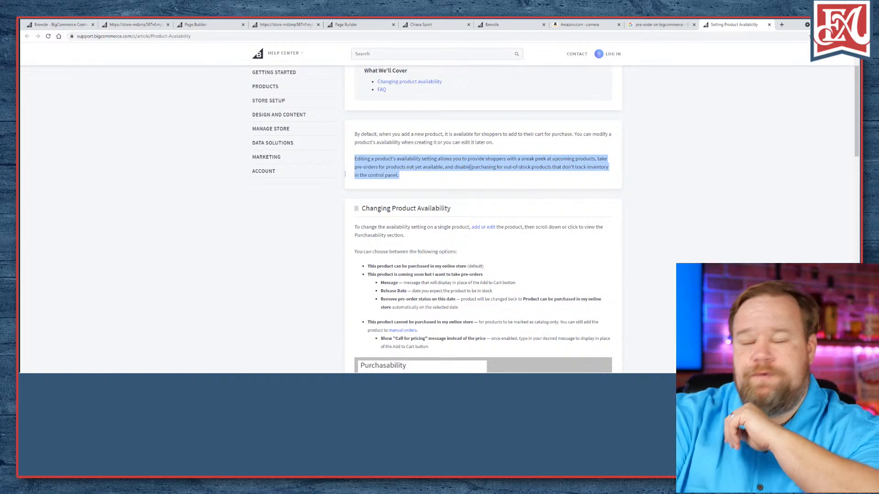
pyautogui.scroll(-2, 470, 168)
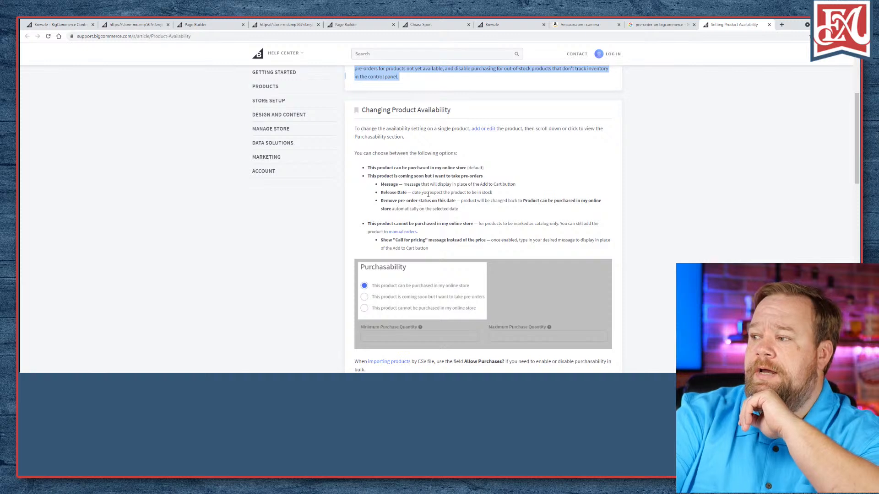
pyautogui.scroll(-1, 432, 192)
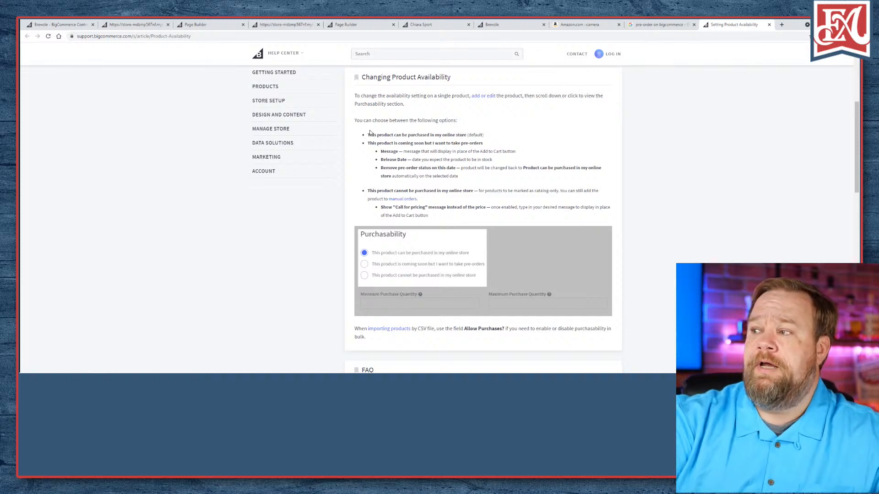
pyautogui.scroll(3, 370, 133)
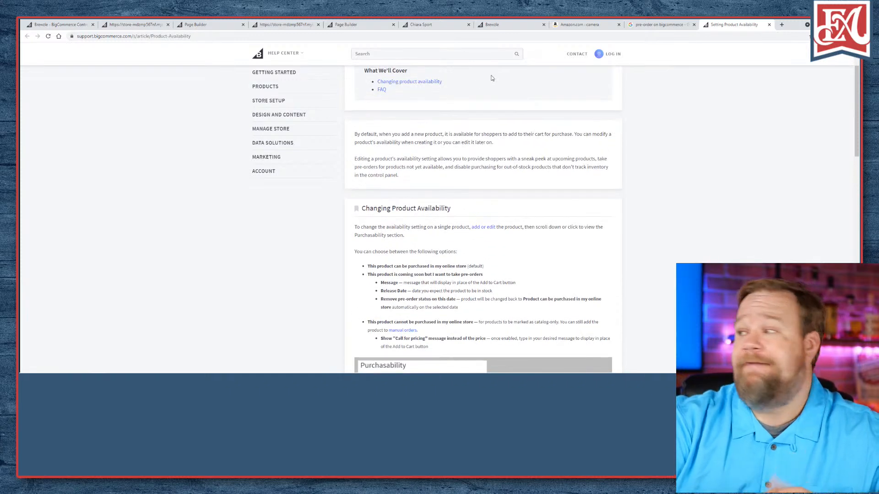
# - Close the support article and the web search results and return to the theme marketplace listing
pyautogui.click(769, 24)
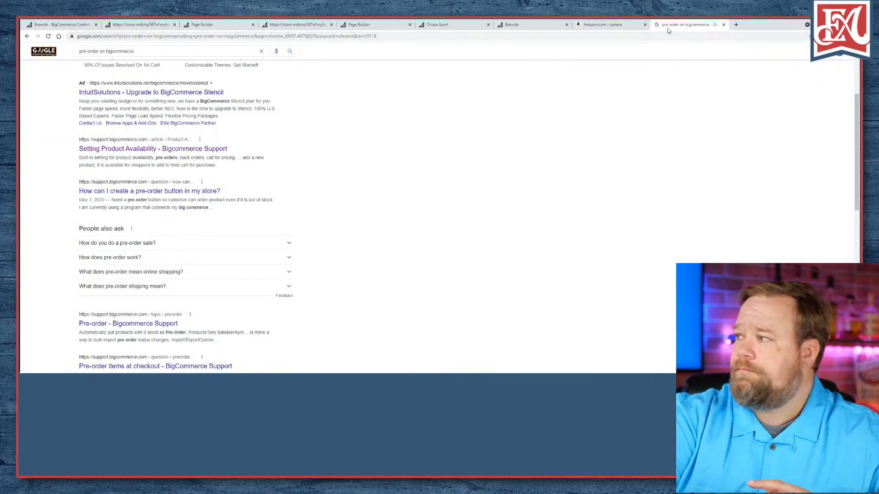
pyautogui.click(723, 25)
pyautogui.click(81, 27)
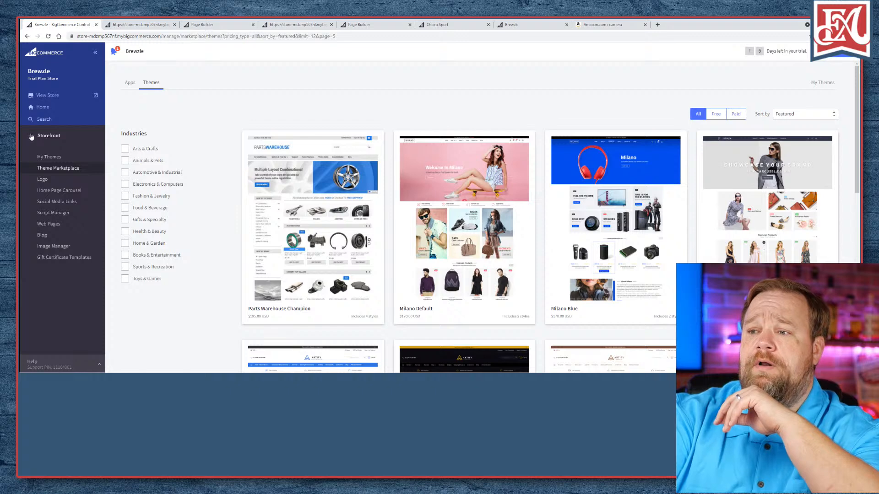
# - Open the store control panel's home dashboard in a separate tab and switch to it
pyautogui.rightClick(38, 136)
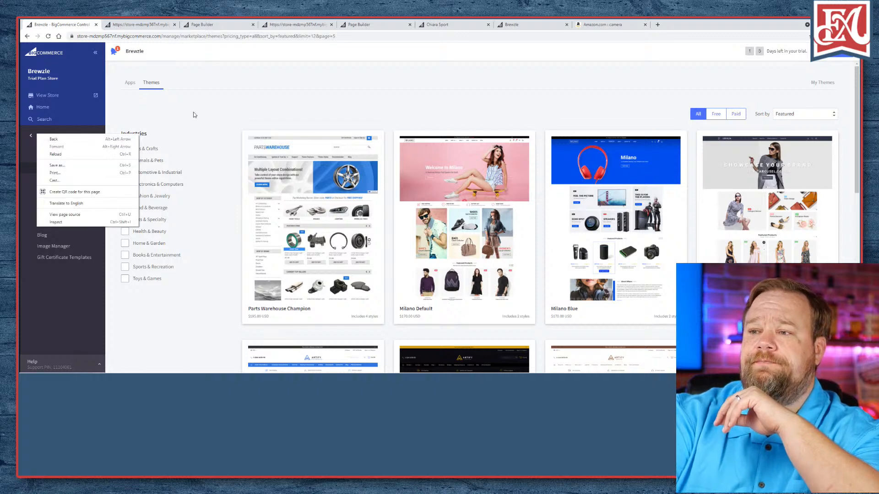
pyautogui.press('Escape')
pyautogui.rightClick(50, 109)
pyautogui.click(74, 112)
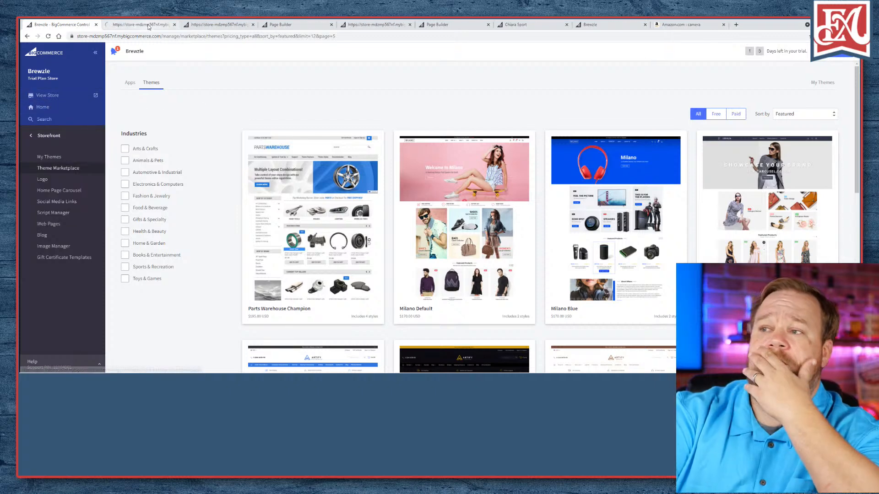
pyautogui.click(138, 24)
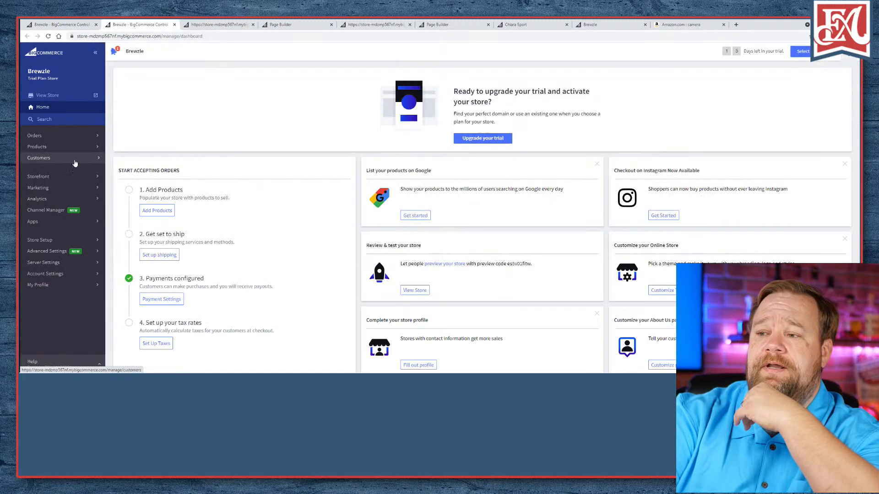
# - Open the Channel Manager and bring up the list of new marketplace channels to add
pyautogui.click(46, 210)
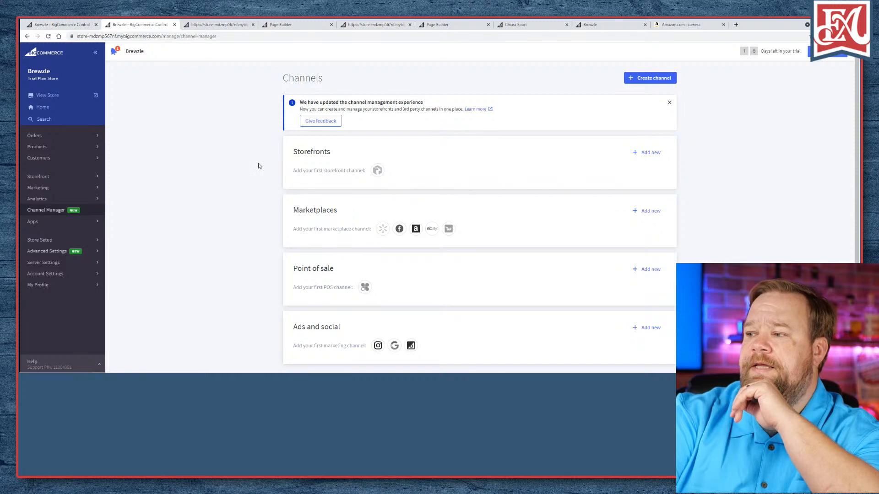
pyautogui.scroll(-1, 337, 189)
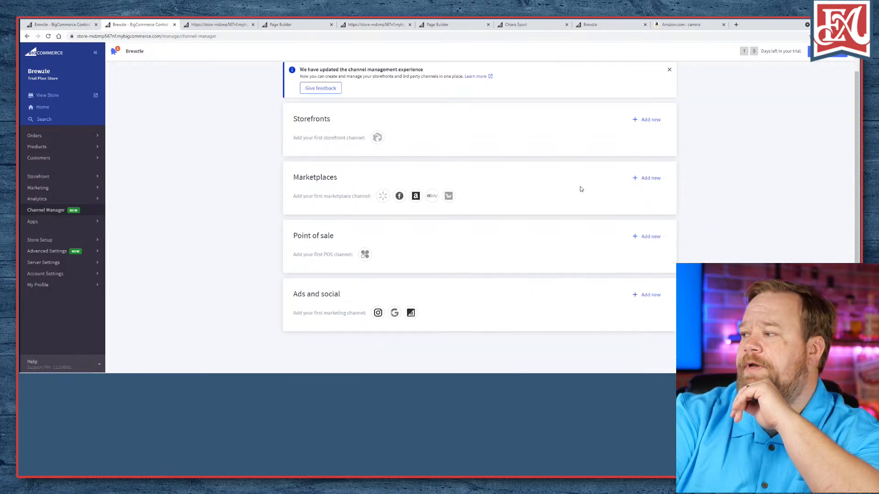
pyautogui.click(639, 181)
# - Examine the available storefront, marketplace, point of sale, and ads and social channels, then close the Channel Manager tab
pyautogui.scroll(1, 476, 201)
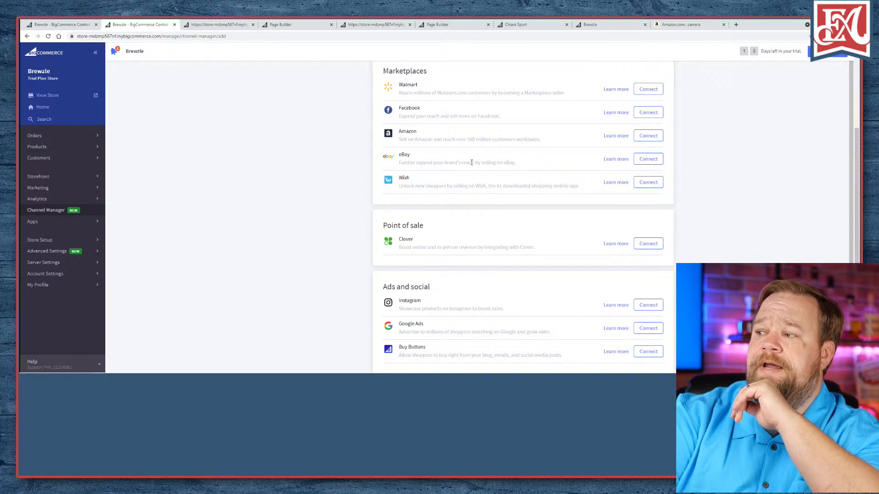
pyautogui.scroll(-1, 510, 212)
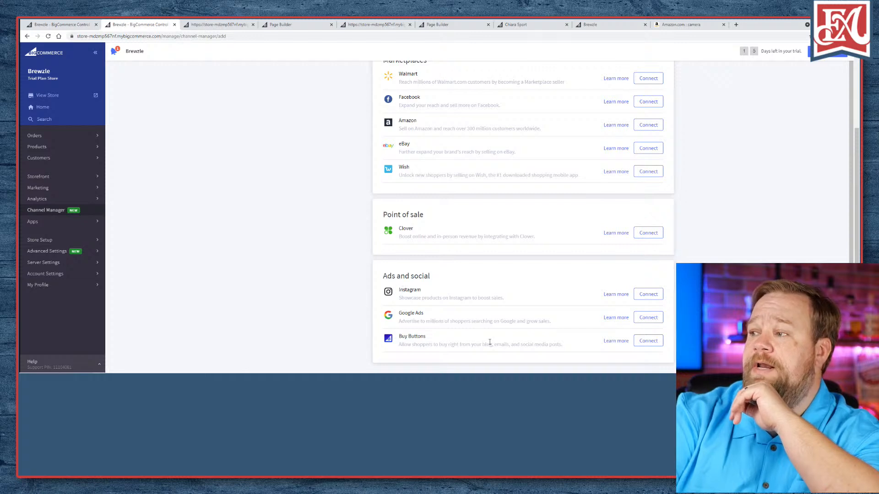
pyautogui.scroll(1, 367, 259)
pyautogui.scroll(5, 330, 208)
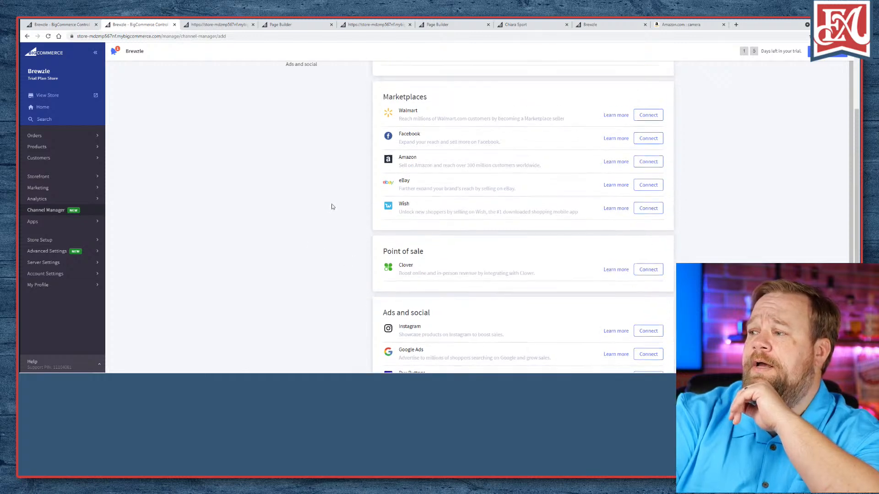
pyautogui.scroll(-1, 343, 205)
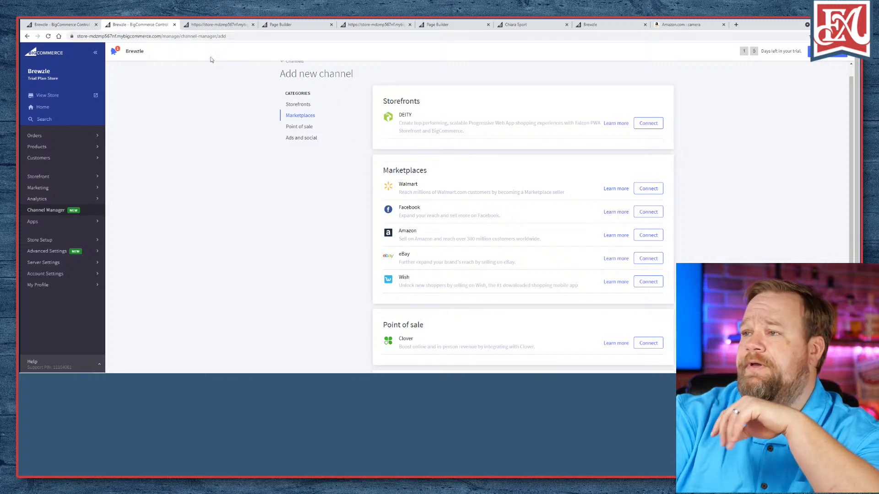
pyautogui.click(174, 24)
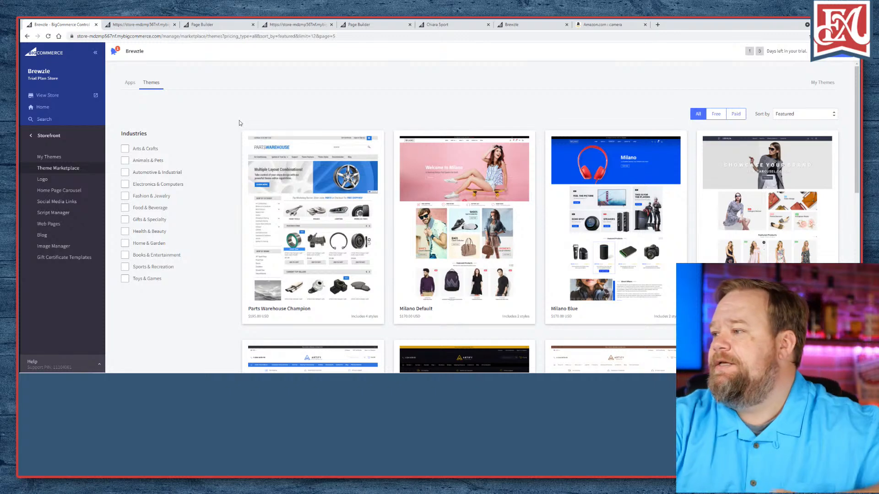
# - View the Milano Default theme page and return to the Smith Journal 13 page in its store preview
pyautogui.click(197, 25)
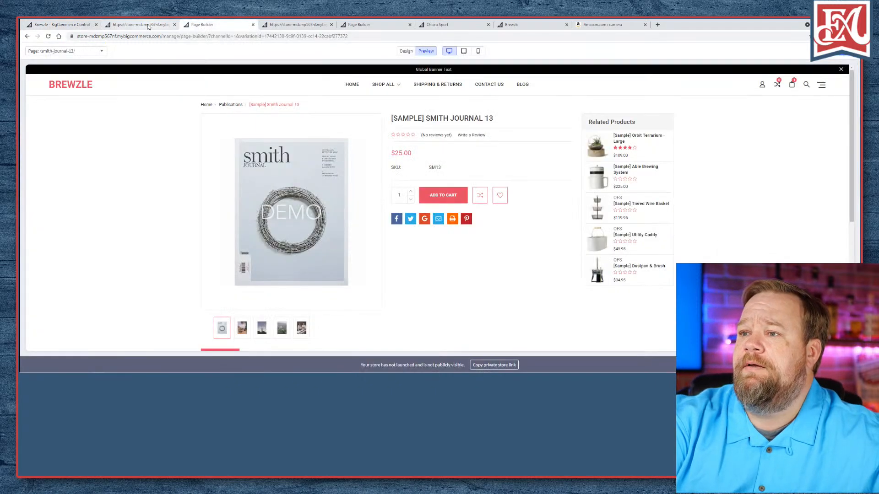
pyautogui.click(150, 26)
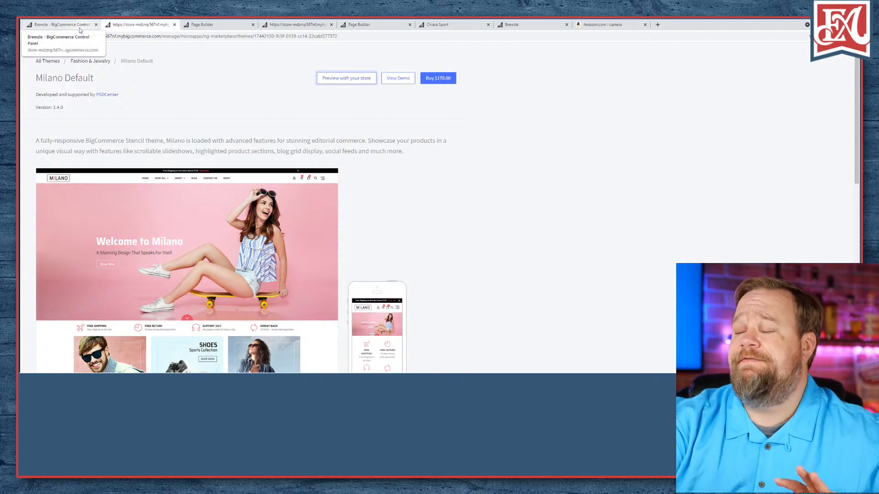
pyautogui.click(204, 25)
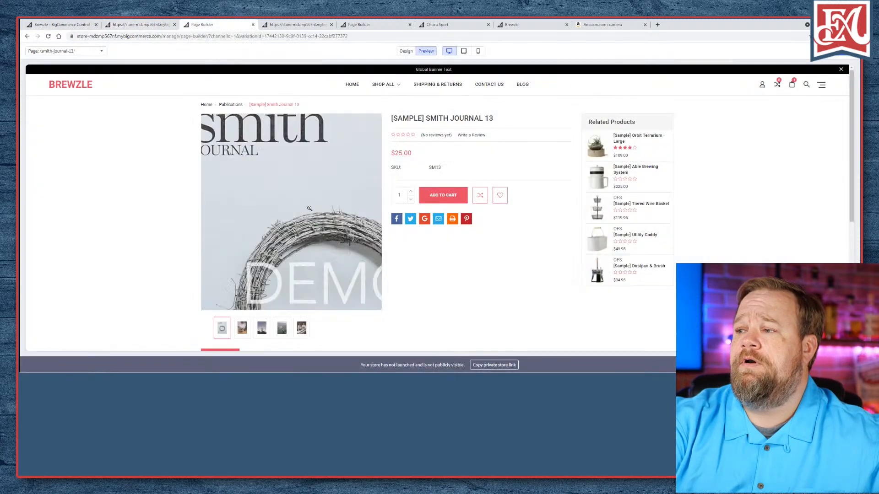
# - Try adding Smith Journal 13 to the cart and opening the cart in the Milano preview, then return to the Milano Default theme page
pyautogui.scroll(-5, 251, 165)
pyautogui.scroll(5, 274, 183)
pyautogui.click(442, 195)
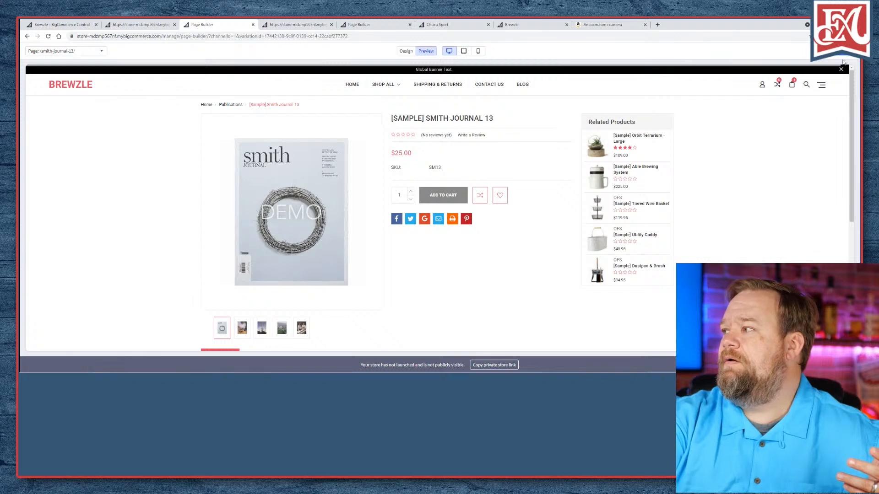
pyautogui.click(792, 85)
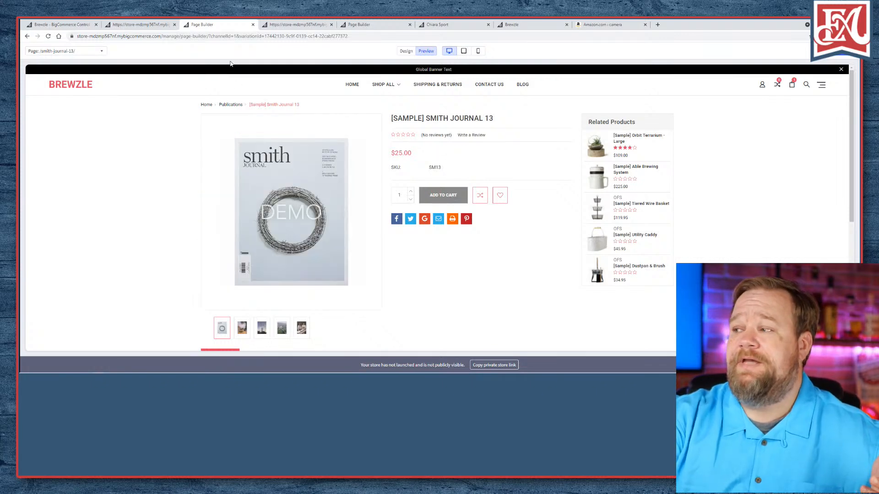
pyautogui.click(137, 24)
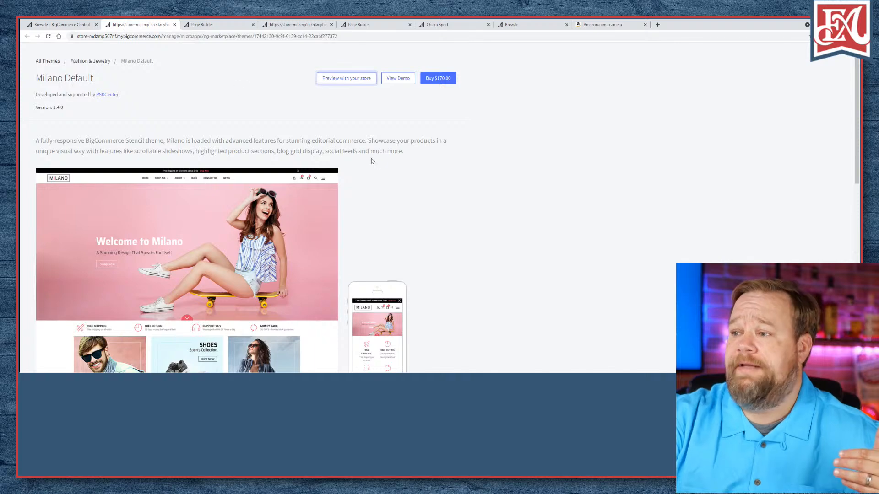
# - Return to the Theme Marketplace list and open the LifeStyle Default theme page in a separate browser tab
pyautogui.click(62, 25)
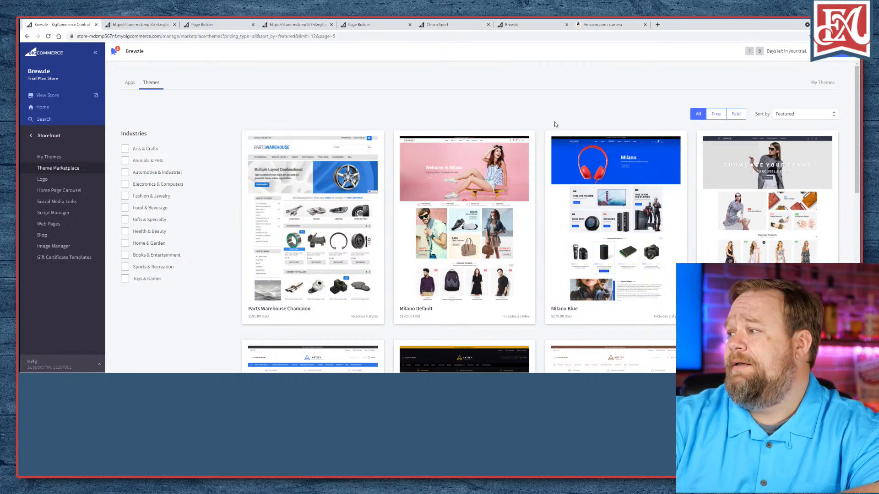
pyautogui.scroll(-1, 550, 124)
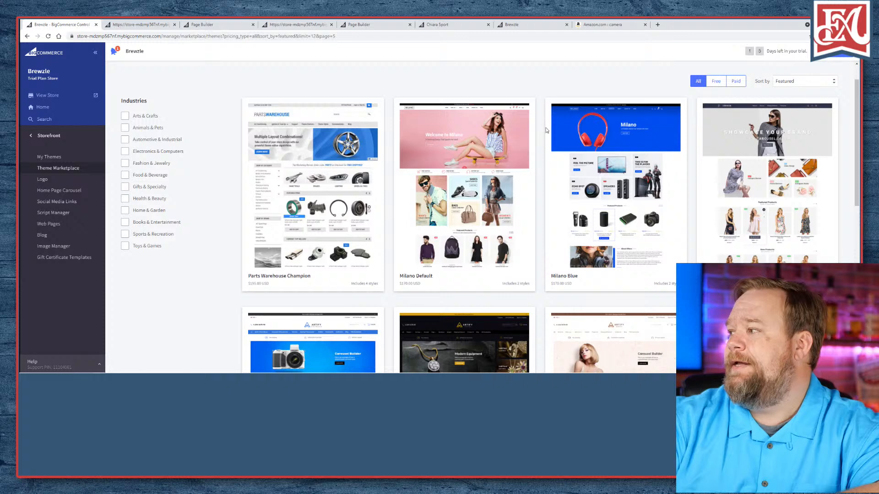
pyautogui.click(359, 103)
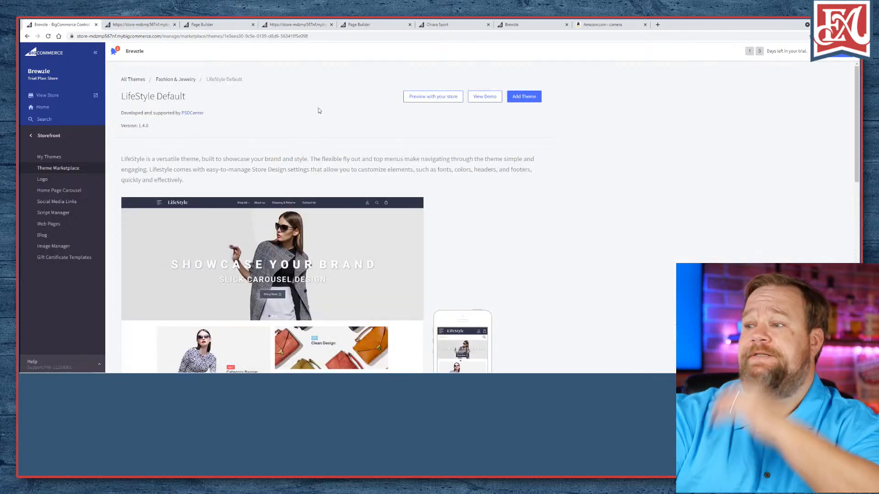
pyautogui.scroll(-3, 269, 118)
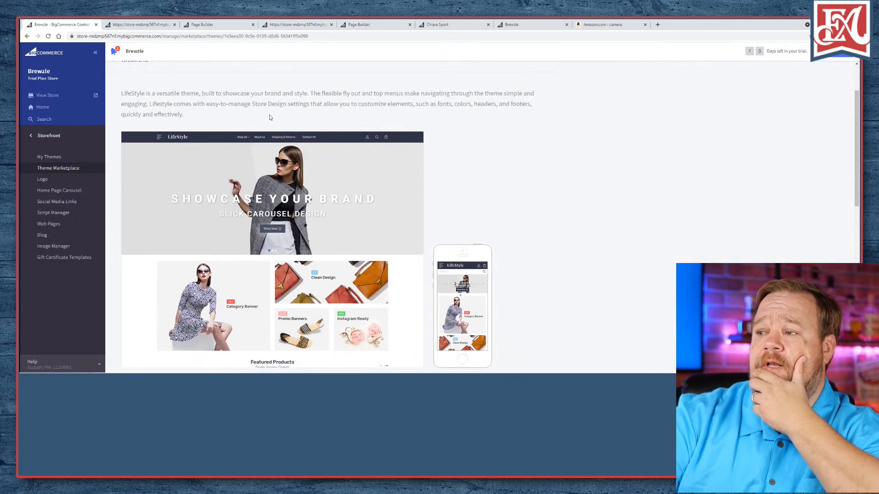
pyautogui.click(26, 36)
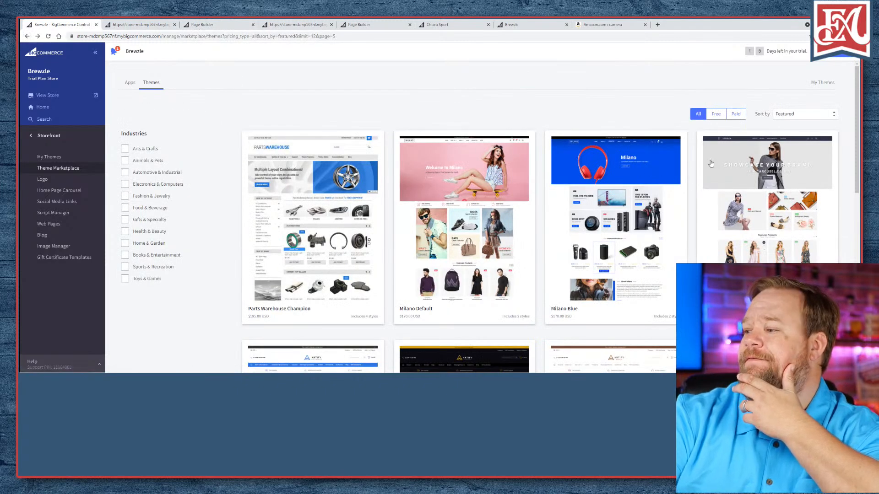
pyautogui.rightClick(760, 140)
pyautogui.click(774, 145)
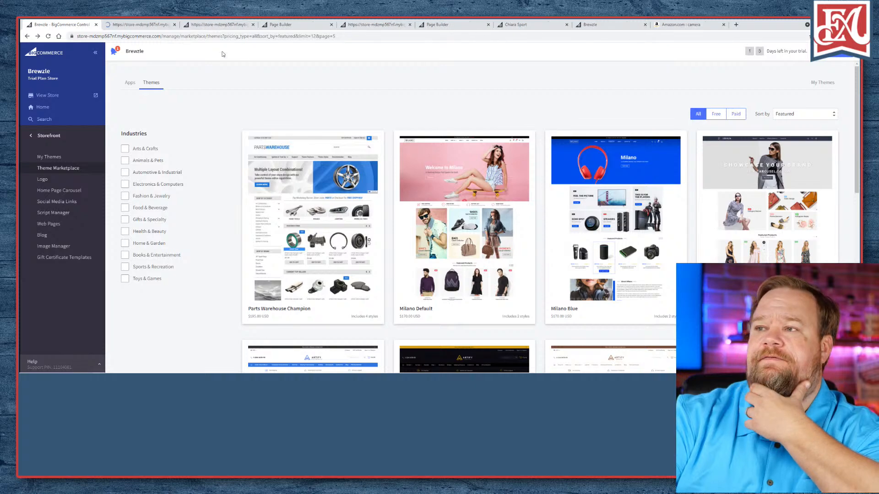
pyautogui.click(133, 25)
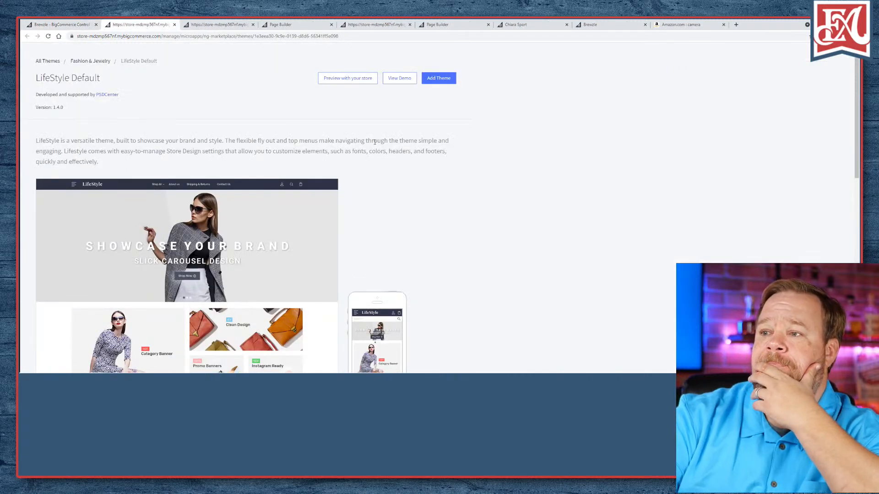
# - Examine the LifeStyle Default theme page, including its desktop and mobile screenshots, included styles, and feature list
pyautogui.scroll(-3, 373, 146)
pyautogui.scroll(2, 373, 145)
pyautogui.scroll(-3, 373, 145)
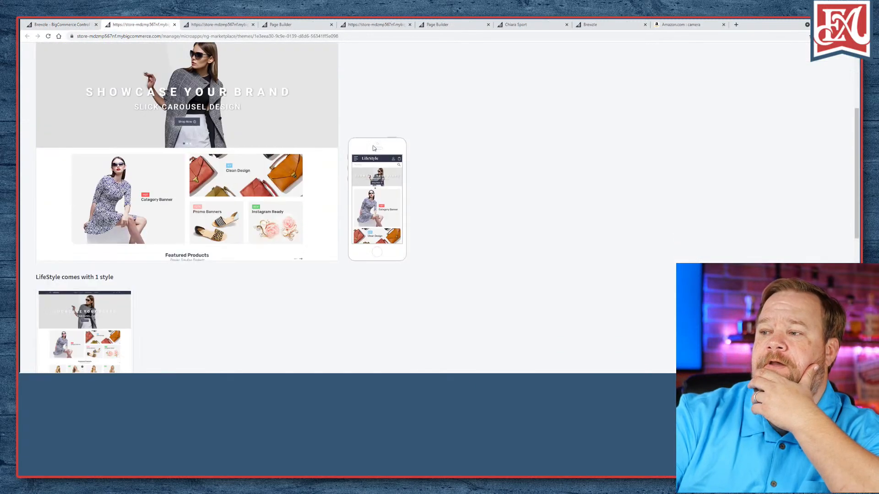
pyautogui.scroll(-2, 123, 221)
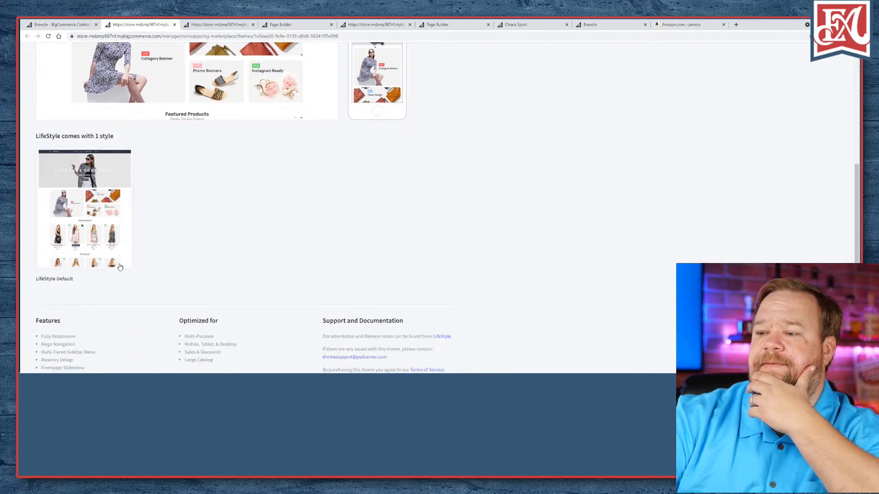
pyautogui.scroll(-1, 349, 202)
pyautogui.scroll(1, 358, 207)
pyautogui.scroll(5, 358, 207)
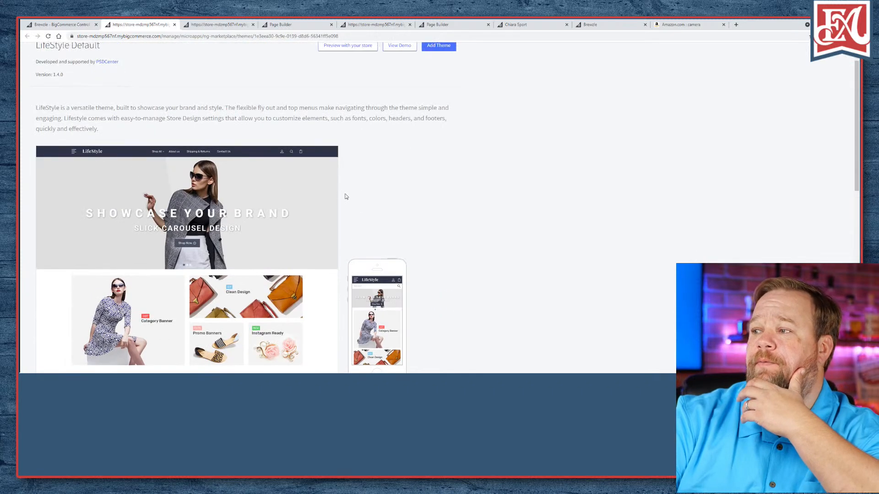
pyautogui.scroll(1, 350, 191)
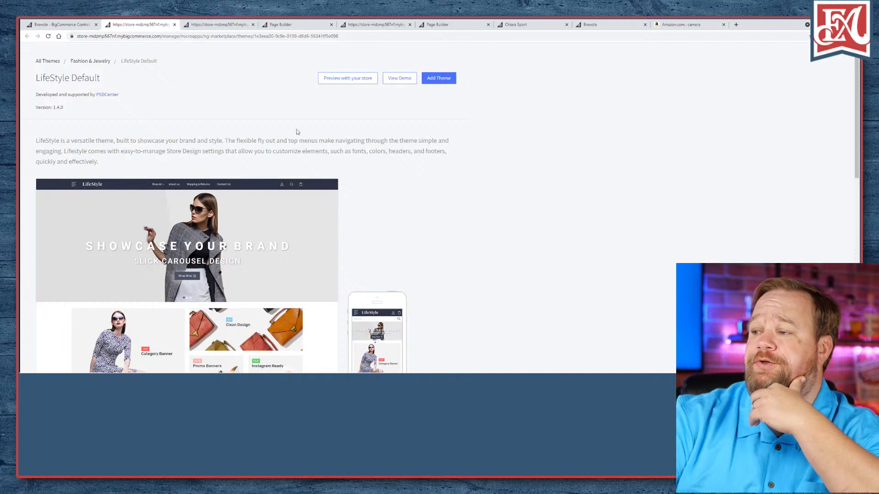
# - Launch the LifeStyle Default preview with the store and close the older theme, preview, Chiara Sport demo, store, and Amazon tabs
pyautogui.click(341, 79)
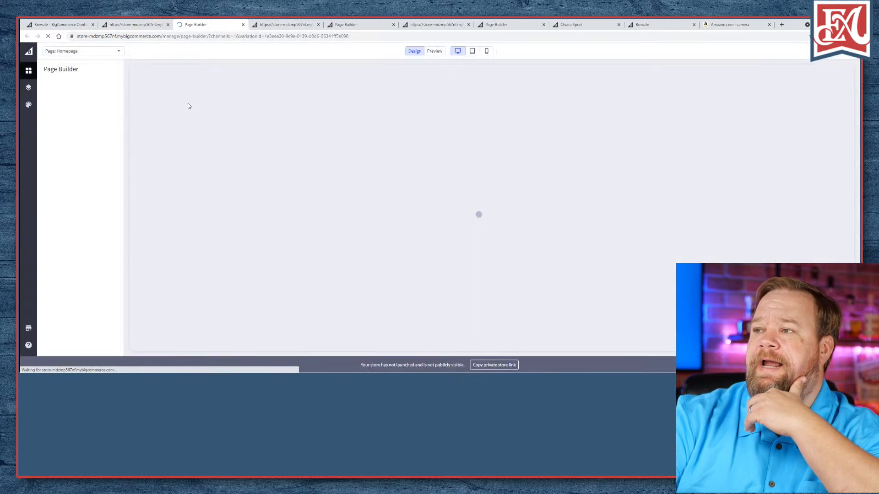
pyautogui.click(319, 26)
pyautogui.click(299, 26)
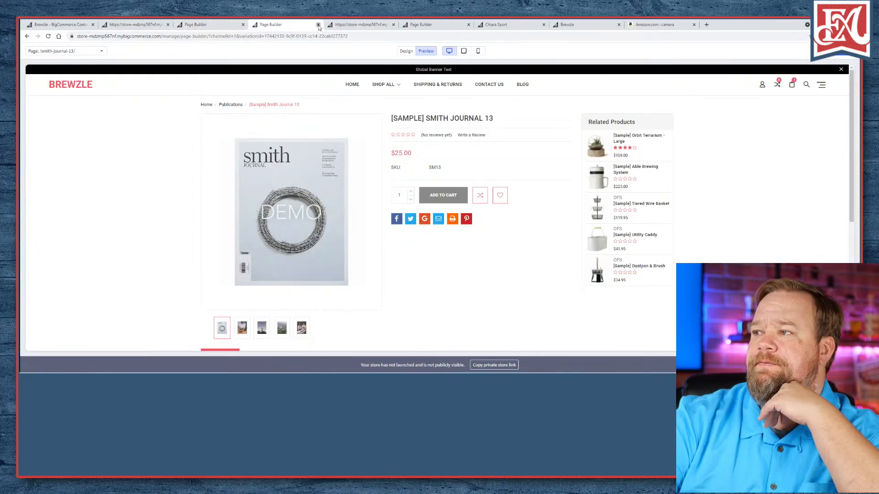
pyautogui.click(318, 26)
pyautogui.click(317, 26)
pyautogui.click(317, 26)
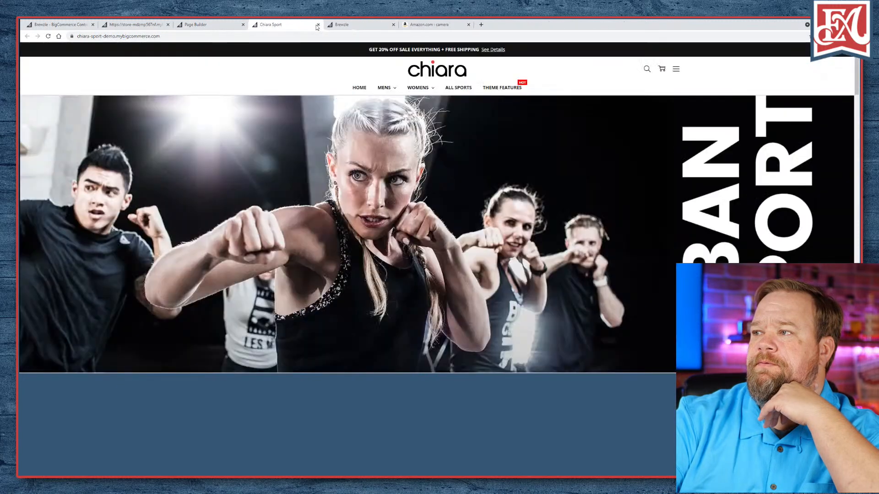
pyautogui.click(318, 25)
pyautogui.click(318, 26)
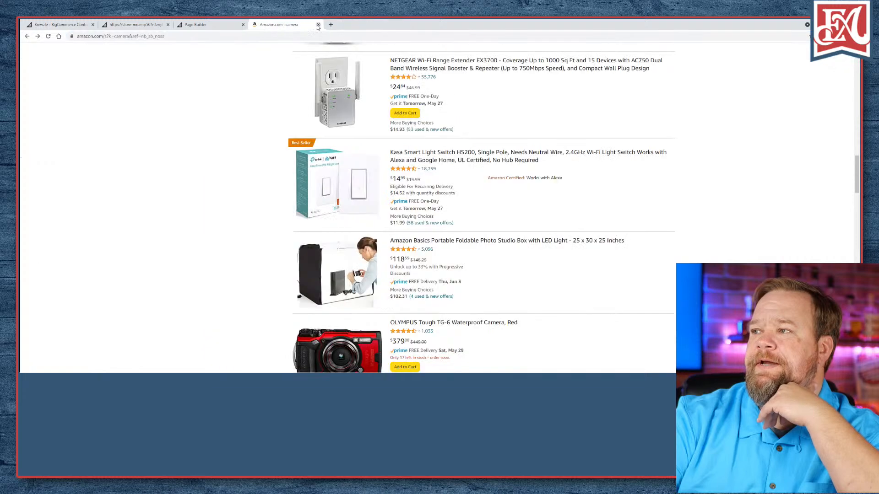
pyautogui.click(317, 26)
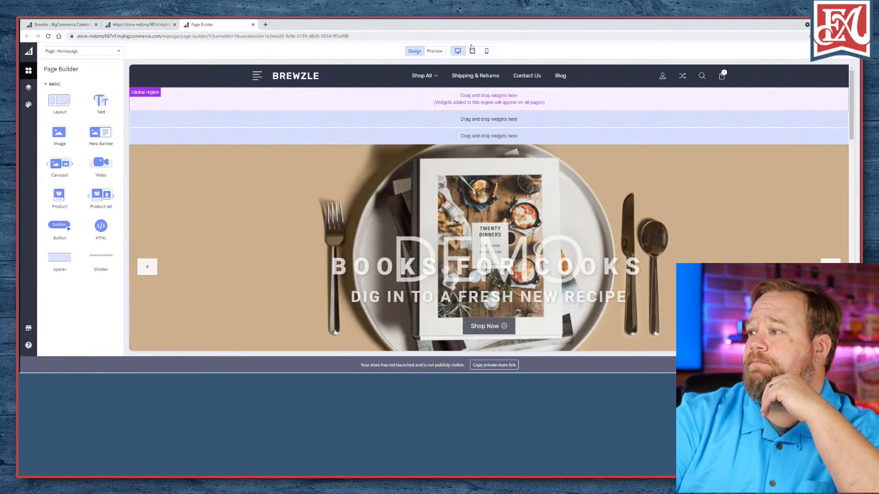
# - Switch the LifeStyle page builder to preview mode and check how the header's slide-out category menu opens and closes
pyautogui.click(435, 52)
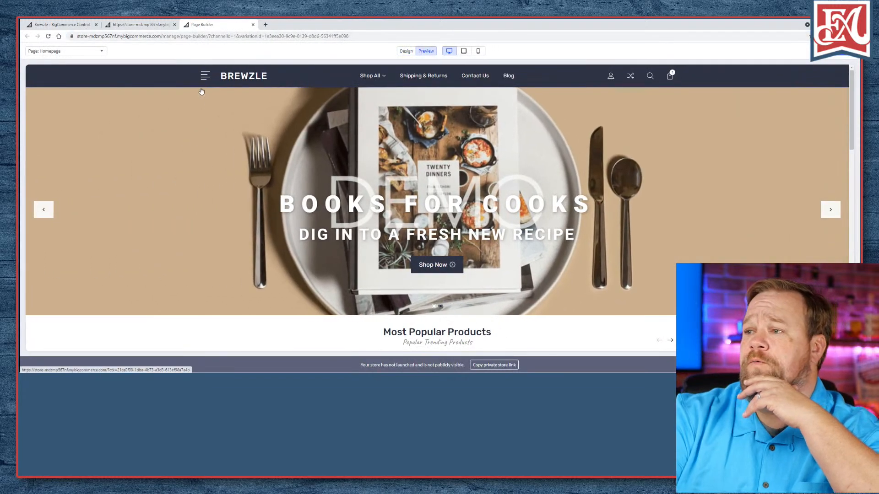
pyautogui.click(206, 76)
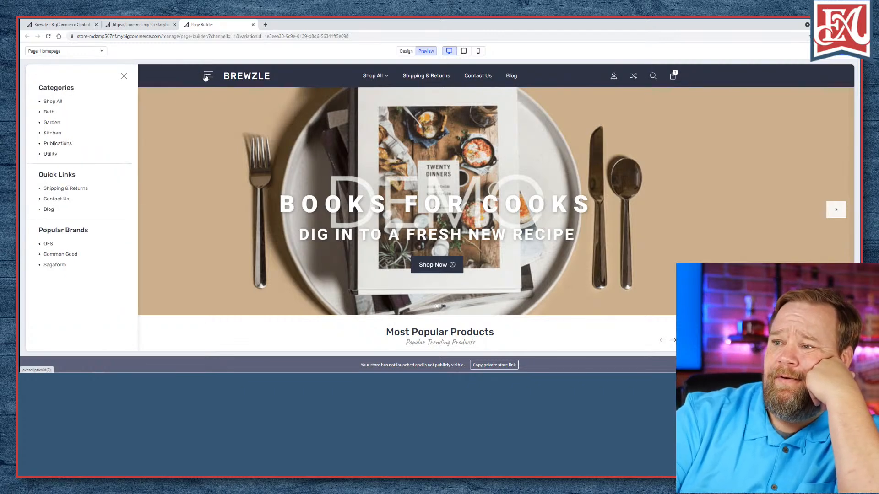
pyautogui.click(162, 83)
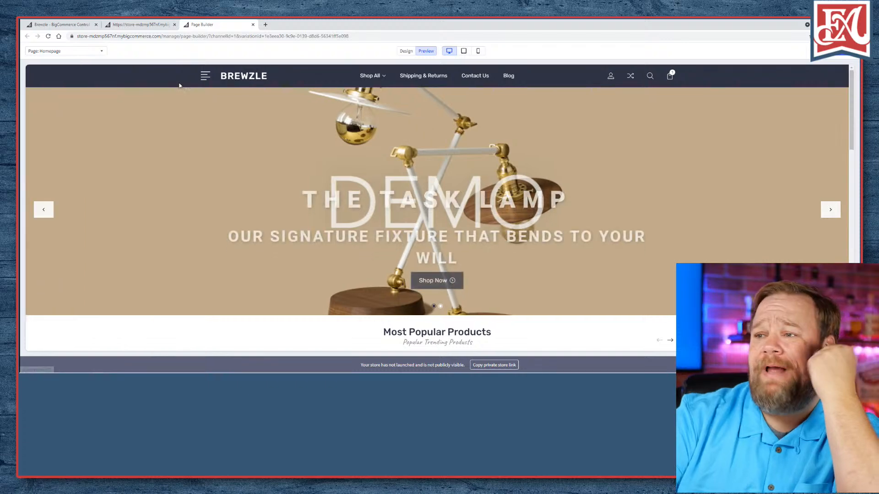
pyautogui.click(205, 77)
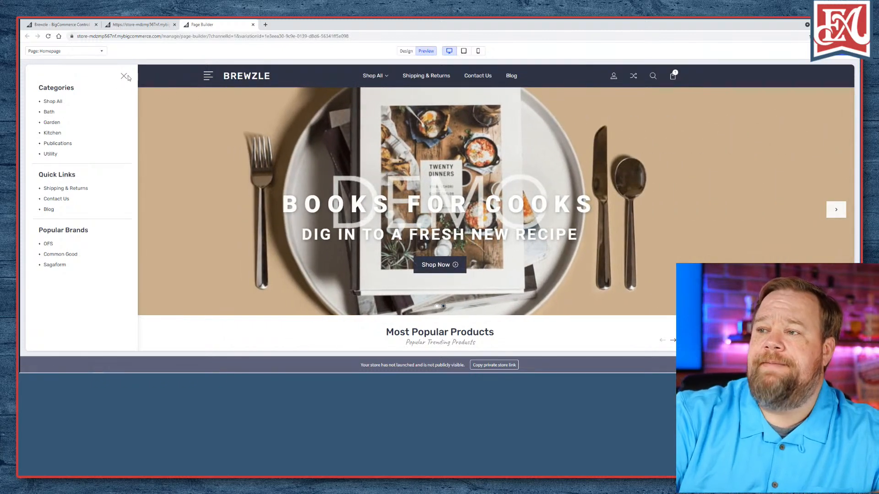
pyautogui.click(128, 77)
# - Try out the store search field in the LifeStyle desktop header, then collapse it
pyautogui.moveTo(372, 78)
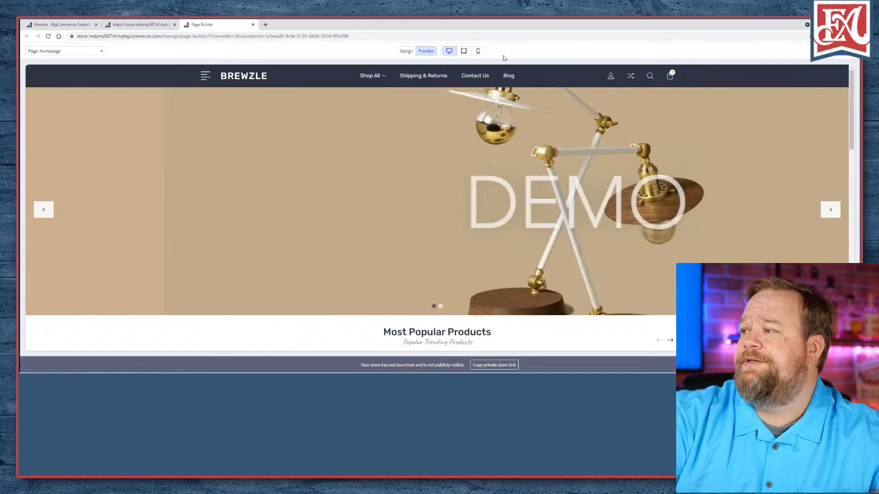
pyautogui.click(650, 78)
pyautogui.click(650, 78)
pyautogui.click(650, 78)
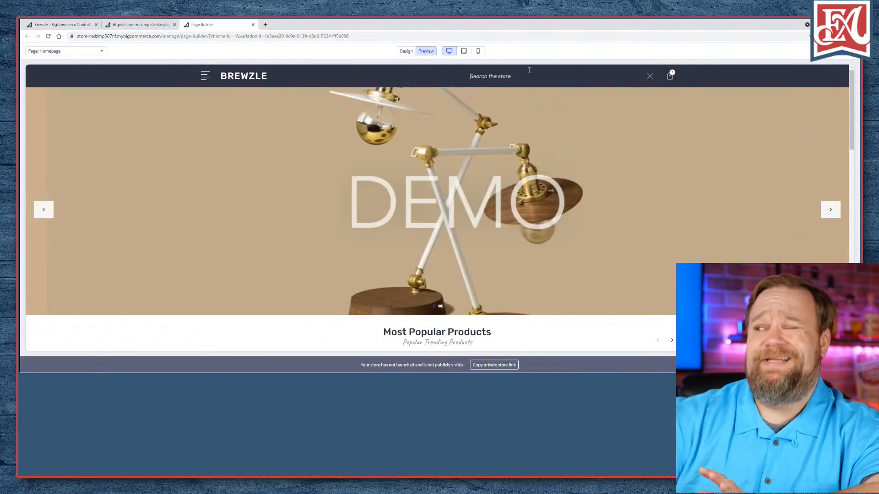
pyautogui.click(651, 76)
pyautogui.click(650, 77)
pyautogui.click(650, 77)
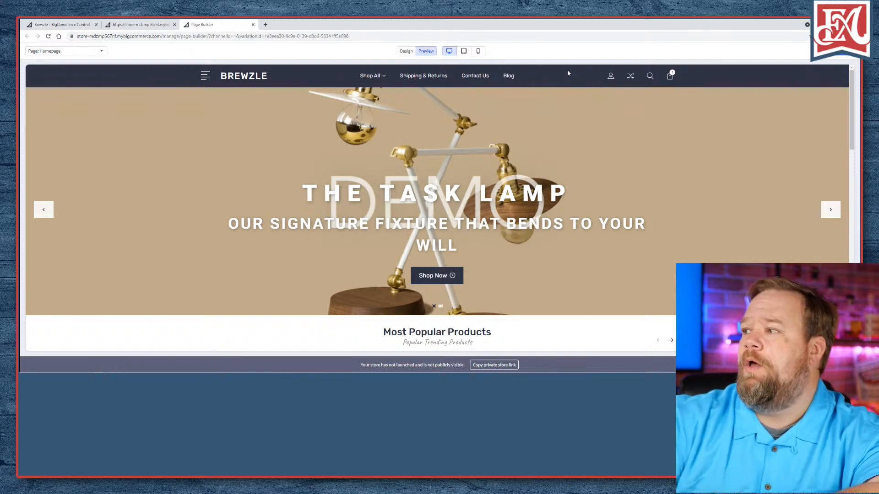
# - View the LifeStyle homepage at tablet size, checking its search bar, slide-out category menu, and product sections
pyautogui.click(464, 50)
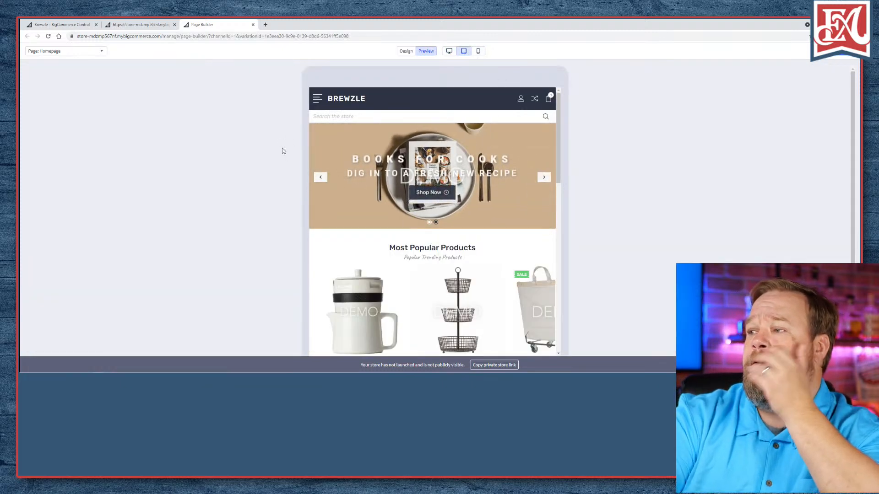
pyautogui.click(336, 115)
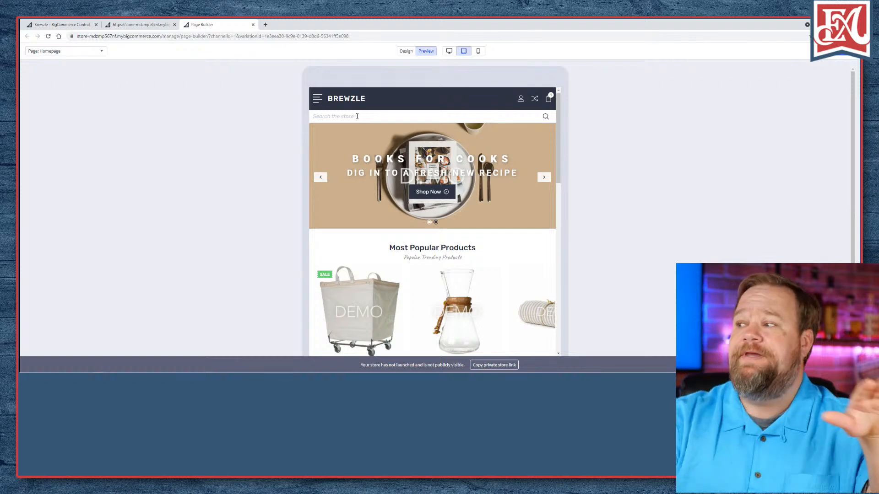
pyautogui.click(317, 99)
pyautogui.click(407, 98)
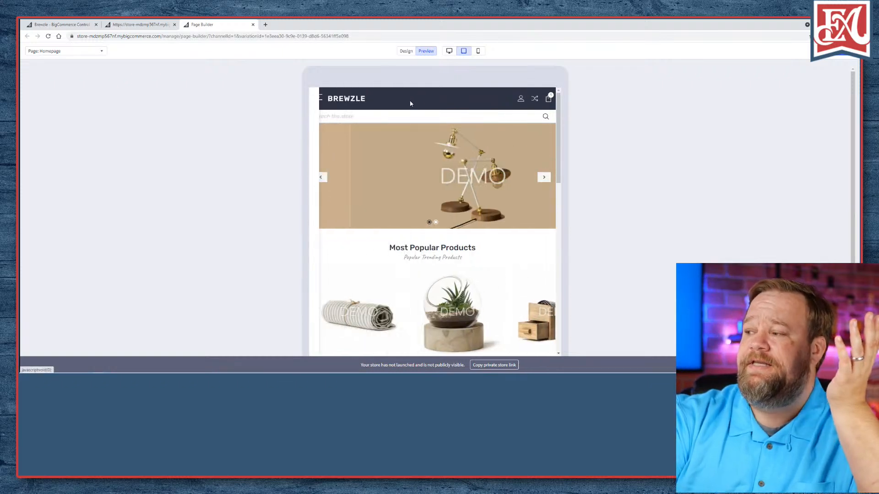
pyautogui.click(315, 100)
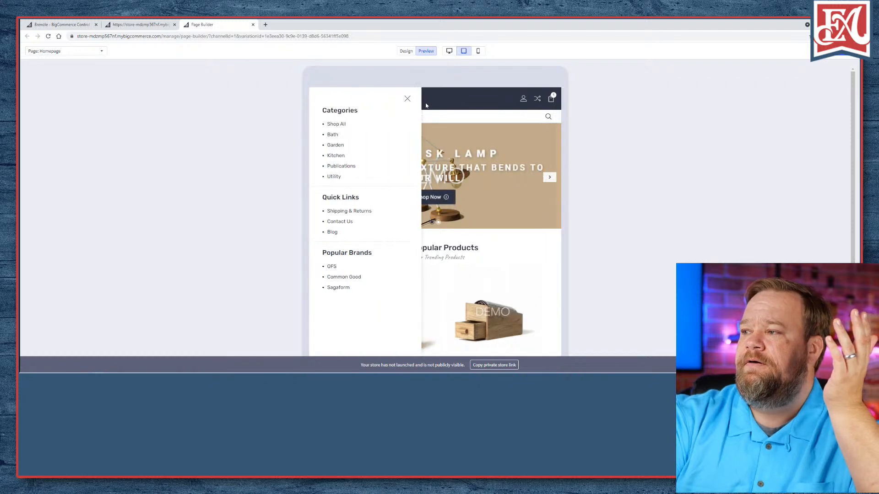
pyautogui.click(406, 98)
pyautogui.scroll(-1, 418, 231)
pyautogui.scroll(-3, 383, 180)
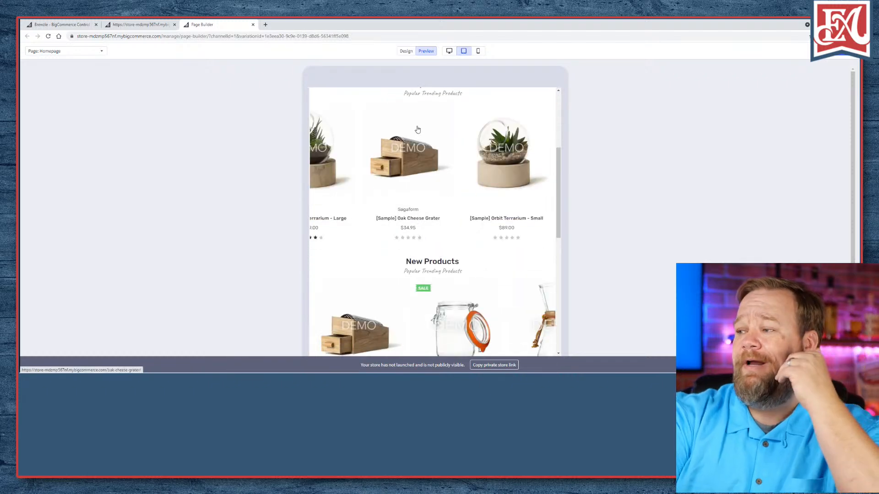
pyautogui.scroll(-3, 390, 211)
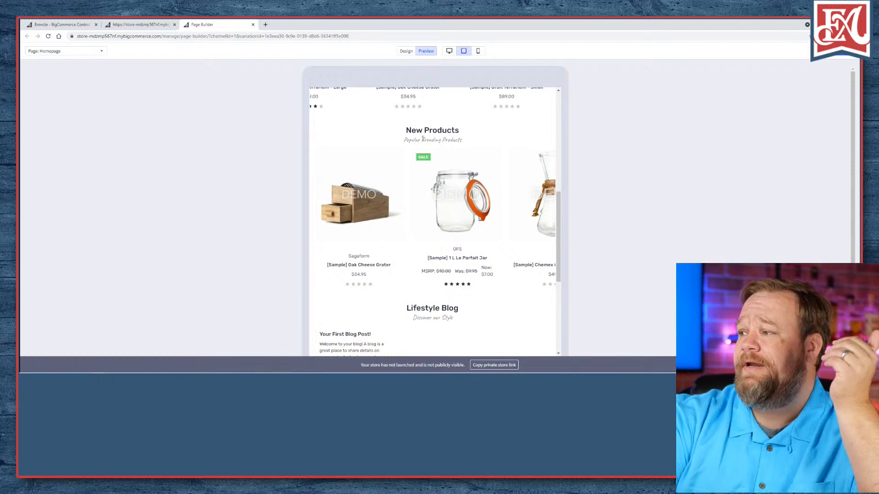
# - View the LifeStyle homepage at phone size, checking its slide-out category menu and product sections
pyautogui.click(477, 51)
pyautogui.scroll(10, 475, 208)
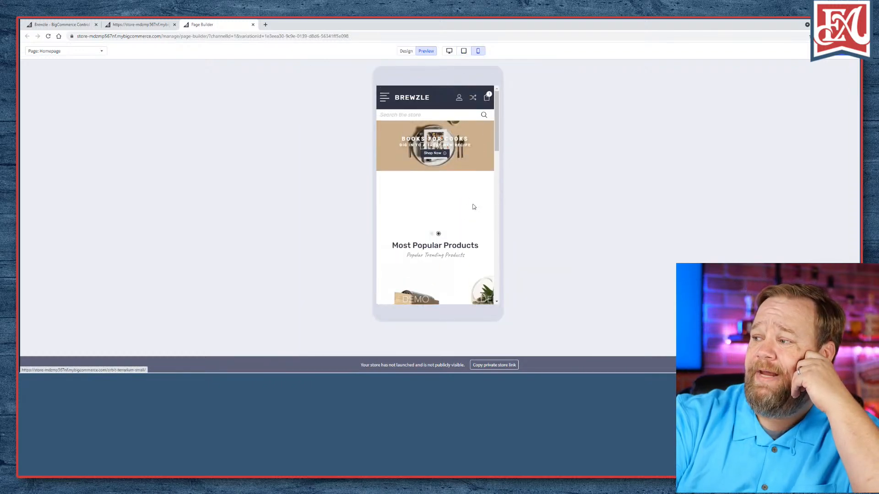
pyautogui.click(382, 98)
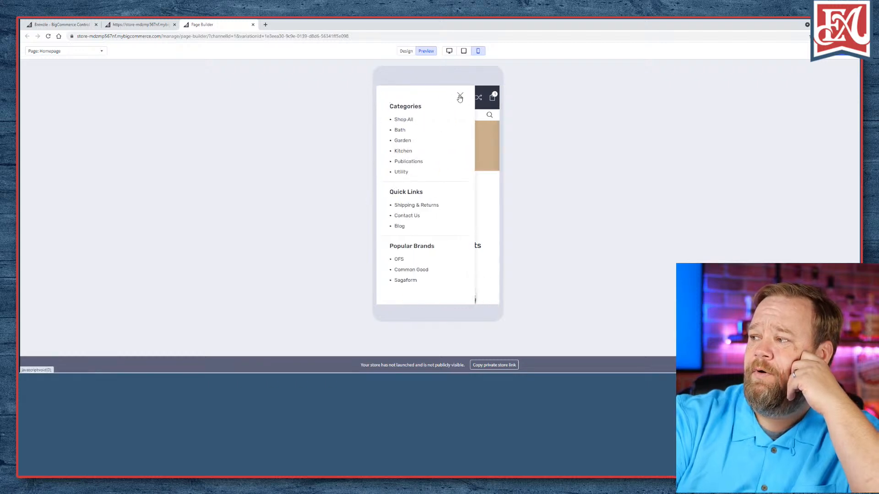
pyautogui.click(459, 97)
pyautogui.scroll(-15, 447, 199)
pyautogui.scroll(8, 448, 202)
pyautogui.scroll(3, 449, 202)
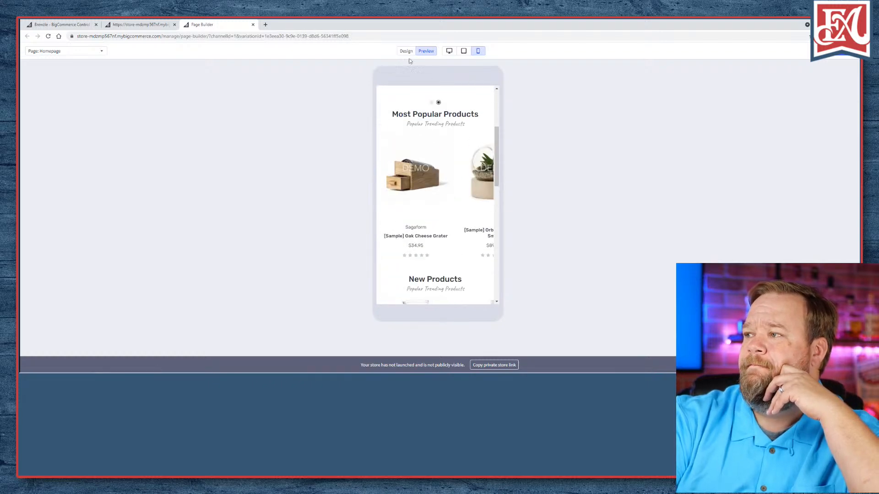
# - Return the LifeStyle preview to desktop size and inspect the Most Popular Products and New Products sections
pyautogui.click(448, 50)
pyautogui.scroll(5, 136, 133)
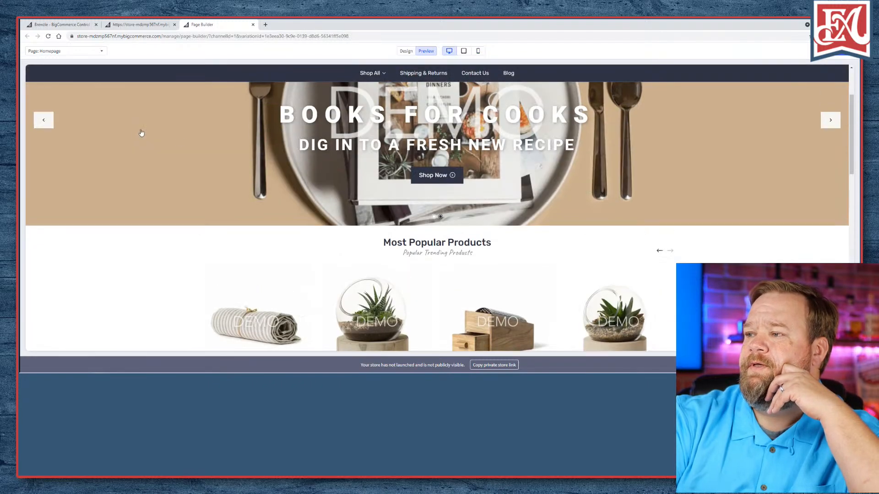
pyautogui.scroll(-7, 255, 166)
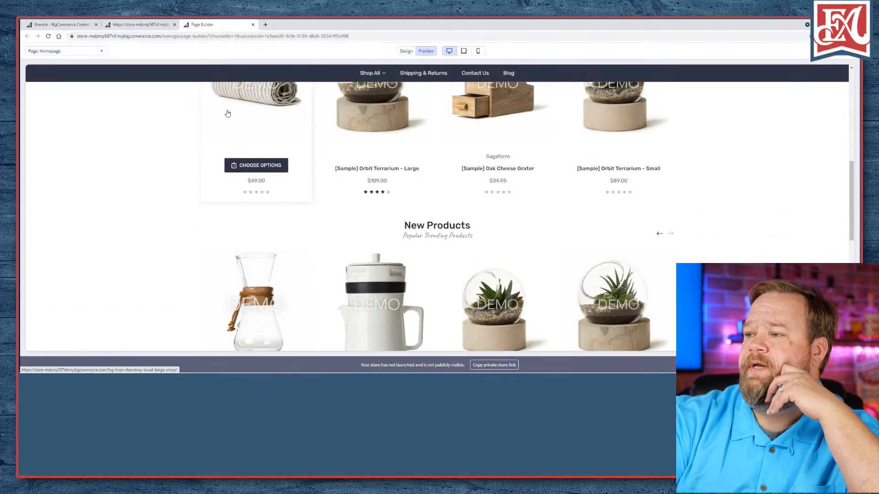
pyautogui.scroll(3, 227, 125)
pyautogui.scroll(-1, 380, 202)
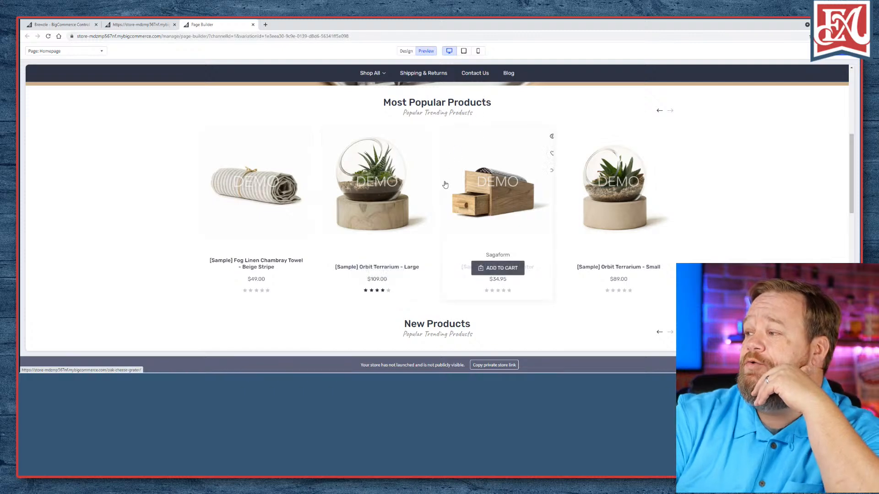
# - Examine the LifeStyle desktop homepage's Most Popular Products, New Products, and Lifestyle Blog sections, then check its slide-out category menu
pyautogui.scroll(-3, 439, 185)
pyautogui.scroll(-2, 439, 185)
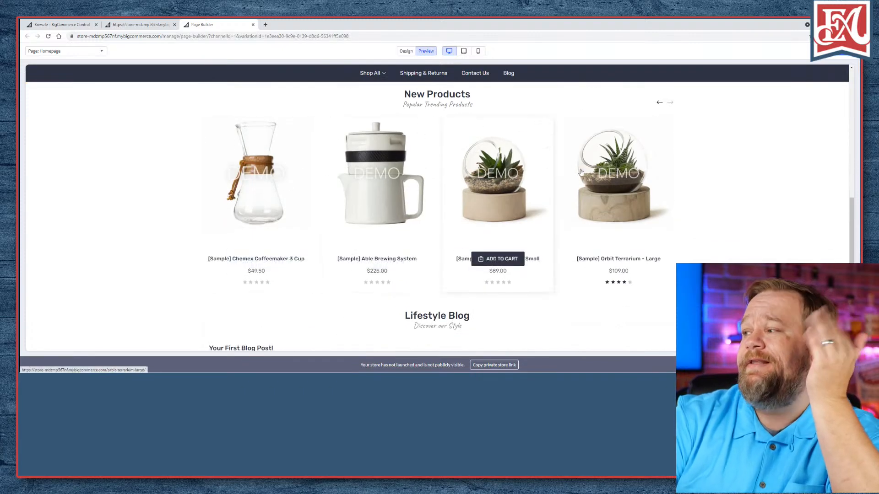
pyautogui.scroll(1, 614, 176)
pyautogui.scroll(-2, 610, 180)
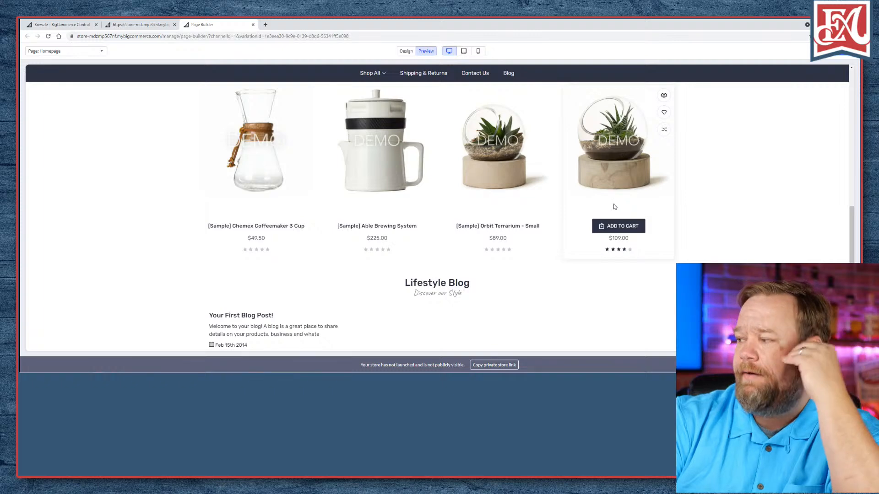
pyautogui.scroll(6, 611, 207)
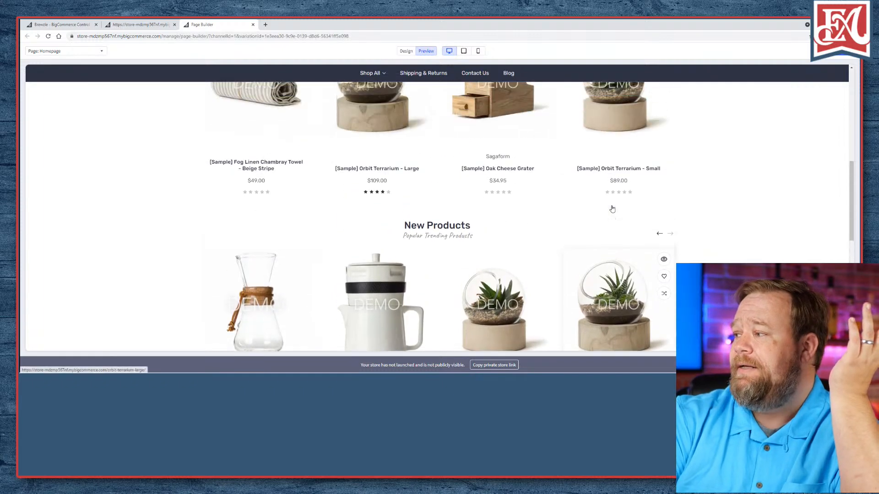
pyautogui.scroll(-3, 611, 208)
pyautogui.scroll(8, 610, 209)
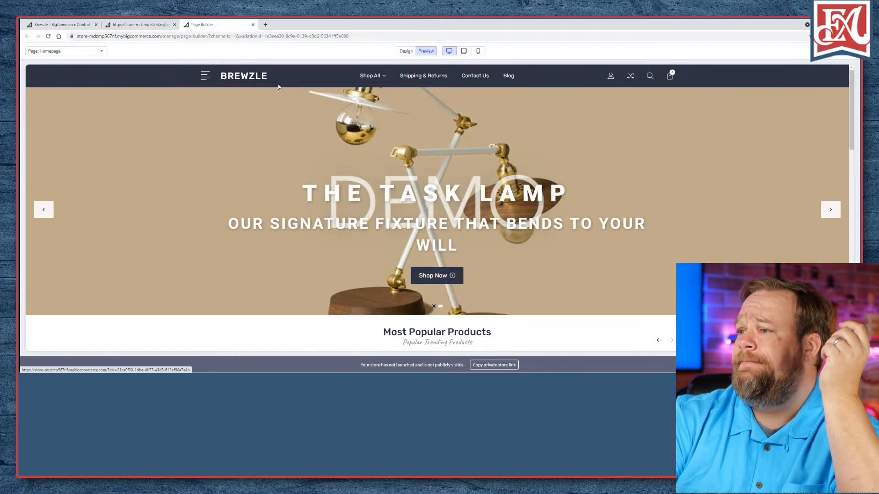
pyautogui.click(205, 75)
pyautogui.click(126, 76)
# - Return to the theme marketplace listing and look over the remaining themes on page 5
pyautogui.click(131, 25)
pyautogui.click(81, 26)
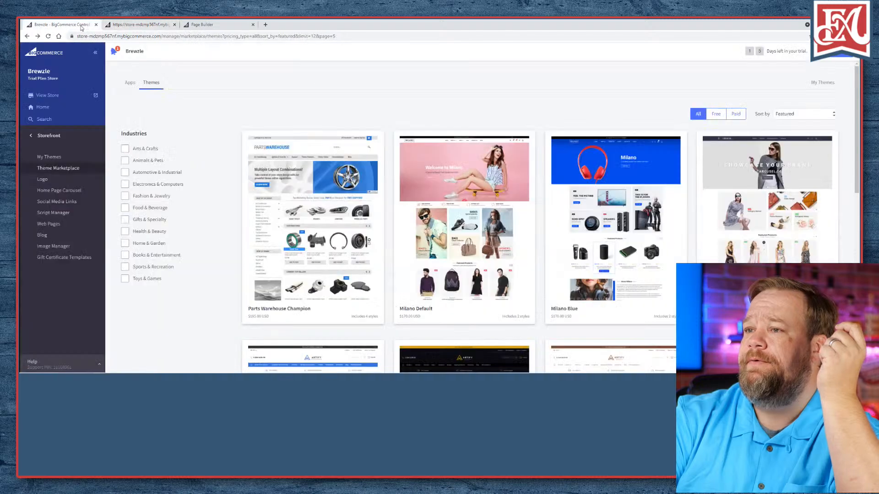
pyautogui.scroll(-6, 383, 180)
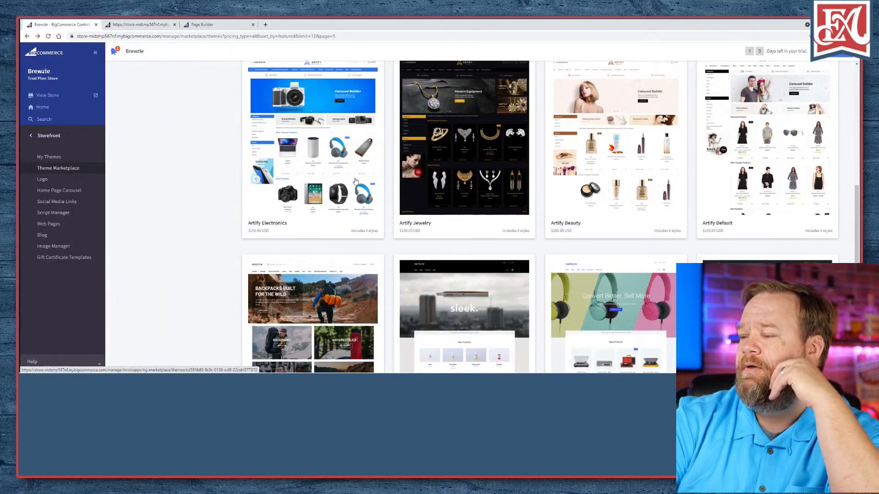
pyautogui.scroll(1, 473, 126)
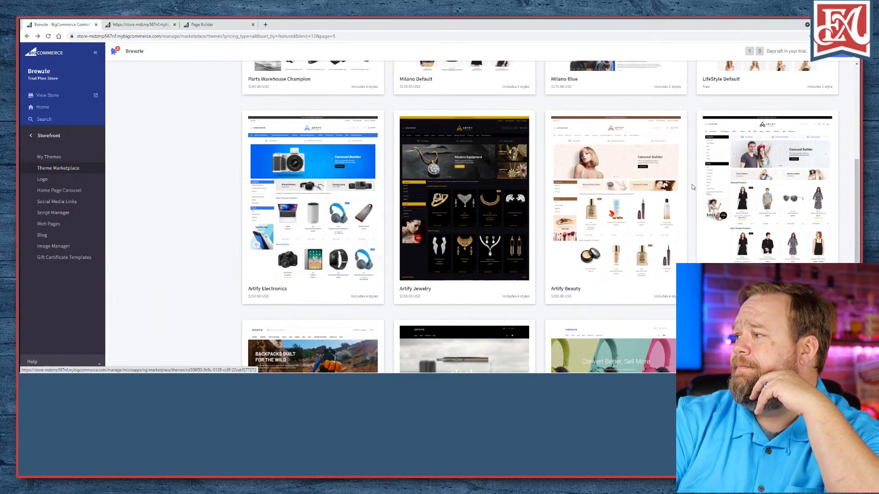
pyautogui.scroll(-3, 692, 186)
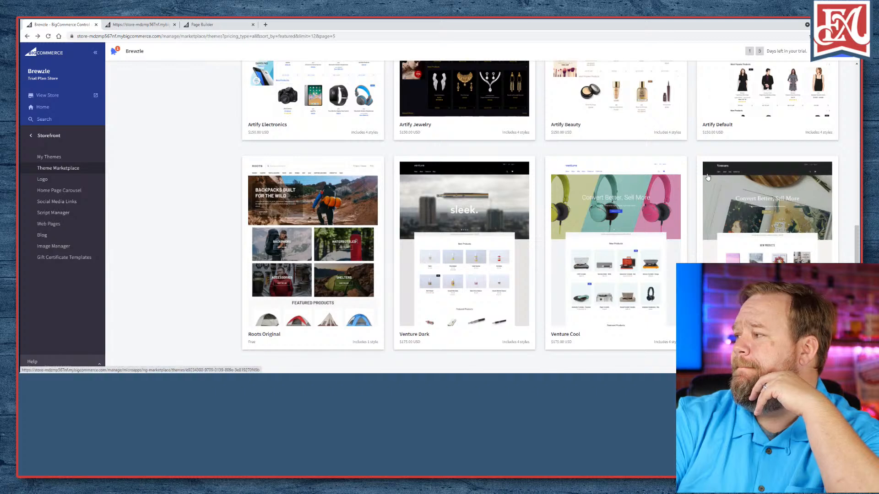
pyautogui.scroll(-1, 384, 185)
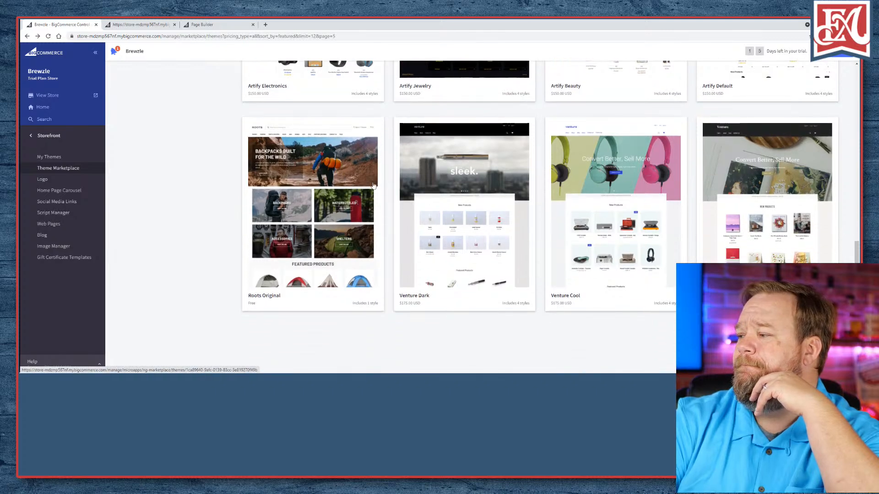
# - Go to page 6 of the theme marketplace and open the Scales Pop theme in a new browser tab
pyautogui.click(827, 335)
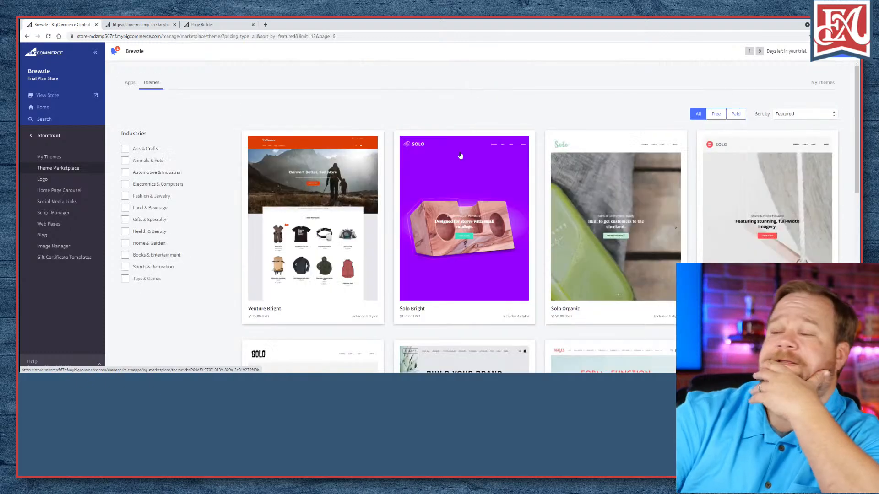
pyautogui.scroll(-5, 405, 112)
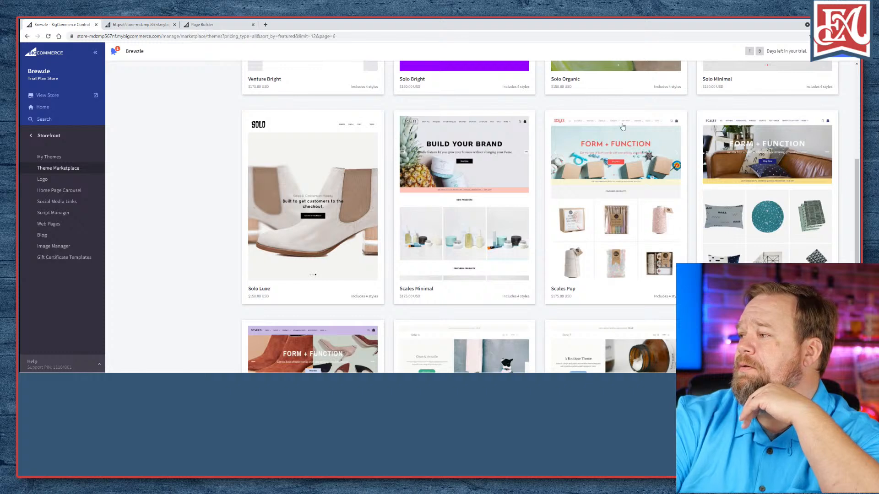
pyautogui.rightClick(599, 124)
pyautogui.click(623, 125)
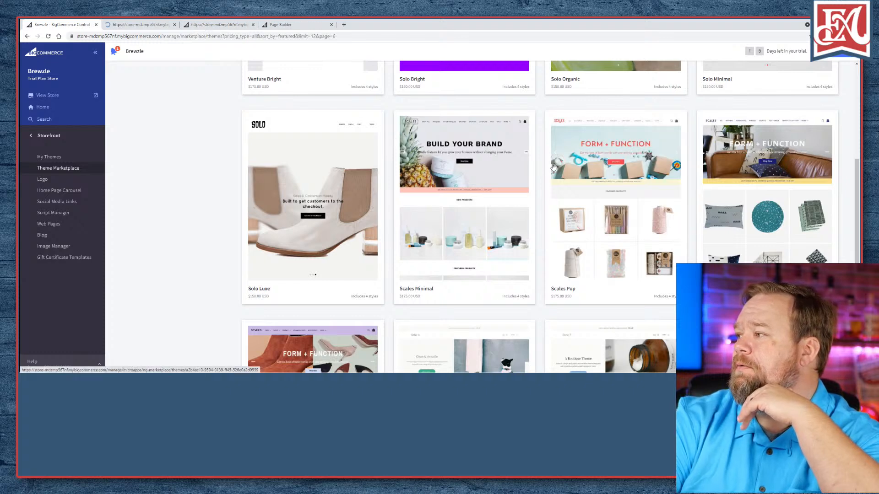
# - Look over the rest of marketplace page 6, then advance to page 7 and compare its theme designs
pyautogui.scroll(-4, 554, 166)
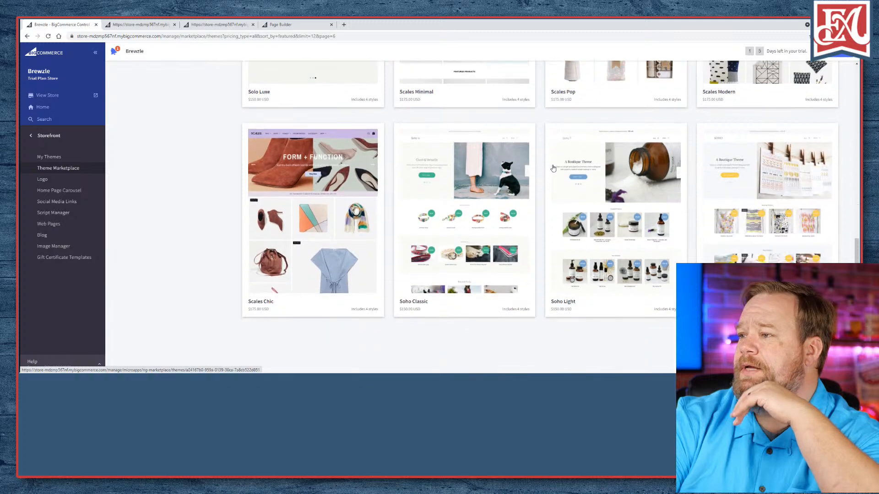
pyautogui.scroll(-1, 549, 171)
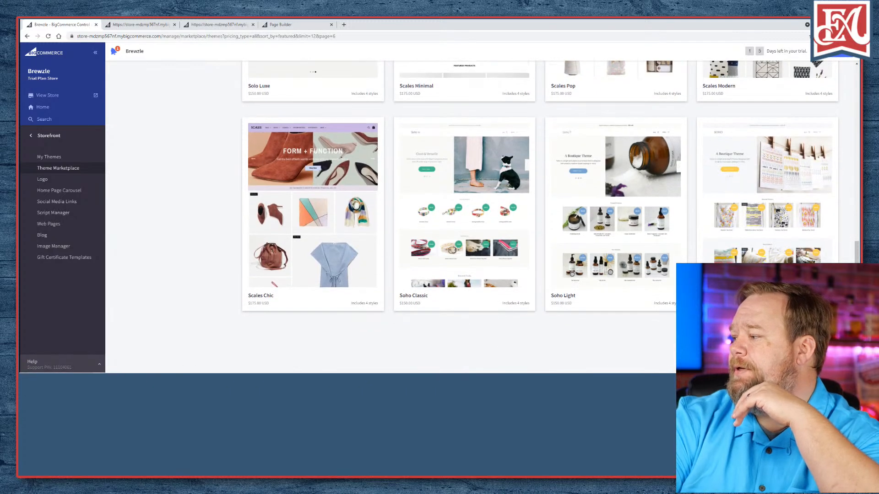
pyautogui.scroll(-9, 535, 156)
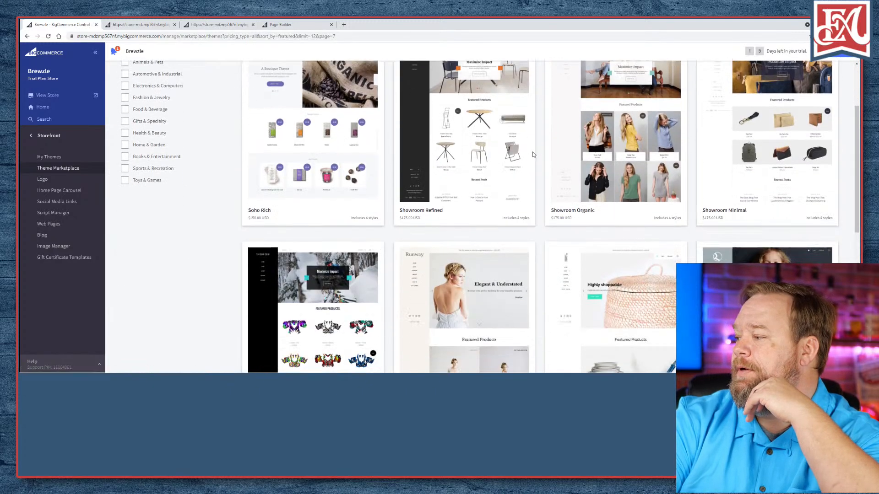
pyautogui.scroll(10, 536, 156)
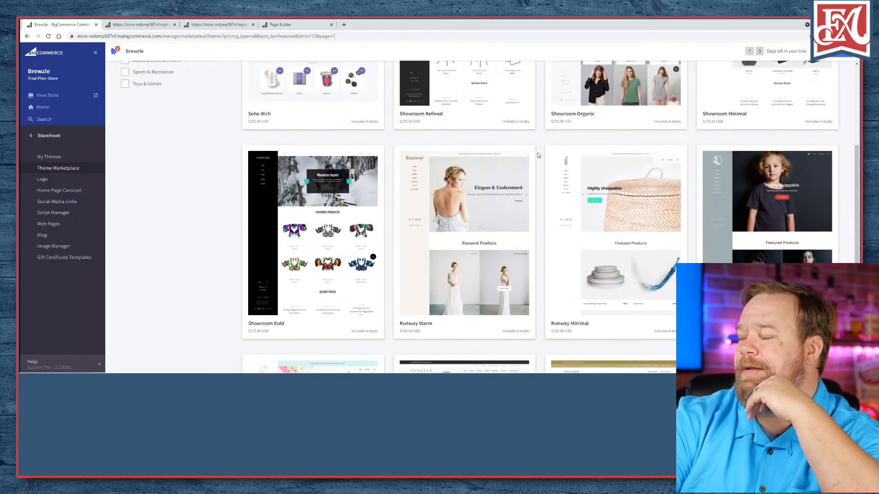
pyautogui.scroll(1, 375, 140)
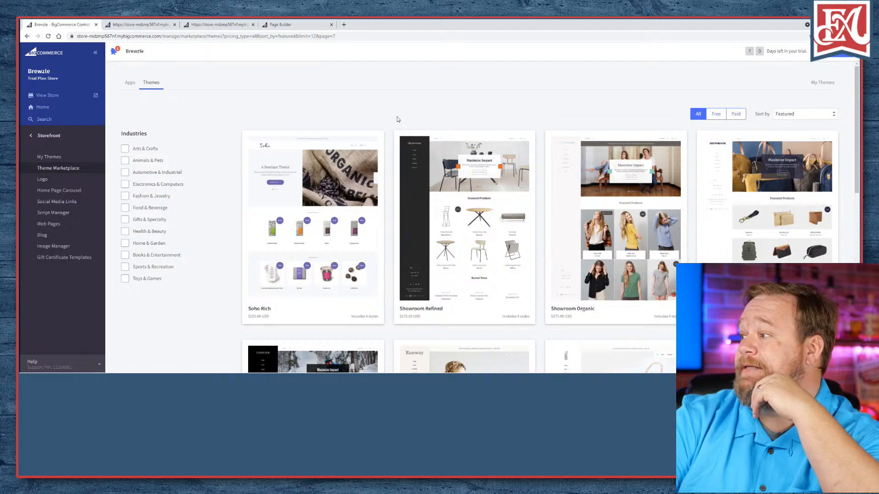
pyautogui.scroll(-4, 398, 119)
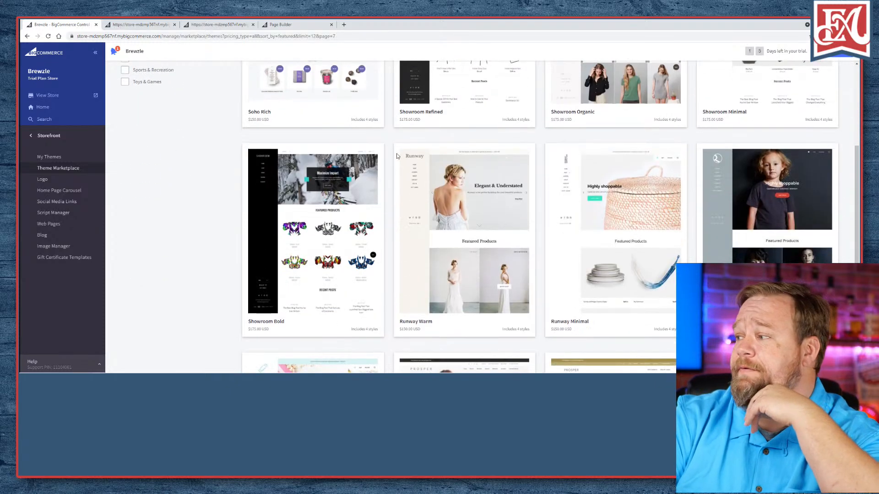
pyautogui.scroll(-3, 394, 153)
pyautogui.scroll(3, 393, 153)
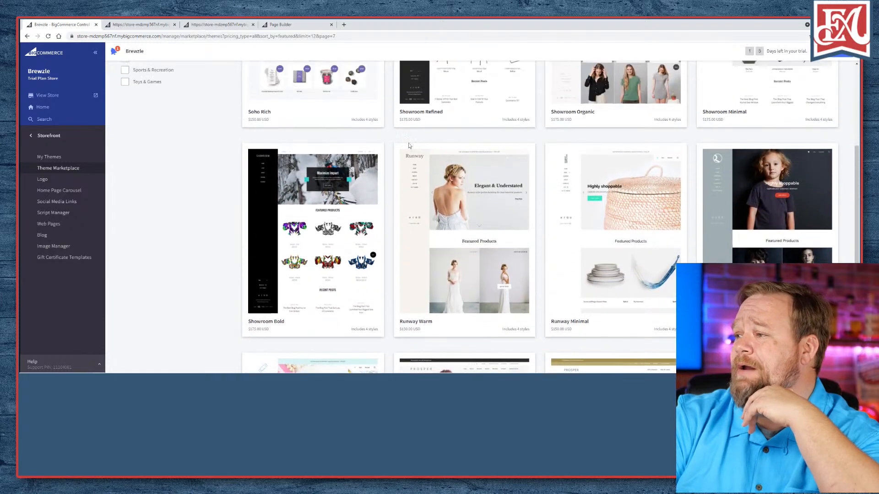
pyautogui.scroll(-3, 390, 156)
pyautogui.scroll(7, 396, 156)
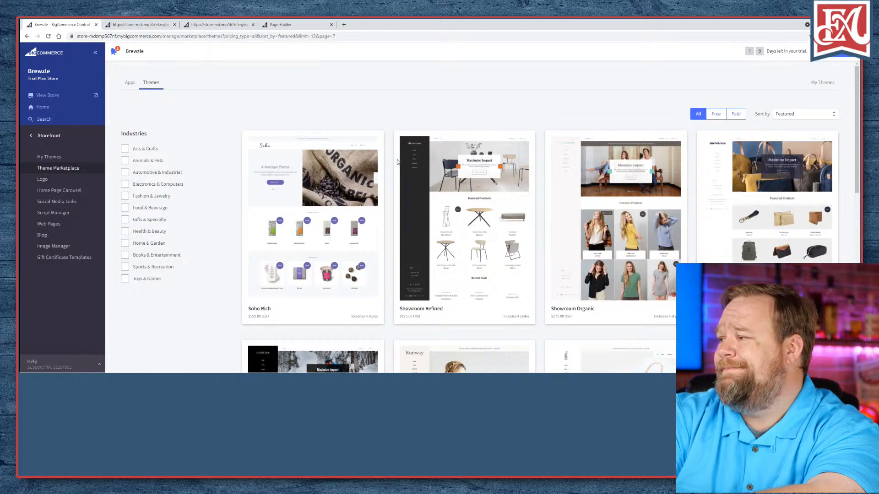
pyautogui.scroll(-10, 399, 164)
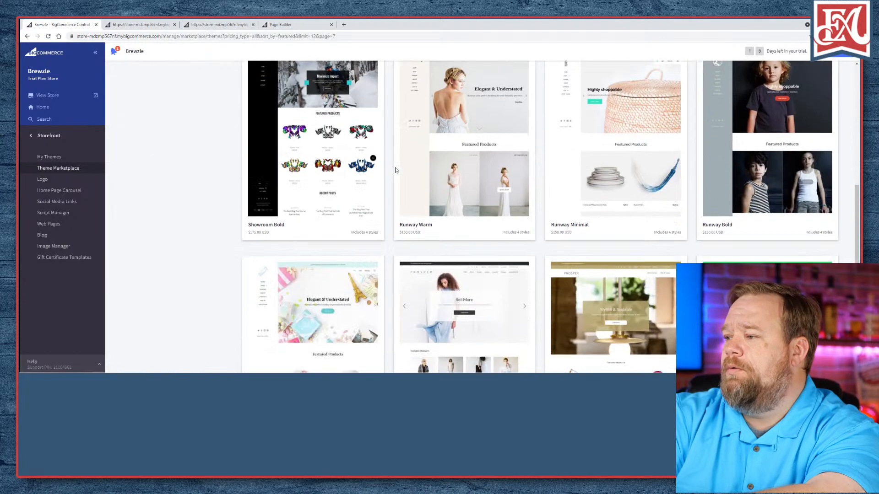
# - Return to the LifeStyle store preview and add the [Sample] Orbit Terrarium - Large to the cart from the popular products
pyautogui.click(204, 25)
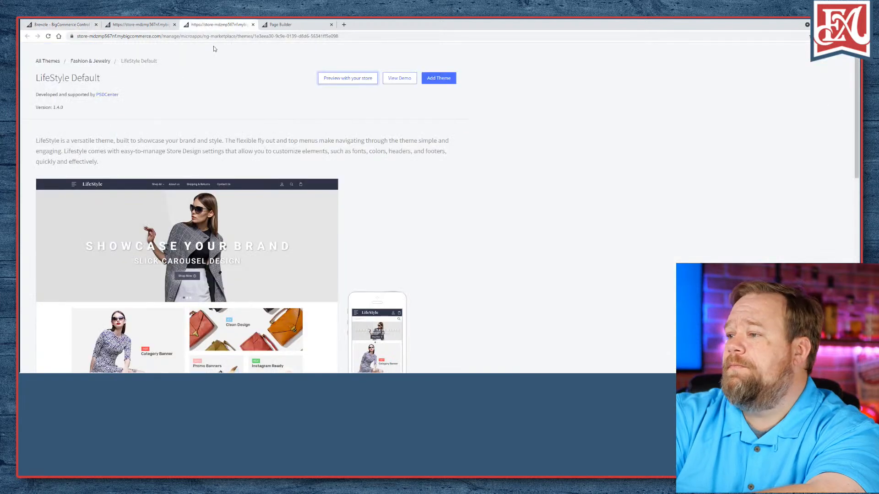
pyautogui.click(141, 25)
pyautogui.click(215, 25)
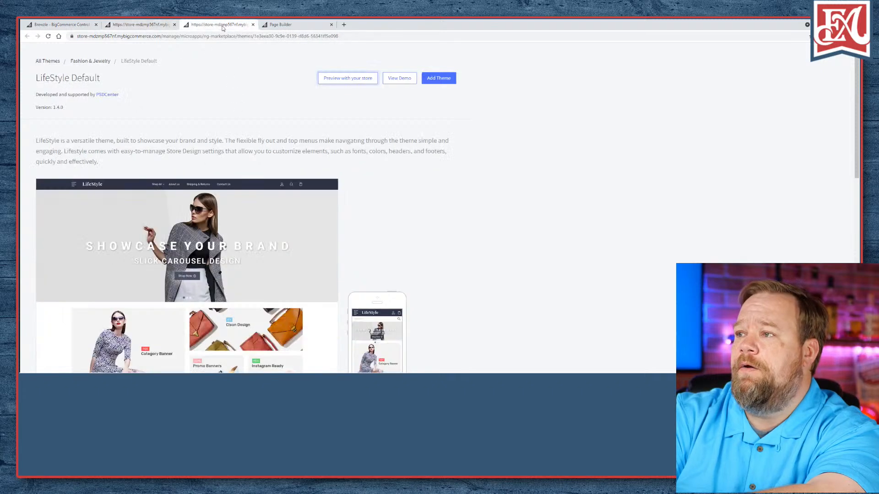
pyautogui.click(280, 25)
pyautogui.scroll(-4, 367, 187)
pyautogui.scroll(-2, 367, 185)
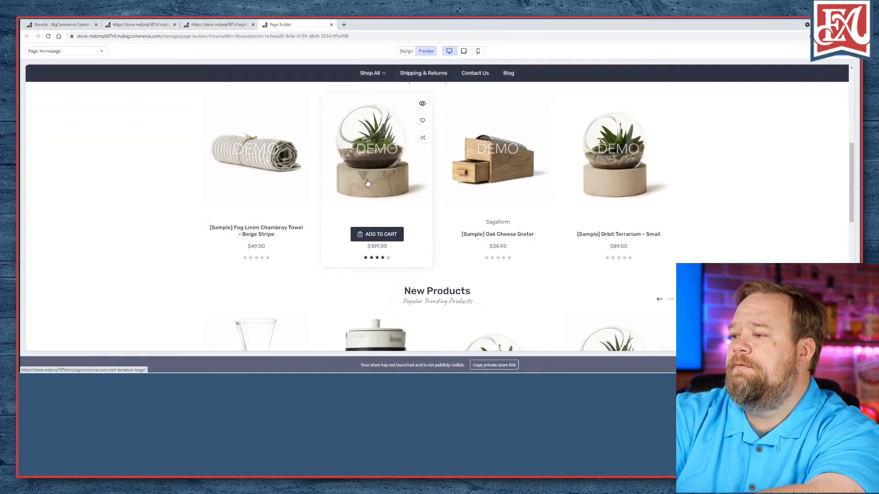
pyautogui.click(388, 233)
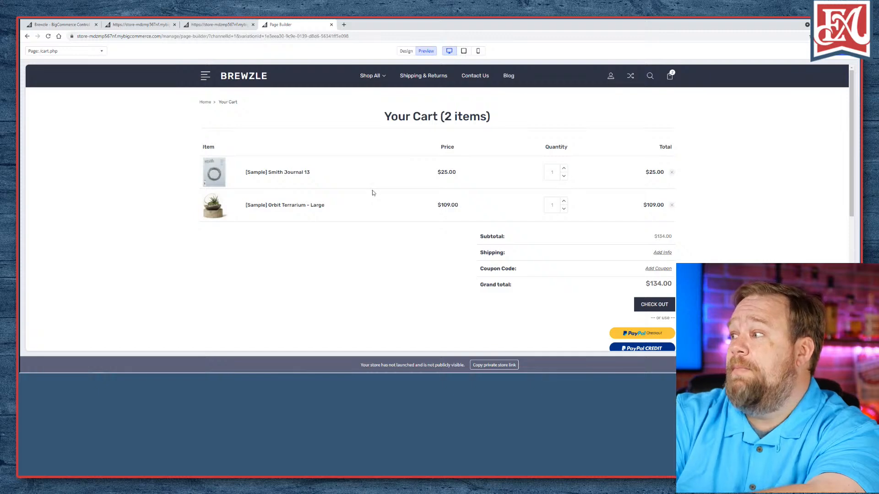
# - Return to the store homepage and add the Tiered Wire Basket to the cart
pyautogui.click(205, 102)
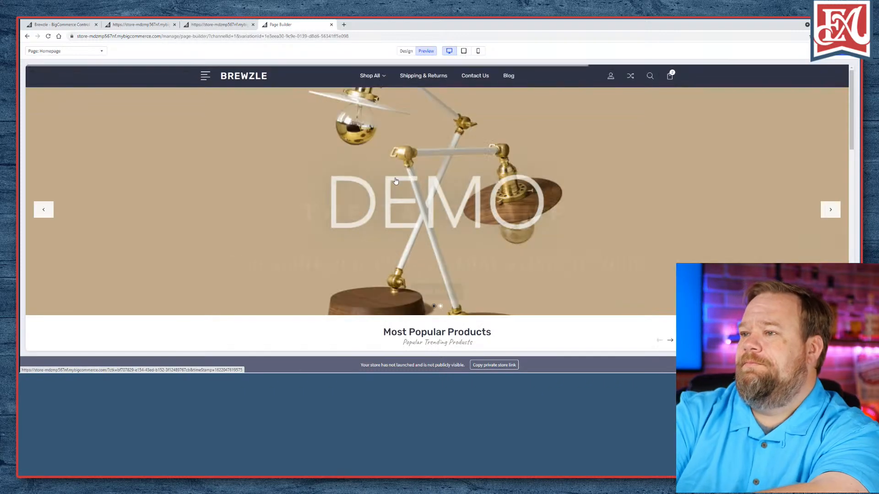
pyautogui.scroll(-6, 389, 183)
pyautogui.click(380, 168)
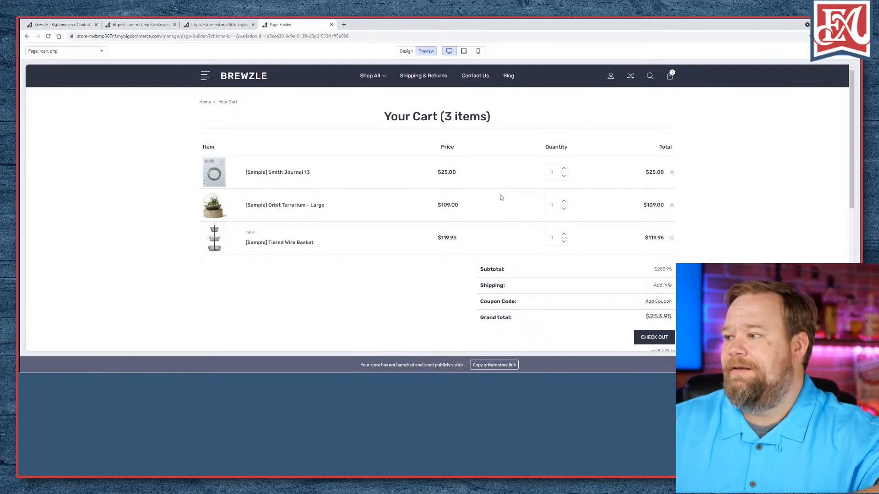
# - Remove the Smith Journal 13, Orbit Terrarium - Large and Tiered Wire Basket from the cart
pyautogui.click(671, 173)
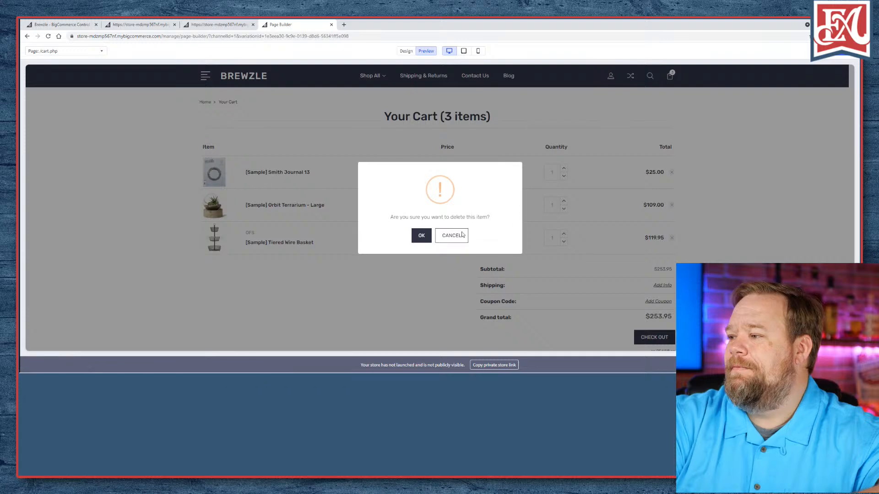
pyautogui.click(421, 235)
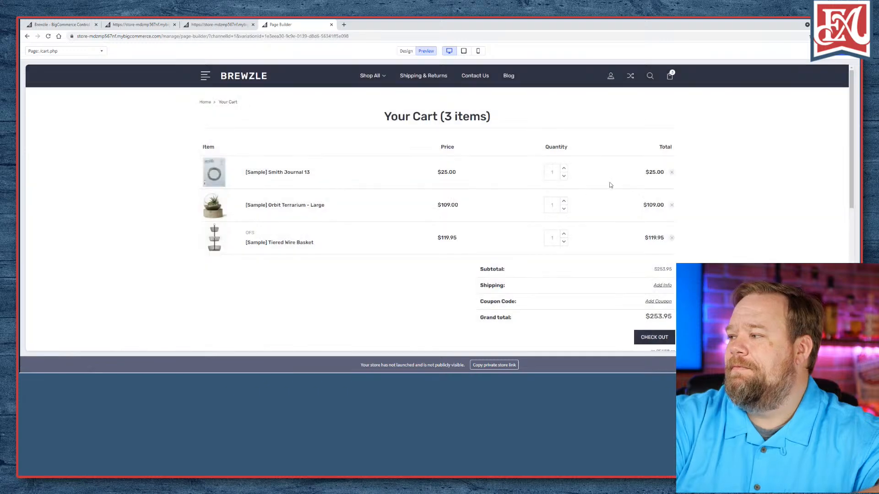
pyautogui.click(671, 172)
pyautogui.click(418, 234)
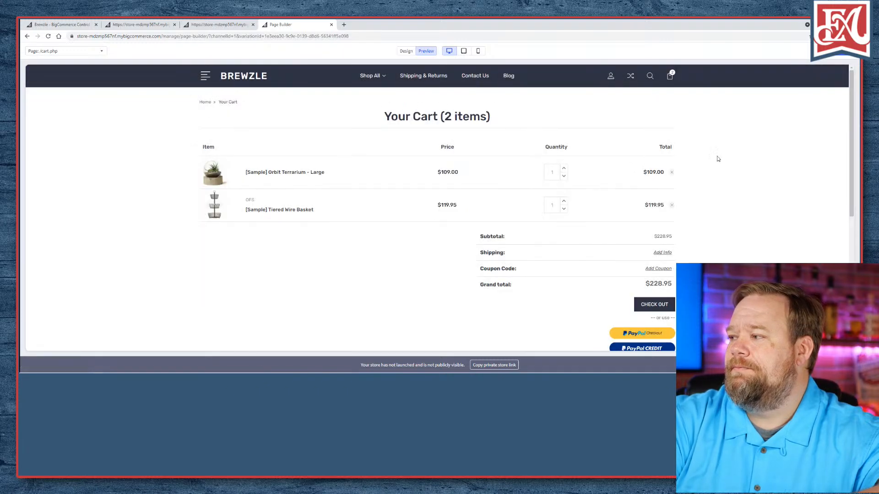
pyautogui.click(671, 173)
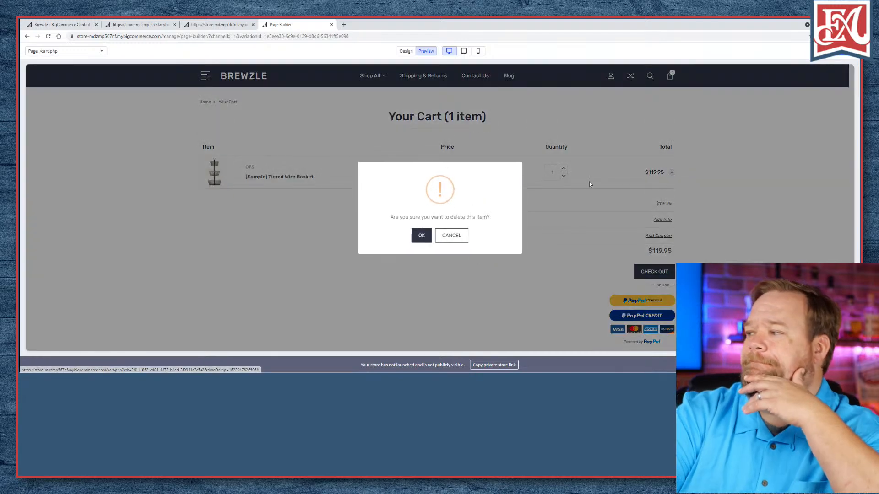
pyautogui.click(419, 236)
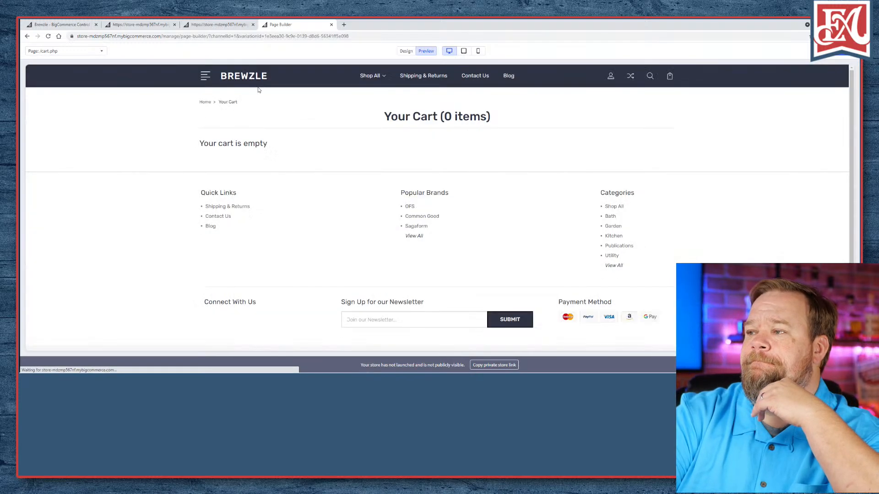
# - Preview the store's Categories, homepage, Shipping & Returns and Contact Us pages in the theme
pyautogui.click(371, 77)
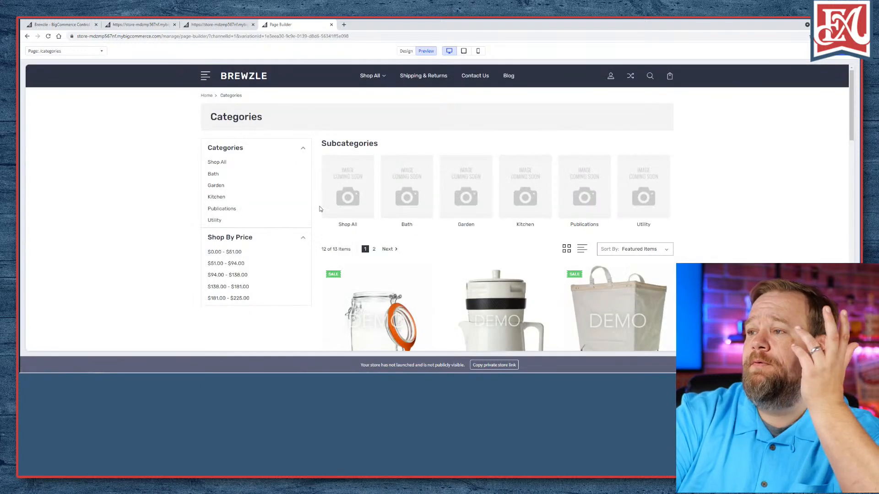
pyautogui.click(243, 76)
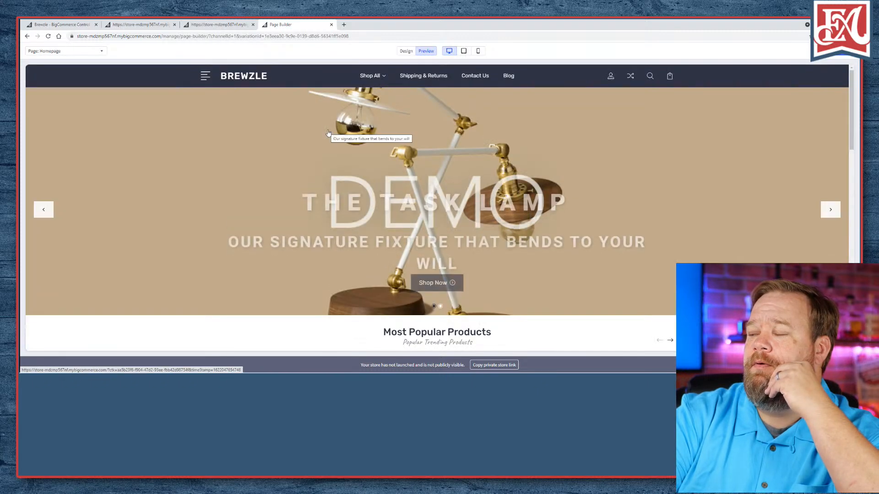
pyautogui.click(424, 76)
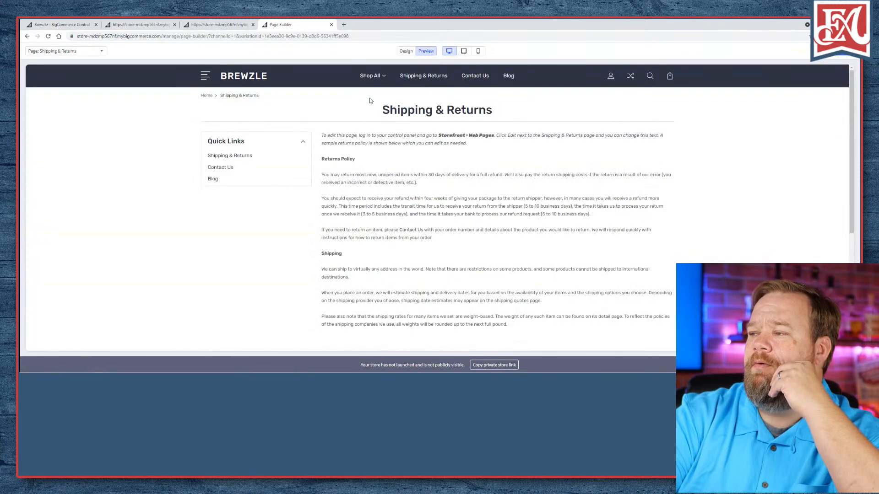
pyautogui.click(478, 75)
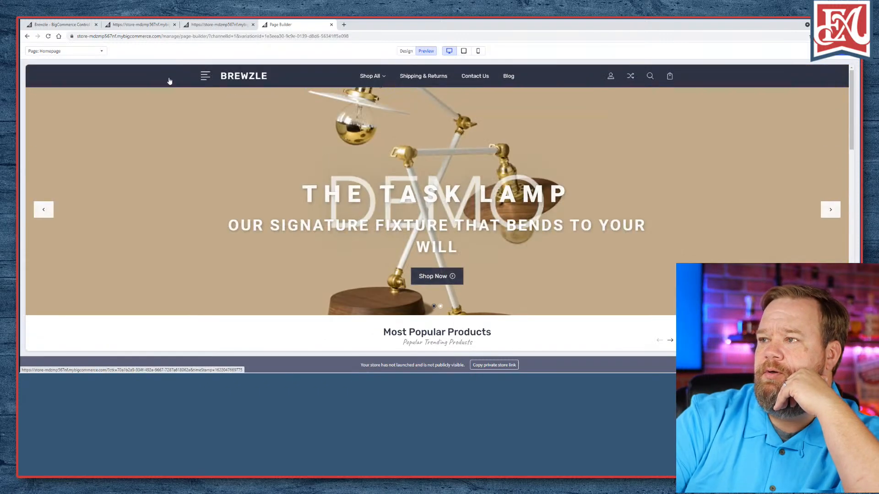
# - Reload the page builder, switch it back to preview mode and view the Bath category page
pyautogui.click(48, 36)
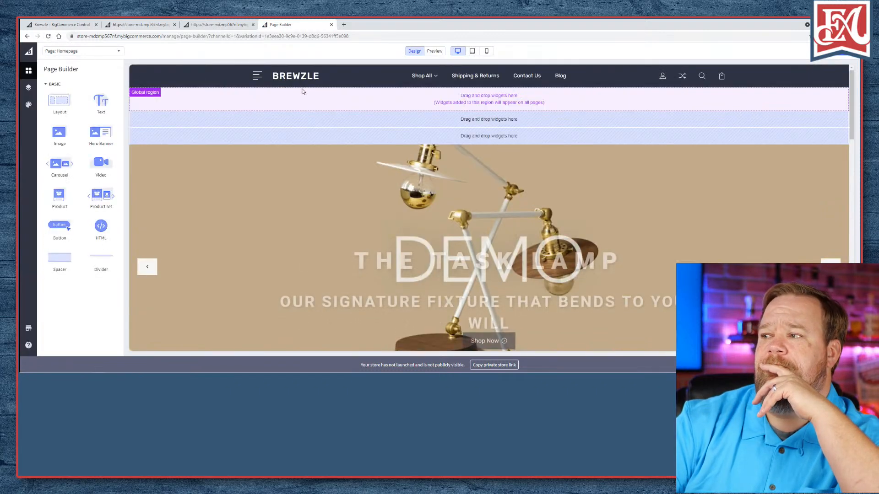
pyautogui.click(434, 51)
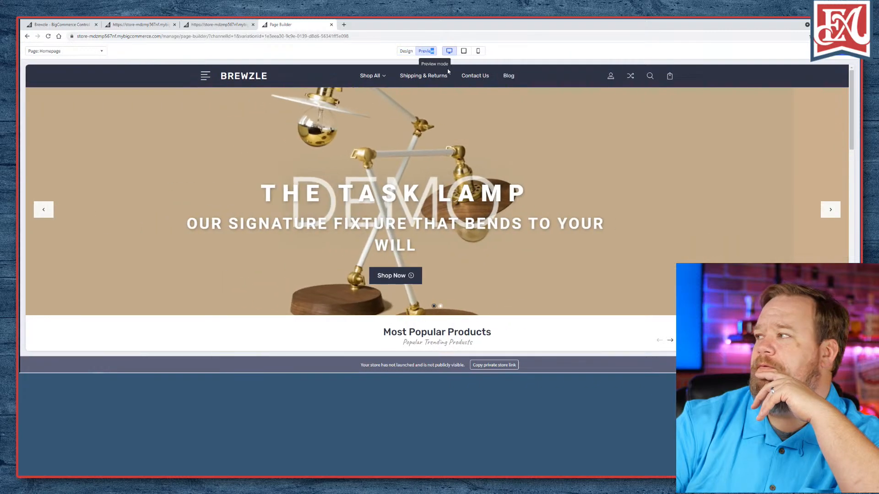
pyautogui.moveTo(375, 81)
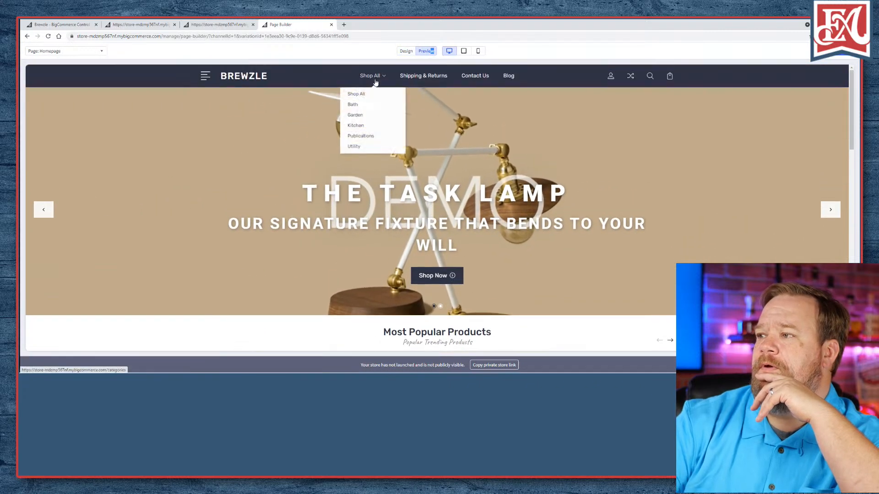
pyautogui.click(371, 105)
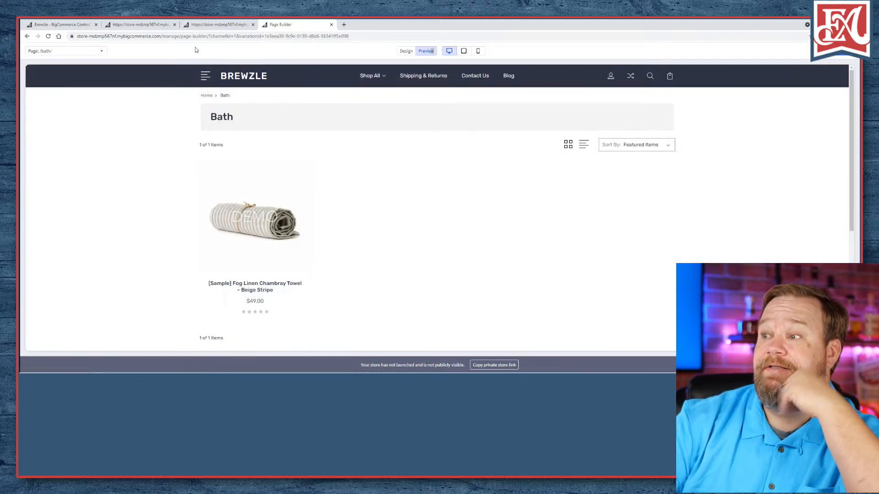
# - Add the LifeStyle Default theme from its marketplace page and apply it to the store
pyautogui.click(215, 25)
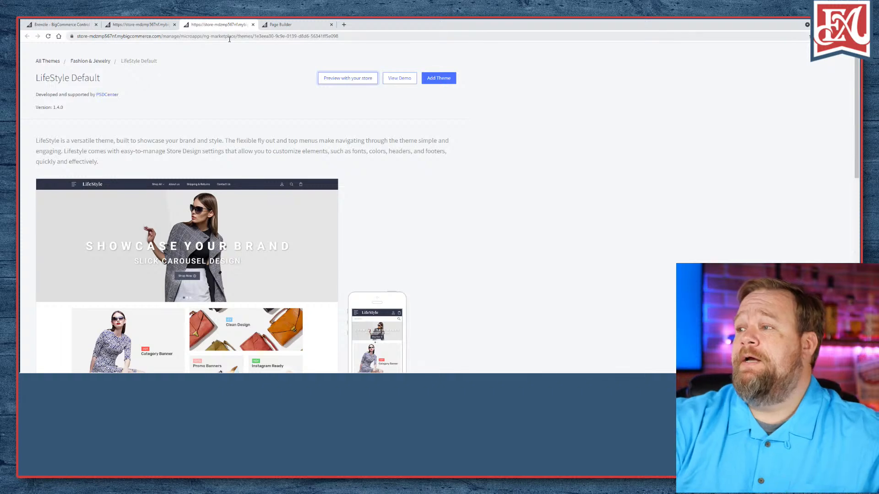
pyautogui.click(155, 26)
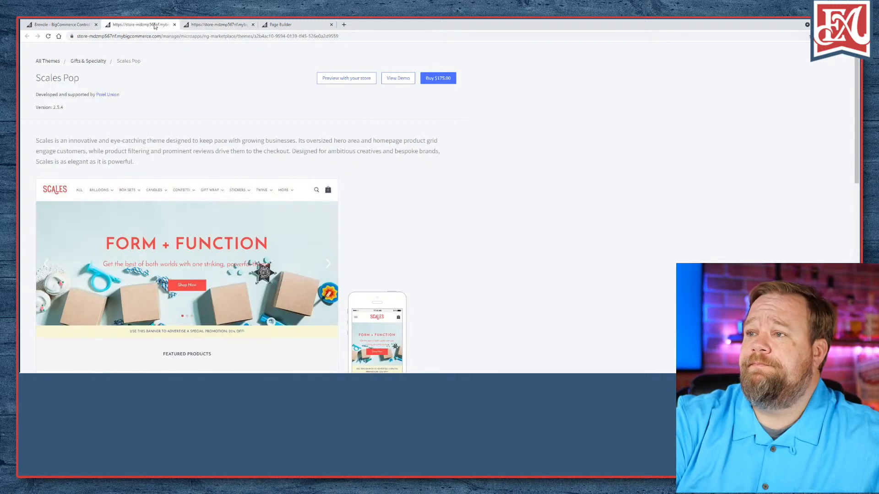
pyautogui.click(215, 23)
pyautogui.click(435, 79)
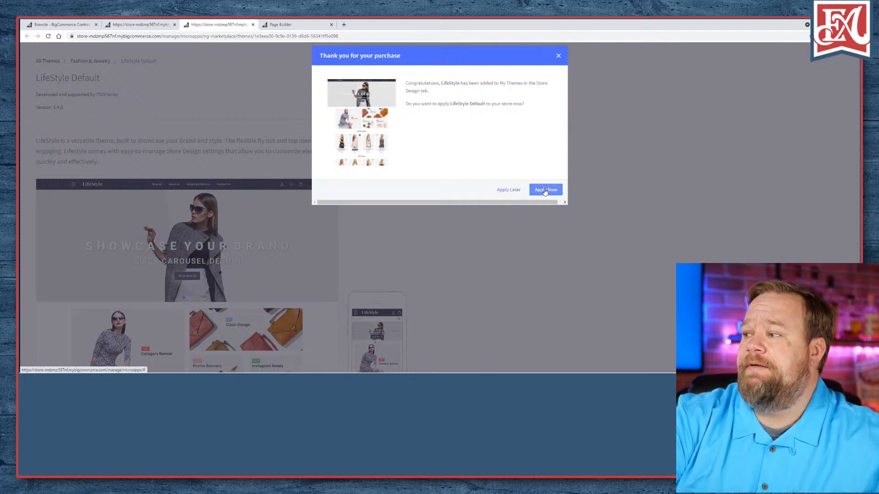
pyautogui.click(545, 191)
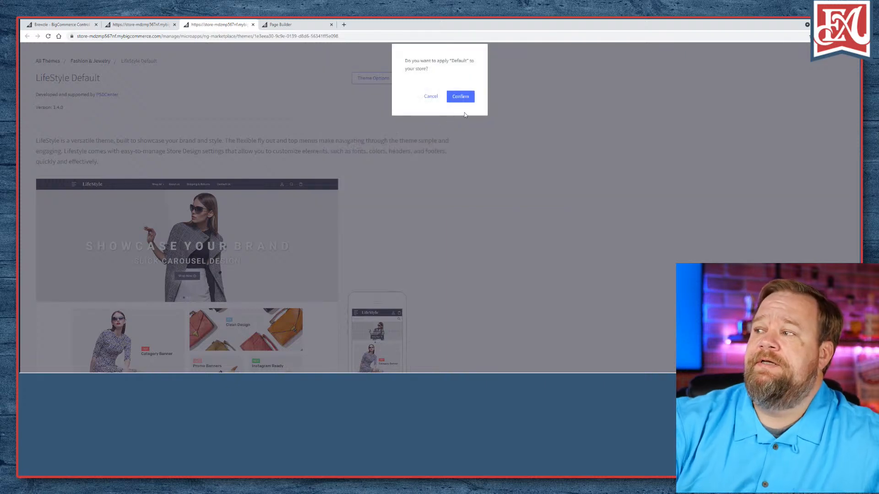
pyautogui.click(455, 98)
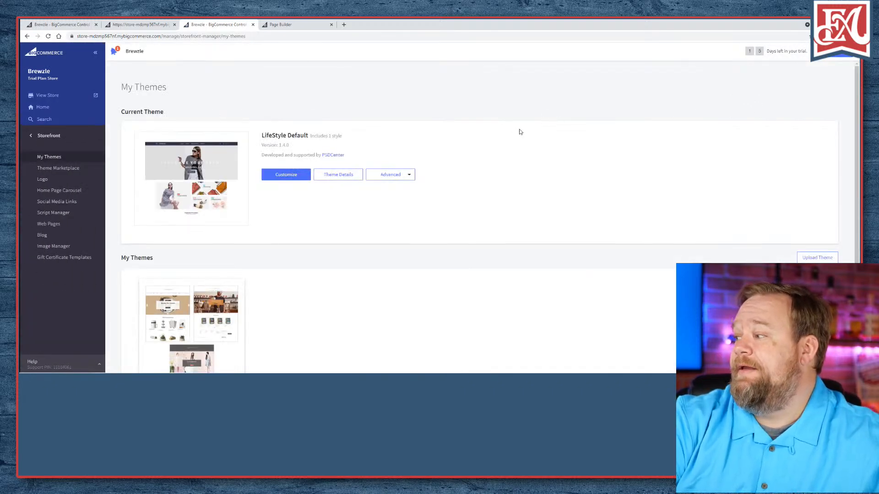
pyautogui.click(392, 174)
pyautogui.click(392, 174)
pyautogui.scroll(-1, 253, 118)
pyautogui.scroll(1, 255, 117)
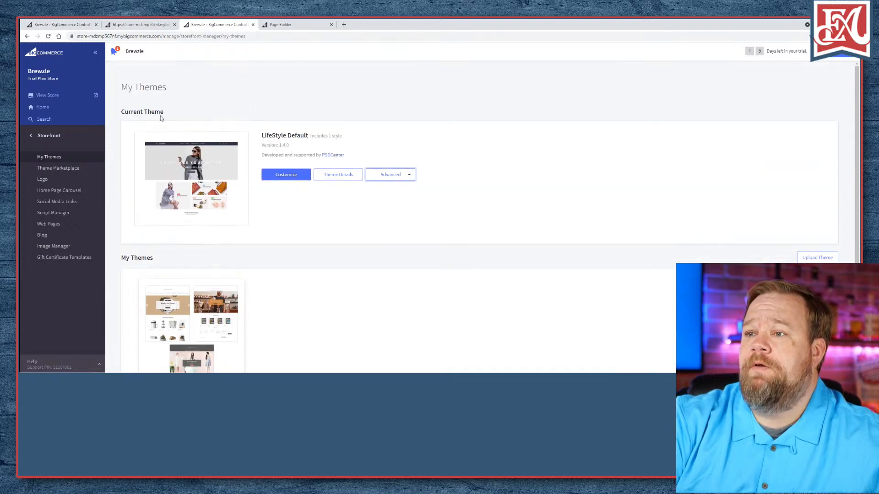
# - View the storefront with the applied theme and open the Able Brewing System product page from the homepage
pyautogui.click(54, 96)
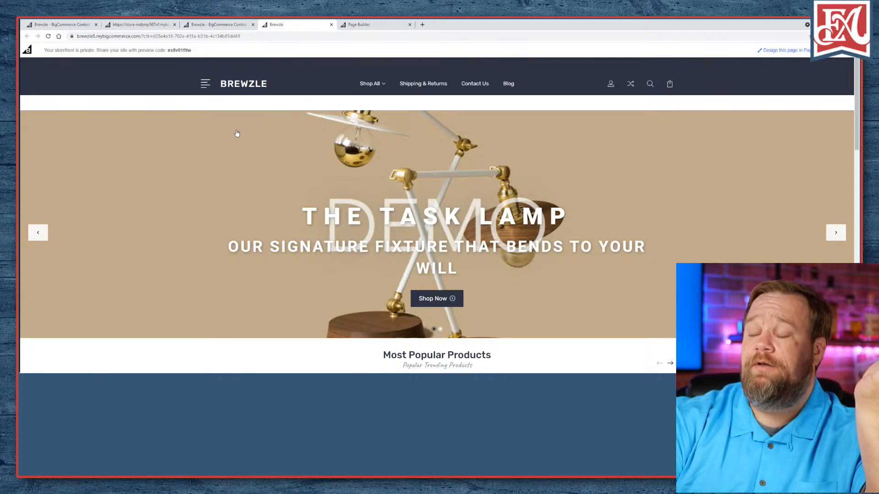
pyautogui.scroll(-10, 238, 132)
pyautogui.scroll(5, 237, 134)
pyautogui.scroll(-2, 240, 138)
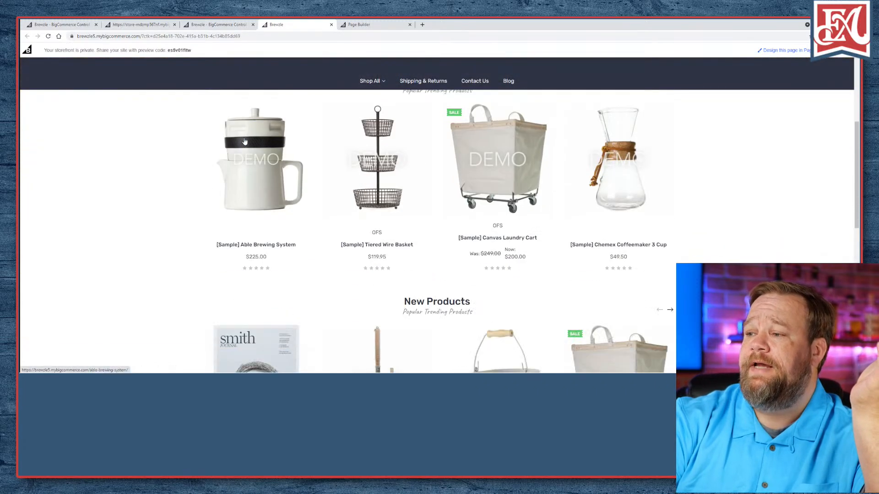
pyautogui.click(256, 244)
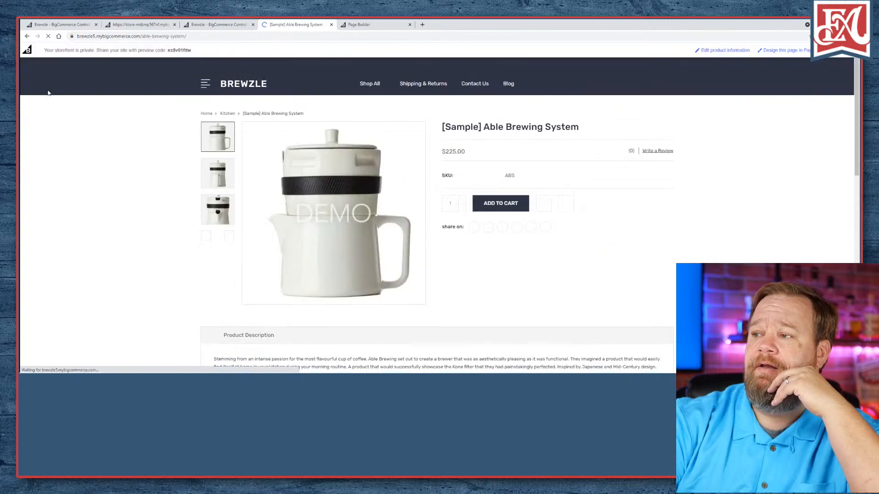
# - Return to the storefront homepage and examine its header, hero carousel, Most Popular Products and New Products sections
pyautogui.click(246, 89)
pyautogui.scroll(-5, 270, 141)
pyautogui.scroll(5, 271, 143)
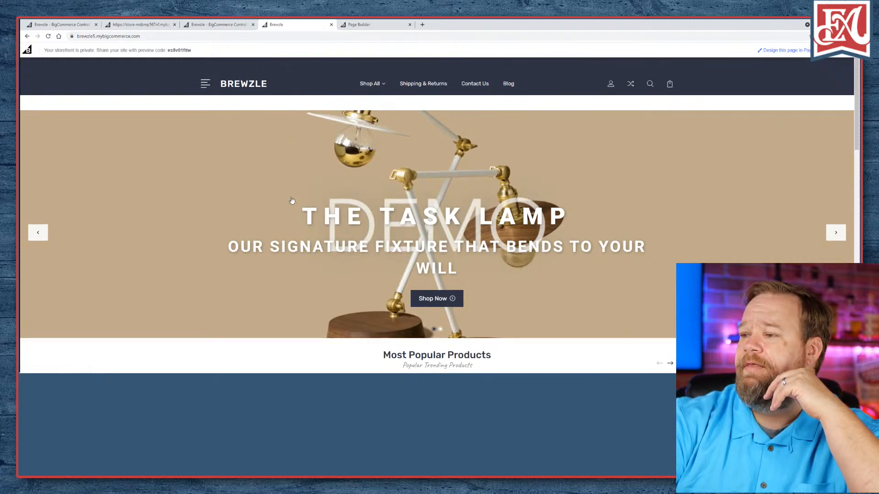
pyautogui.scroll(-5, 290, 201)
pyautogui.scroll(5, 290, 202)
pyautogui.scroll(-4, 293, 203)
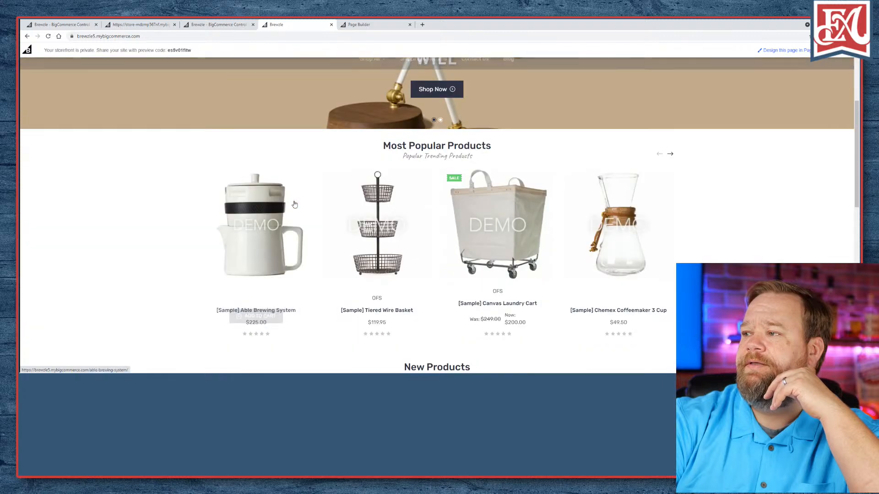
pyautogui.scroll(-4, 308, 136)
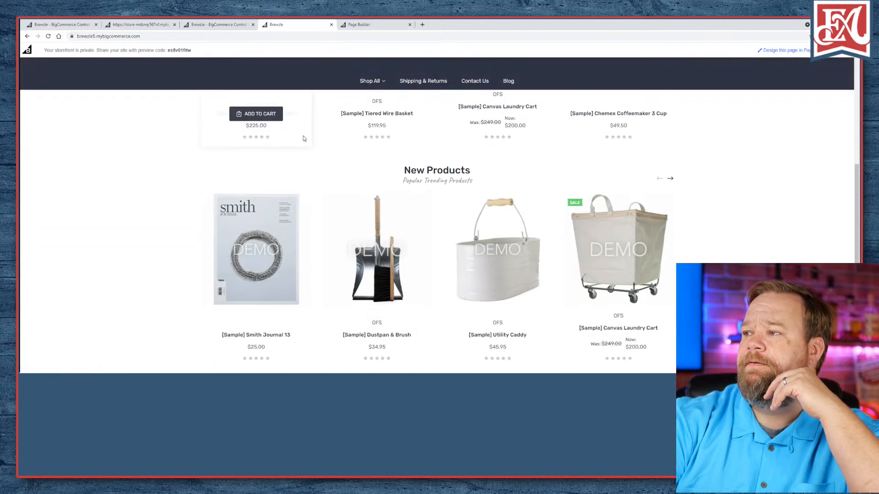
pyautogui.scroll(10, 222, 144)
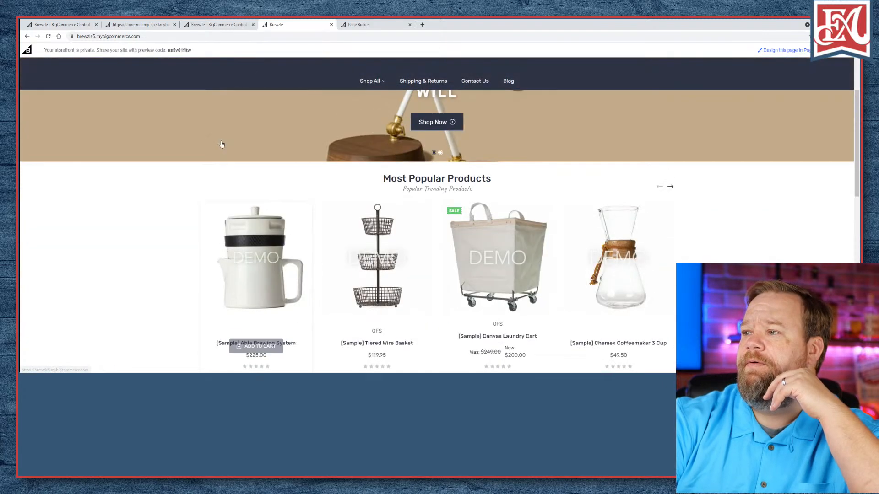
pyautogui.scroll(-4, 222, 144)
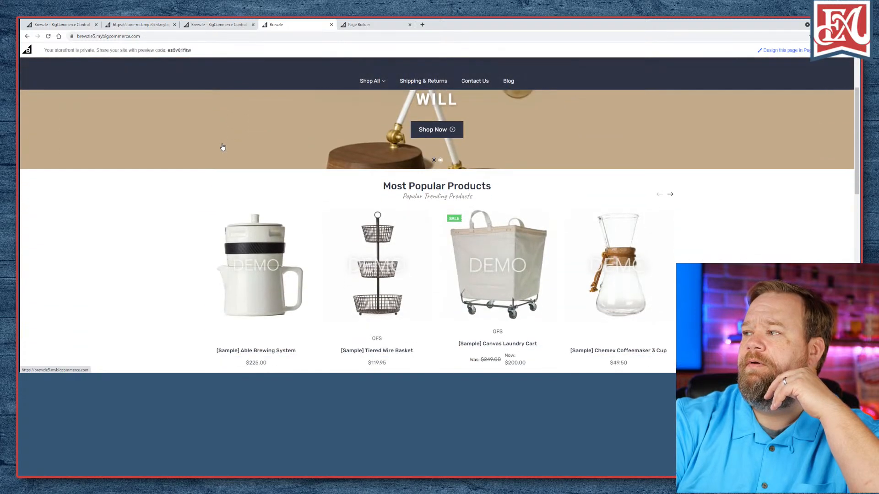
pyautogui.scroll(4, 223, 145)
pyautogui.scroll(-6, 223, 144)
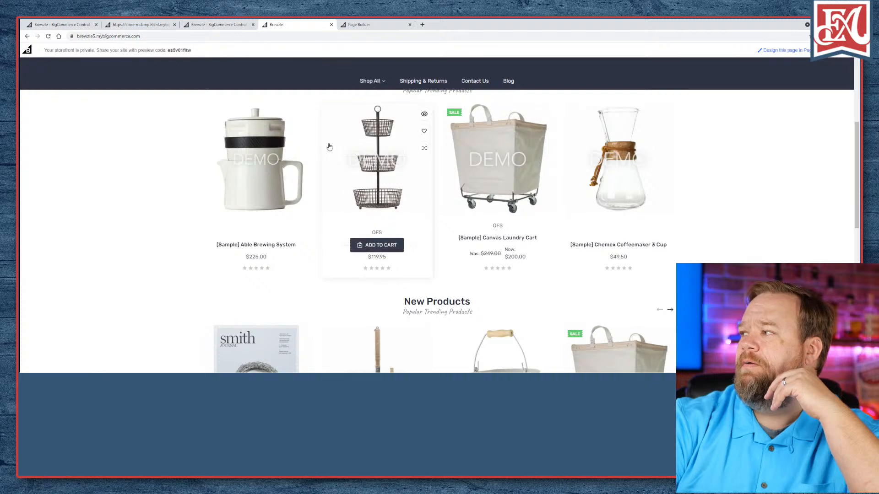
pyautogui.scroll(3, 329, 146)
pyautogui.scroll(-5, 329, 146)
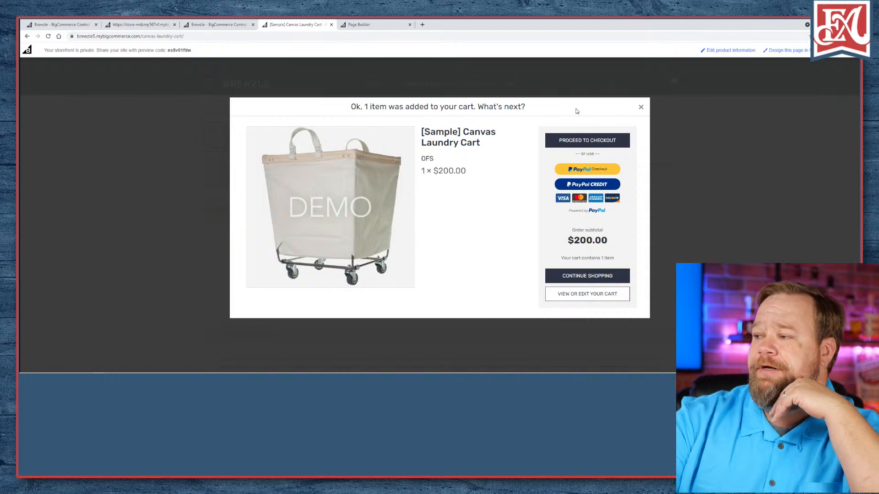
# - Dismiss the added-to-cart popup and examine the Canvas Laundry Cart page's product details, description and related products
pyautogui.click(641, 106)
pyautogui.scroll(-10, 110, 131)
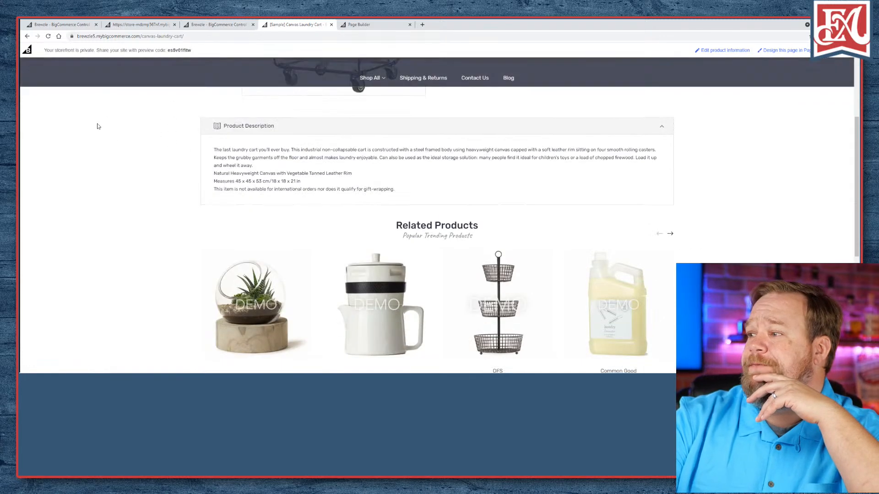
pyautogui.scroll(6, 98, 151)
pyautogui.scroll(5, 107, 152)
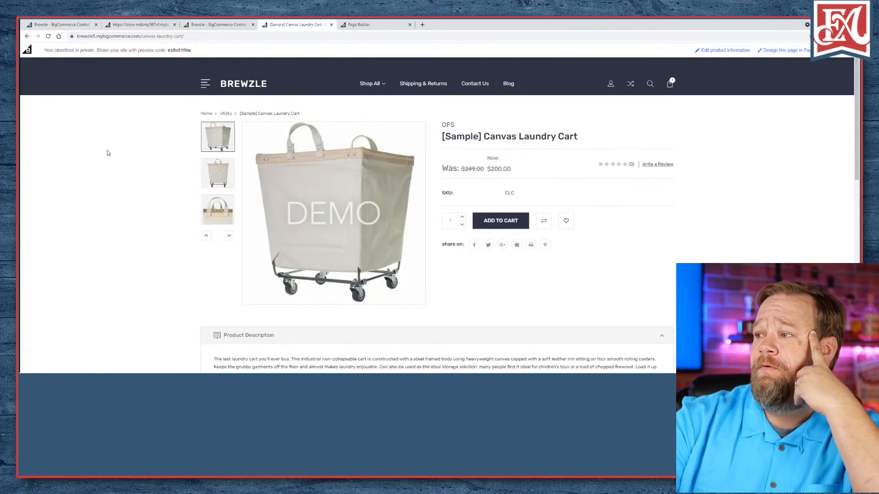
pyautogui.scroll(-9, 108, 153)
pyautogui.scroll(3, 108, 147)
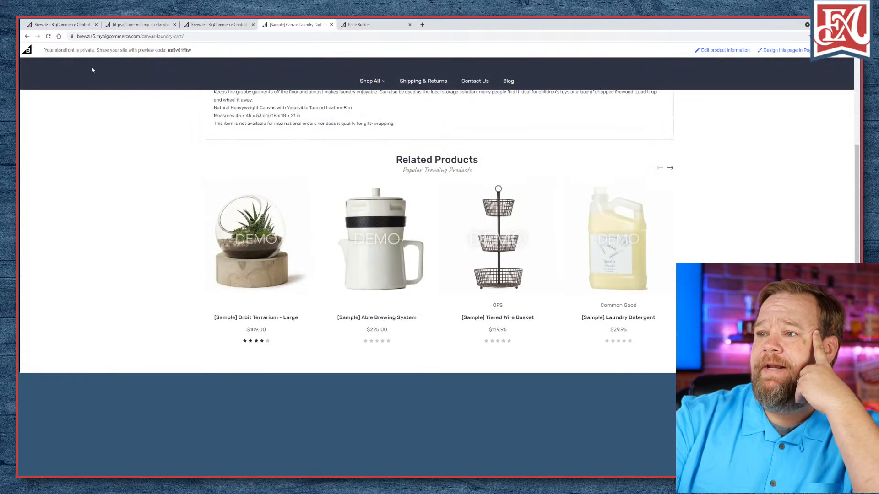
# - Return to the theme marketplace, browse page 8 and open the Hero theme next to Hero Clean in a separate tab
pyautogui.click(61, 25)
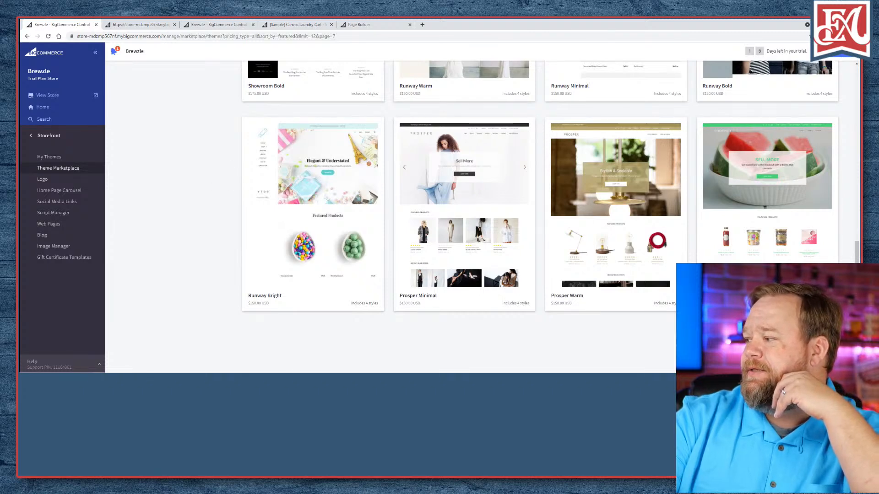
pyautogui.click(540, 329)
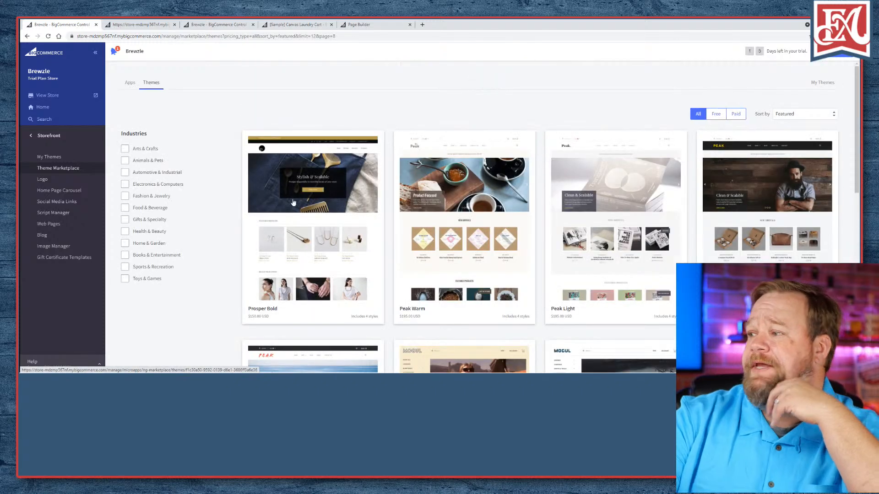
pyautogui.scroll(-3, 293, 202)
pyautogui.scroll(1, 291, 199)
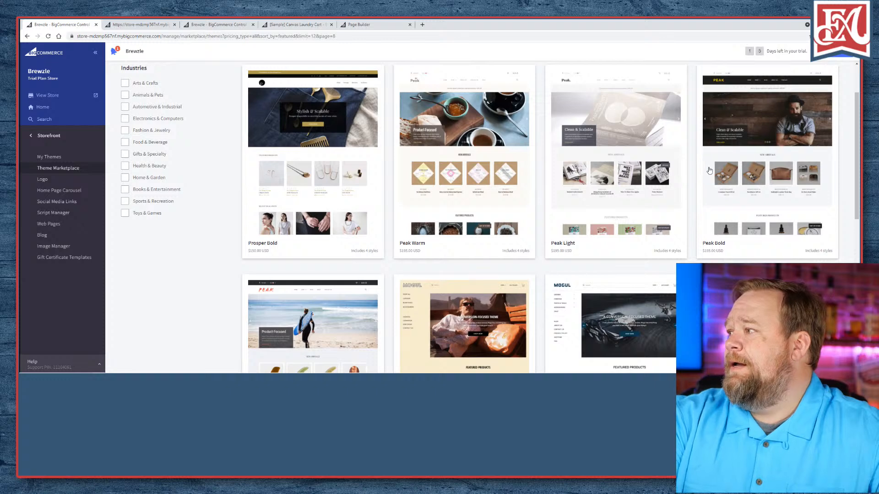
pyautogui.scroll(-3, 320, 174)
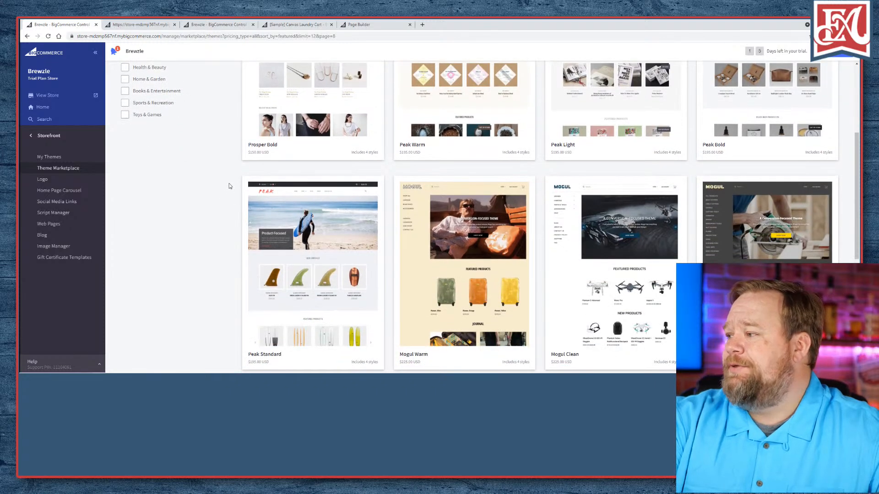
pyautogui.scroll(-3, 233, 188)
pyautogui.scroll(3, 233, 186)
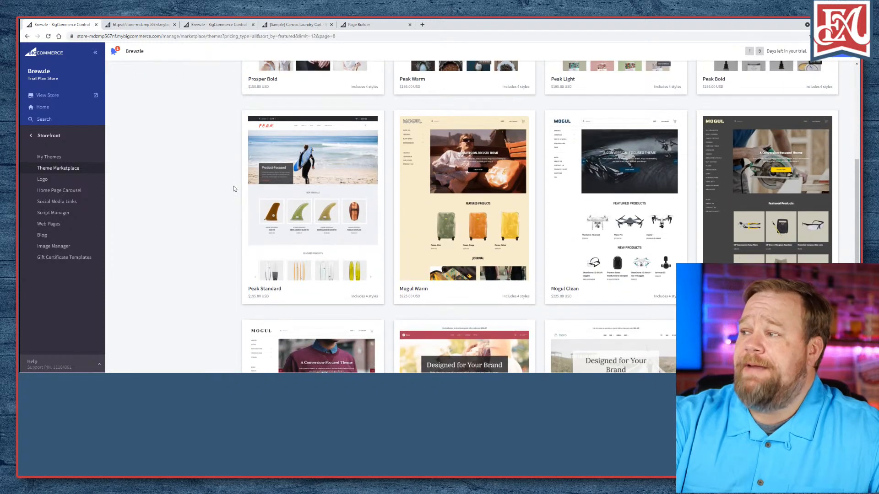
pyautogui.scroll(-4, 236, 188)
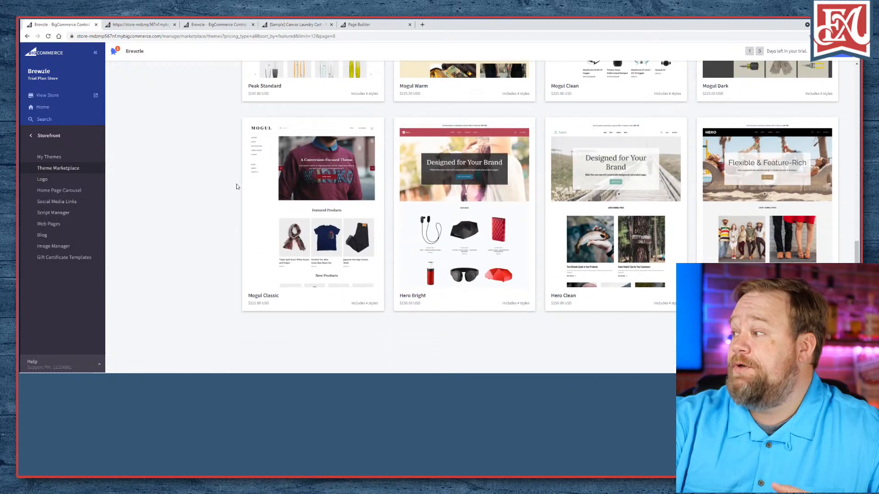
pyautogui.rightClick(731, 137)
pyautogui.click(741, 145)
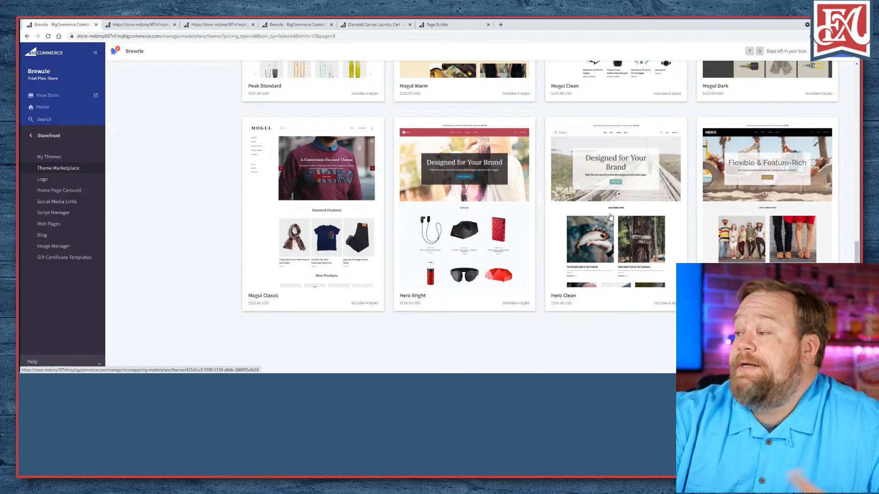
# - Examine the themes on marketplace pages 9 and 10, including the Foundry, Fortune, Exhibit, Chelsea, Capacity and Brixton designs
pyautogui.click(830, 333)
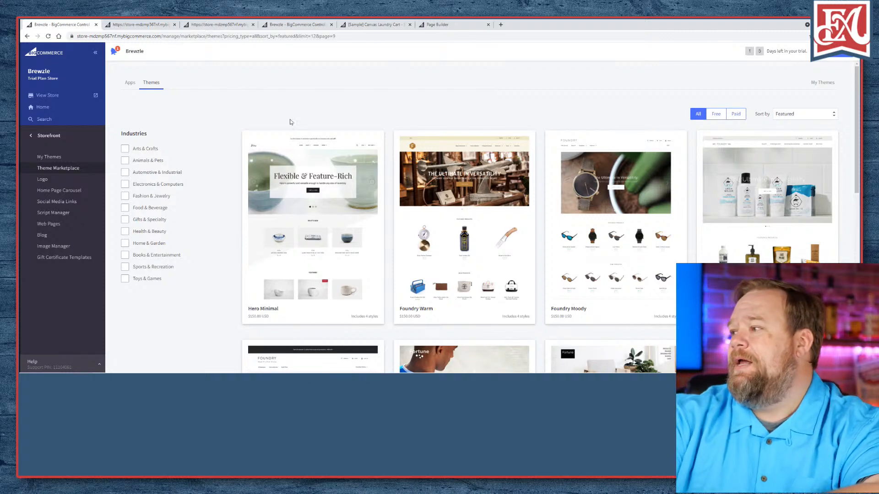
pyautogui.scroll(-2, 297, 114)
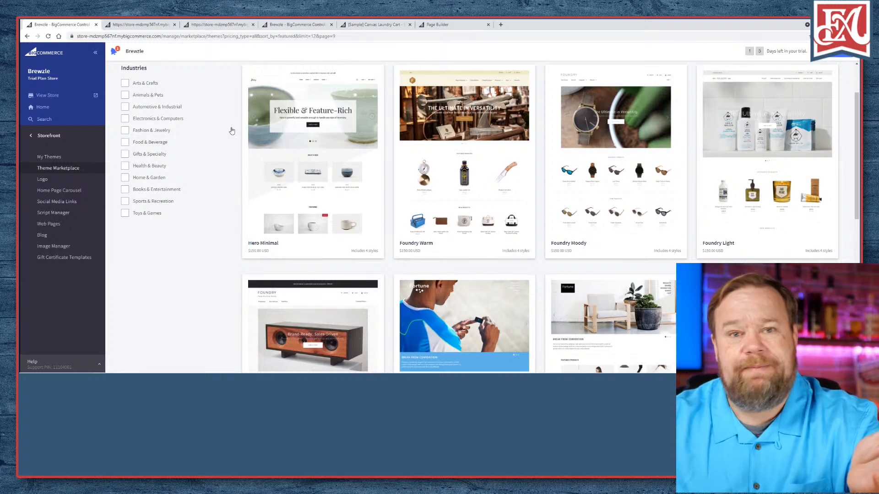
pyautogui.scroll(-3, 229, 133)
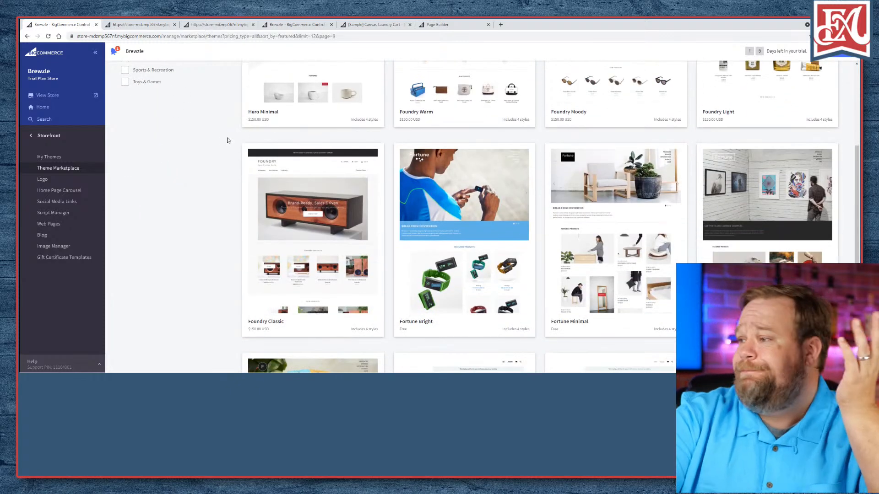
pyautogui.scroll(-1, 226, 140)
pyautogui.scroll(-2, 236, 146)
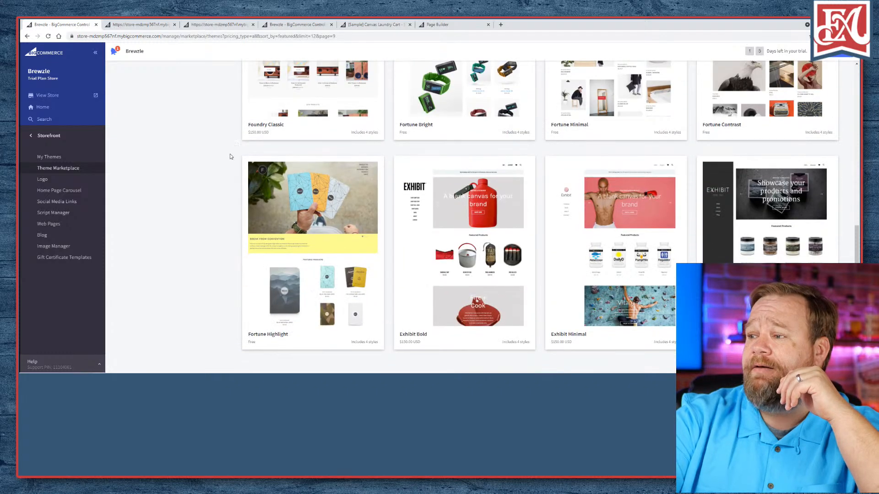
pyautogui.scroll(-1, 238, 155)
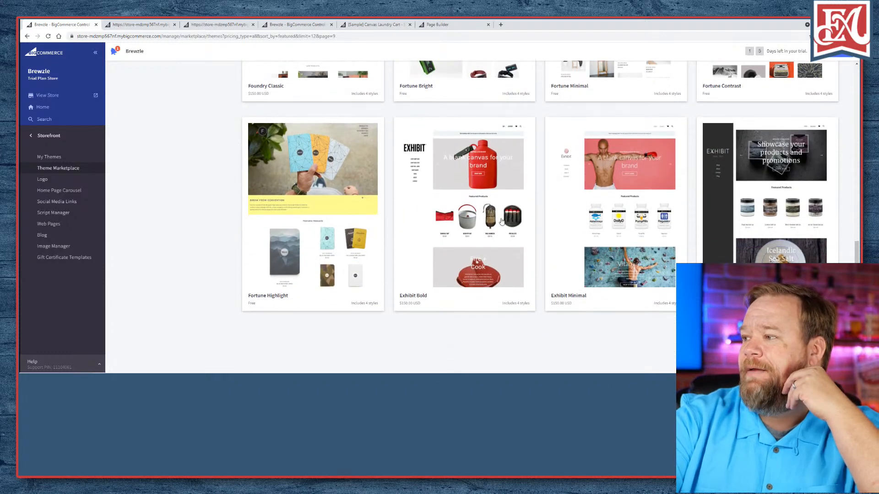
pyautogui.click(830, 331)
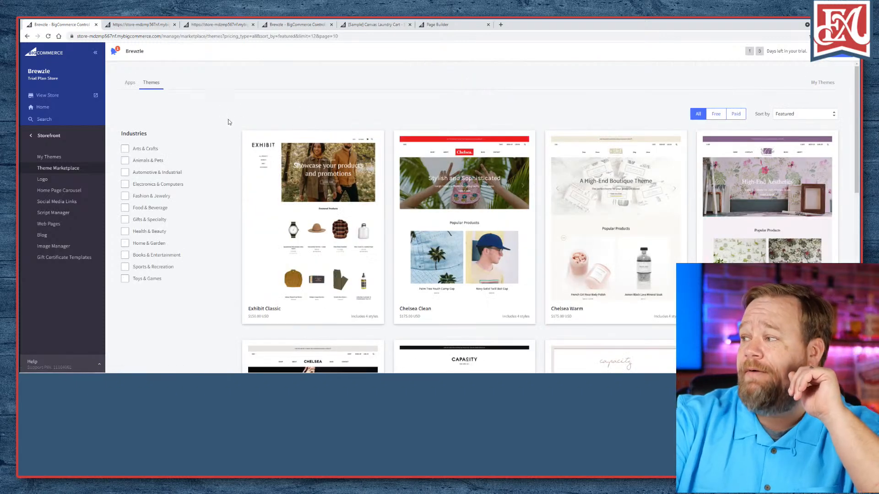
pyautogui.scroll(-4, 233, 121)
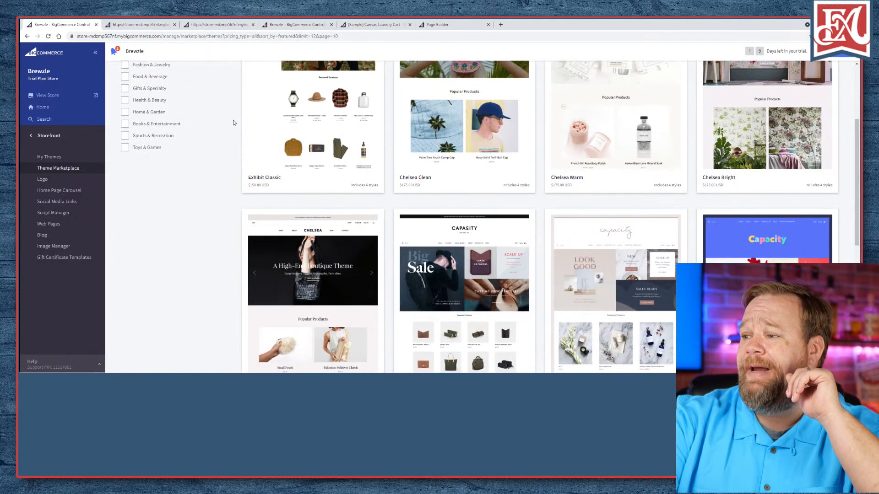
pyautogui.scroll(-4, 232, 123)
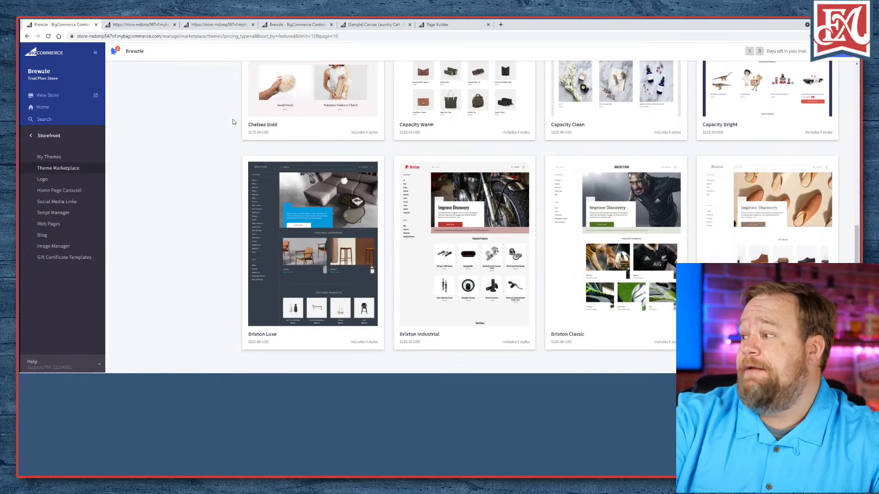
pyautogui.scroll(-1, 234, 124)
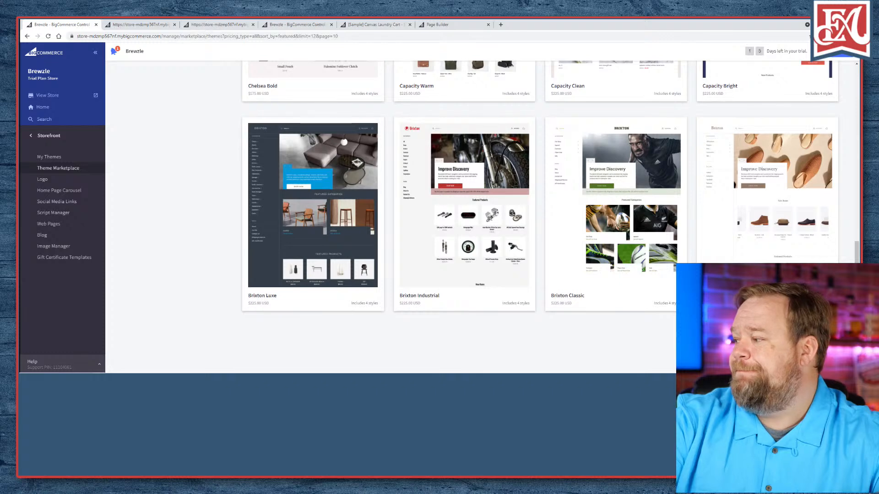
# - Go to page 11 of the theme marketplace and open Atelier Classic and Atelier Bright in separate tabs
pyautogui.click(829, 331)
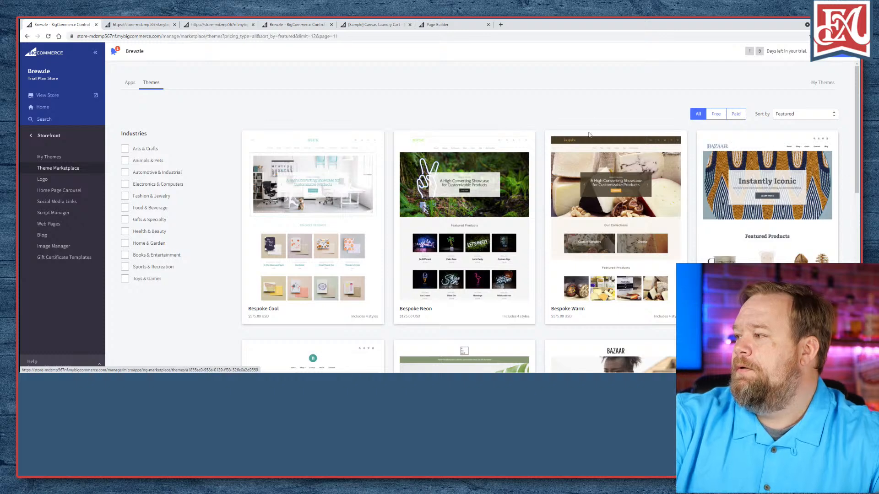
pyautogui.scroll(-4, 559, 198)
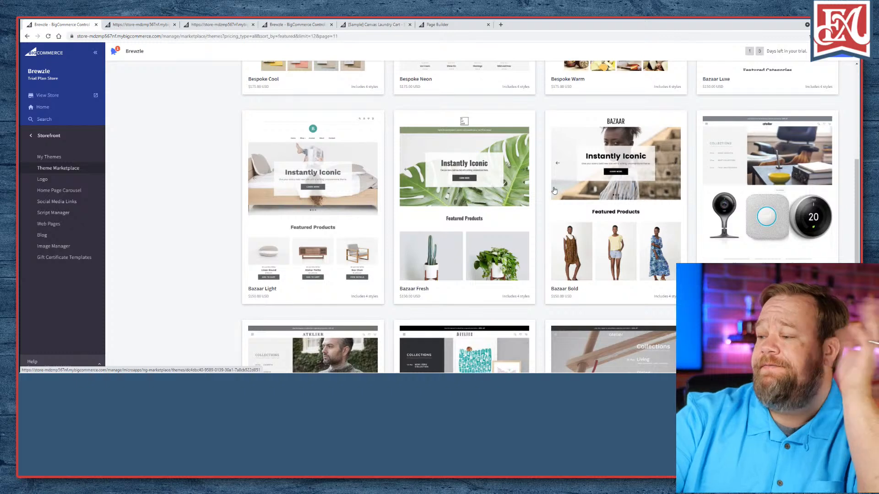
pyautogui.scroll(-3, 544, 194)
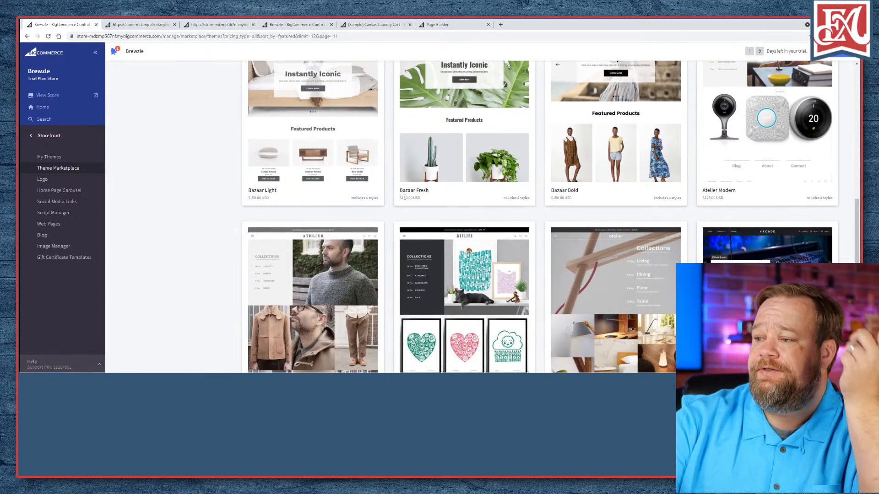
pyautogui.rightClick(316, 248)
pyautogui.click(325, 252)
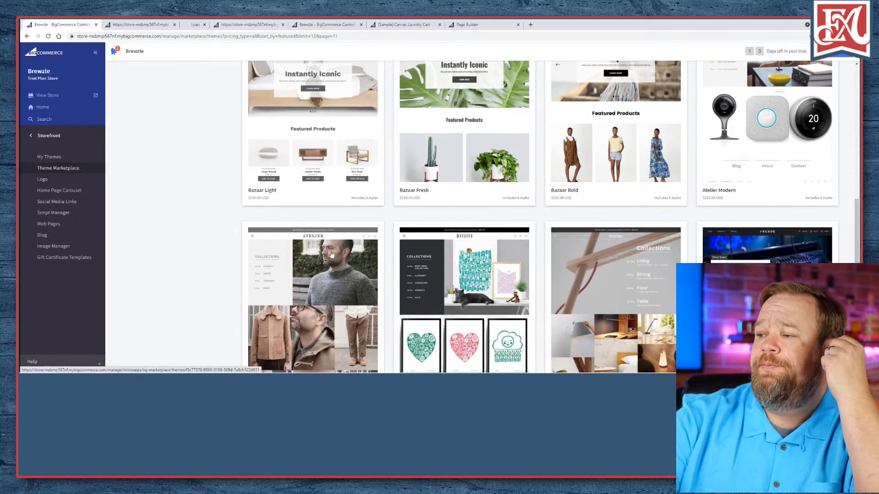
pyautogui.rightClick(429, 247)
pyautogui.click(448, 250)
# - Go to page 12 of the theme marketplace and open the Arcade Bright theme in a separate tab
pyautogui.scroll(-2, 508, 256)
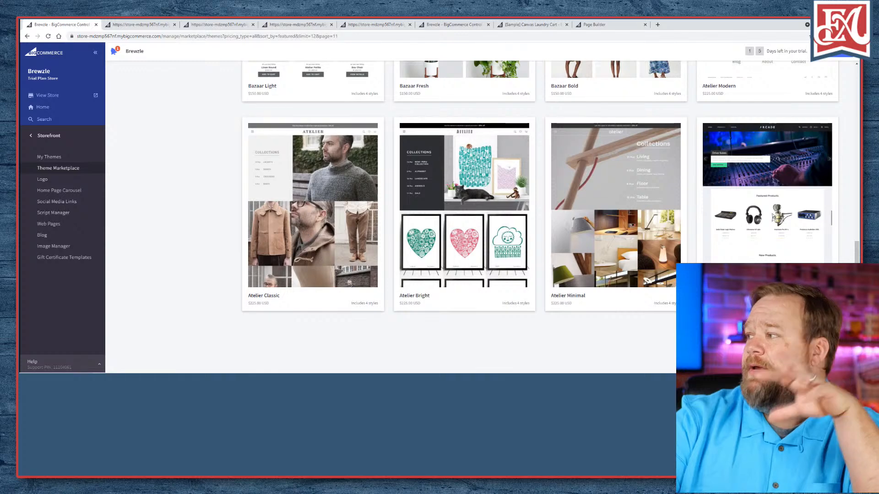
pyautogui.click(831, 327)
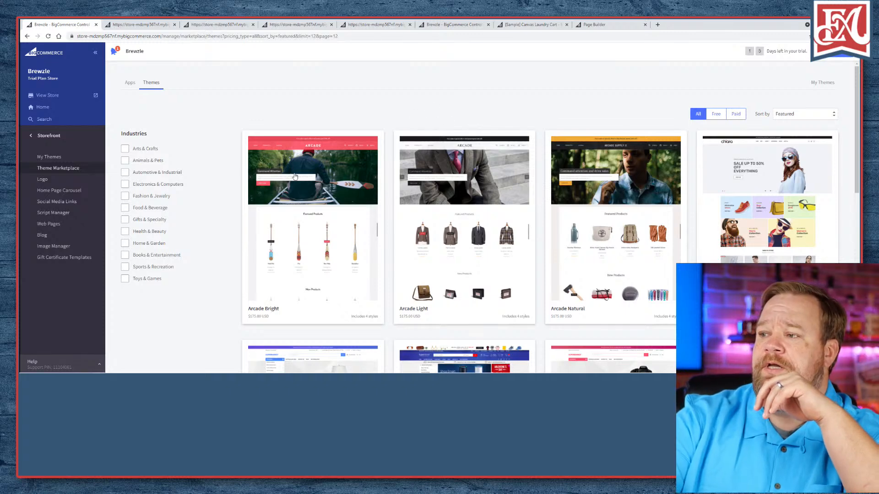
pyautogui.rightClick(305, 162)
pyautogui.click(319, 167)
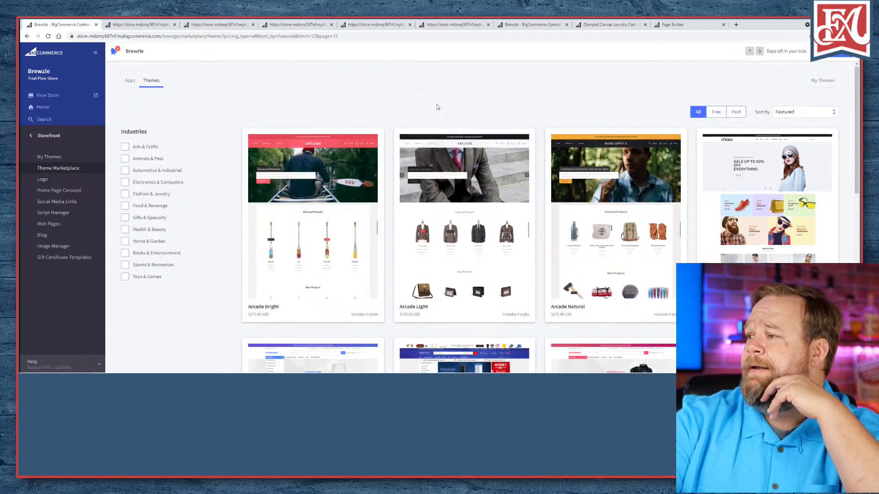
# - Examine the remaining themes on page 12 and those on page 13, from the Supermarket to the Portobello designs
pyautogui.scroll(-5, 437, 124)
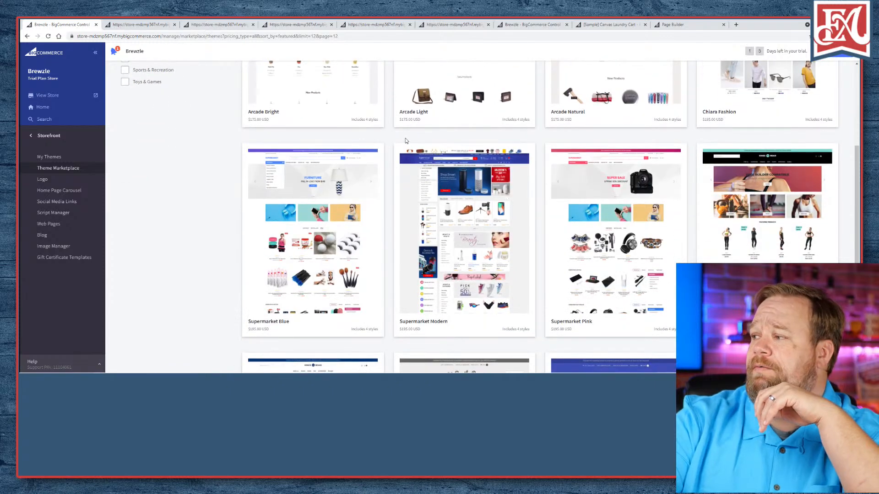
pyautogui.scroll(-5, 403, 156)
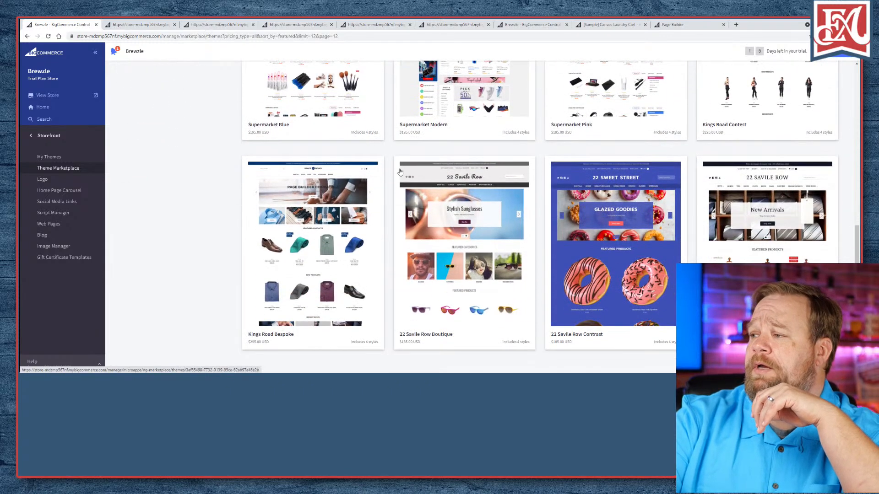
pyautogui.scroll(-1, 394, 175)
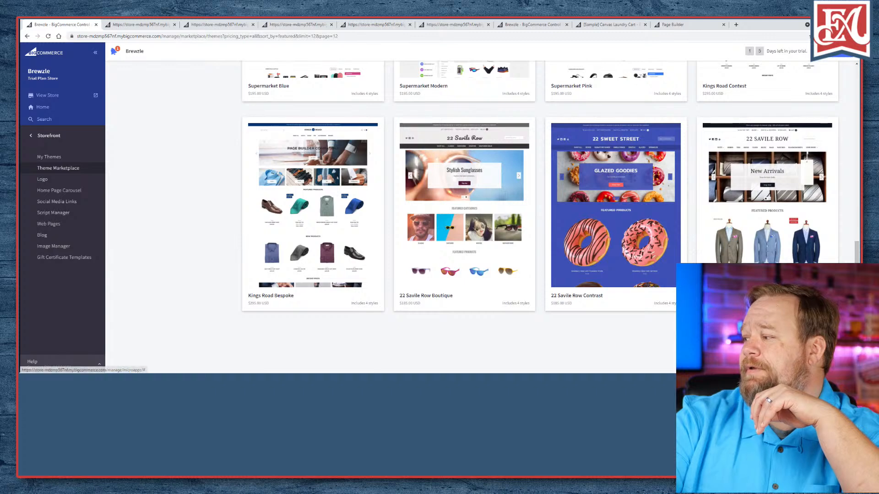
pyautogui.click(829, 335)
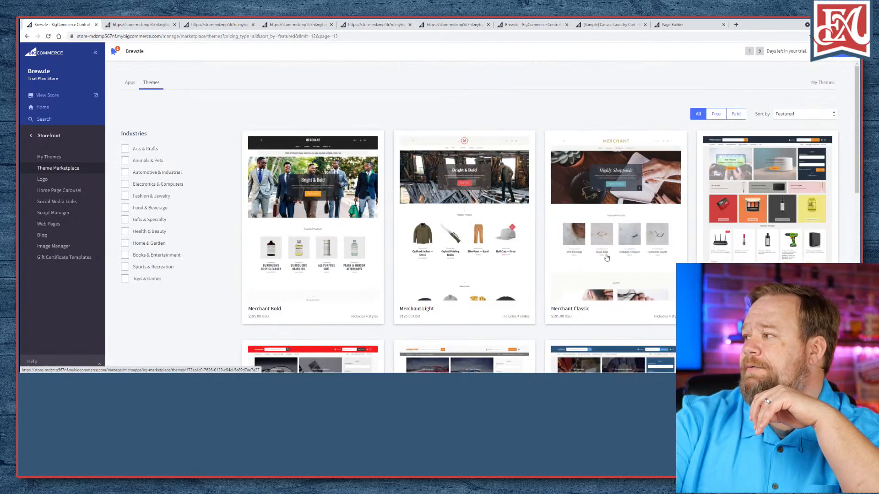
pyautogui.scroll(-1, 504, 225)
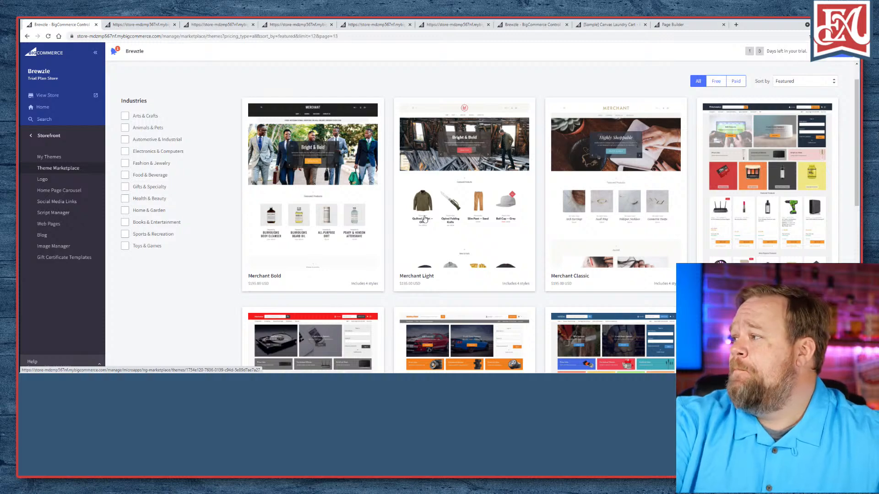
pyautogui.scroll(-3, 424, 221)
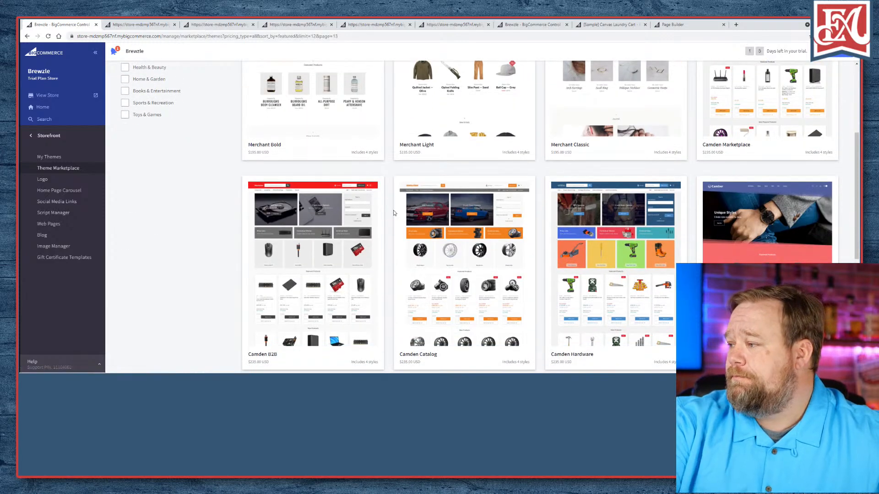
pyautogui.scroll(-5, 392, 212)
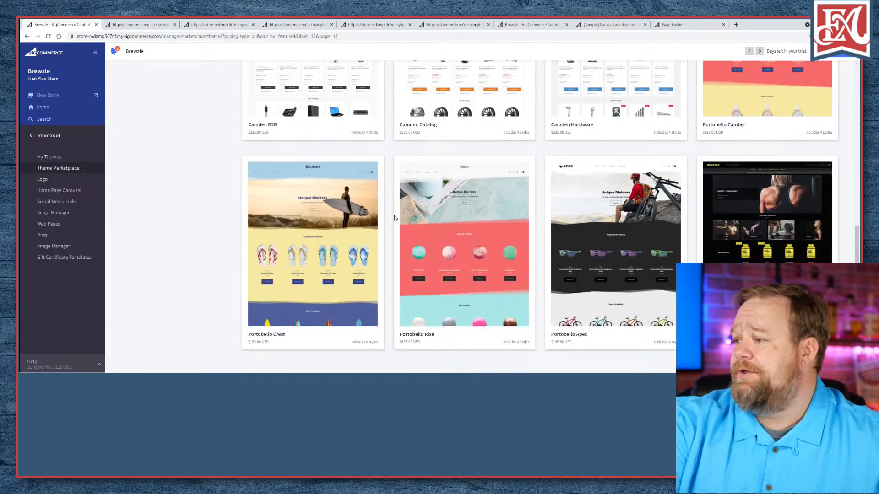
pyautogui.scroll(-1, 386, 220)
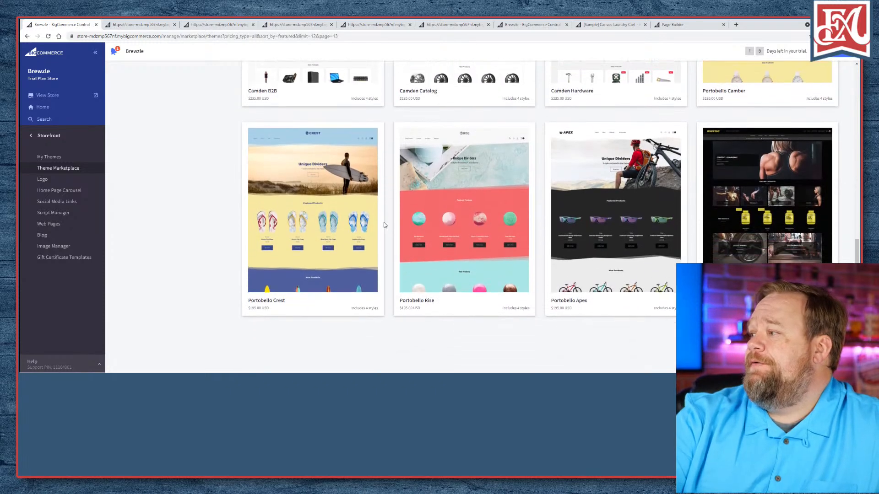
# - Go to page 14 of the theme marketplace, open Geneva Grey in a separate tab and continue through the page
pyautogui.click(829, 342)
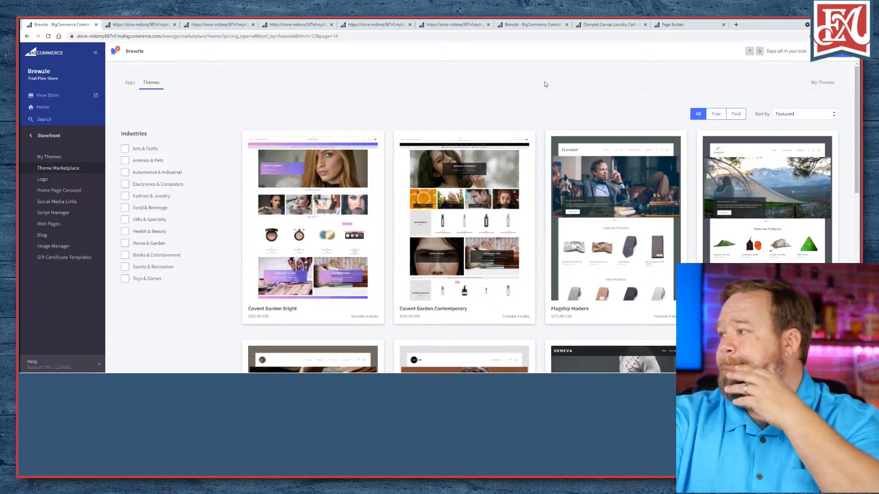
pyautogui.scroll(-6, 545, 87)
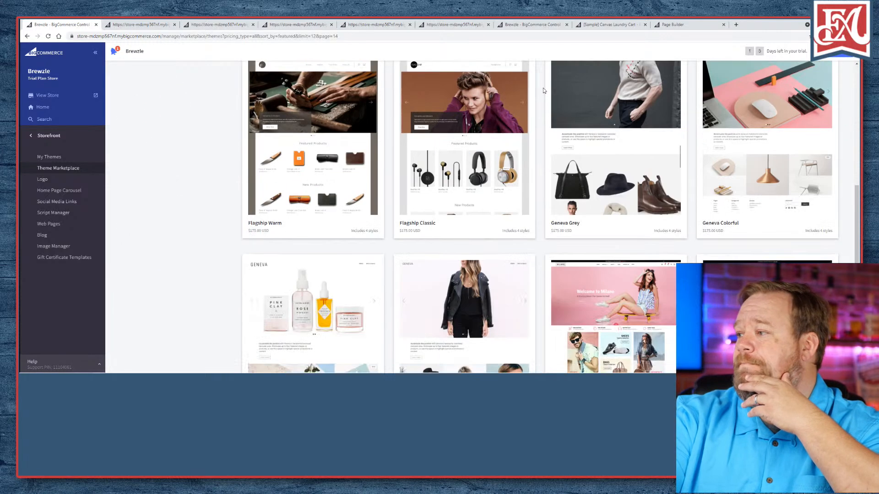
pyautogui.scroll(1, 547, 87)
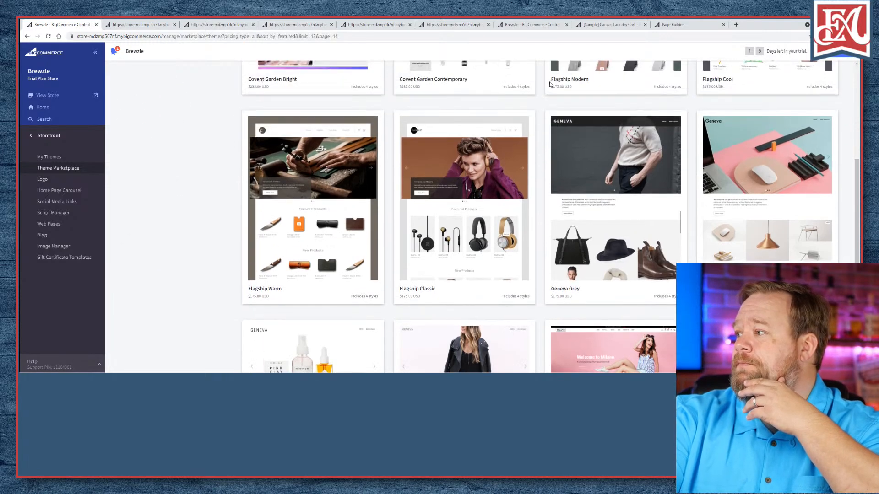
pyautogui.scroll(1, 550, 83)
pyautogui.rightClick(622, 160)
pyautogui.click(634, 167)
pyautogui.scroll(-3, 595, 177)
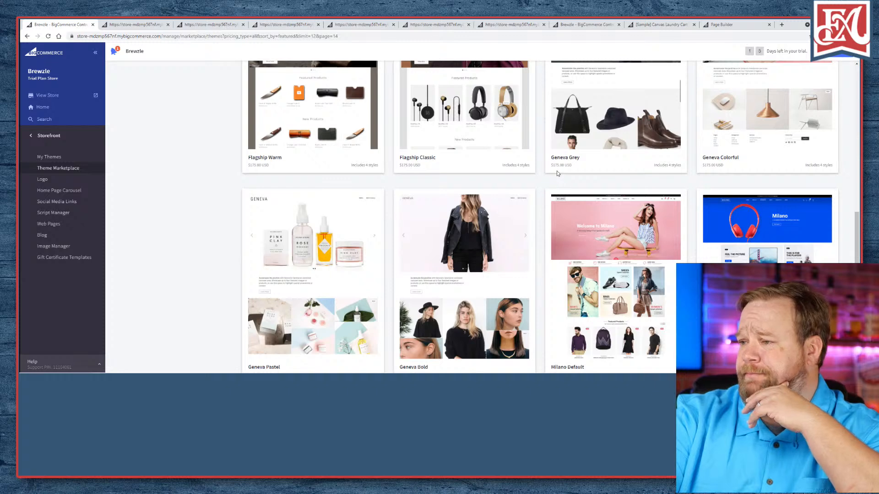
# - Compare the Flagship, Geneva and Milano theme designs on page 14 of the theme marketplace
pyautogui.scroll(3, 555, 176)
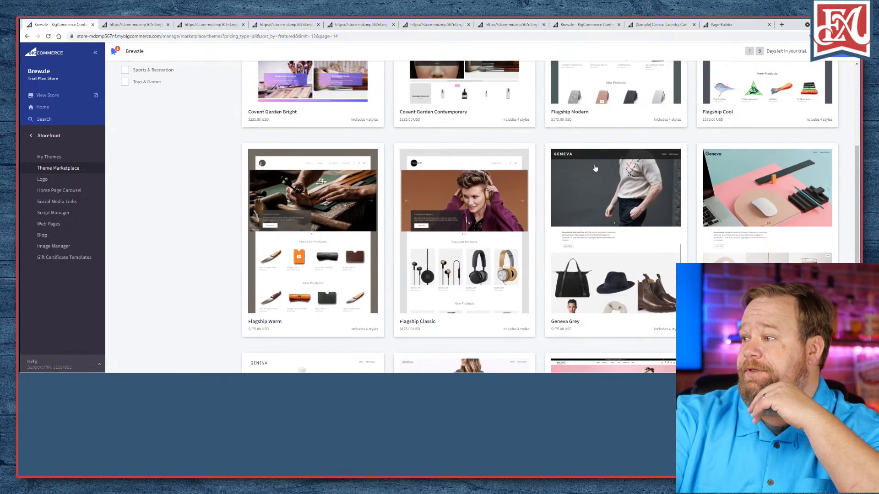
pyautogui.scroll(-3, 579, 207)
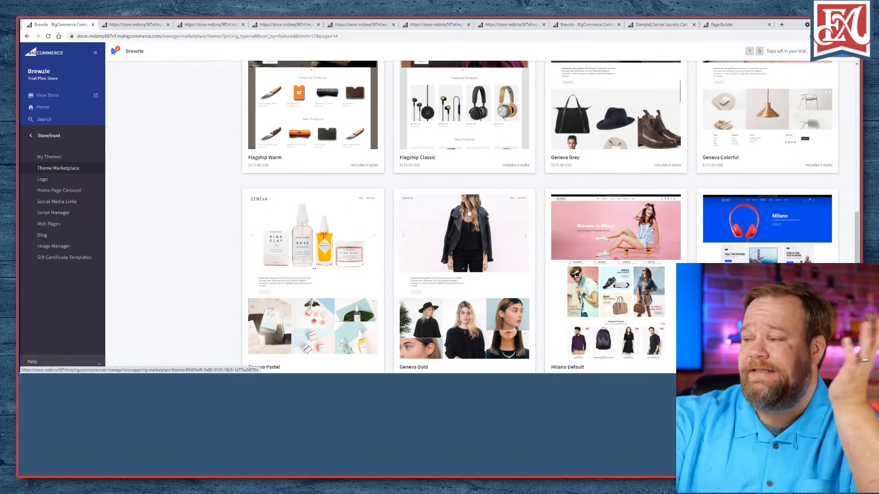
pyautogui.scroll(-1, 465, 214)
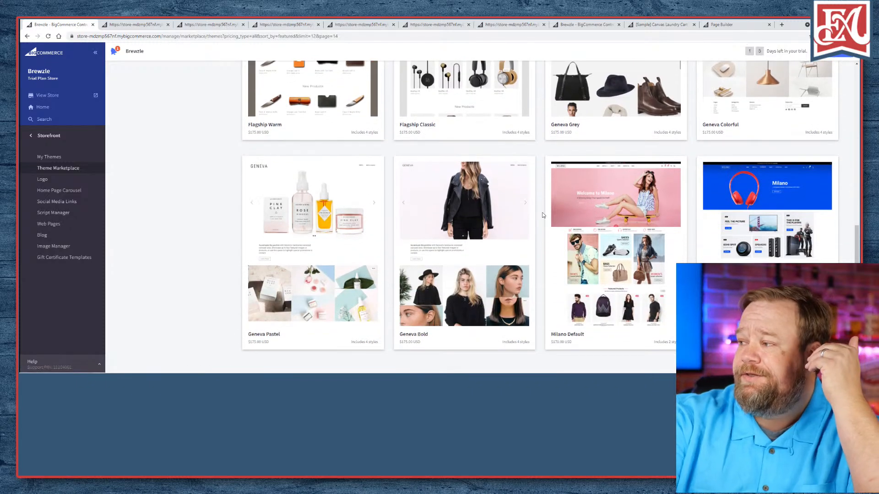
pyautogui.scroll(-1, 544, 213)
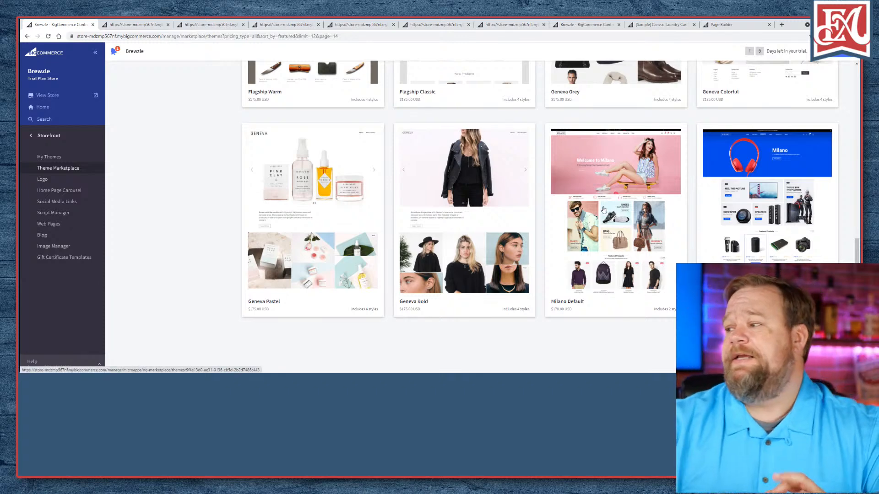
# - Switch to the Hero Warm theme page and review its description, preview images, included styles and feature list
pyautogui.click(135, 24)
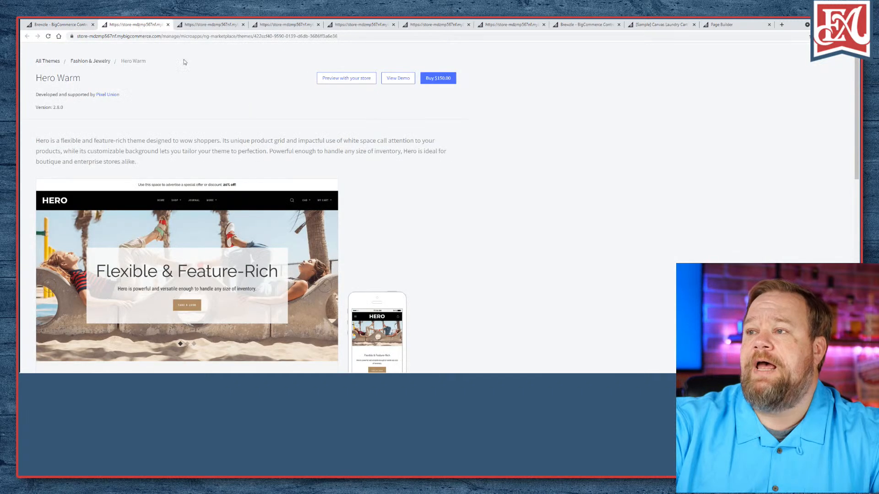
pyautogui.scroll(-2, 257, 113)
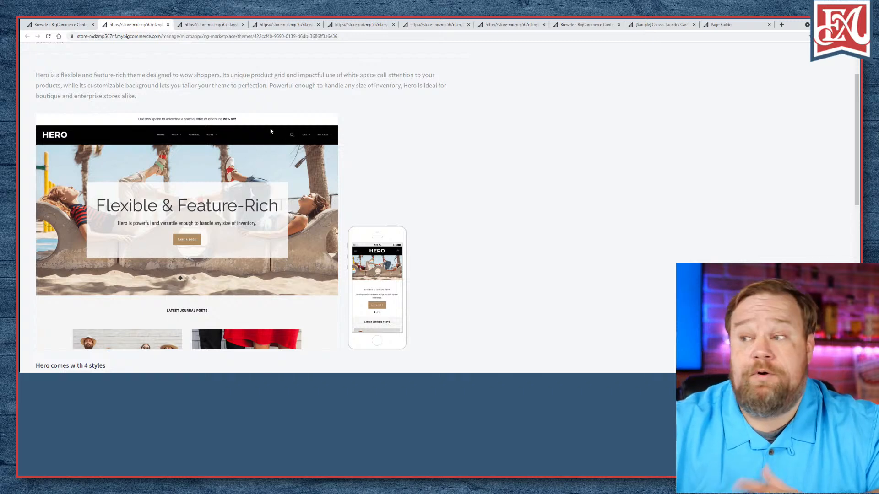
pyautogui.scroll(2, 252, 133)
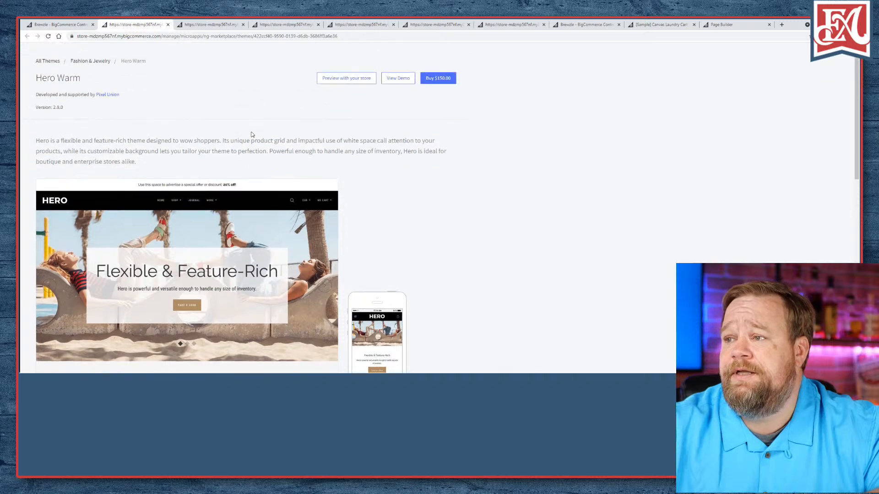
pyautogui.scroll(-6, 251, 134)
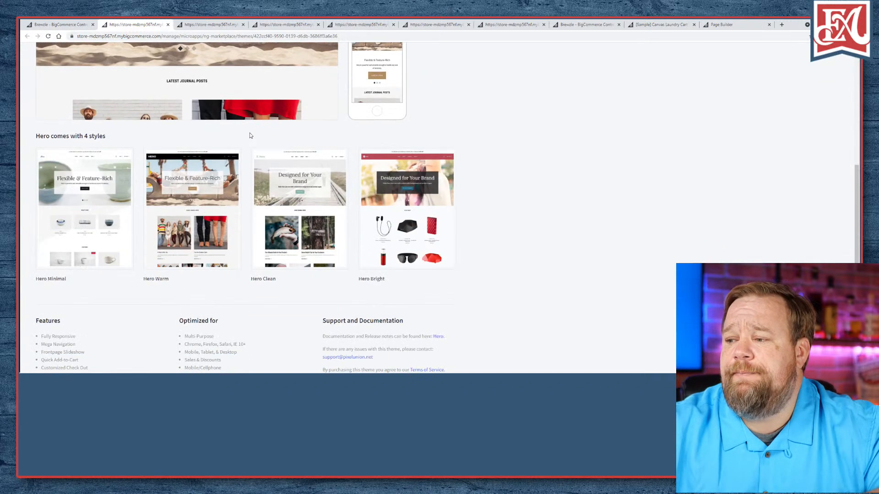
pyautogui.scroll(-3, 250, 136)
pyautogui.scroll(6, 250, 135)
pyautogui.scroll(3, 250, 136)
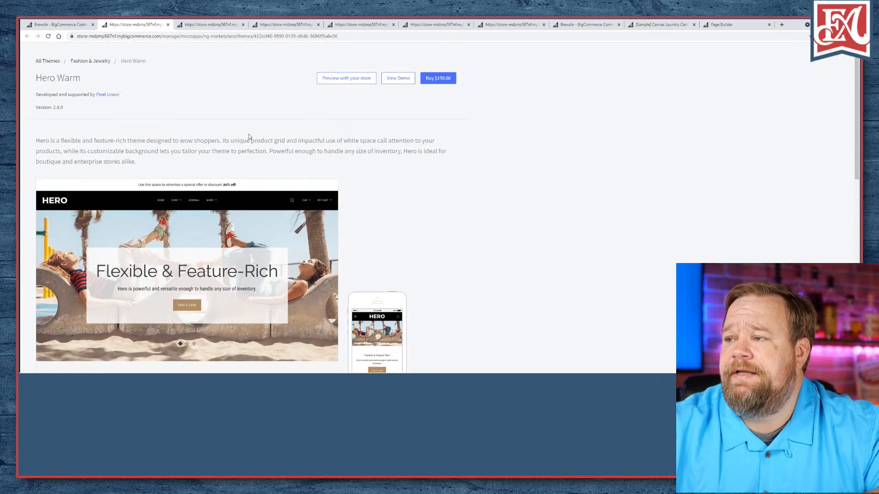
# - Open the Hero Warm demo store and examine its header navigation, search, cart and home page sections
pyautogui.click(399, 81)
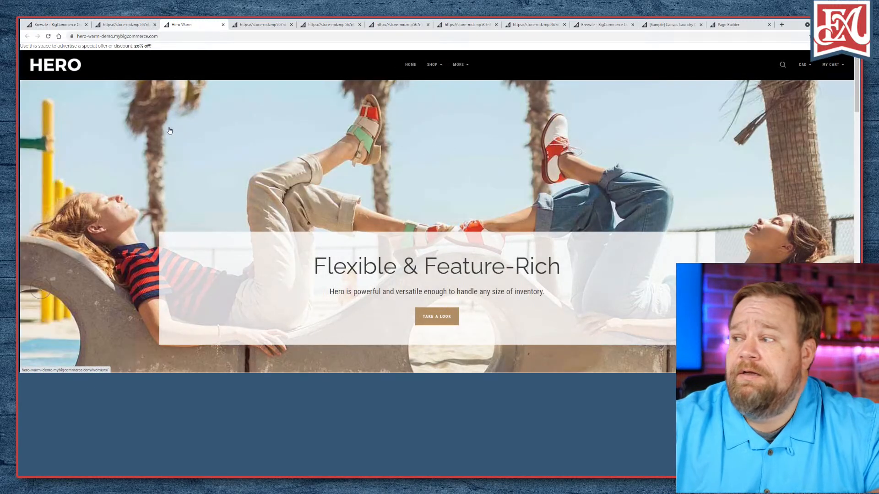
pyautogui.click(435, 67)
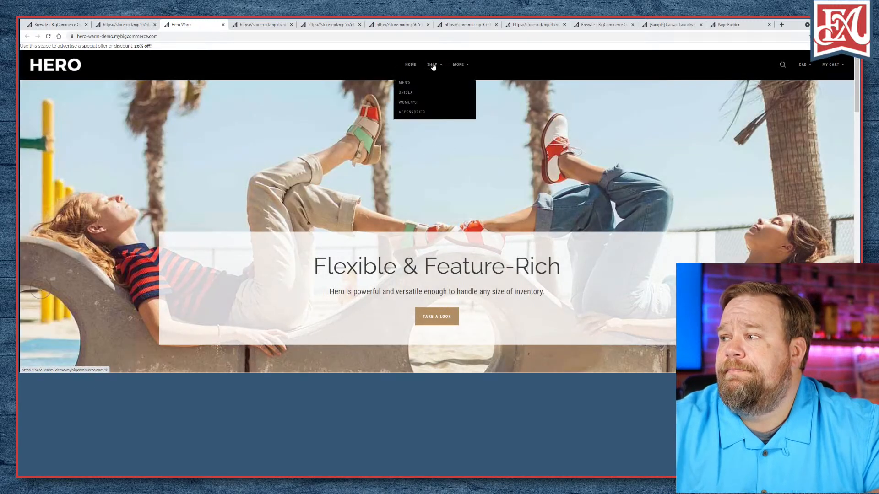
pyautogui.click(781, 65)
pyautogui.click(845, 59)
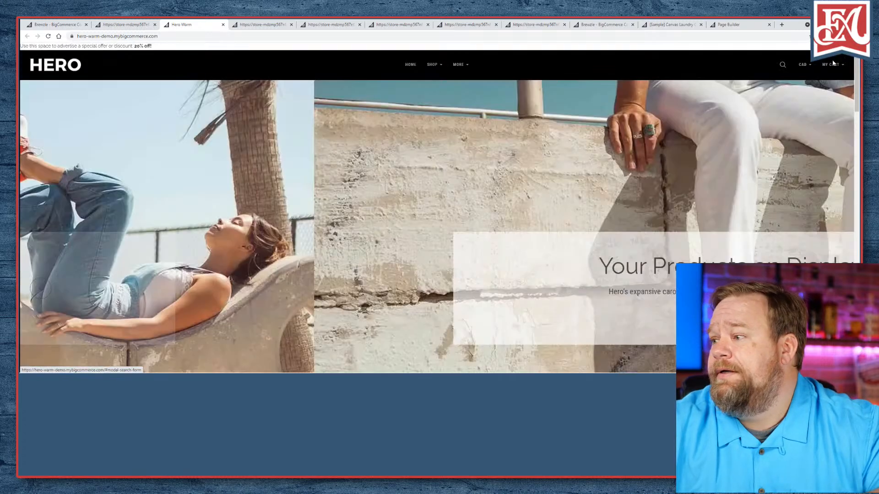
pyautogui.scroll(-10, 375, 205)
pyautogui.scroll(-2, 376, 206)
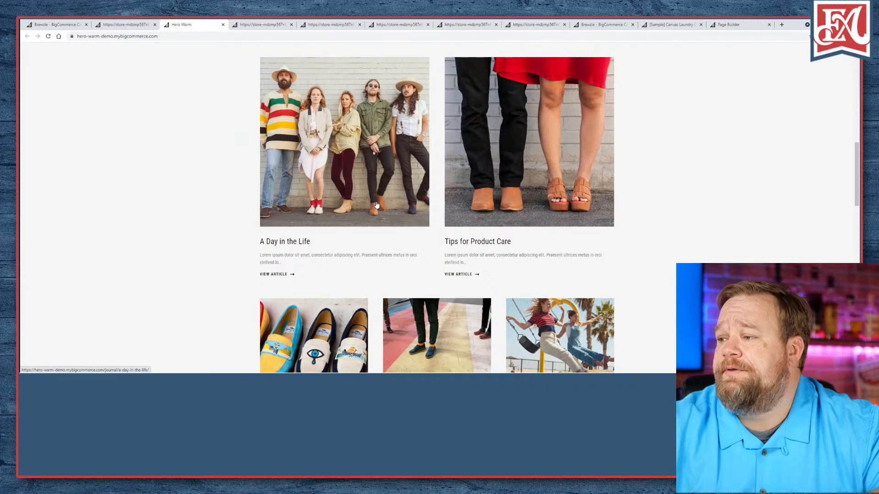
pyautogui.scroll(1, 377, 211)
pyautogui.scroll(10, 380, 216)
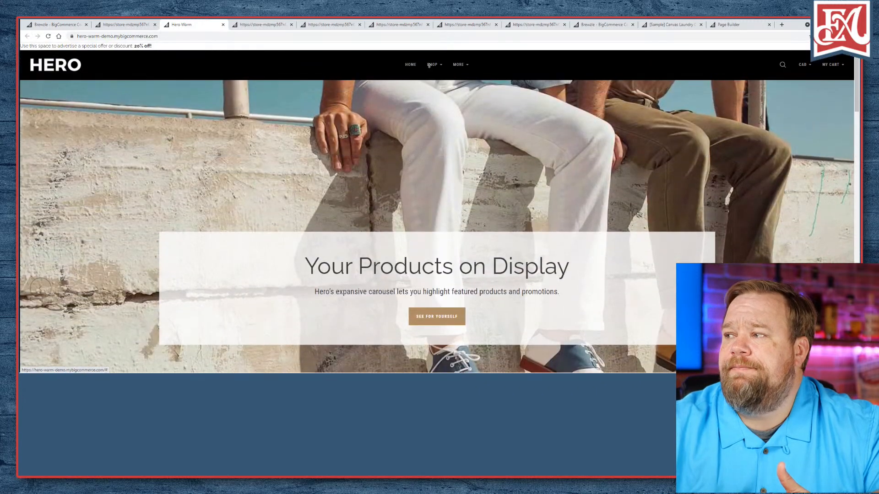
# - Open the Men's category in the Hero Warm demo and inspect the quick view and compare options on its products
pyautogui.moveTo(435, 64)
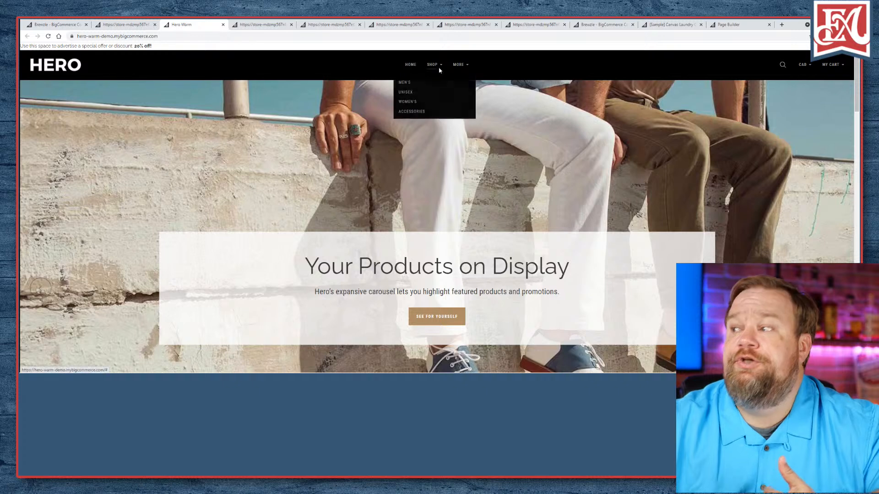
pyautogui.click(406, 83)
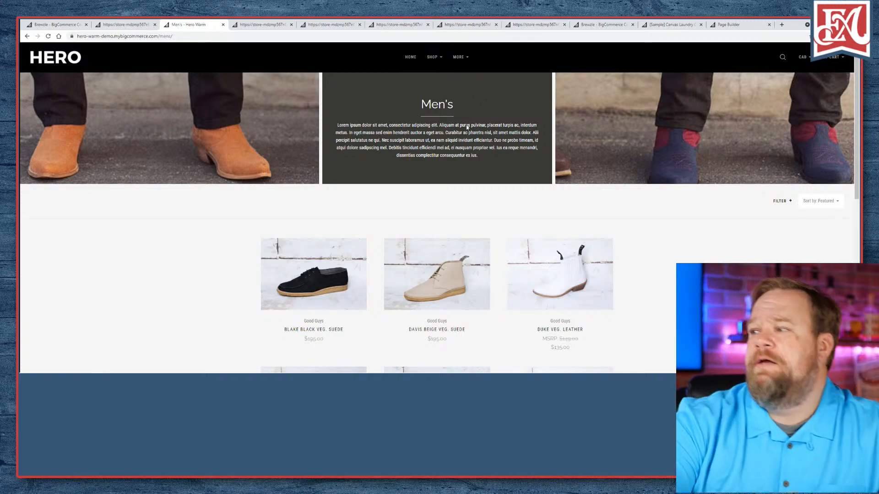
pyautogui.scroll(-3, 471, 154)
pyautogui.moveTo(348, 146)
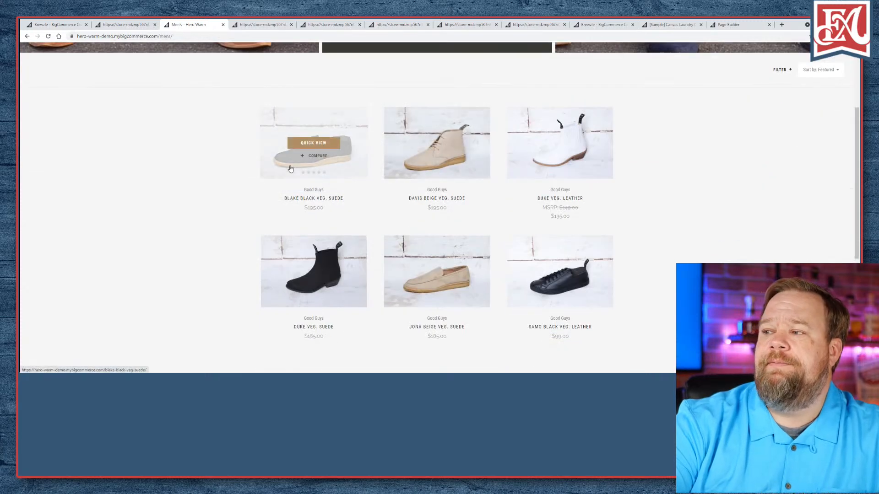
pyautogui.moveTo(574, 152)
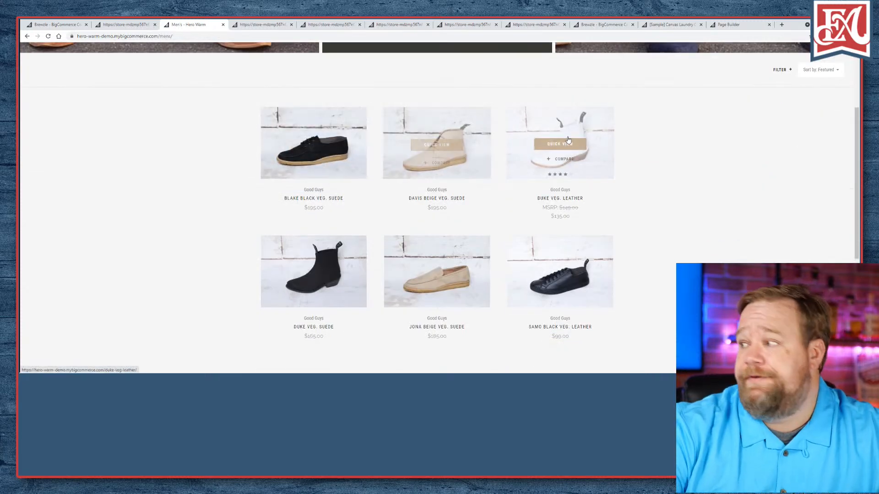
pyautogui.moveTo(316, 119)
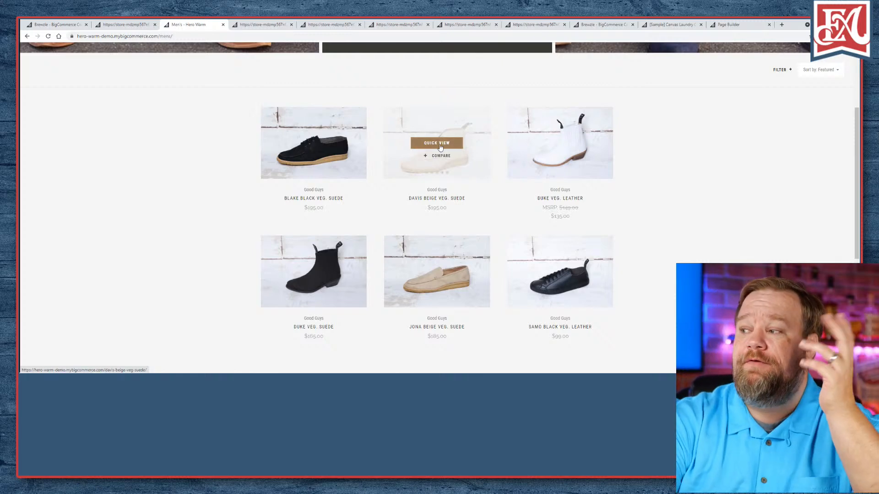
# - Look over the quick view of the Davis Beige Veg. Suede shoe and close it
pyautogui.click(428, 159)
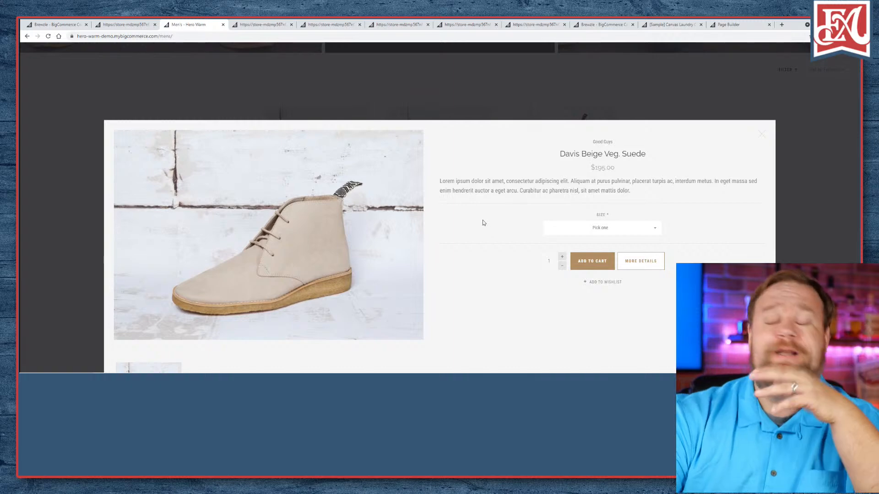
pyautogui.hotkey('ctrl', 'a')
pyautogui.click(452, 339)
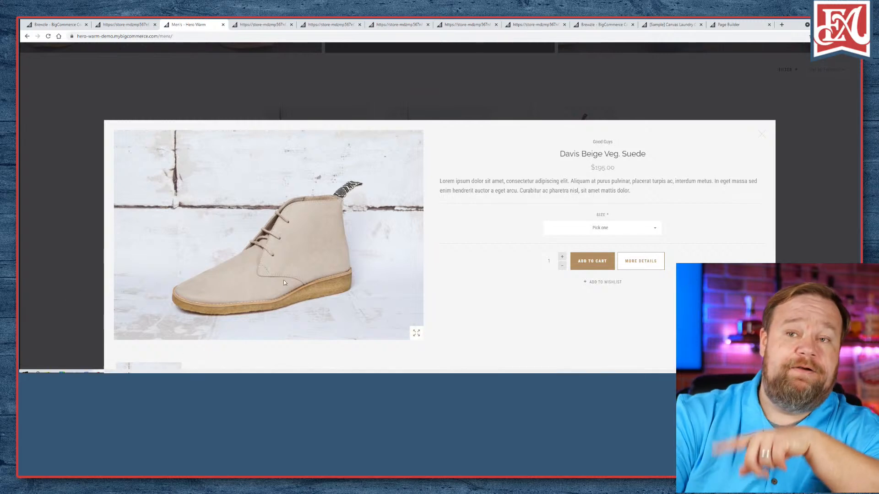
pyautogui.click(684, 100)
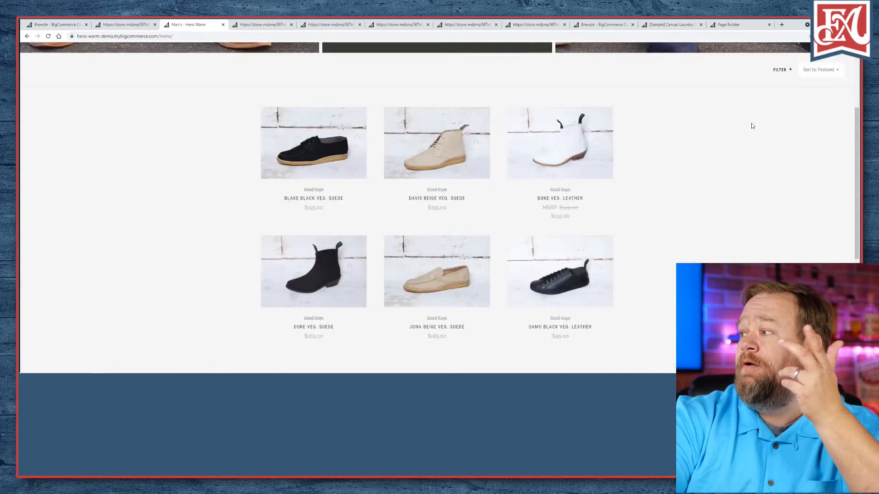
# - Close the Men's category demo, check the Hero Warm demo's home page once more, and close both the demo and theme page
pyautogui.click(223, 24)
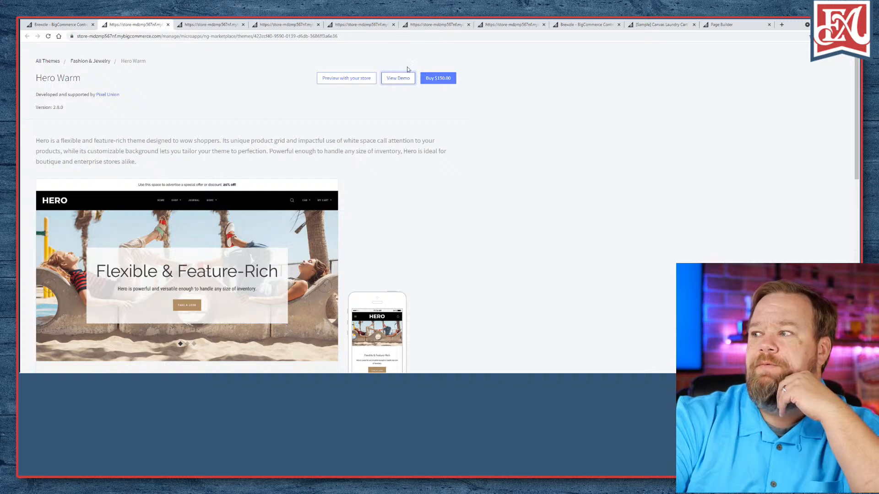
pyautogui.click(398, 78)
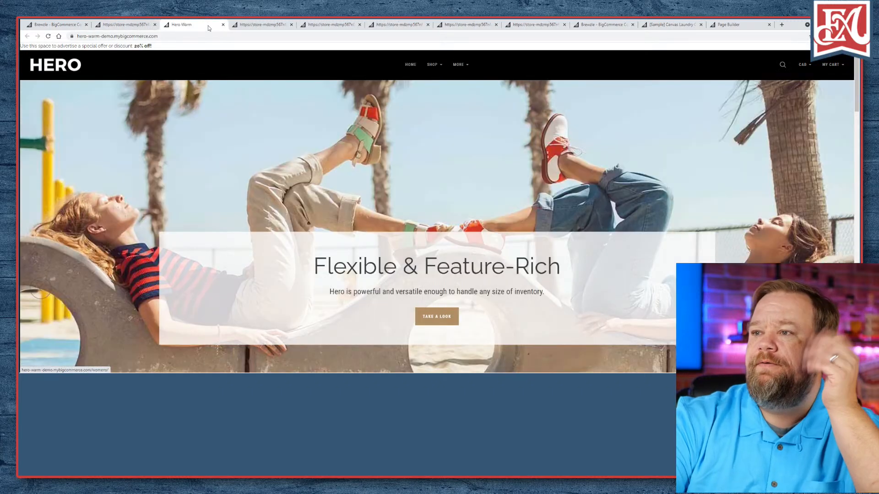
pyautogui.click(223, 24)
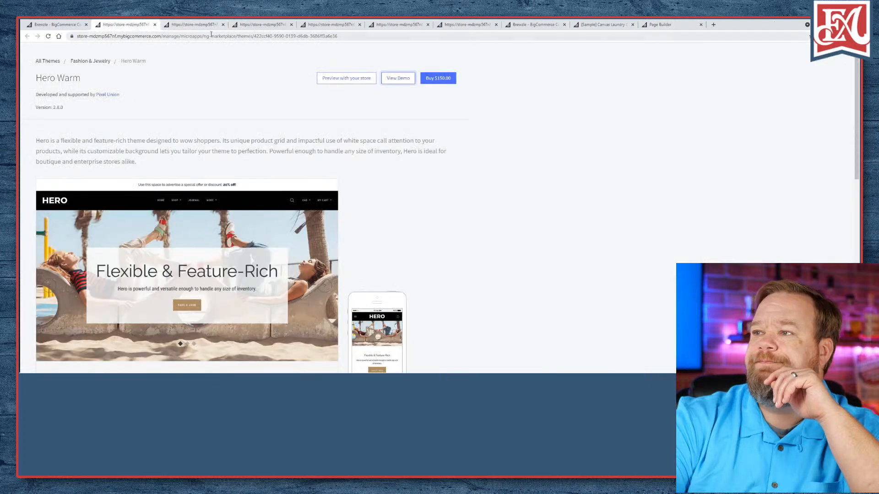
pyautogui.click(155, 24)
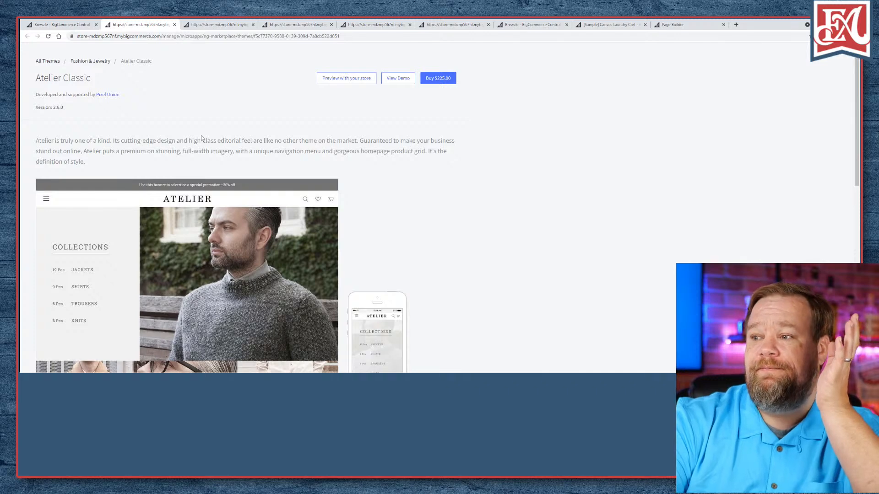
# - Review the Atelier Classic theme page, including its description, preview images, included styles, features and documentation
pyautogui.scroll(-1, 202, 137)
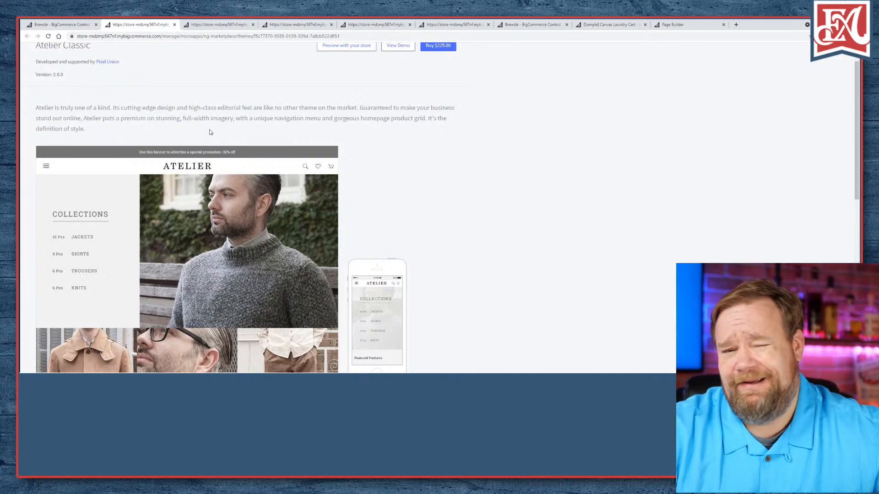
pyautogui.scroll(-4, 221, 124)
pyautogui.scroll(4, 221, 124)
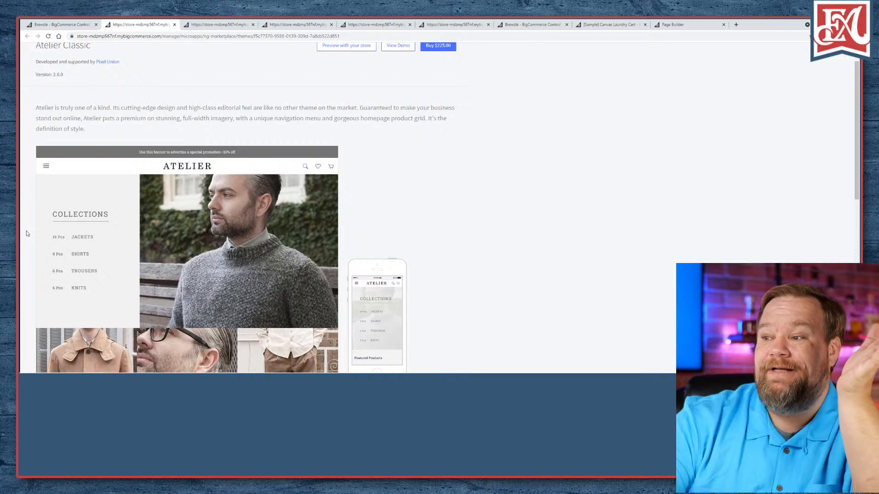
pyautogui.scroll(-6, 155, 199)
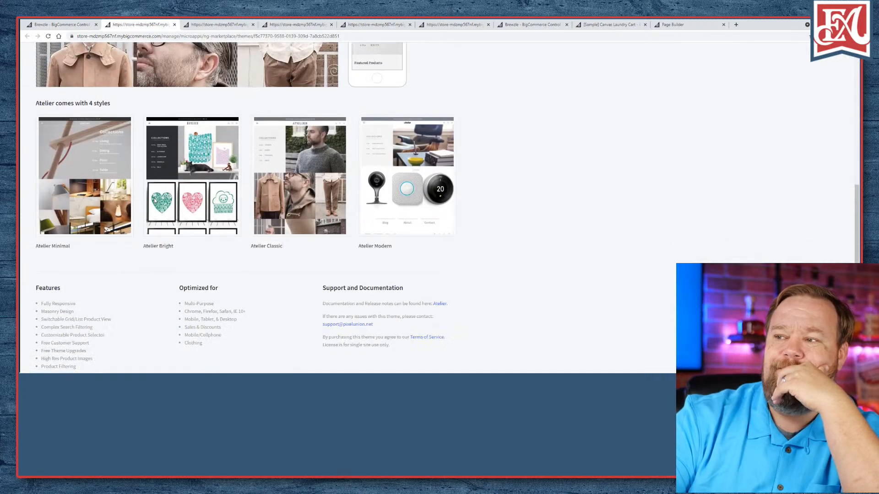
pyautogui.scroll(2, 154, 199)
pyautogui.scroll(-1, 154, 199)
pyautogui.scroll(6, 154, 198)
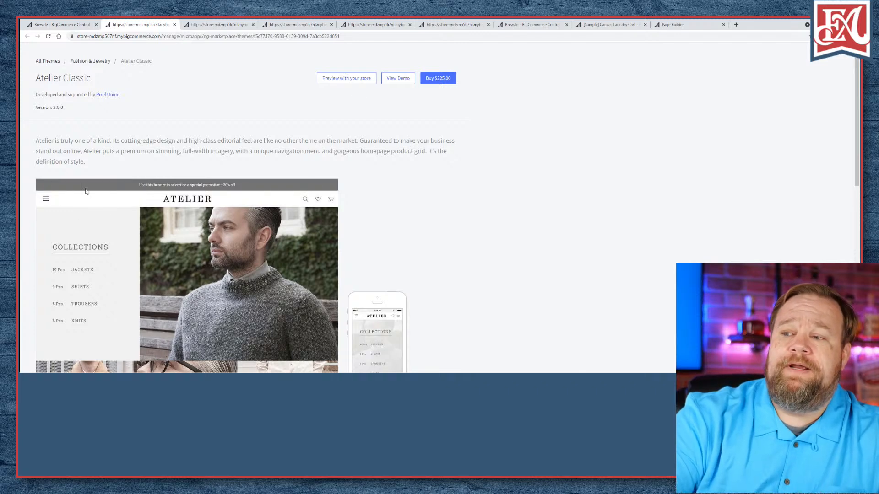
# - Open the Atelier Classic demo store and try out its full-screen navigation menu and search overlay
pyautogui.click(397, 79)
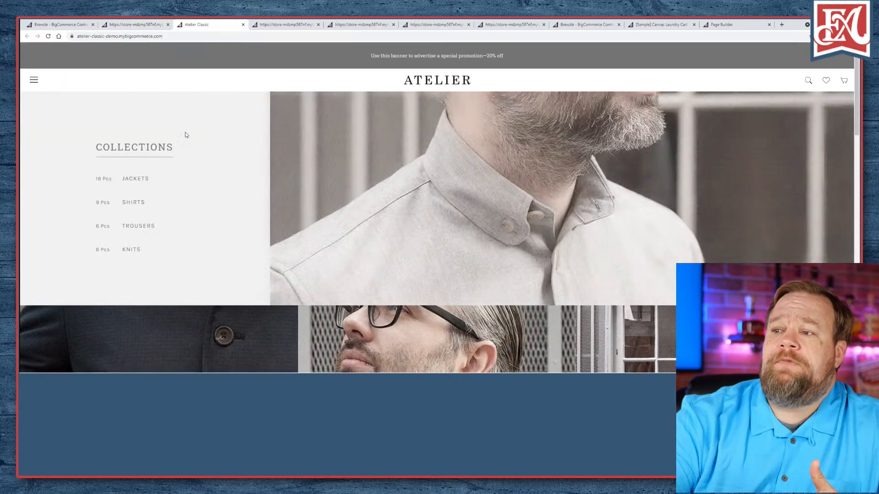
pyautogui.click(35, 80)
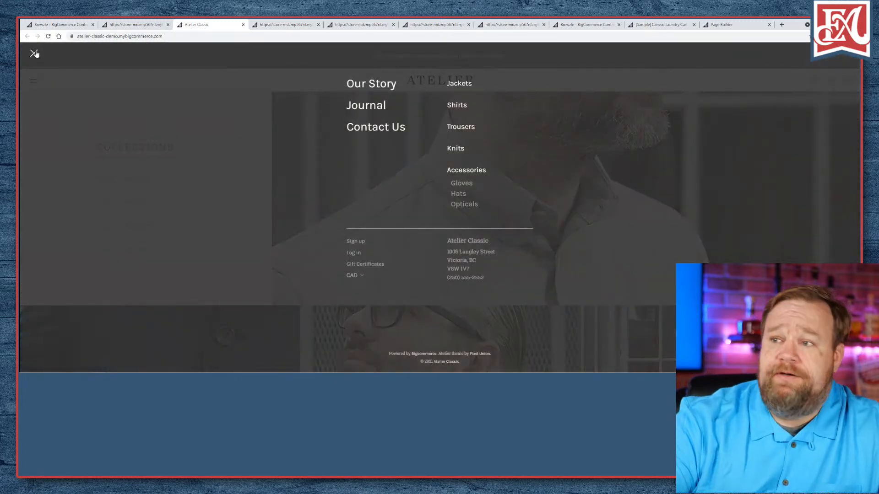
pyautogui.click(35, 54)
pyautogui.click(34, 80)
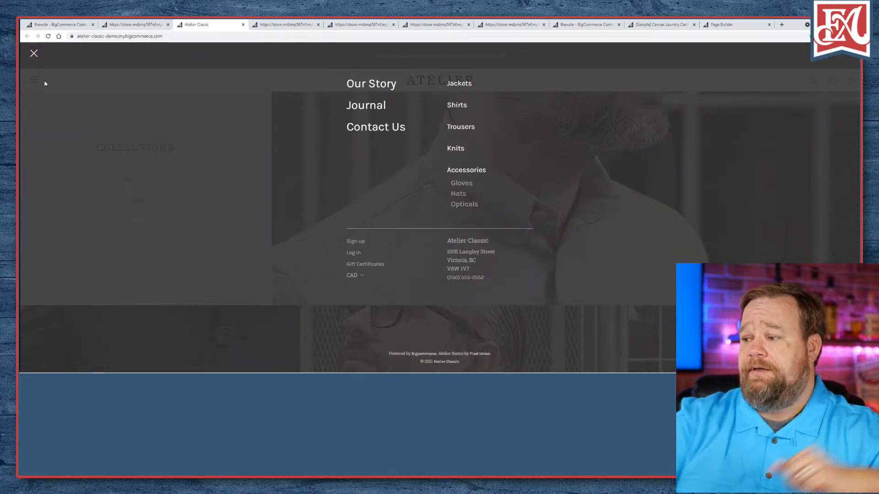
pyautogui.click(34, 54)
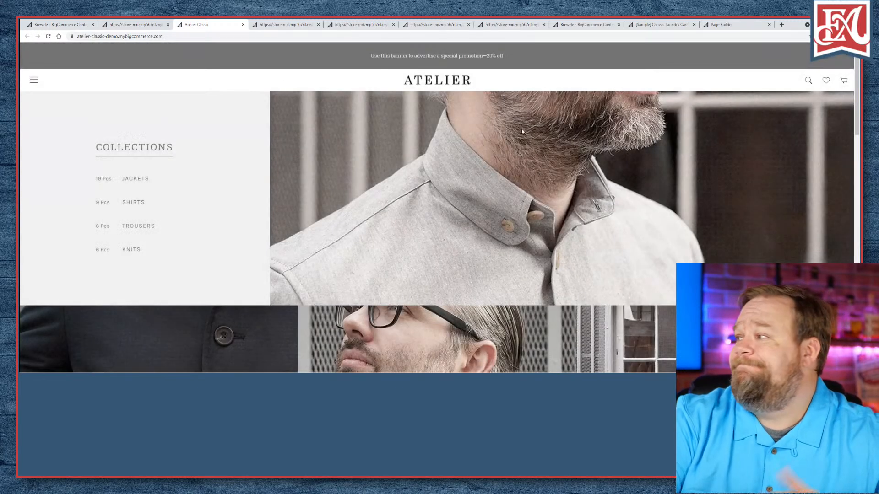
pyautogui.click(806, 81)
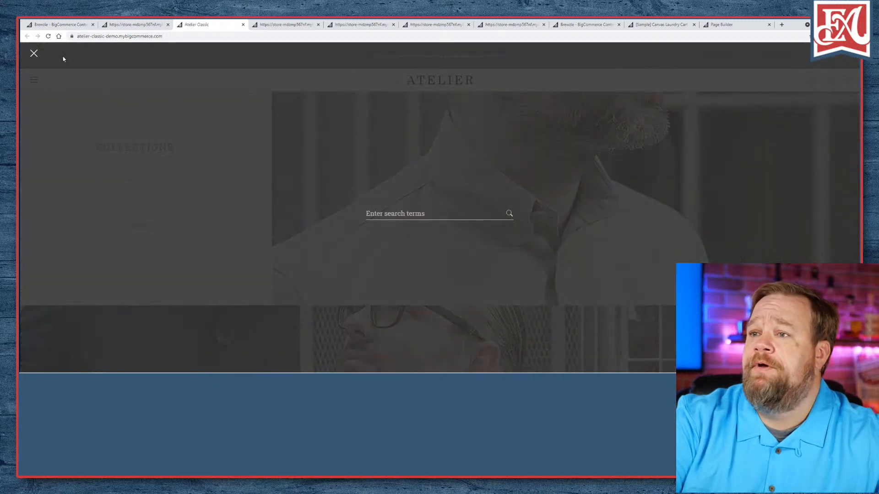
# - Test the Atelier demo's search overlay by reopening it, entering asdf and clearing it, and close the overlay
pyautogui.click(33, 54)
pyautogui.click(807, 83)
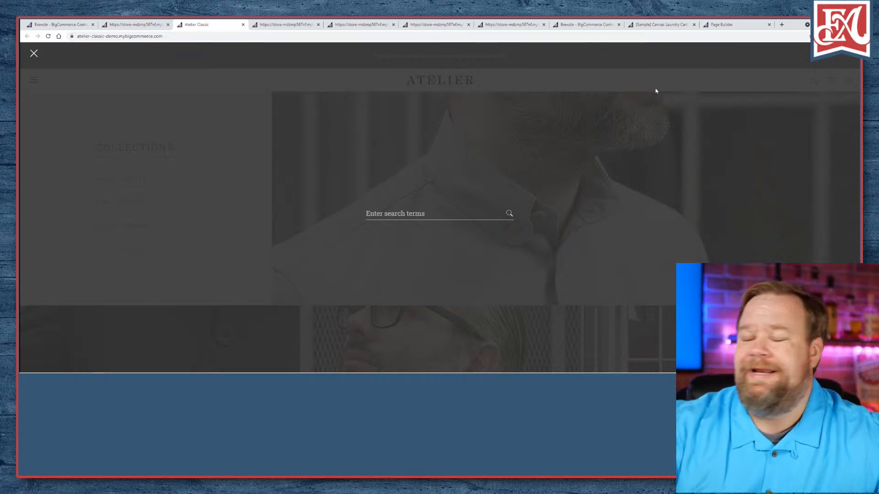
pyautogui.click(34, 54)
pyautogui.click(806, 82)
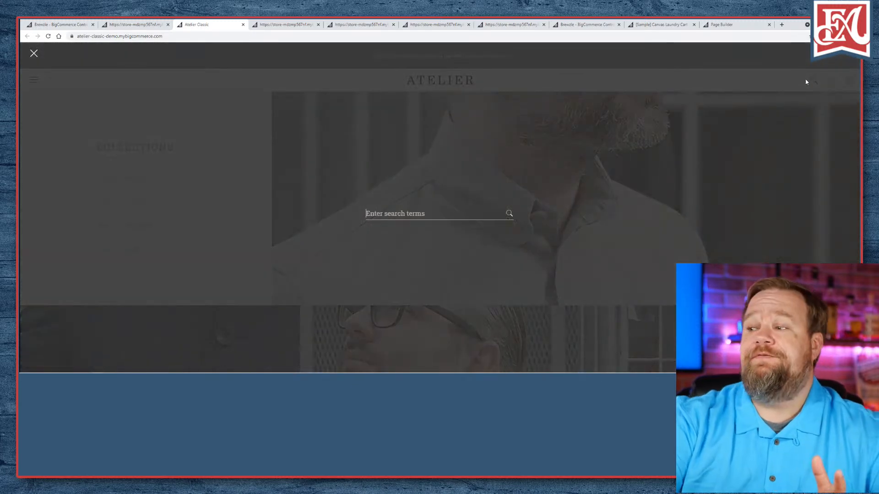
pyautogui.write('asdf')
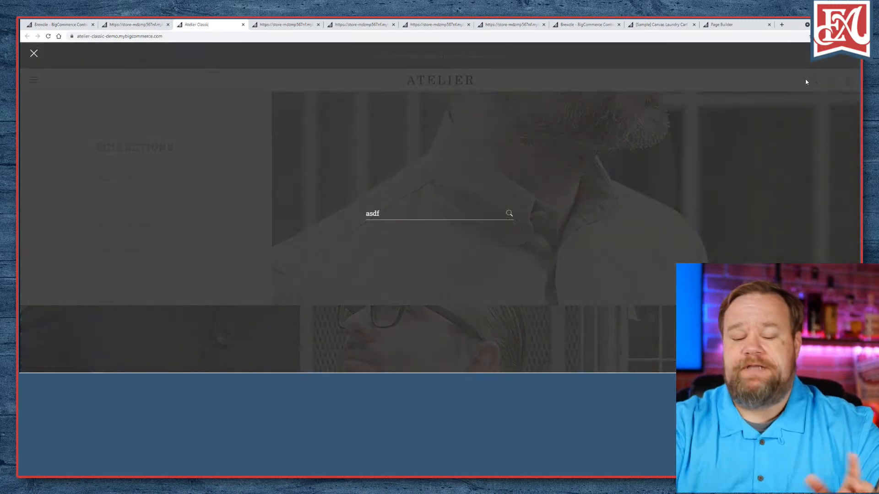
pyautogui.press('BackSpace')
pyautogui.press('BackSpace')
pyautogui.press('BackSpace')
pyautogui.press('BackSpace')
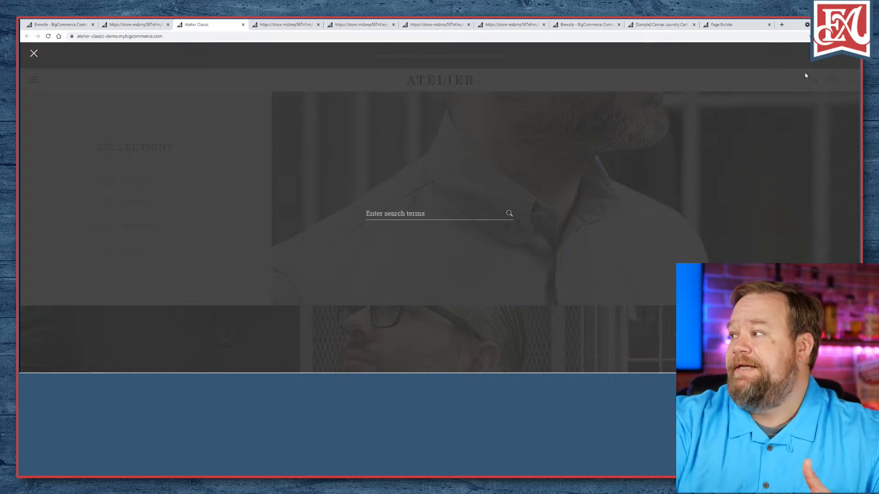
pyautogui.click(33, 54)
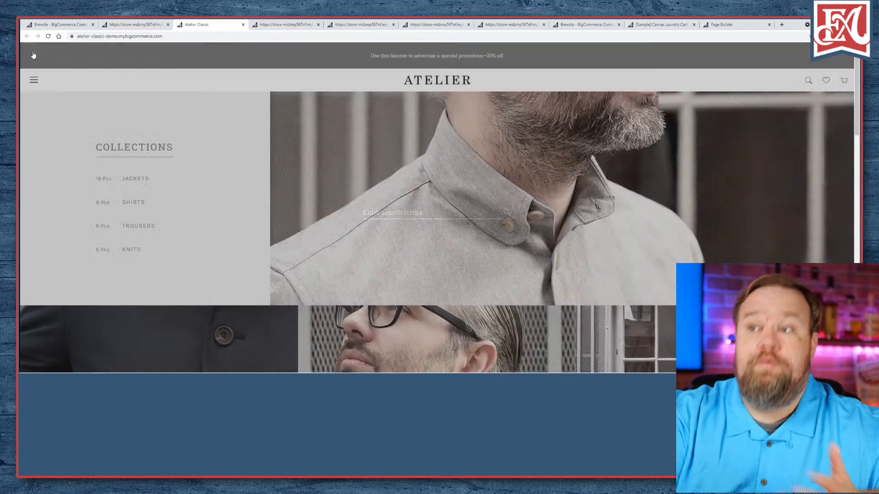
# - Search the Atelier Classic demo store for shirt
pyautogui.click(808, 82)
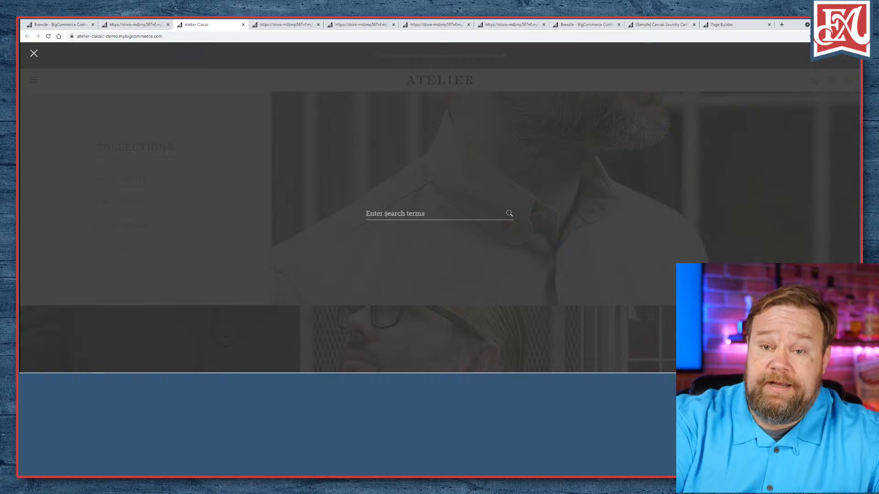
pyautogui.write('asdfkj')
pyautogui.press('BackSpace')
pyautogui.press('BackSpace')
pyautogui.press('BackSpace')
pyautogui.press('BackSpace')
pyautogui.press('BackSpace')
pyautogui.write('shirt')
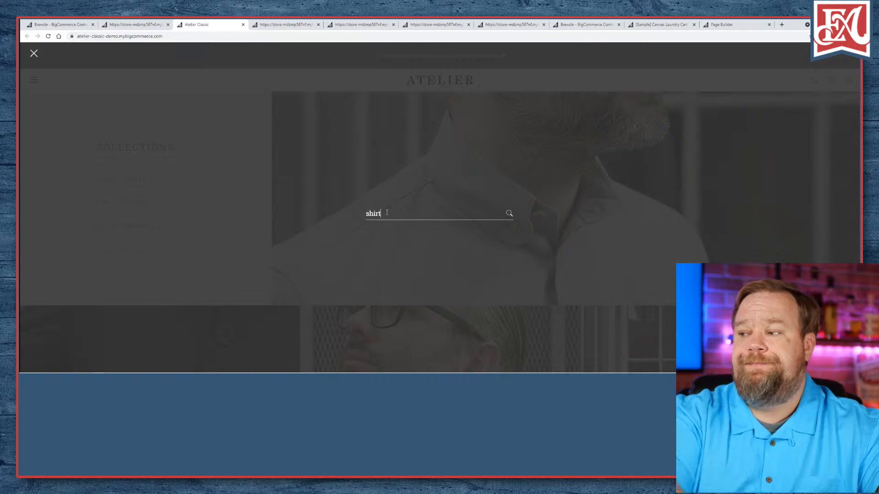
pyautogui.press('Return')
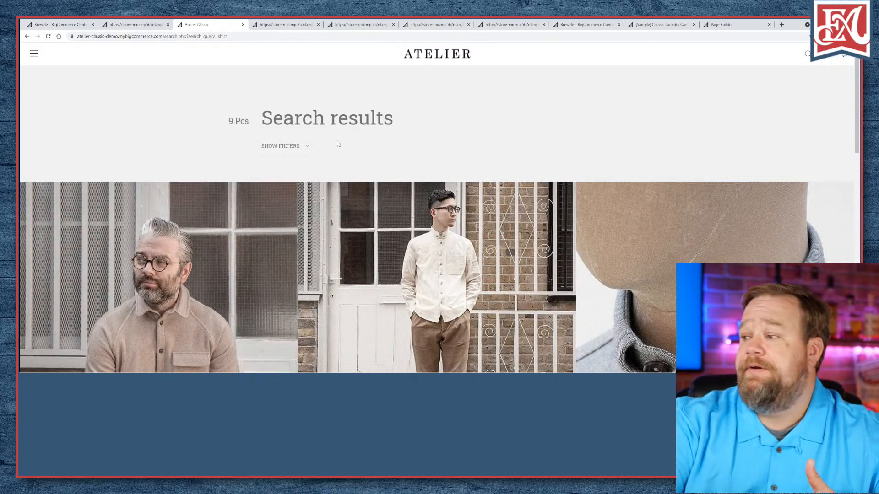
# - Examine the shirt search results, including the product image grid and the name and price overlays
pyautogui.scroll(-3, 337, 144)
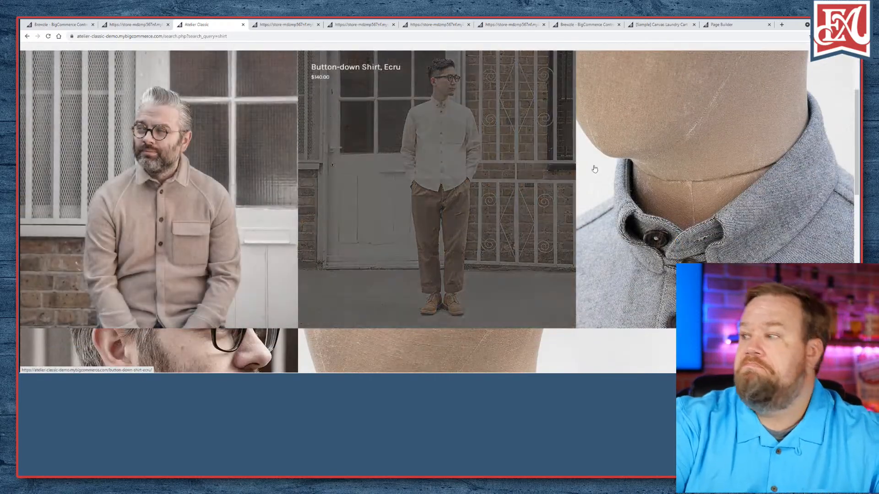
pyautogui.scroll(3, 238, 174)
pyautogui.scroll(-3, 229, 176)
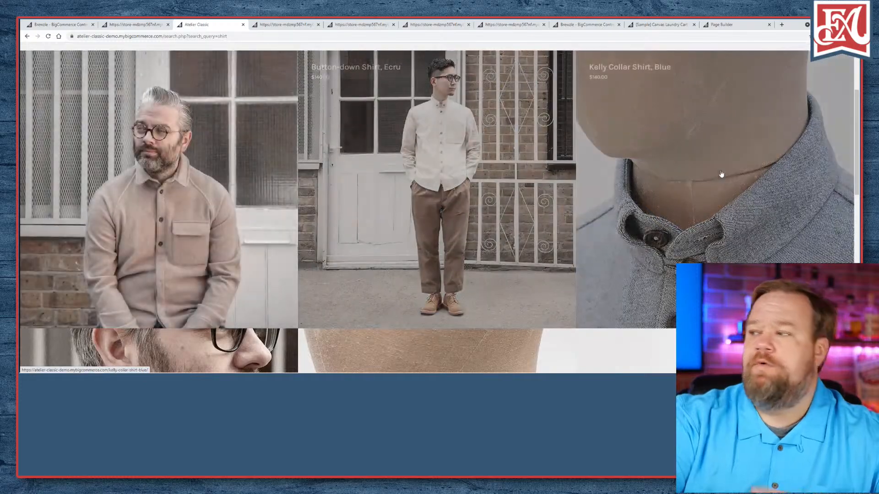
pyautogui.scroll(1, 515, 186)
pyautogui.scroll(-2, 515, 186)
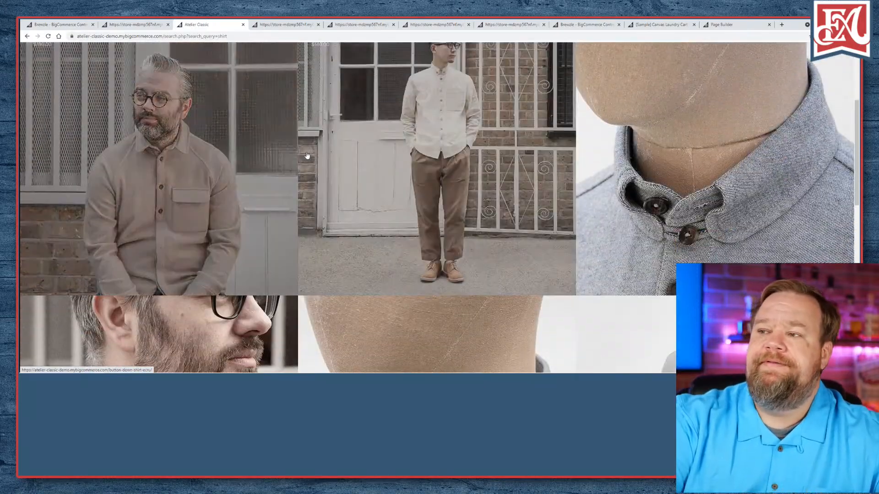
pyautogui.scroll(2, 191, 130)
pyautogui.scroll(-2, 604, 186)
pyautogui.scroll(-5, 604, 186)
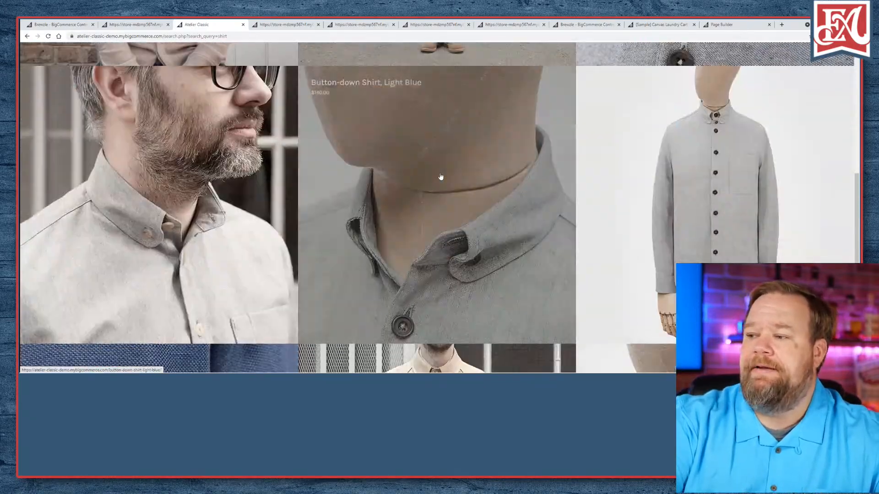
pyautogui.scroll(-4, 278, 161)
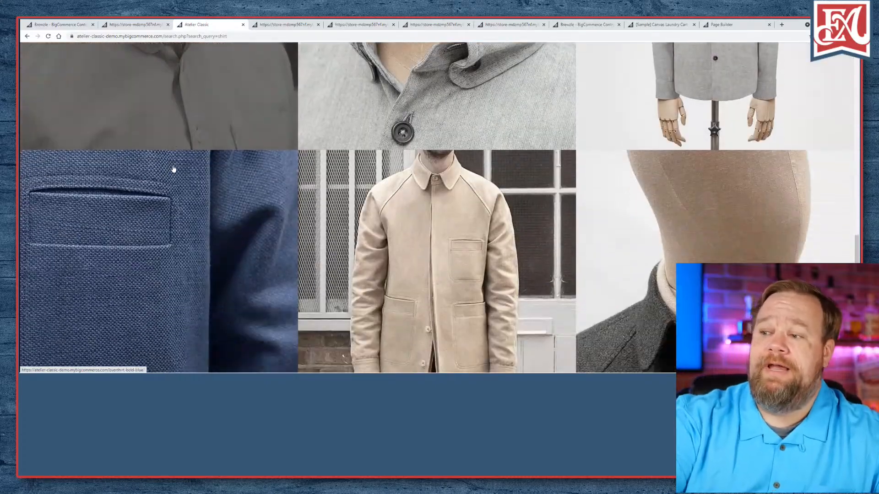
pyautogui.scroll(10, 166, 149)
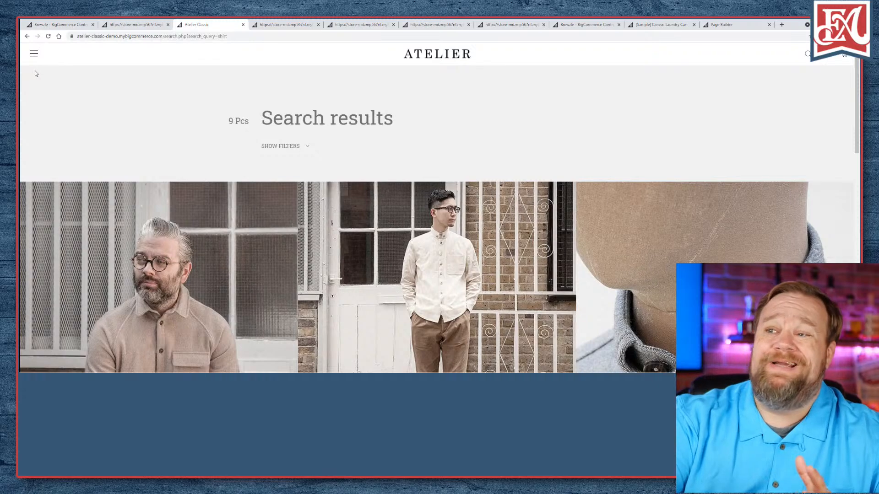
# - Return to the Atelier home page, check the search overlay again with the term shirt, and close it
pyautogui.click(27, 36)
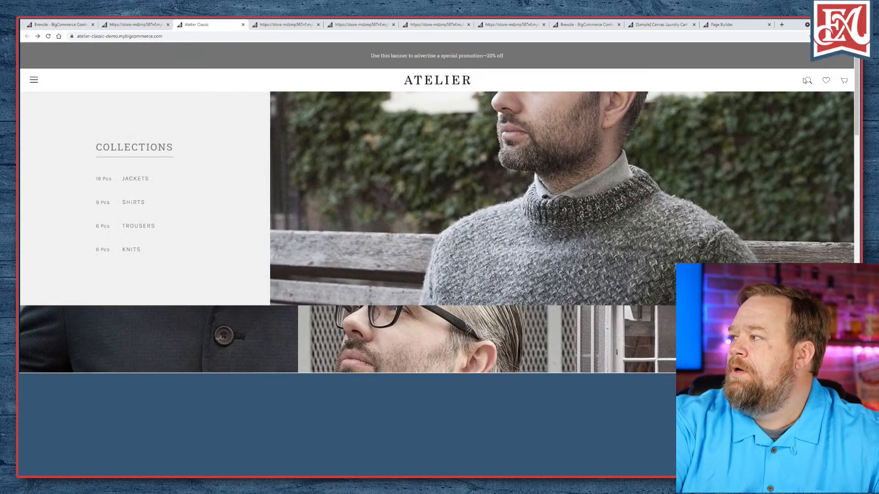
pyautogui.click(805, 81)
pyautogui.write('shirt')
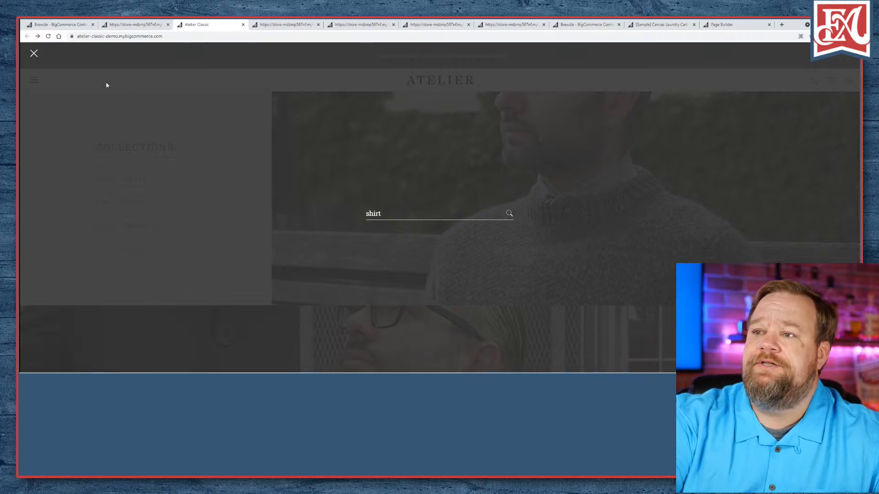
pyautogui.click(40, 56)
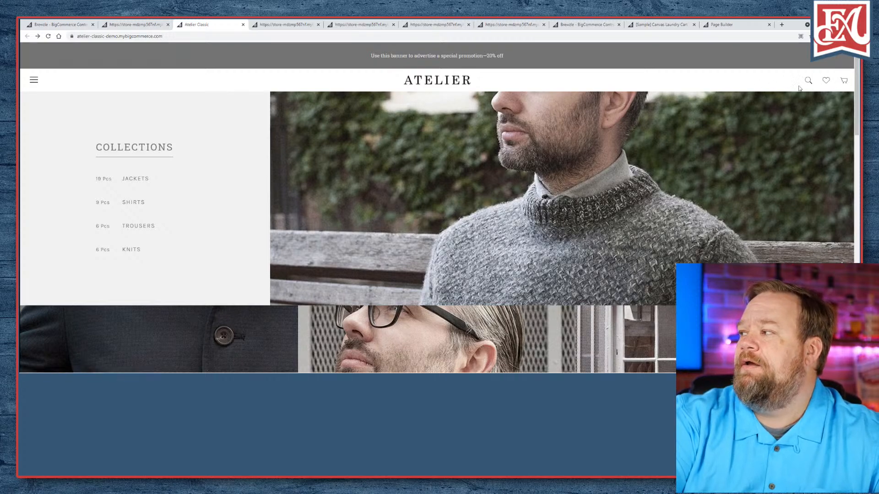
pyautogui.click(809, 81)
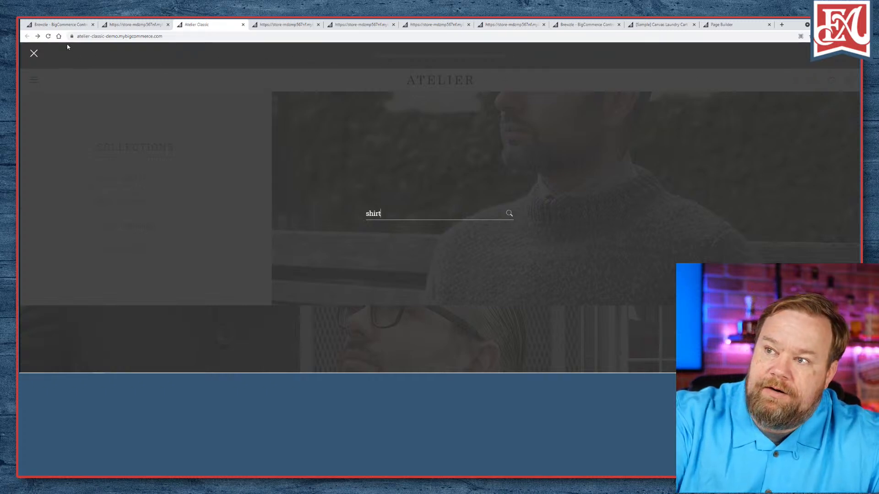
pyautogui.click(32, 54)
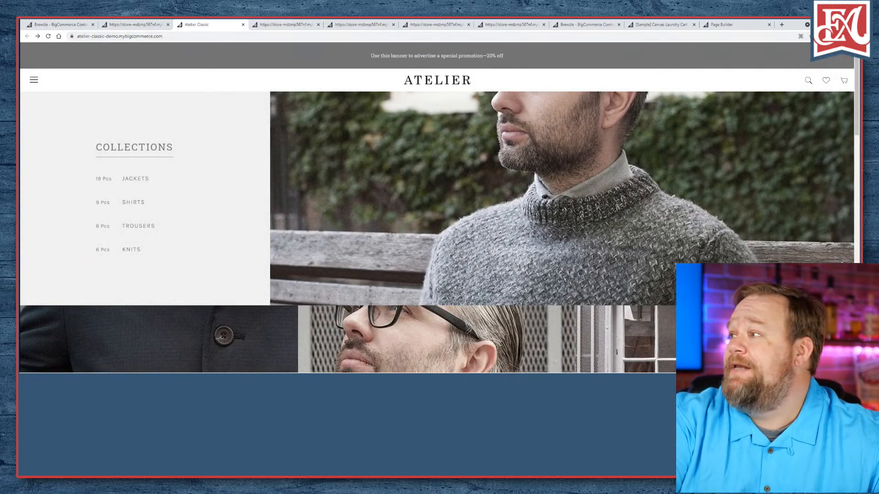
# - Shrink the browser window to mobile width, check the Atelier search overlay there, and maximize the window again
pyautogui.click(836, 24)
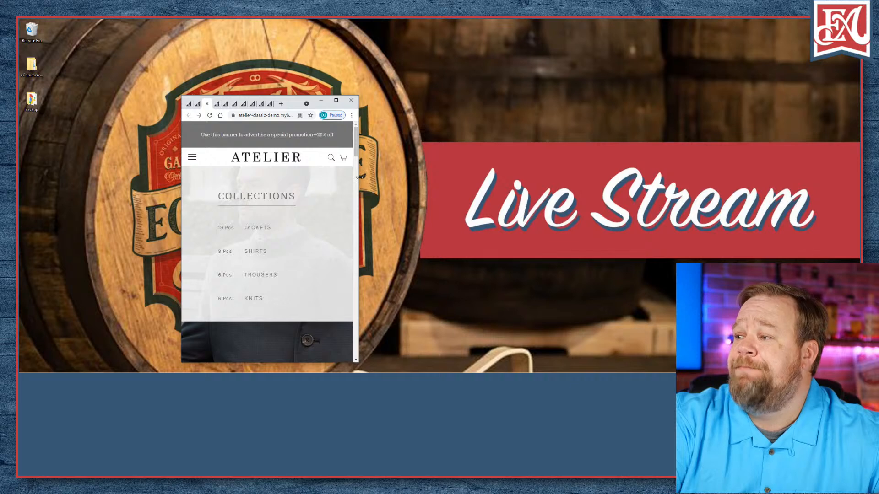
pyautogui.moveTo(363, 167); pyautogui.dragTo(367, 167)
pyautogui.click(333, 157)
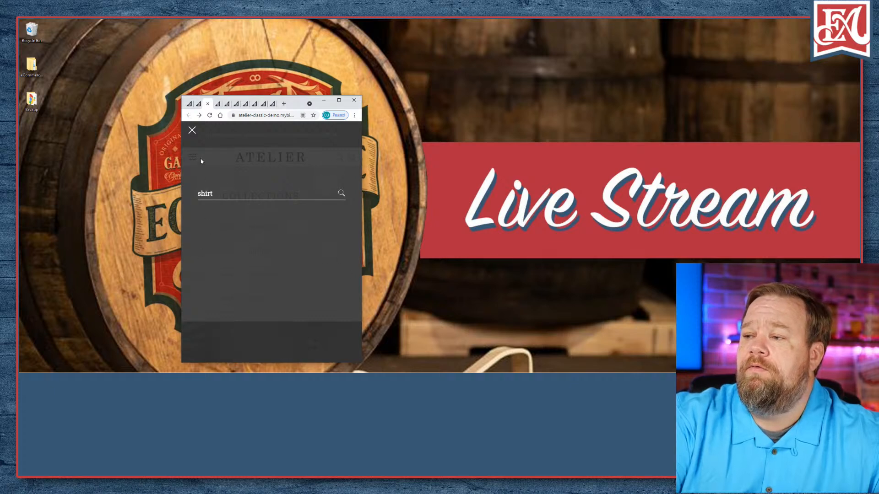
pyautogui.click(192, 129)
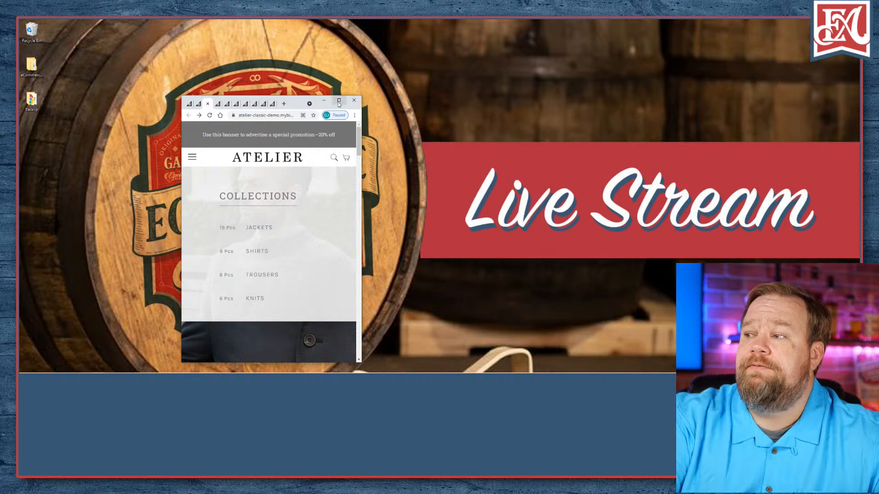
pyautogui.click(339, 100)
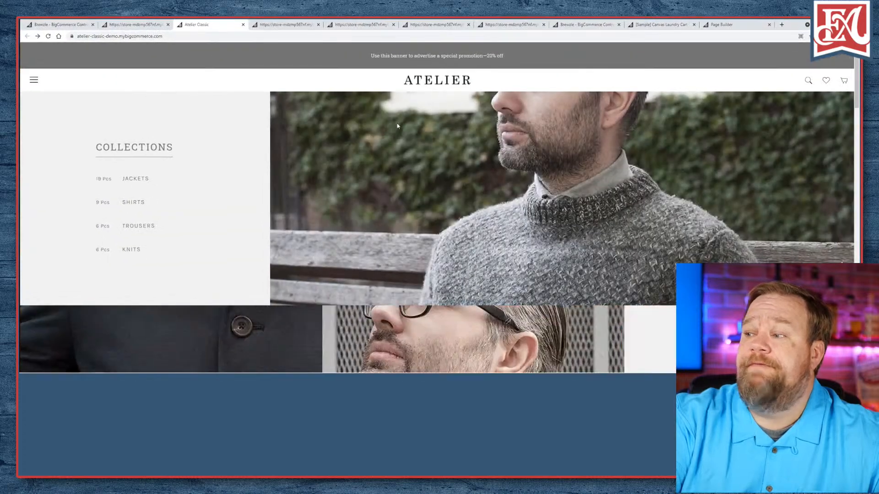
# - Close the Atelier Classic demo and theme page, glance over the Atelier Bright theme page, and close it too
pyautogui.click(243, 24)
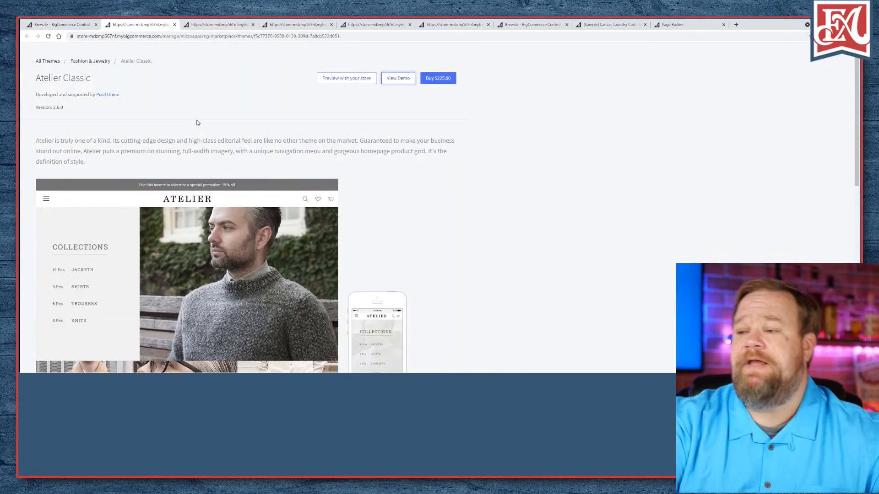
pyautogui.click(174, 24)
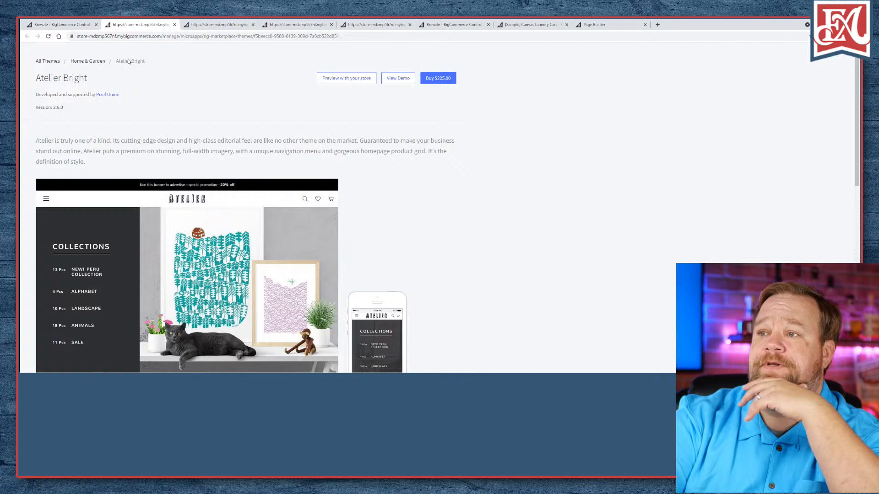
pyautogui.scroll(-2, 173, 47)
pyautogui.scroll(2, 174, 47)
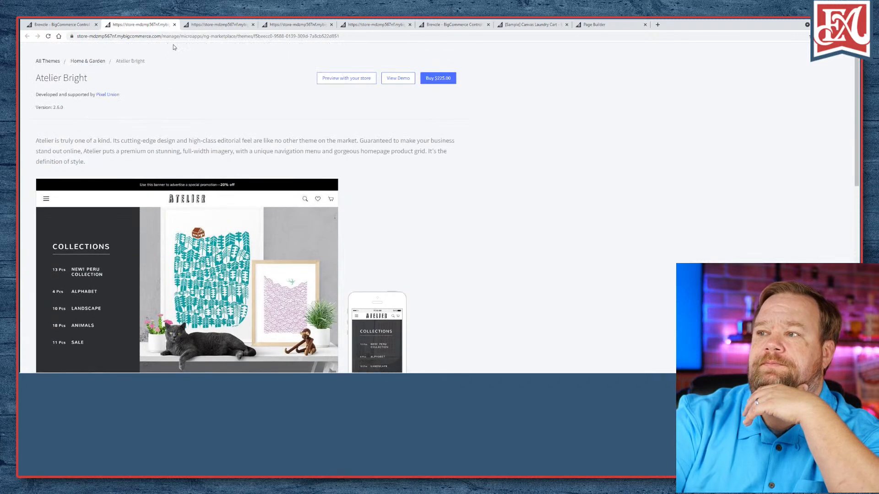
pyautogui.click(175, 24)
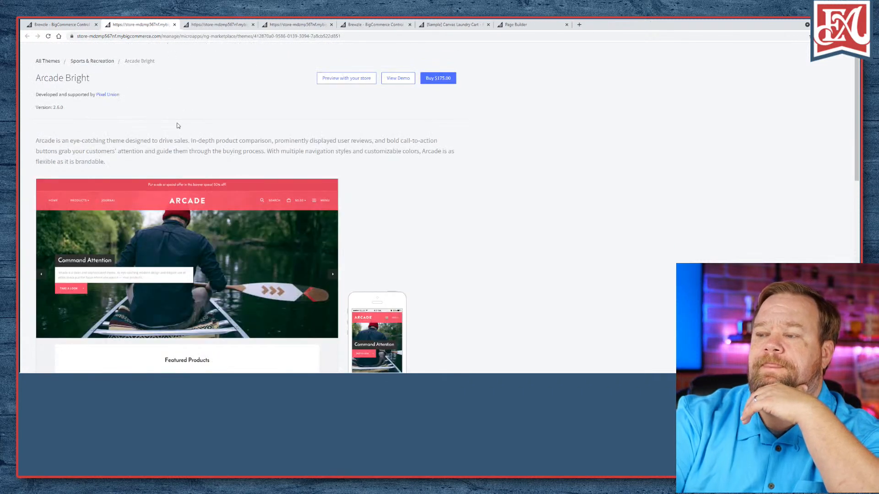
# - Open the Arcade Bright demo store, and look over the already open theme marketplace and Page Builder preview
pyautogui.click(392, 79)
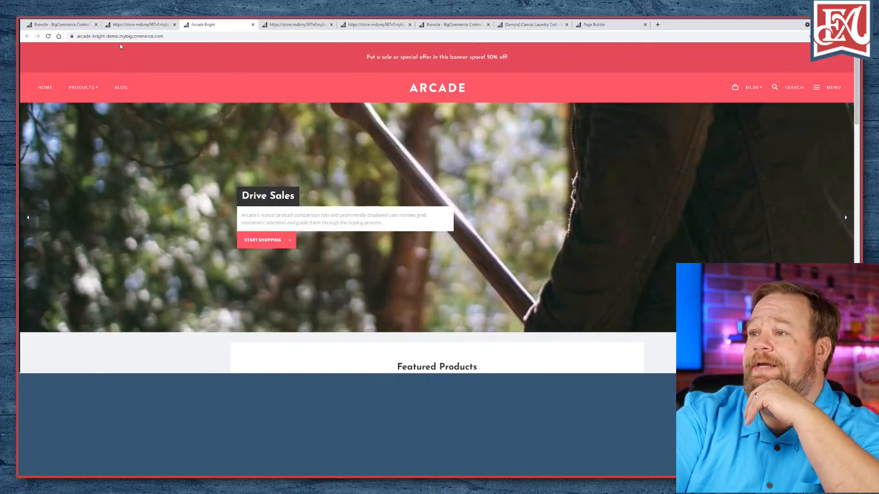
pyautogui.click(137, 25)
pyautogui.click(69, 24)
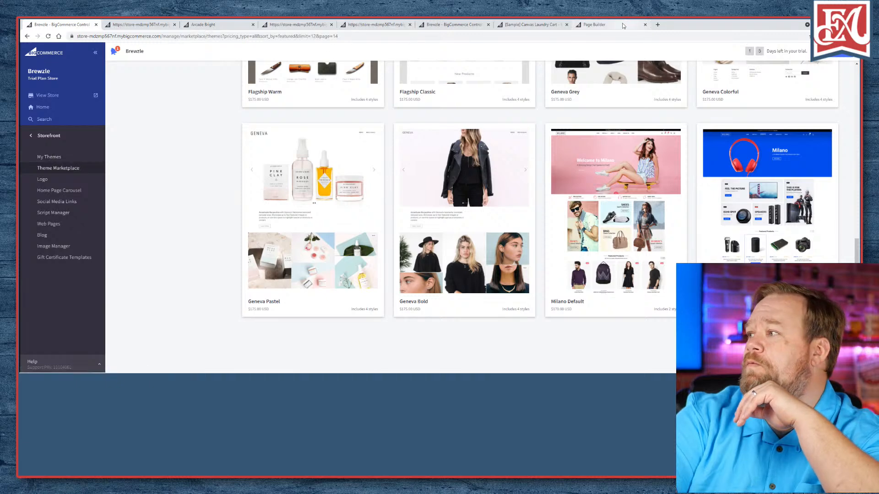
pyautogui.click(595, 24)
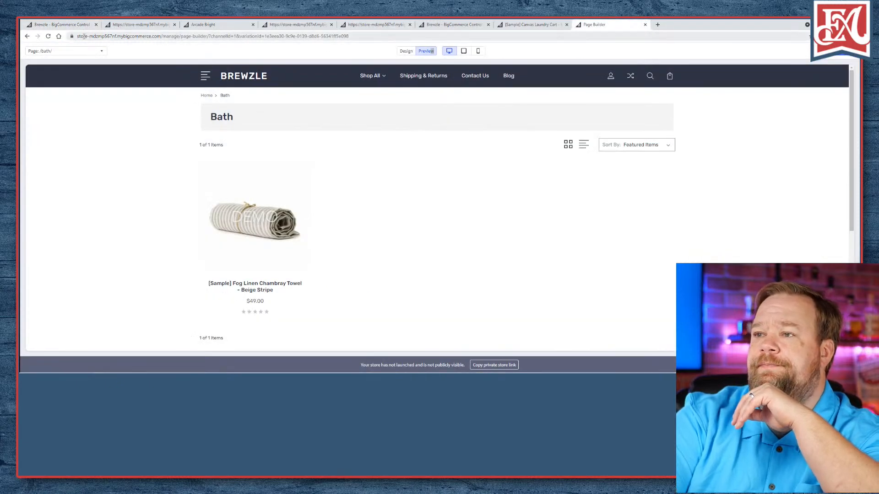
# - Open the Brewzle control panel's home dashboard in a new browser tab from the theme marketplace page
pyautogui.click(61, 24)
pyautogui.rightClick(48, 96)
pyautogui.click(64, 110)
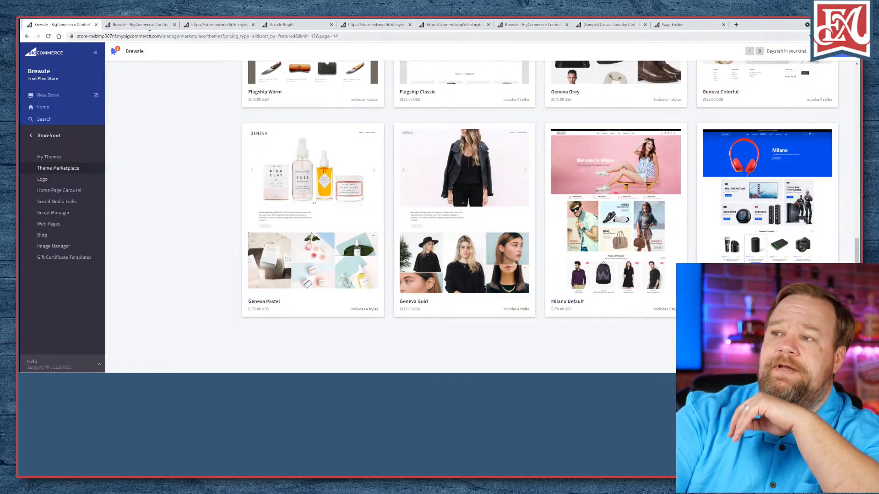
pyautogui.click(149, 25)
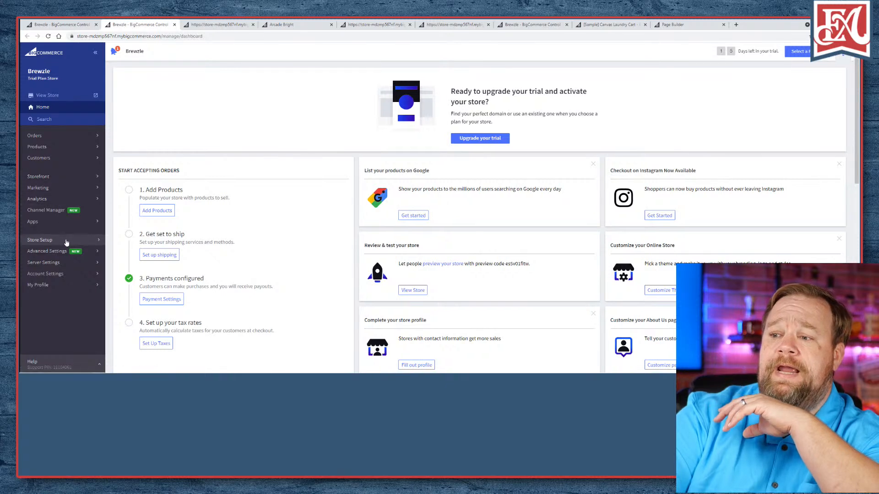
# - Open the store's payment settings from the setup checklist and review the PayPal card processing rates and terms
pyautogui.scroll(-1, 233, 225)
pyautogui.click(162, 267)
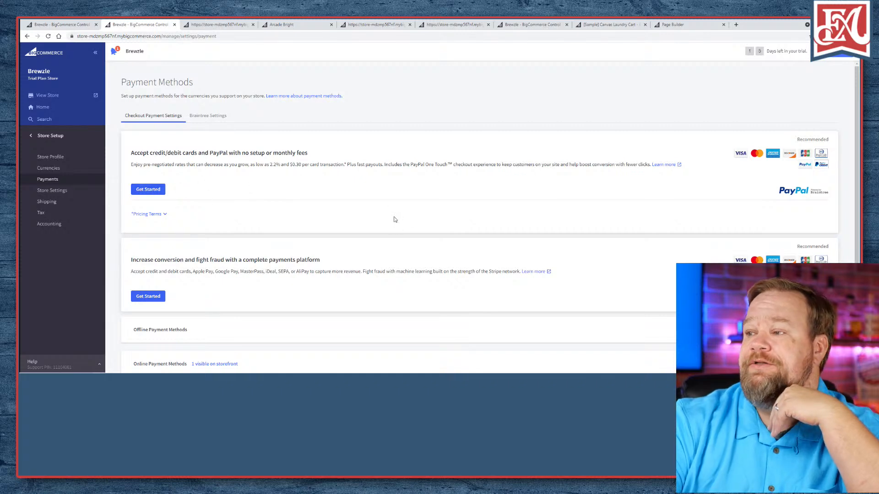
pyautogui.scroll(-1, 414, 208)
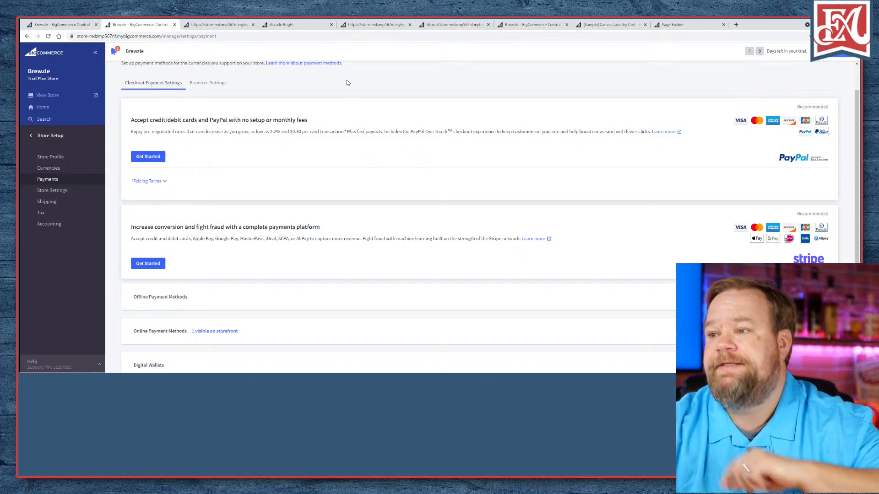
pyautogui.moveTo(162, 132); pyautogui.dragTo(419, 131)
pyautogui.click(419, 132)
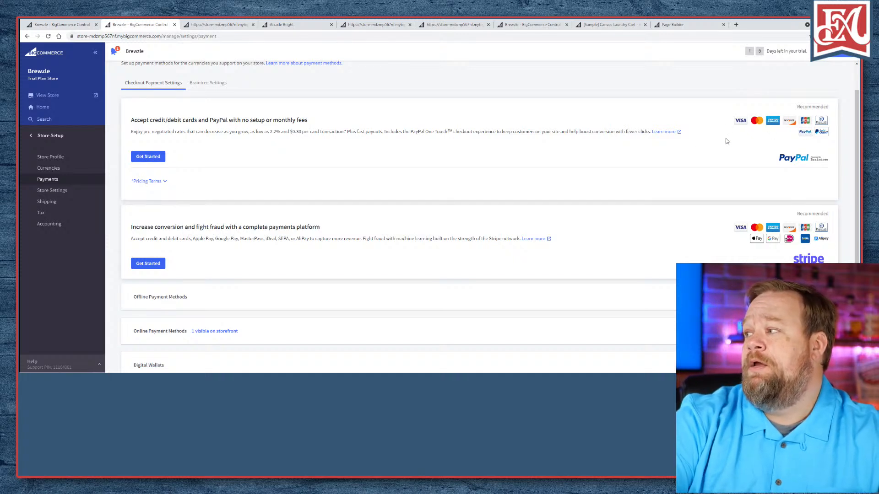
# - Review the PayPal, Stripe, offline, online and digital wallet payment options, and open the payment methods help article in a separate tab
pyautogui.scroll(-1, 585, 171)
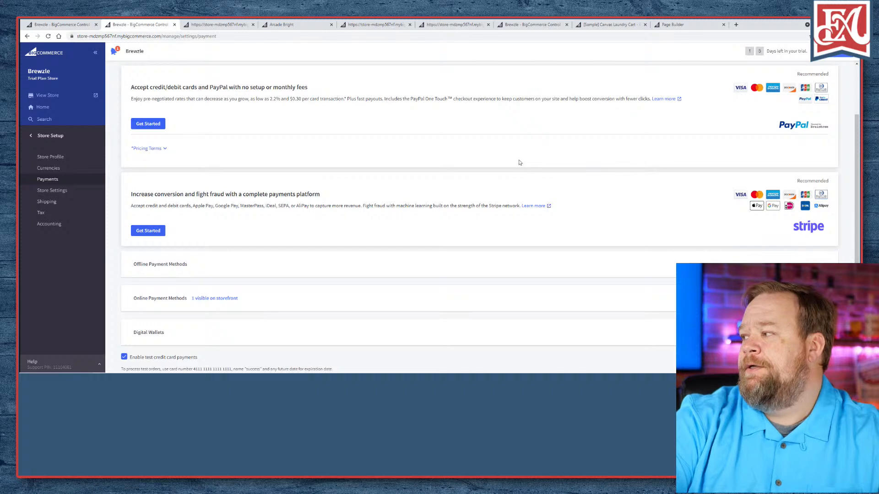
pyautogui.scroll(-1, 518, 162)
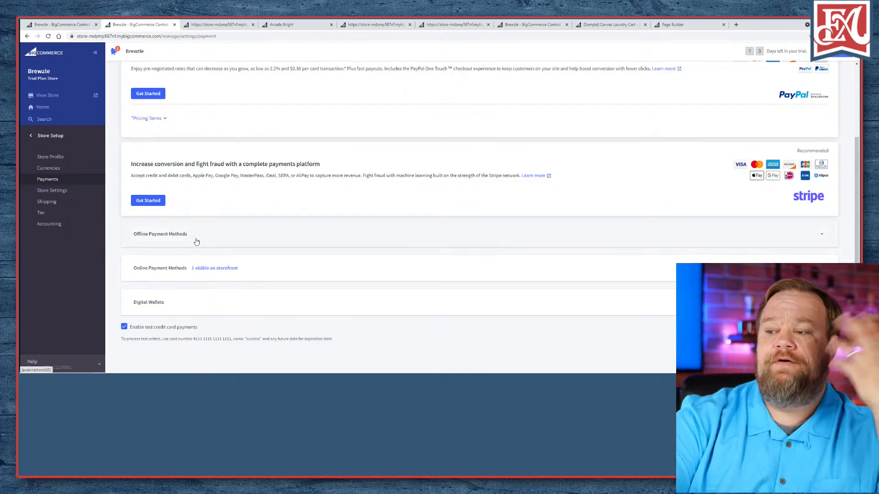
pyautogui.scroll(2, 196, 236)
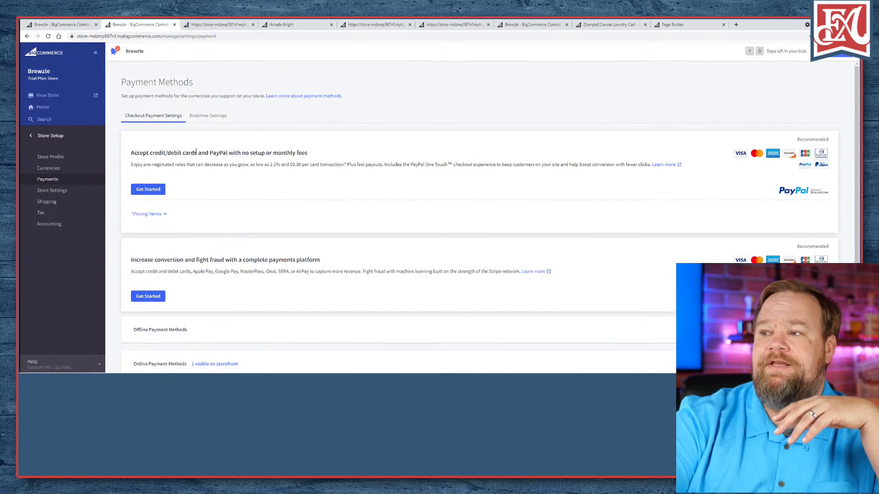
pyautogui.click(309, 96)
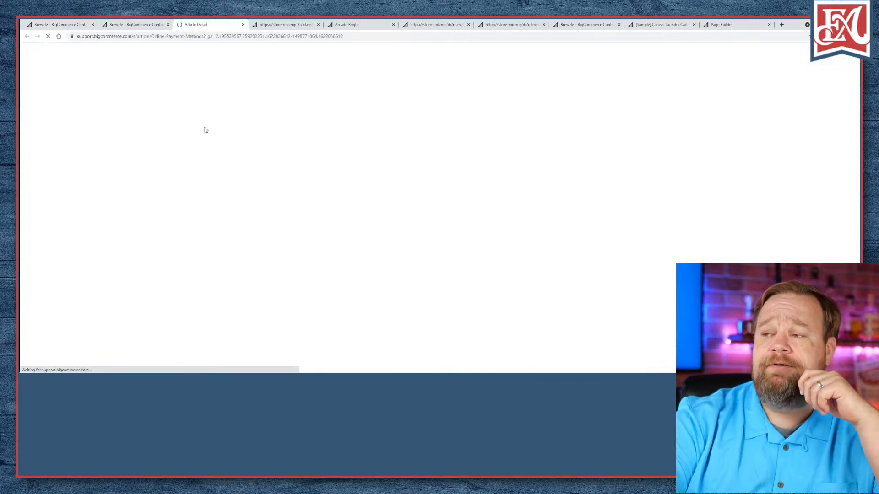
pyautogui.click(131, 26)
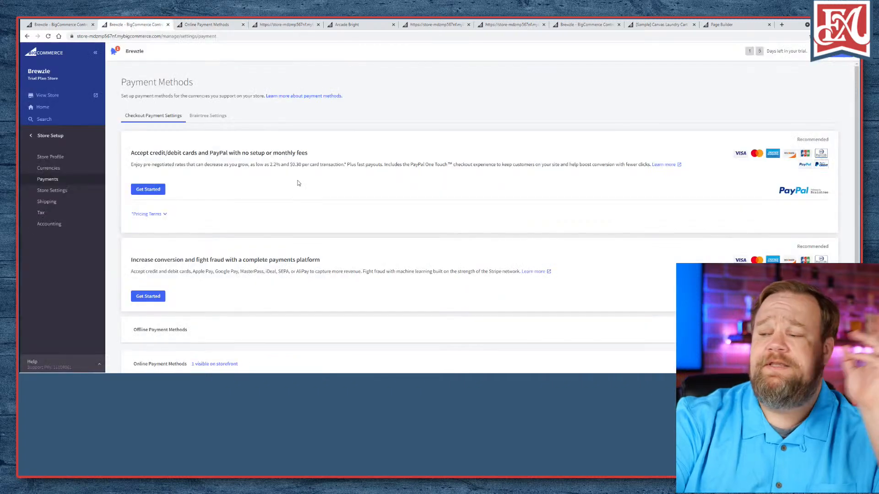
pyautogui.scroll(-2, 399, 216)
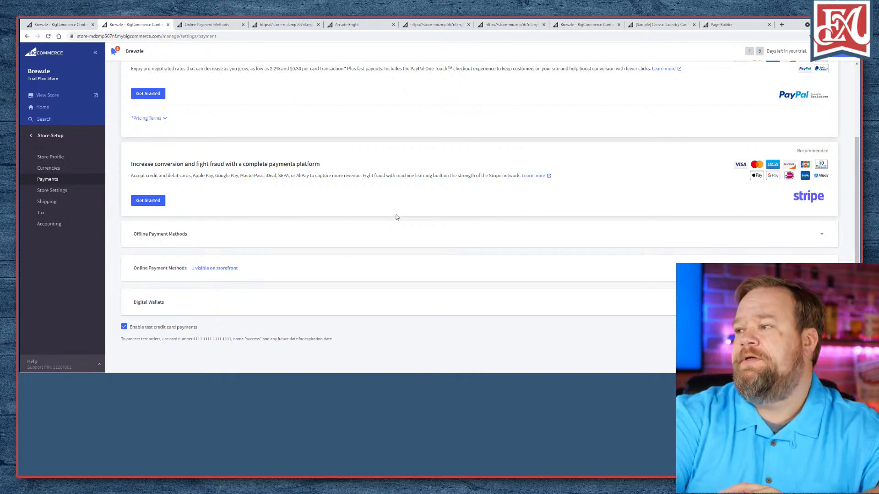
pyautogui.scroll(2, 375, 165)
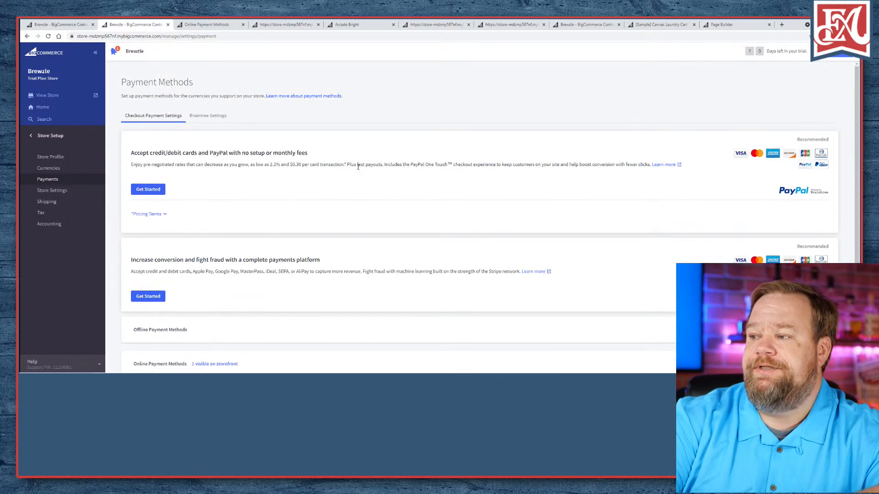
pyautogui.scroll(-1, 251, 267)
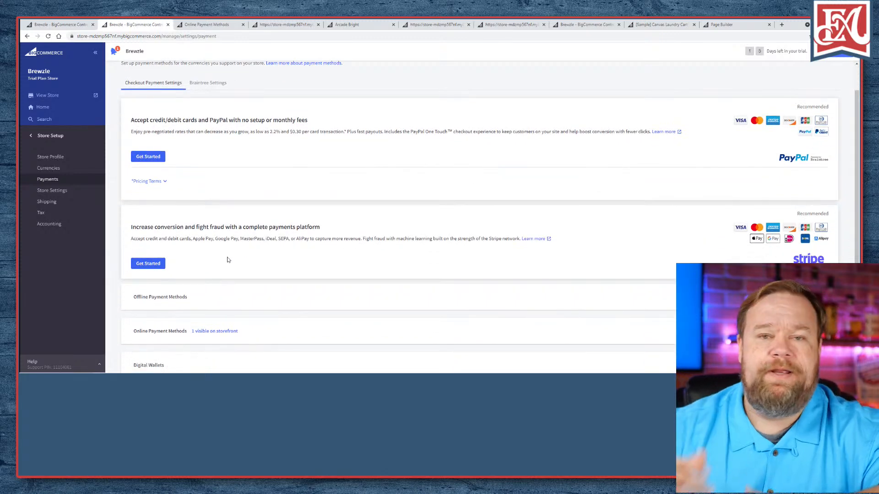
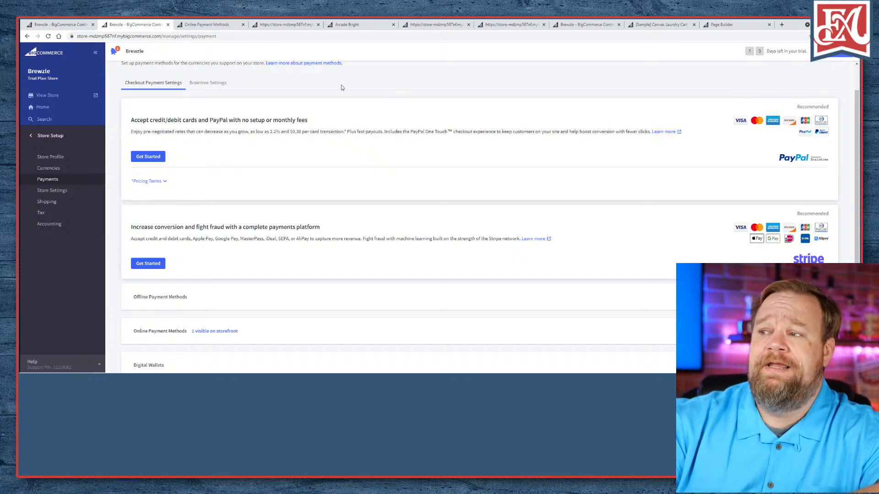
pyautogui.scroll(1, 341, 87)
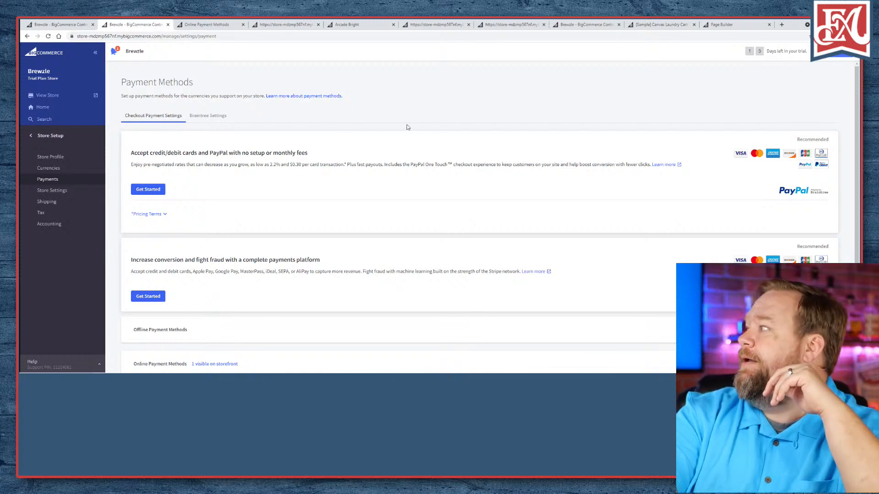
# - Close the payment methods help article and look over the featured products in the Arcade Bright demo store
pyautogui.click(208, 28)
pyautogui.click(243, 25)
pyautogui.click(234, 27)
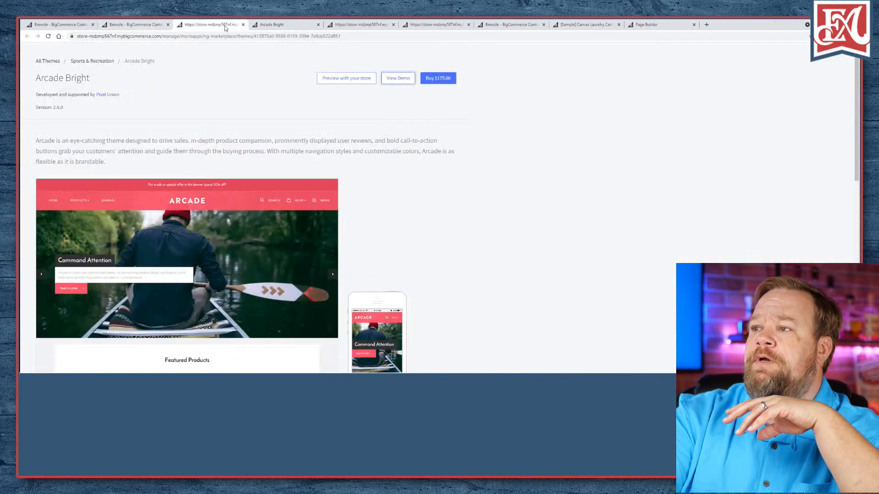
pyautogui.click(302, 26)
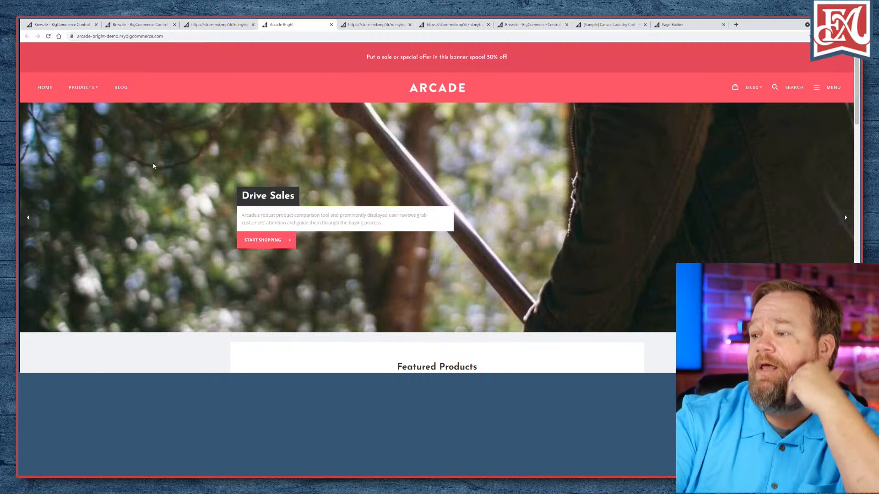
pyautogui.scroll(-8, 221, 184)
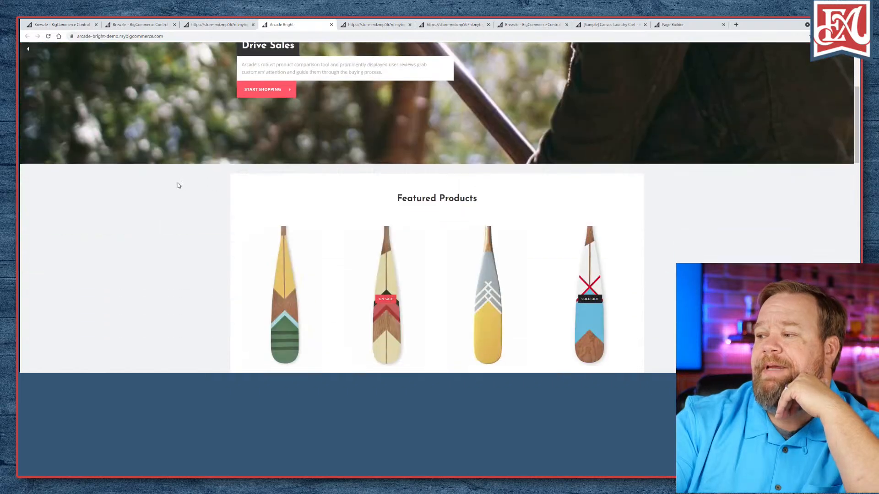
pyautogui.scroll(2, 123, 176)
pyautogui.scroll(-2, 129, 177)
pyautogui.moveTo(286, 158)
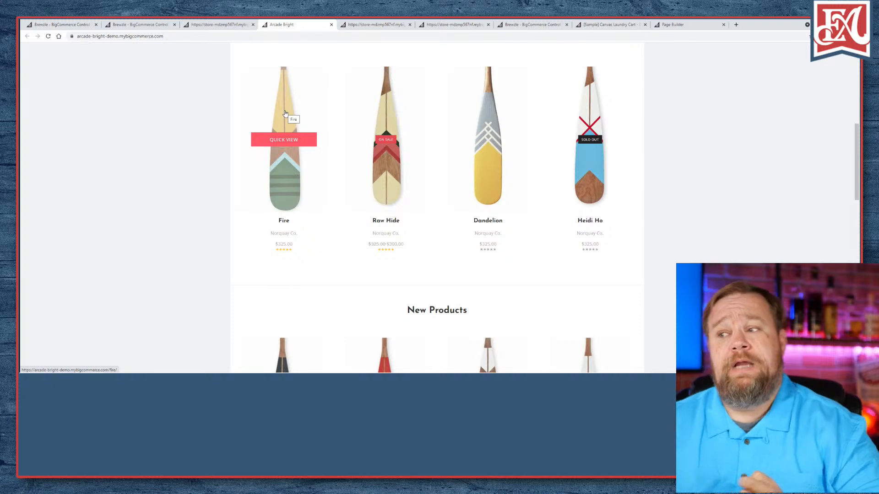
# - Open the quick view of the Fire paddle and browse through its product images
pyautogui.click(284, 114)
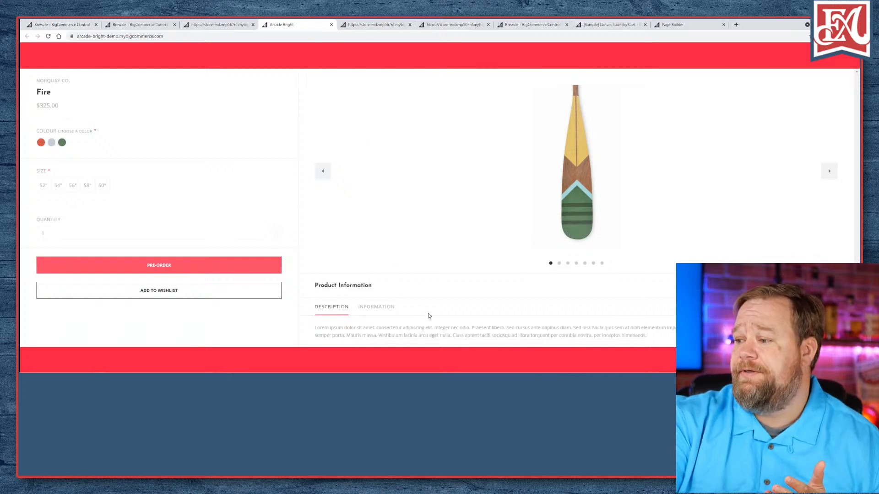
pyautogui.moveTo(484, 325); pyautogui.dragTo(498, 274)
pyautogui.click(508, 265)
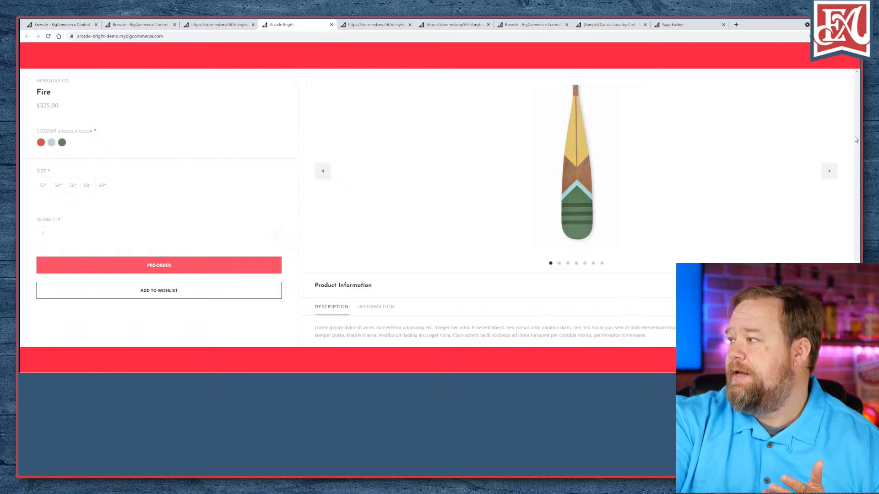
pyautogui.click(829, 171)
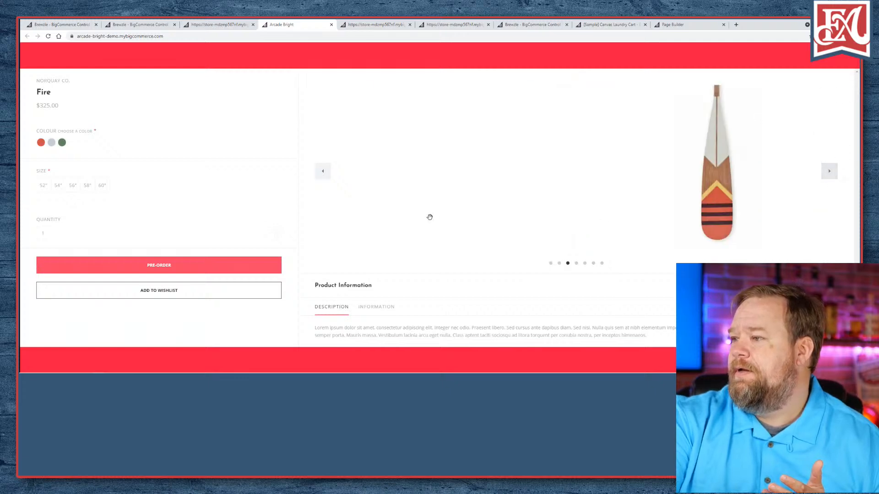
pyautogui.click(323, 171)
pyautogui.click(323, 171)
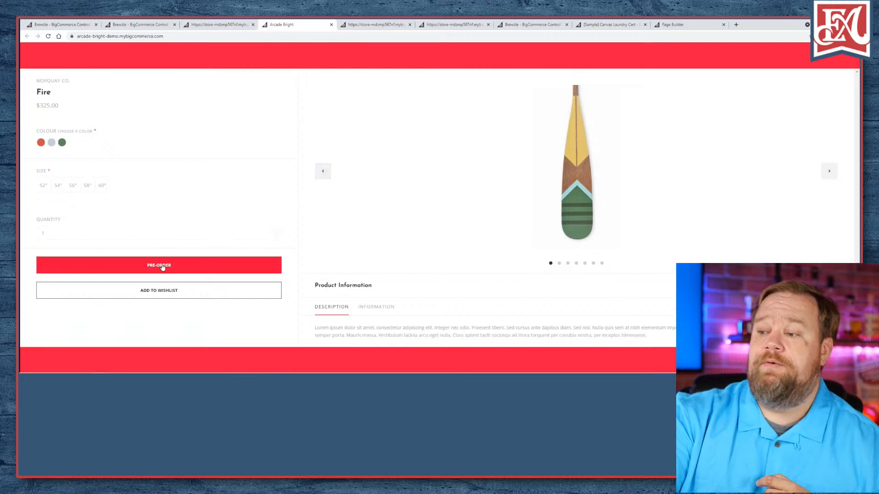
# - Add the Fire paddle to the cart as a pre-order in red, size 52", and try out the colour swatches again
pyautogui.click(163, 267)
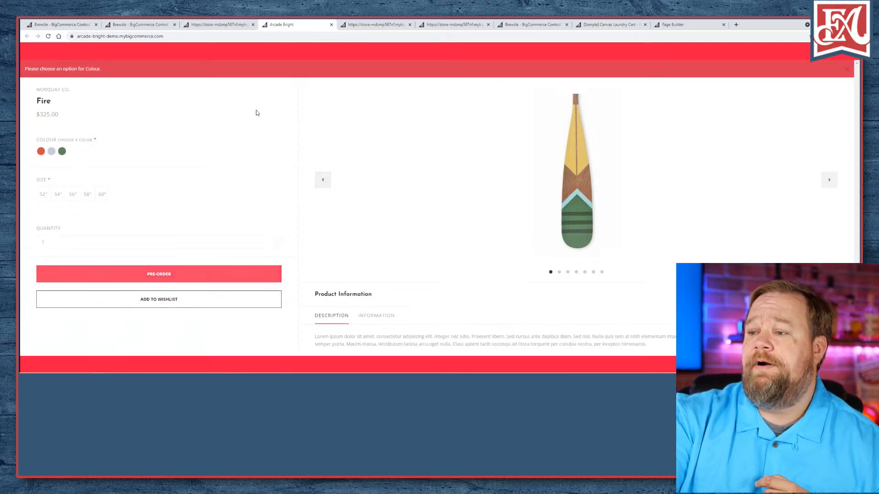
pyautogui.click(153, 274)
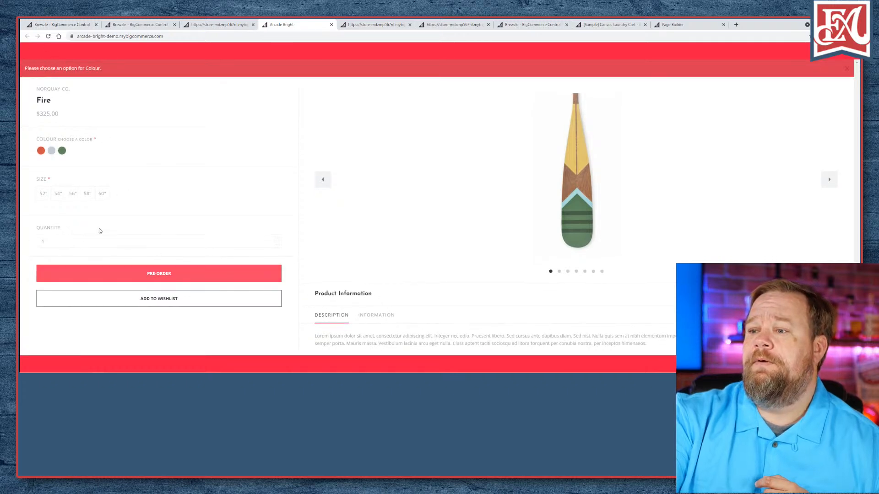
pyautogui.click(41, 151)
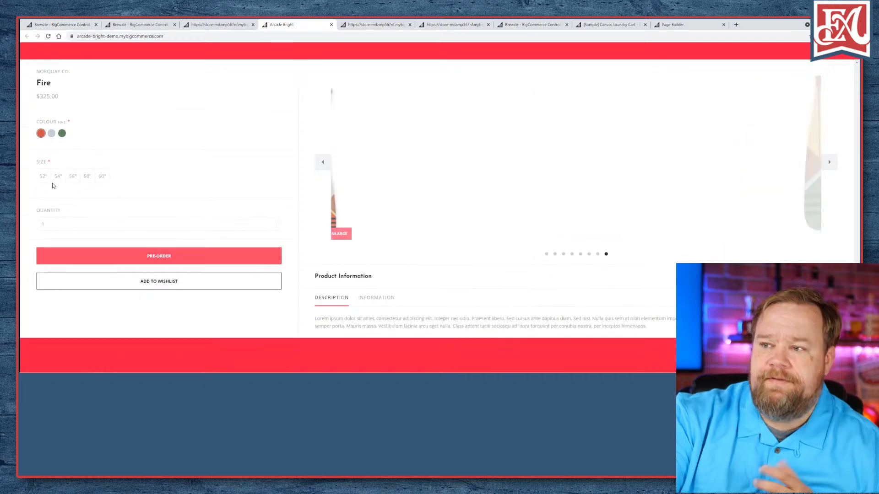
pyautogui.click(44, 177)
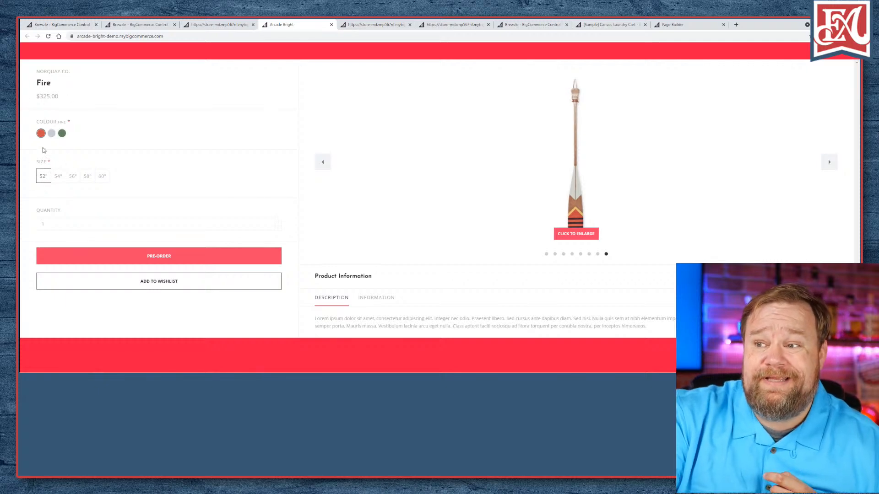
pyautogui.click(112, 252)
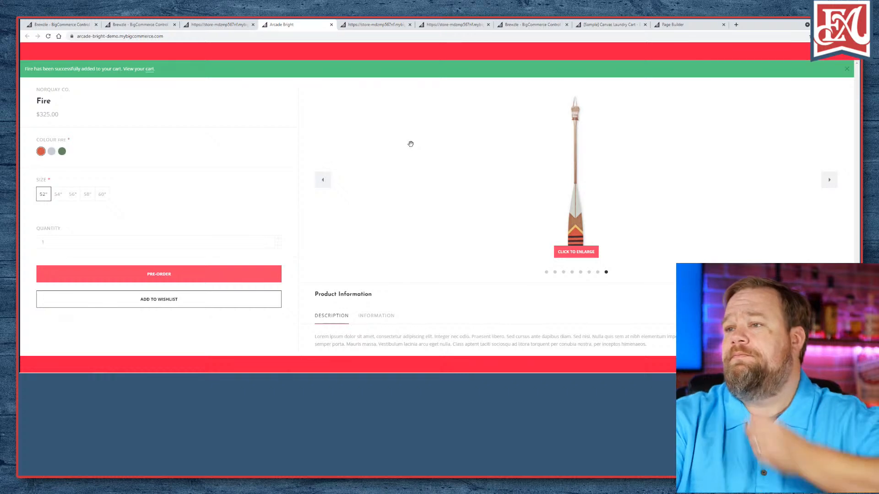
pyautogui.click(51, 151)
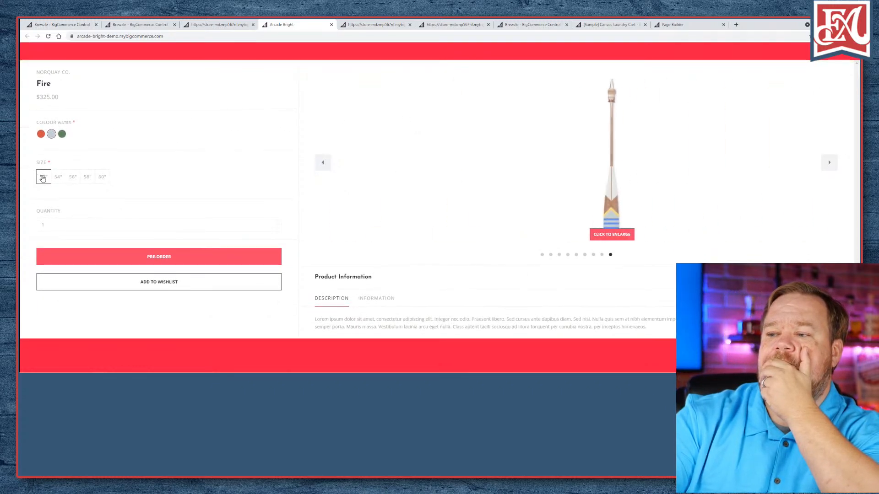
pyautogui.click(40, 133)
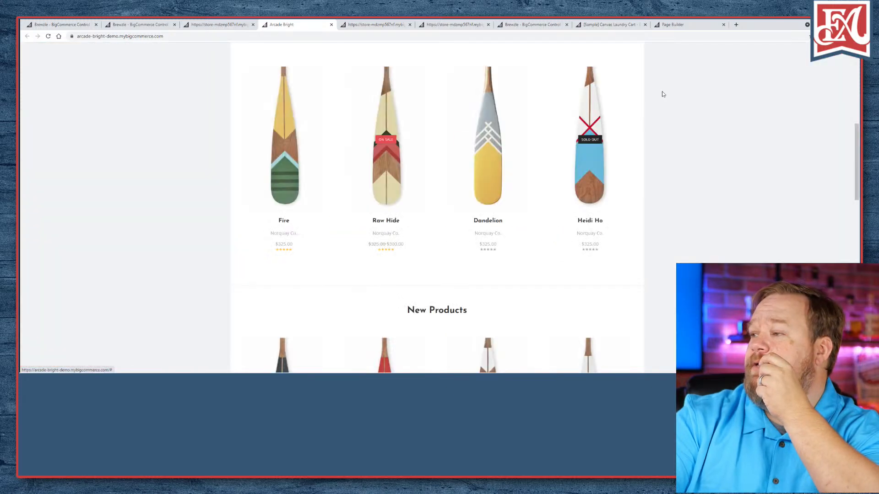
# - Look over the Fire paddle's full product page and return to the demo store's home page
pyautogui.hotkey('alt', 'Left')
pyautogui.click(287, 192)
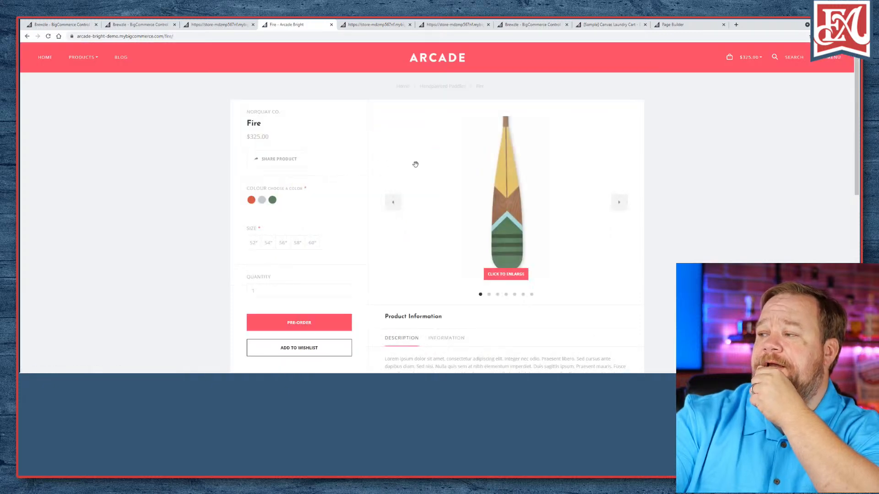
pyautogui.scroll(-1, 418, 163)
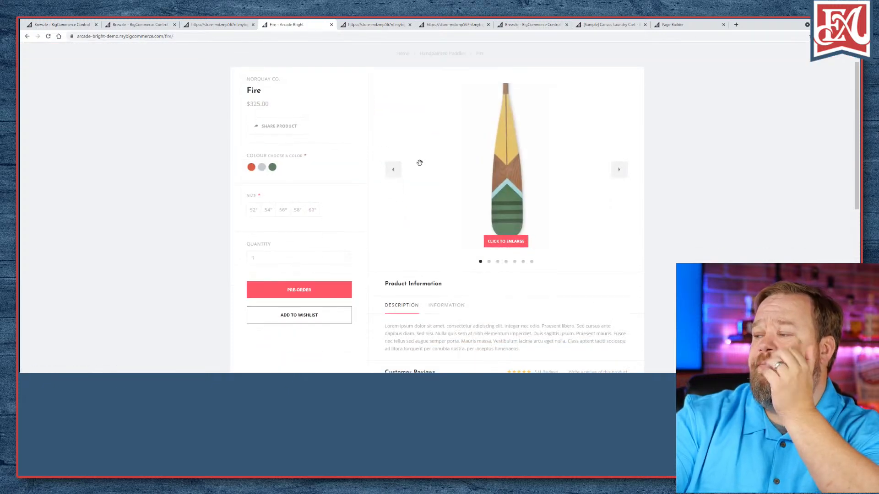
pyautogui.scroll(1, 419, 163)
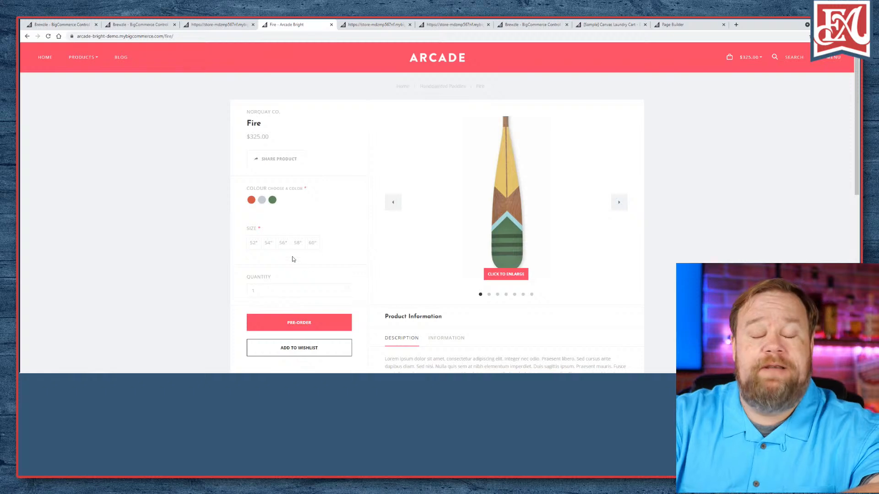
pyautogui.hotkey('alt', 'Left')
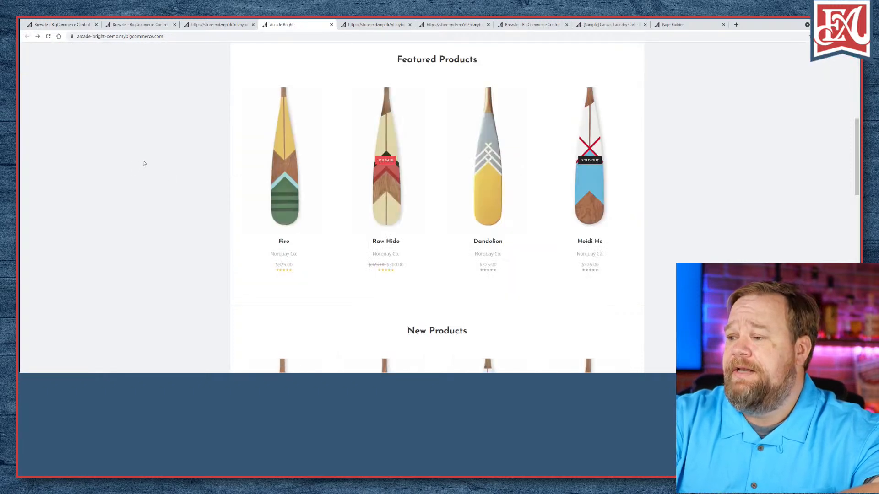
# - Look over the home page's product listings and open the Merit paddle's product page
pyautogui.moveTo(272, 155)
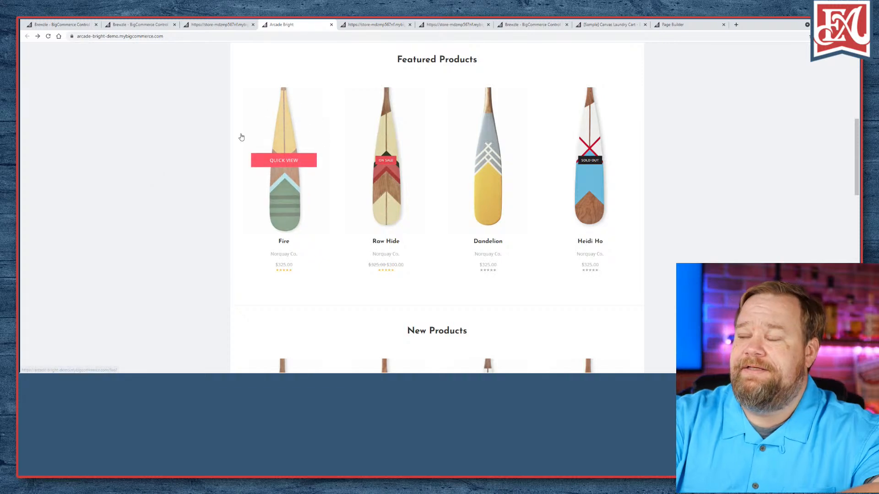
pyautogui.scroll(-5, 214, 182)
pyautogui.scroll(-3, 214, 185)
pyautogui.scroll(3, 214, 184)
pyautogui.click(283, 184)
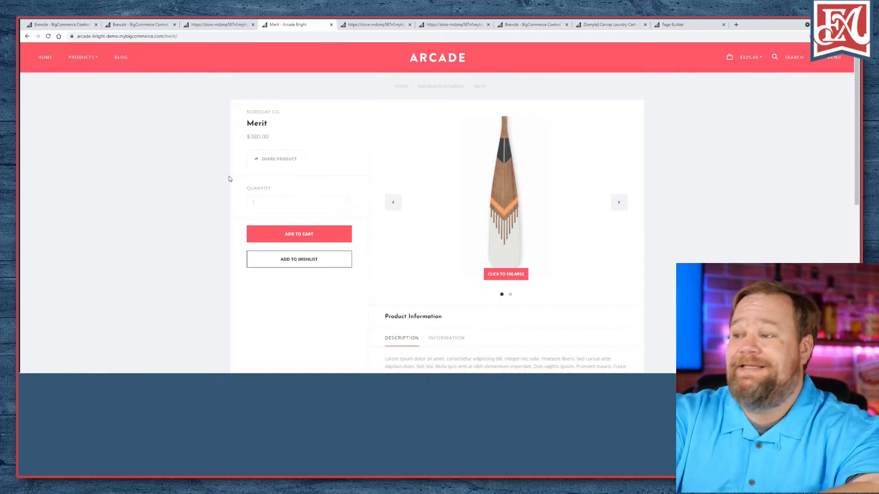
# - Inspect the Merit page's Add to Cart button in the browser developer tools and set its background-color to green
pyautogui.rightClick(260, 228)
pyautogui.click(297, 317)
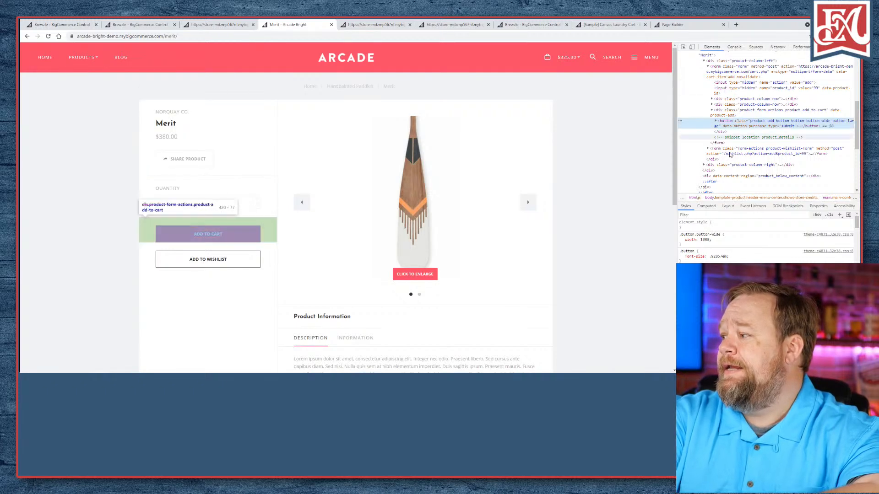
pyautogui.click(711, 225)
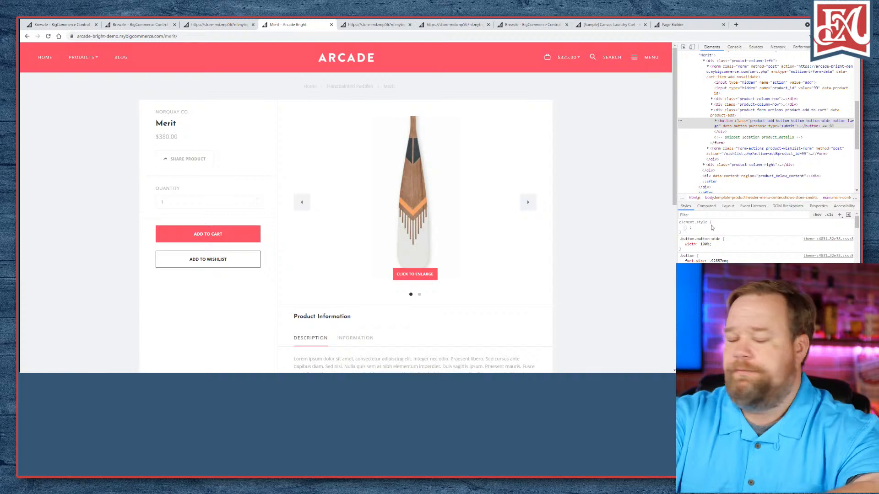
pyautogui.write('background-color')
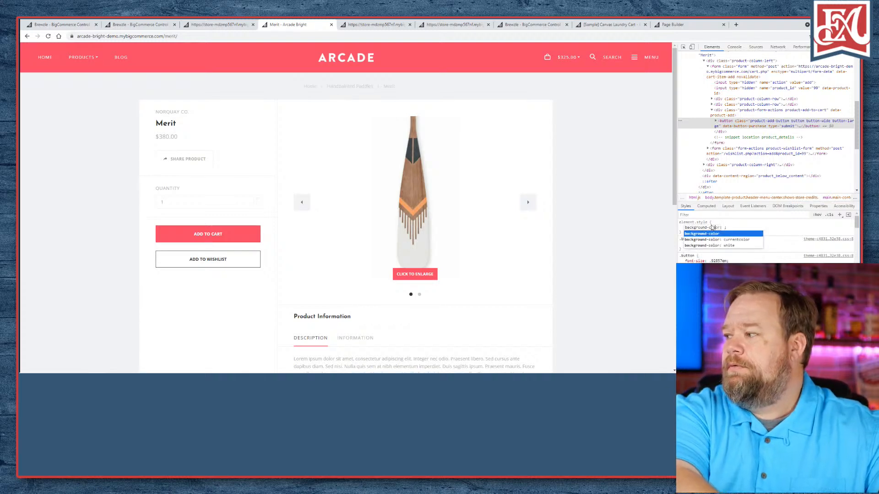
pyautogui.press('Tab')
pyautogui.write('green')
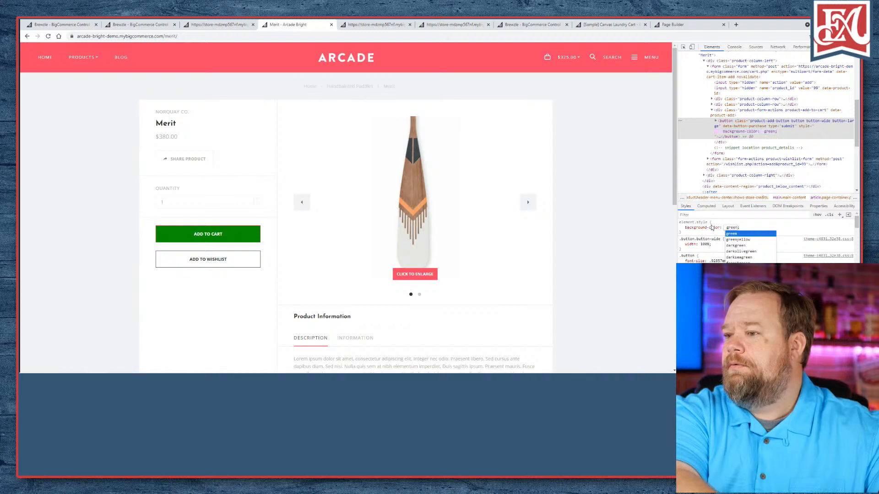
# - Change the Add to Cart button's inline background-color to lightgreen
pyautogui.press('Escape')
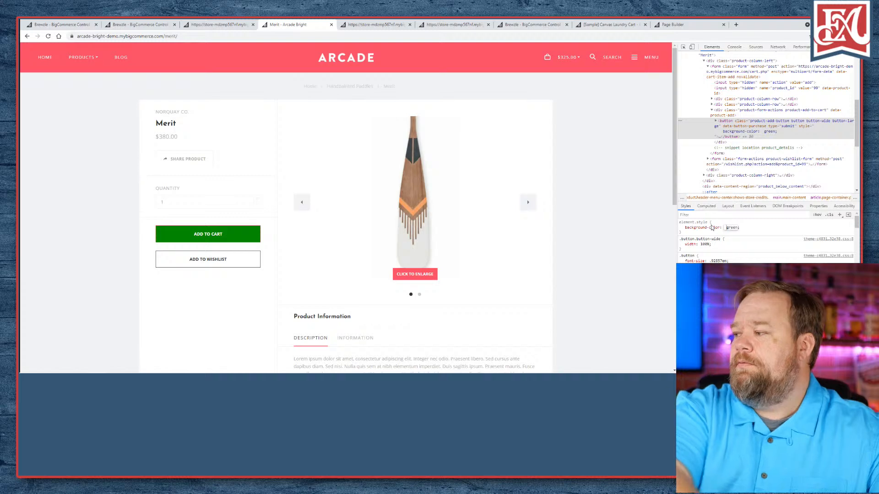
pyautogui.press('Return')
pyautogui.write('o')
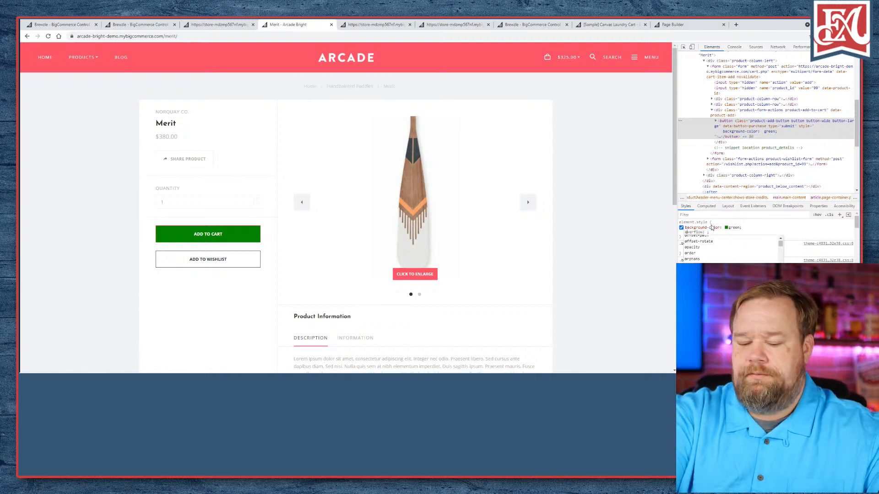
pyautogui.press('Escape')
pyautogui.click(729, 228)
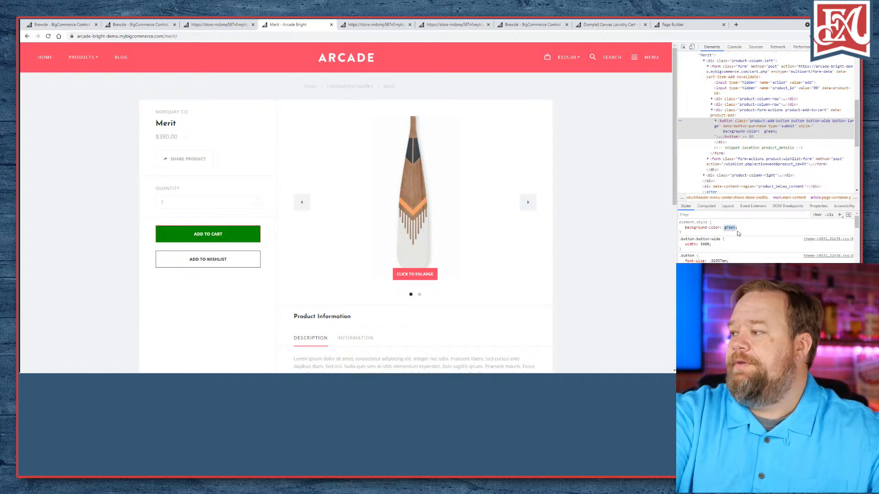
pyautogui.press('Left')
pyautogui.write('light-')
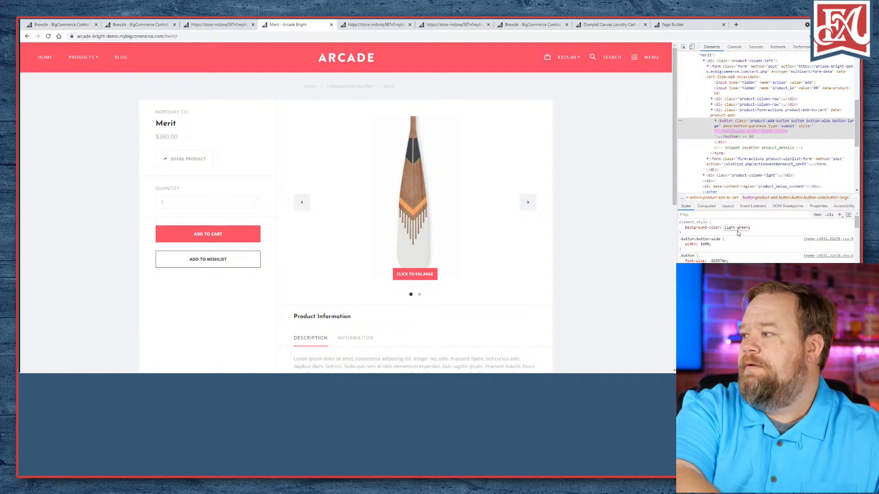
pyautogui.press('BackSpace')
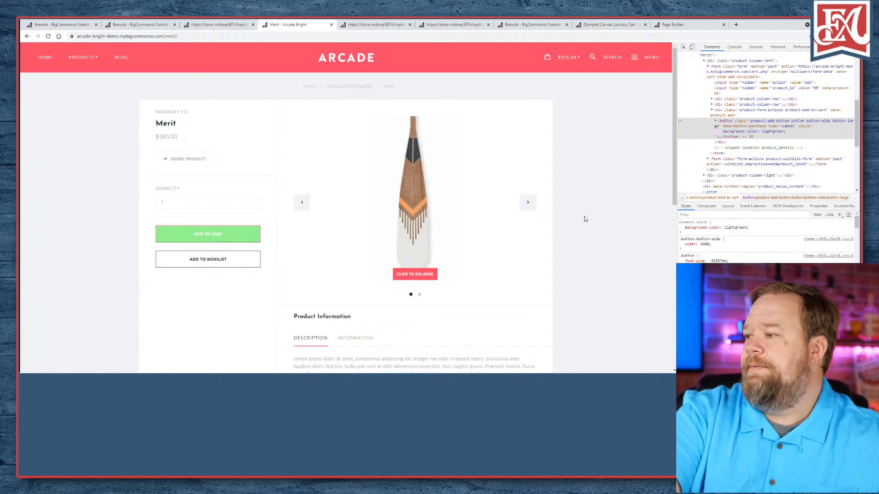
pyautogui.click(585, 218)
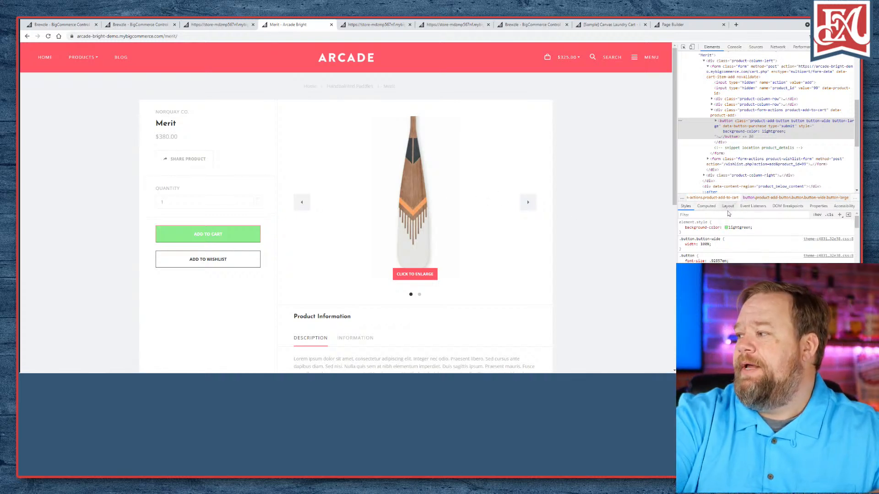
# - Set the Add to Cart button's inline background-color to blue
pyautogui.click(735, 228)
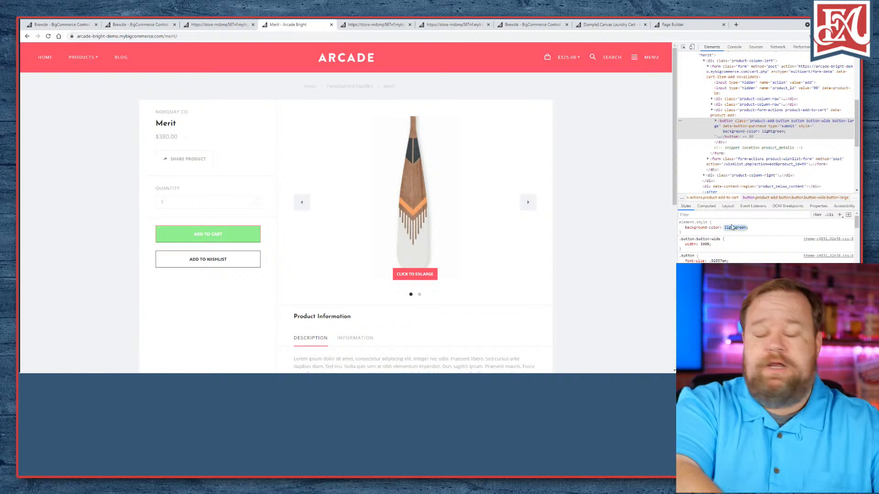
pyautogui.write('blu')
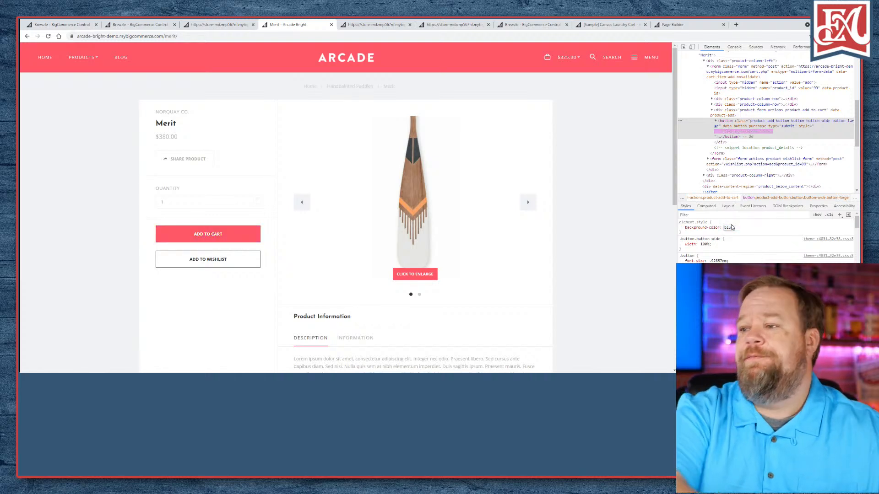
pyautogui.write('e;')
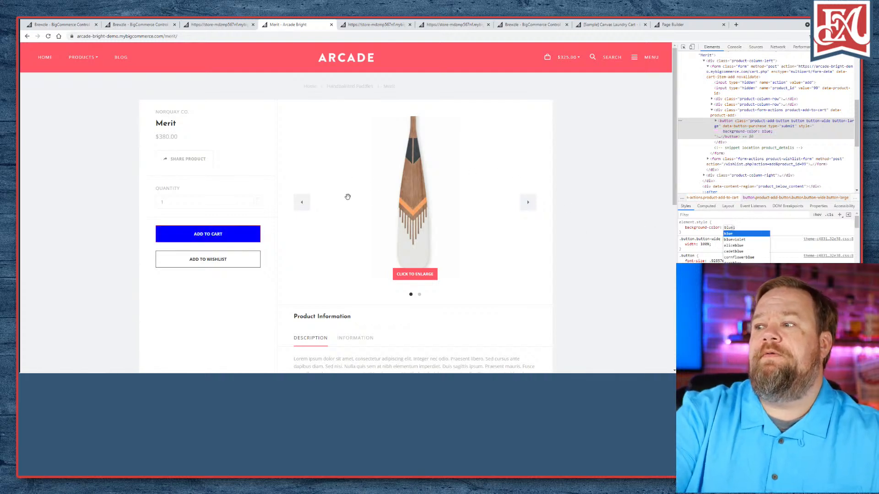
pyautogui.press('Return')
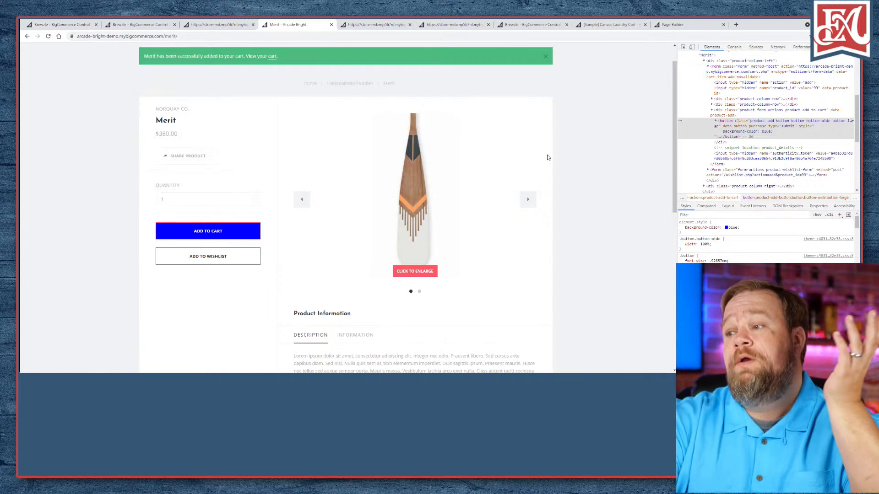
# - Examine how the recoloured Add to Cart button stands out against the rest of the Merit product page
pyautogui.scroll(1, 513, 169)
pyautogui.scroll(-2, 371, 183)
pyautogui.scroll(2, 355, 194)
pyautogui.scroll(-2, 363, 194)
pyautogui.scroll(1, 349, 201)
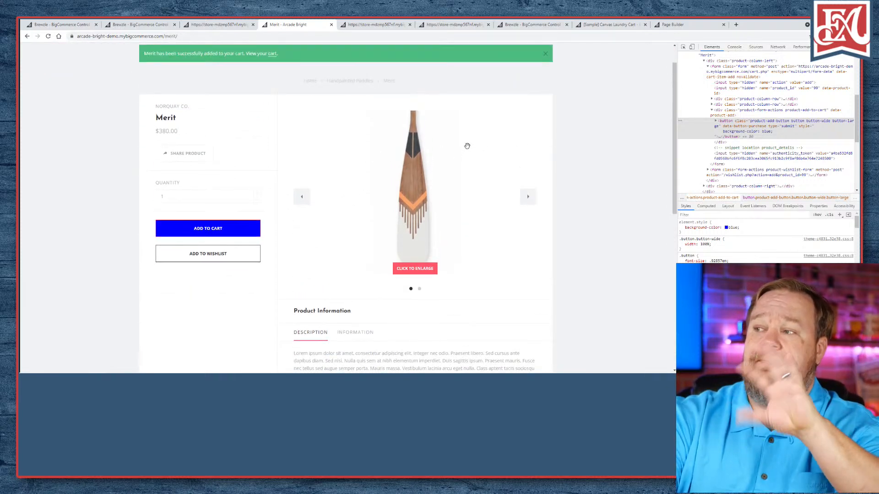
pyautogui.scroll(1, 160, 169)
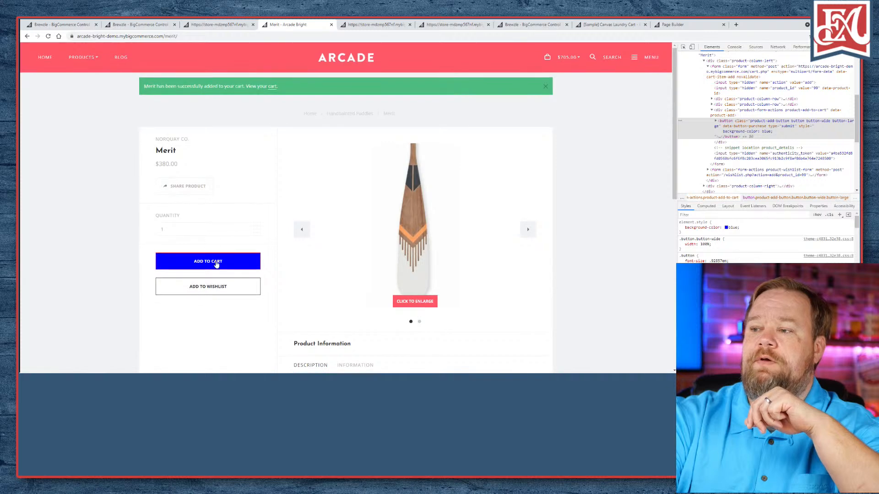
pyautogui.scroll(-1, 311, 210)
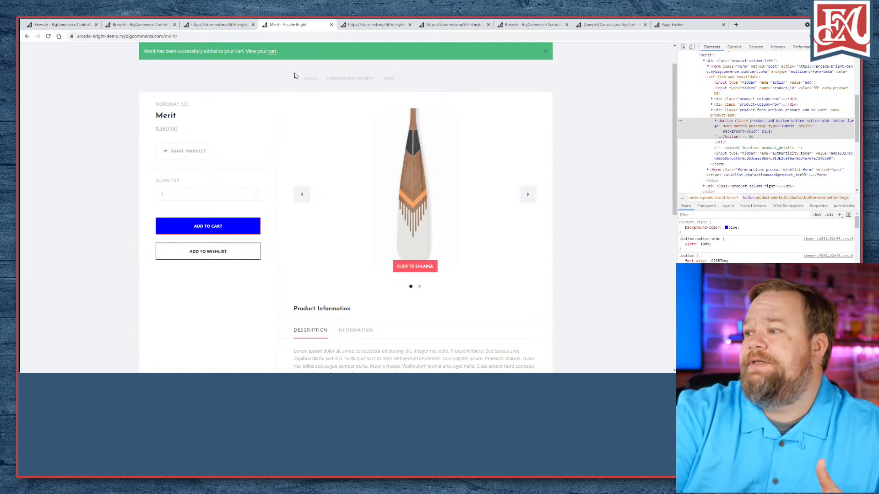
pyautogui.scroll(-2, 367, 161)
pyautogui.scroll(1, 387, 168)
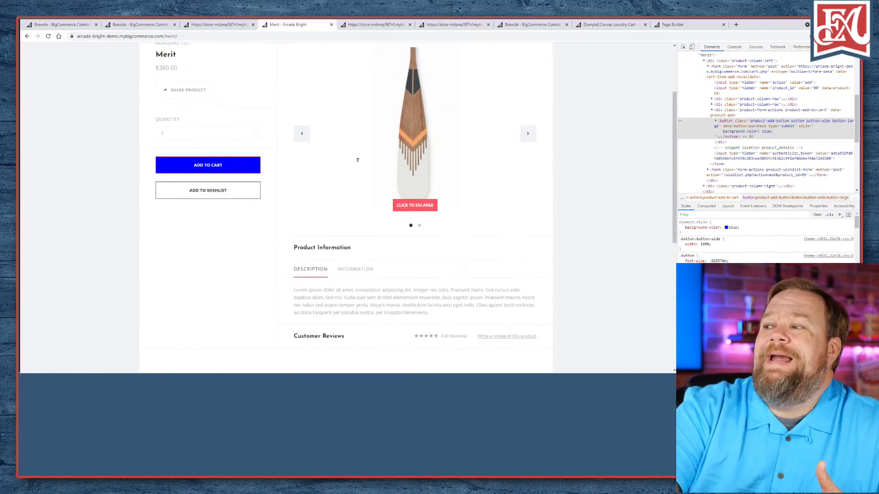
pyautogui.scroll(2, 361, 160)
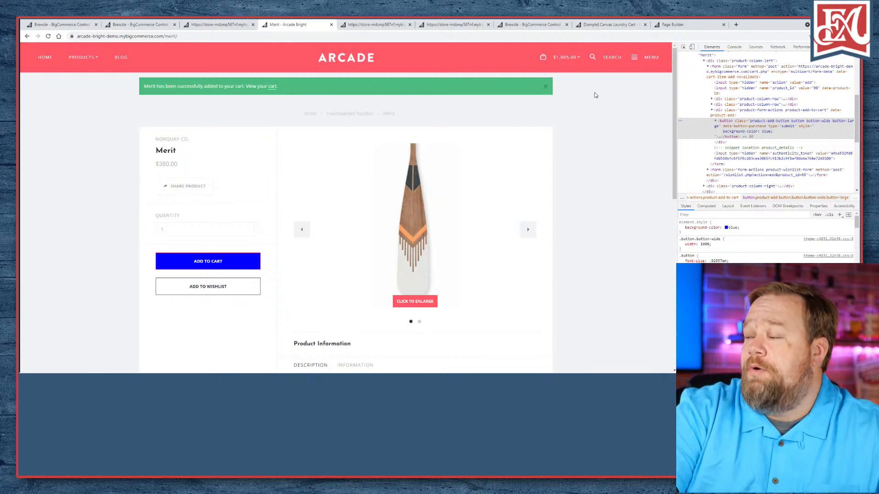
# - Proceed from the cart summary to the Arcade demo's checkout page to view it, and close the demo
pyautogui.click(562, 56)
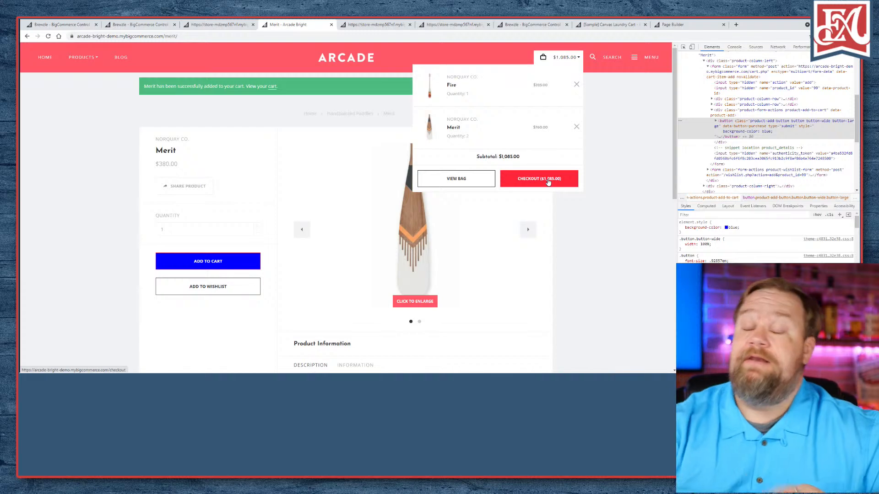
pyautogui.click(525, 179)
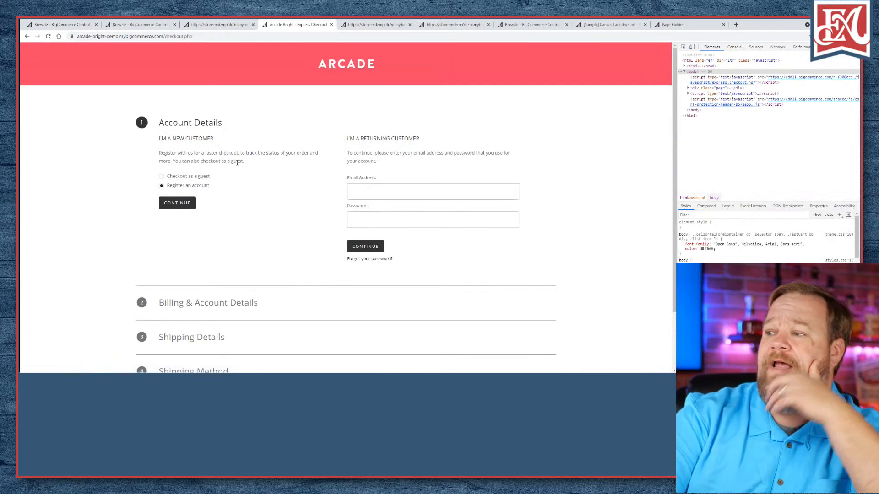
pyautogui.click(332, 25)
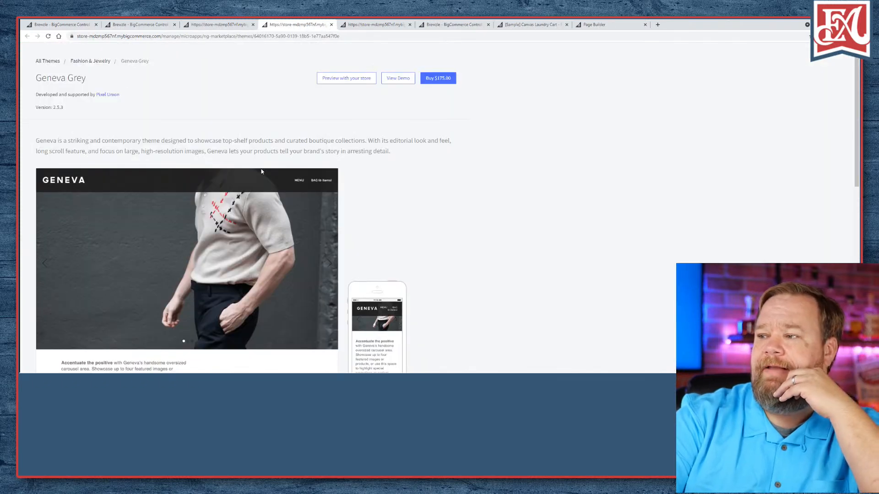
# - Look over the Geneva Grey theme's demo home page, and open the Scales Pop theme's demo in its place
pyautogui.click(394, 78)
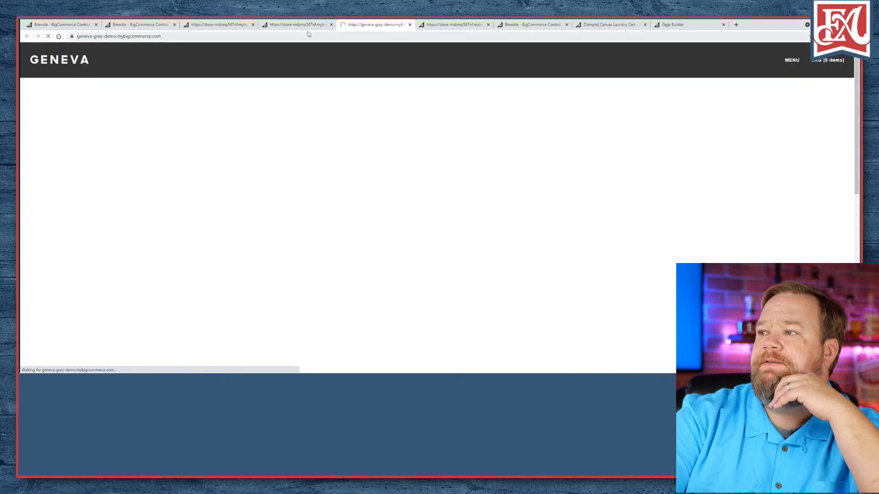
pyautogui.click(323, 29)
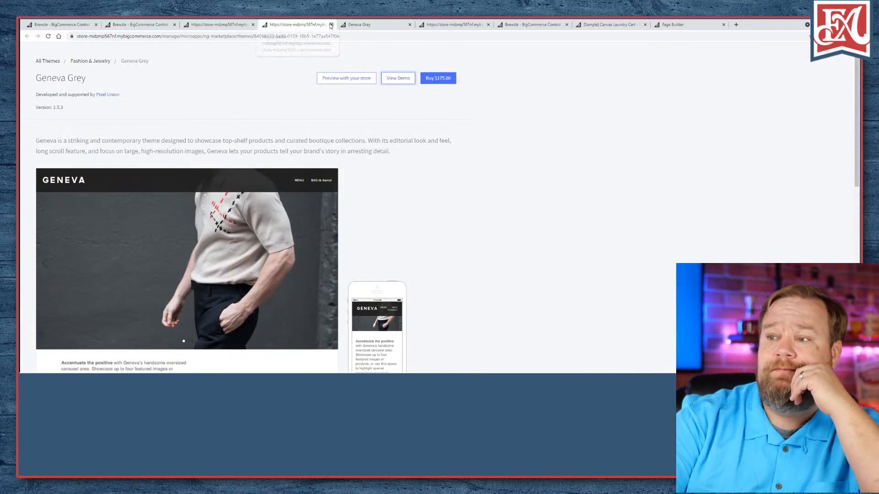
pyautogui.click(331, 24)
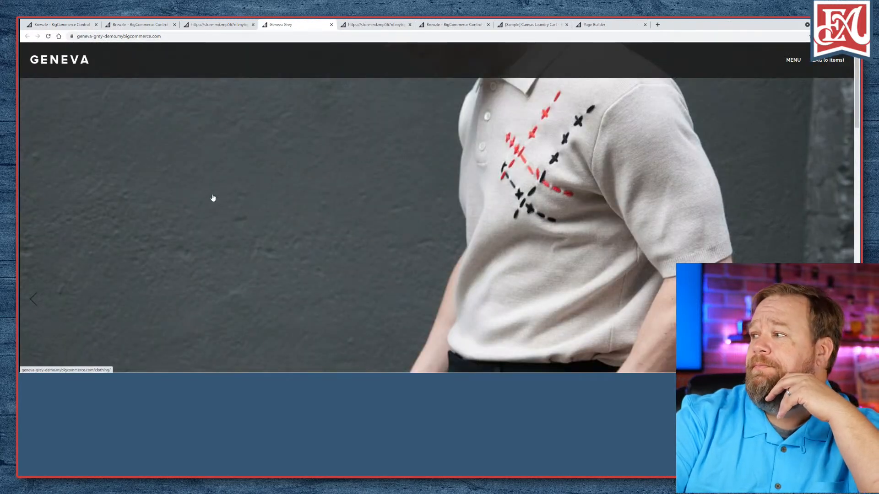
pyautogui.scroll(-10, 343, 196)
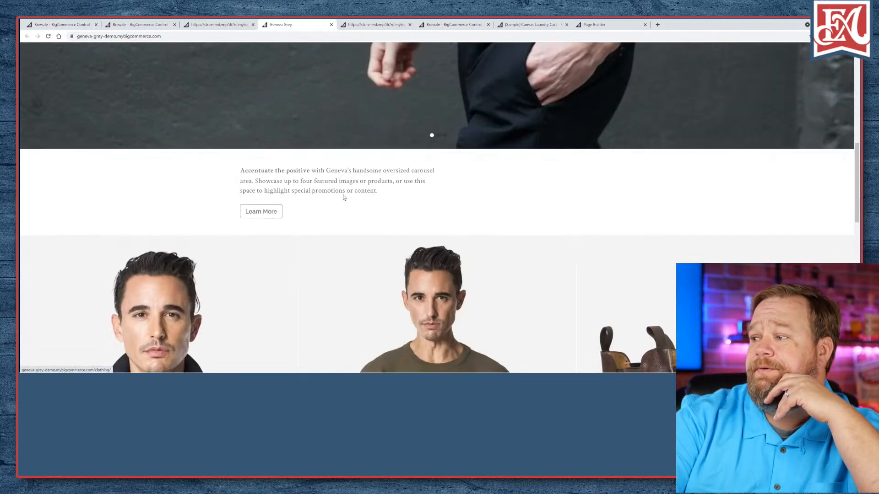
pyautogui.scroll(-8, 343, 197)
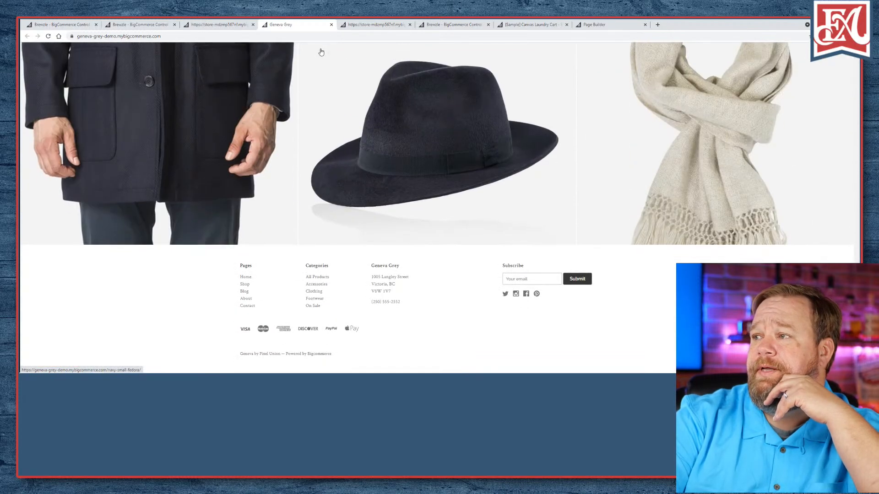
pyautogui.click(332, 25)
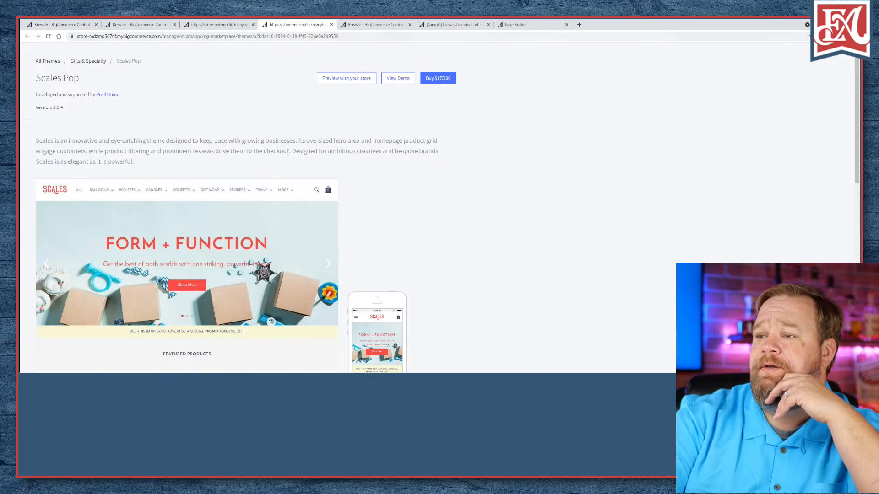
pyautogui.click(396, 78)
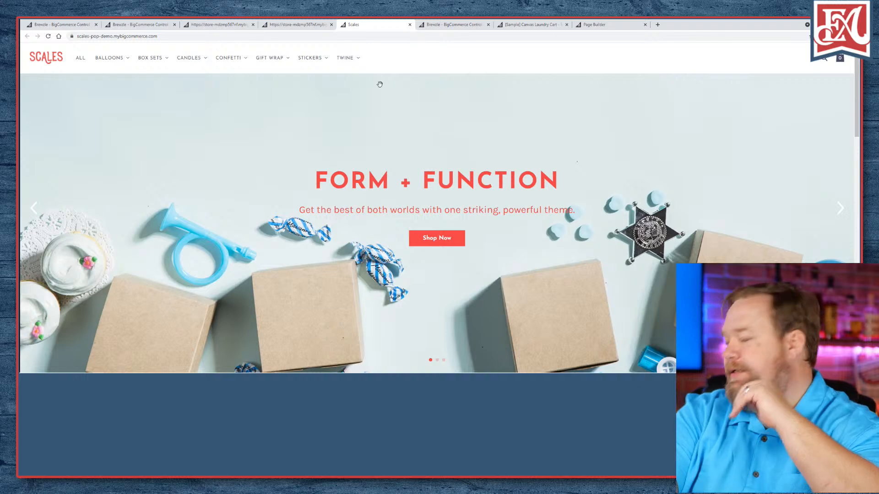
# - Open the theme.co/x page in a new browser tab
pyautogui.click(657, 25)
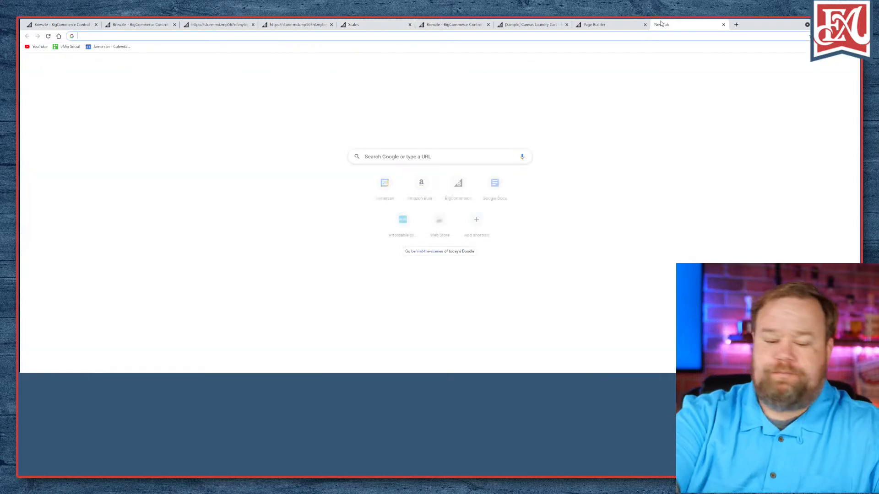
pyautogui.write('theme.co.')
pyautogui.press('BackSpace')
pyautogui.write('/x')
pyautogui.press('Return')
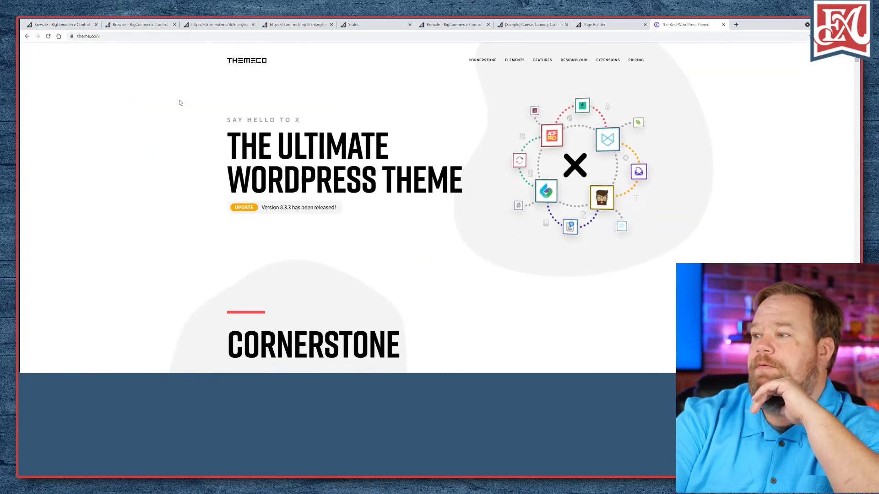
# - Look over the X WordPress theme page and its Cornerstone section, and close it to return to the Scales demo
pyautogui.scroll(-7, 180, 102)
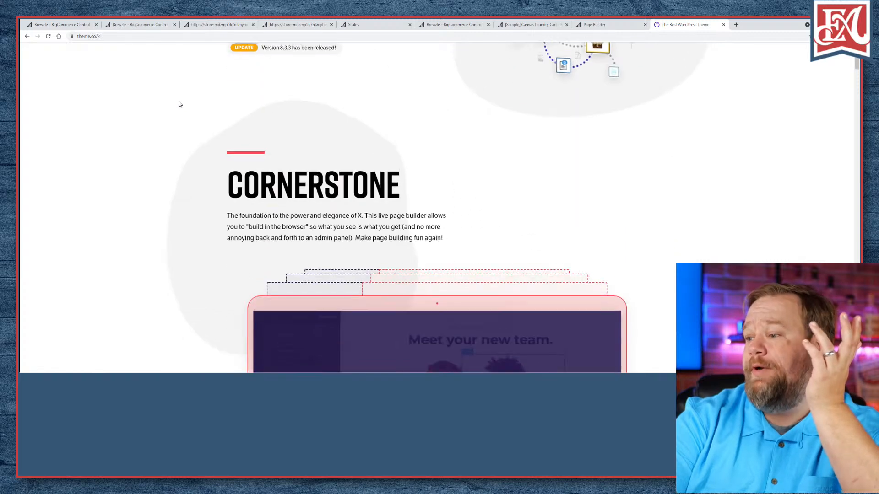
pyautogui.scroll(4, 180, 105)
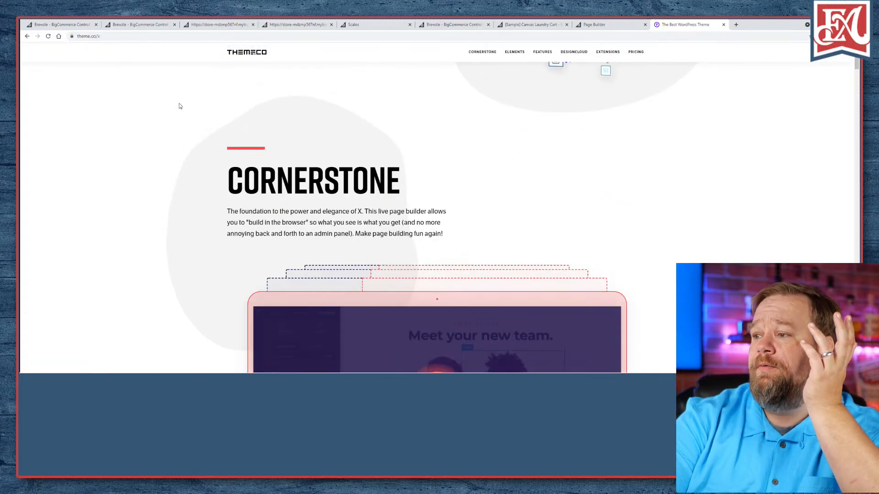
pyautogui.scroll(-8, 179, 105)
pyautogui.scroll(-8, 181, 106)
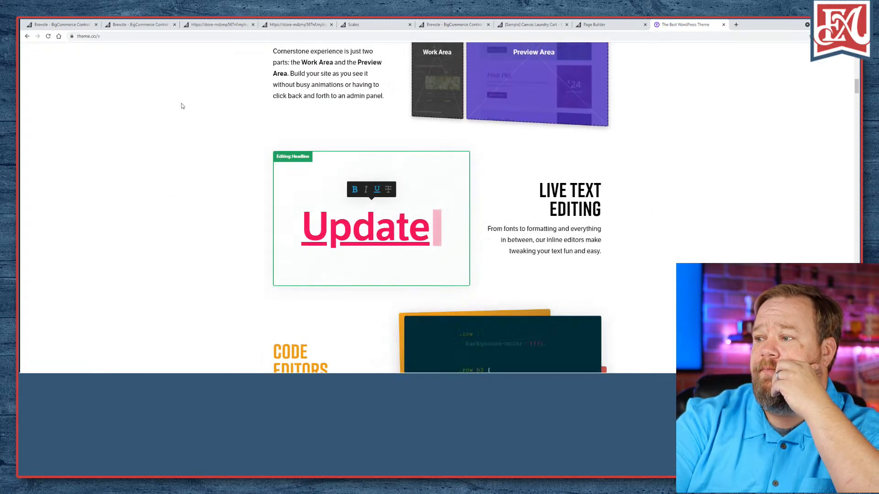
pyautogui.scroll(-4, 182, 106)
pyautogui.scroll(20, 182, 105)
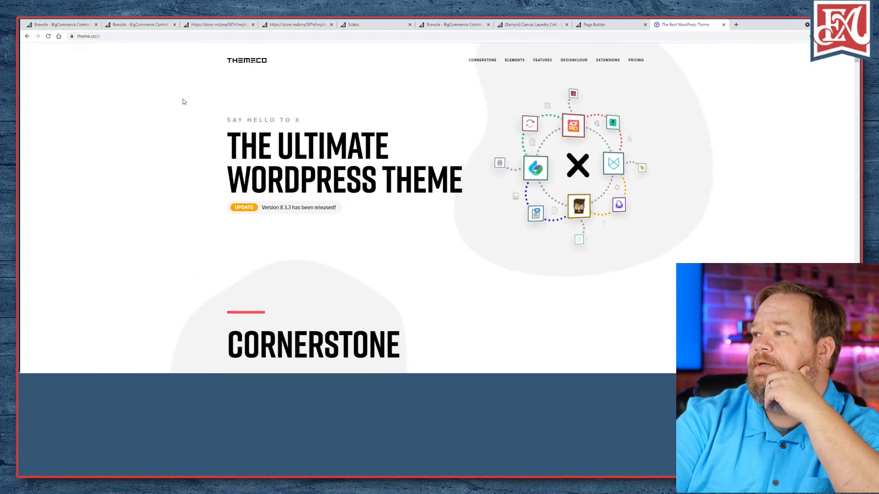
pyautogui.click(483, 63)
pyautogui.middleClick(448, 113)
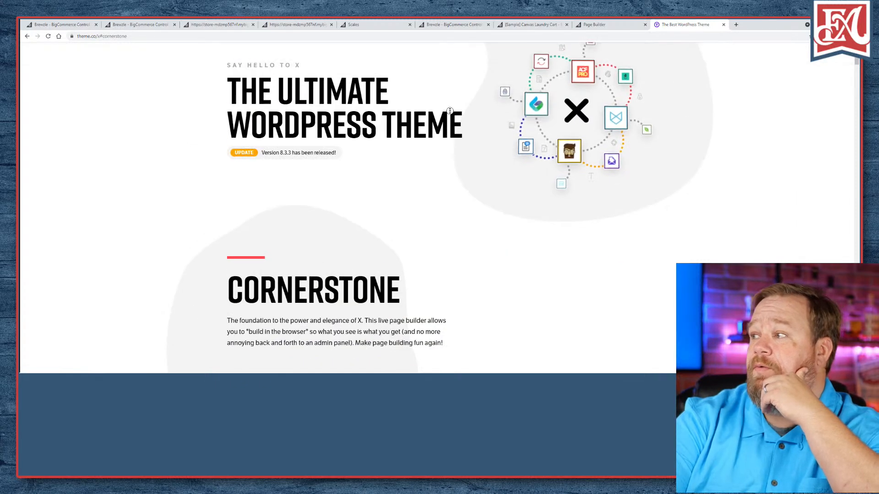
pyautogui.scroll(2, 443, 104)
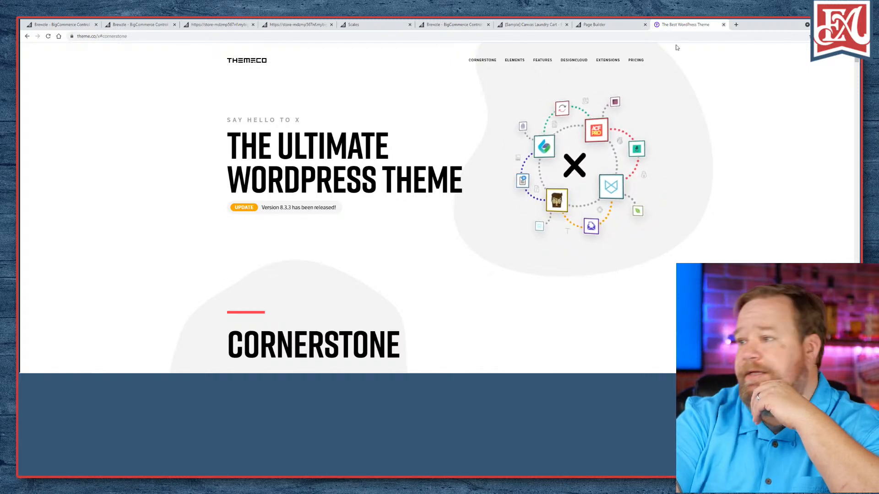
pyautogui.middleClick(396, 105)
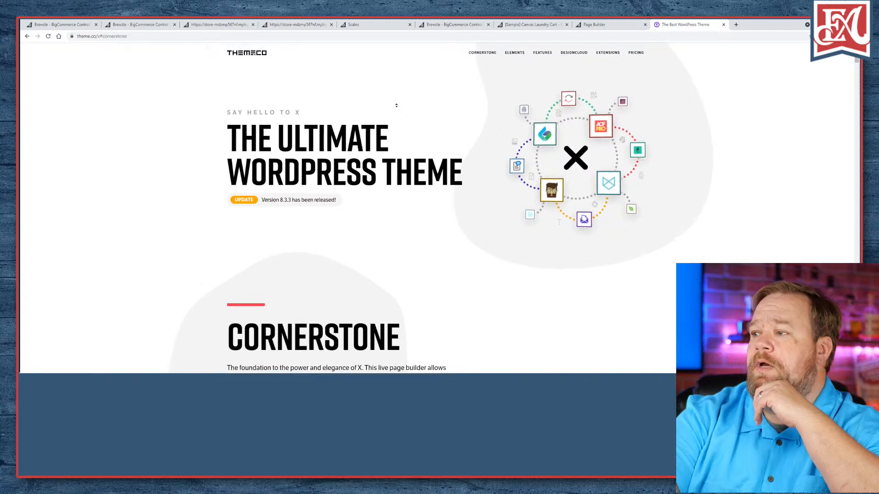
pyautogui.click(723, 24)
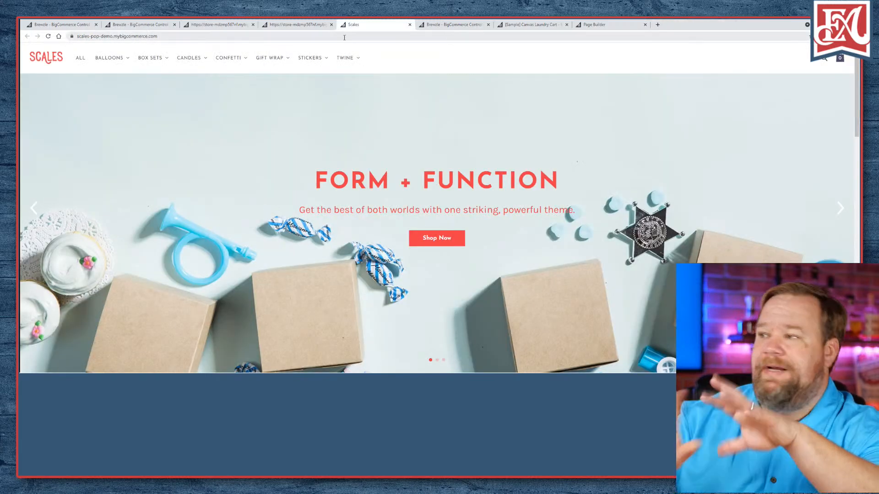
# - Find the Arcade Bright theme's details page among the open pages and close it
pyautogui.click(64, 24)
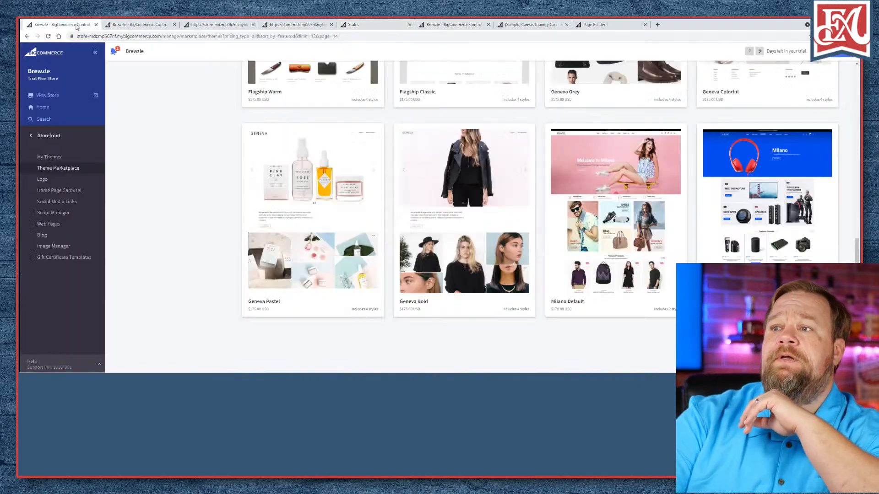
pyautogui.click(136, 25)
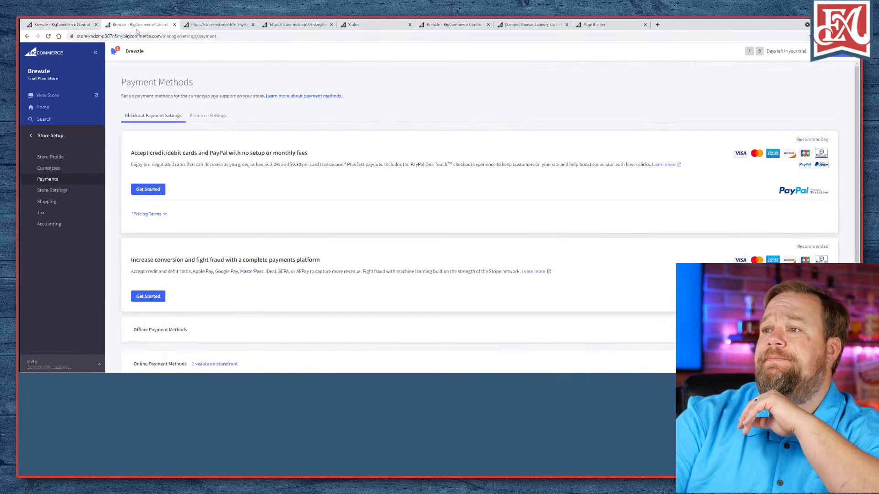
pyautogui.click(215, 26)
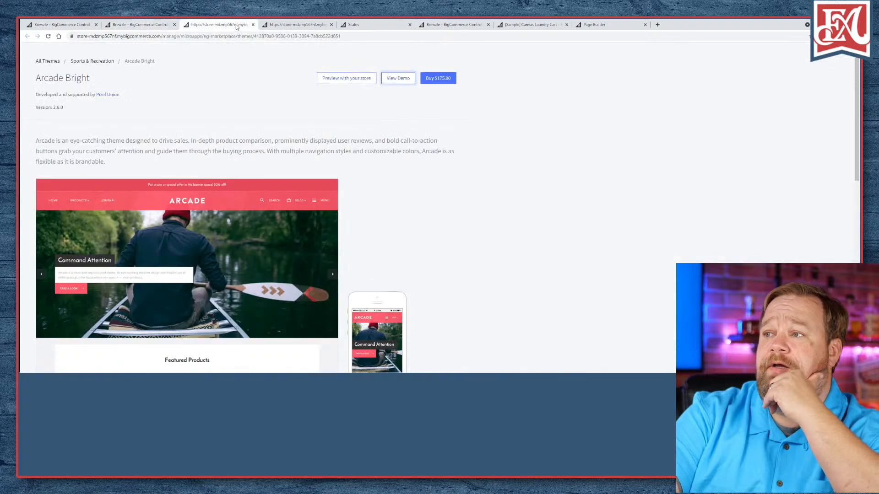
pyautogui.click(252, 26)
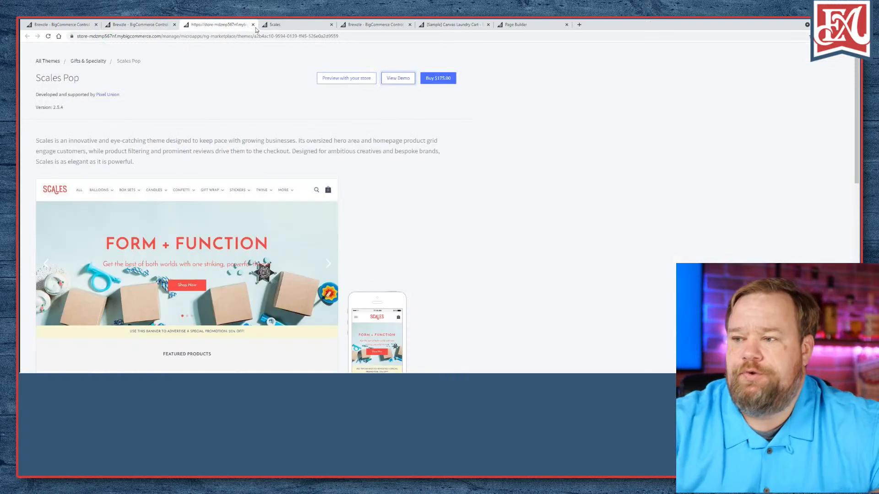
# - Go to the Scales Pop theme's details page and look through its included styles, features and support information
pyautogui.click(273, 26)
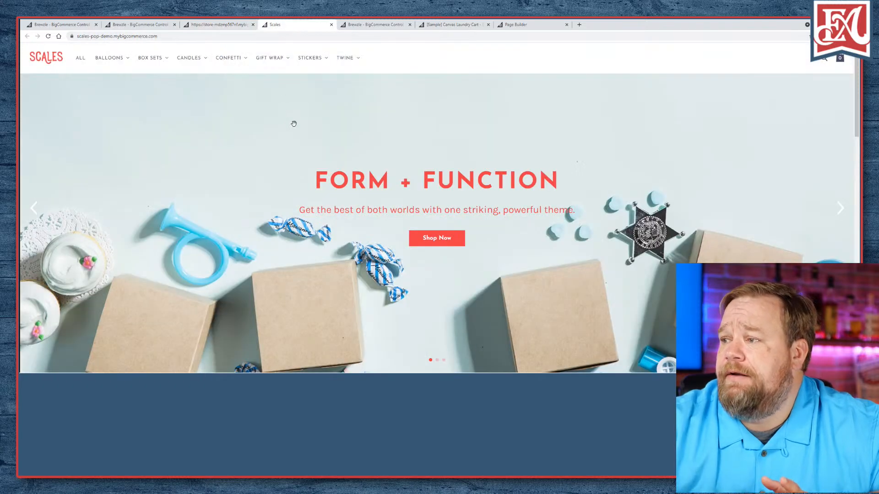
pyautogui.click(380, 27)
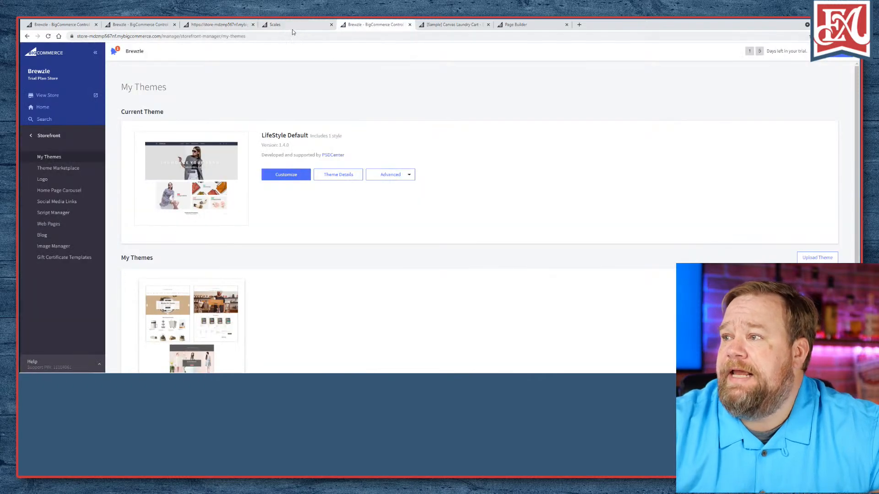
pyautogui.click(292, 27)
pyautogui.click(208, 26)
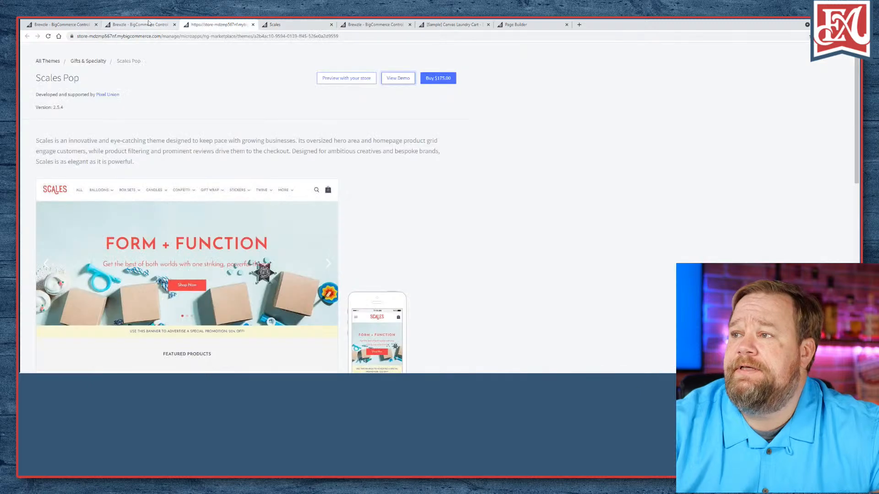
pyautogui.click(146, 24)
pyautogui.click(209, 27)
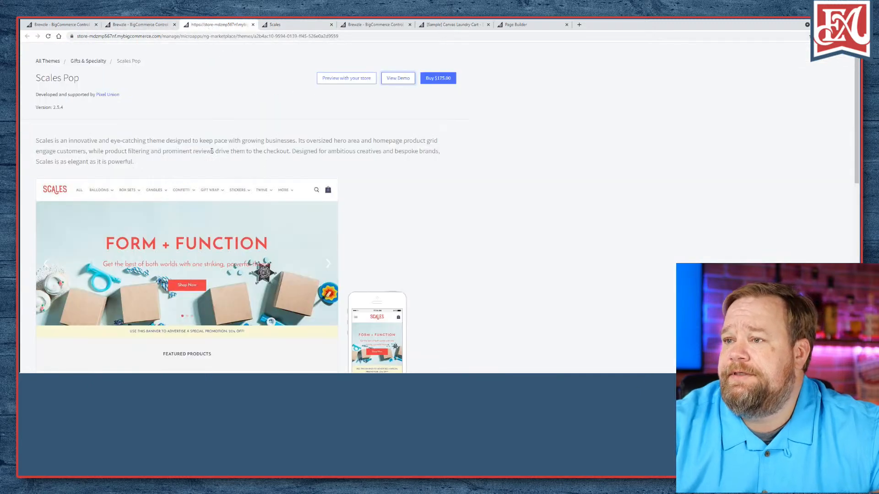
pyautogui.scroll(-8, 218, 161)
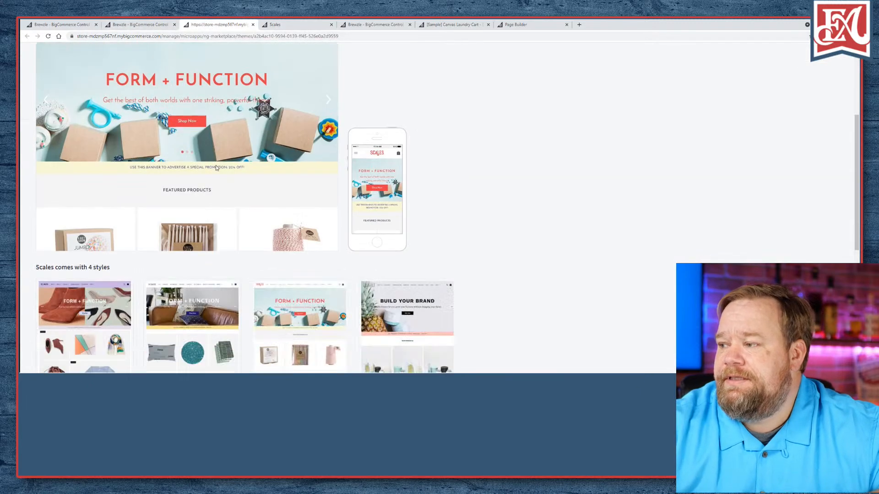
pyautogui.scroll(-2, 217, 168)
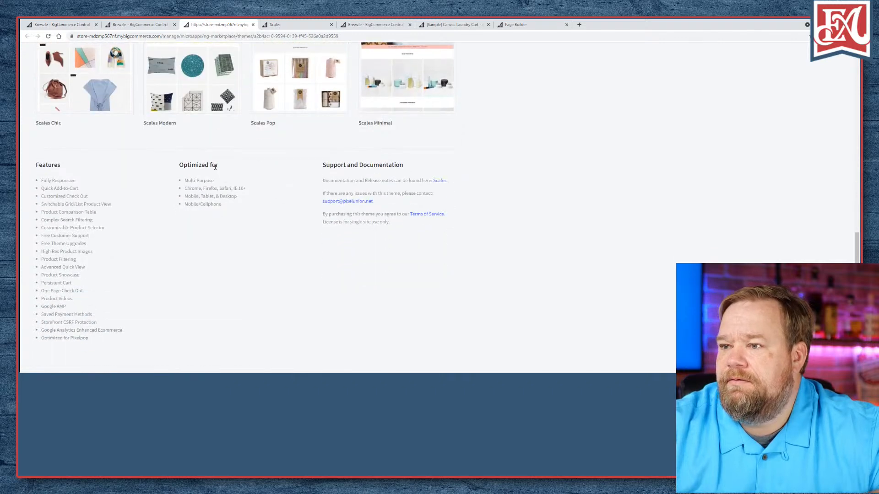
pyautogui.scroll(10, 215, 167)
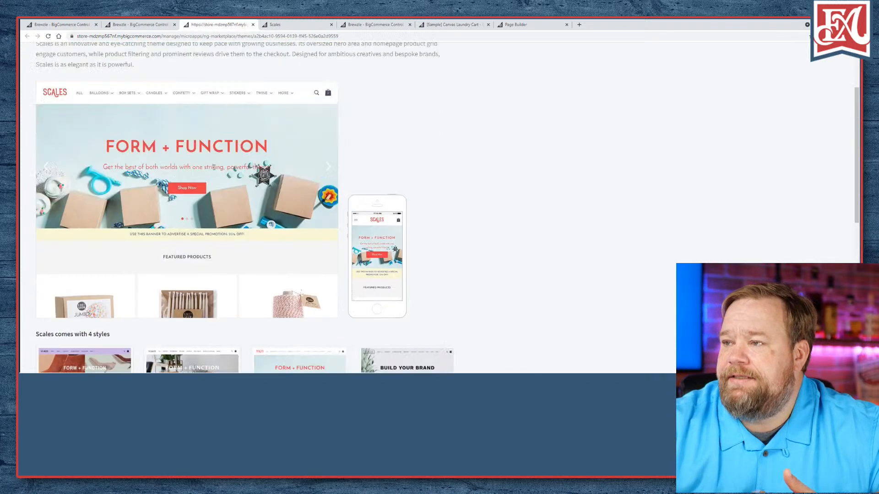
# - Look over the theme marketplace listing up to its industry filters
pyautogui.click(68, 24)
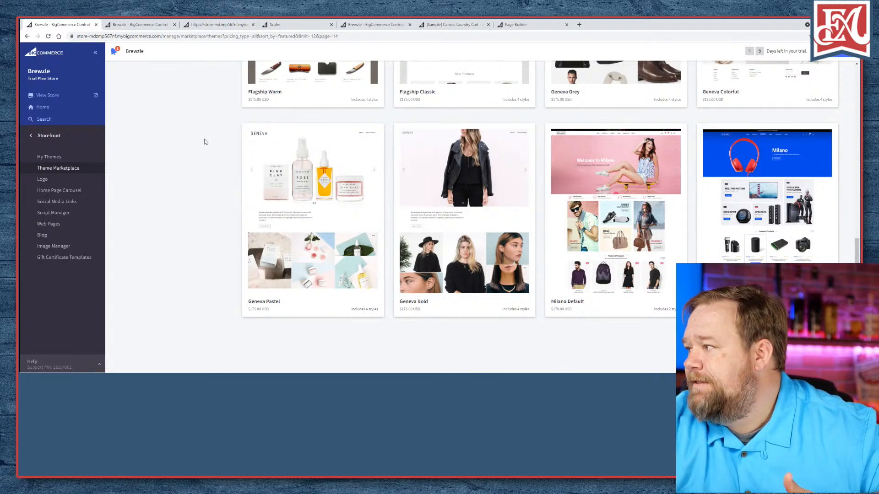
pyautogui.scroll(3, 207, 143)
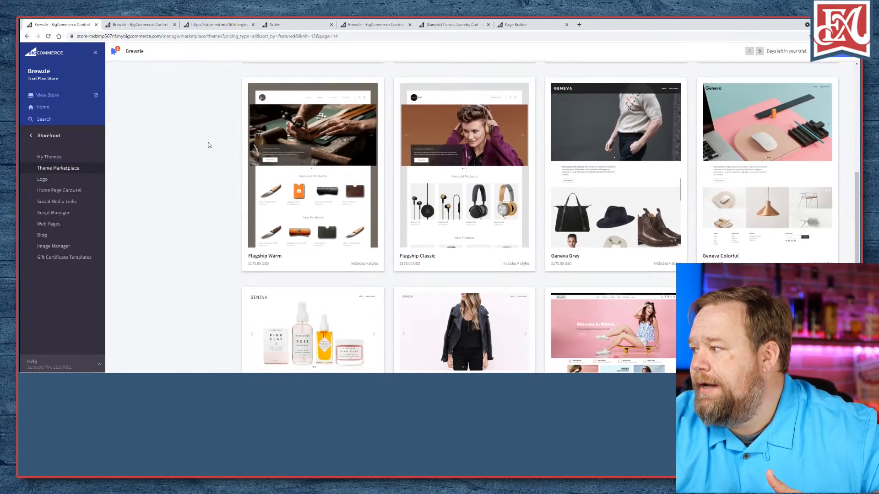
pyautogui.scroll(1, 209, 145)
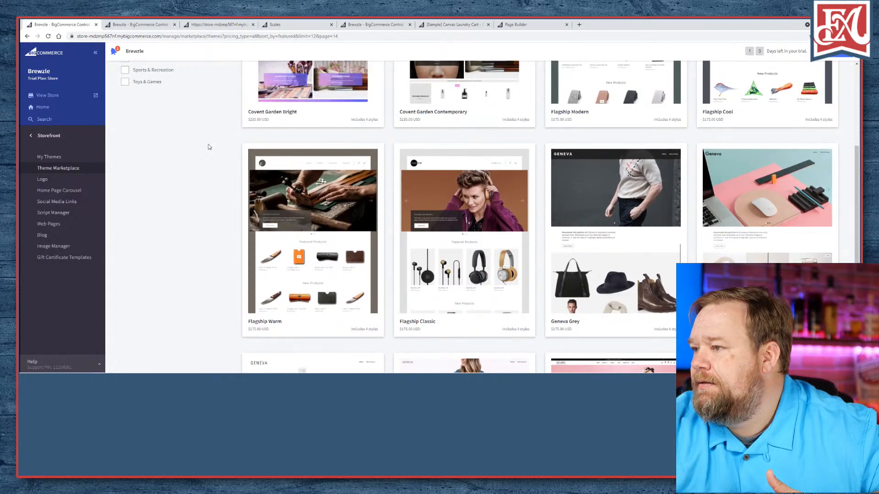
pyautogui.scroll(3, 208, 147)
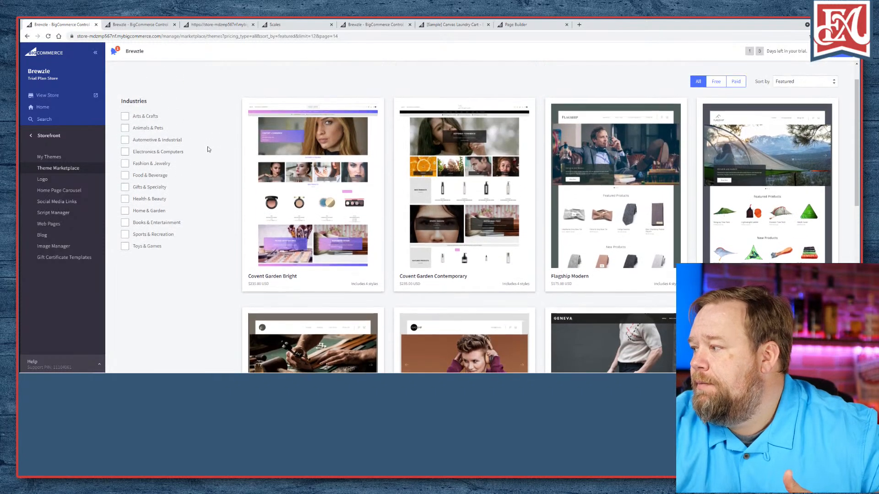
pyautogui.scroll(1, 208, 149)
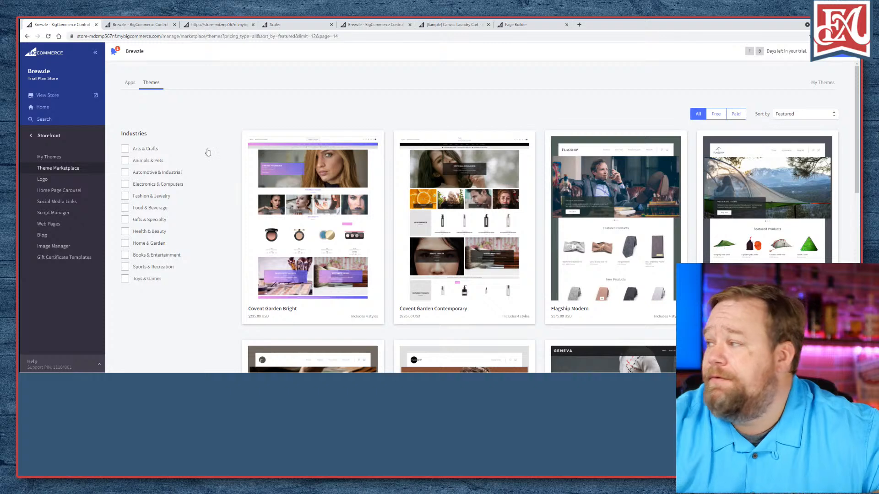
# - Return to the Scales Pop details page and look over its header with the preview, demo and purchase options
pyautogui.click(155, 26)
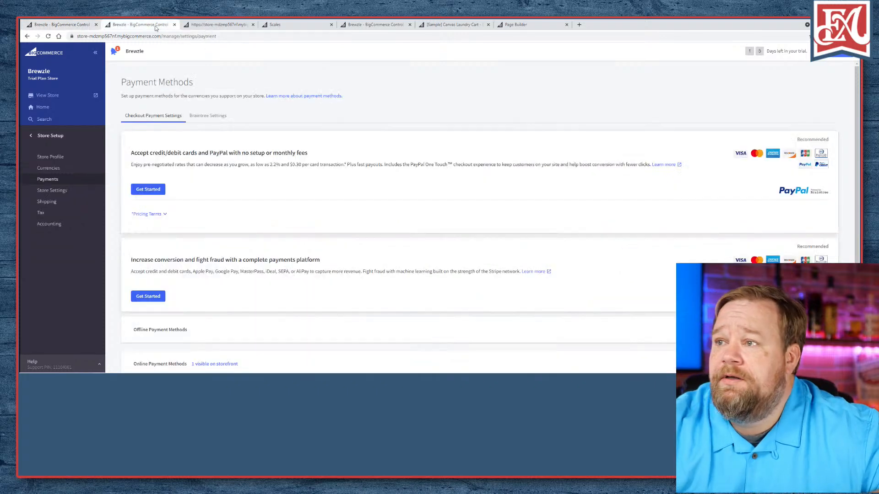
pyautogui.click(211, 25)
pyautogui.scroll(2, 188, 79)
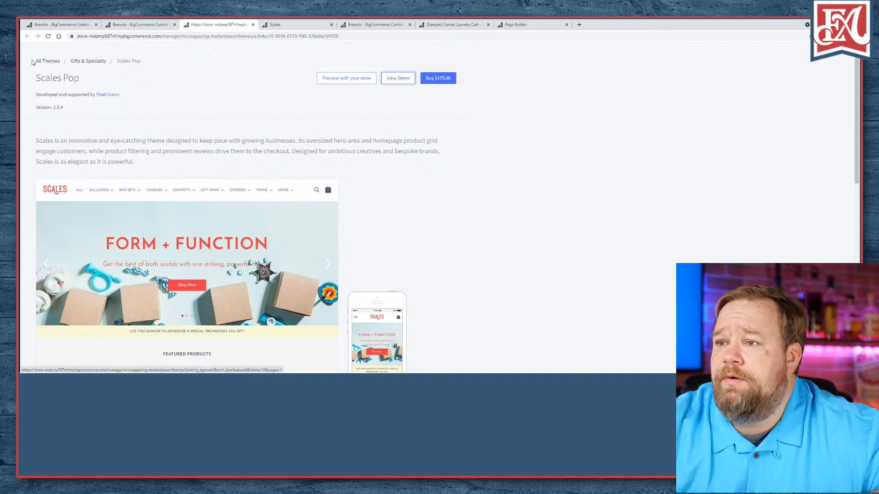
pyautogui.moveTo(33, 62); pyautogui.dragTo(337, 92)
pyautogui.click(449, 102)
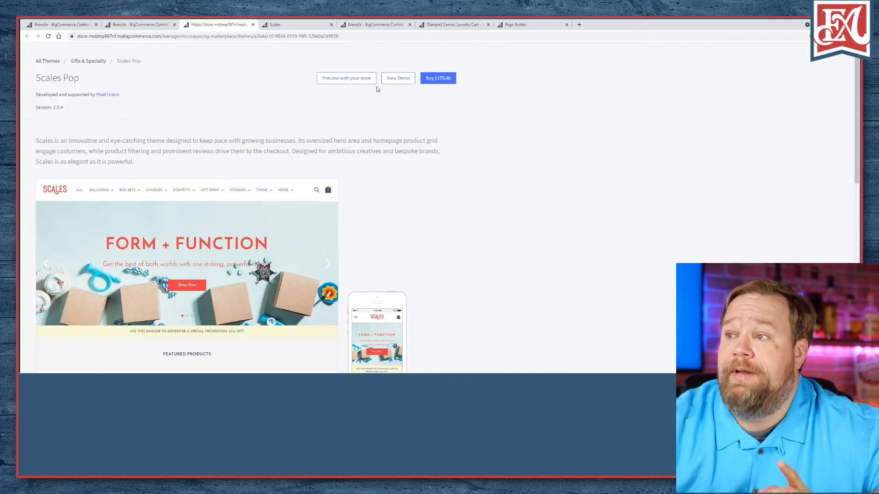
pyautogui.scroll(-5, 273, 108)
pyautogui.scroll(5, 257, 116)
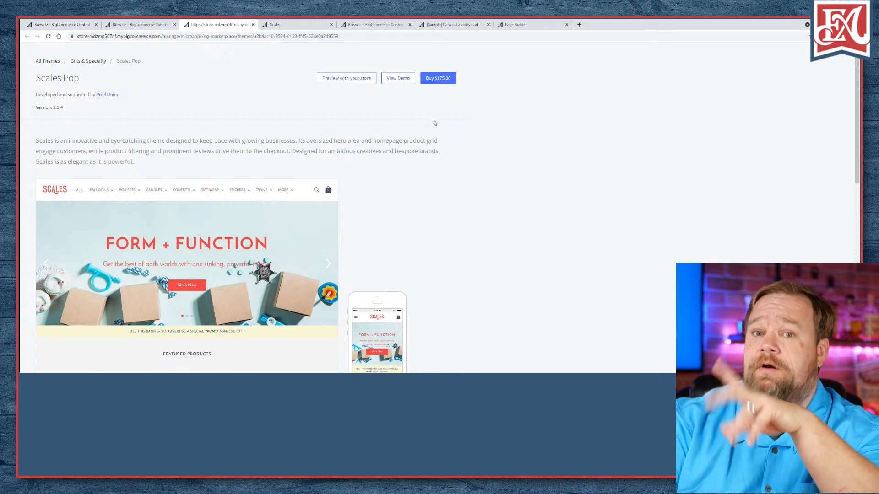
# - Inspect the Scales Pop page's Buy button and add a background-color of green to its element style
pyautogui.rightClick(451, 78)
pyautogui.click(607, 139)
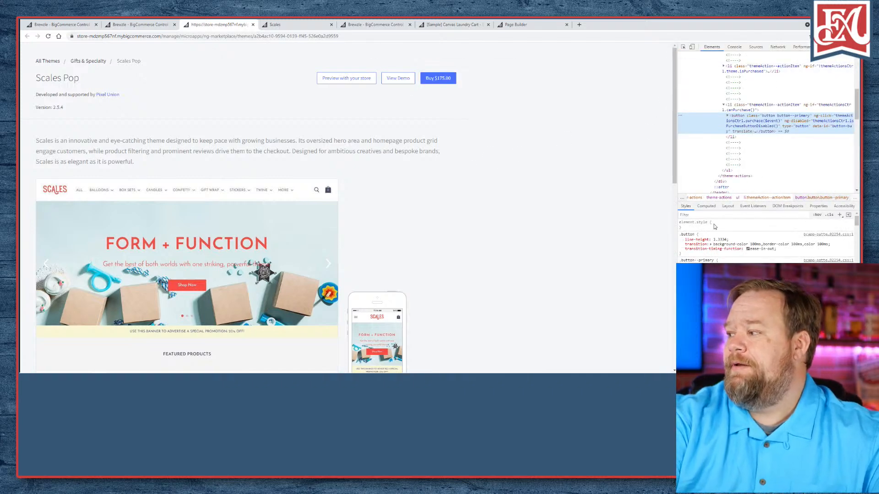
pyautogui.click(717, 224)
pyautogui.write('backgro')
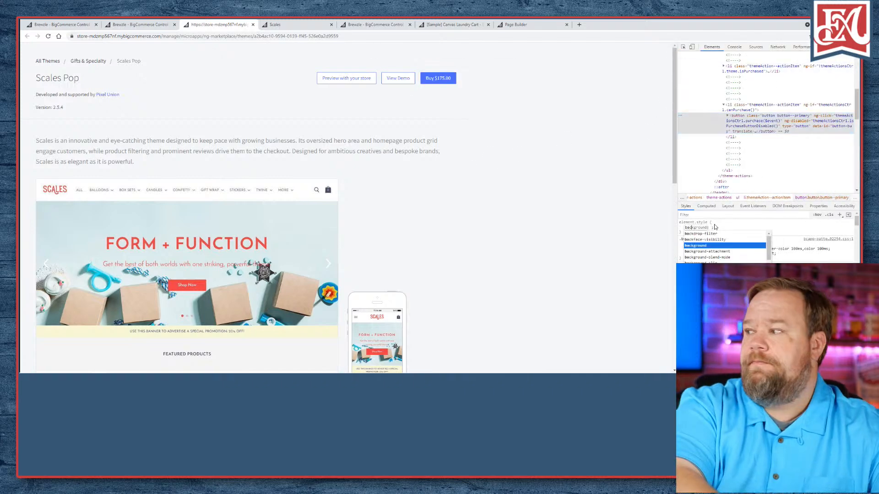
pyautogui.write('und-color')
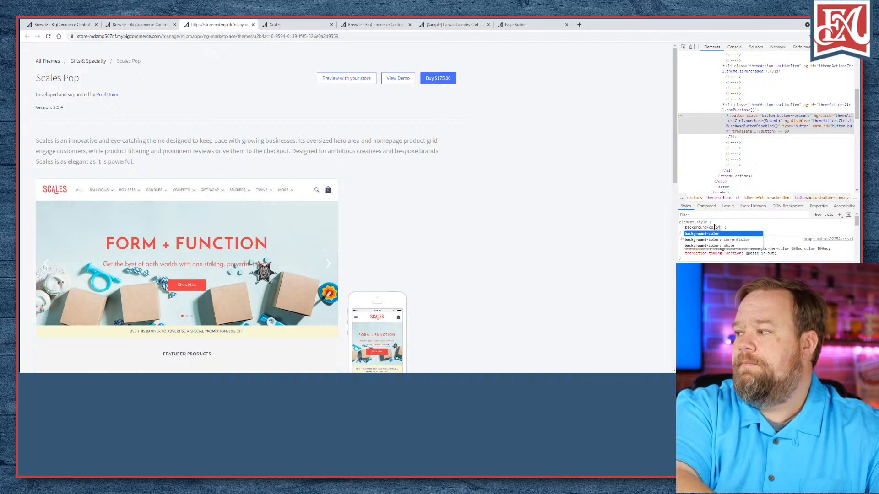
pyautogui.press('Tab')
pyautogui.write('green')
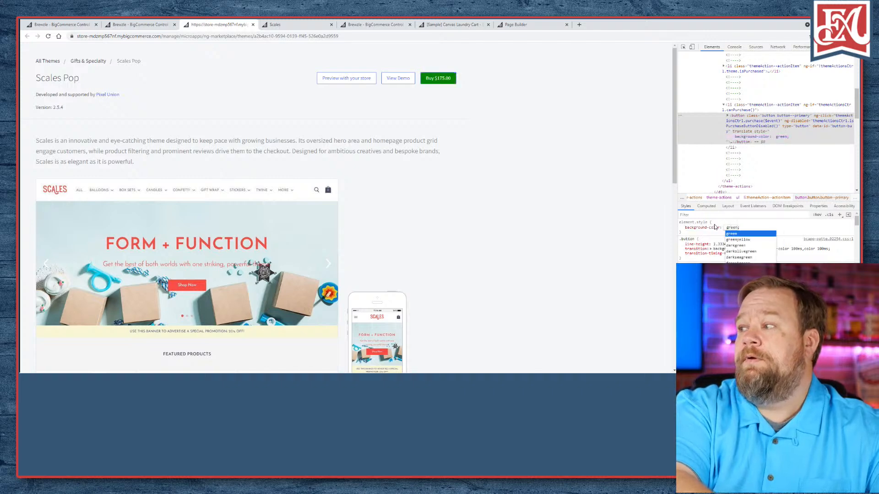
# - Try lightgreen as the Buy button's background colour, and clear the value
pyautogui.press('BackSpace')
pyautogui.press('BackSpace')
pyautogui.press('BackSpace')
pyautogui.press('BackSpace')
pyautogui.press('BackSpace')
pyautogui.write('lightgree')
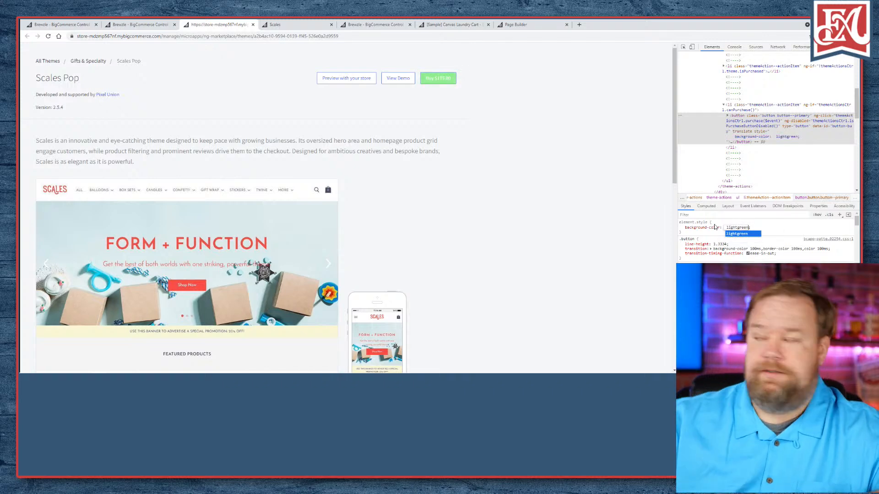
pyautogui.press('BackSpace')
pyautogui.press('BackSpace')
pyautogui.press('BackSpace')
pyautogui.press('BackSpace')
pyautogui.press('BackSpace')
pyautogui.press('BackSpace')
pyautogui.press('BackSpace')
pyautogui.press('BackSpace')
pyautogui.press('BackSpace')
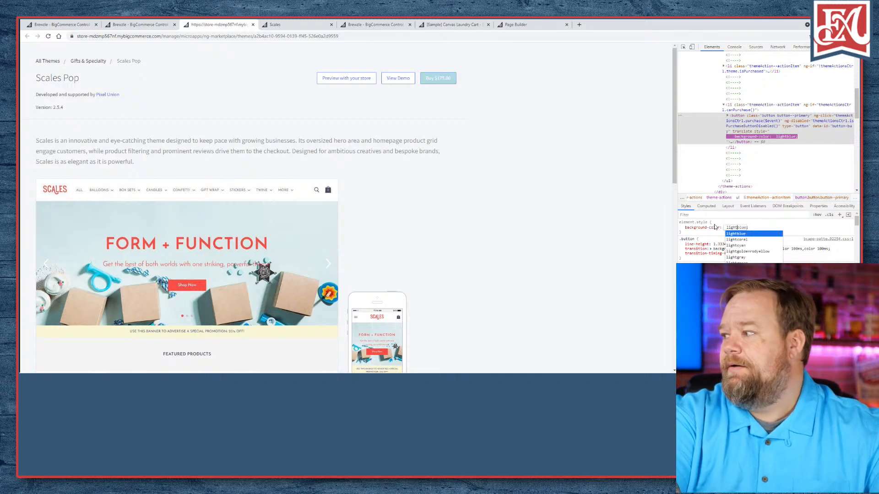
pyautogui.press('BackSpace')
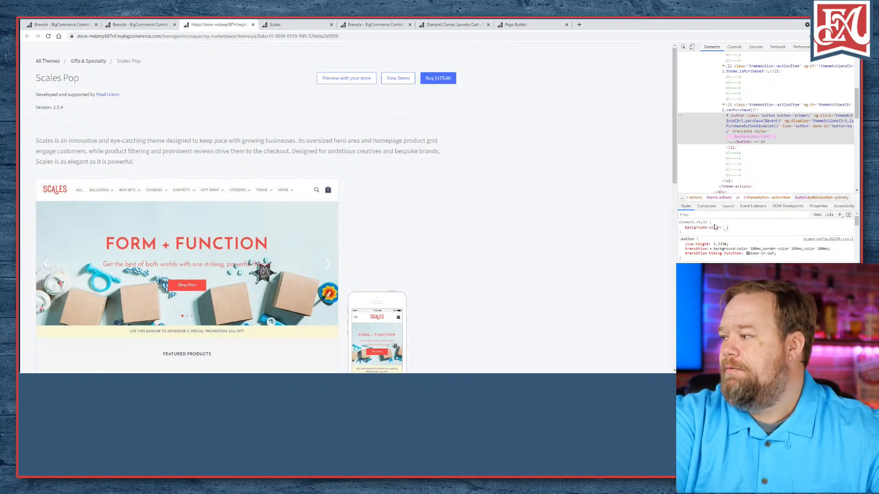
# - Set the Buy button's background-color to deeppink, previewing deepskyblue as an alternative
pyautogui.write('b')
pyautogui.press('BackSpace')
pyautogui.write('dee')
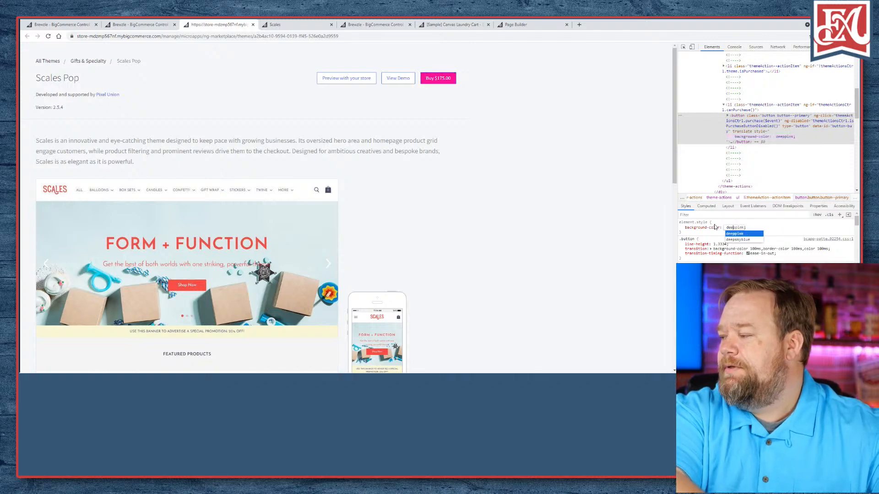
pyautogui.press('Down')
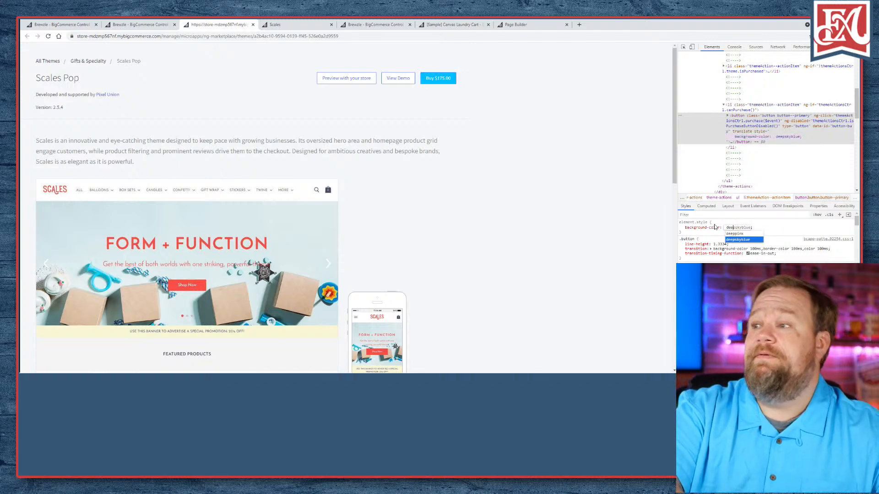
pyautogui.press('Up')
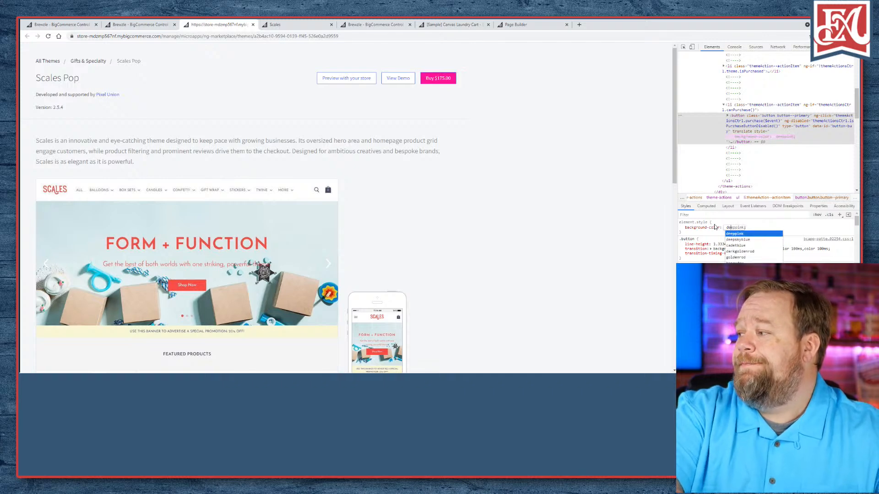
pyautogui.press('Return')
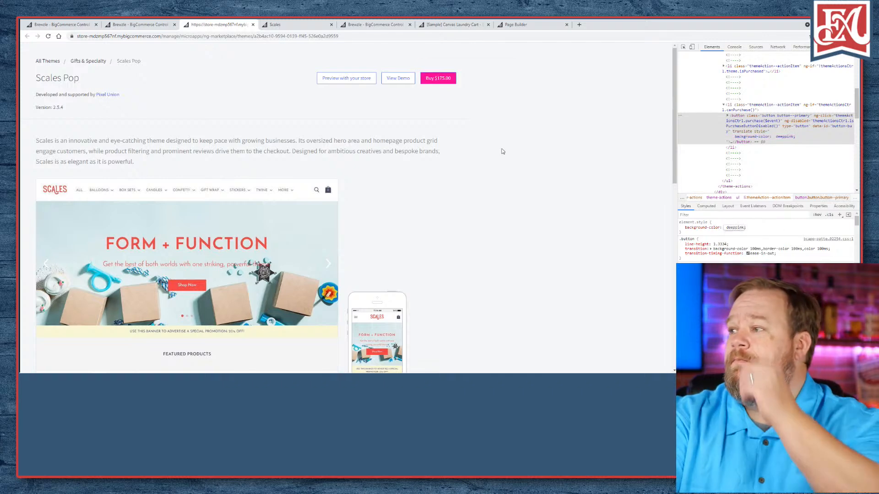
# - Glance over the Scales styles, and open the Scales demo store's search page without entering a search term
pyautogui.scroll(-8, 389, 199)
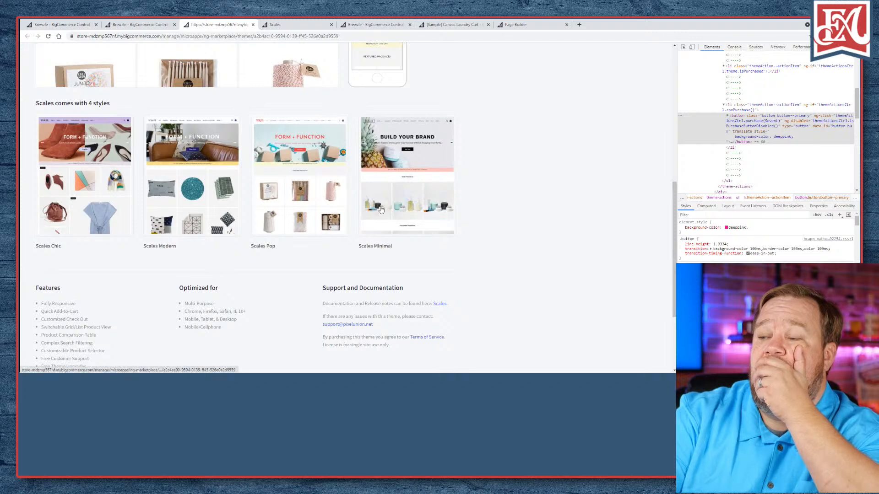
pyautogui.scroll(2, 381, 209)
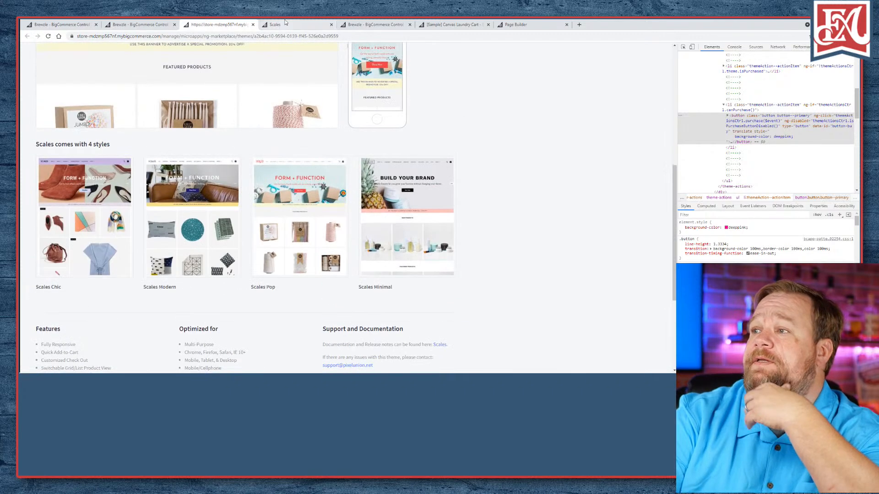
pyautogui.click(277, 25)
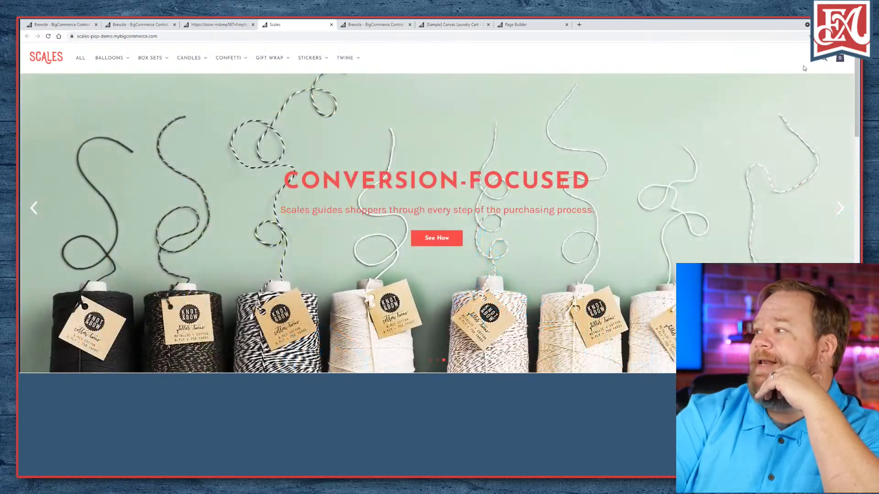
pyautogui.click(826, 60)
pyautogui.click(828, 60)
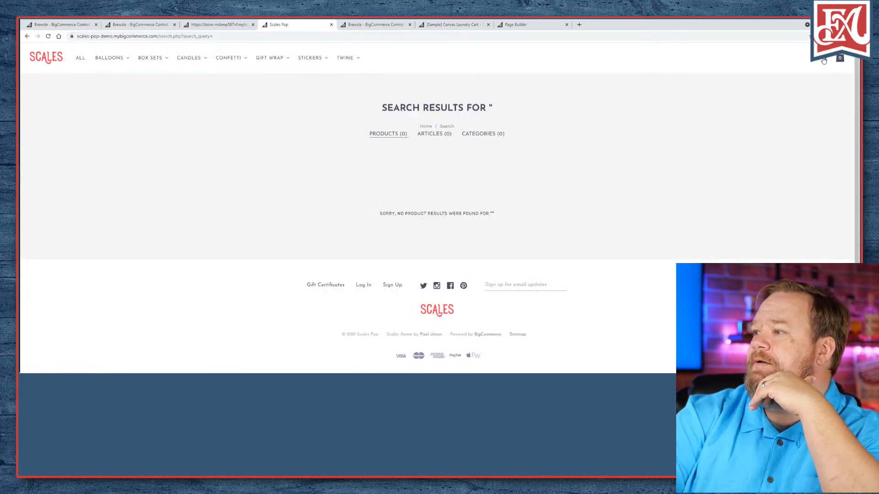
# - Test how the Scales demo store's search bar opens and closes at full window width, without entering a search term
pyautogui.click(824, 60)
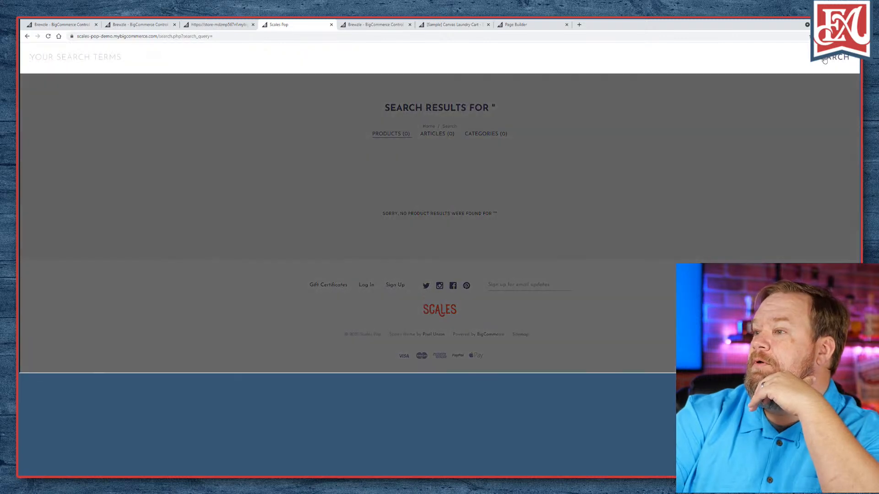
pyautogui.click(706, 174)
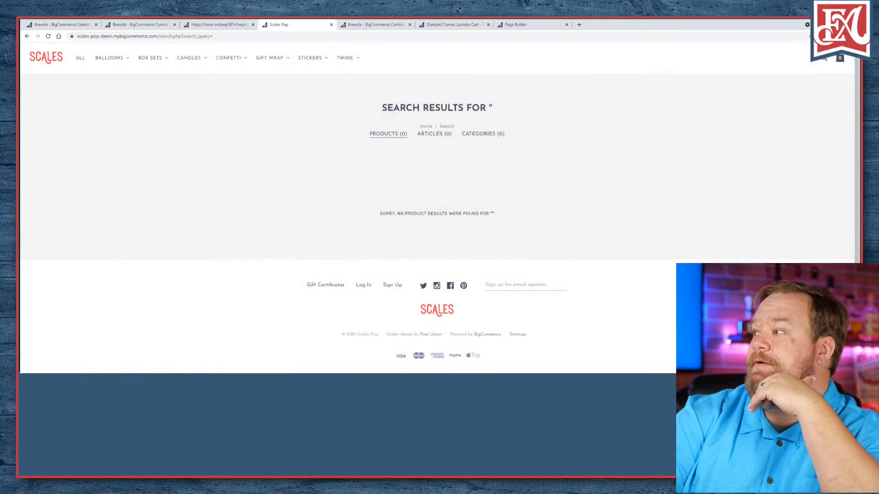
pyautogui.click(829, 59)
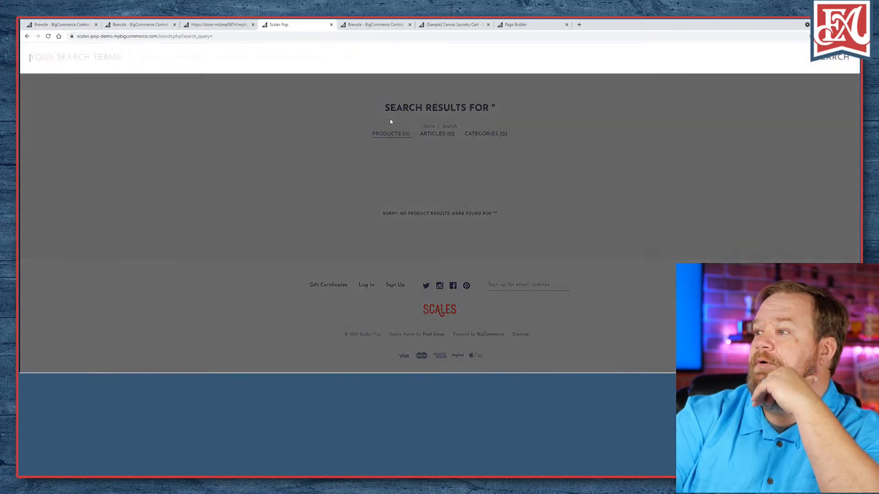
pyautogui.click(267, 108)
pyautogui.click(824, 59)
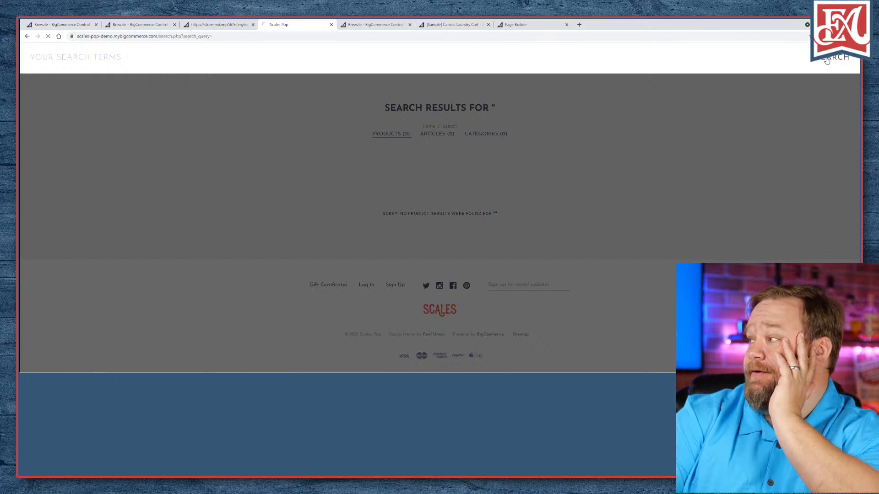
pyautogui.click(826, 61)
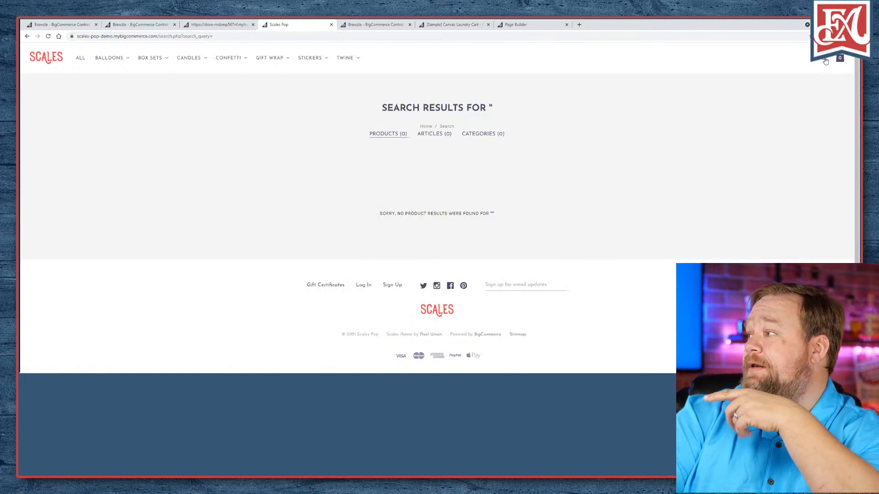
pyautogui.click(824, 59)
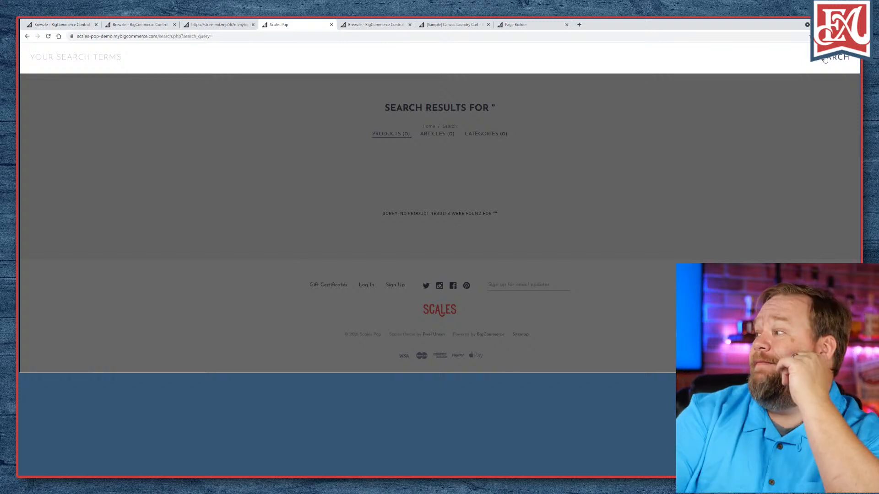
pyautogui.click(825, 59)
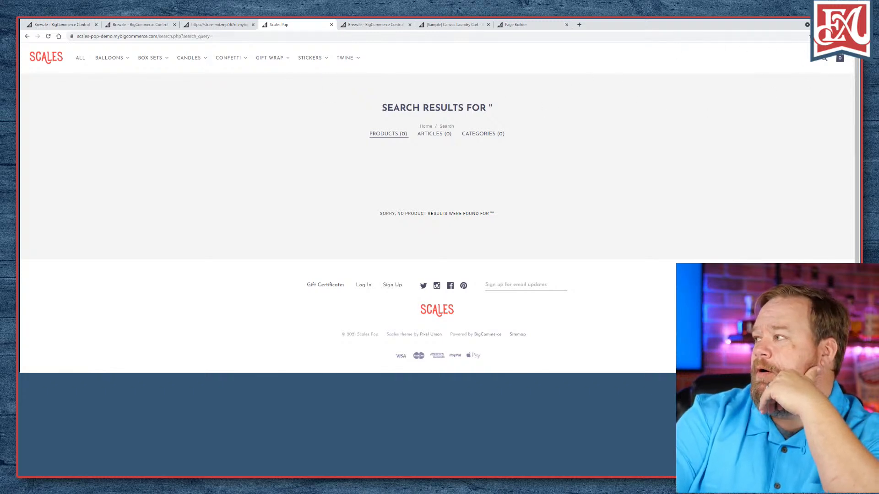
# - Shrink the browser window to check the Scales demo's mobile navigation menu, and restore the window to full size
pyautogui.click(837, 23)
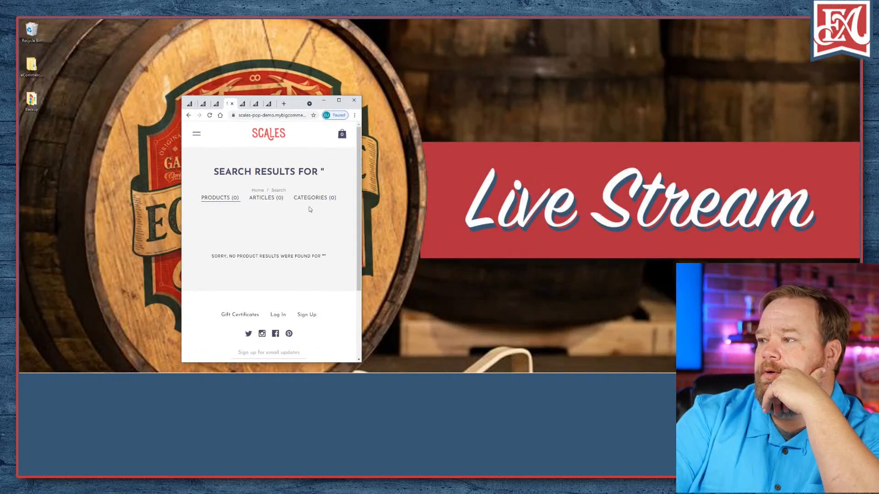
pyautogui.click(197, 135)
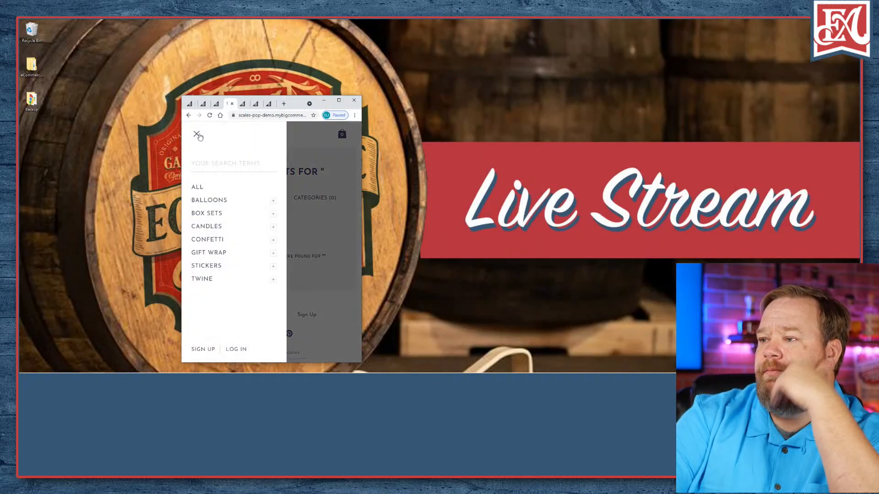
pyautogui.click(198, 135)
pyautogui.click(339, 100)
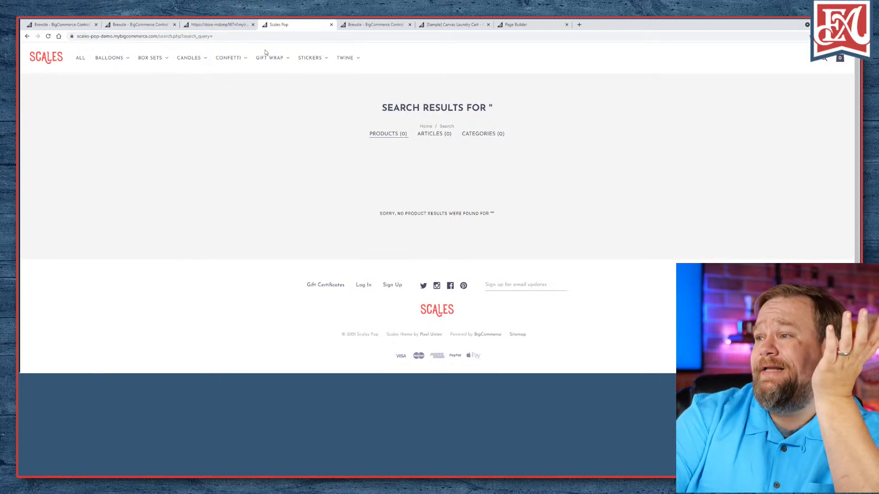
# - Close the Scales demo store and the Canvas Laundry Cart product page, and reload the My Themes page
pyautogui.click(331, 24)
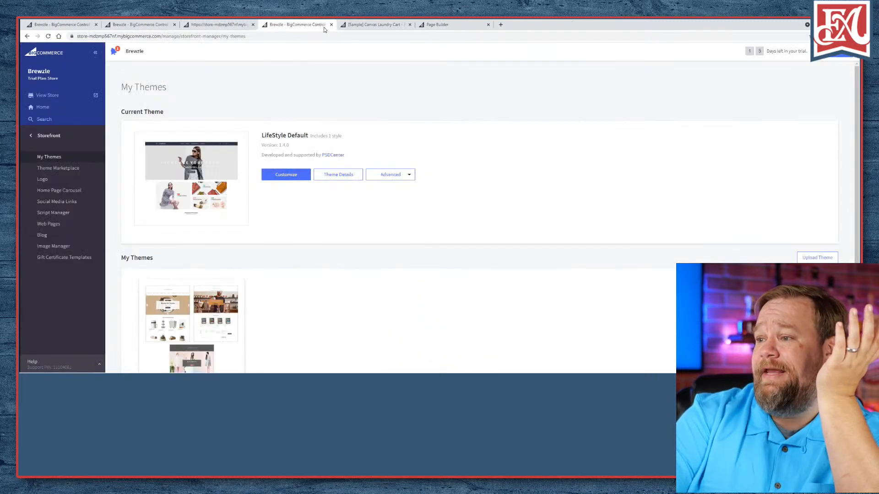
pyautogui.click(378, 26)
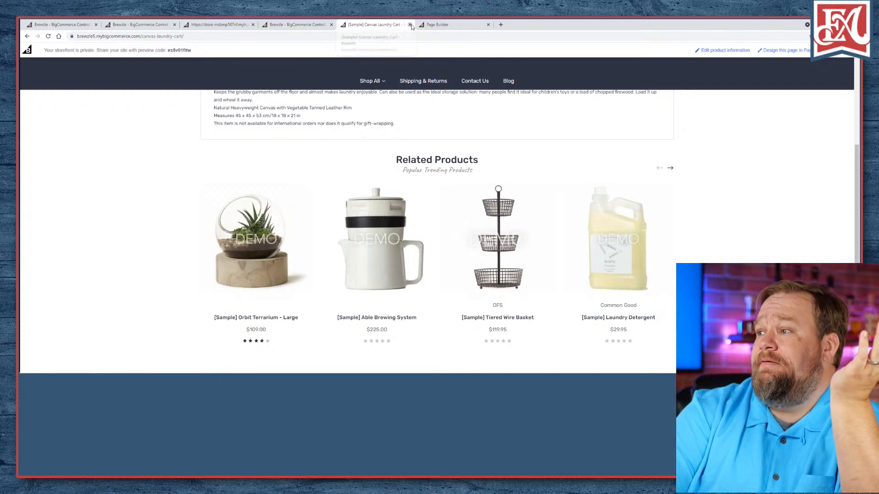
pyautogui.click(430, 25)
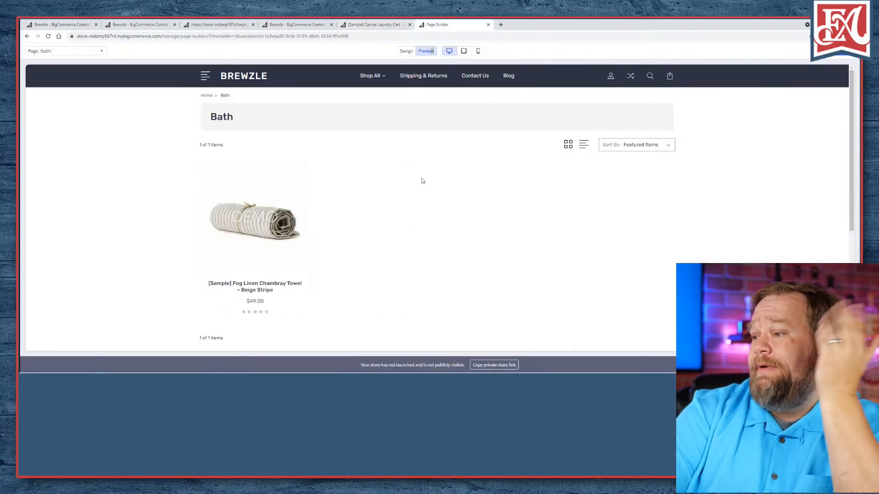
pyautogui.click(381, 24)
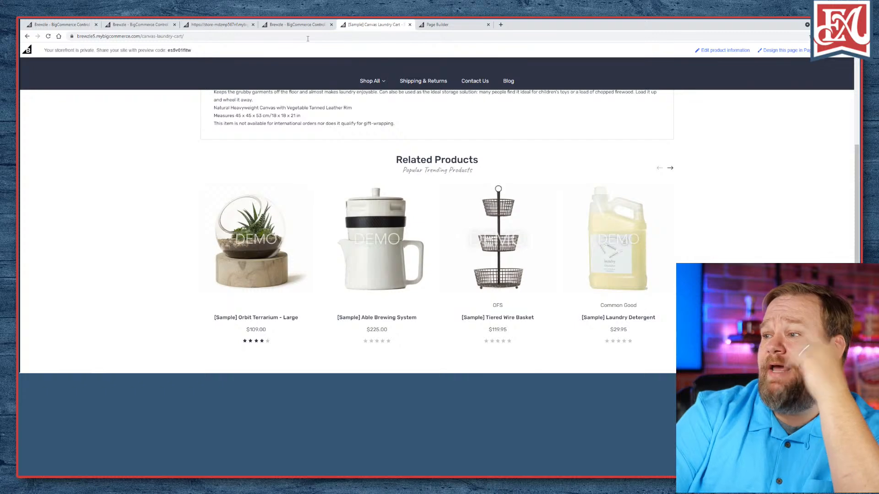
pyautogui.click(298, 25)
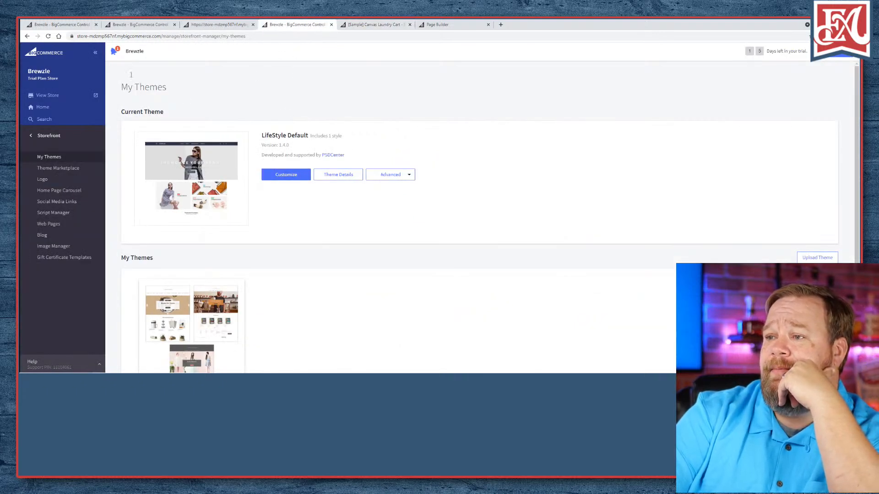
pyautogui.click(47, 36)
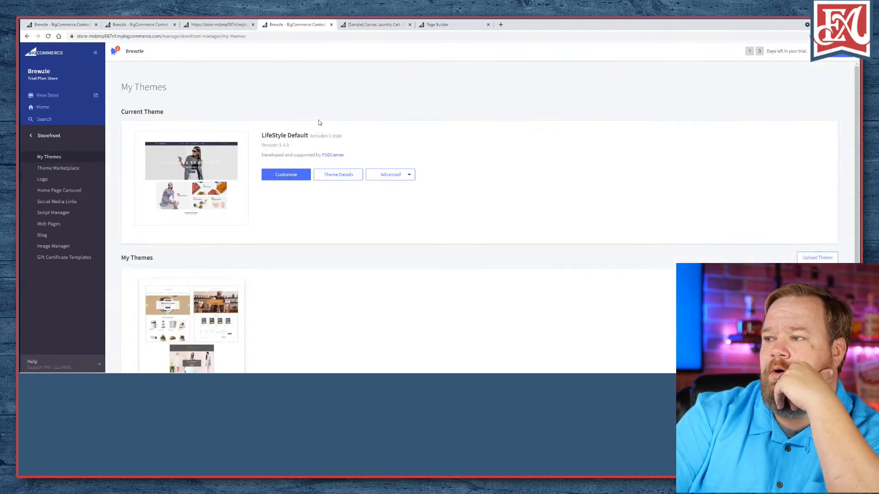
pyautogui.click(383, 25)
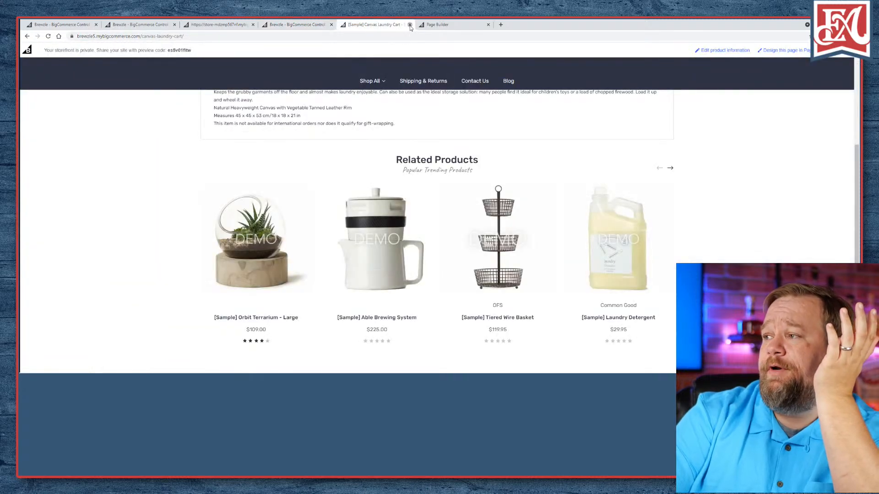
pyautogui.click(410, 25)
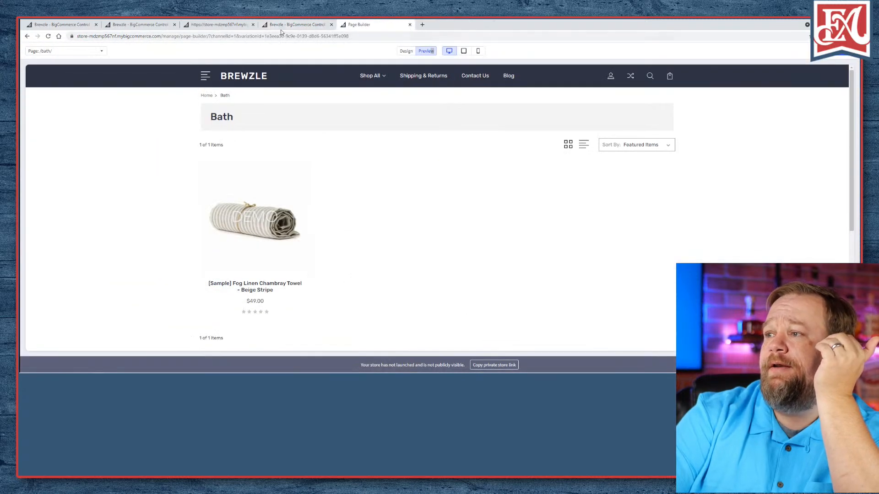
# - Reload Page Builder and preview the Brewzle homepage, examining its banner and product sections
pyautogui.click(284, 27)
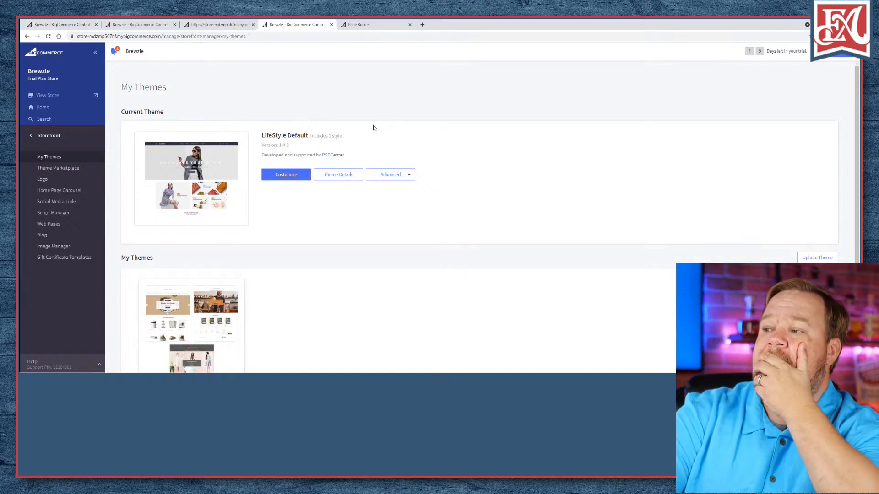
pyautogui.click(380, 27)
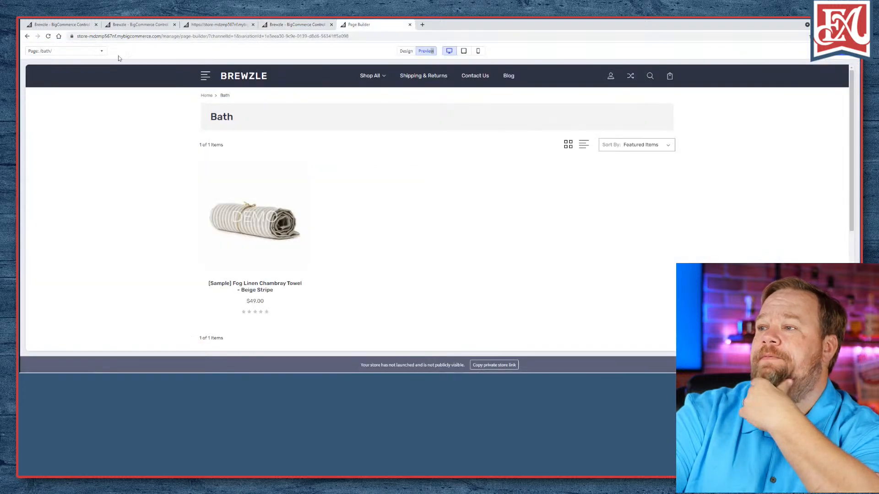
pyautogui.click(48, 36)
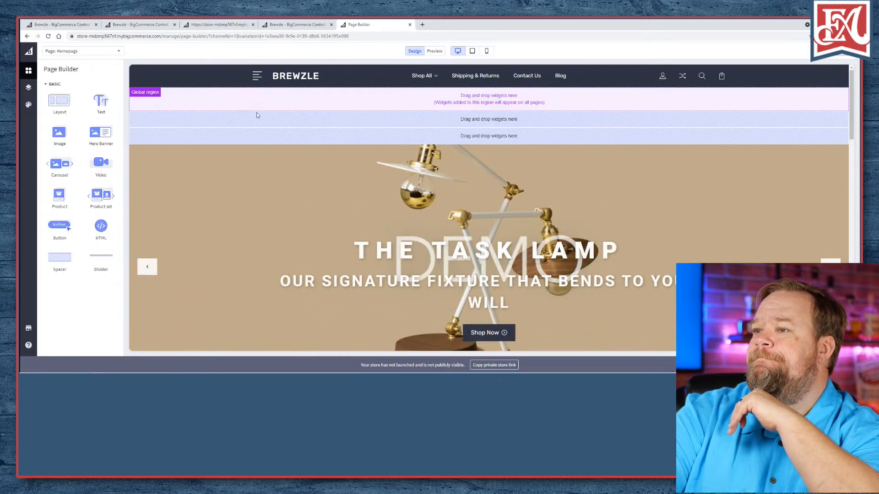
pyautogui.click(431, 52)
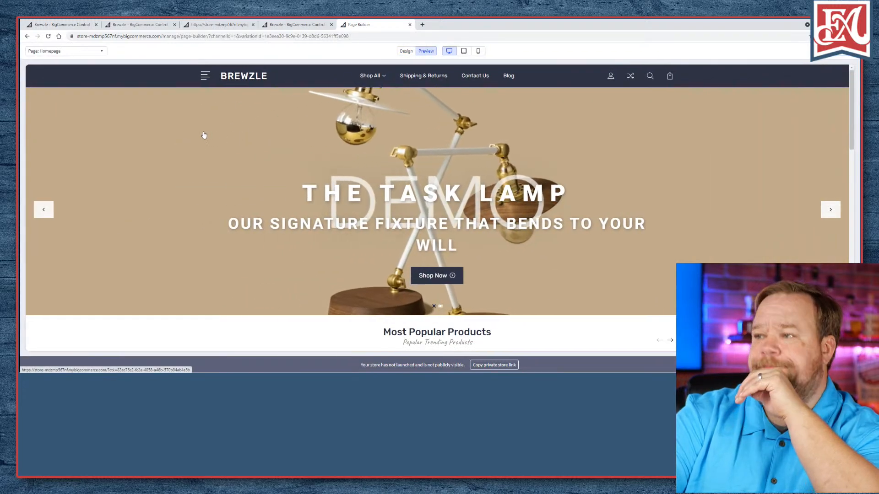
pyautogui.scroll(-3, 204, 139)
pyautogui.scroll(-3, 205, 139)
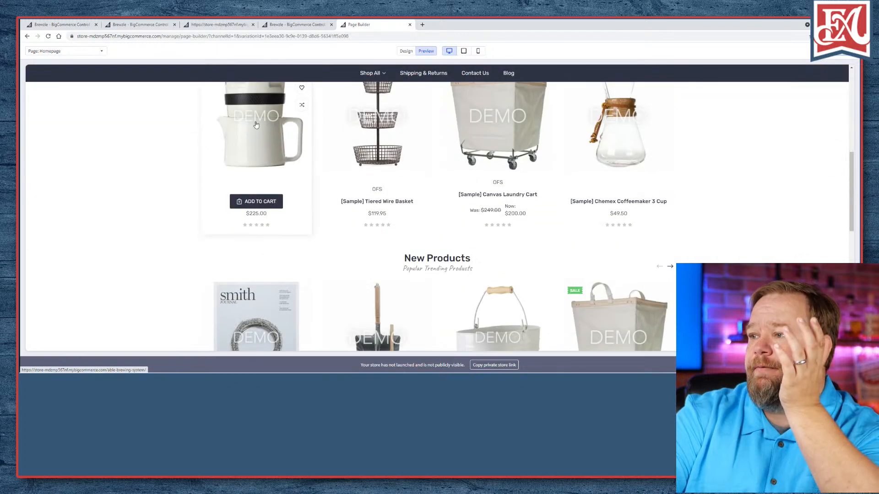
pyautogui.scroll(3, 177, 132)
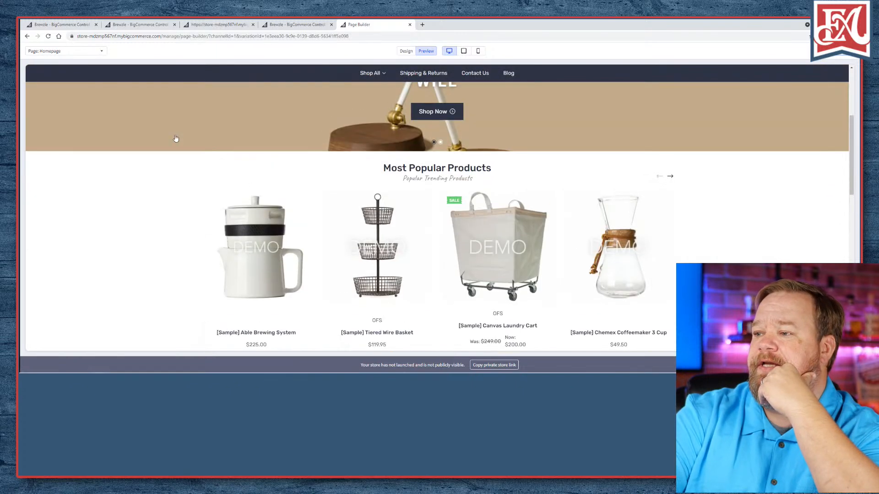
# - Check the LifeStyle Default theme's advanced options, and open its theme details to review the available options and feature list
pyautogui.click(297, 25)
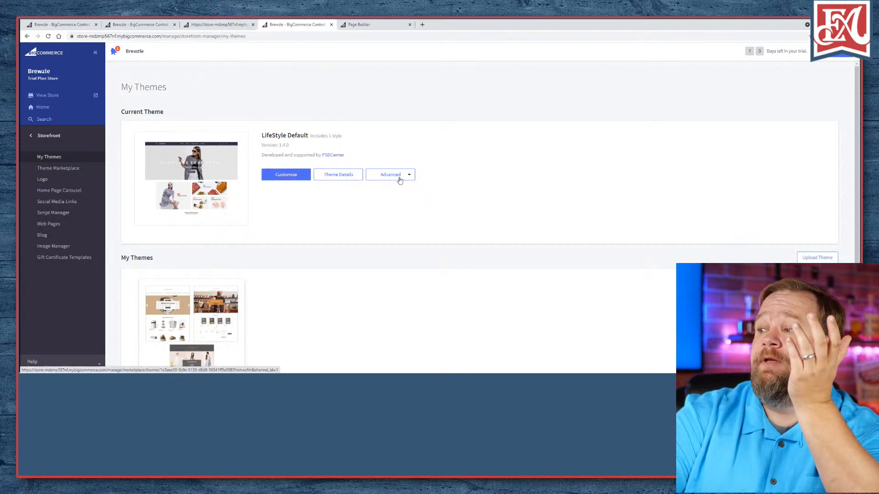
pyautogui.click(399, 176)
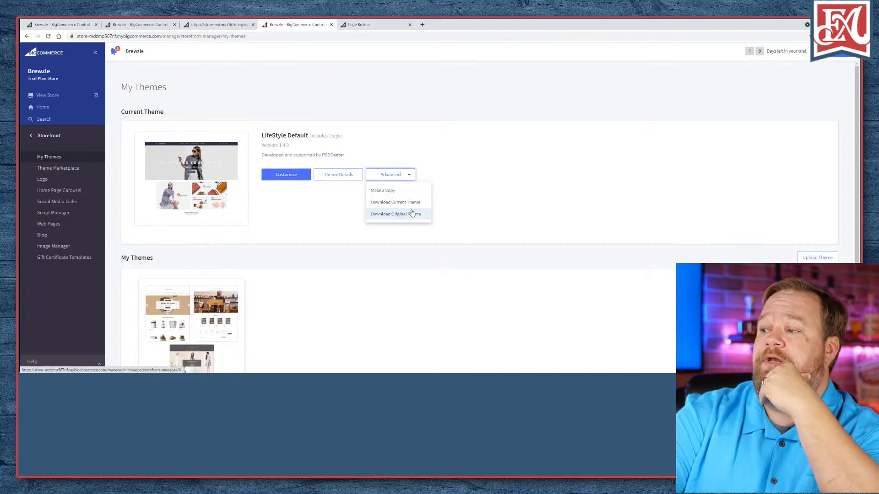
pyautogui.click(343, 174)
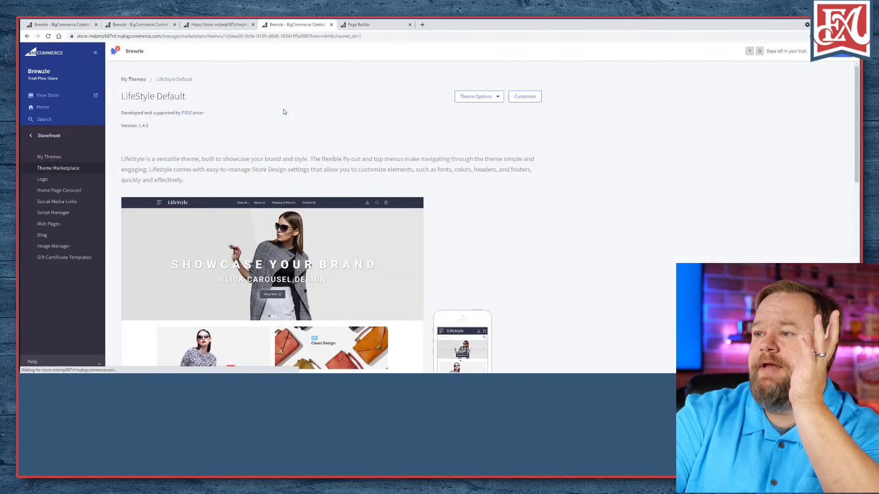
pyautogui.click(498, 97)
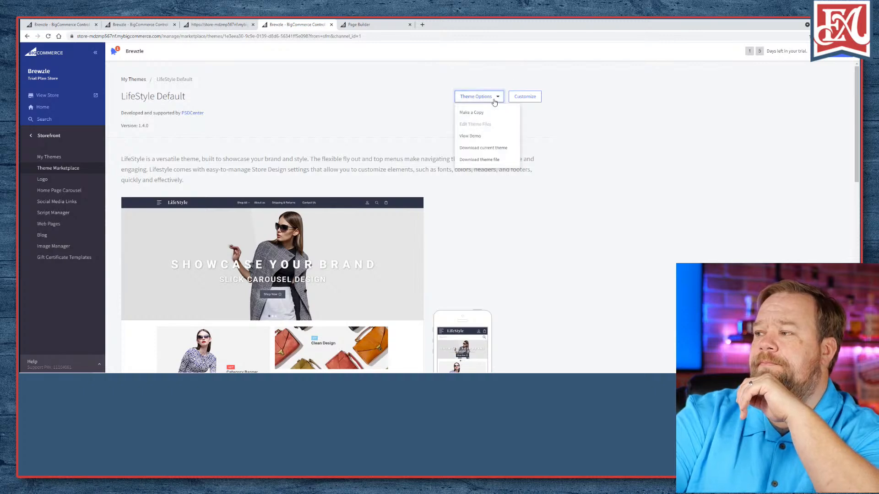
pyautogui.click(377, 156)
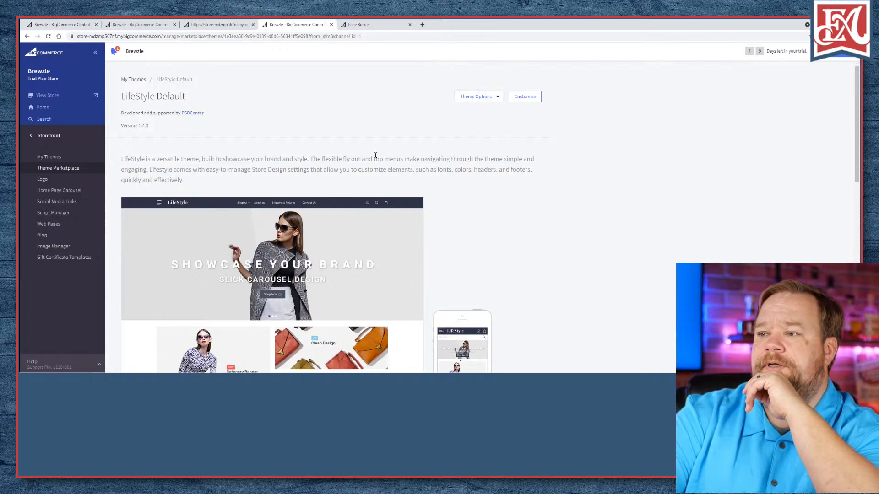
pyautogui.scroll(-10, 375, 156)
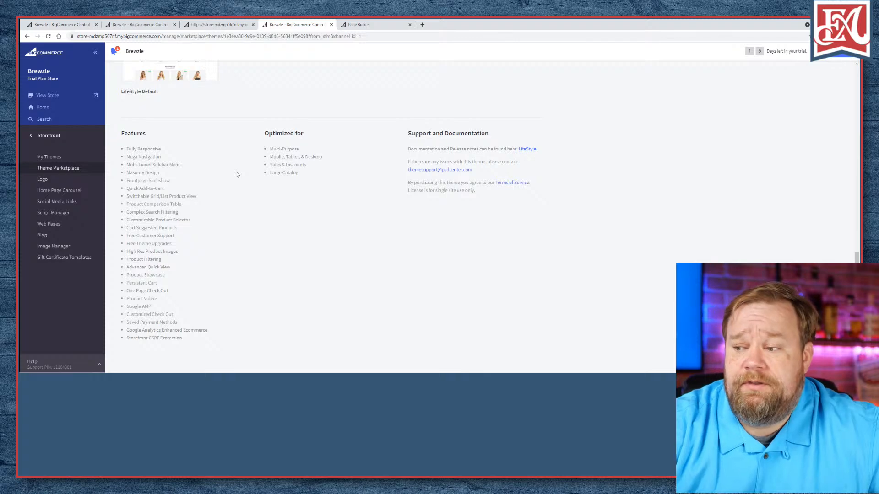
# - Close the LifeStyle theme details and the Scales Pop marketplace page, and return to the store's Payment Methods settings
pyautogui.click(330, 24)
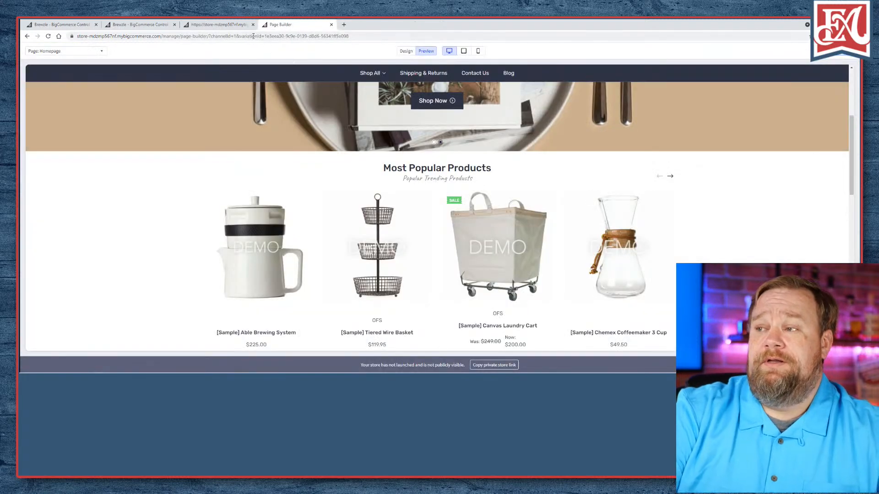
pyautogui.click(236, 26)
pyautogui.click(151, 26)
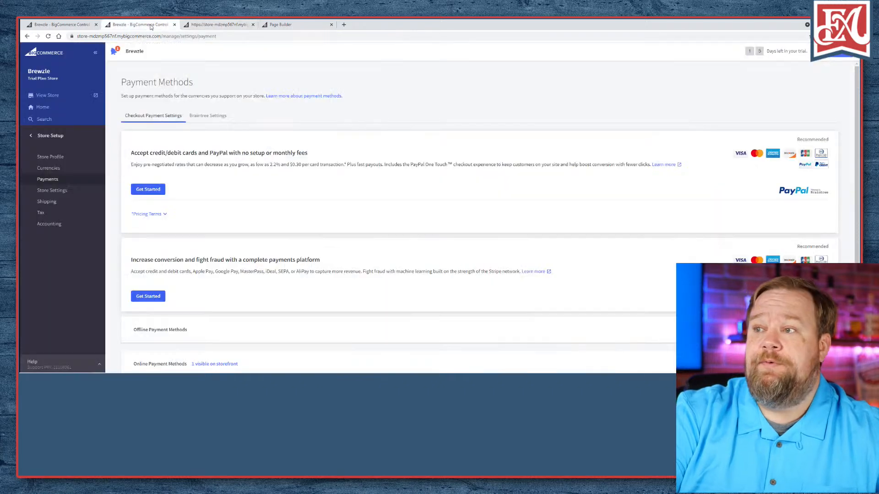
pyautogui.click(213, 25)
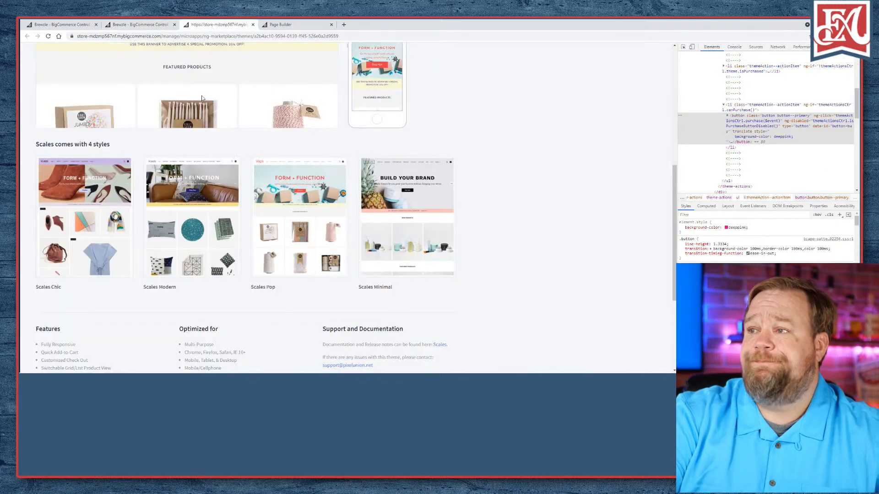
pyautogui.scroll(6, 206, 118)
pyautogui.scroll(1, 206, 117)
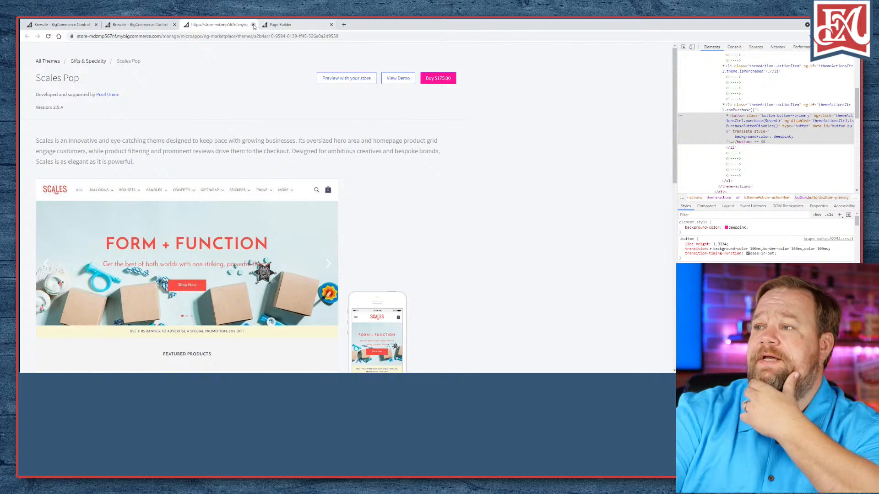
pyautogui.click(253, 25)
pyautogui.click(152, 26)
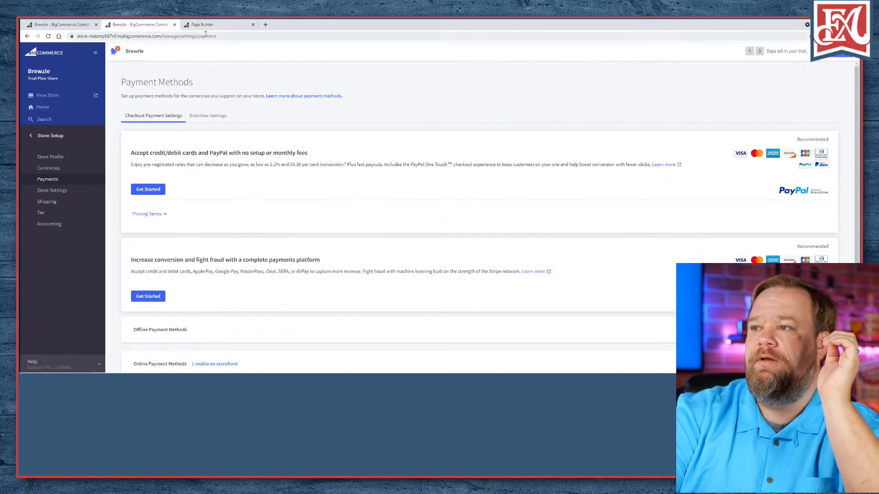
# - Open the My Themes page, start customizing the LifeStyle Default theme, and look over the homepage banner and popular products
pyautogui.click(69, 26)
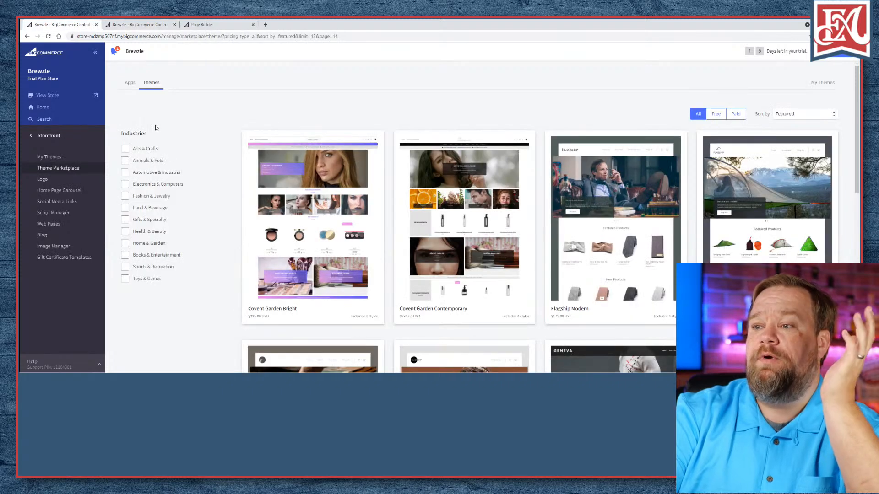
pyautogui.click(53, 157)
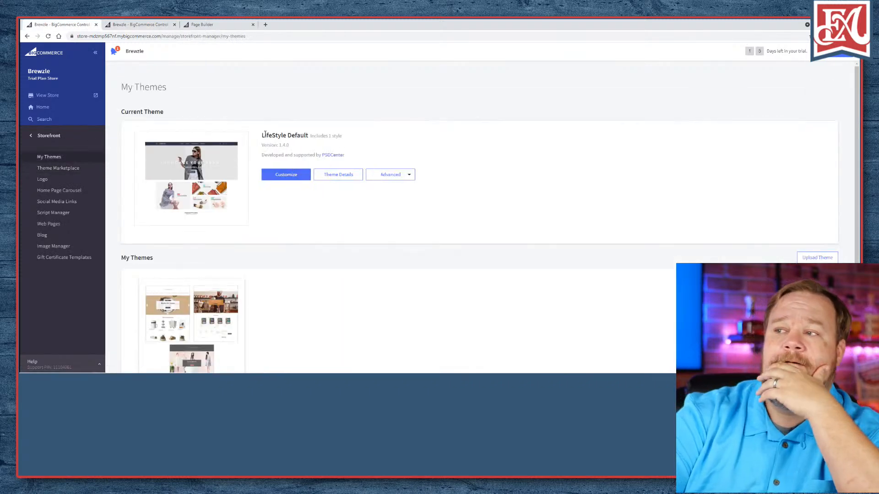
pyautogui.click(294, 177)
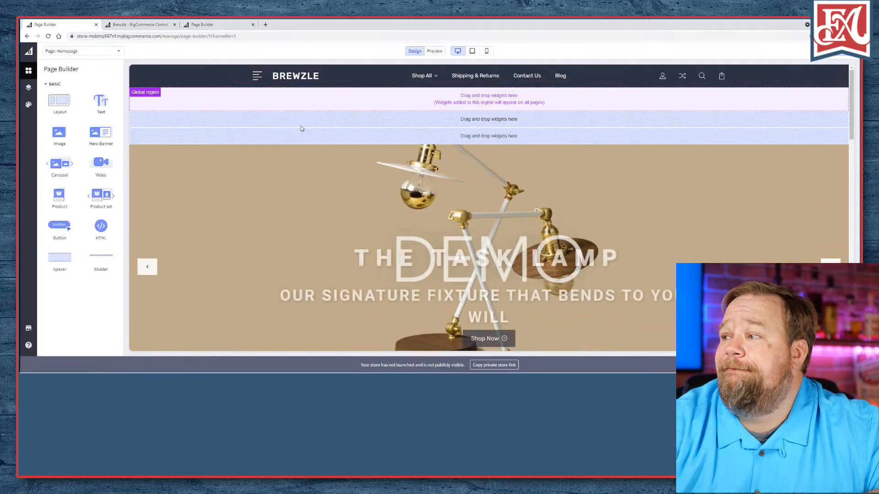
pyautogui.scroll(-2, 279, 146)
pyautogui.scroll(-4, 276, 159)
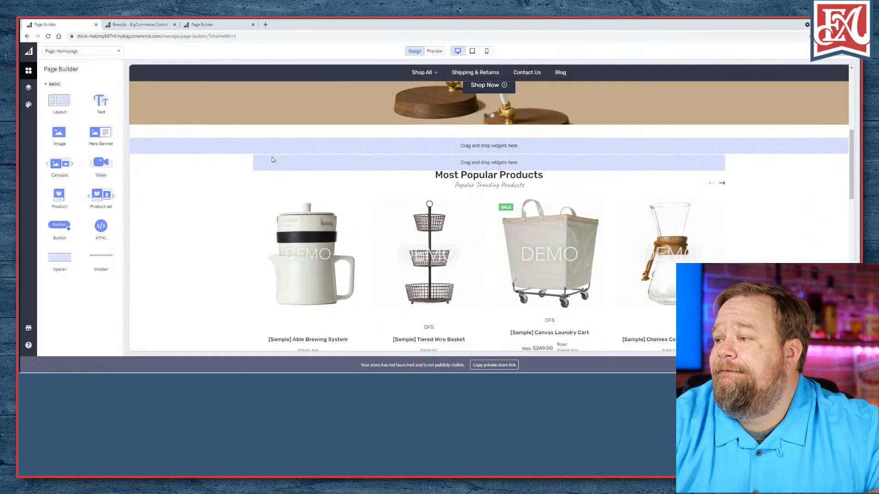
pyautogui.scroll(6, 272, 157)
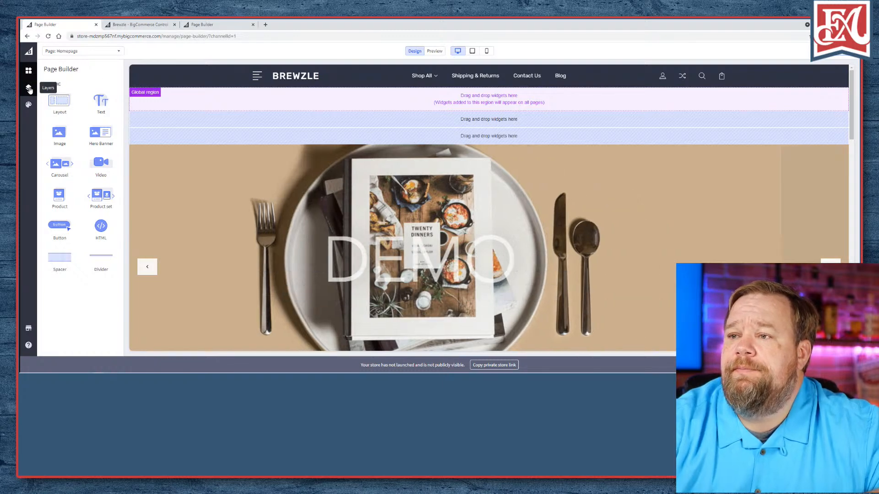
# - Open the theme styles, check the available LifeStyle style variations, and open the Global Theme Settings
pyautogui.click(29, 106)
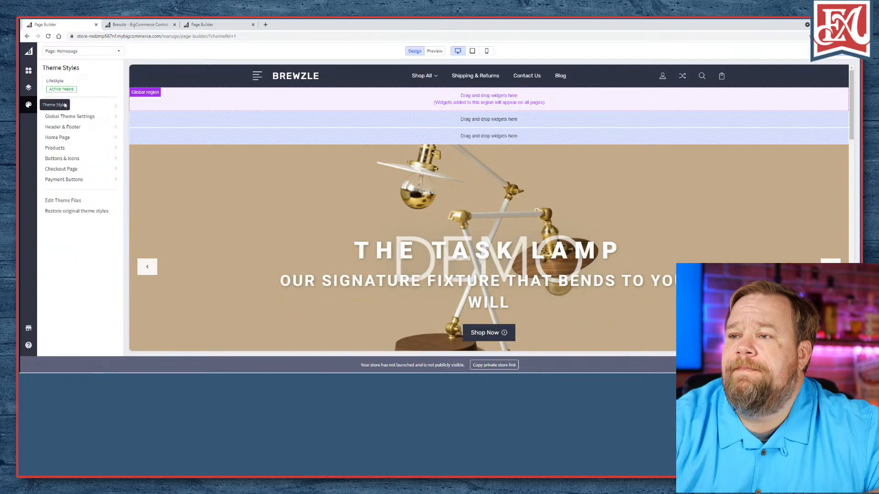
pyautogui.click(93, 108)
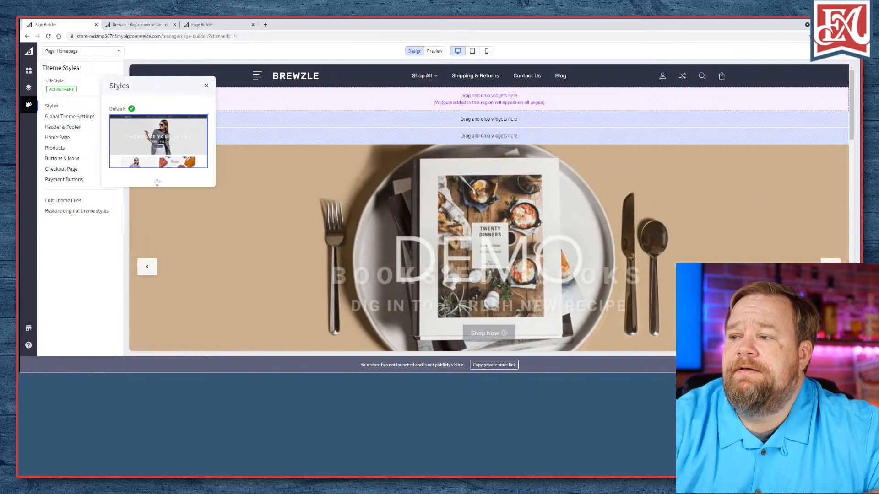
pyautogui.click(206, 86)
pyautogui.click(84, 119)
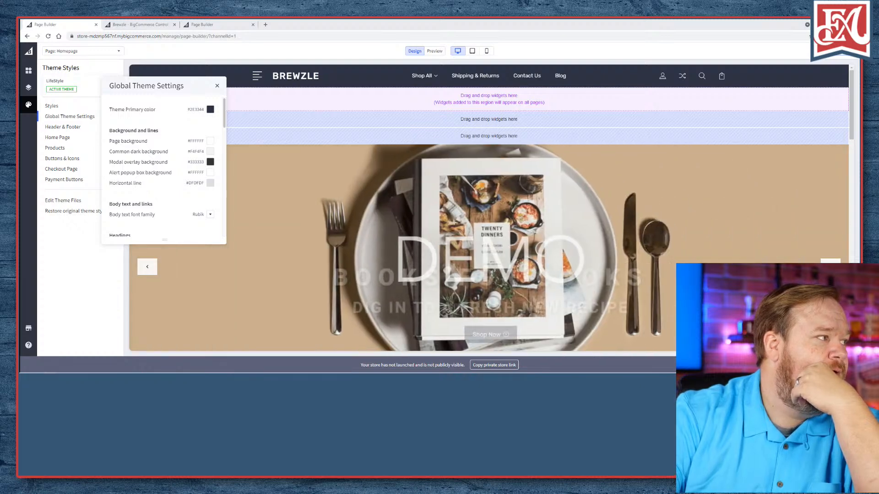
# - Open the Colors file from the Brewzle Branding folder in Notepad and position its window so the text is readable
pyautogui.moveTo(20, 115); pyautogui.dragTo(498, 84)
pyautogui.click(486, 129)
pyautogui.rightClick(486, 128)
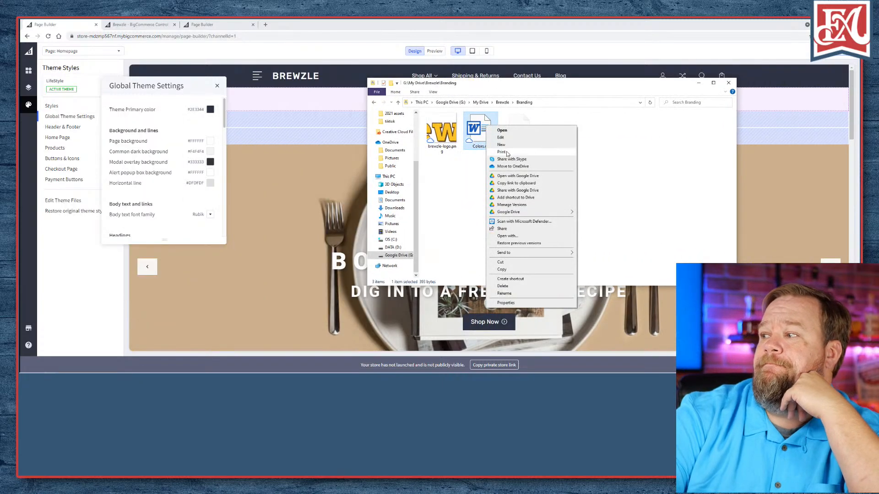
pyautogui.click(512, 240)
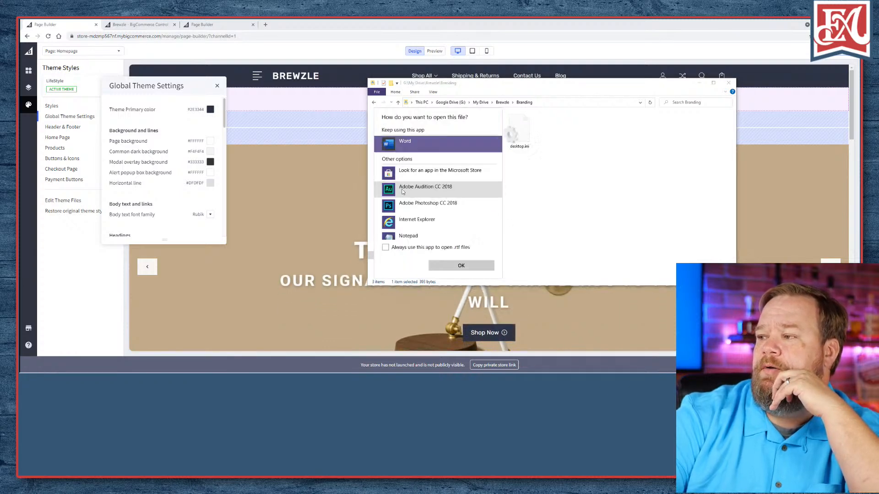
pyautogui.scroll(-2, 403, 196)
pyautogui.doubleClick(429, 208)
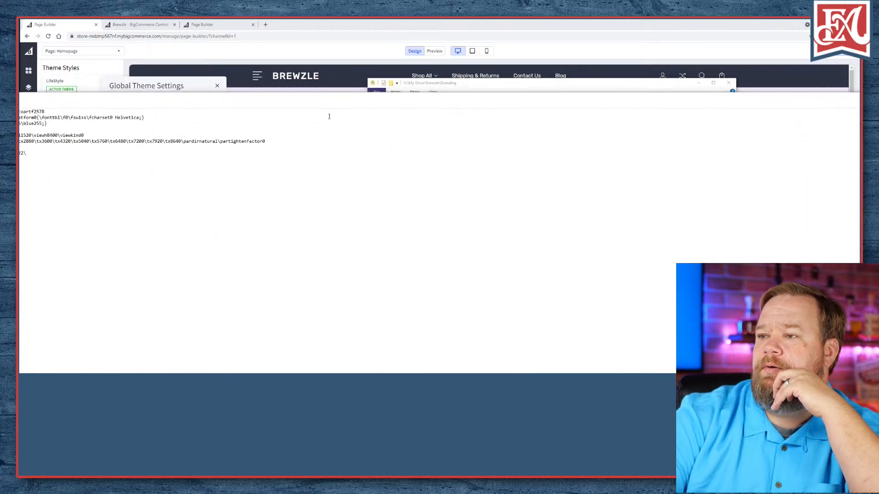
pyautogui.moveTo(222, 104); pyautogui.dragTo(684, 109)
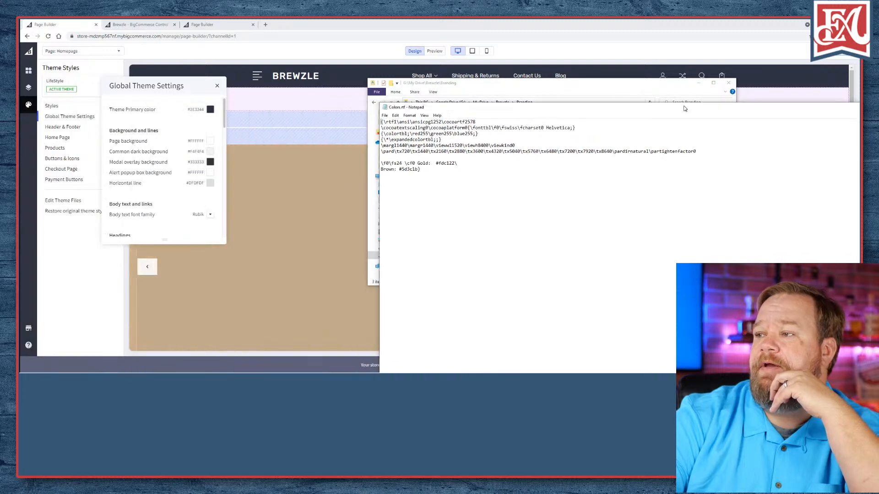
# - Strip the formatting code from the Colors file, leaving only Gold #fdc122 and Brown #5d3c1b, and select the brown code
pyautogui.doubleClick(442, 163)
pyautogui.click(467, 162)
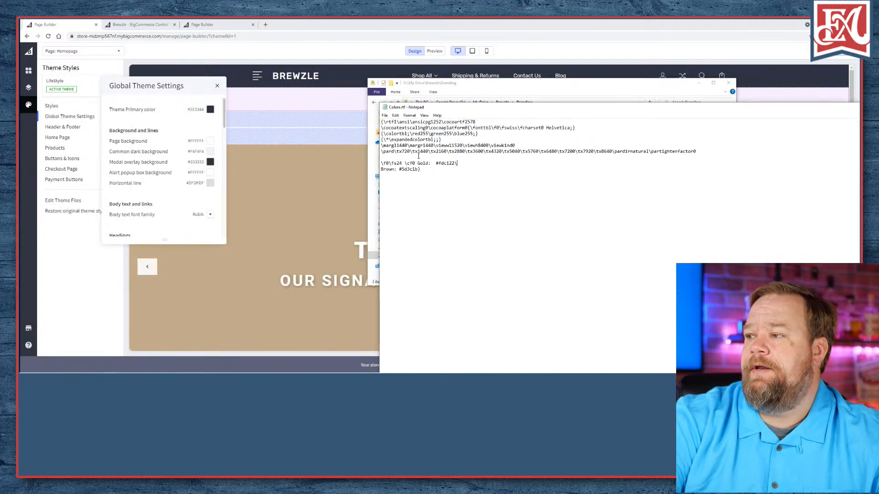
pyautogui.moveTo(418, 164); pyautogui.dragTo(381, 122)
pyautogui.press('Delete')
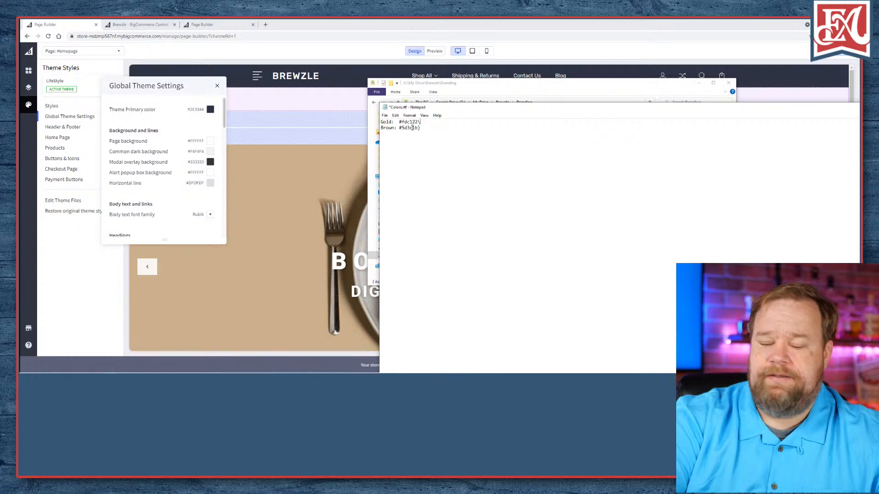
pyautogui.press('BackSpace')
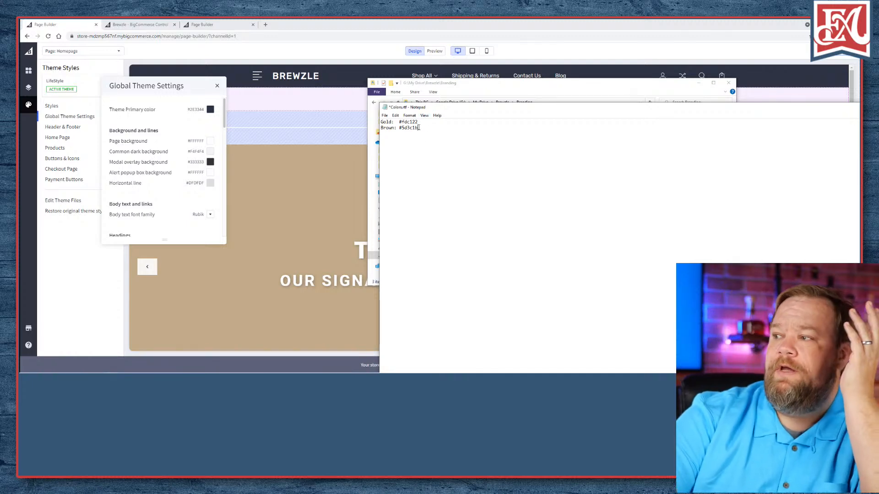
pyautogui.moveTo(419, 128); pyautogui.dragTo(399, 128)
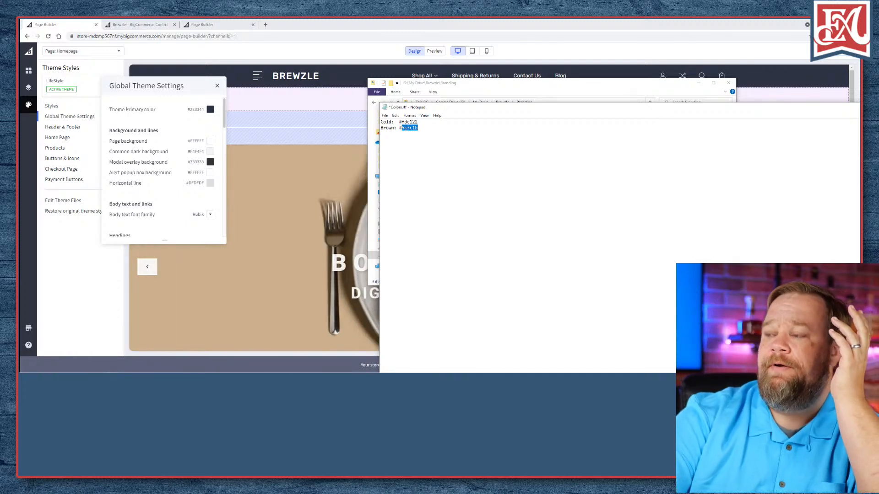
pyautogui.hotkey('shift', 'Right')
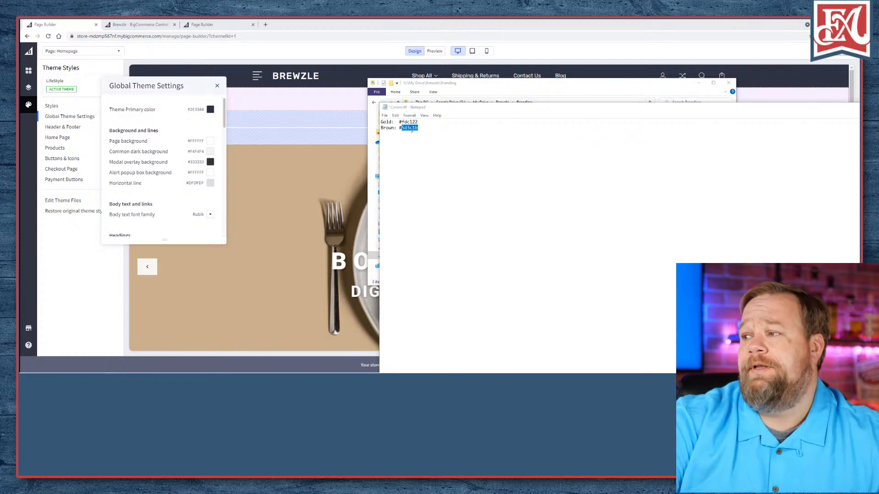
pyautogui.click(421, 133)
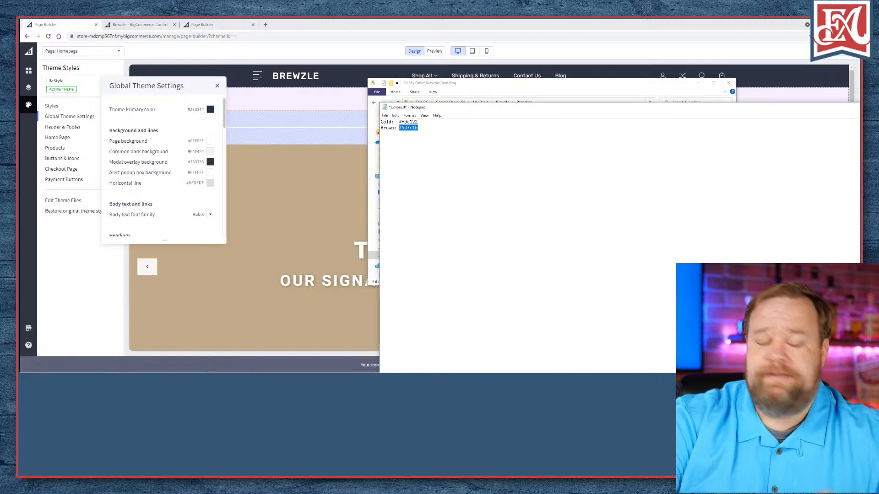
# - Open the custom color picker for the Theme Primary color, and copy the brown code 5d3c1b without its hash from Notepad
pyautogui.click(236, 123)
pyautogui.click(210, 110)
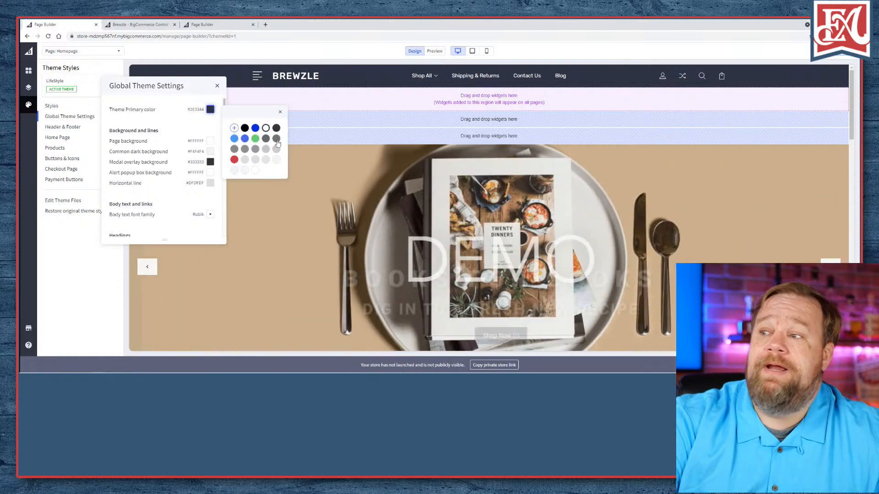
pyautogui.click(234, 128)
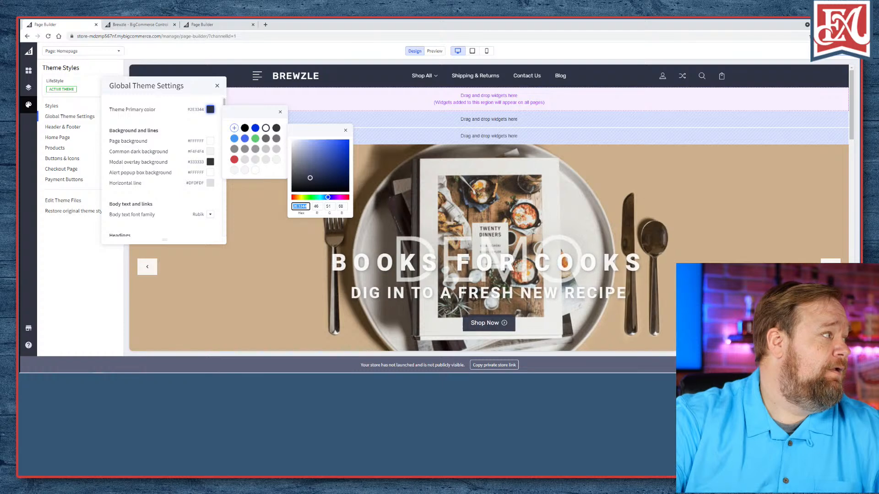
pyautogui.hotkey('alt', 'Tab')
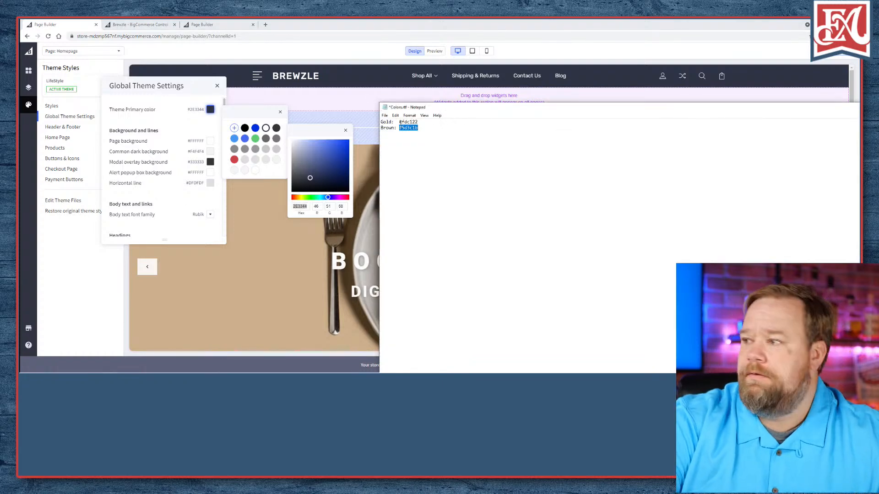
pyautogui.moveTo(398, 128); pyautogui.dragTo(417, 127)
pyautogui.hotkey('ctrl', 'c')
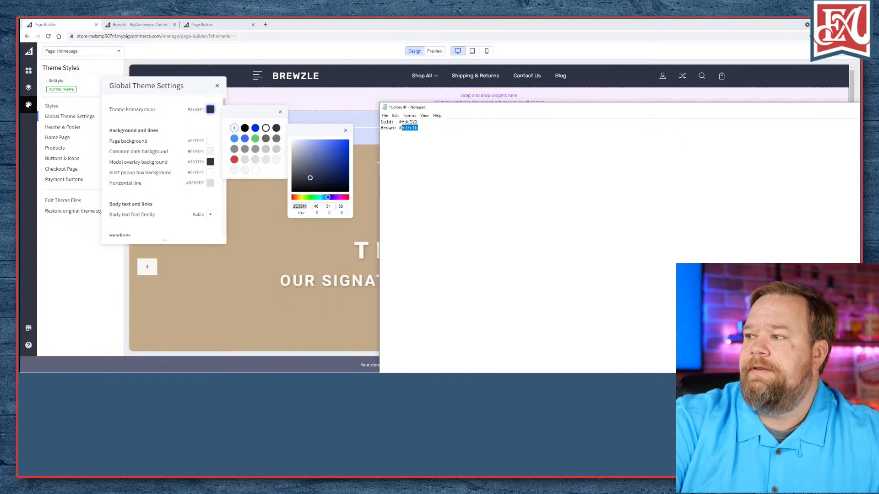
# - Set the theme primary color to #5D3C1B in the global theme settings and save the changes
pyautogui.click(305, 205)
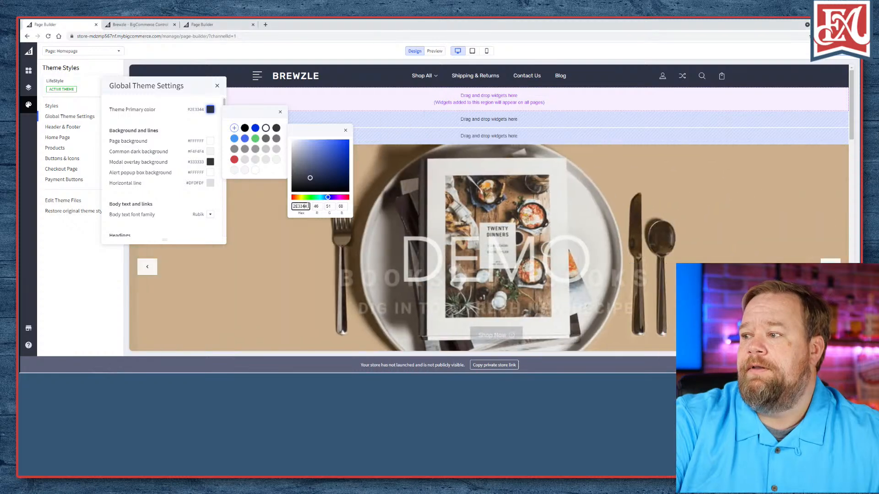
pyautogui.hotkey('ctrl', 'v')
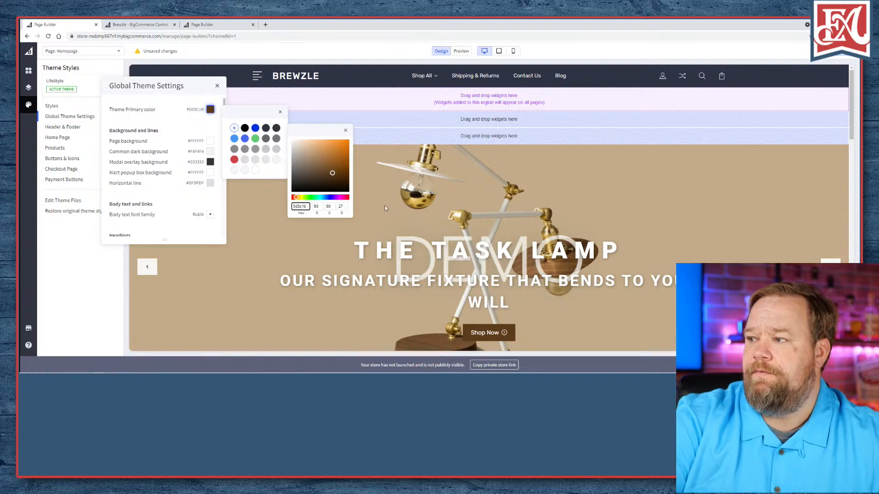
pyautogui.click(345, 130)
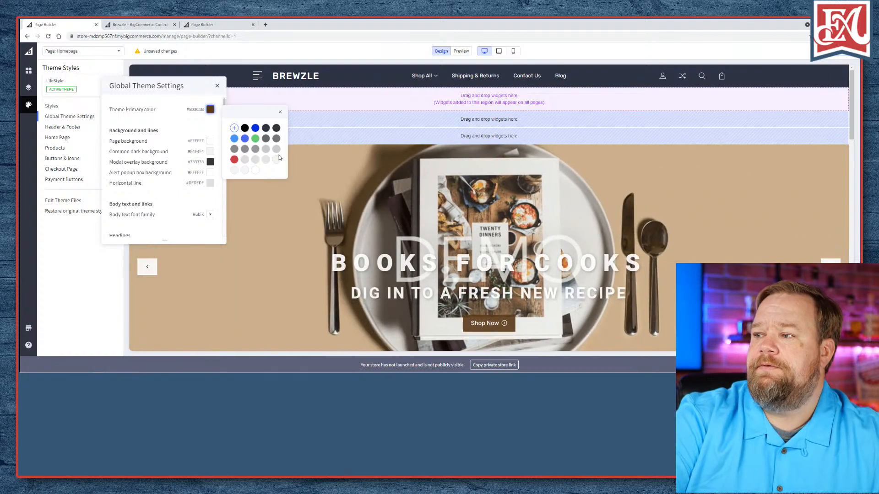
pyautogui.click(282, 113)
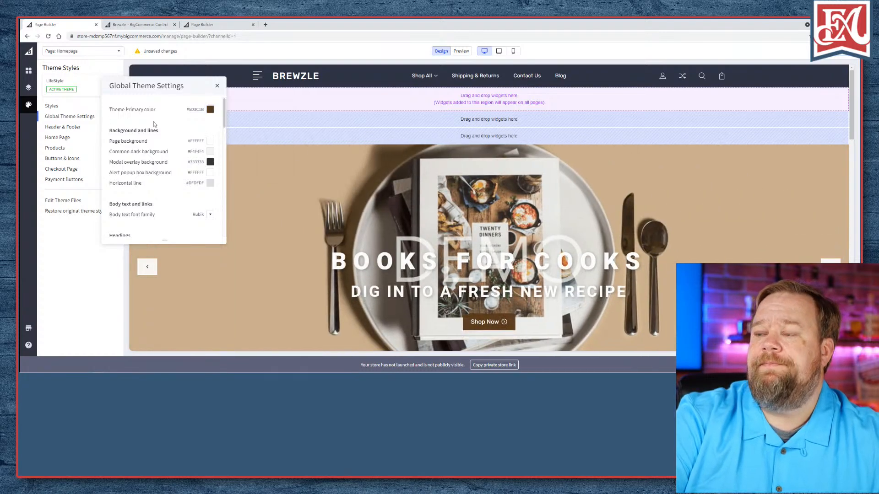
pyautogui.scroll(-10, 152, 190)
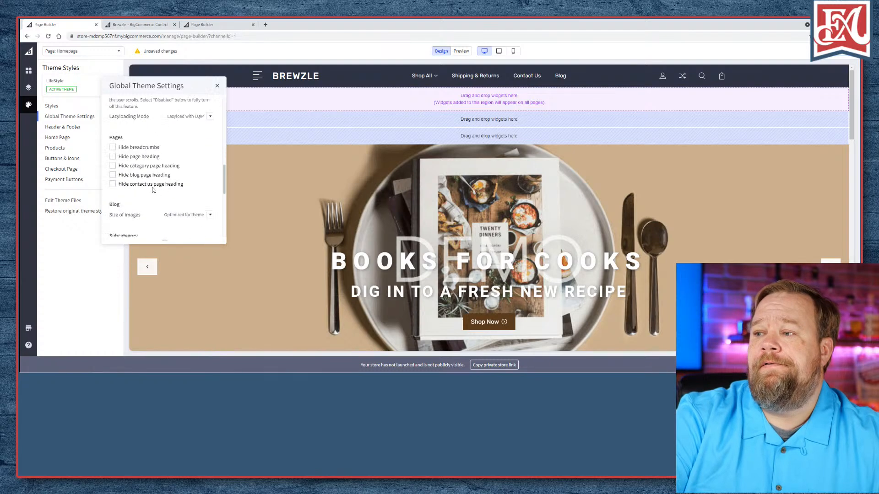
pyautogui.scroll(10, 153, 189)
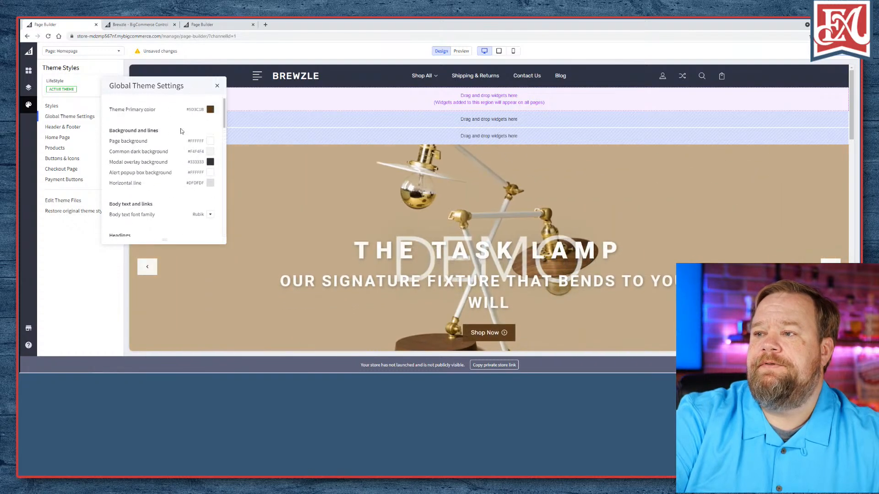
pyautogui.click(218, 88)
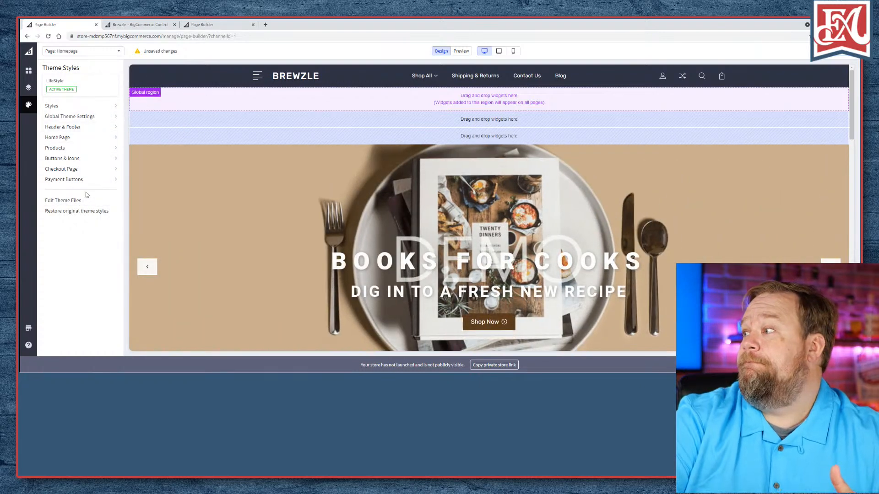
pyautogui.click(841, 51)
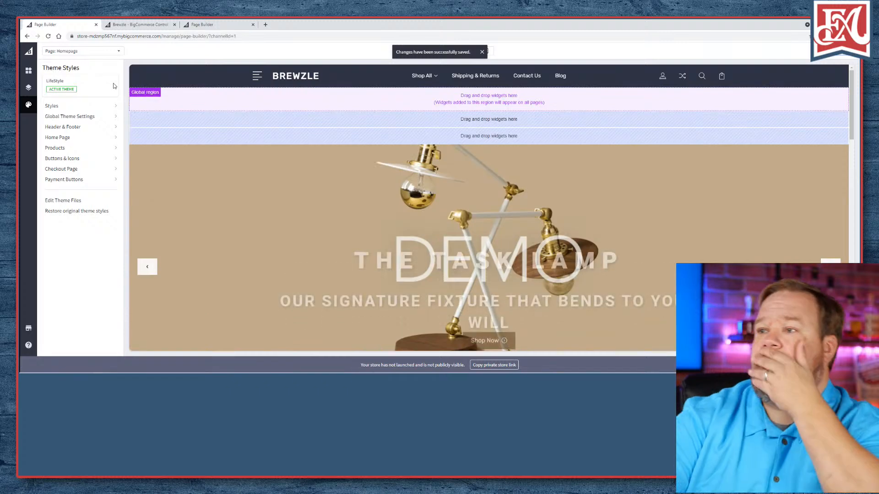
# - Review the global theme settings for headings, loading indicators, images, pages, purchase options and form fields
pyautogui.click(110, 117)
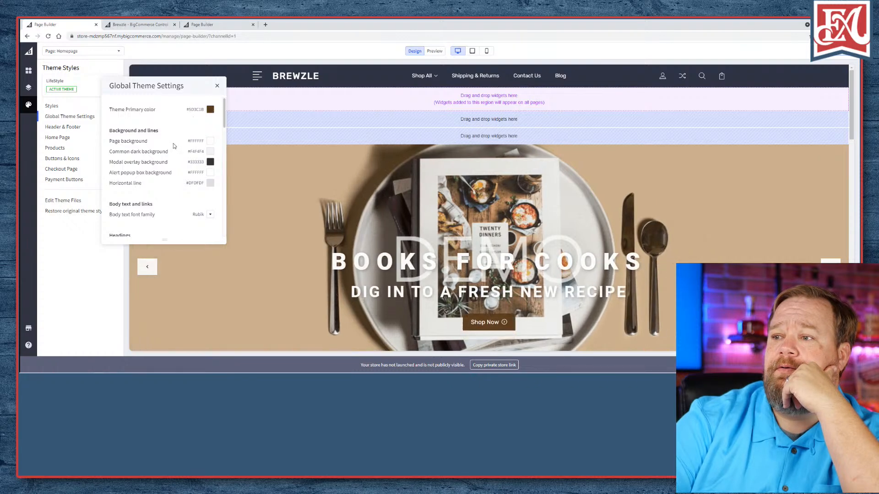
pyautogui.scroll(-1, 173, 146)
pyautogui.scroll(-3, 174, 148)
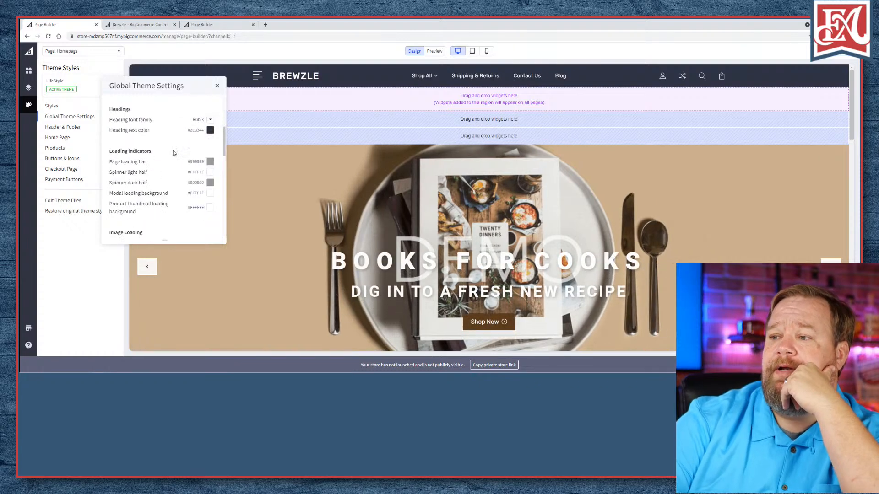
pyautogui.scroll(-10, 174, 154)
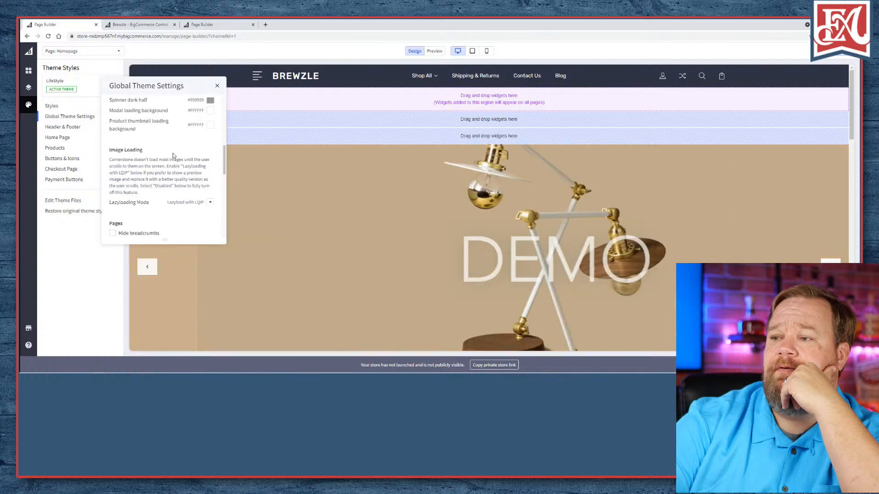
pyautogui.scroll(4, 172, 156)
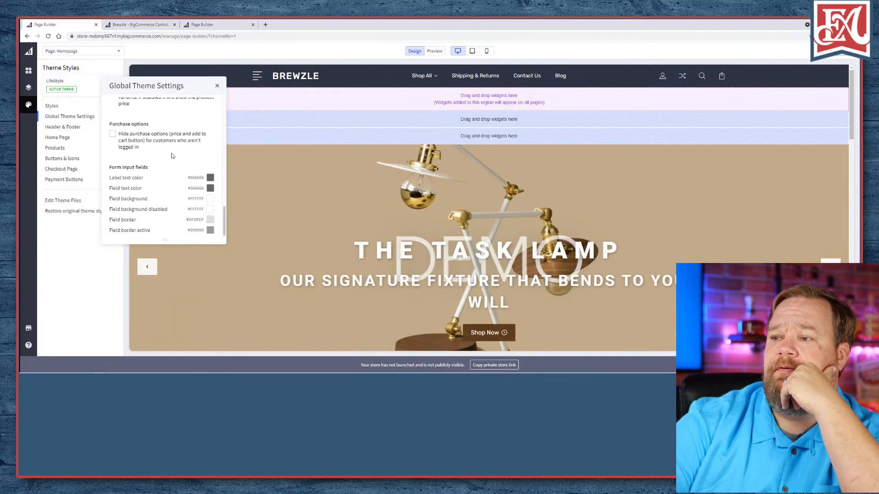
pyautogui.scroll(10, 172, 156)
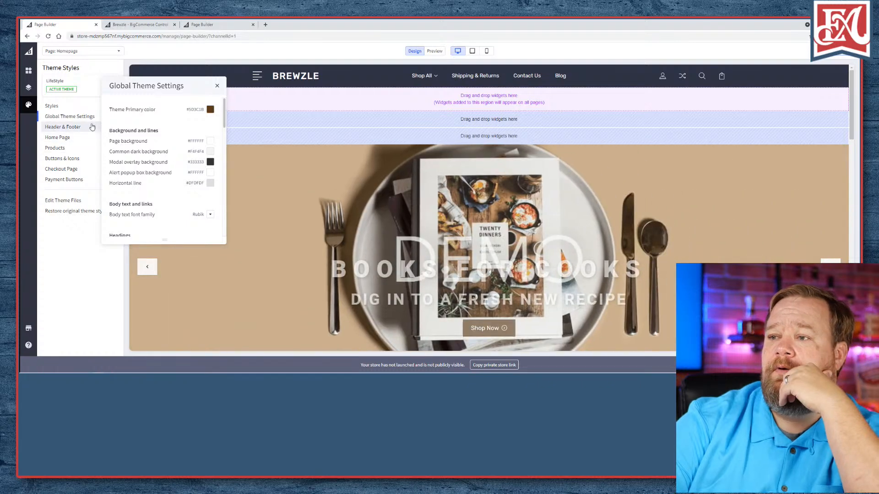
# - Set the header background color to the brown #5D3C1B in the Header & Footer theme styles
pyautogui.click(88, 126)
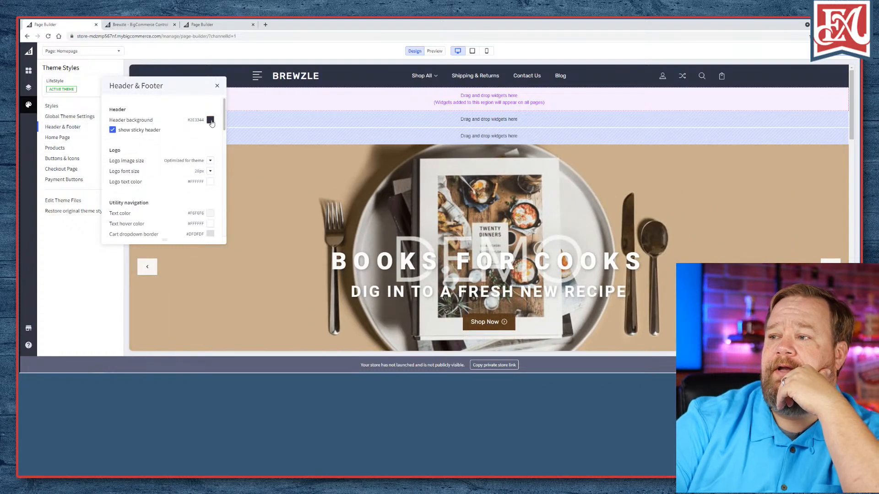
pyautogui.click(212, 121)
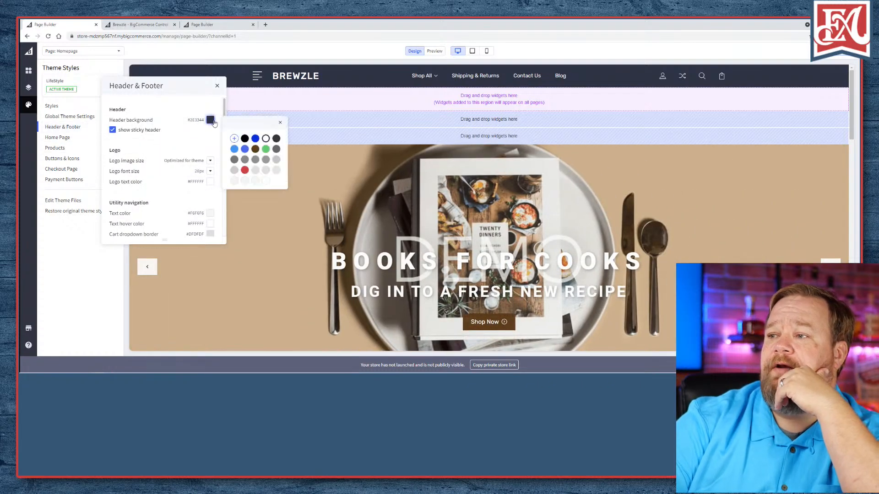
pyautogui.click(234, 138)
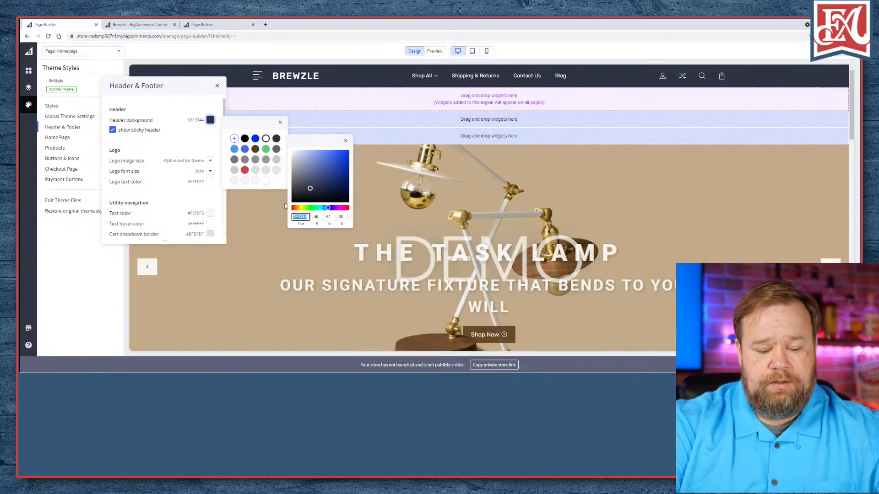
pyautogui.click(299, 217)
pyautogui.click(255, 148)
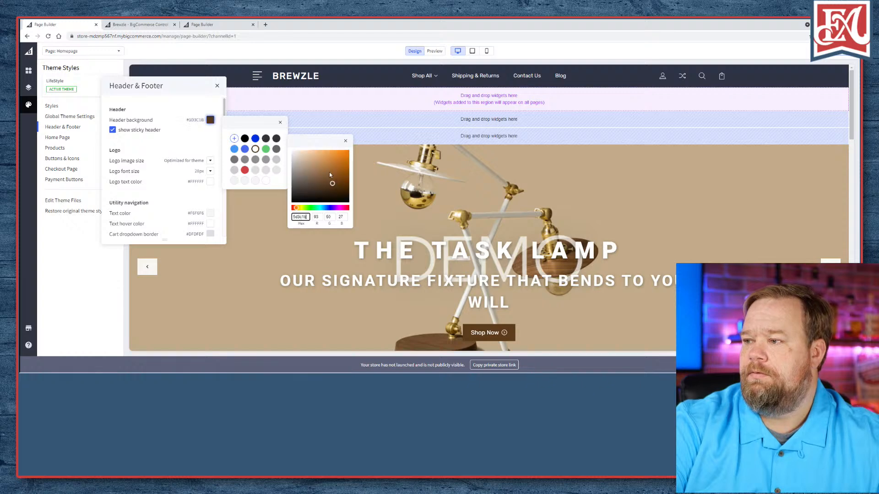
pyautogui.click(346, 140)
pyautogui.click(280, 123)
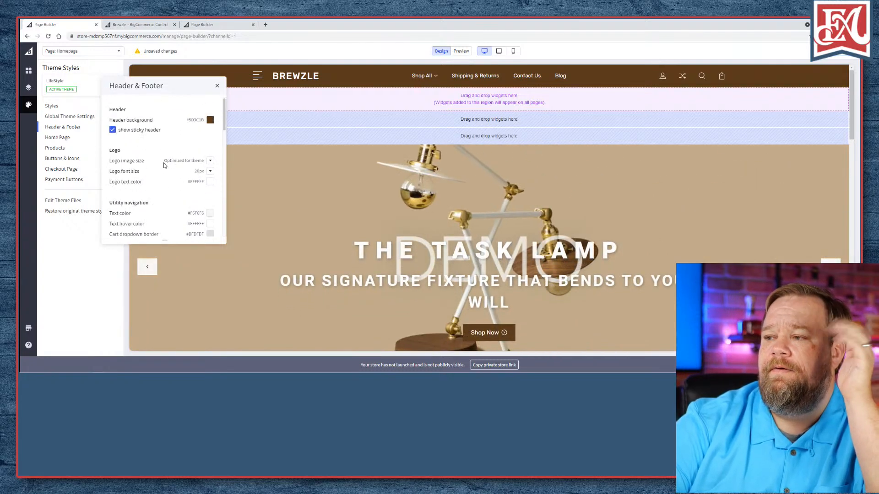
pyautogui.scroll(-15, 165, 162)
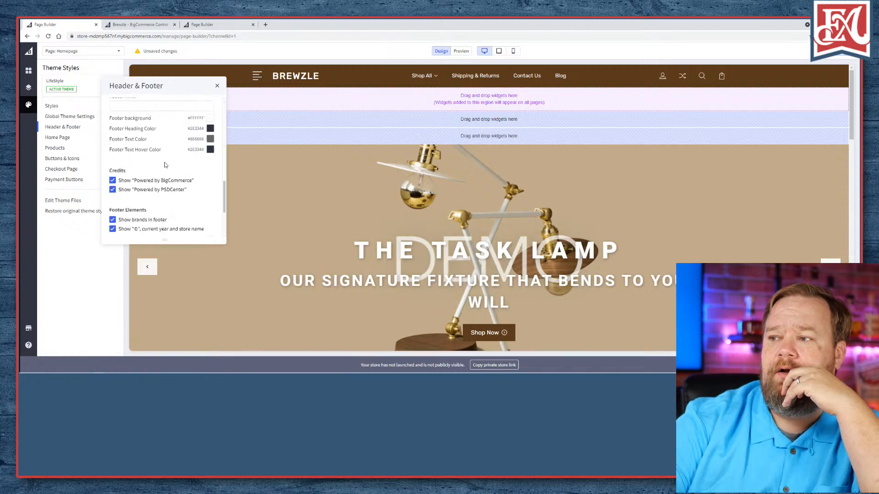
pyautogui.click(217, 85)
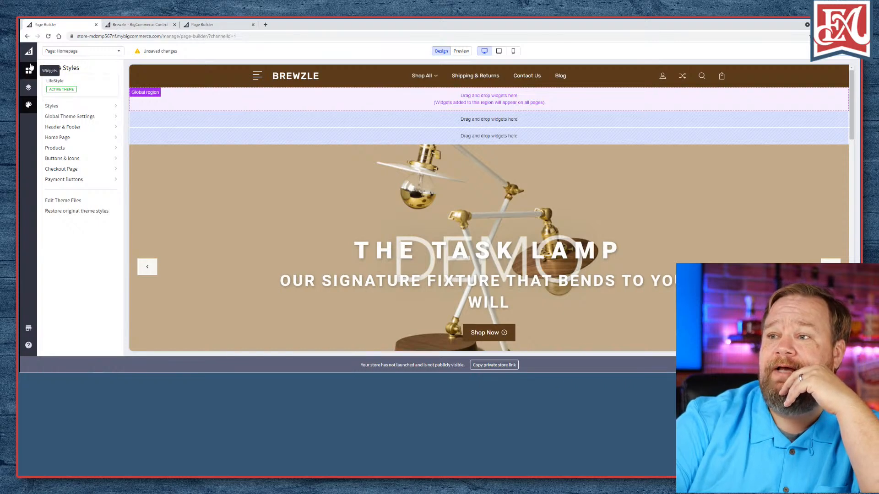
# - Switch to the BigCommerce control panel and examine the store profile, currencies and the display options in the store settings
pyautogui.rightClick(30, 54)
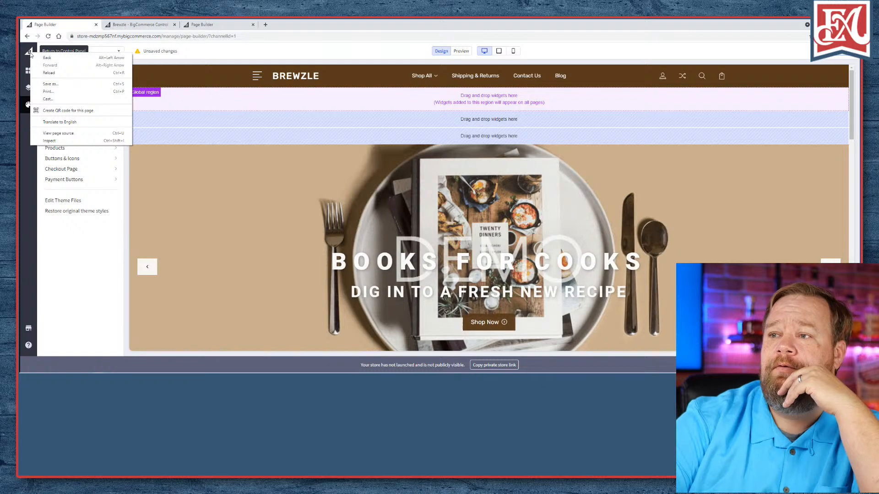
pyautogui.click(160, 25)
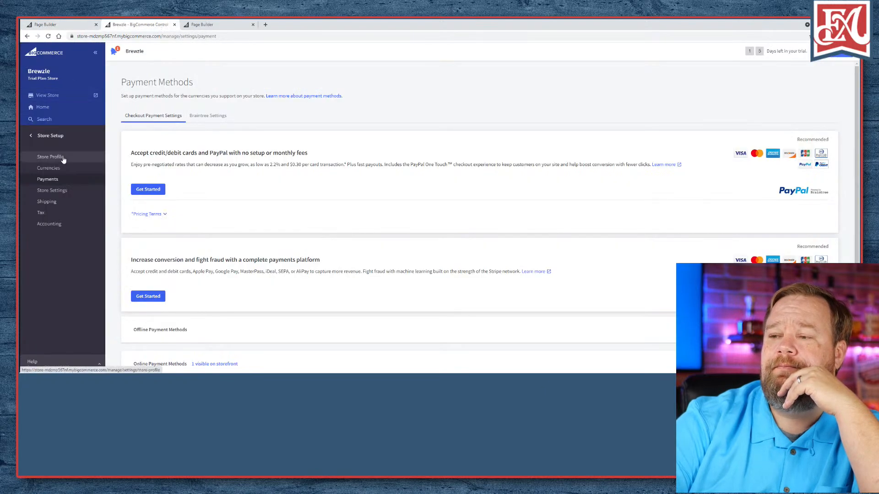
pyautogui.click(50, 135)
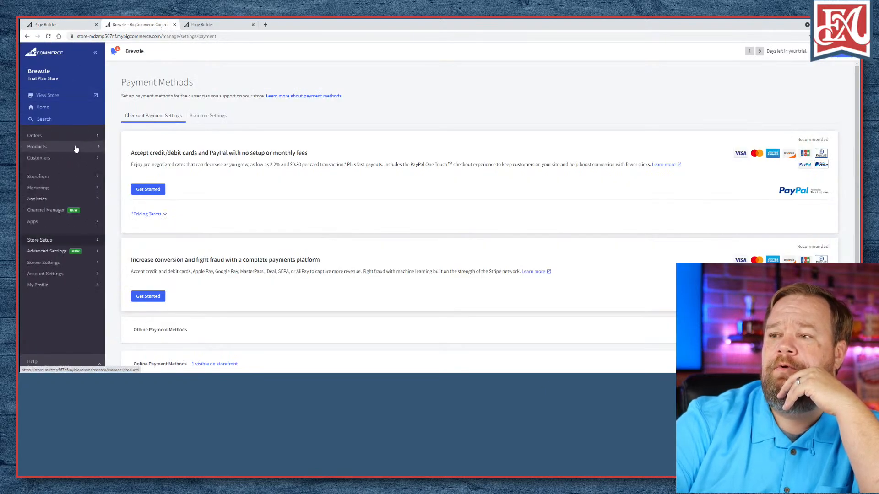
pyautogui.click(48, 242)
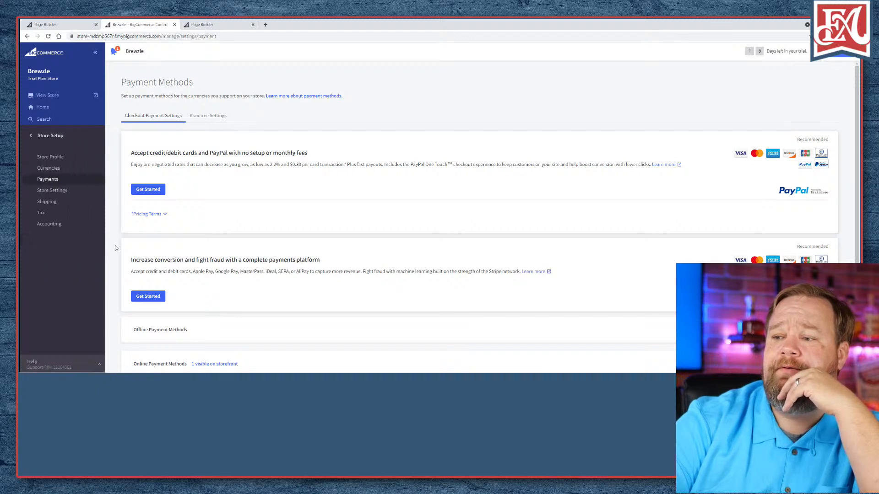
pyautogui.click(50, 157)
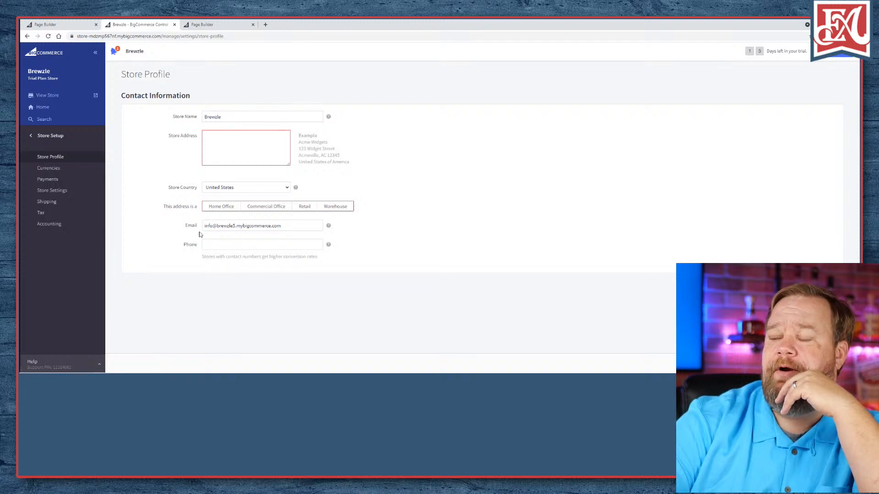
pyautogui.click(47, 169)
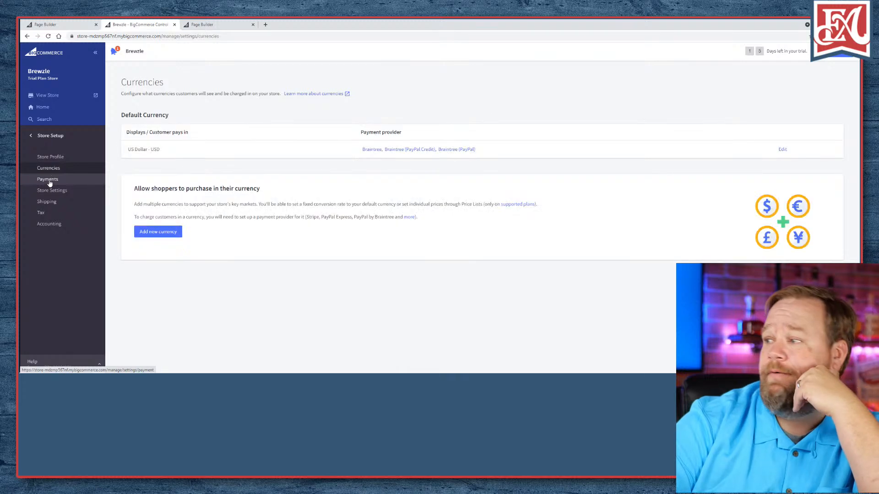
pyautogui.click(49, 182)
pyautogui.click(50, 191)
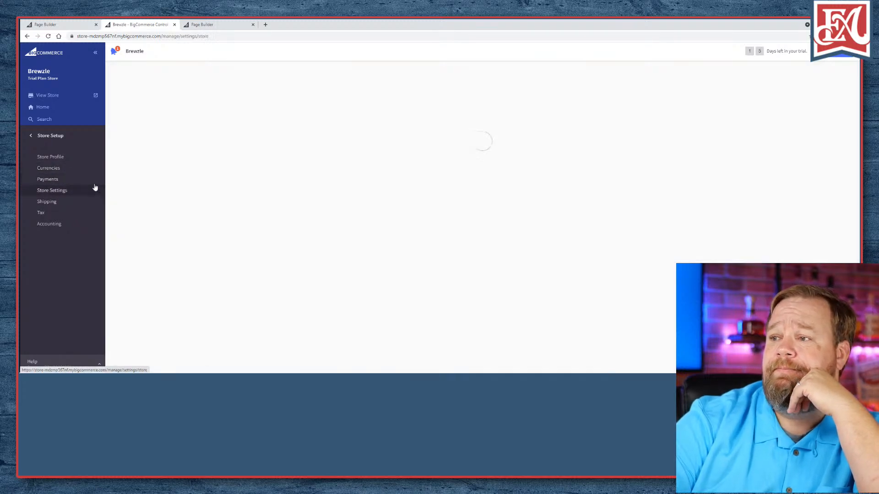
pyautogui.click(155, 106)
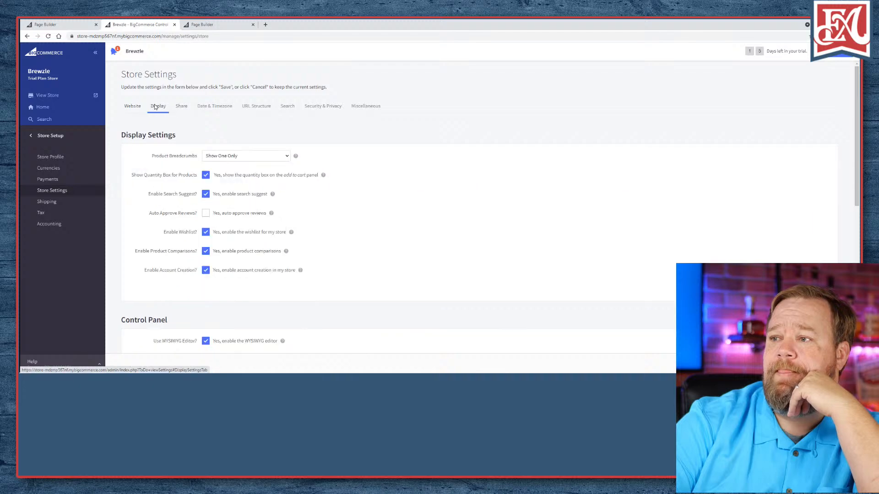
pyautogui.scroll(-9, 157, 118)
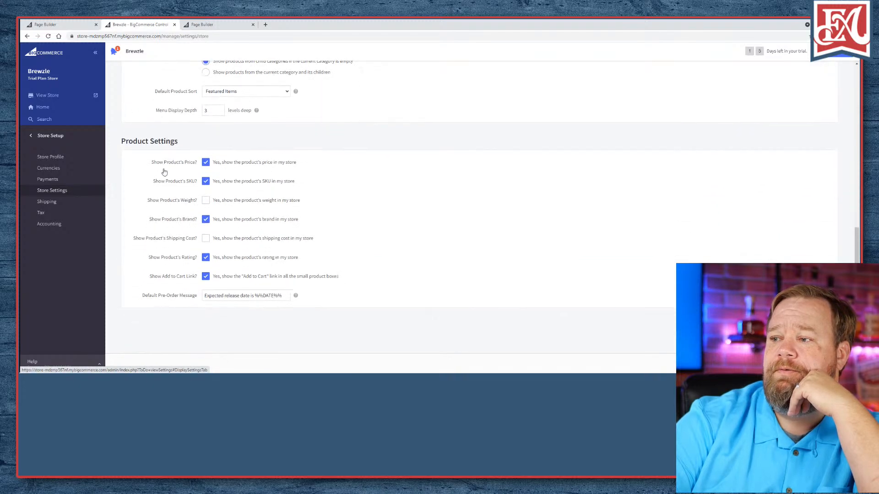
pyautogui.scroll(10, 166, 172)
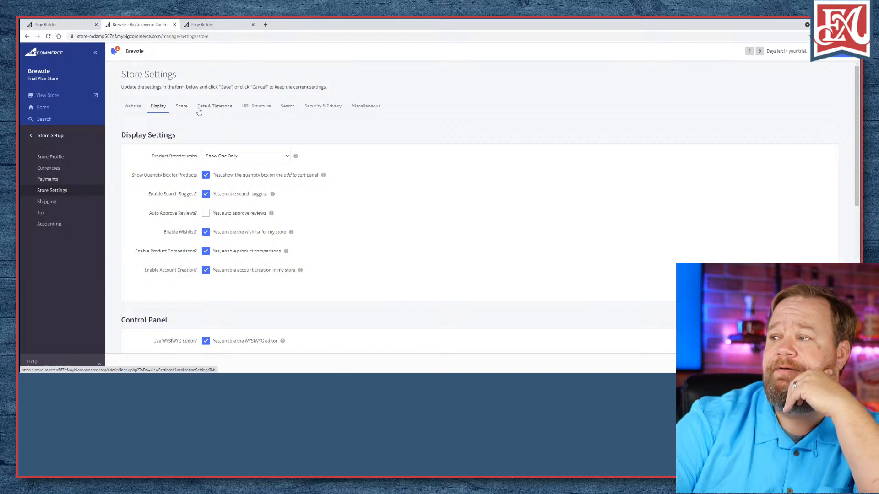
# - Open the storefront's logo options and review the logo type, logo text and favicon settings
pyautogui.click(37, 136)
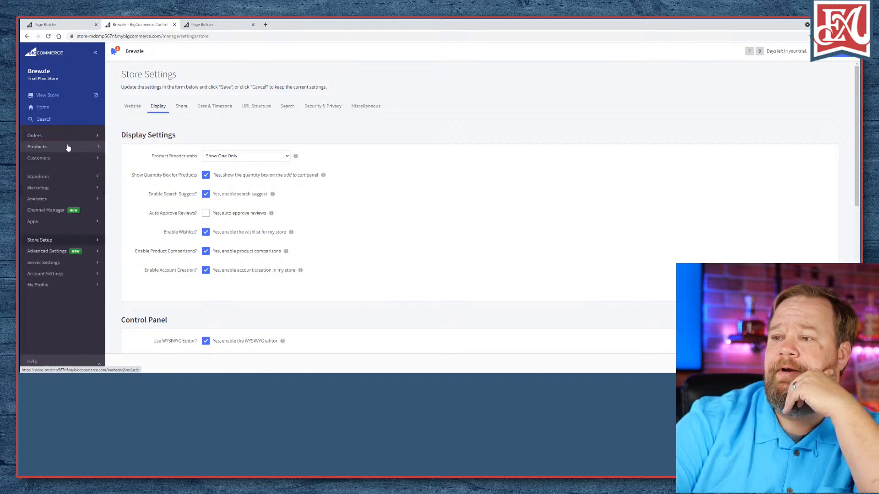
pyautogui.click(67, 179)
pyautogui.click(51, 179)
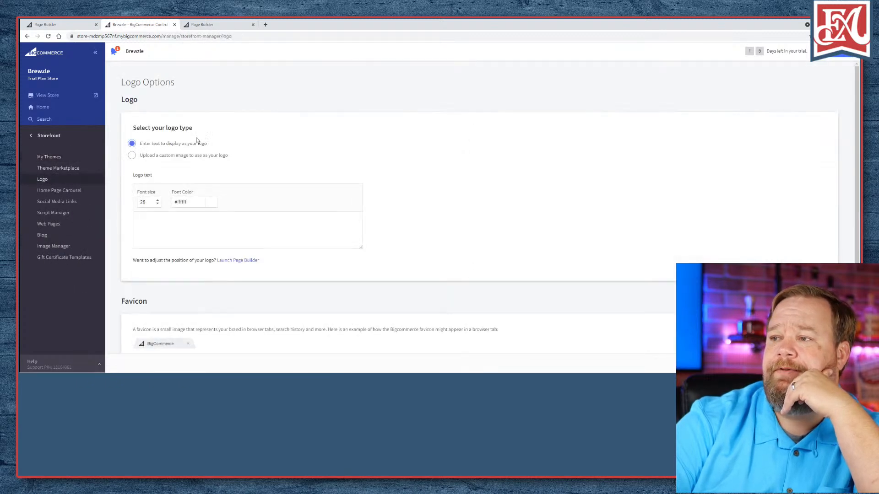
pyautogui.scroll(-3, 173, 163)
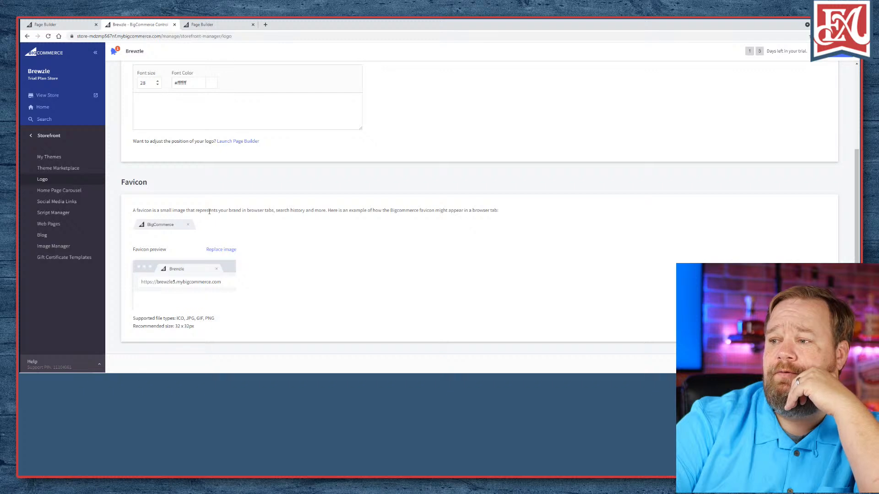
pyautogui.scroll(2, 209, 211)
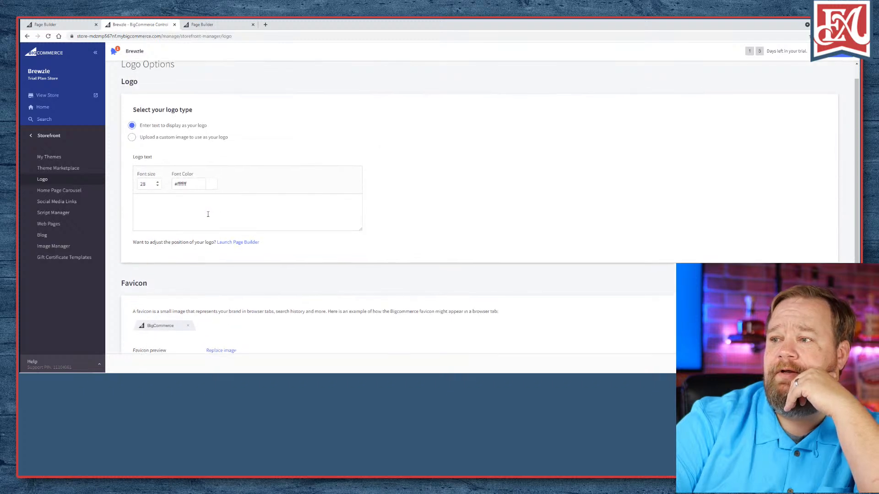
pyautogui.scroll(1, 208, 214)
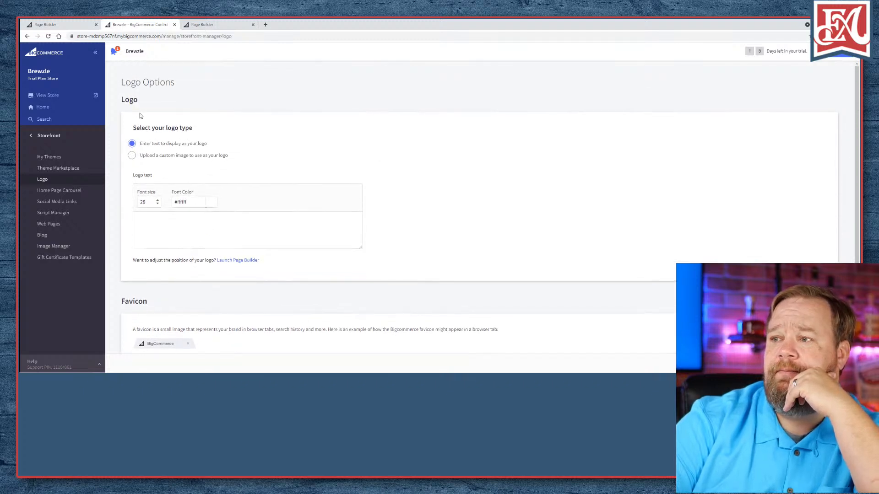
# - Set the store's logo type to an uploaded custom image
pyautogui.click(132, 155)
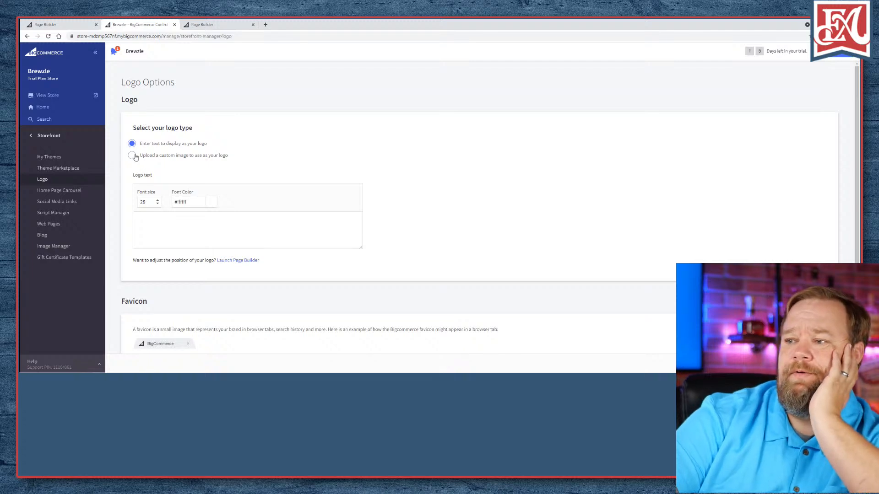
pyautogui.click(197, 232)
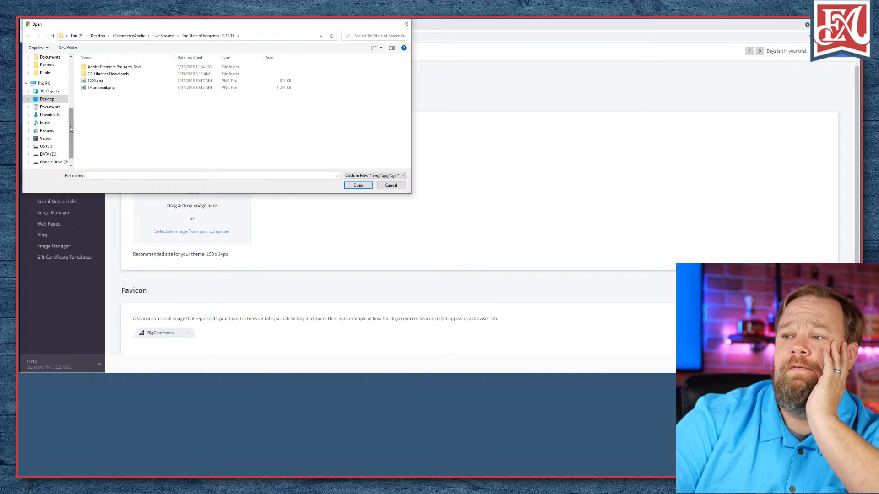
pyautogui.click(58, 163)
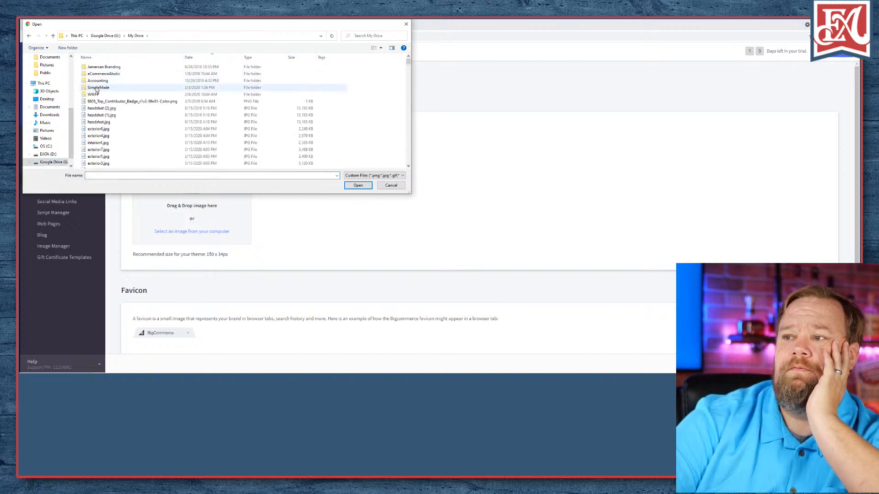
pyautogui.scroll(-1, 101, 81)
pyautogui.scroll(1, 101, 82)
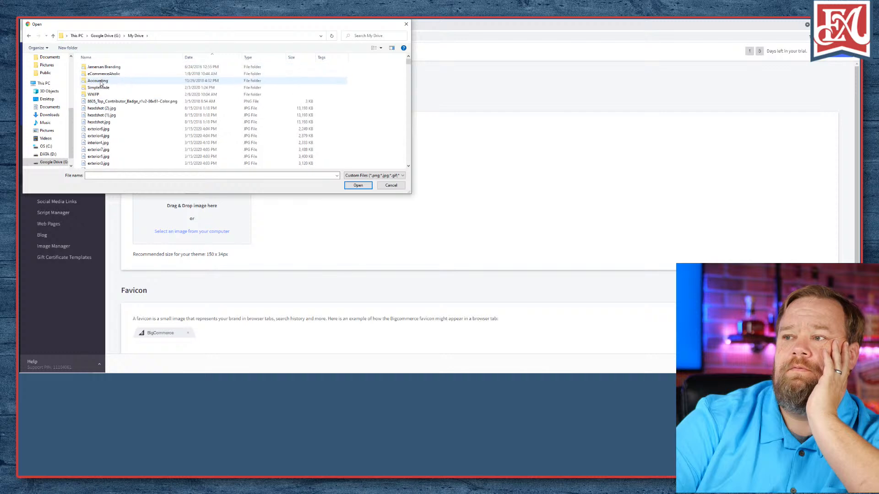
pyautogui.click(122, 59)
pyautogui.click(116, 63)
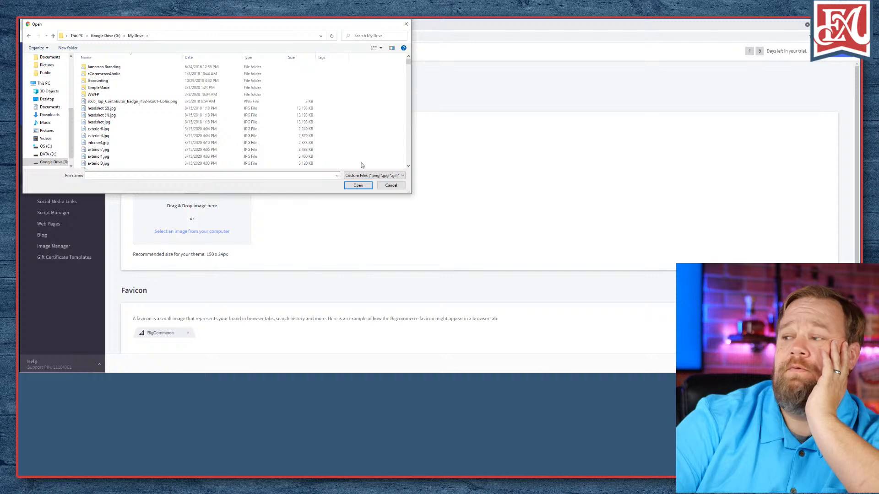
pyautogui.click(389, 185)
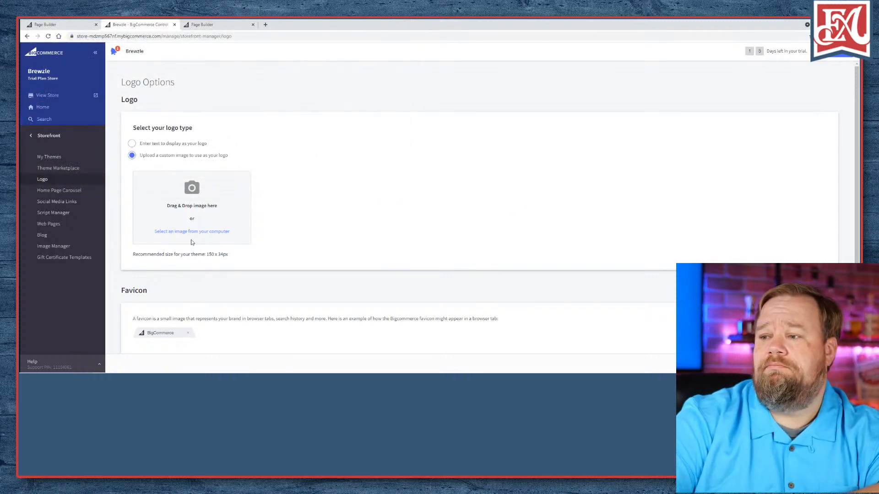
# - Upload the Brewzle logo image from the Branding folder inside the Brewzle folder on Google Drive
pyautogui.click(201, 232)
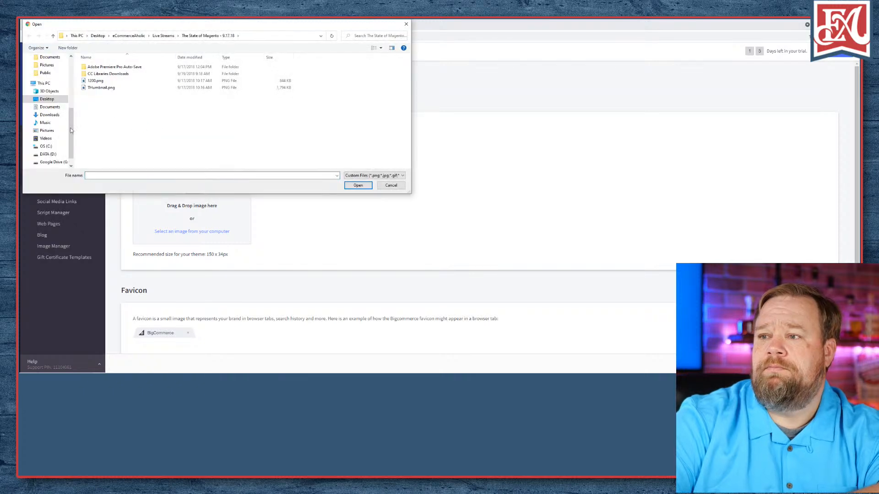
pyautogui.scroll(-1, 46, 140)
pyautogui.click(54, 146)
pyautogui.doubleClick(95, 81)
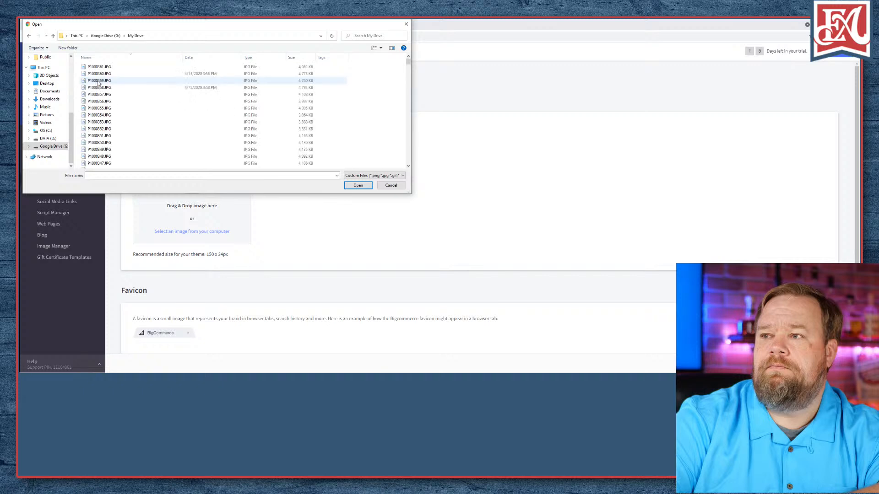
pyautogui.click(109, 57)
pyautogui.click(111, 74)
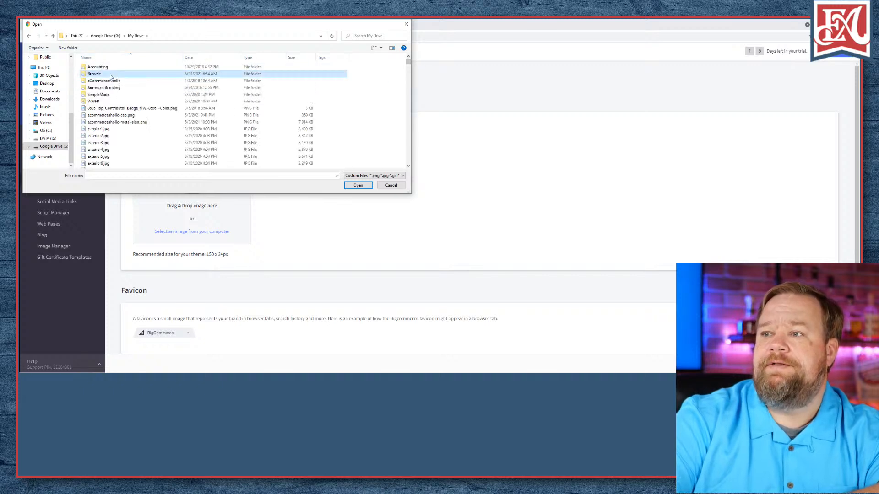
pyautogui.doubleClick(94, 74)
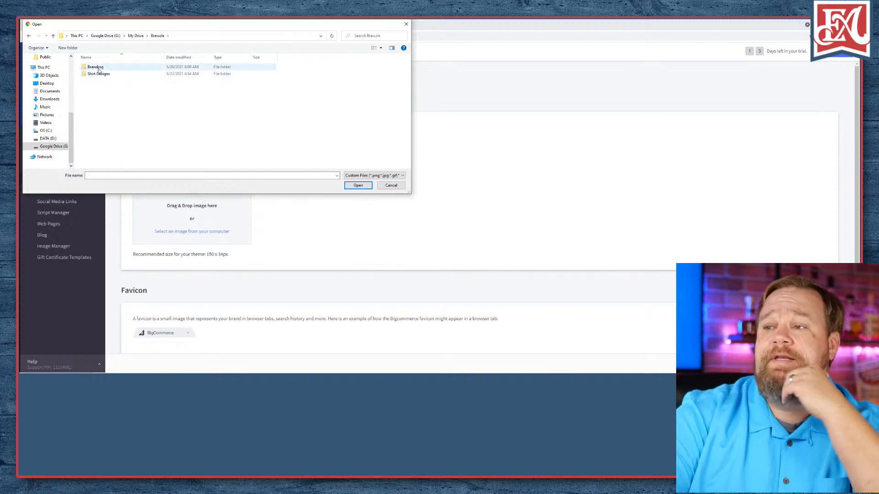
pyautogui.doubleClick(95, 67)
pyautogui.doubleClick(105, 79)
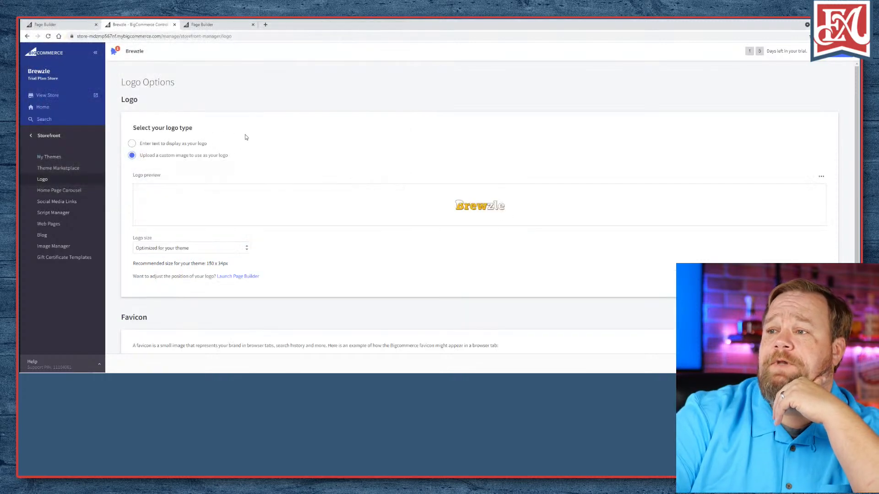
# - Keep the logo size optimized for the theme, check the favicon settings and save the logo changes
pyautogui.click(215, 249)
pyautogui.click(308, 262)
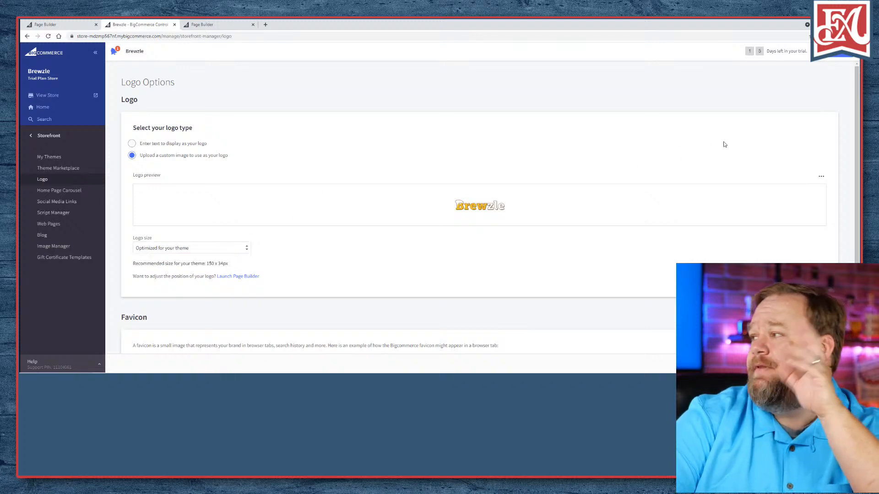
pyautogui.scroll(-3, 602, 327)
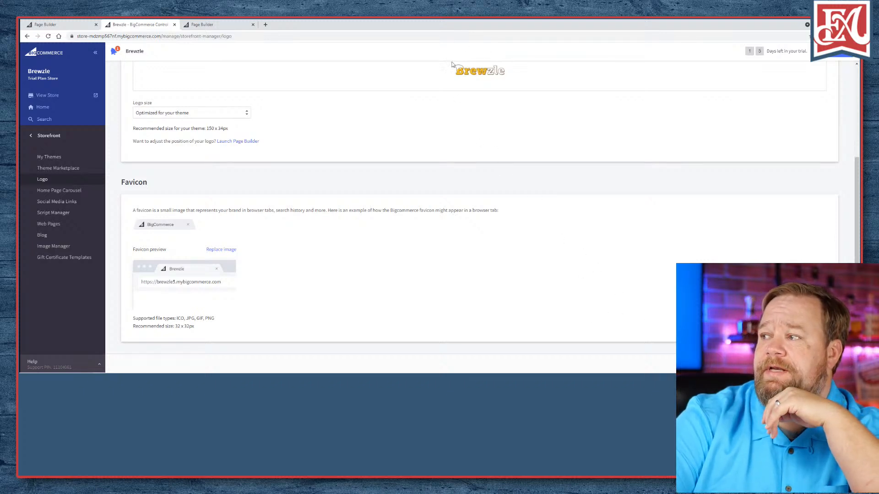
pyautogui.scroll(3, 479, 206)
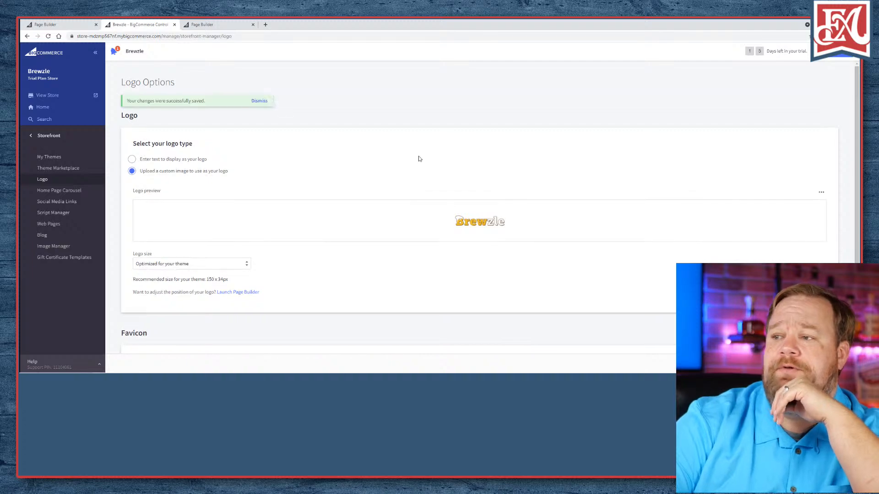
# - Return to Page Builder, look at the available theme styles and reload the editor to load the uploaded logo
pyautogui.click(59, 28)
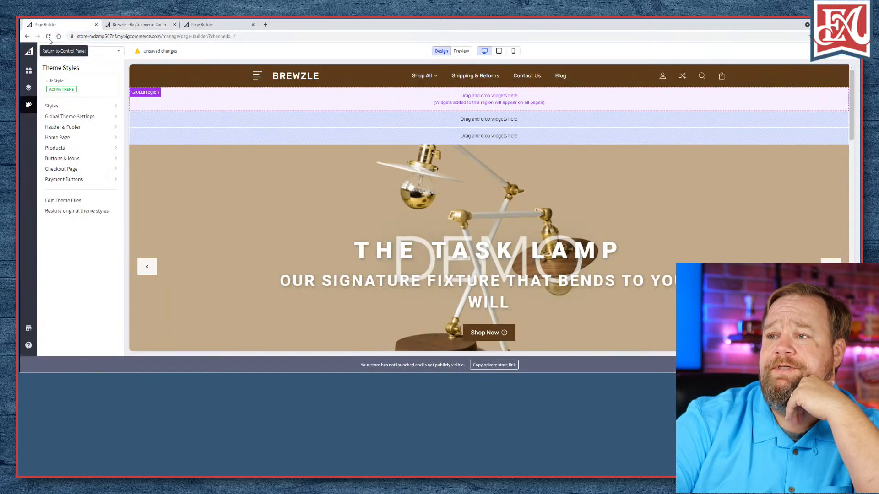
pyautogui.click(65, 106)
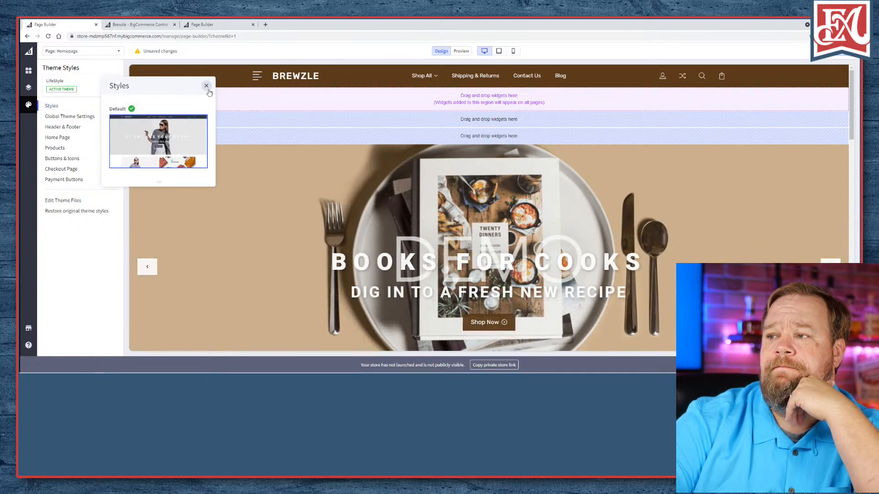
pyautogui.click(203, 87)
pyautogui.click(48, 36)
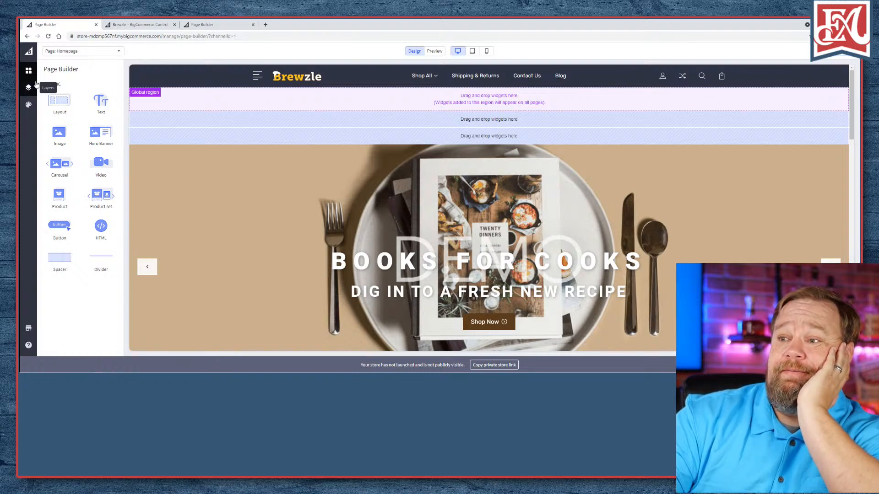
# - Reapply the brown #5D3C1B as the header background in the Header & Footer theme styles
pyautogui.click(28, 105)
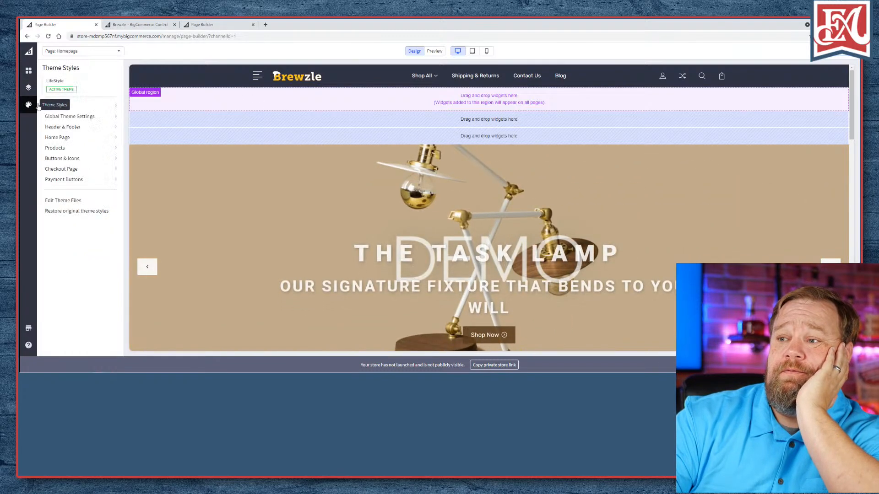
pyautogui.click(78, 127)
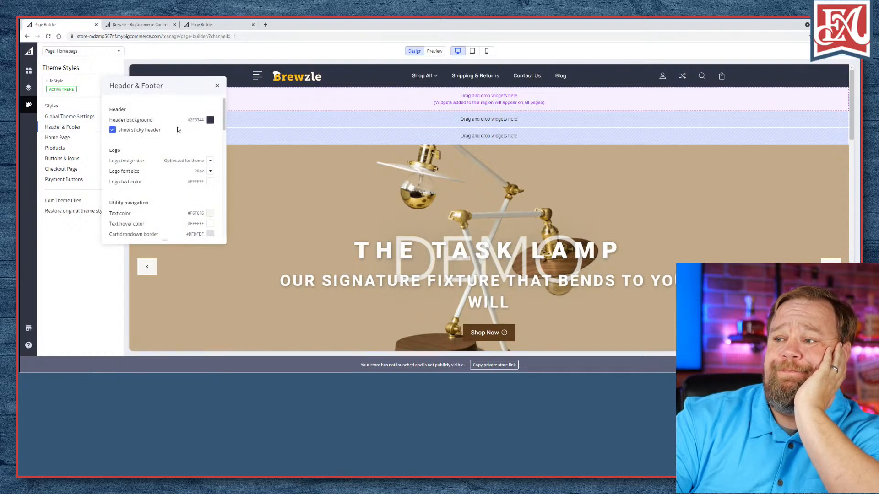
pyautogui.click(210, 120)
pyautogui.click(234, 138)
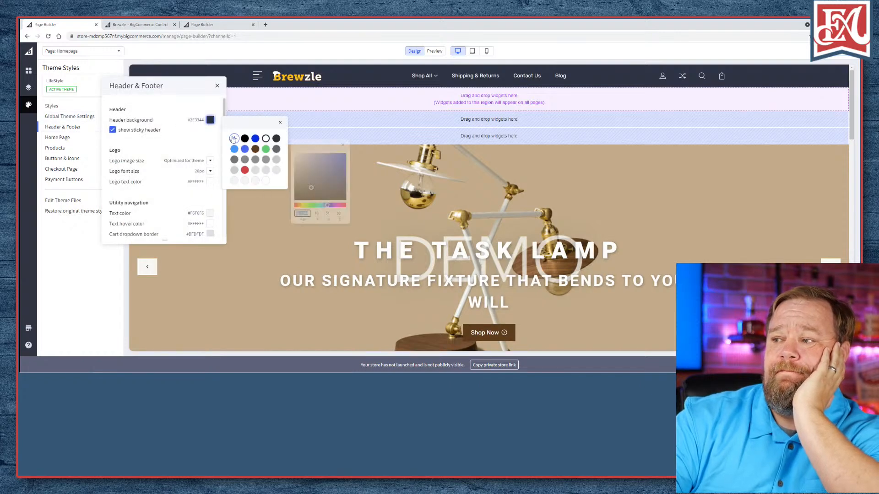
pyautogui.click(255, 149)
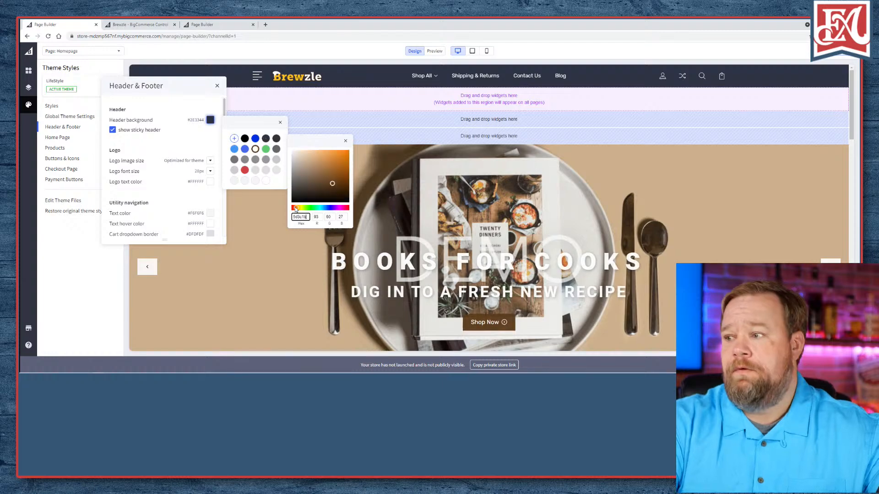
pyautogui.click(346, 141)
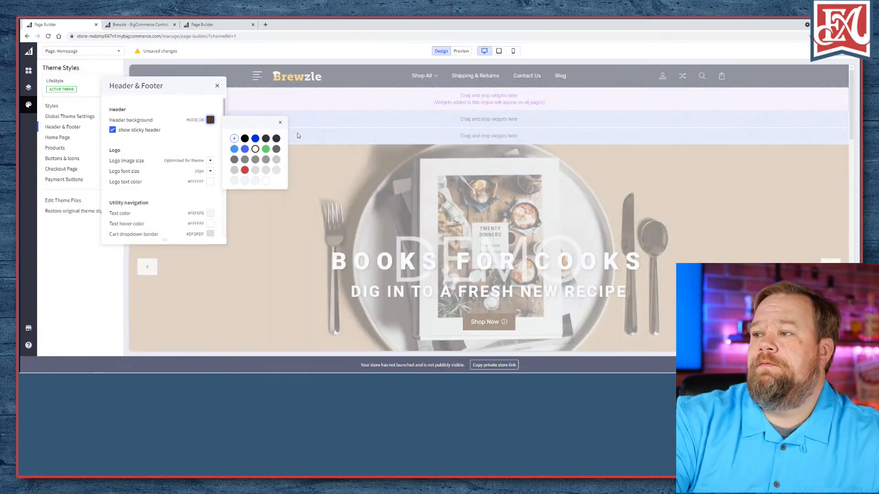
pyautogui.click(280, 124)
pyautogui.click(217, 85)
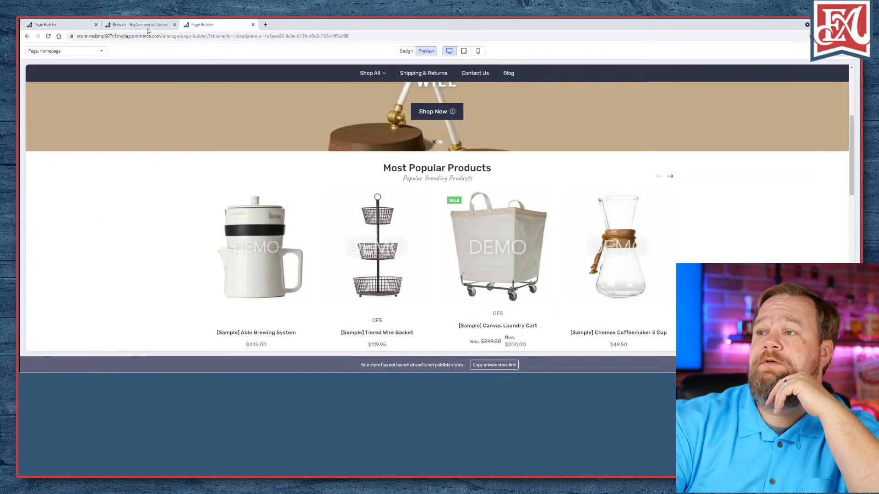
# - Open the storefront from the control panel and review the home page's header, logo, banner and product sections
pyautogui.click(134, 25)
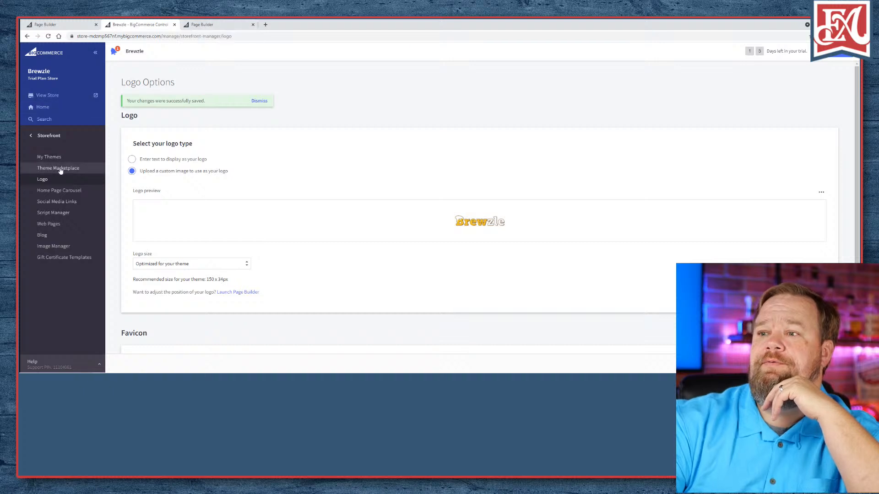
pyautogui.click(63, 97)
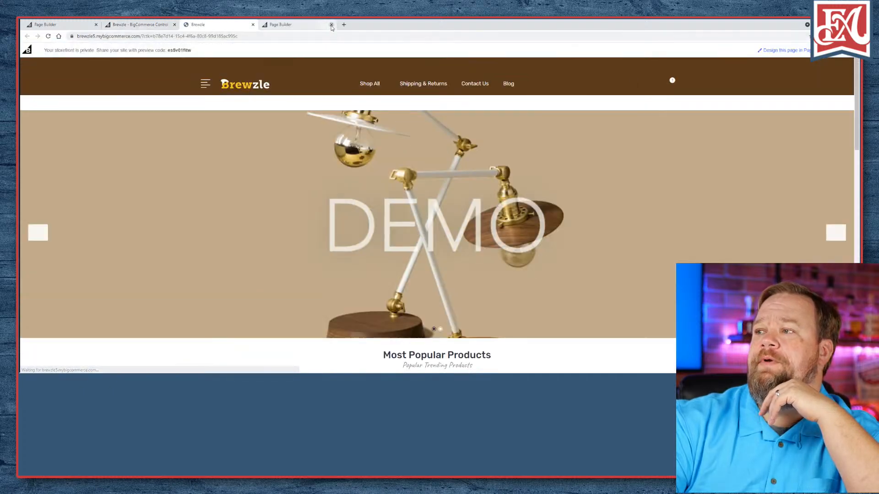
pyautogui.scroll(-3, 196, 125)
pyautogui.scroll(3, 195, 119)
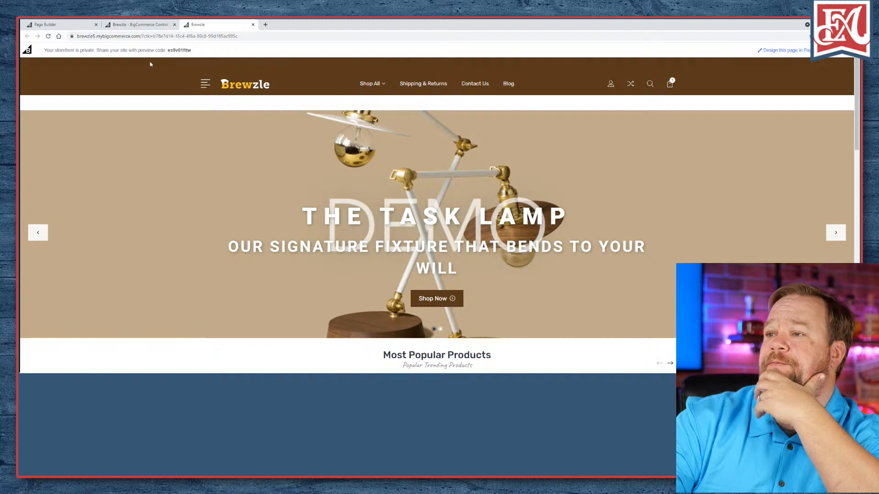
pyautogui.scroll(-2, 735, 86)
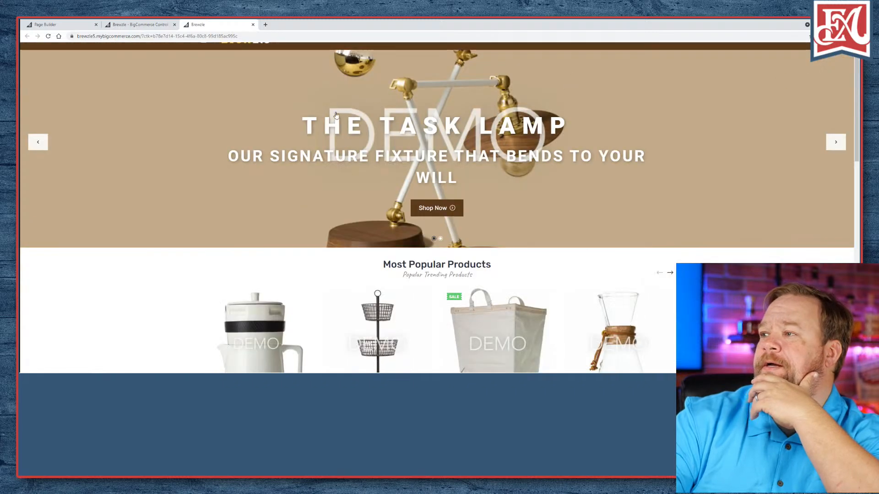
pyautogui.scroll(-4, 347, 133)
pyautogui.scroll(4, 344, 125)
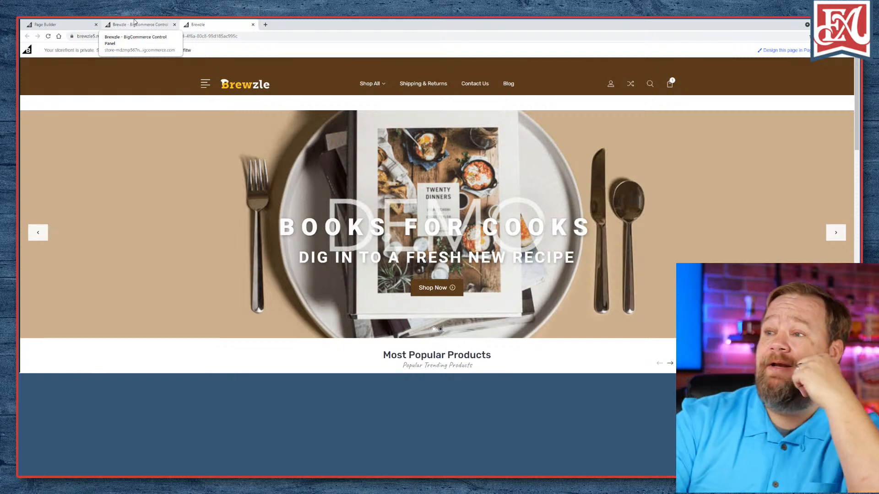
pyautogui.scroll(-5, 165, 183)
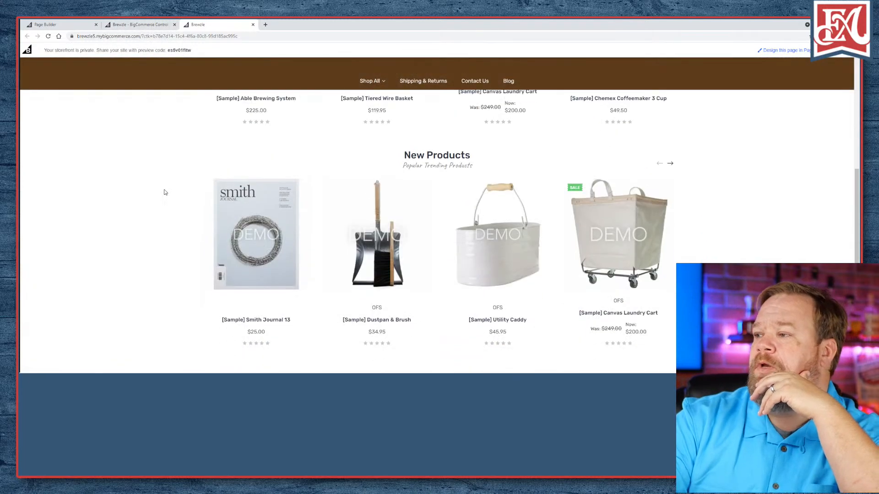
pyautogui.scroll(5, 169, 191)
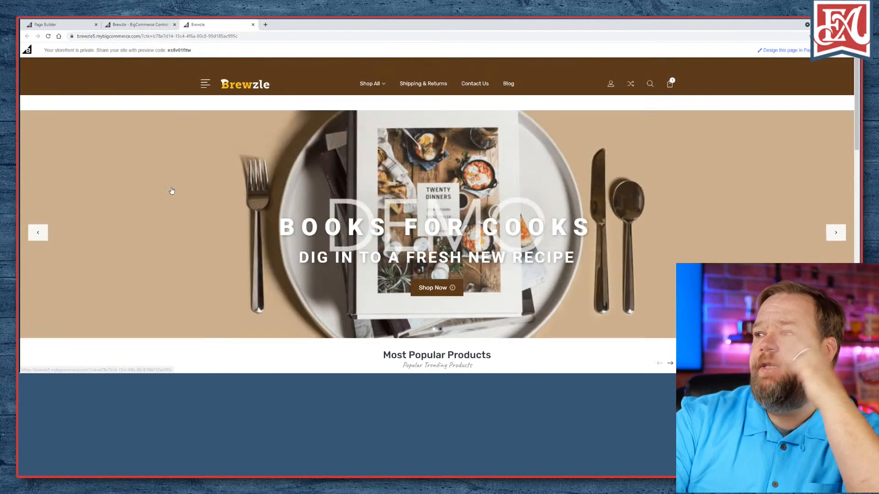
# - Examine the storefront's side navigation with its categories, quick links and brands, and recheck the home page's product sections
pyautogui.click(205, 84)
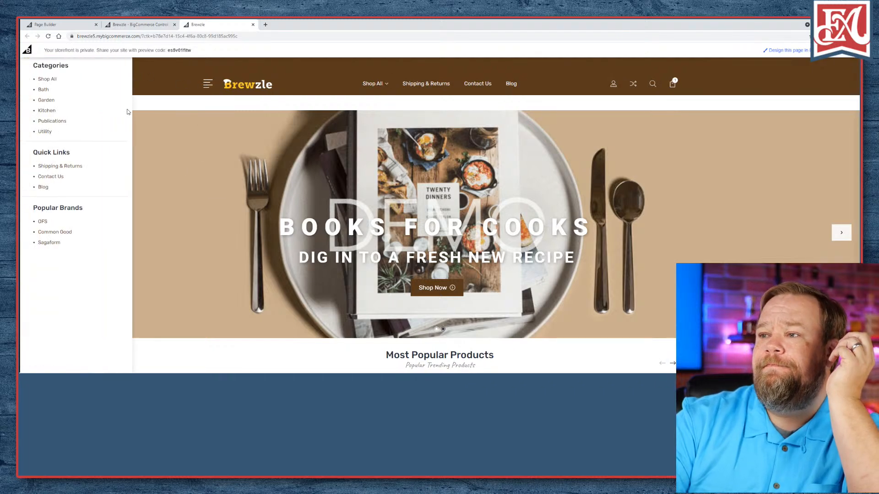
pyautogui.click(46, 24)
pyautogui.click(142, 27)
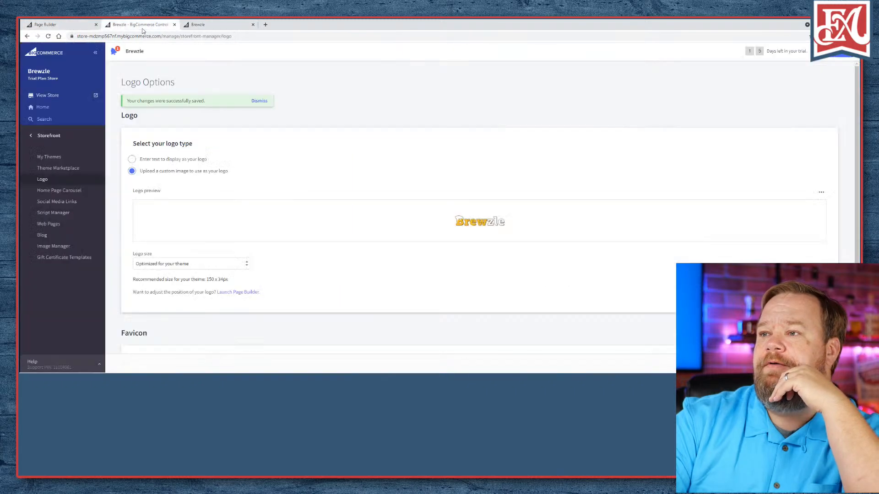
pyautogui.click(198, 25)
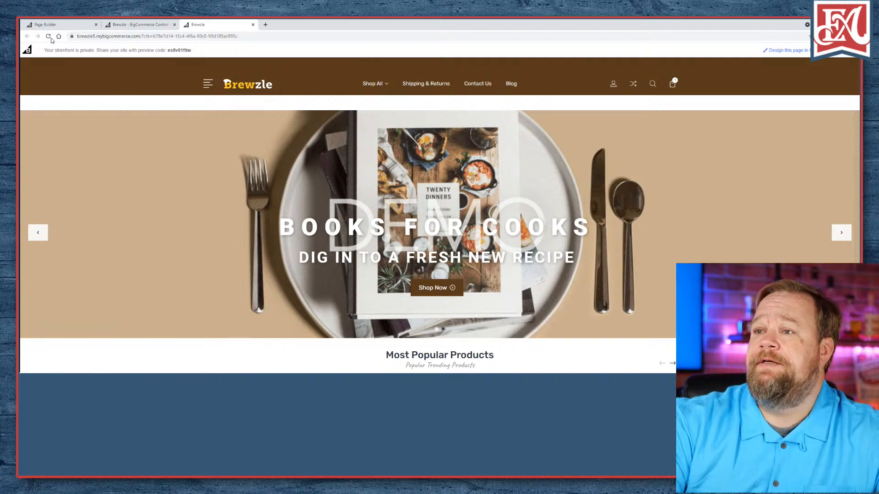
pyautogui.scroll(-1, 98, 68)
pyautogui.scroll(1, 202, 196)
pyautogui.scroll(-5, 243, 210)
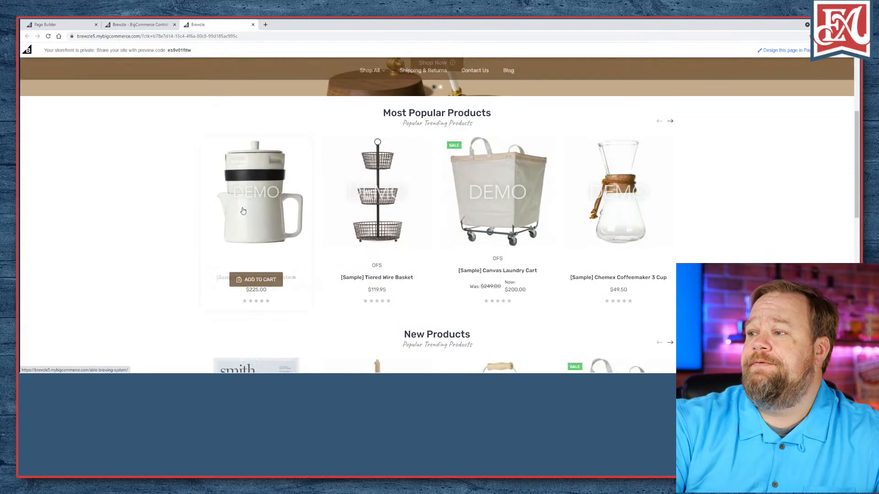
pyautogui.scroll(-1, 197, 204)
pyautogui.scroll(2, 188, 214)
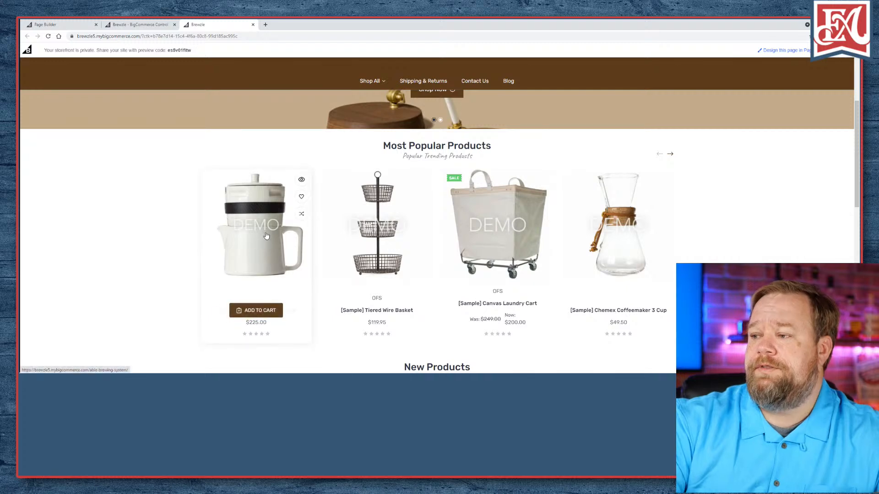
# - Recheck the home page's banner and product sections, and open the Able Brewing System product page
pyautogui.scroll(-1, 263, 225)
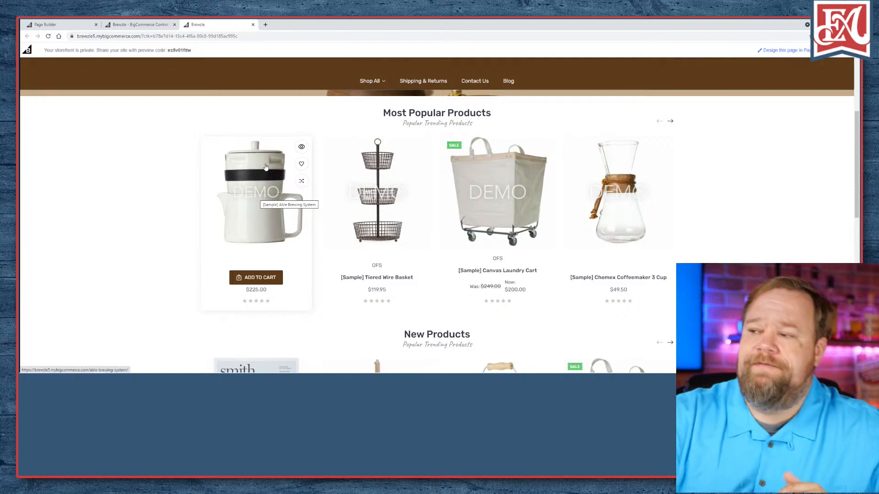
pyautogui.scroll(5, 278, 162)
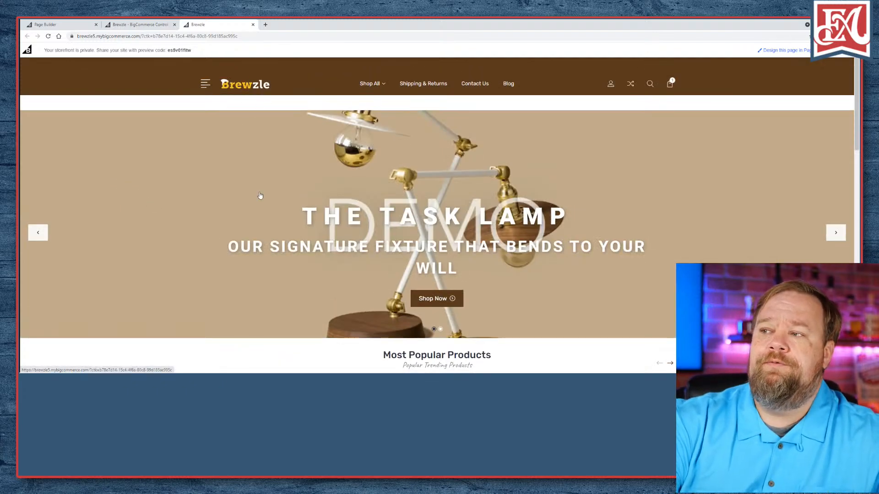
pyautogui.scroll(-8, 260, 196)
pyautogui.scroll(3, 236, 189)
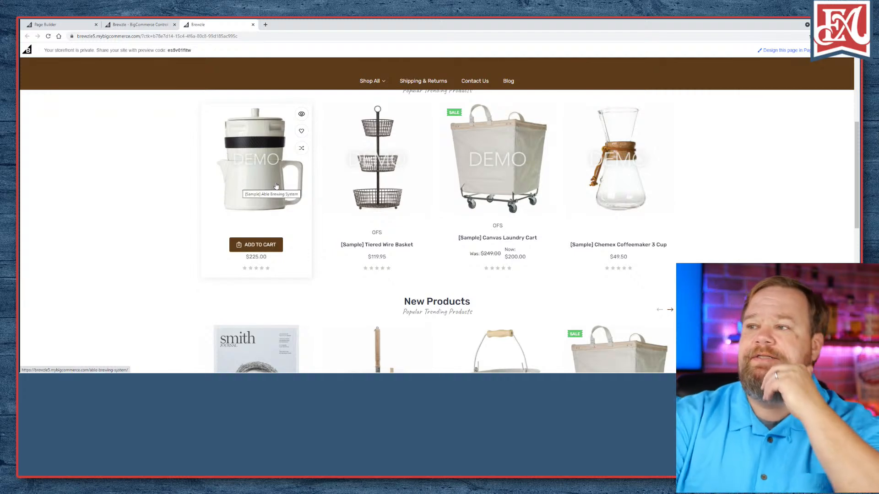
pyautogui.click(257, 183)
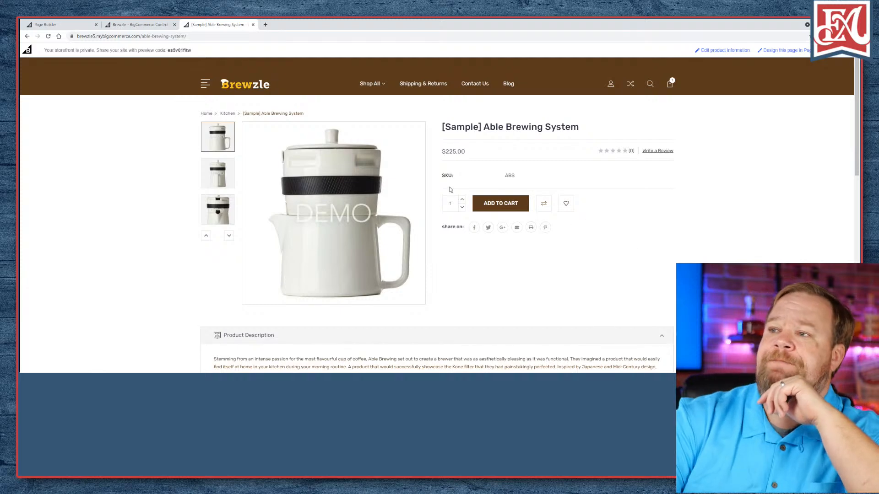
# - Return to Page Builder and look through the Buttons & Icons and Styles theme settings
pyautogui.click(59, 24)
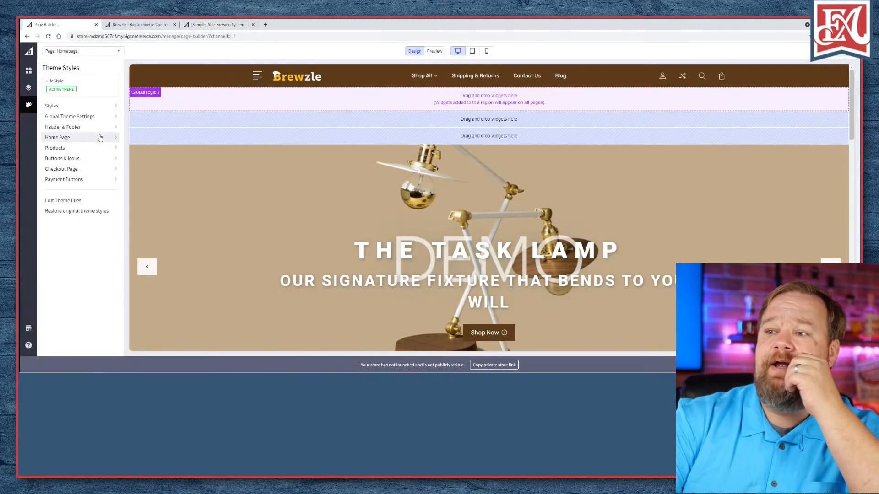
pyautogui.click(92, 159)
pyautogui.scroll(-2, 182, 167)
pyautogui.click(217, 85)
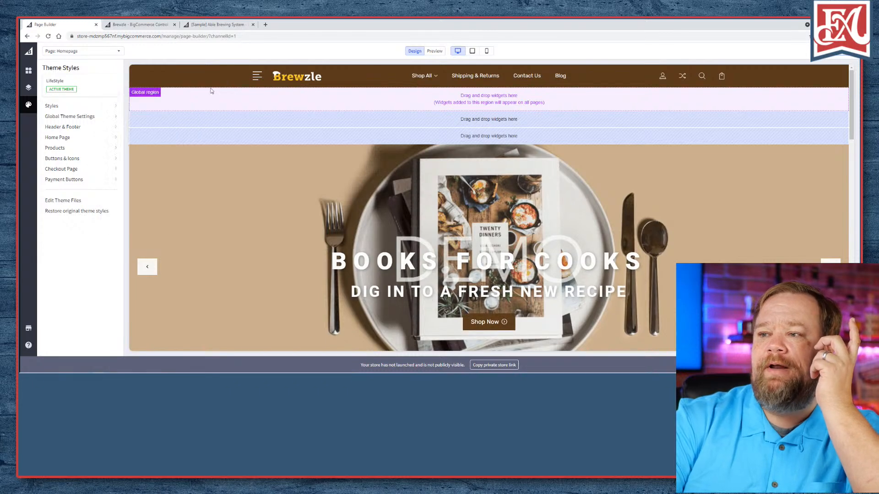
pyautogui.click(54, 107)
pyautogui.click(206, 86)
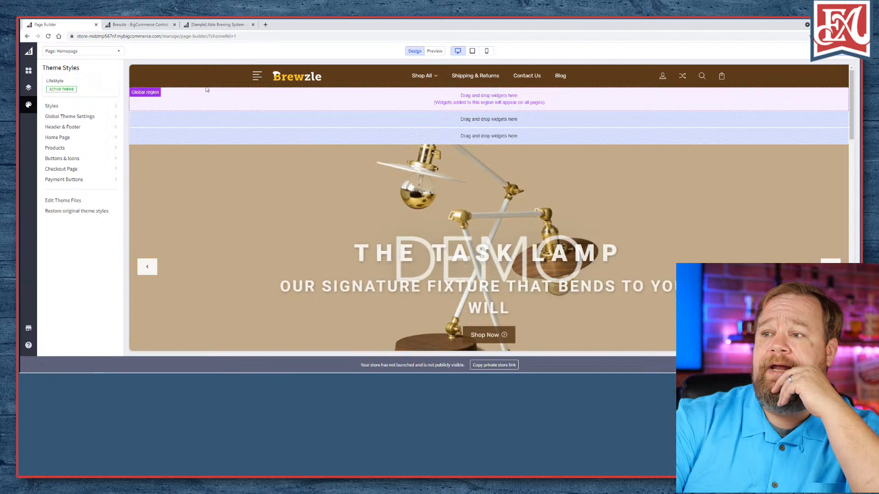
# - Open the Theme Primary color for editing in Global Theme Settings and copy the gold hex code fdc122 from the Notepad colors file
pyautogui.click(76, 119)
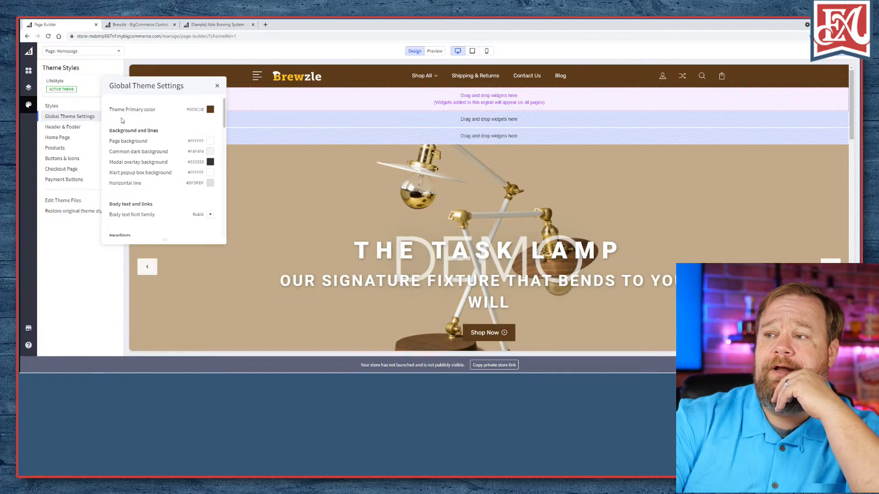
pyautogui.click(210, 110)
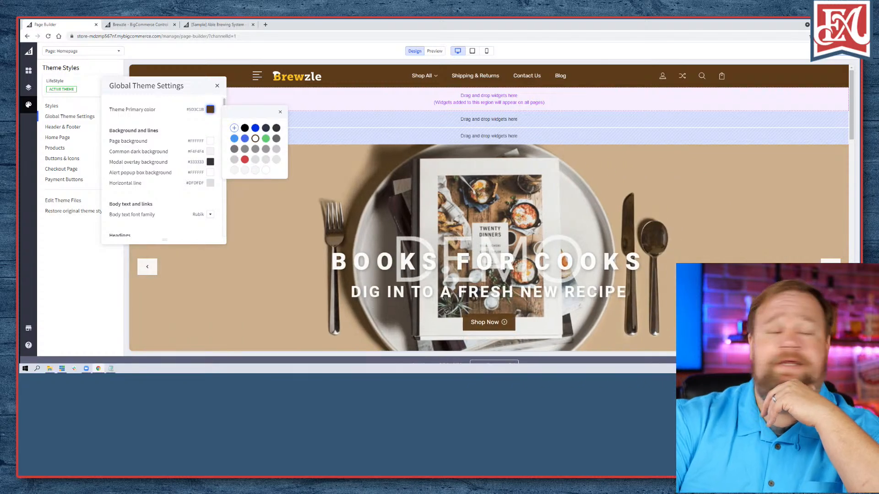
pyautogui.hotkey('alt', 'Tab')
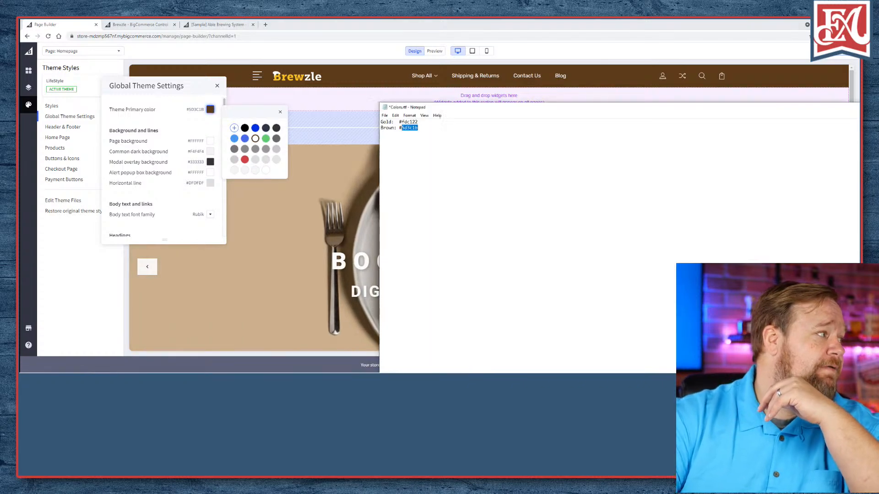
pyautogui.moveTo(402, 121); pyautogui.dragTo(420, 121)
pyautogui.hotkey('ctrl', 'c')
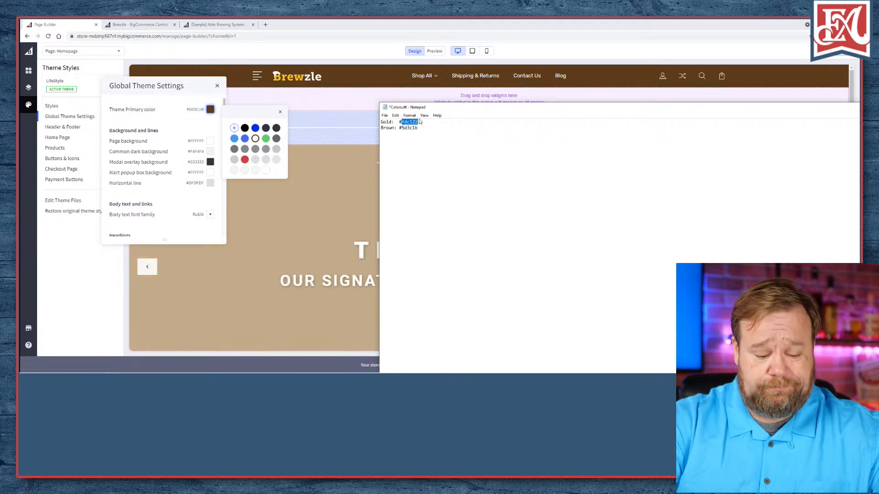
# - Set the Theme Primary color to gold #FDC122 as a custom color and publish the change
pyautogui.click(233, 128)
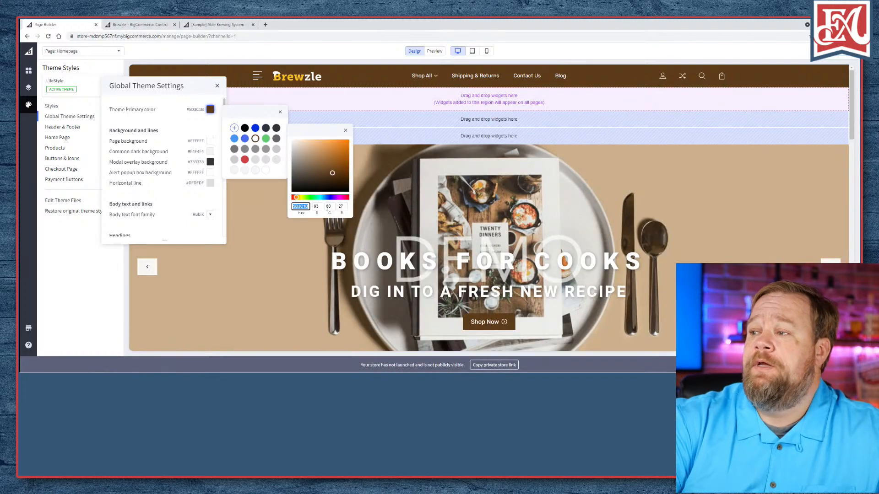
pyautogui.hotkey('ctrl', 'v')
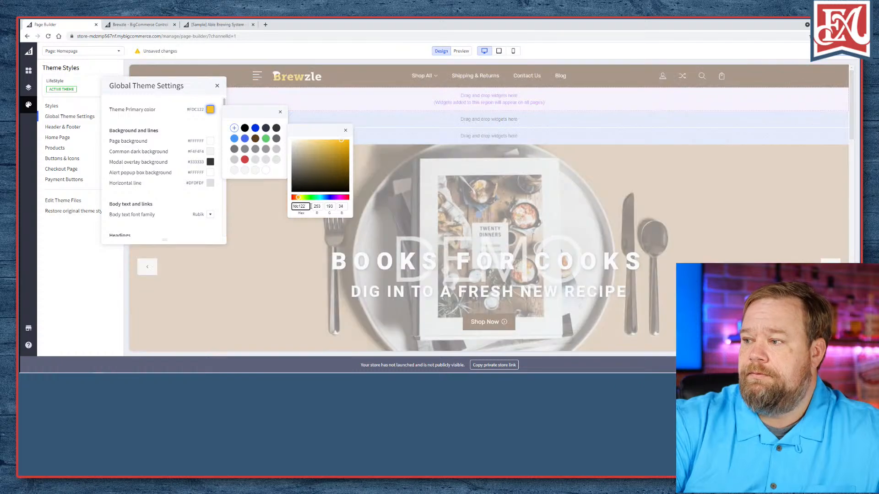
pyautogui.click(345, 130)
pyautogui.click(280, 112)
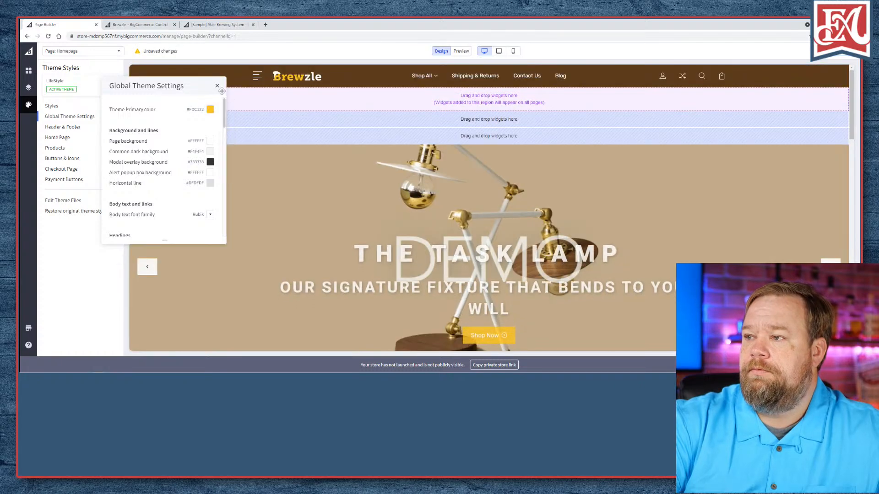
pyautogui.click(217, 86)
pyautogui.click(842, 52)
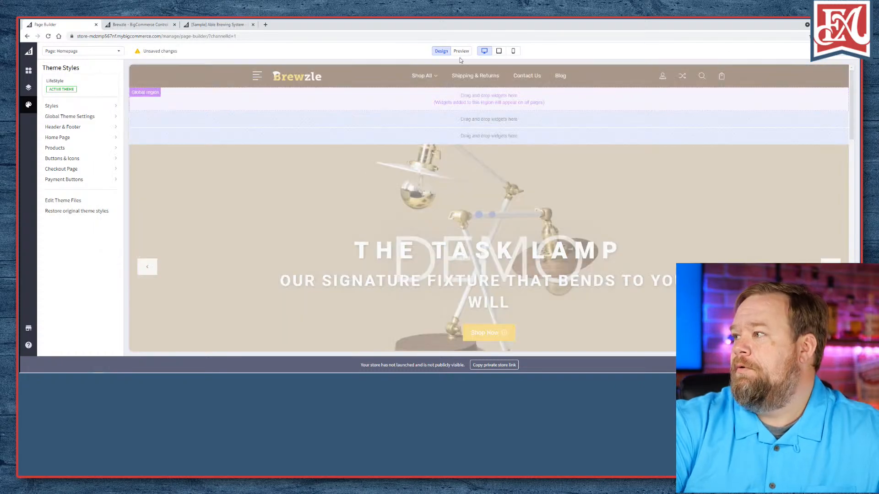
# - Reload the Able Brewing System storefront page and check the new primary color on its breadcrumb, buttons and description
pyautogui.click(221, 25)
pyautogui.click(48, 36)
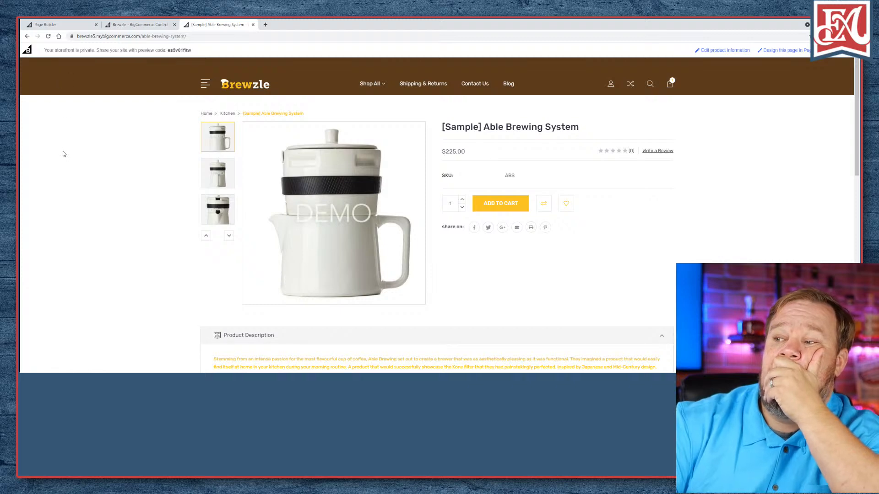
pyautogui.tripleClick(253, 110)
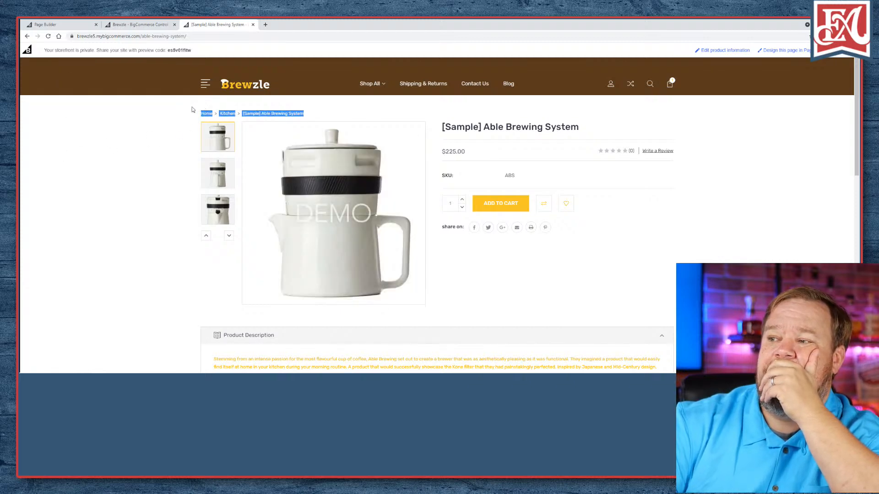
pyautogui.click(367, 116)
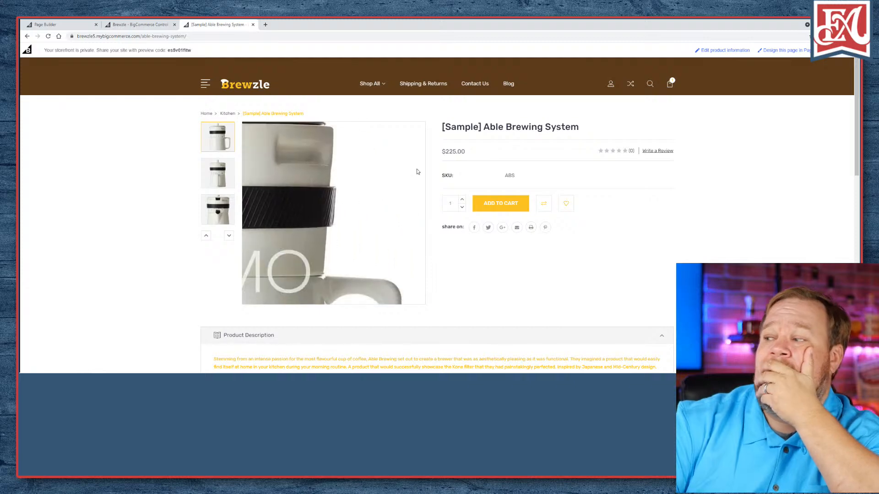
pyautogui.scroll(-1, 578, 311)
pyautogui.scroll(1, 577, 306)
pyautogui.scroll(-1, 577, 305)
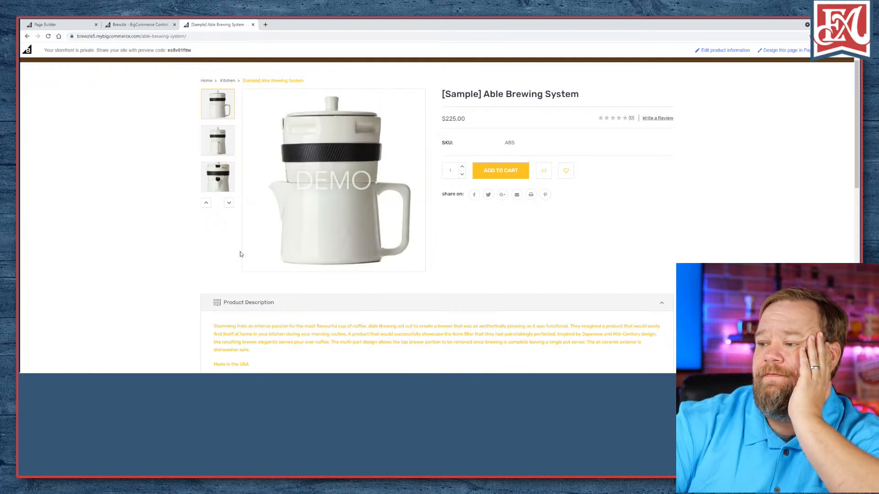
pyautogui.scroll(-2, 242, 253)
pyautogui.scroll(3, 187, 185)
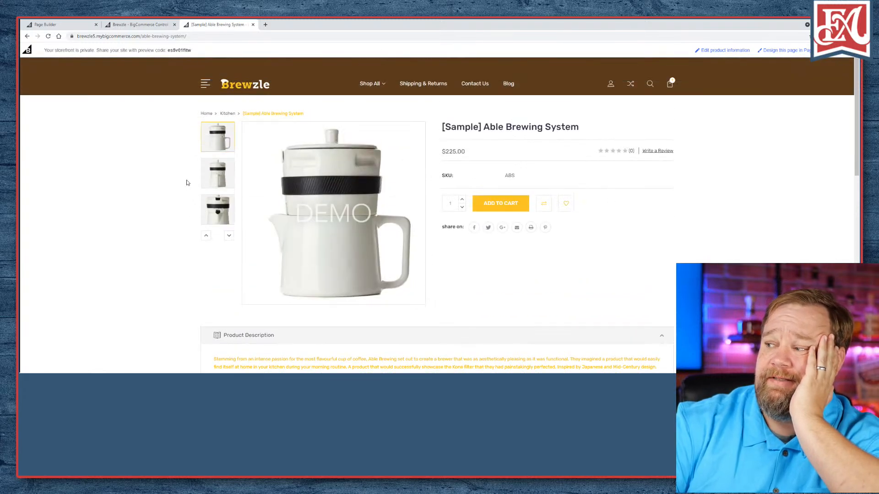
# - Examine the product page's breadcrumb, description text, related products and footer links for the primary color's effect
pyautogui.click(121, 25)
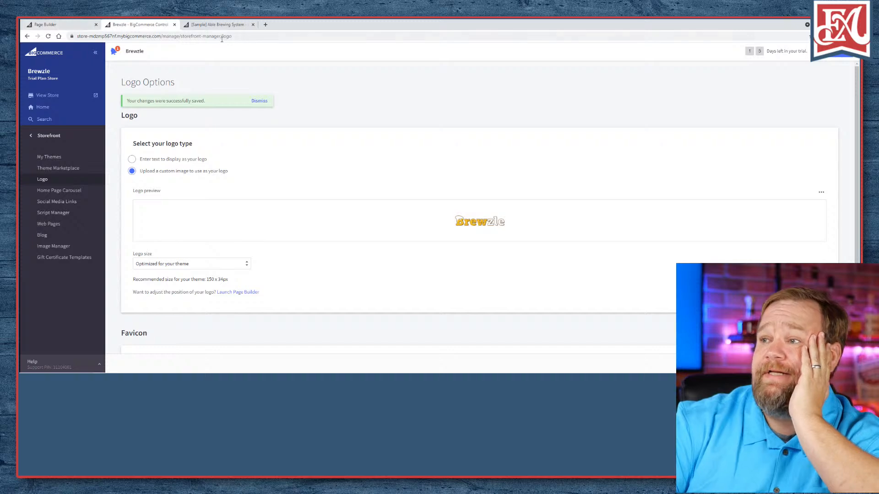
pyautogui.click(217, 24)
pyautogui.scroll(-5, 487, 291)
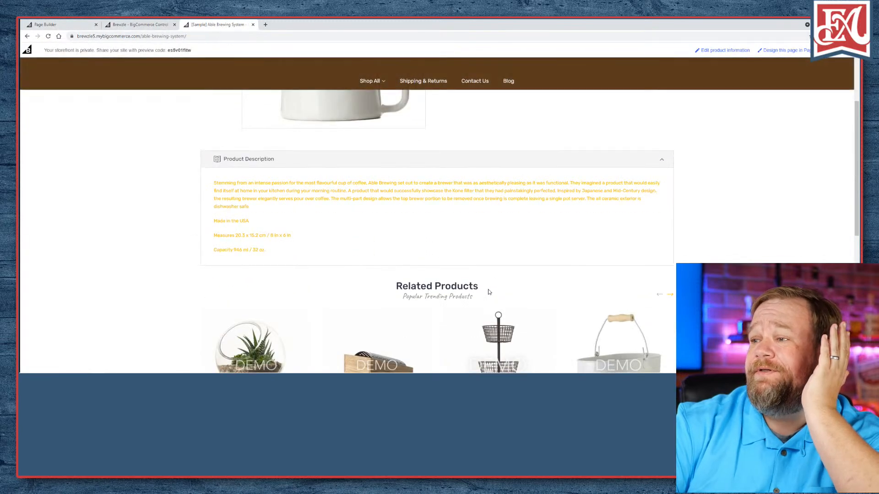
pyautogui.scroll(4, 487, 292)
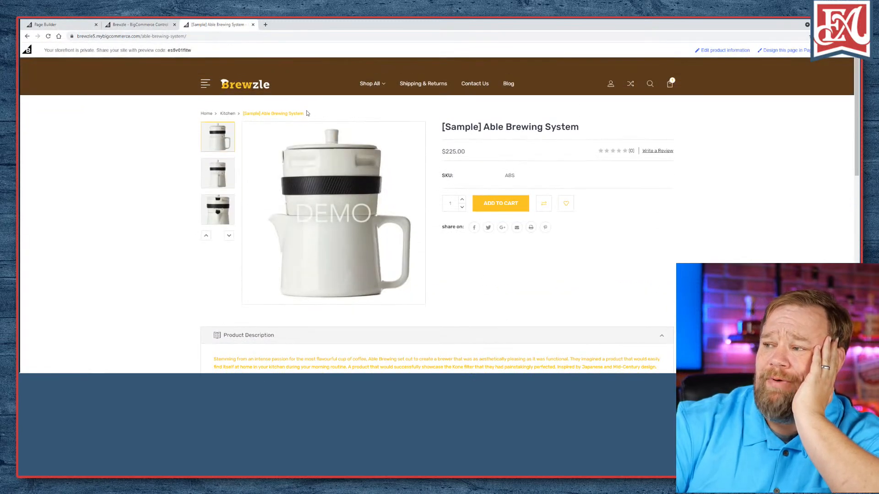
pyautogui.moveTo(302, 116); pyautogui.dragTo(242, 111)
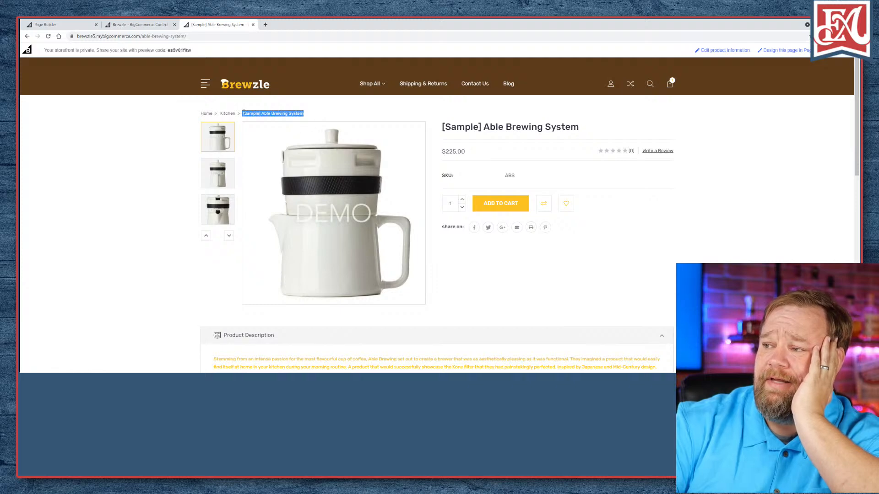
pyautogui.click(337, 117)
pyautogui.scroll(-5, 336, 117)
pyautogui.moveTo(289, 217); pyautogui.dragTo(211, 149)
pyautogui.scroll(-6, 330, 202)
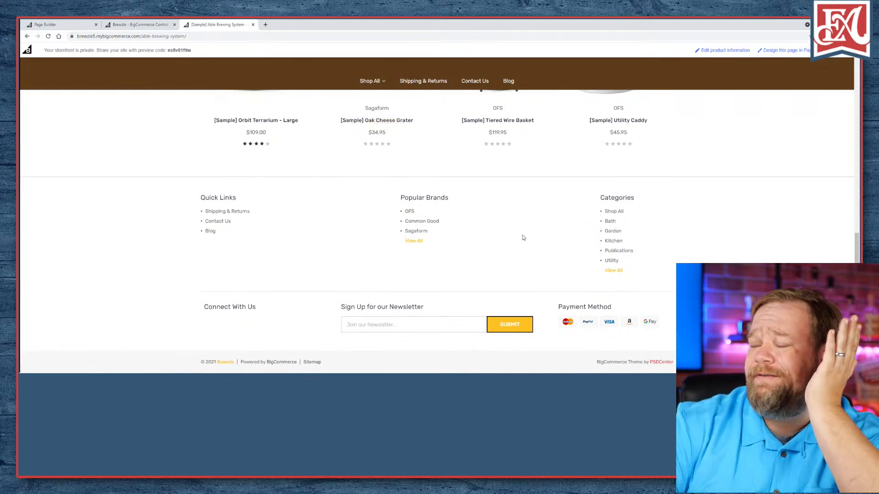
pyautogui.scroll(6, 433, 197)
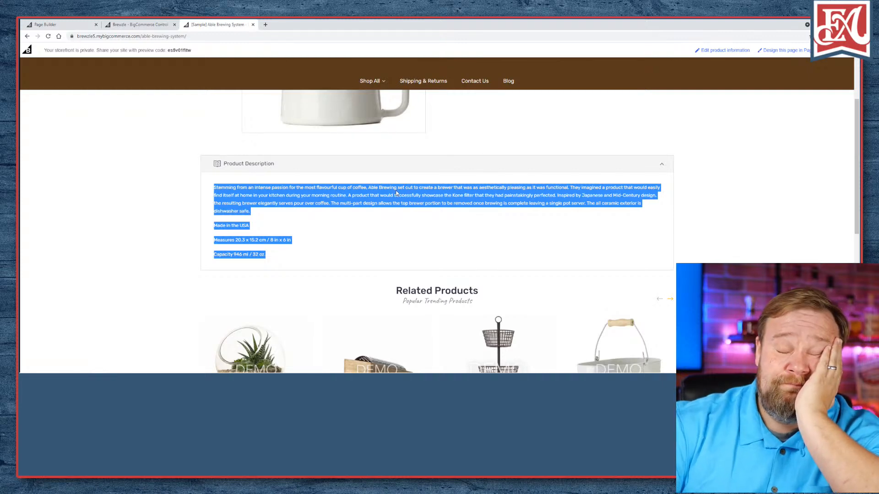
pyautogui.scroll(4, 391, 195)
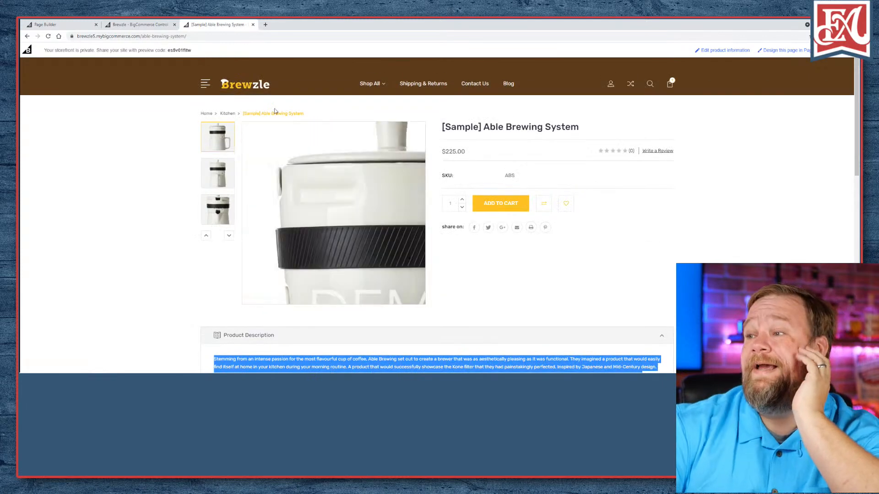
# - Return to the Page Builder and review the color, font, loading indicator and image loading options in Global Theme Settings
pyautogui.click(138, 25)
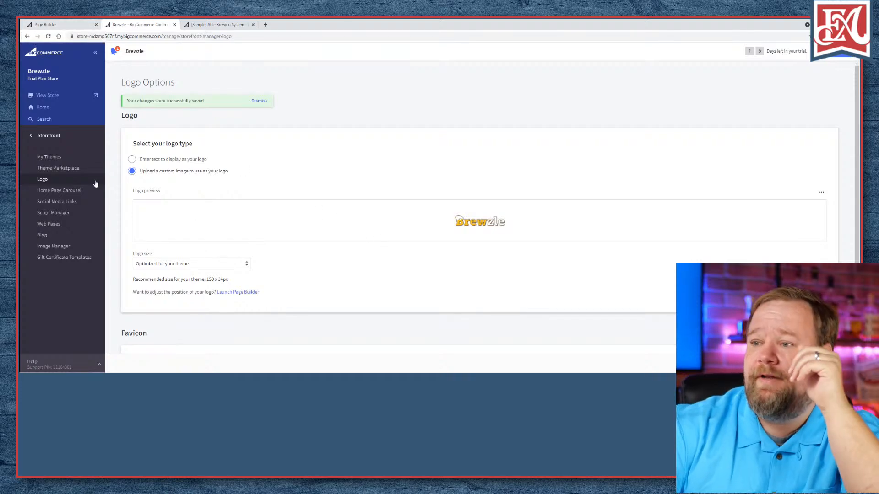
pyautogui.click(87, 25)
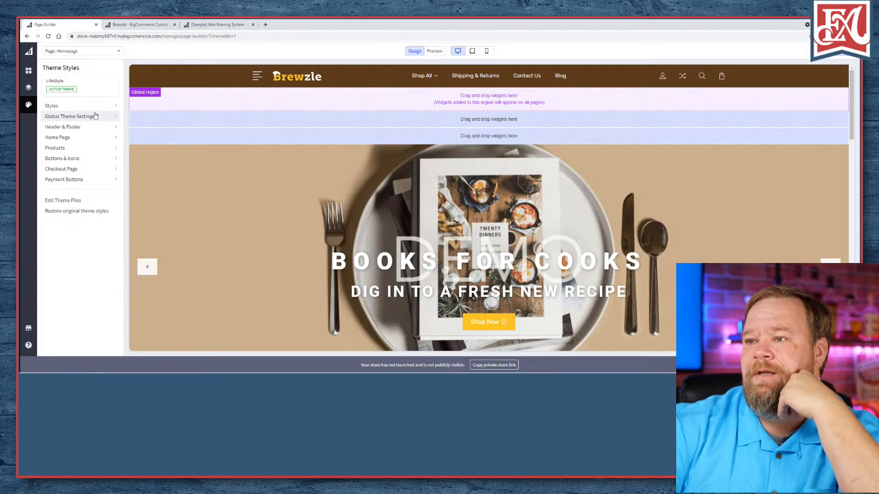
pyautogui.click(93, 118)
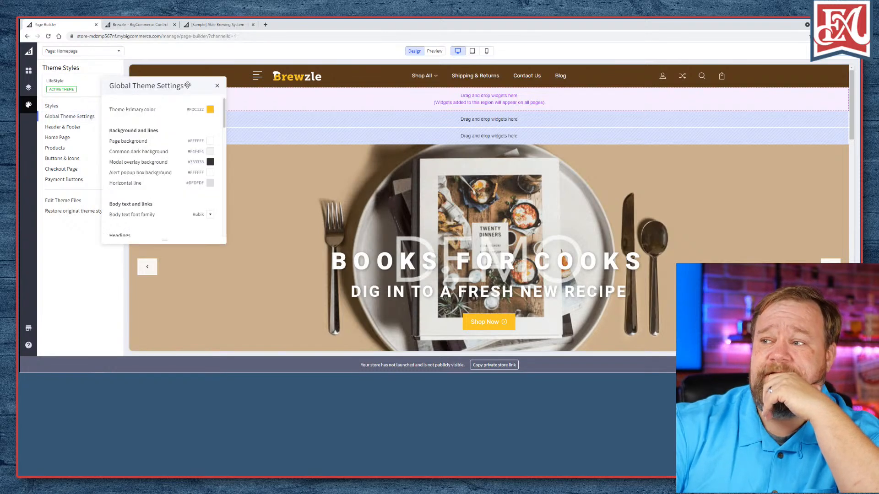
pyautogui.scroll(-2, 181, 133)
pyautogui.scroll(-2, 181, 133)
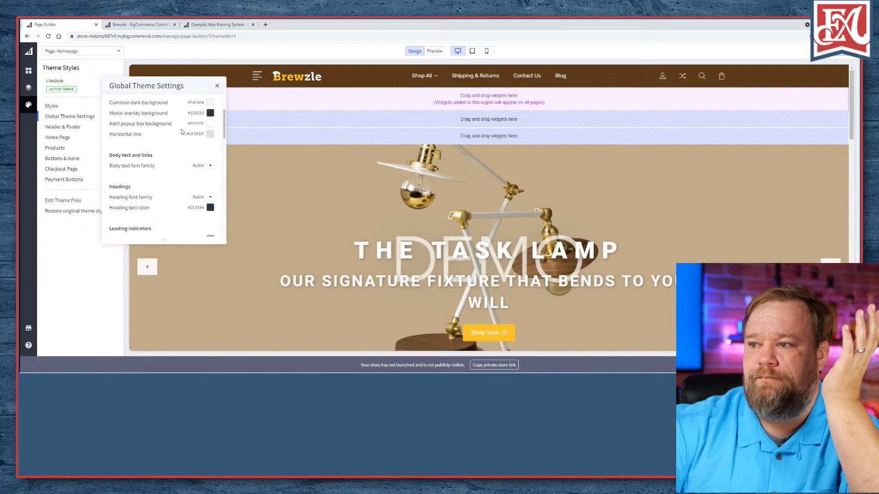
pyautogui.scroll(-3, 178, 136)
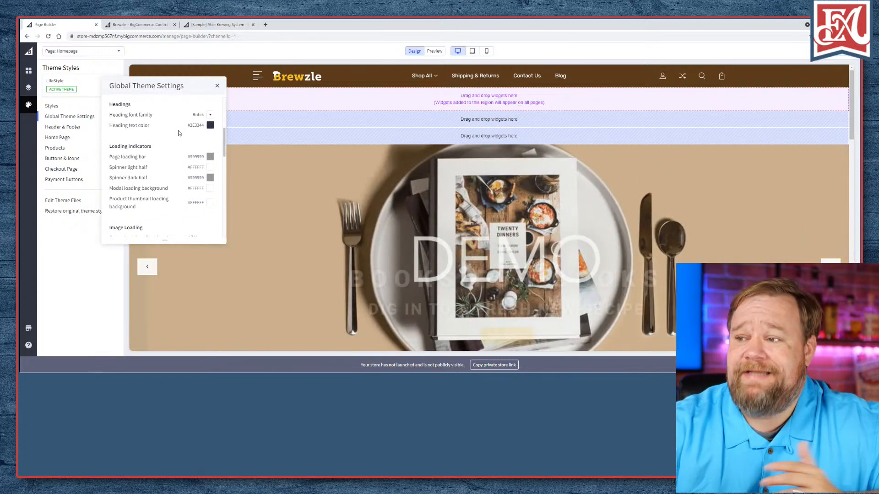
pyautogui.scroll(-2, 177, 140)
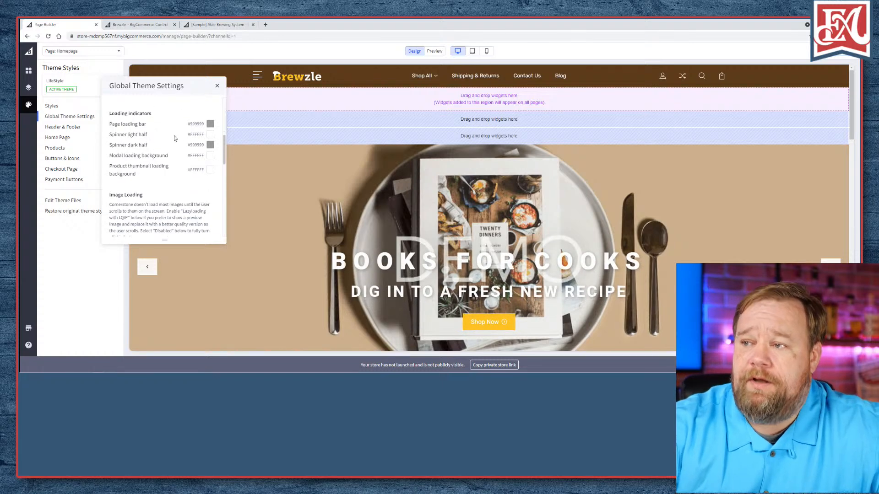
pyautogui.scroll(-6, 173, 134)
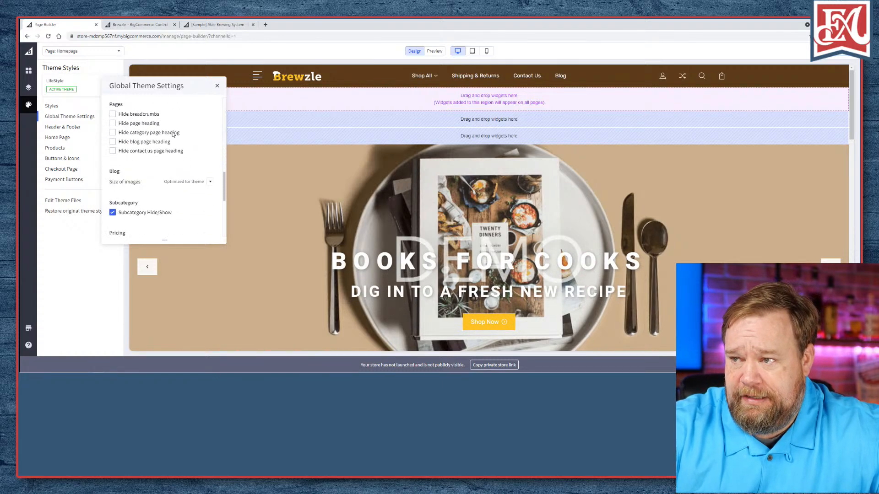
pyautogui.scroll(2, 174, 135)
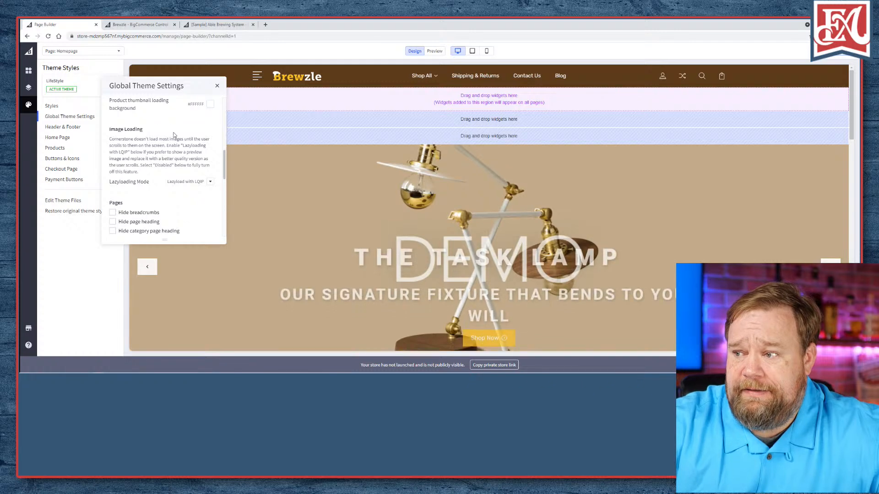
# - Review the page heading, blog, subcategory, pricing, purchase and form field options in Global Theme Settings, and close the settings
pyautogui.scroll(-1, 174, 133)
pyautogui.scroll(-2, 173, 133)
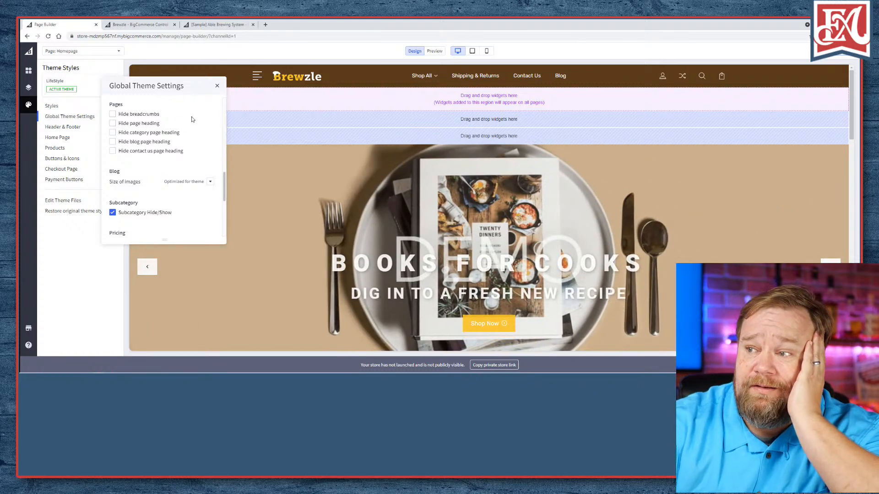
pyautogui.scroll(-1, 174, 122)
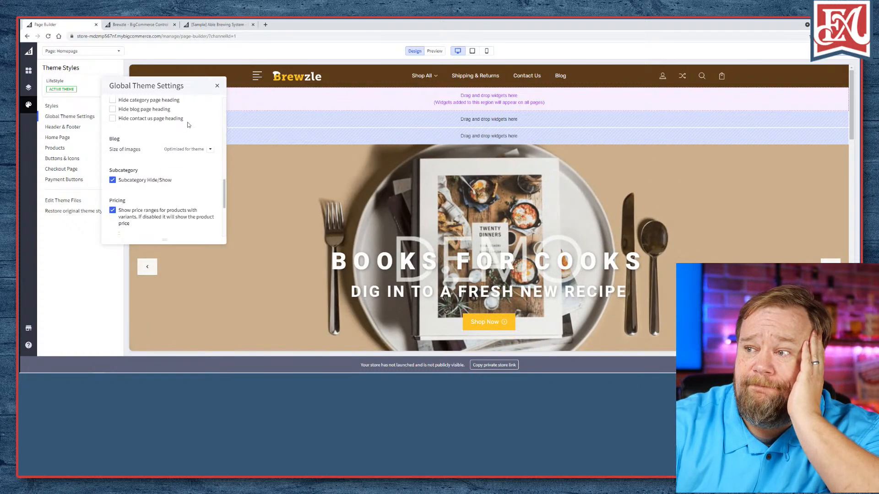
pyautogui.scroll(-1, 151, 125)
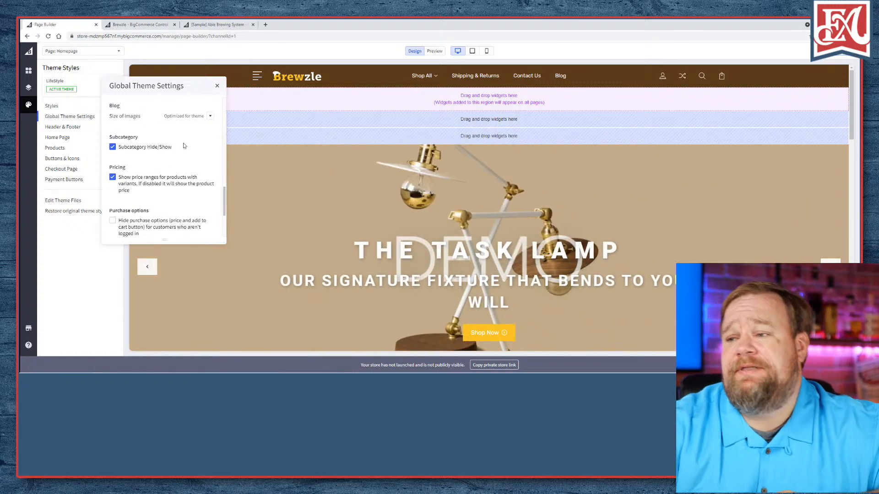
pyautogui.scroll(-1, 186, 147)
pyautogui.scroll(-1, 187, 149)
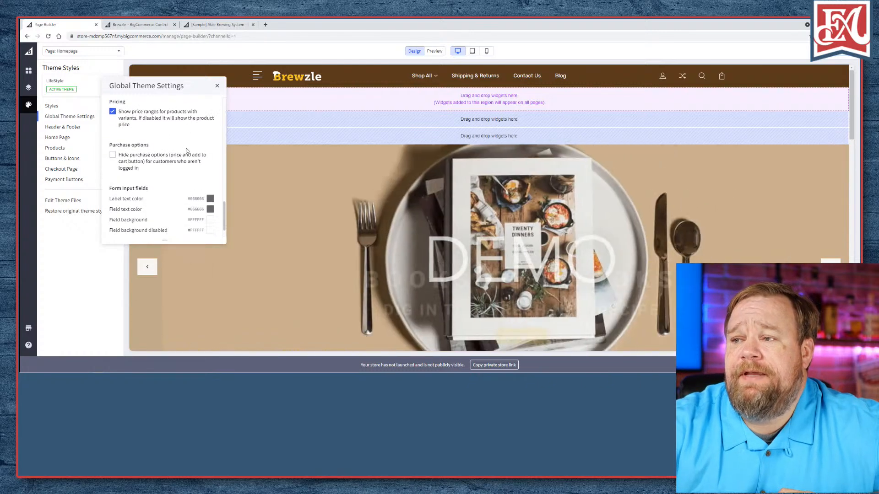
pyautogui.scroll(-1, 186, 151)
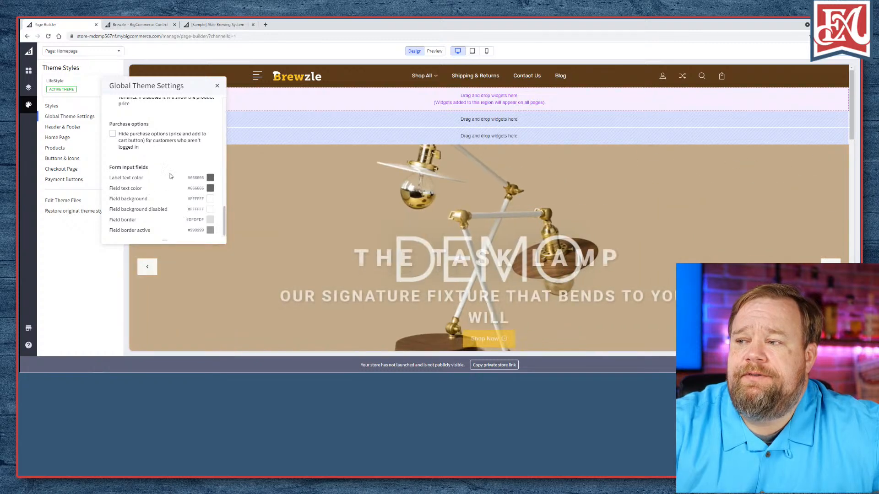
pyautogui.scroll(-5, 153, 137)
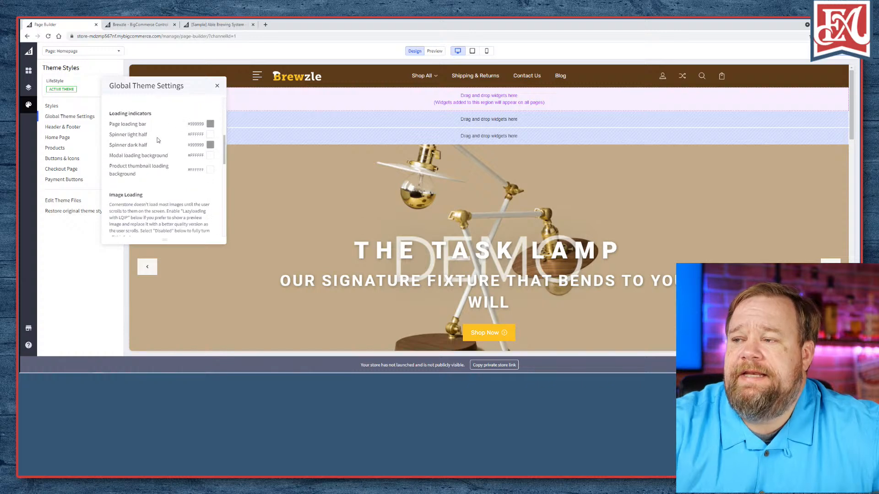
pyautogui.scroll(6, 158, 140)
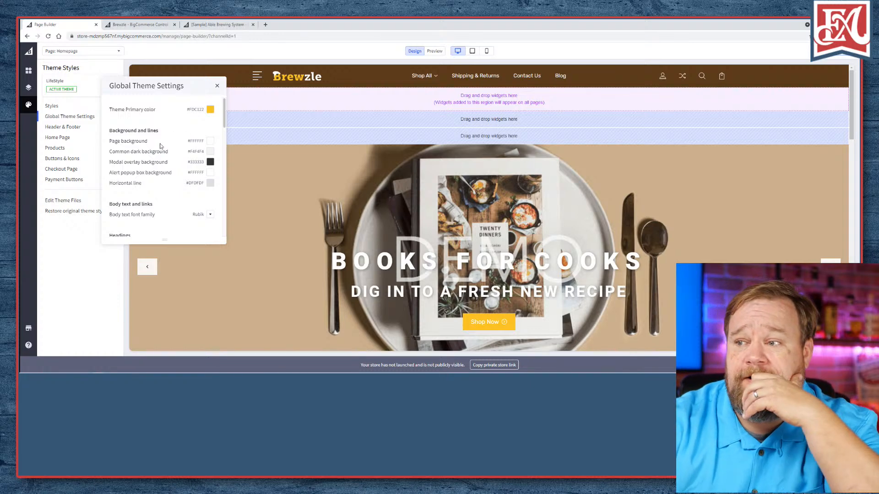
pyautogui.click(217, 86)
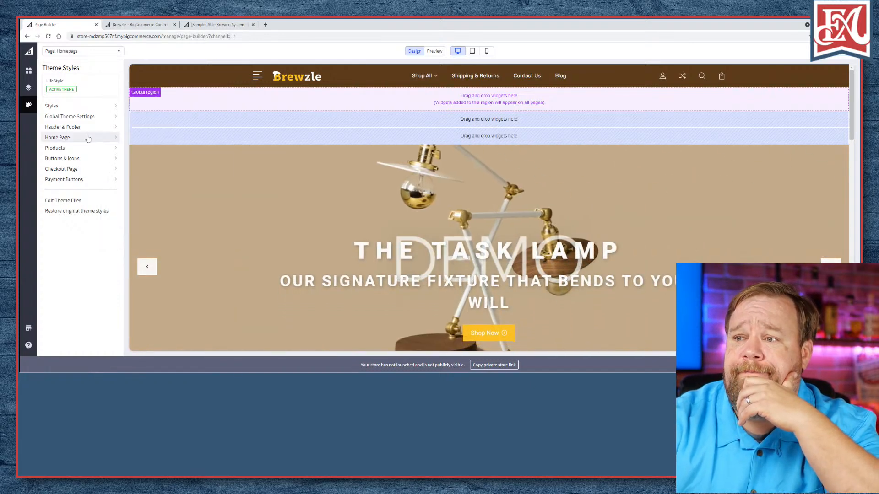
# - Examine the Header & Footer theme settings for the logo, utility navigation, main navigation, social media icons and footer
pyautogui.click(83, 128)
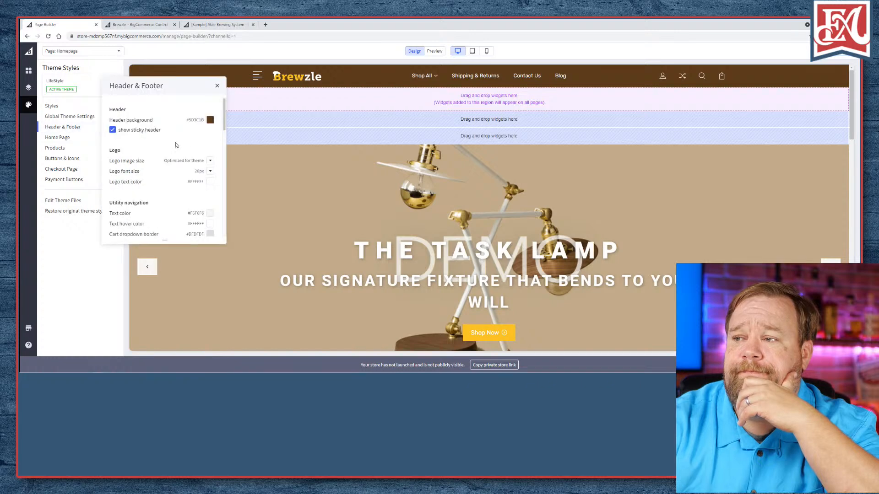
pyautogui.scroll(-1, 175, 146)
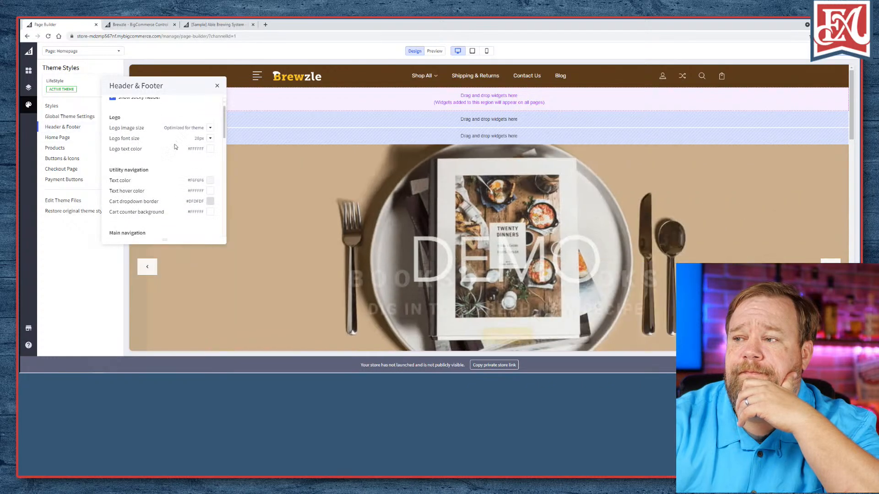
pyautogui.scroll(-1, 174, 147)
pyautogui.scroll(-1, 174, 147)
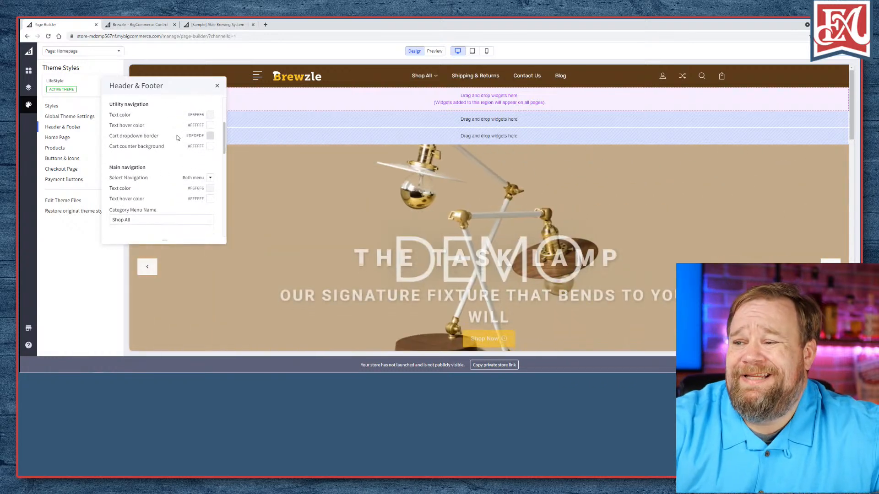
pyautogui.scroll(-1, 179, 139)
pyautogui.scroll(-1, 179, 135)
pyautogui.scroll(1, 179, 135)
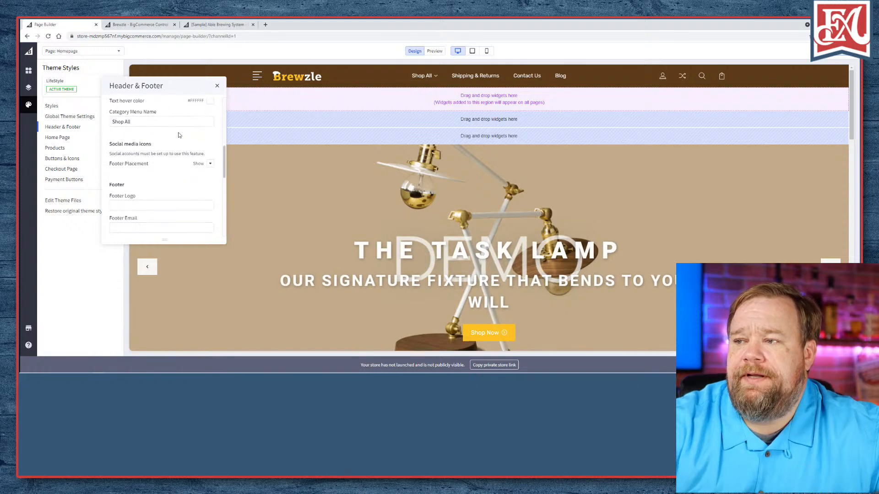
pyautogui.scroll(-3, 179, 135)
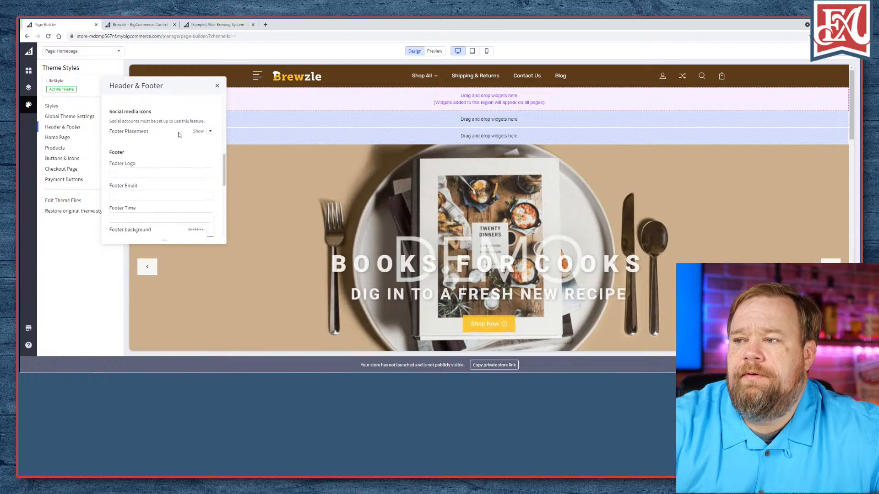
pyautogui.scroll(-1, 179, 135)
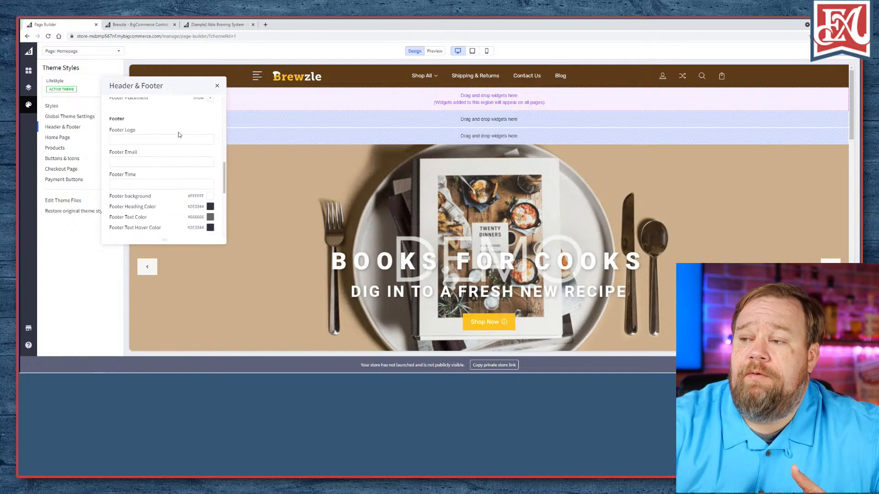
# - Check what the Footer Logo and Footer Email fields accept, leaving the cursor in the Footer Logo field
pyautogui.click(178, 138)
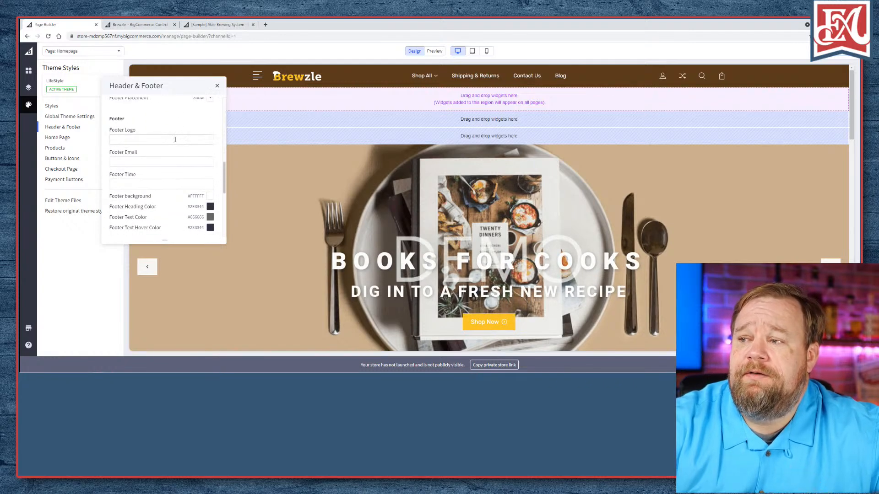
pyautogui.rightClick(201, 139)
pyautogui.press('Escape')
pyautogui.click(177, 122)
pyautogui.click(165, 161)
pyautogui.click(163, 139)
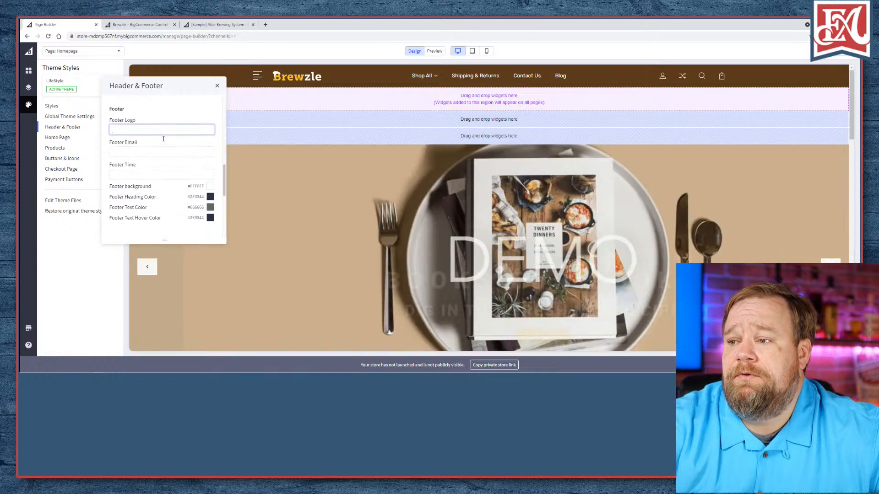
# - Review the footer's credits, footer elements and payment icon options, and close the Header & Footer settings
pyautogui.scroll(-5, 163, 142)
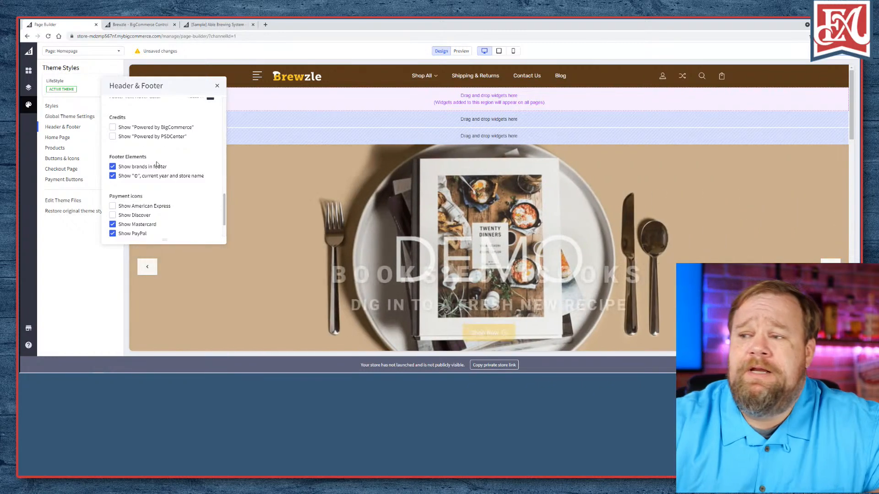
pyautogui.scroll(-1, 151, 158)
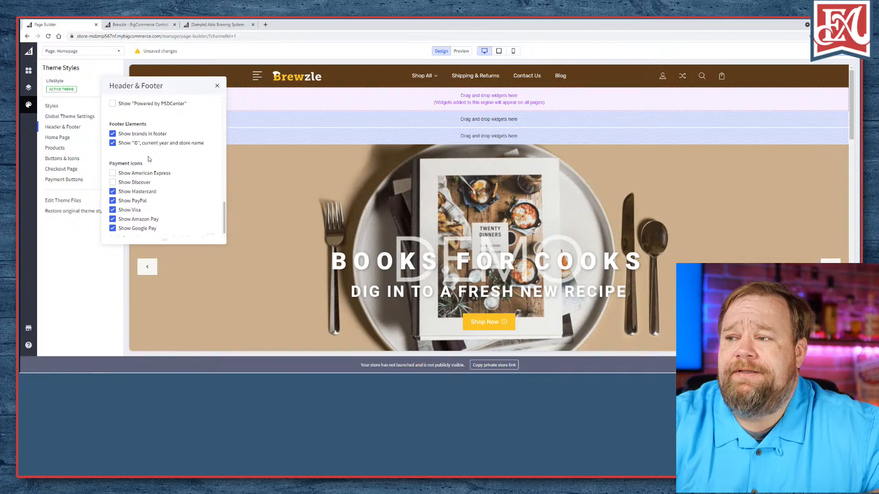
pyautogui.scroll(-1, 178, 180)
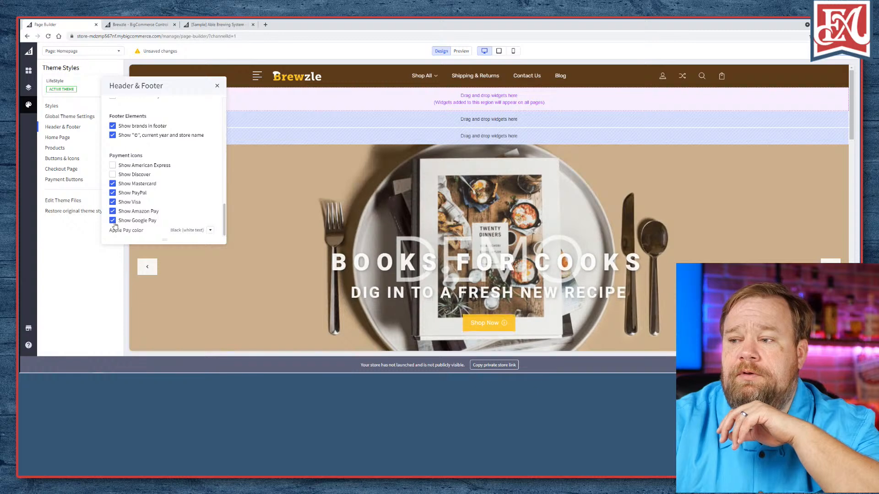
pyautogui.click(217, 87)
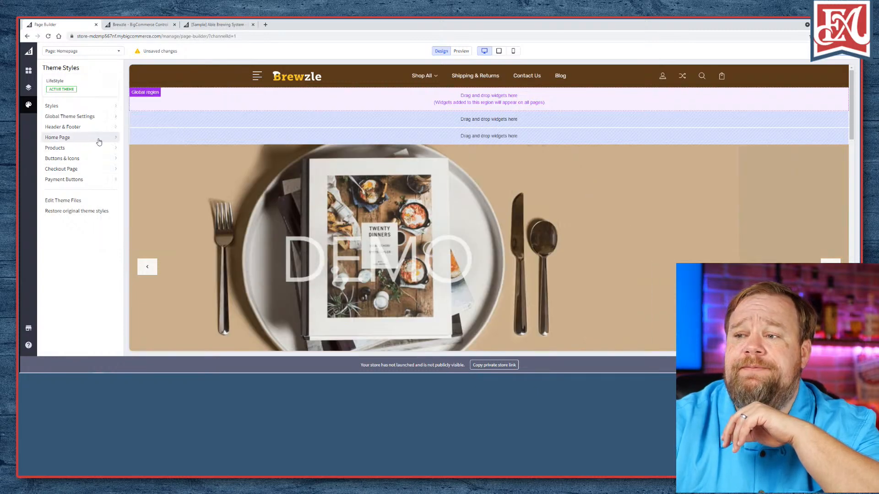
# - Turn off Show carousel in the Home Page theme settings and publish the change
pyautogui.click(98, 143)
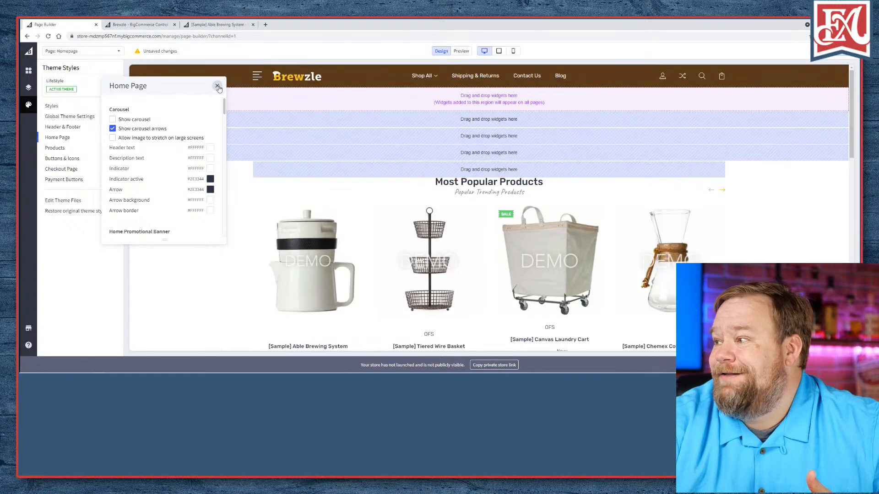
pyautogui.click(217, 86)
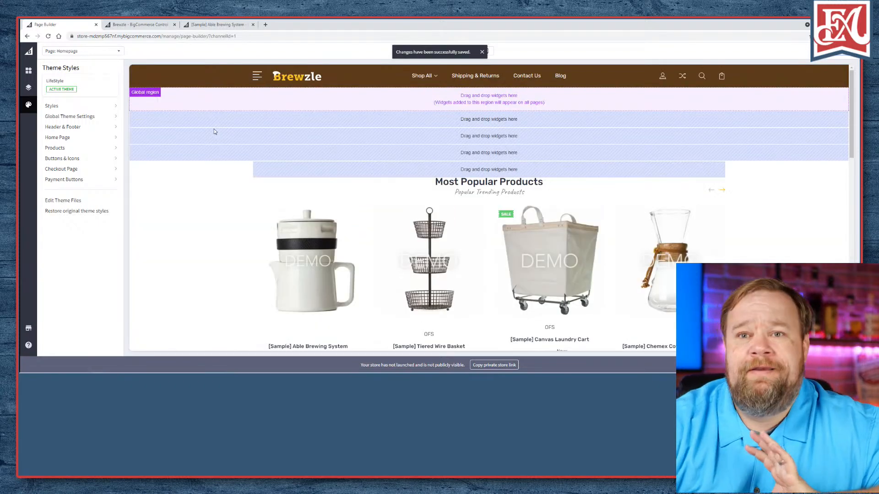
# - Open and reload the storefront homepage to check the carousel removal, advance the Most Popular Products slider, and return to the Page Builder
pyautogui.click(215, 24)
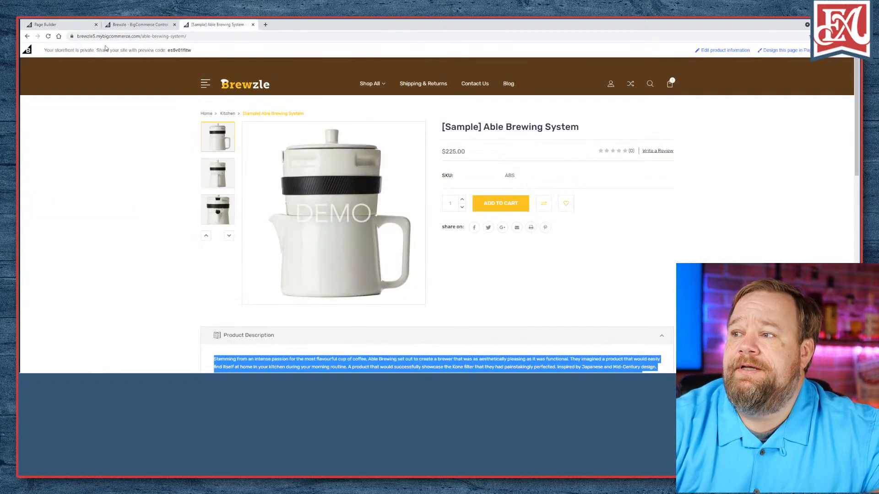
pyautogui.click(48, 37)
pyautogui.click(251, 88)
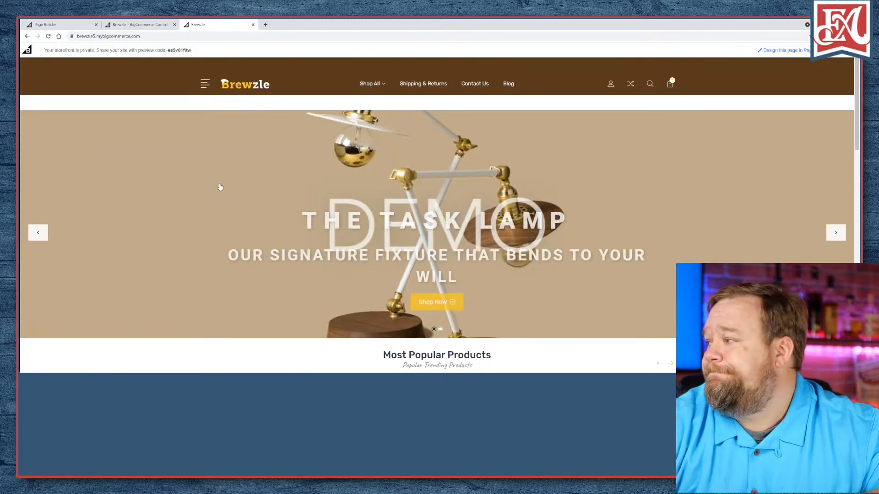
pyautogui.click(48, 37)
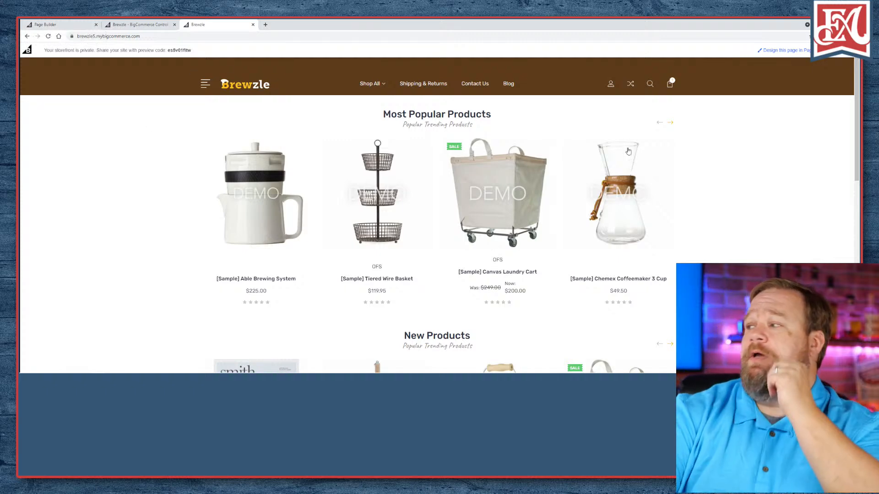
pyautogui.click(670, 122)
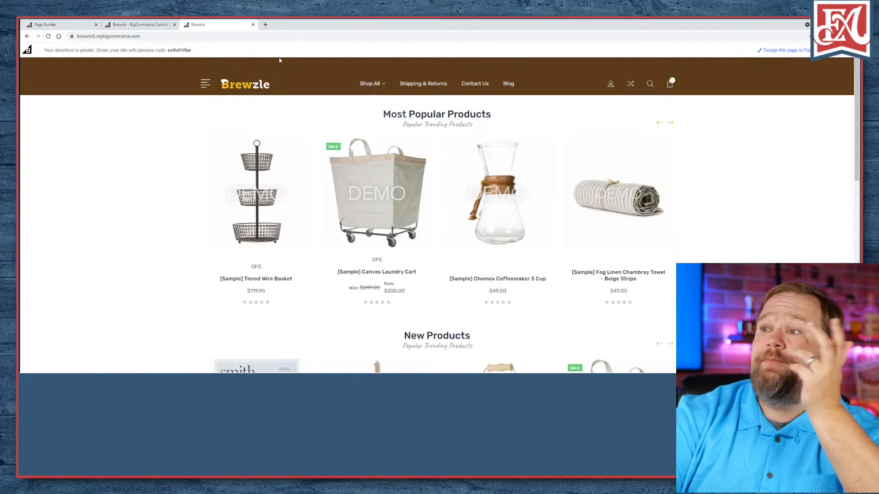
pyautogui.click(131, 26)
pyautogui.click(80, 26)
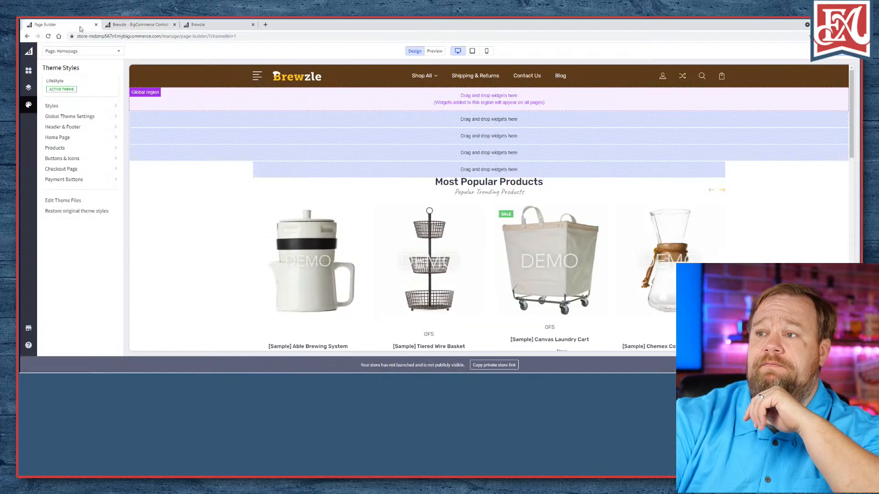
# - Review the Header & Footer theme settings down to the credits, footer elements and payment icons, and close them
pyautogui.click(111, 129)
pyautogui.click(217, 87)
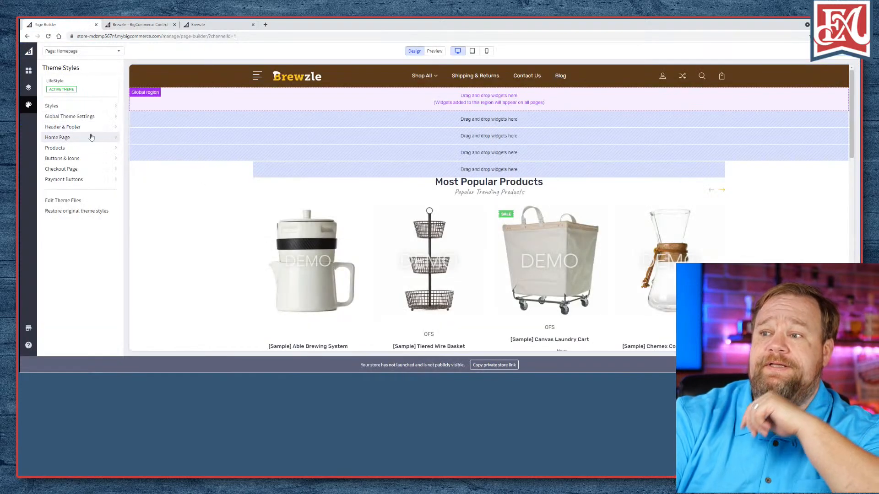
pyautogui.click(113, 131)
pyautogui.scroll(-10, 112, 131)
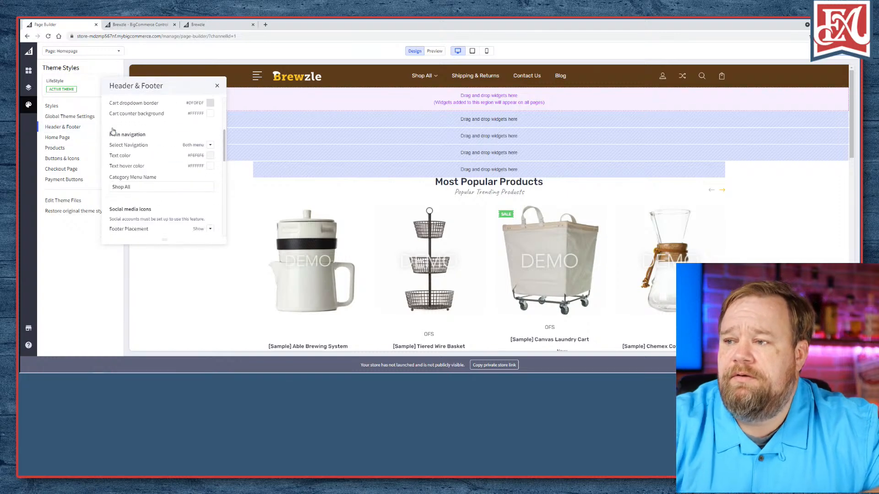
pyautogui.scroll(-5, 113, 129)
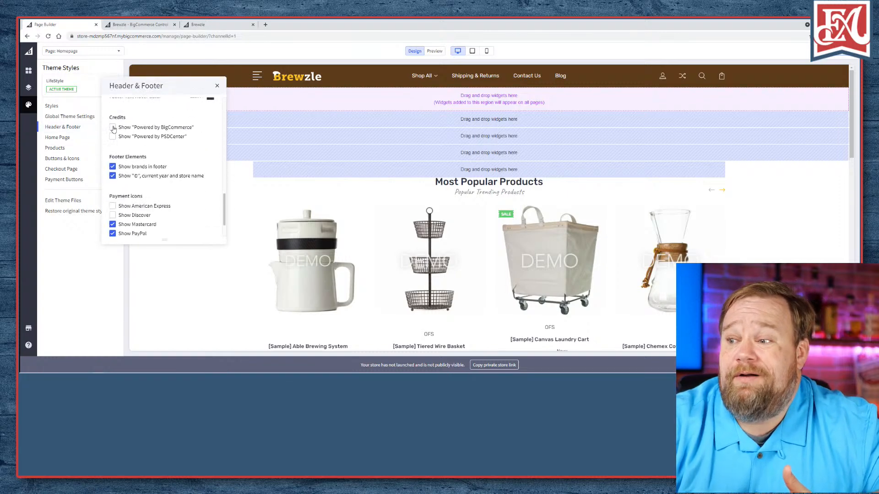
pyautogui.click(217, 86)
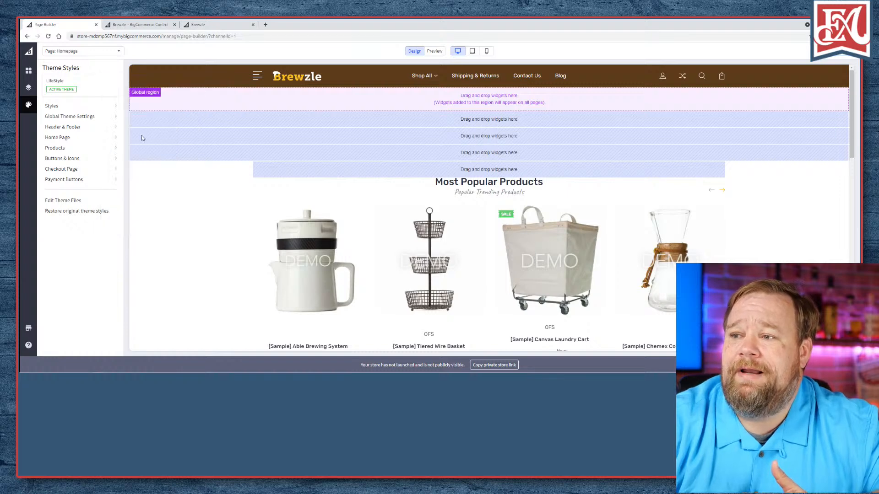
# - Turn off Show carousel arrows in the Home Page theme settings
pyautogui.click(92, 138)
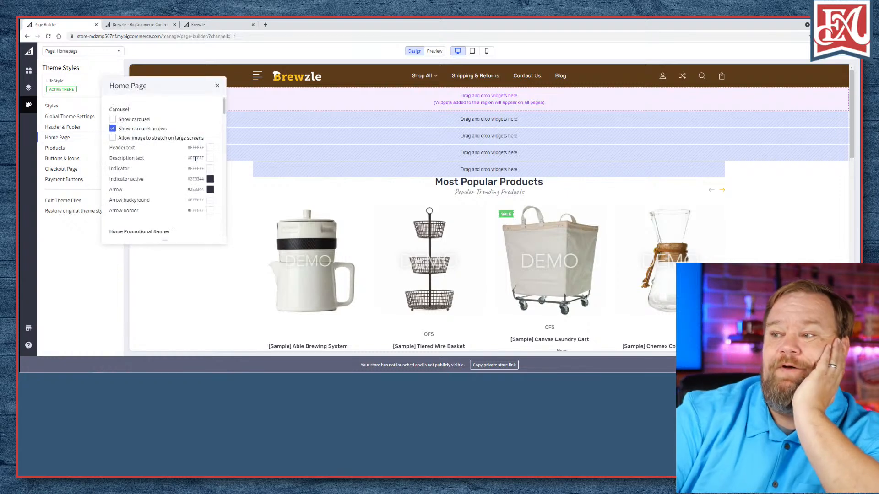
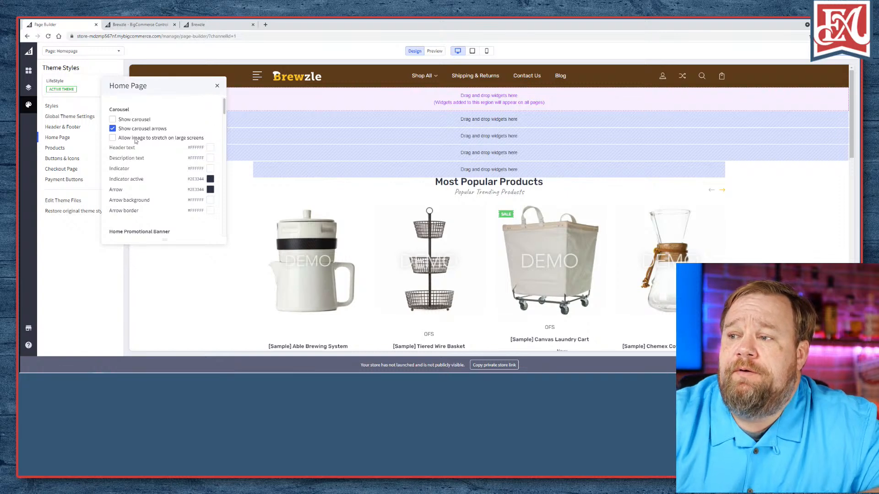
pyautogui.click(113, 129)
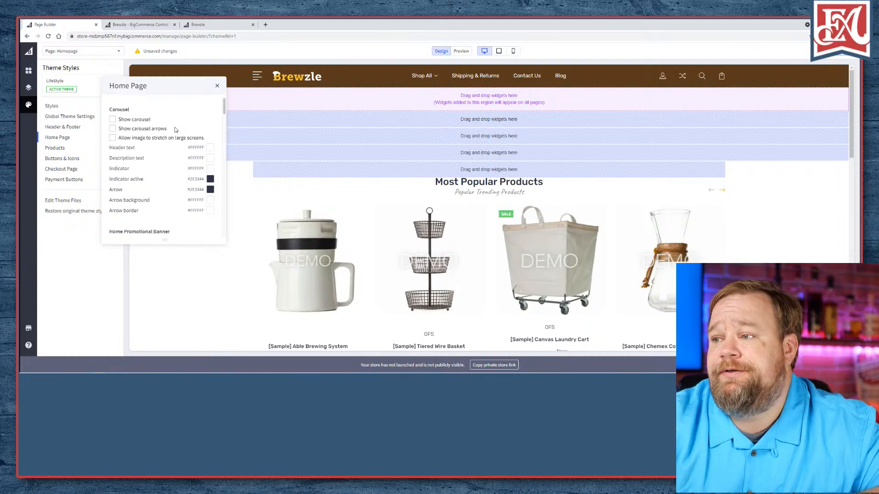
# - Turn on Show Home Promotional Banner, enter "This is a test" as the First Banner Image, publish, and close the Home Page settings
pyautogui.scroll(-1, 175, 130)
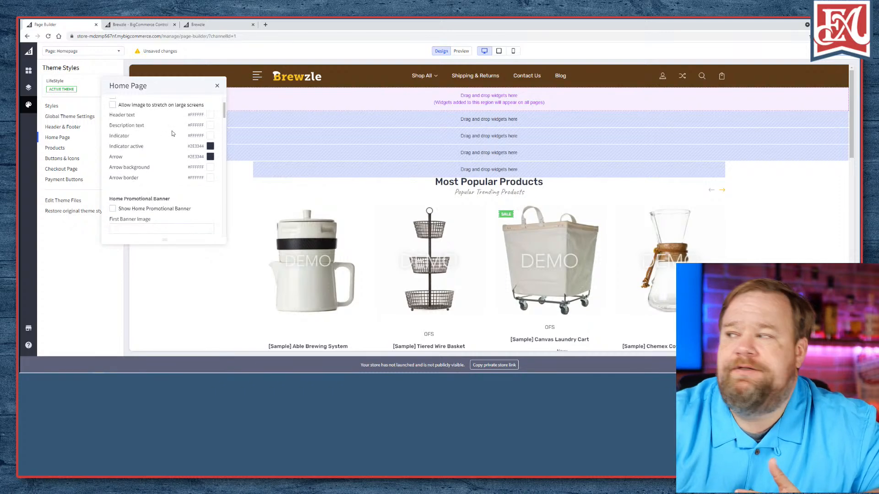
pyautogui.scroll(-2, 174, 133)
pyautogui.scroll(-1, 172, 134)
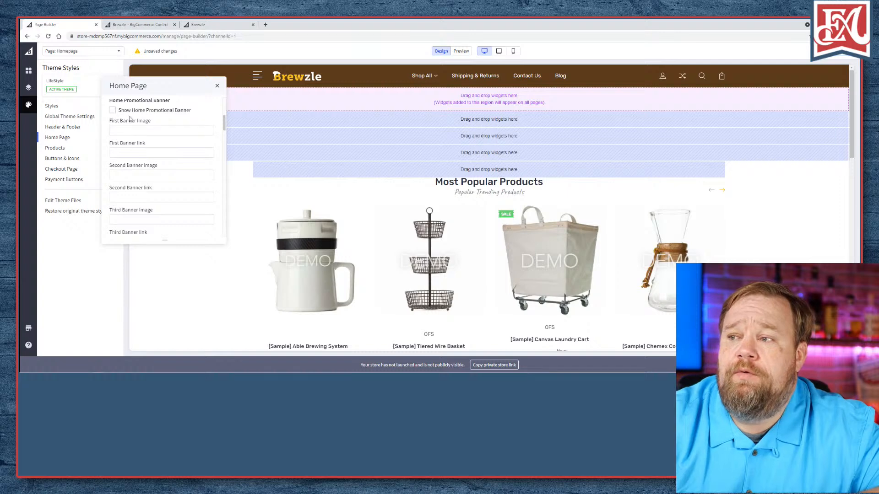
pyautogui.scroll(-3, 137, 119)
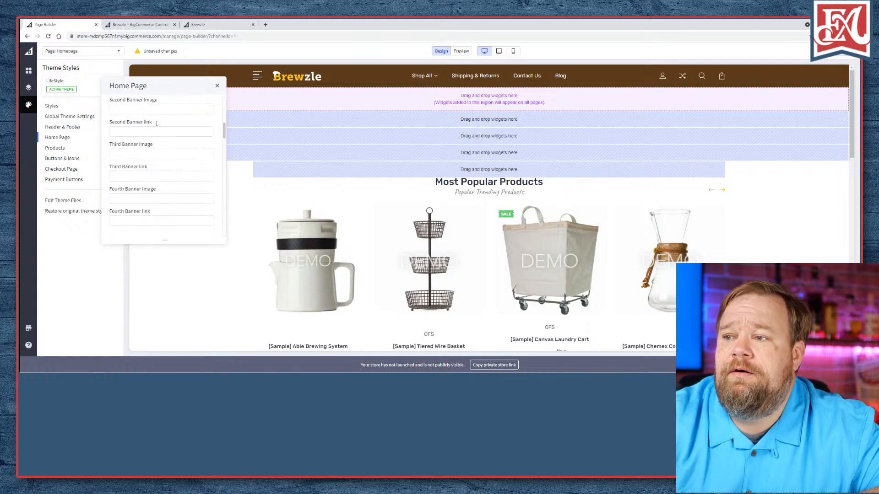
pyautogui.scroll(4, 157, 126)
pyautogui.click(156, 161)
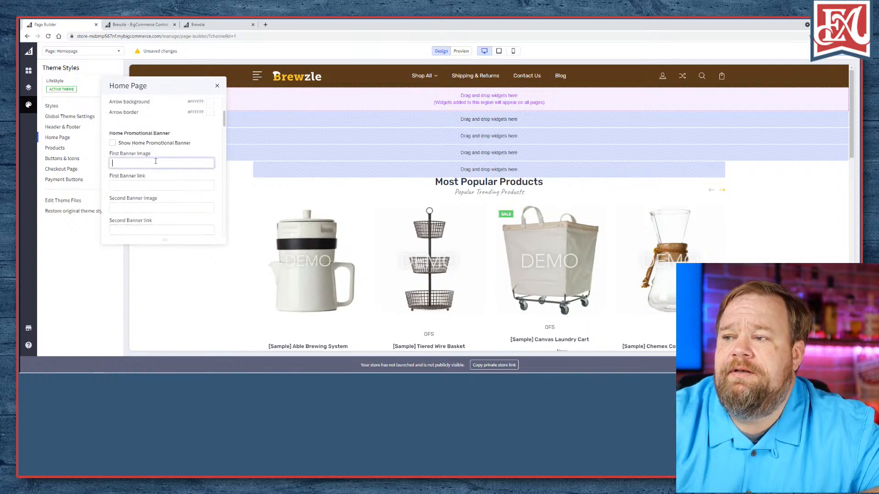
pyautogui.click(112, 142)
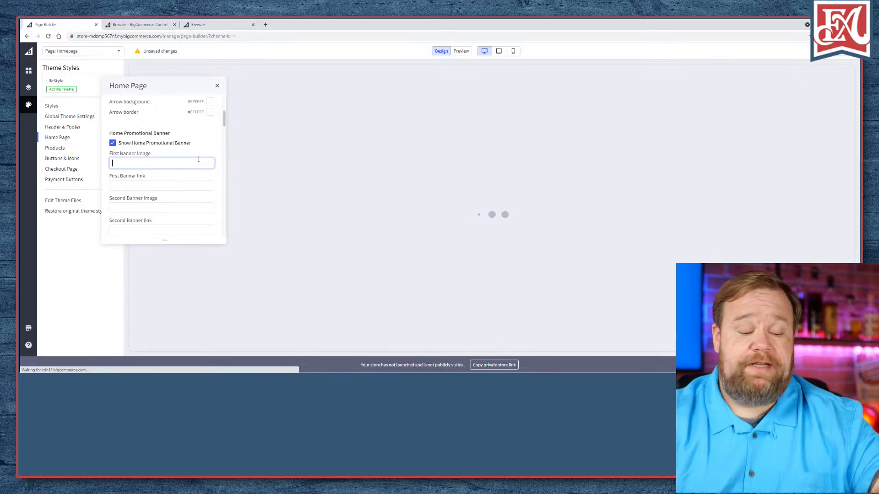
pyautogui.write('This is')
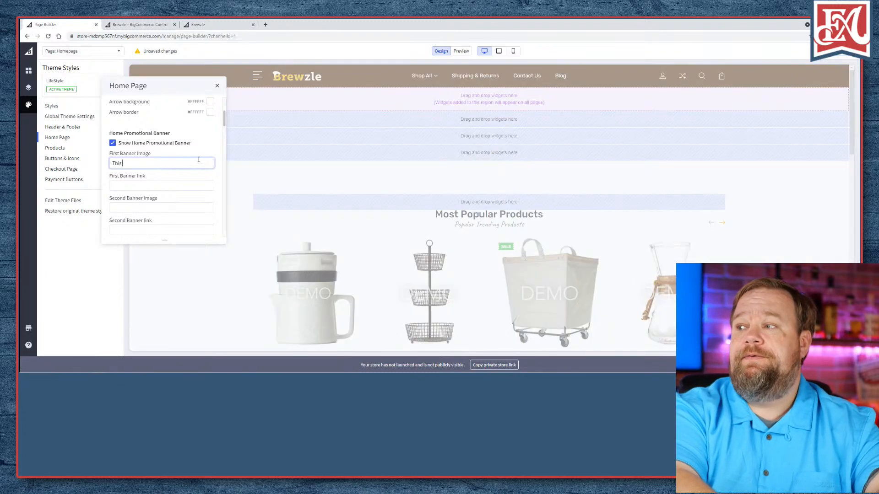
pyautogui.write(' a test')
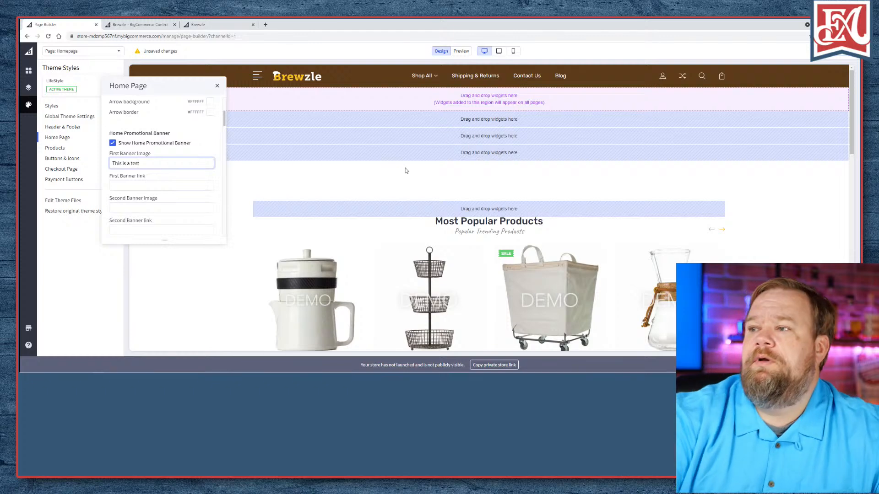
pyautogui.click(217, 87)
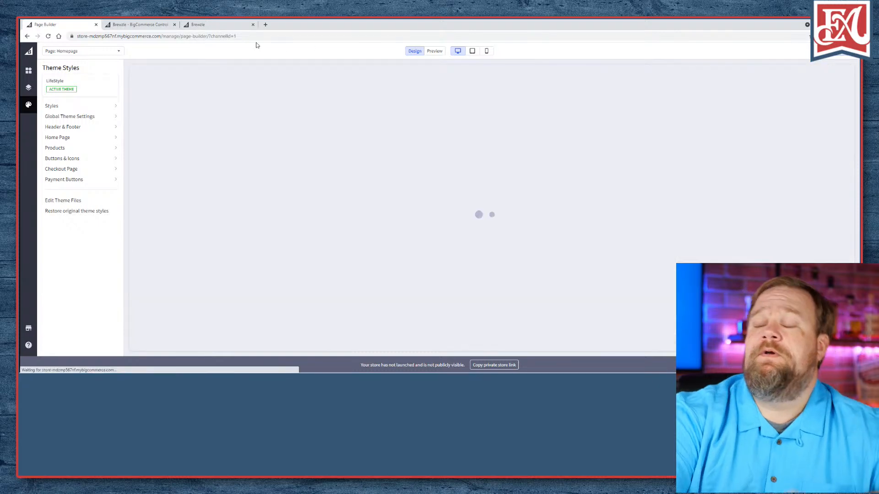
# - Reload the storefront homepage, look for the promotional banner down to the footer, and return to the Page Builder
pyautogui.click(215, 24)
pyautogui.click(47, 37)
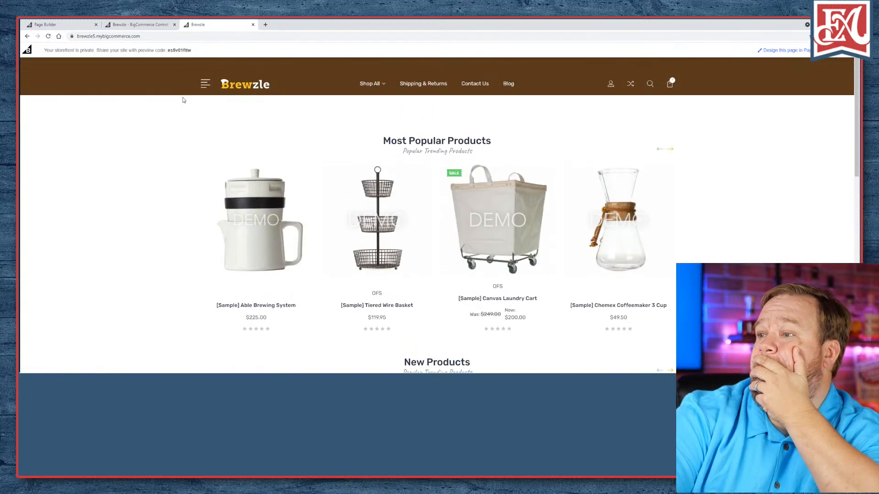
pyautogui.scroll(-10, 184, 100)
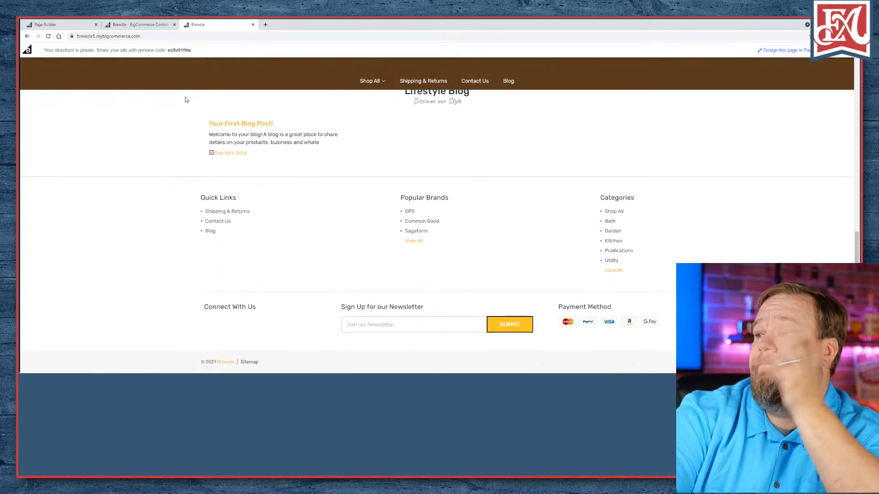
pyautogui.scroll(10, 186, 100)
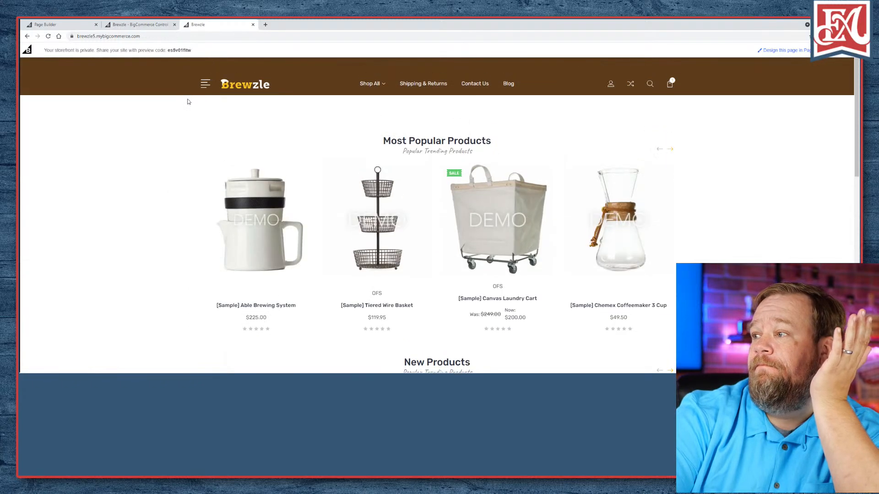
pyautogui.moveTo(386, 97)
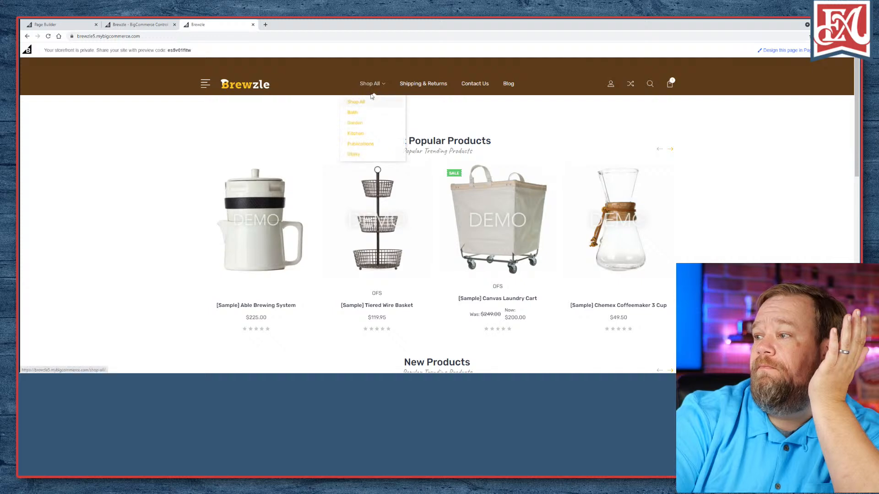
pyautogui.click(48, 36)
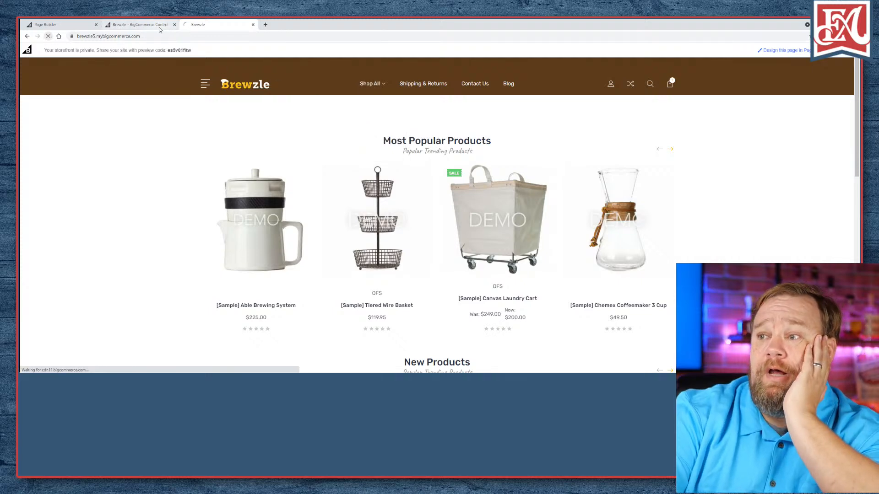
pyautogui.click(159, 25)
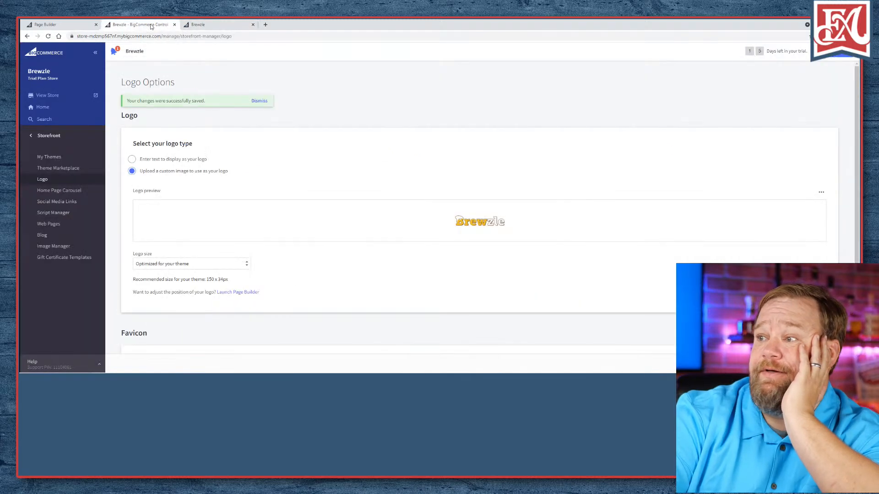
pyautogui.click(48, 24)
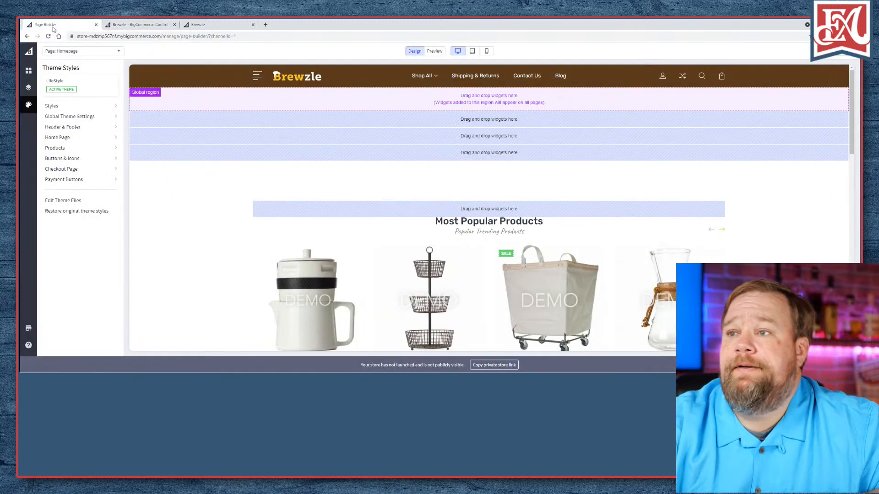
# - Clear the First Banner Image text in the Home Page settings and turn off Show Home Promotional Banner
pyautogui.click(111, 138)
pyautogui.scroll(-3, 203, 180)
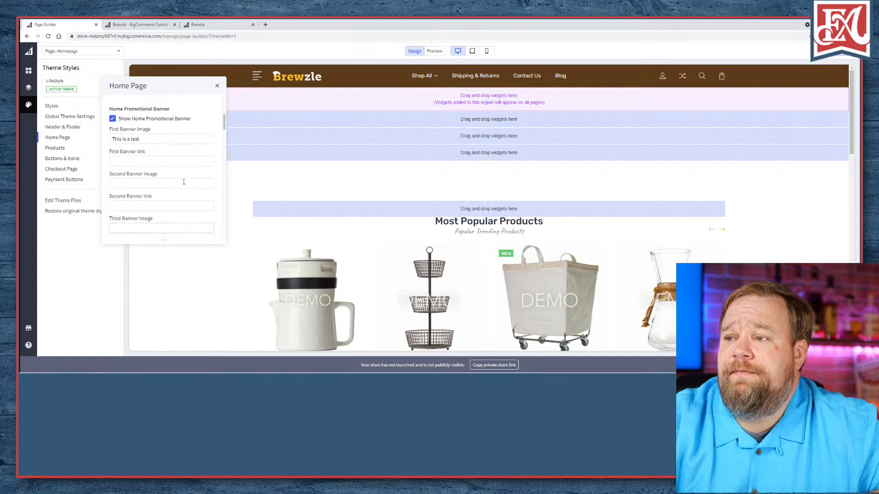
pyautogui.moveTo(156, 164); pyautogui.dragTo(72, 153)
pyautogui.press('BackSpace')
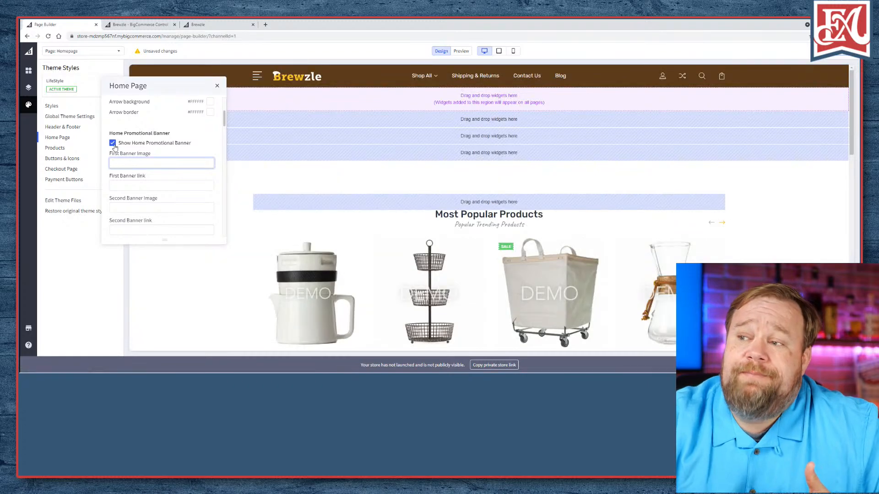
pyautogui.click(112, 143)
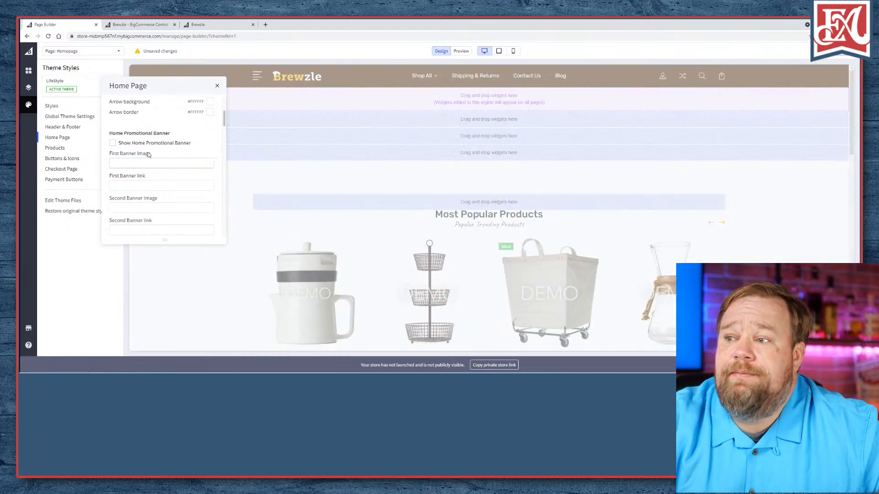
# - Examine what the promotional banner image and link fields accept, leaving the cursor in the First Banner Image field
pyautogui.scroll(-3, 157, 158)
pyautogui.scroll(4, 157, 158)
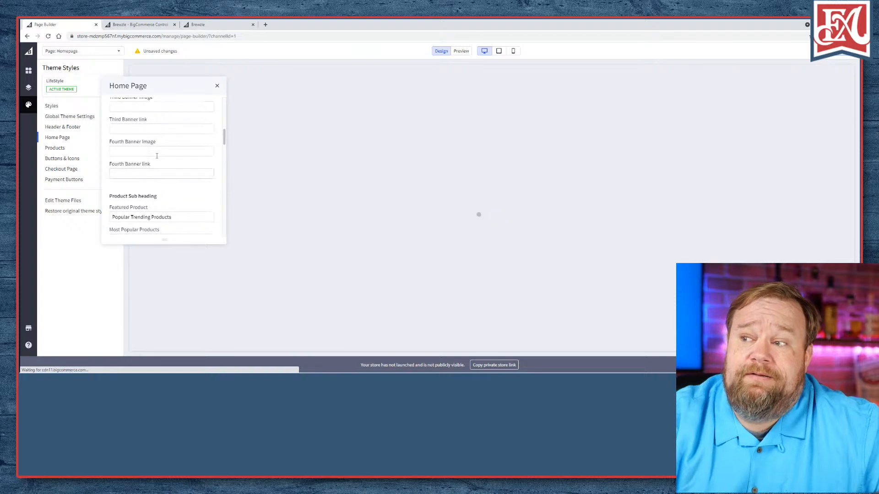
pyautogui.scroll(-1, 157, 158)
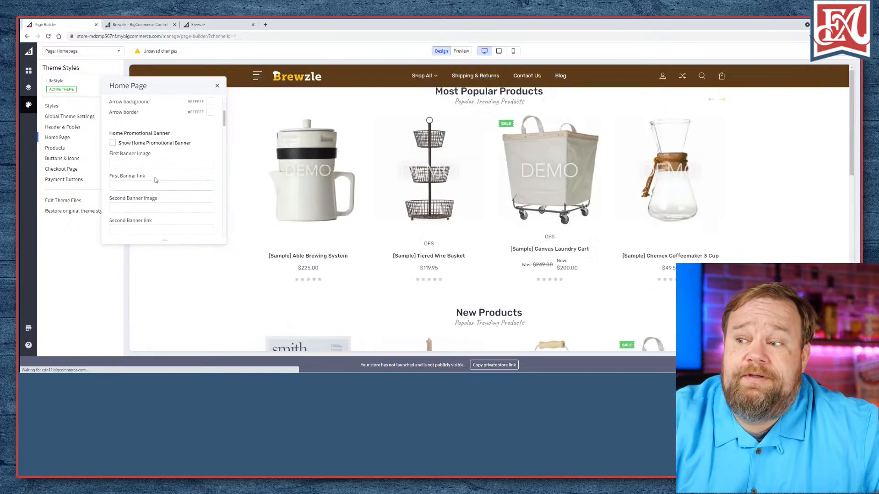
pyautogui.click(156, 185)
pyautogui.scroll(-1, 155, 177)
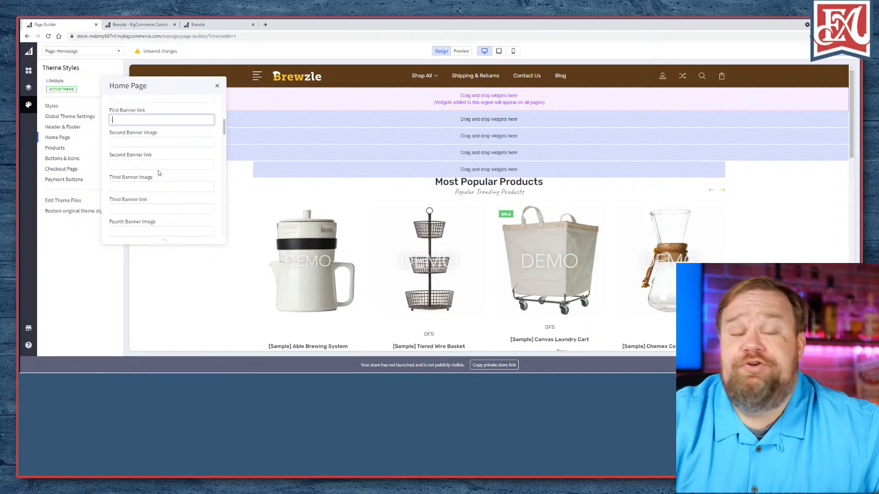
pyautogui.scroll(1, 159, 172)
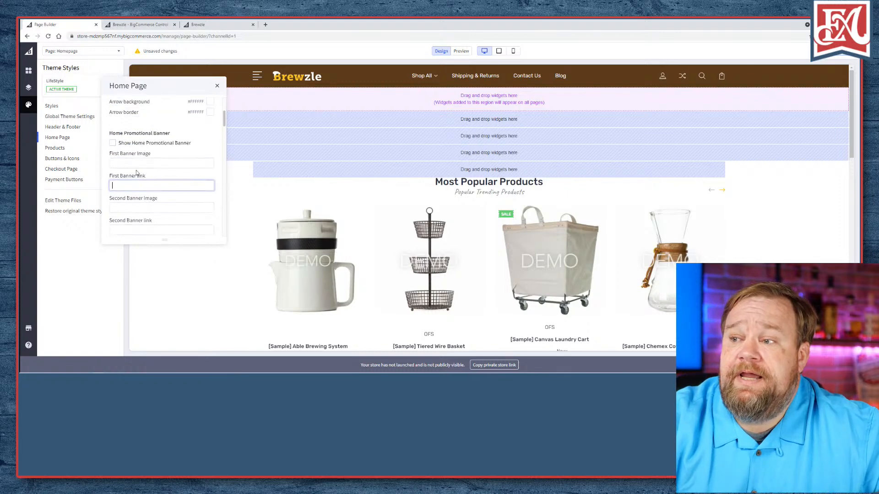
pyautogui.moveTo(125, 155); pyautogui.dragTo(150, 154)
pyautogui.click(163, 164)
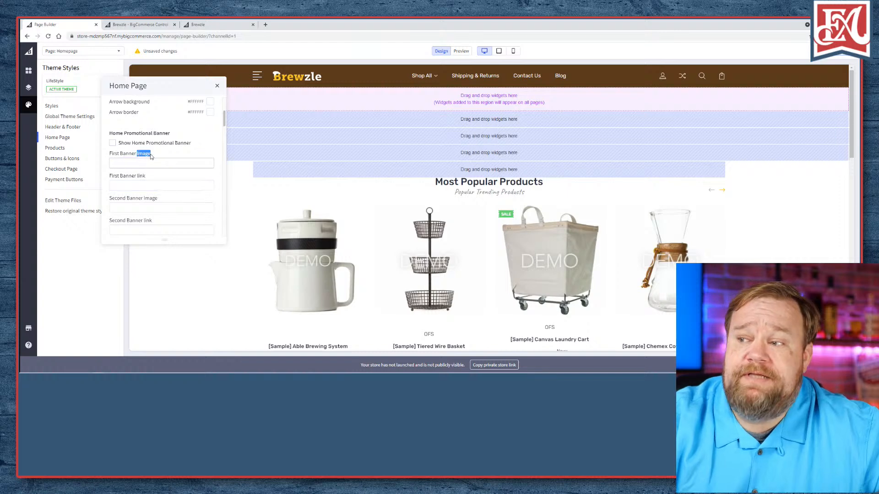
pyautogui.click(163, 165)
pyautogui.click(218, 169)
pyautogui.click(209, 162)
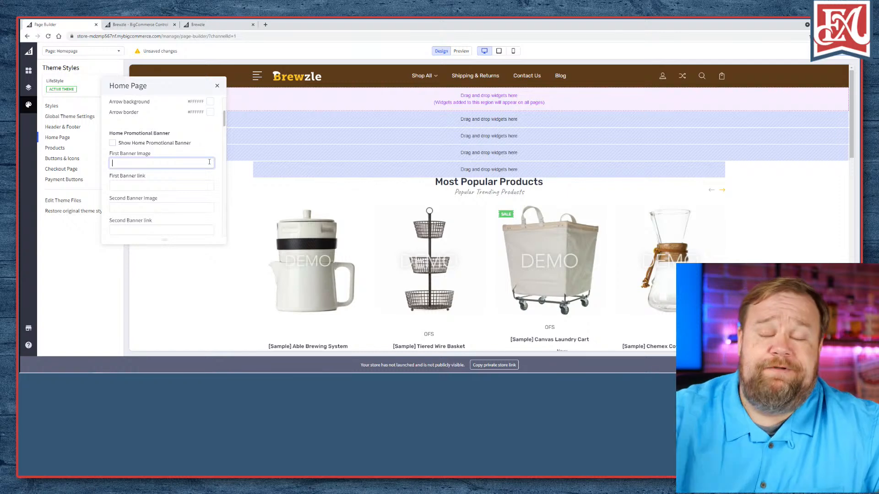
# - Review the remaining promotional banner fields, product subheadings and product count settings in the Home Page settings
pyautogui.scroll(-3, 180, 180)
pyautogui.scroll(-4, 180, 179)
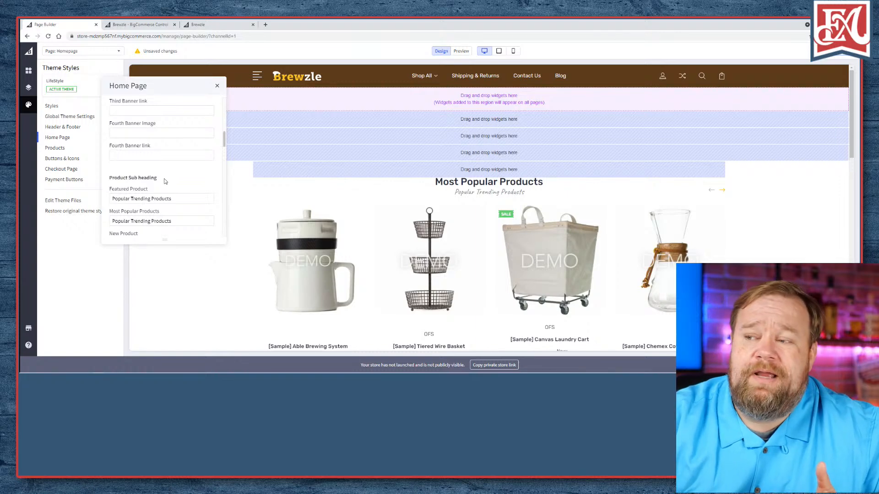
pyautogui.scroll(-1, 161, 183)
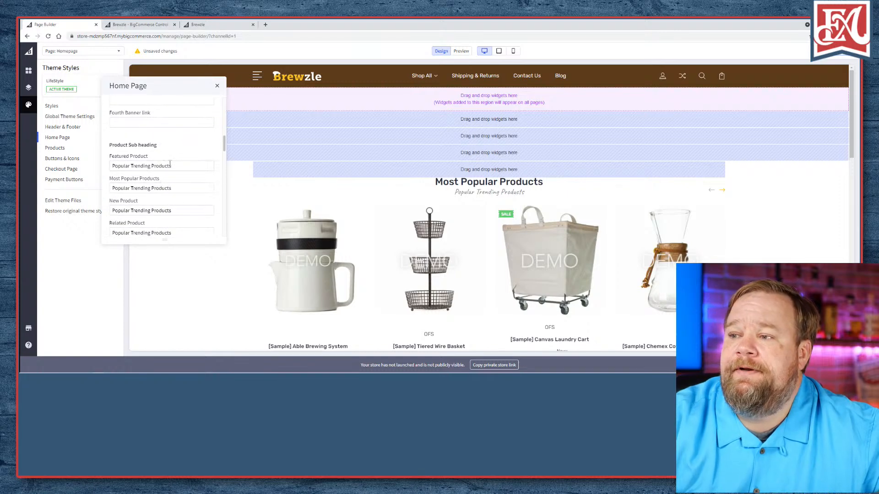
pyautogui.scroll(-1, 178, 152)
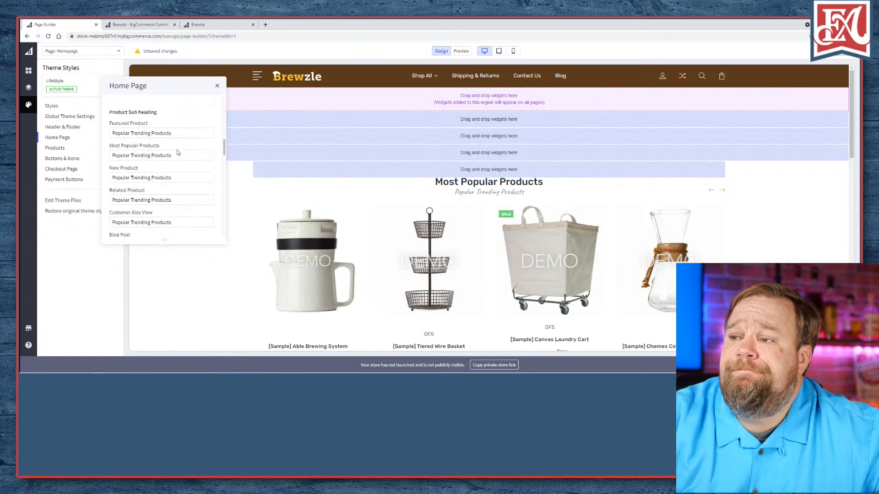
pyautogui.scroll(-1, 178, 154)
pyautogui.scroll(-1, 174, 182)
pyautogui.scroll(-1, 173, 183)
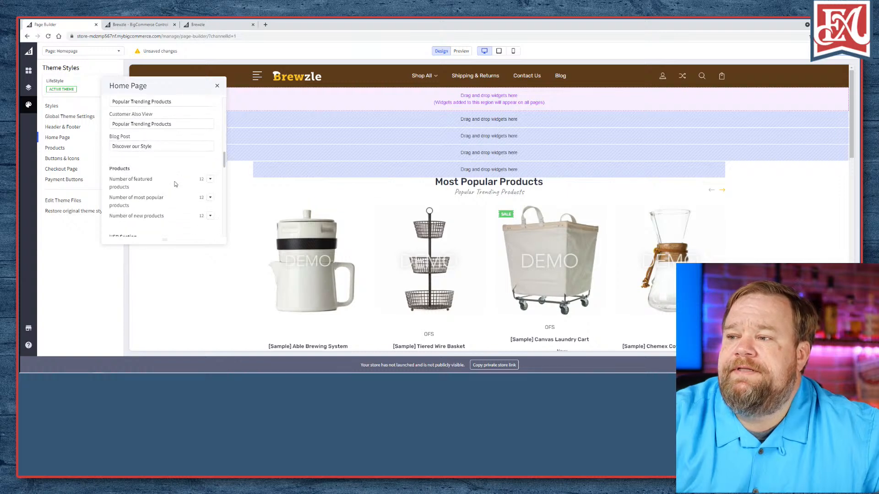
# - Examine the USP section and its four block settings down to the end, and close the Home Page settings
pyautogui.scroll(-2, 177, 165)
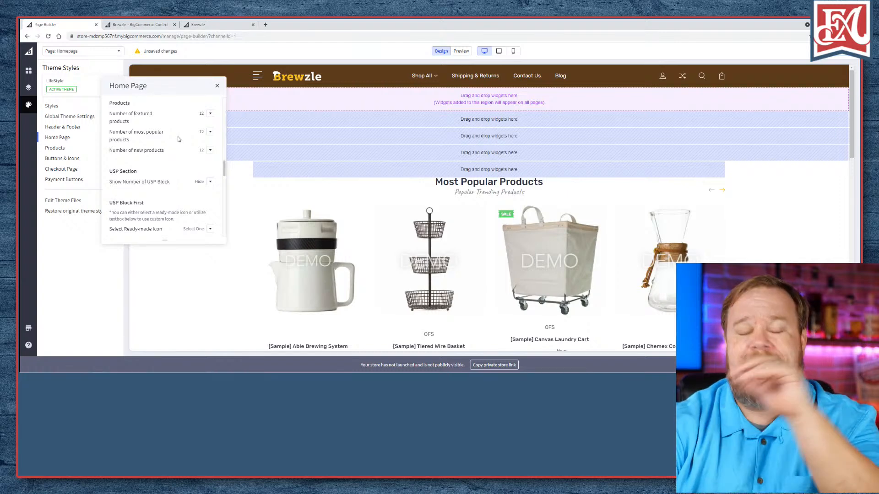
pyautogui.scroll(-2, 179, 158)
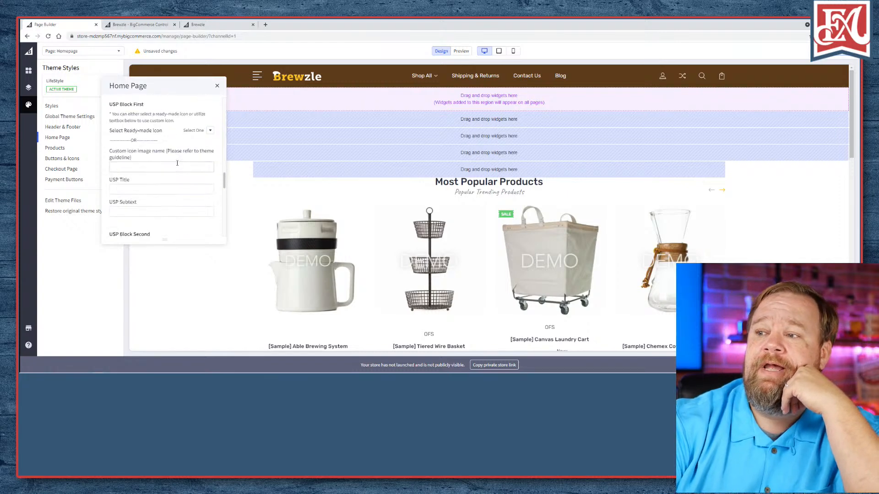
pyautogui.scroll(2, 181, 163)
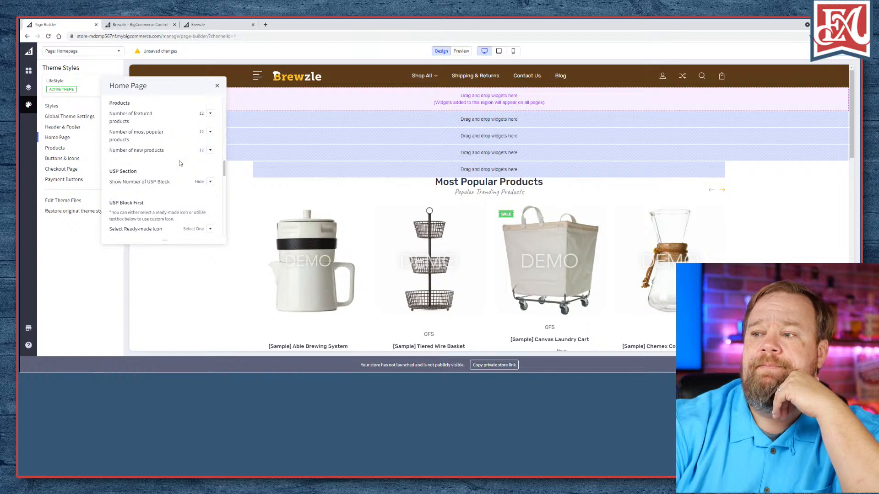
pyautogui.scroll(-3, 180, 164)
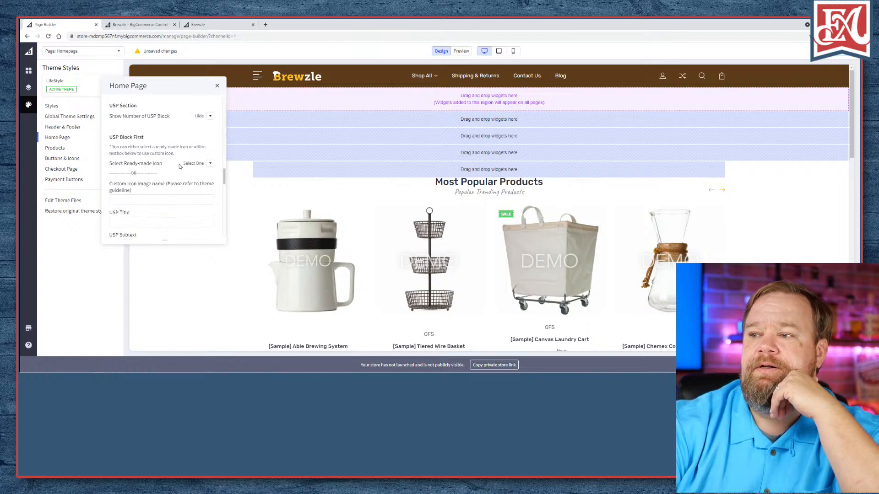
pyautogui.scroll(-5, 180, 167)
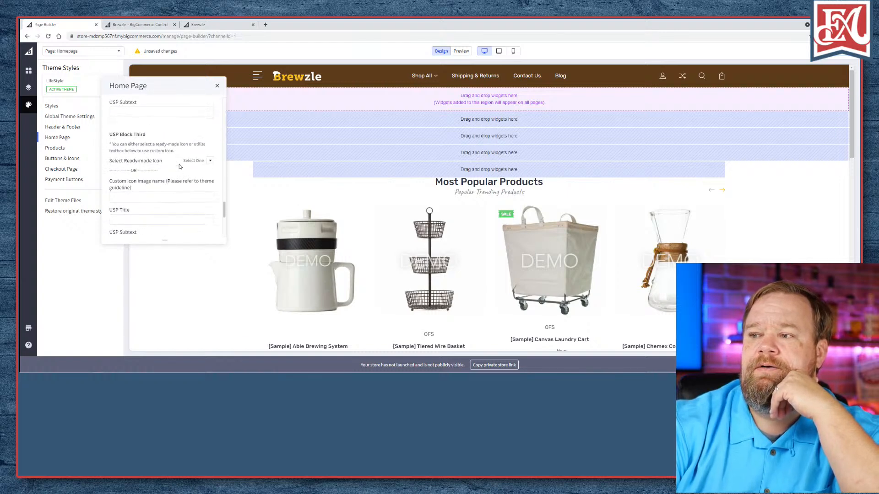
pyautogui.scroll(-2, 179, 167)
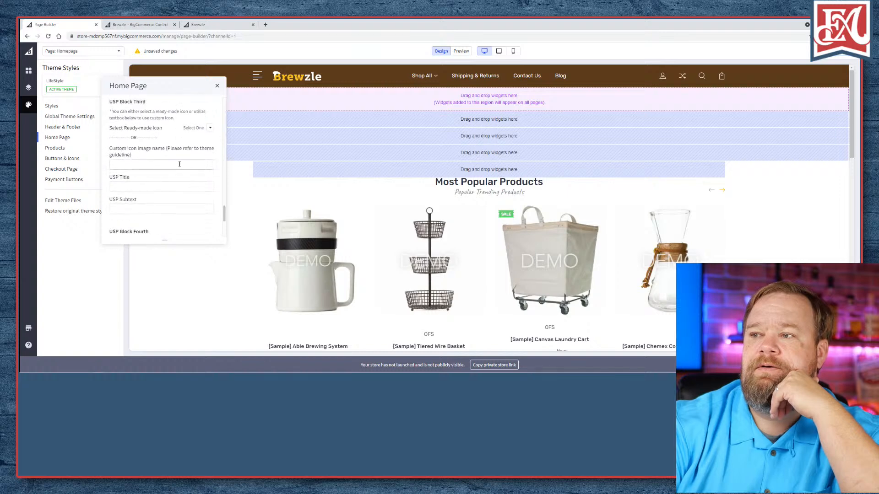
pyautogui.scroll(-3, 179, 164)
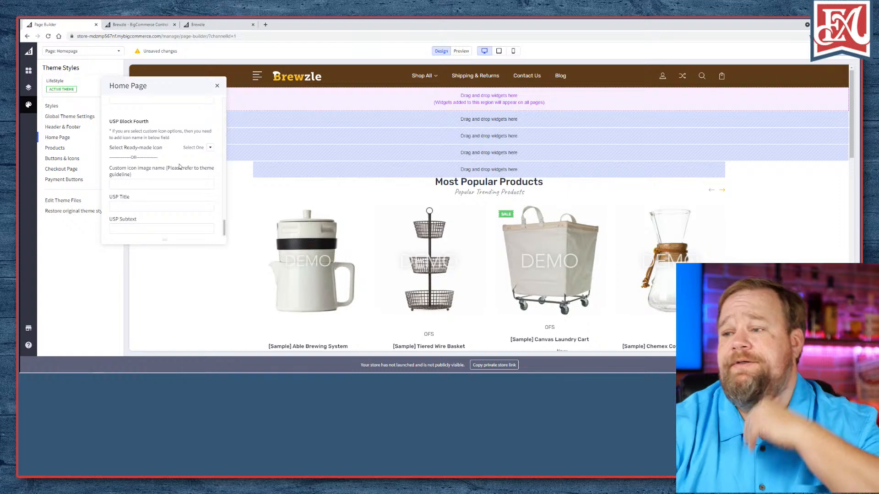
pyautogui.scroll(-10, 179, 166)
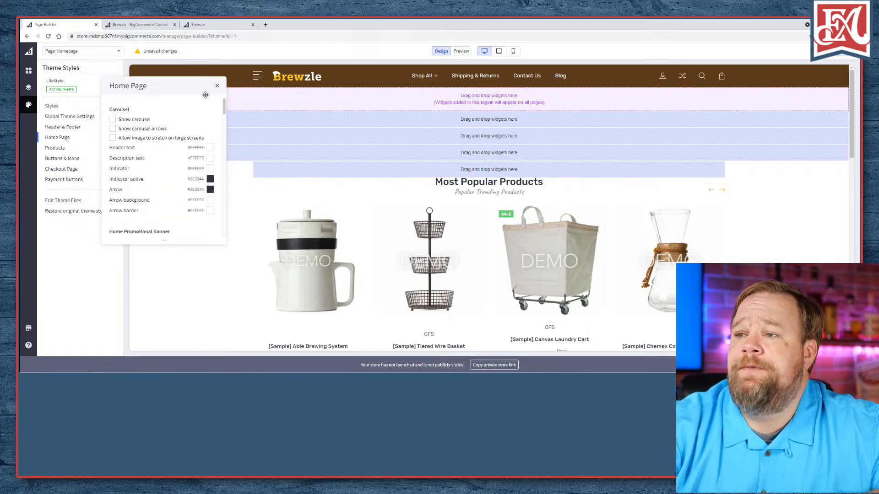
pyautogui.click(217, 86)
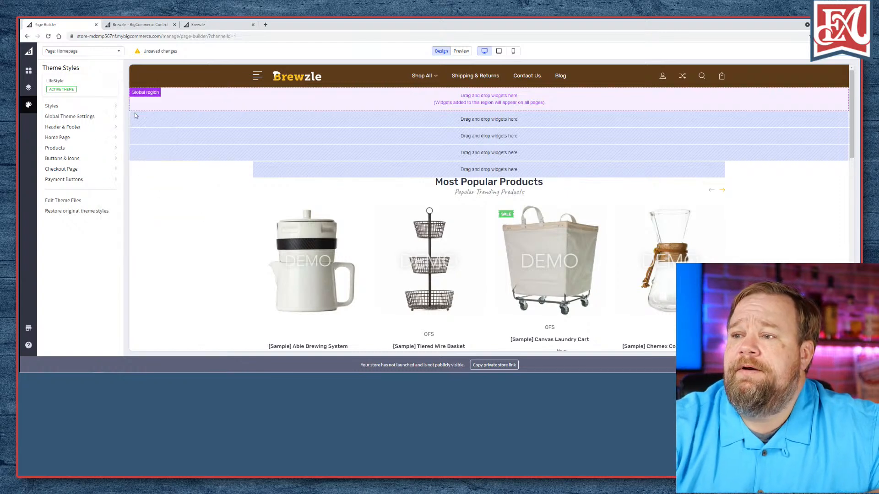
# - Open the Products theme settings and check the available sale badge styles, keeping Top Left
pyautogui.click(72, 148)
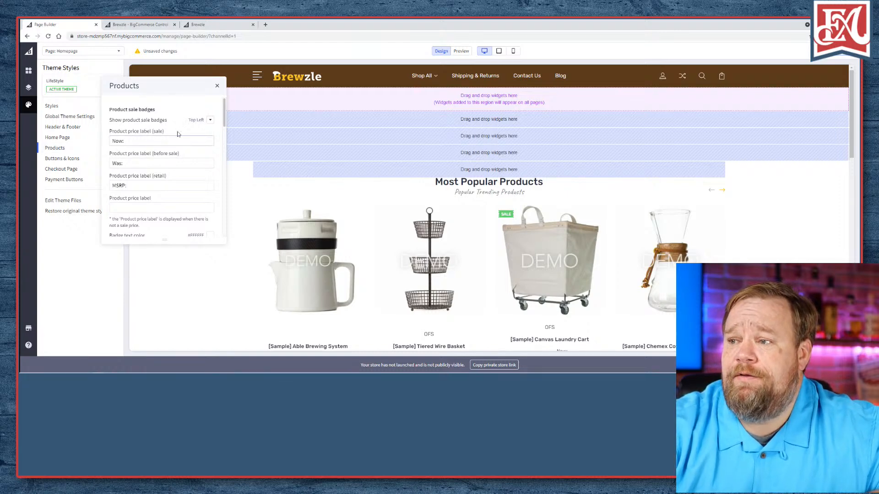
pyautogui.click(210, 120)
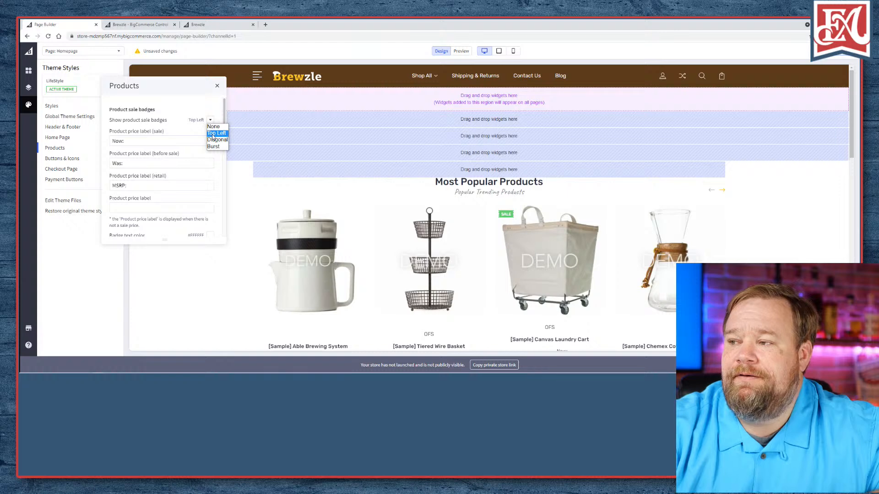
pyautogui.click(207, 134)
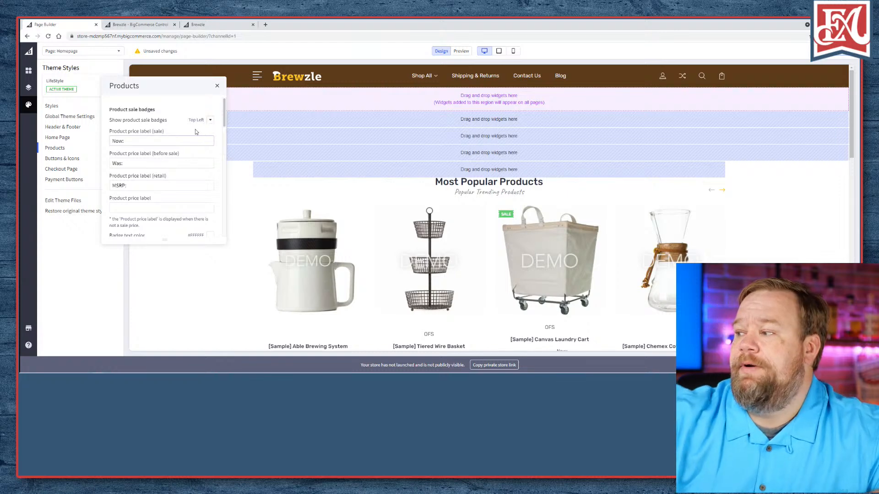
pyautogui.click(210, 120)
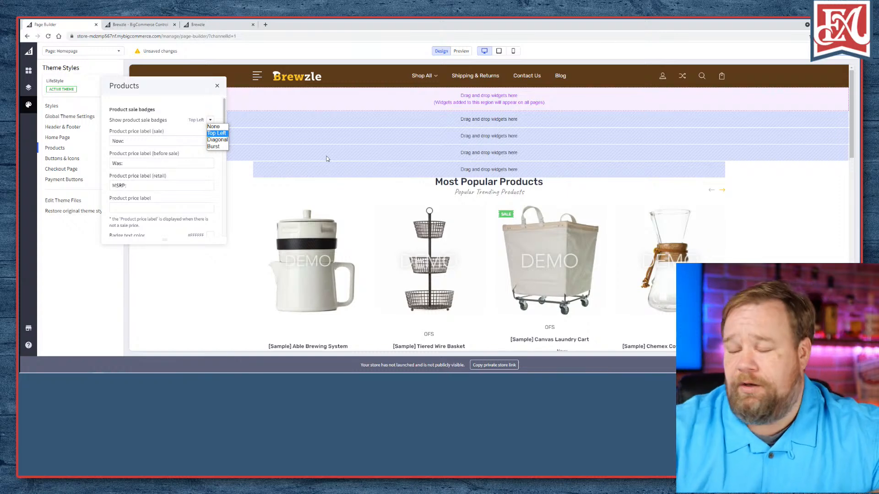
pyautogui.click(179, 100)
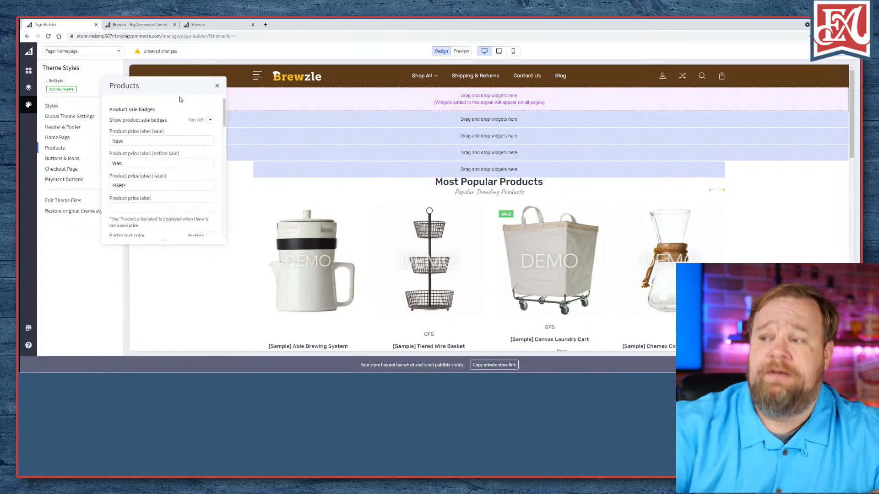
# - Turn off Show quickview button on product cards, publish the change, and close the Products settings
pyautogui.scroll(-3, 188, 116)
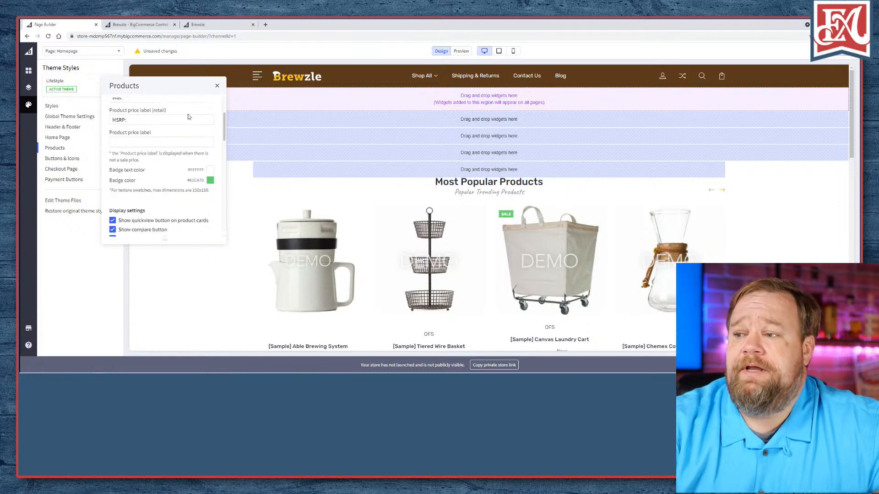
pyautogui.scroll(3, 187, 117)
pyautogui.scroll(-3, 160, 149)
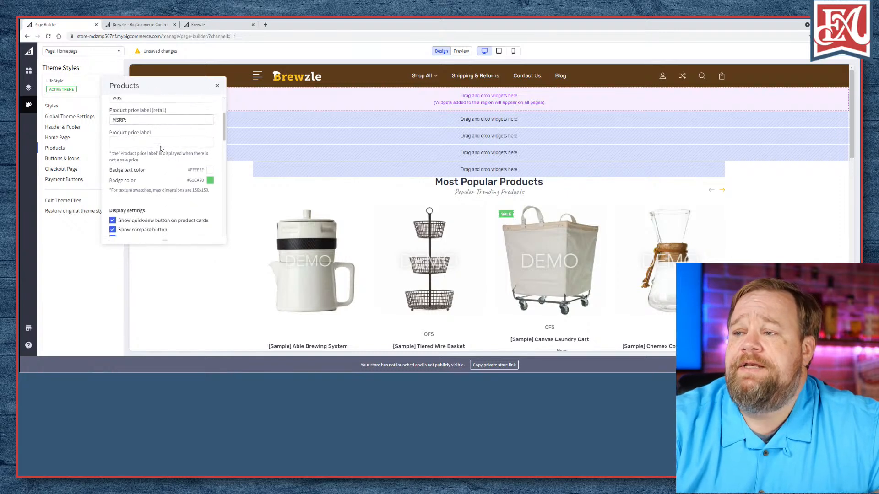
pyautogui.scroll(-2, 160, 147)
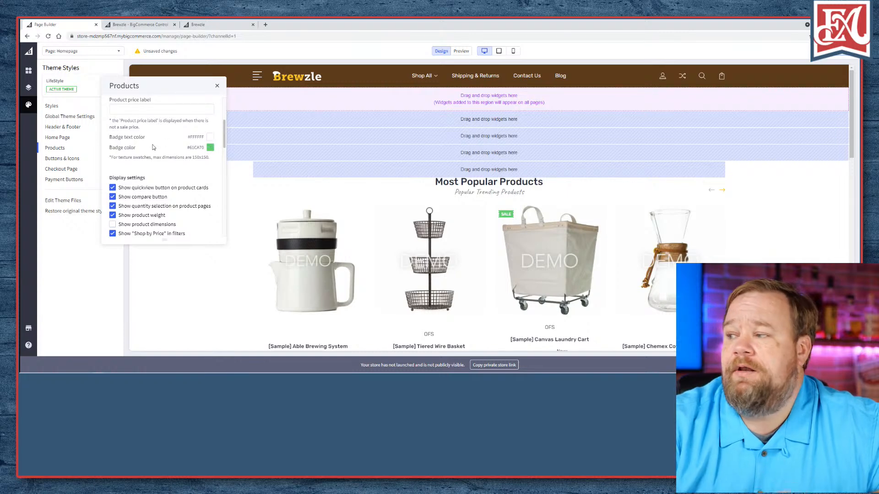
pyautogui.scroll(-2, 154, 148)
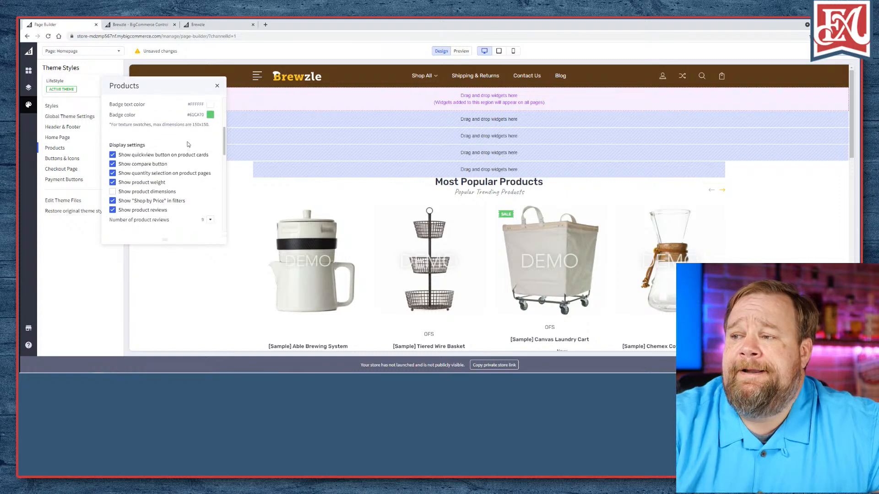
pyautogui.scroll(-2, 187, 141)
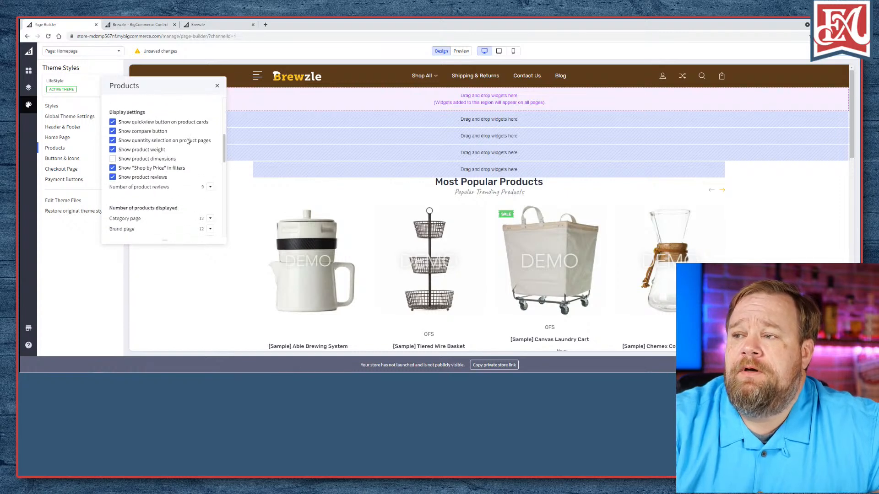
pyautogui.click(113, 122)
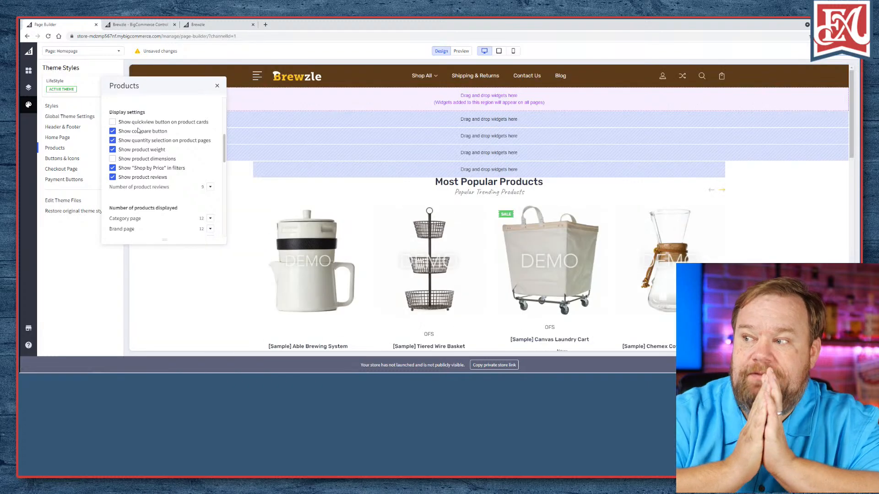
pyautogui.click(218, 86)
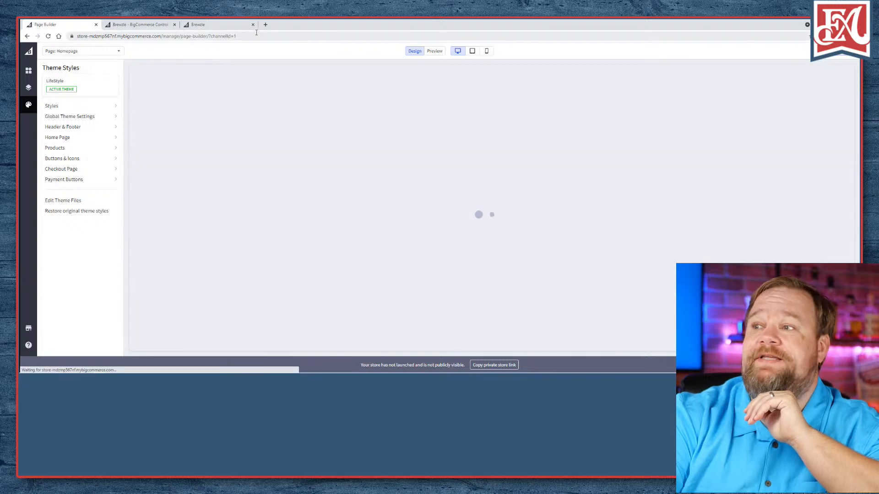
# - Reload the storefront homepage, check the product cards for the quickview button, and return to the Page Builder
pyautogui.click(225, 26)
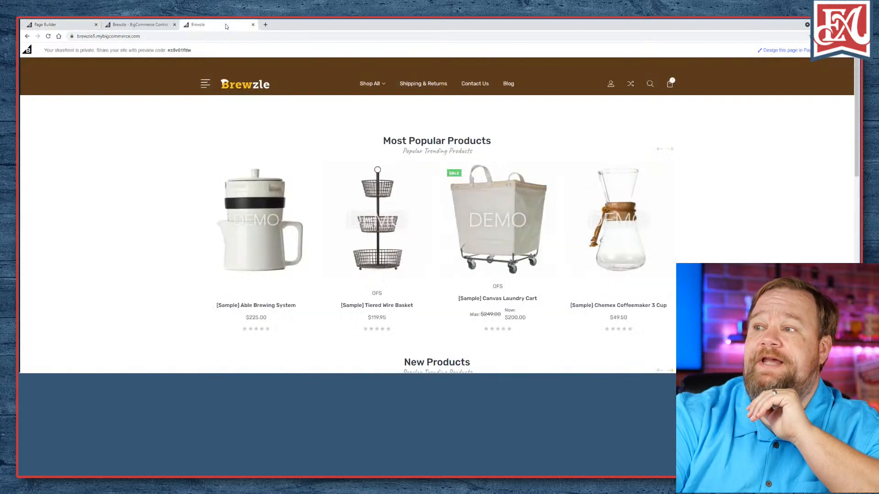
pyautogui.click(49, 36)
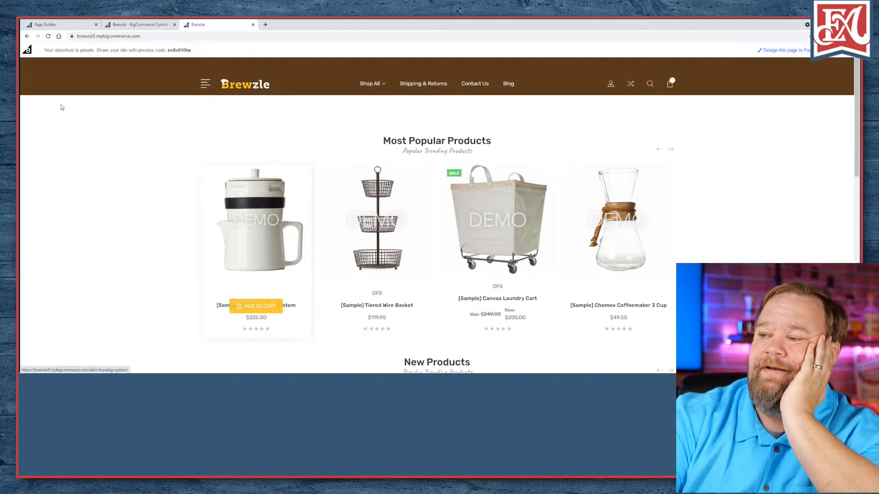
pyautogui.click(127, 26)
pyautogui.click(69, 25)
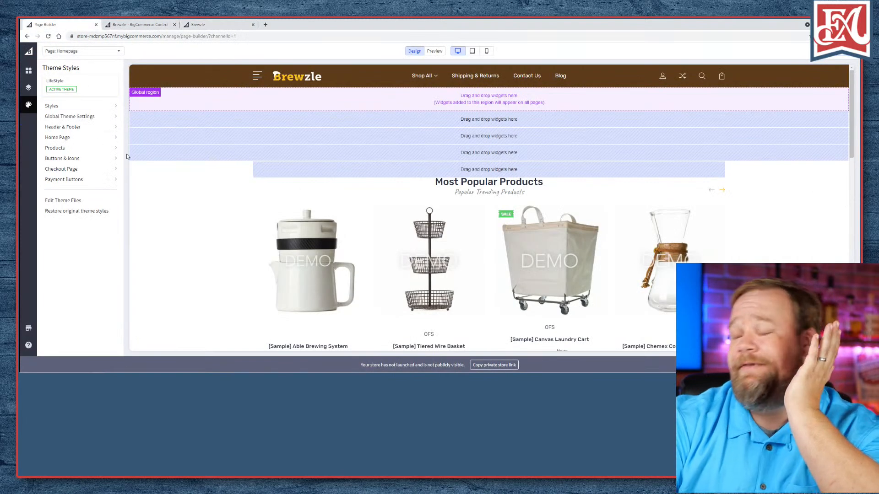
# - Turn off Show compare button in the display settings of the Products theme settings
pyautogui.click(93, 149)
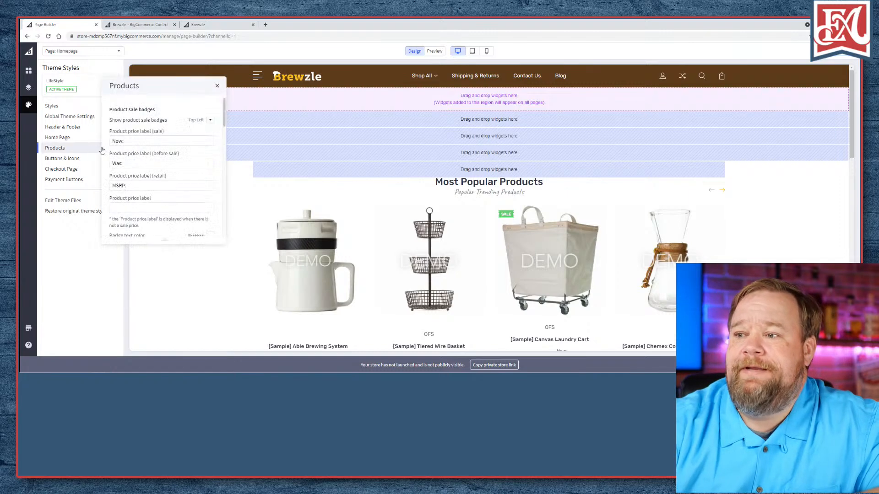
pyautogui.scroll(-3, 119, 151)
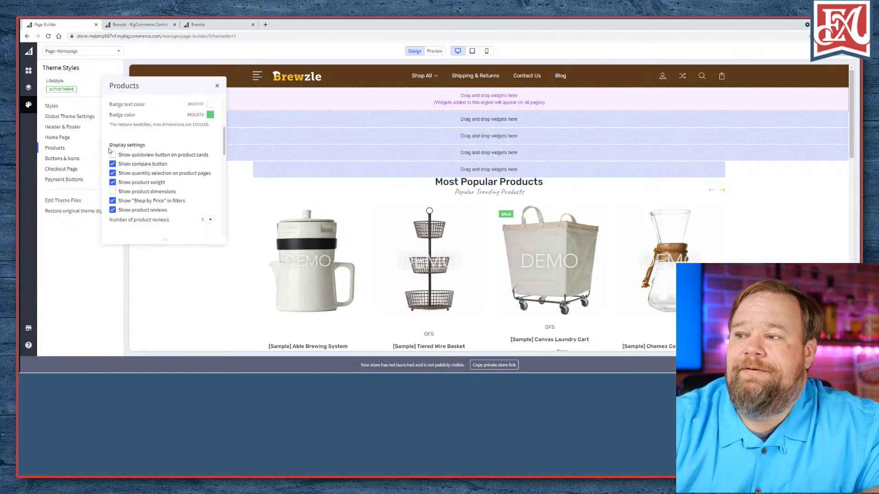
pyautogui.scroll(-2, 110, 151)
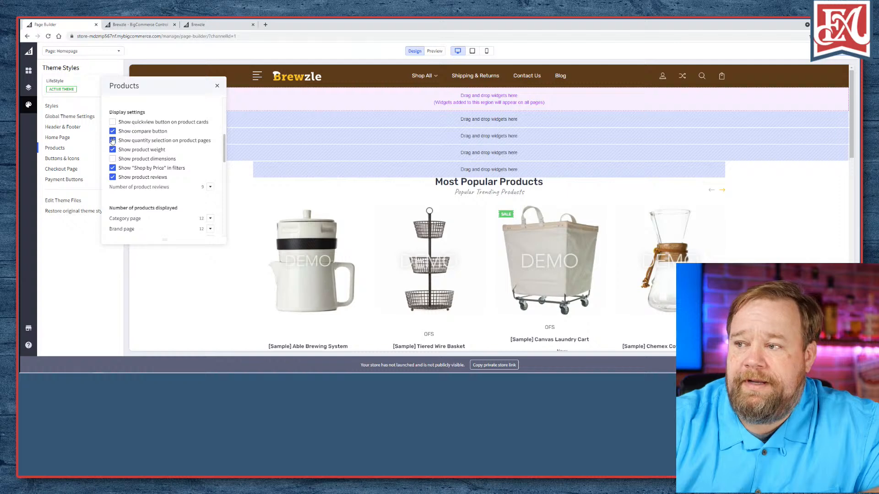
pyautogui.click(112, 132)
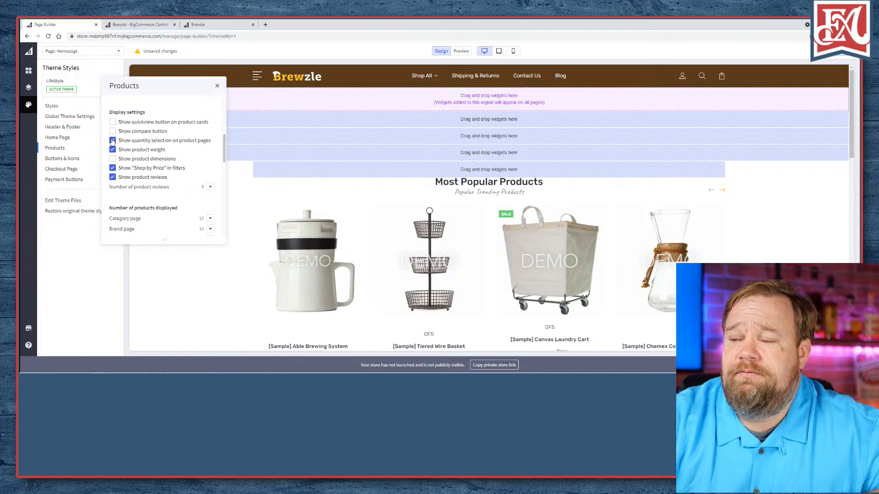
# - Check the quantity selector on the storefront's Able Brewing System page, and turn off Show quantity selection on product pages in the Page Builder
pyautogui.click(207, 26)
pyautogui.click(231, 212)
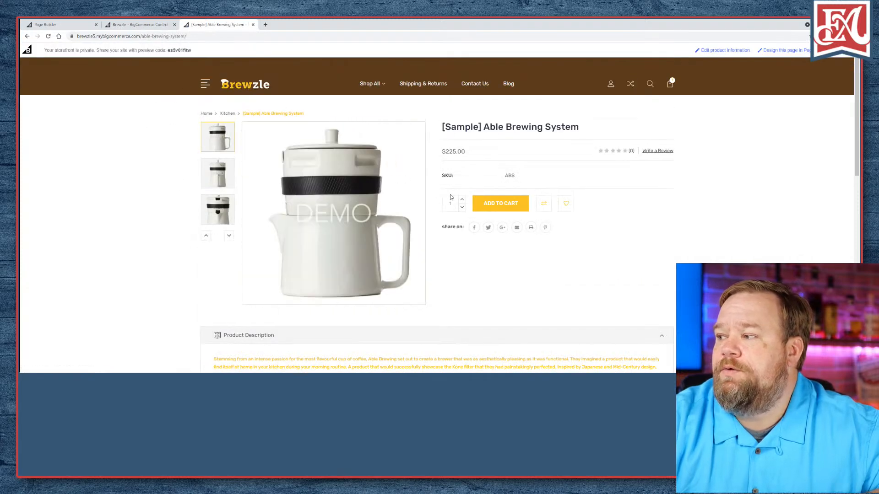
pyautogui.click(121, 24)
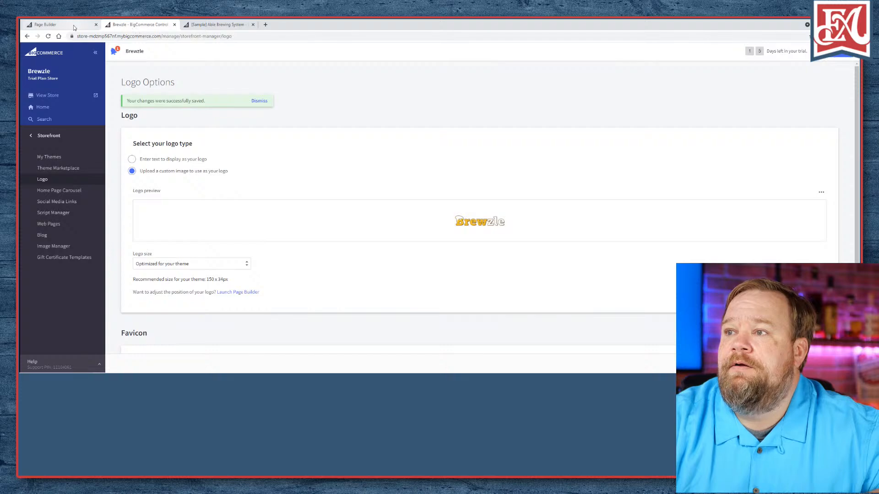
pyautogui.click(55, 24)
pyautogui.click(112, 140)
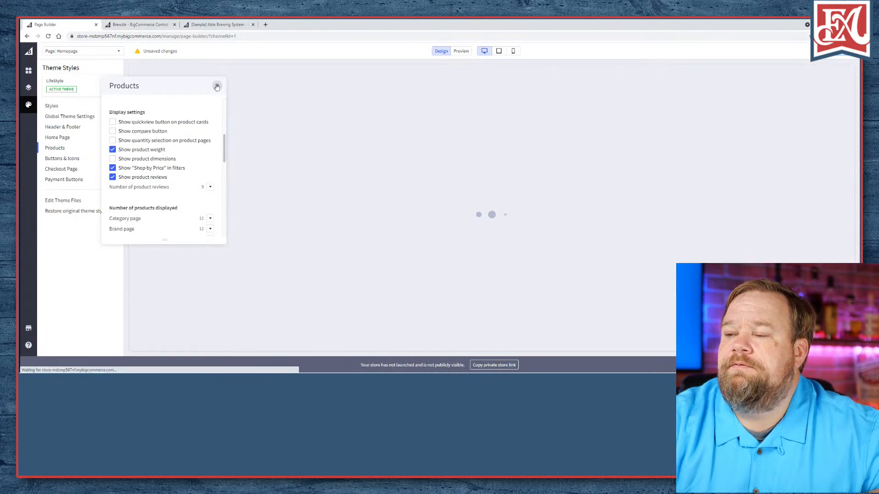
# - Close the Products settings and reload the storefront's Able Brewing System page to check the quantity selector
pyautogui.click(217, 87)
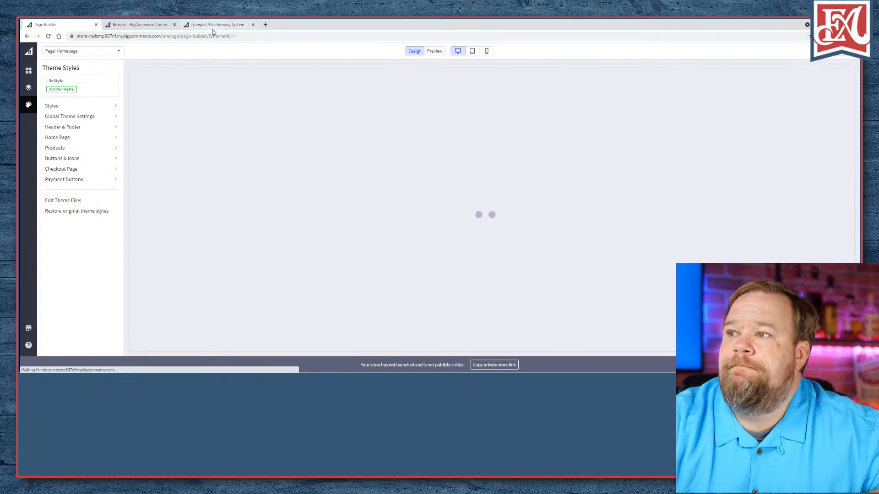
pyautogui.click(202, 25)
pyautogui.click(48, 36)
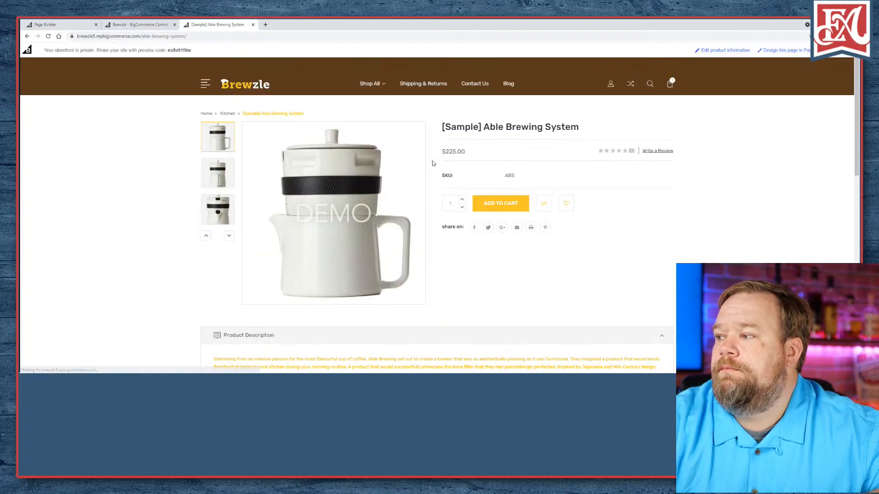
pyautogui.click(48, 36)
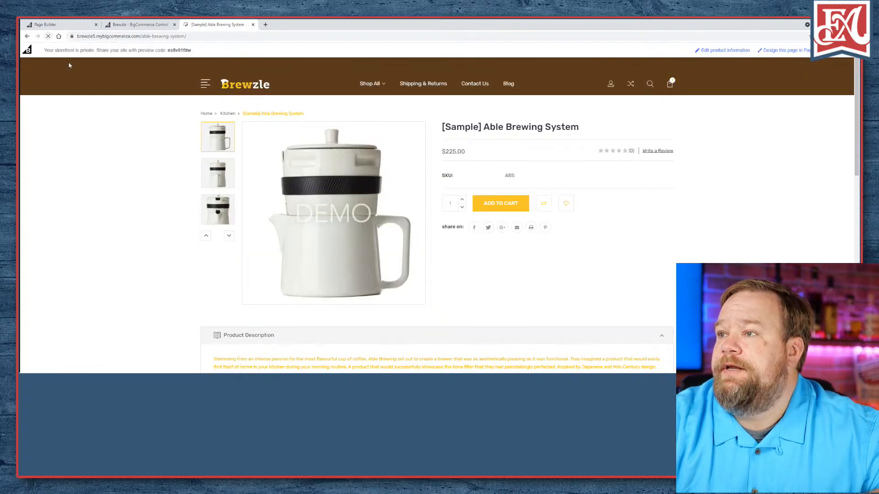
pyautogui.click(46, 24)
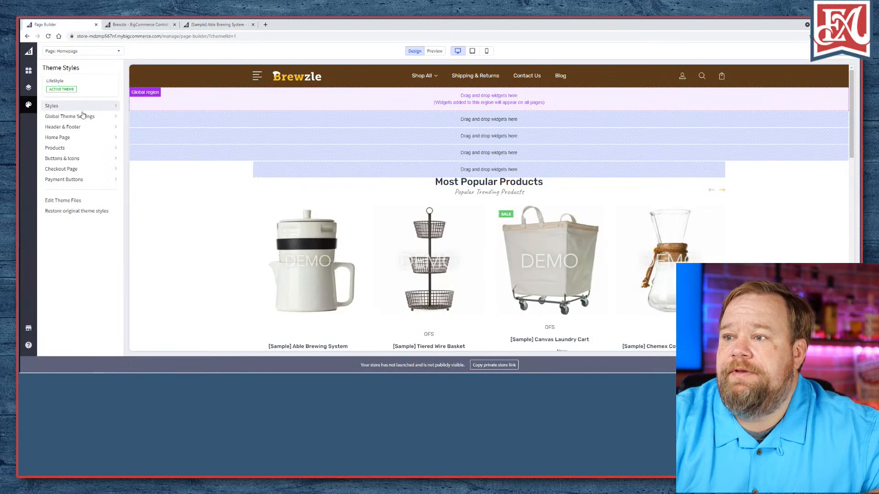
# - Review the display settings in the Products theme settings, and close them
pyautogui.click(97, 148)
pyautogui.scroll(-3, 153, 162)
pyautogui.scroll(-2, 153, 163)
pyautogui.scroll(2, 153, 163)
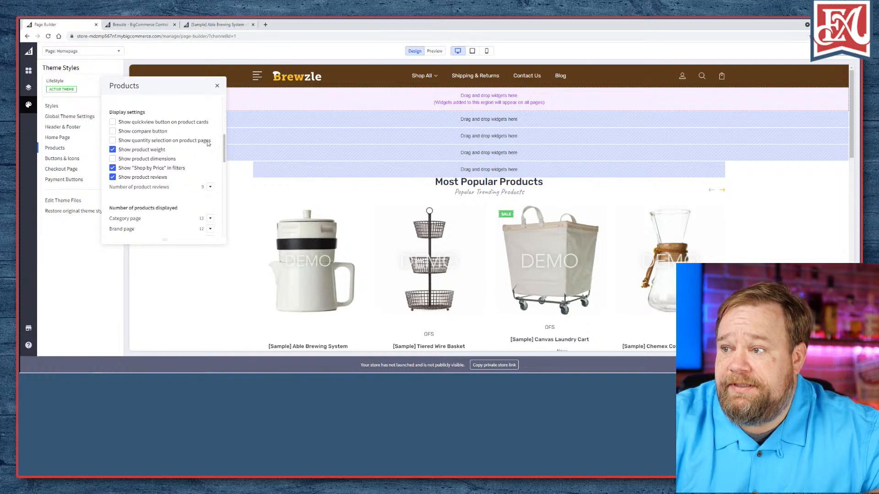
pyautogui.click(217, 87)
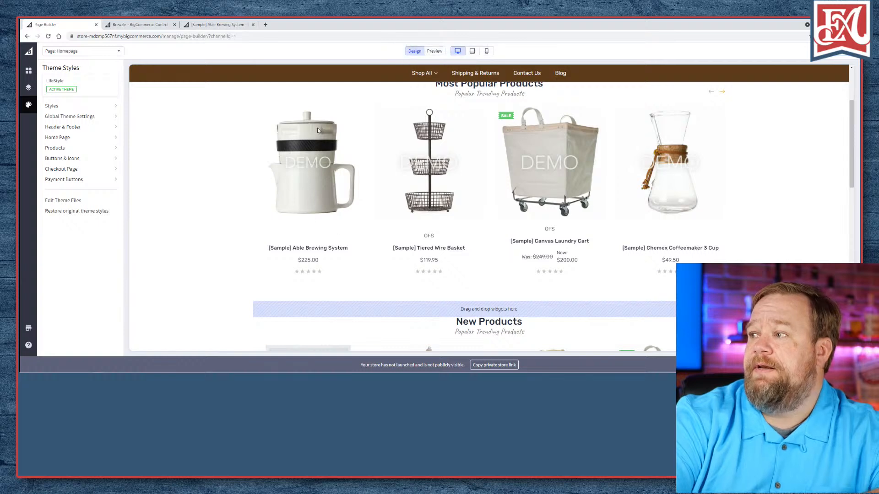
# - Look over the homepage preview and check which pages are available for editing in the Page Builder
pyautogui.scroll(3, 457, 153)
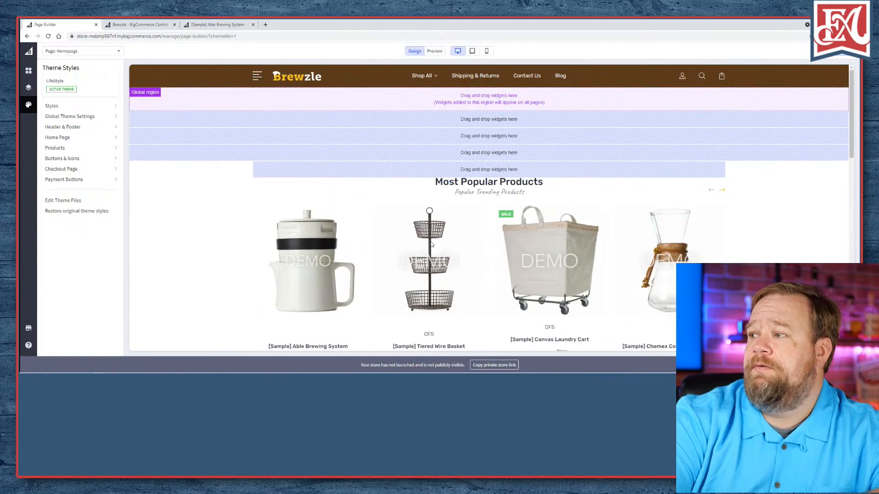
pyautogui.click(80, 51)
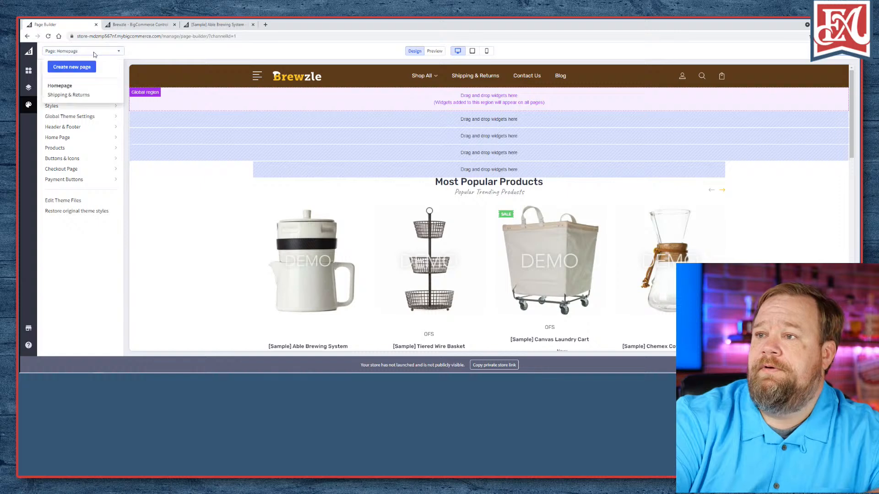
pyautogui.click(234, 173)
# - Reload the Able Brewing System page again, check its purchase options, and return to the Page Builder
pyautogui.click(198, 25)
pyautogui.click(48, 36)
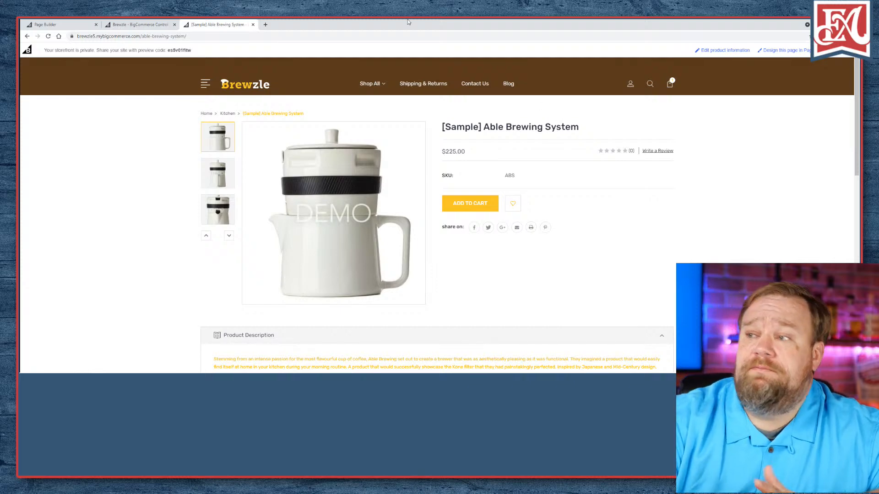
pyautogui.click(62, 26)
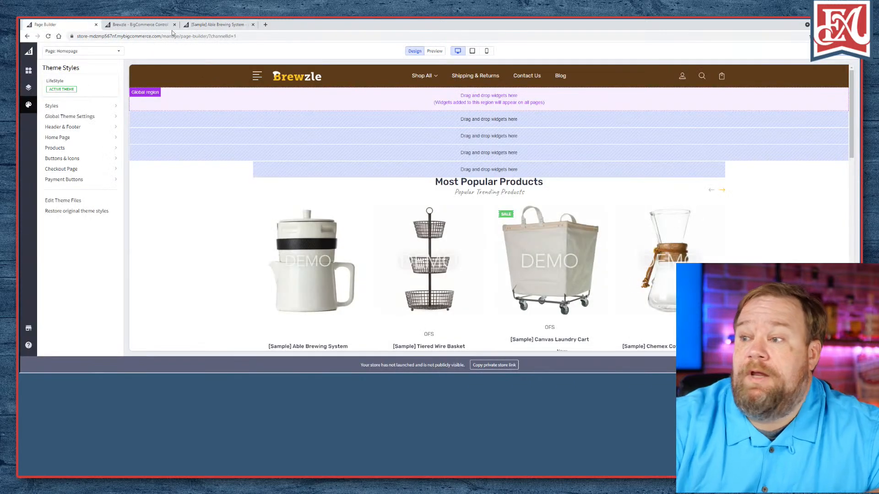
pyautogui.click(123, 26)
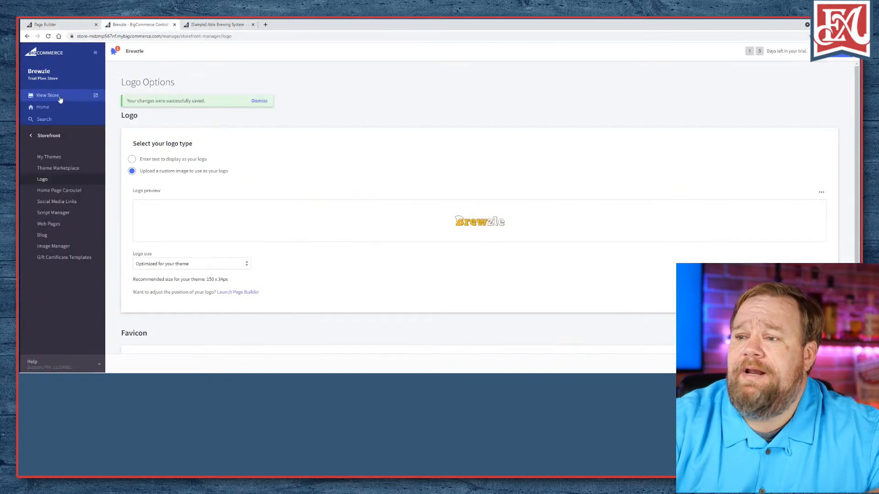
pyautogui.click(46, 28)
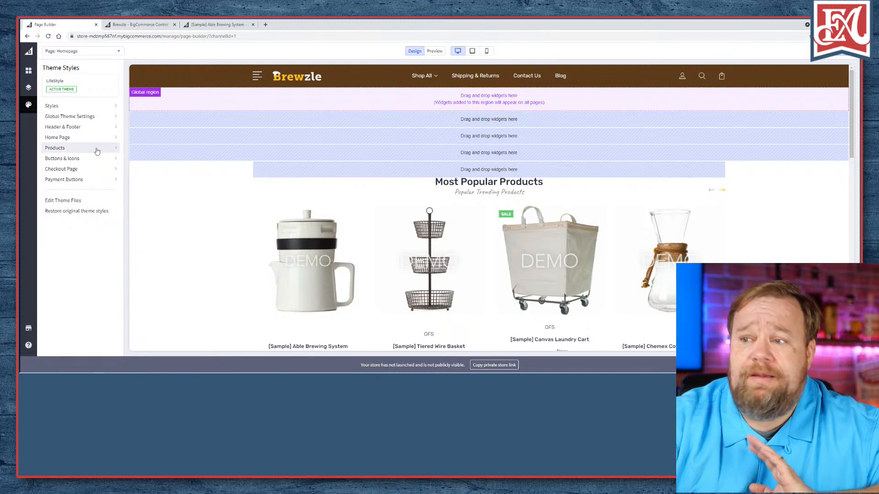
# - In the Products display settings, turn on Show quantity selection on product pages and turn off Show product weight
pyautogui.click(96, 148)
pyautogui.scroll(-2, 146, 159)
pyautogui.scroll(-5, 147, 159)
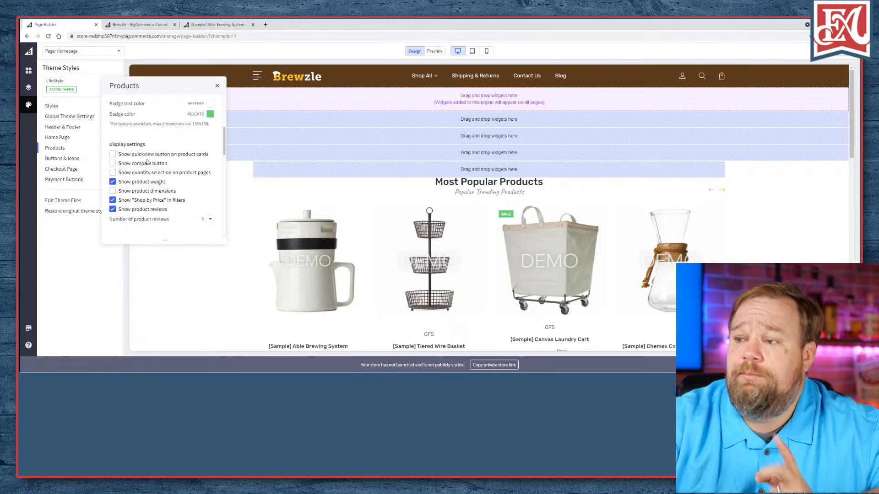
pyautogui.scroll(3, 138, 156)
pyautogui.click(113, 140)
pyautogui.click(112, 151)
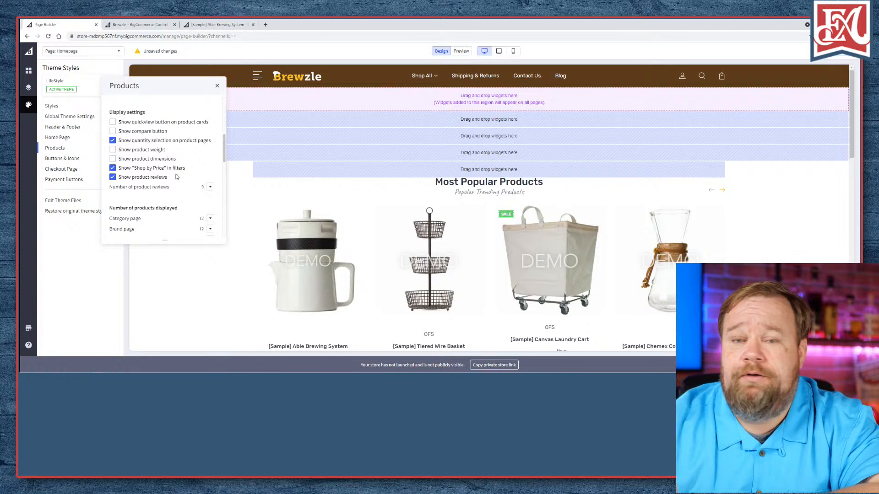
# - Review the Number of products displayed settings and examine the Related Products carousel on the storefront's Able Brewing System page
pyautogui.scroll(-2, 176, 183)
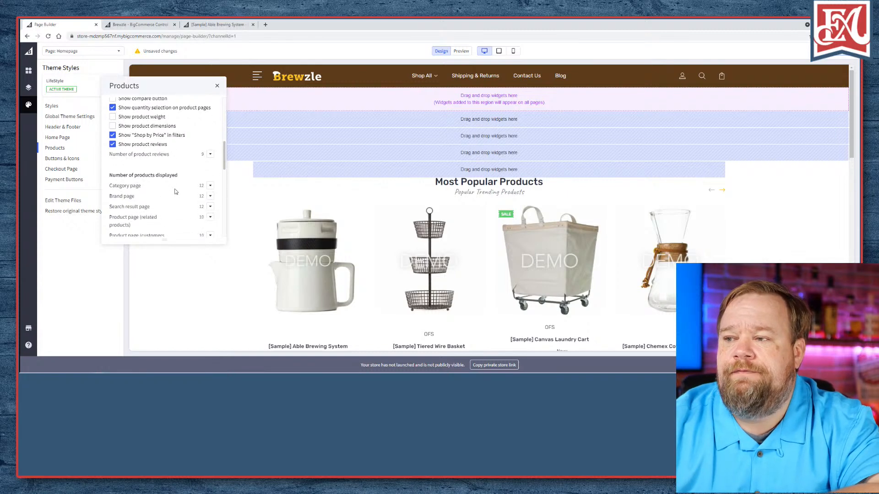
pyautogui.scroll(-2, 181, 176)
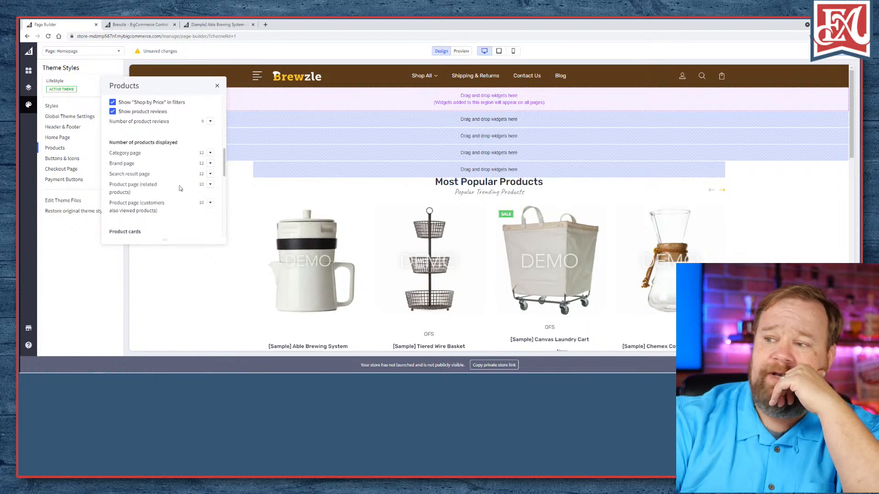
pyautogui.click(217, 24)
pyautogui.scroll(-3, 241, 192)
pyautogui.scroll(-5, 241, 192)
pyautogui.scroll(1, 170, 193)
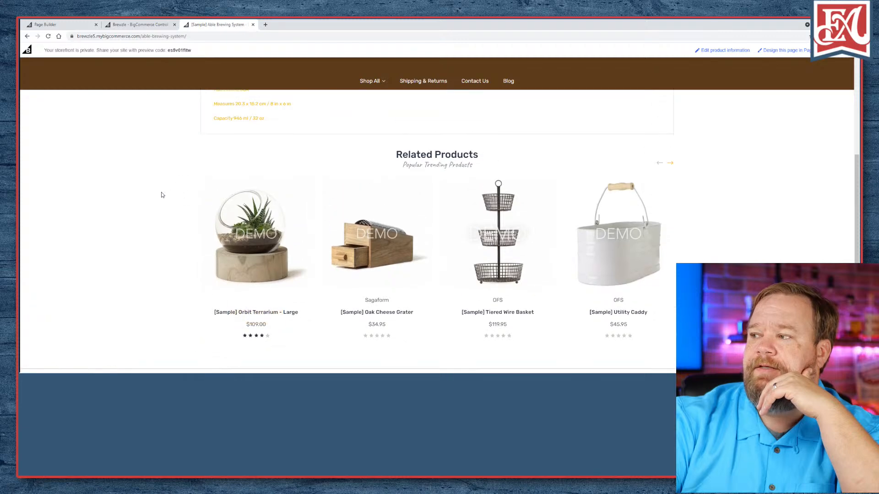
pyautogui.click(670, 163)
pyautogui.click(660, 163)
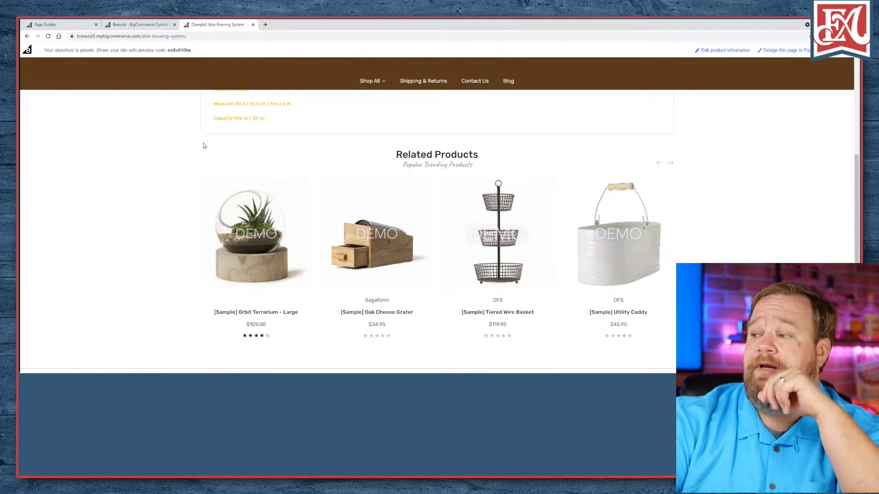
pyautogui.click(138, 24)
pyautogui.click(73, 26)
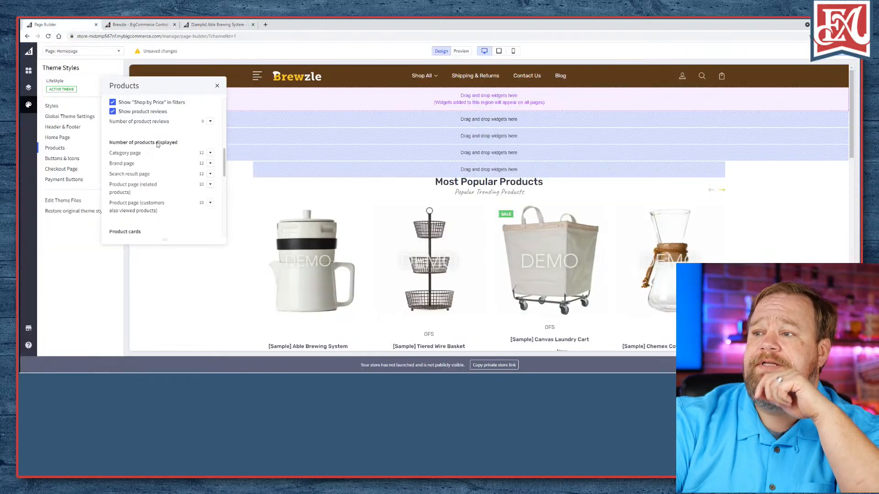
# - Review the Product cards color settings and compare them with the product cards and text on the storefront's product page
pyautogui.scroll(-3, 167, 177)
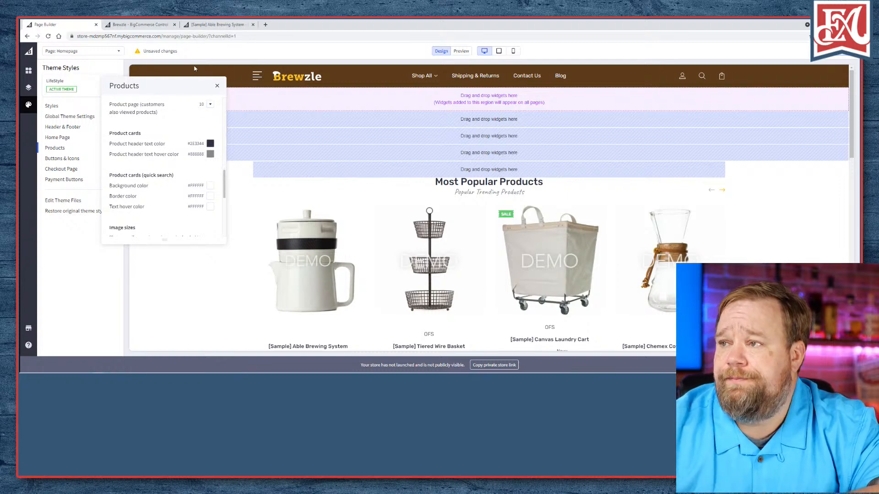
pyautogui.click(216, 24)
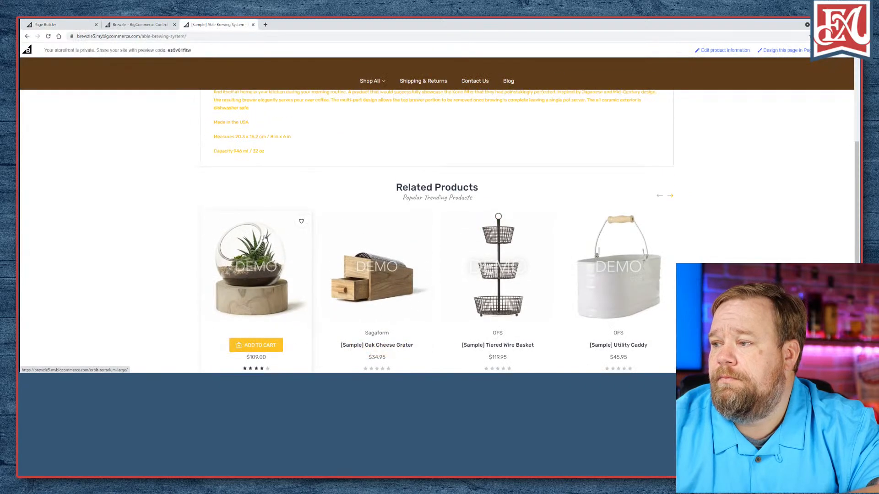
pyautogui.scroll(4, 265, 238)
pyautogui.scroll(-2, 192, 146)
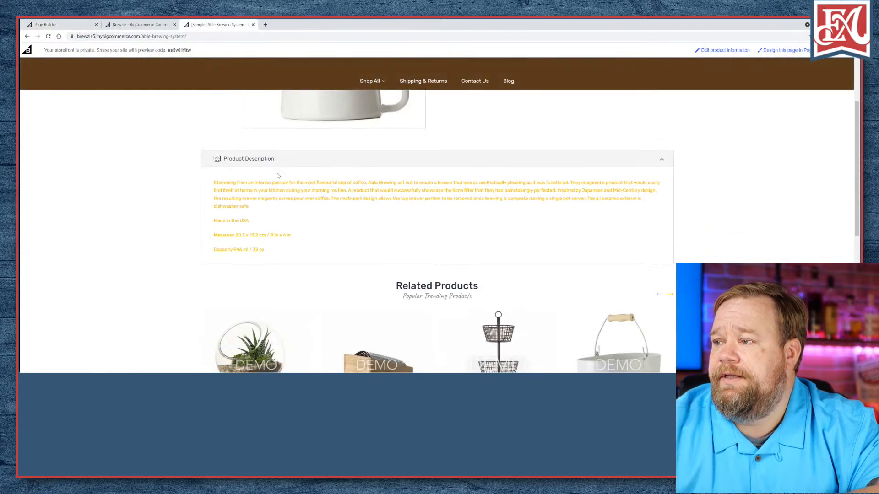
pyautogui.scroll(4, 277, 176)
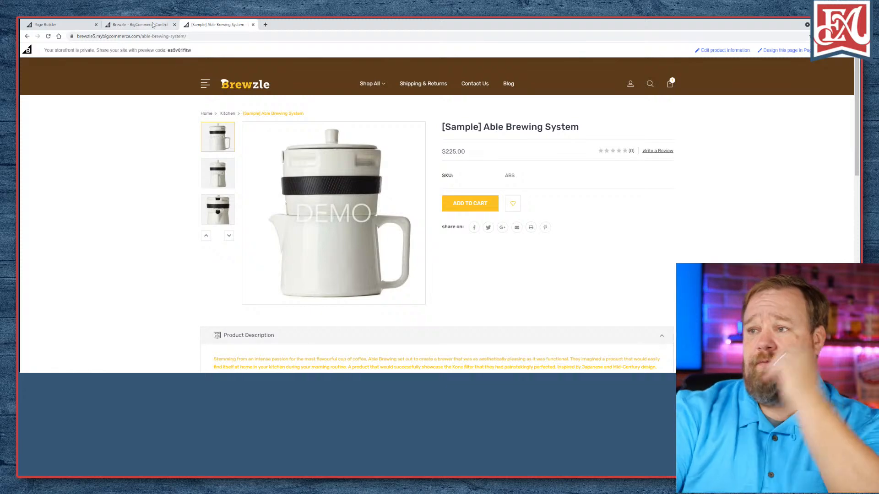
pyautogui.click(153, 25)
pyautogui.click(69, 24)
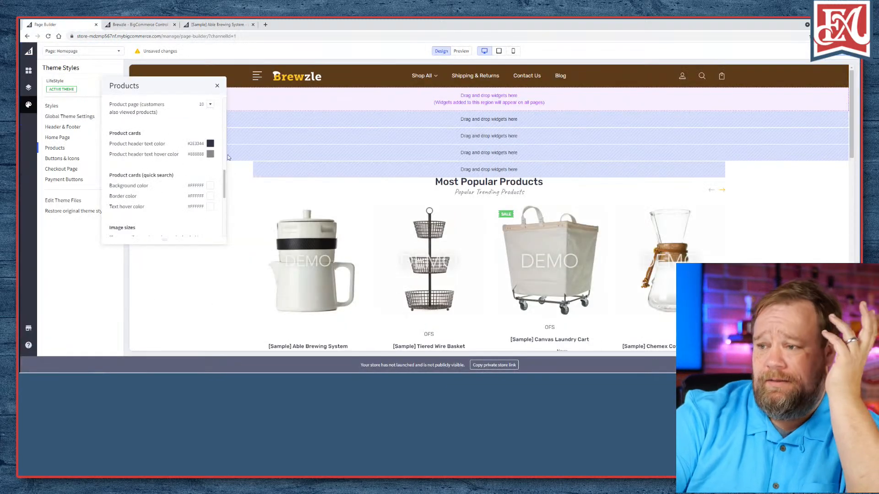
# - Review the Image sizes options in the Products theme settings, and close the settings
pyautogui.scroll(-3, 176, 149)
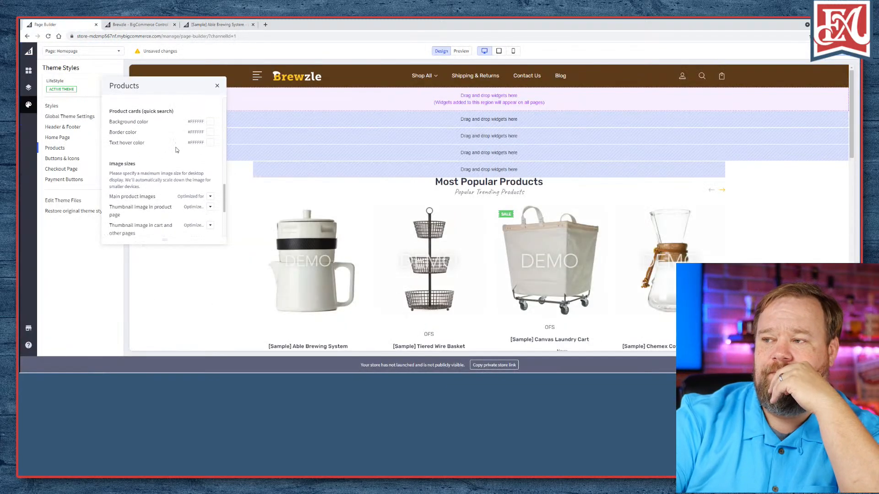
pyautogui.scroll(-3, 177, 143)
pyautogui.scroll(1, 177, 143)
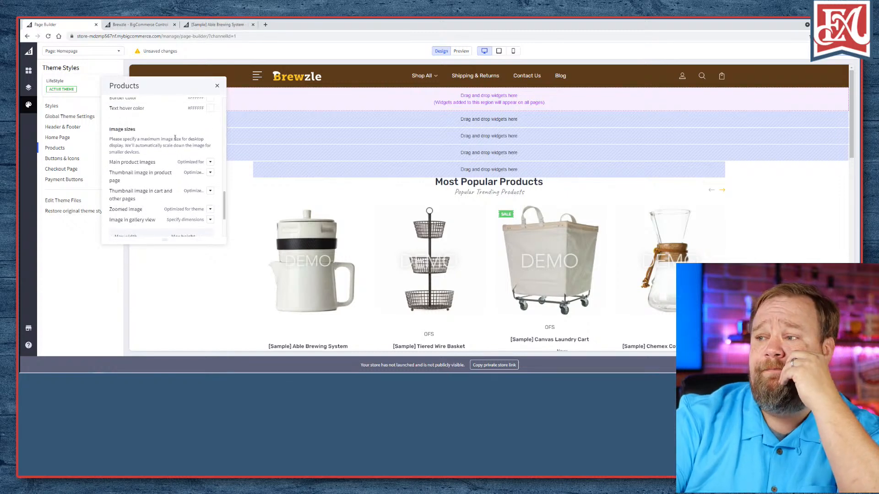
pyautogui.scroll(-2, 175, 138)
pyautogui.scroll(-2, 176, 142)
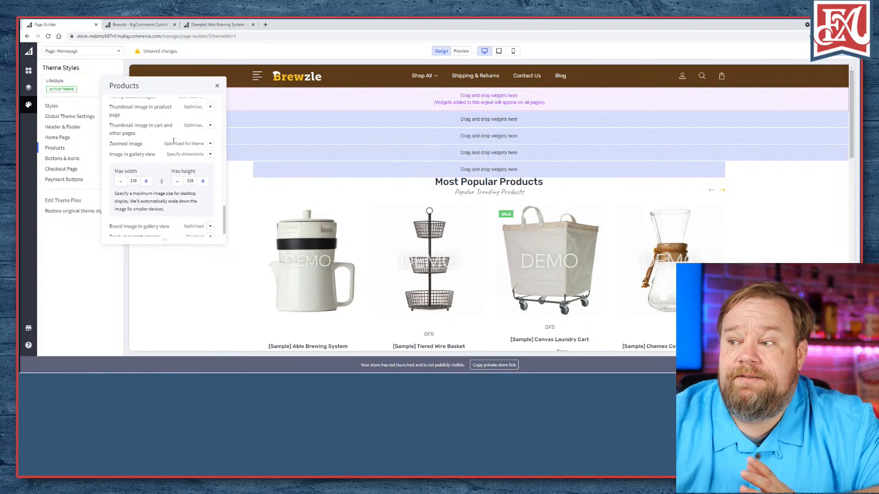
pyautogui.scroll(-1, 174, 141)
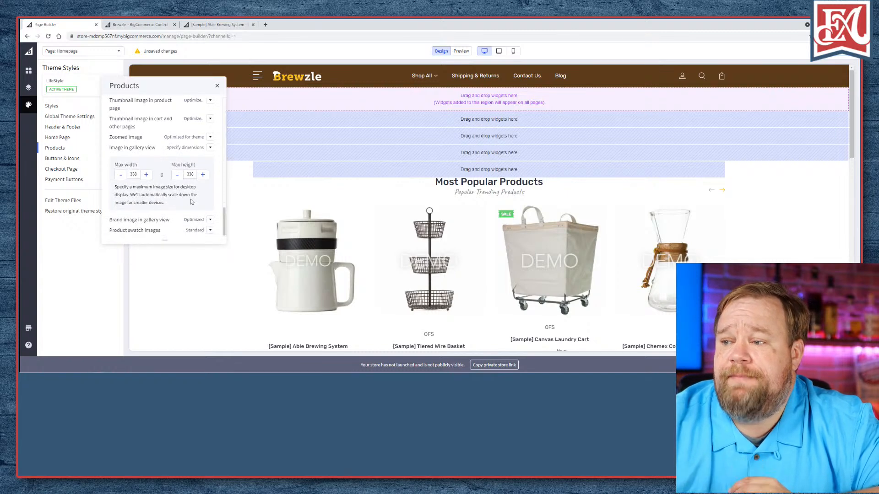
pyautogui.click(217, 86)
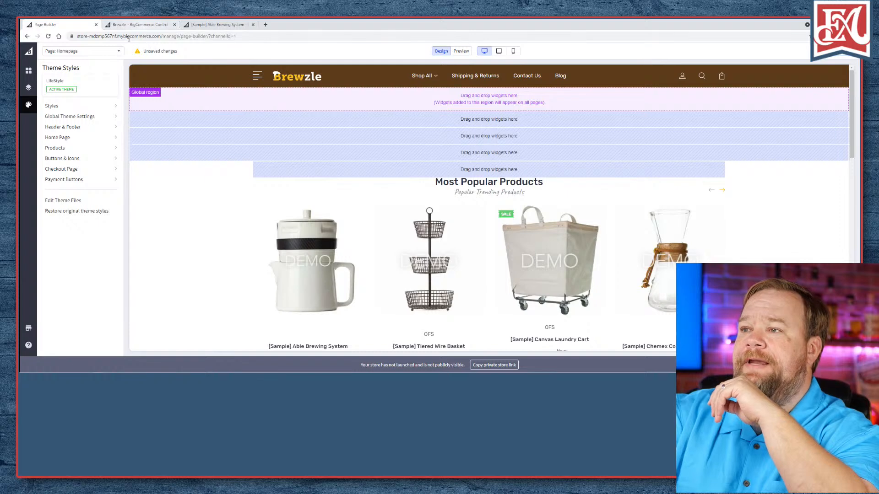
# - Open the Buttons & Icons theme settings and examine the button, breadcrumb and description colors on the storefront's Able Brewing System page
pyautogui.click(103, 159)
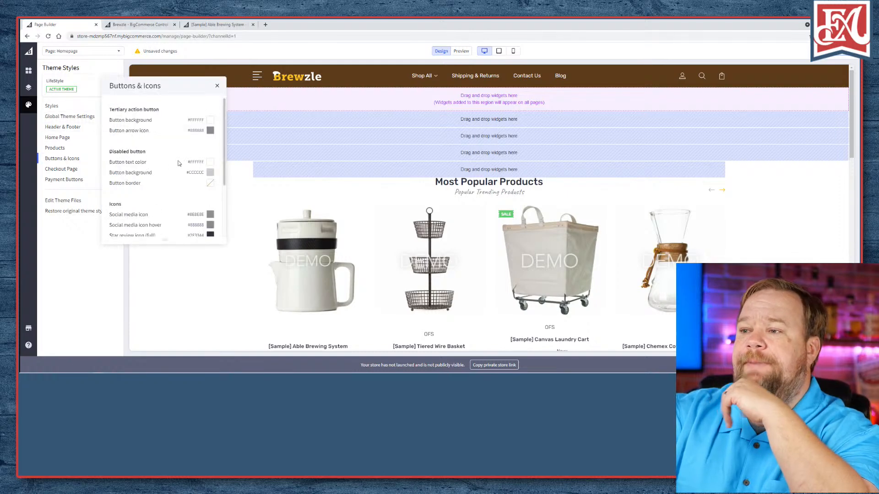
pyautogui.click(153, 25)
pyautogui.click(215, 25)
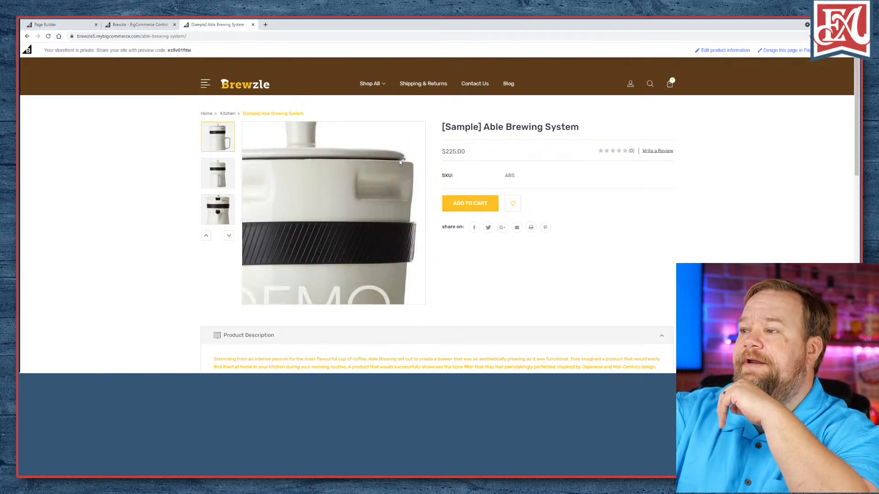
pyautogui.scroll(-4, 399, 160)
pyautogui.moveTo(293, 250); pyautogui.dragTo(215, 182)
pyautogui.scroll(4, 265, 222)
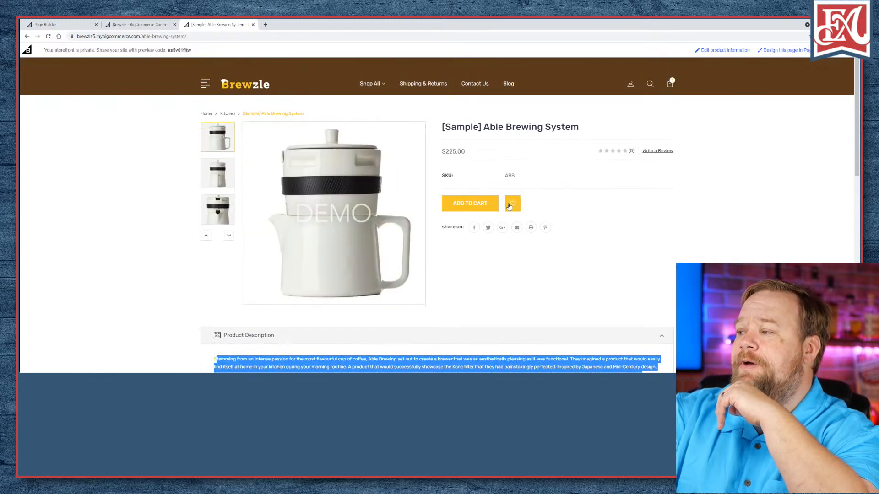
pyautogui.moveTo(244, 114); pyautogui.dragTo(314, 120)
pyautogui.click(316, 118)
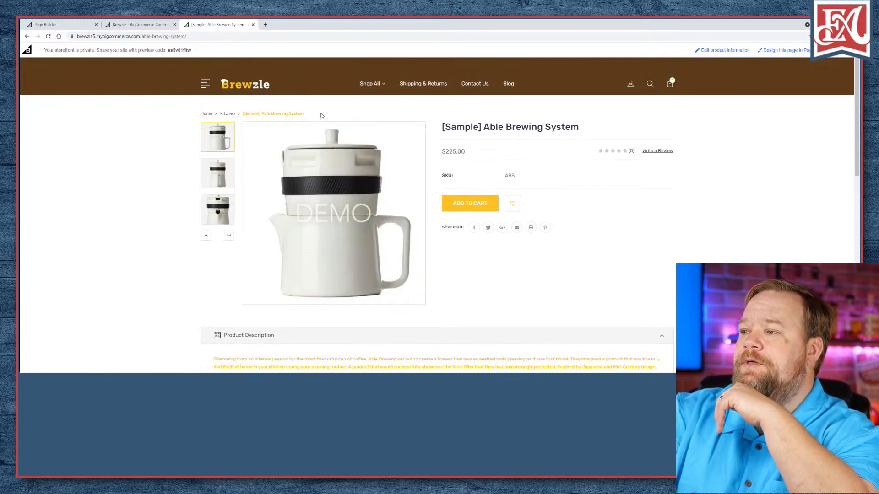
pyautogui.click(151, 25)
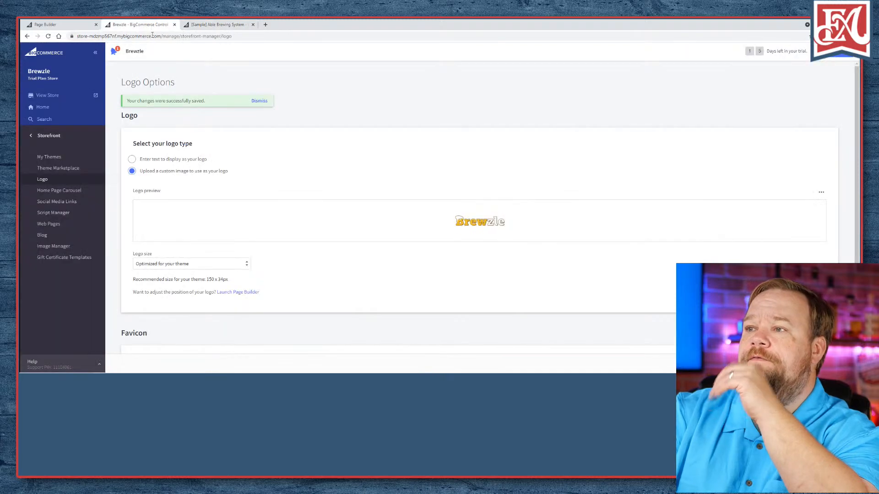
pyautogui.click(76, 27)
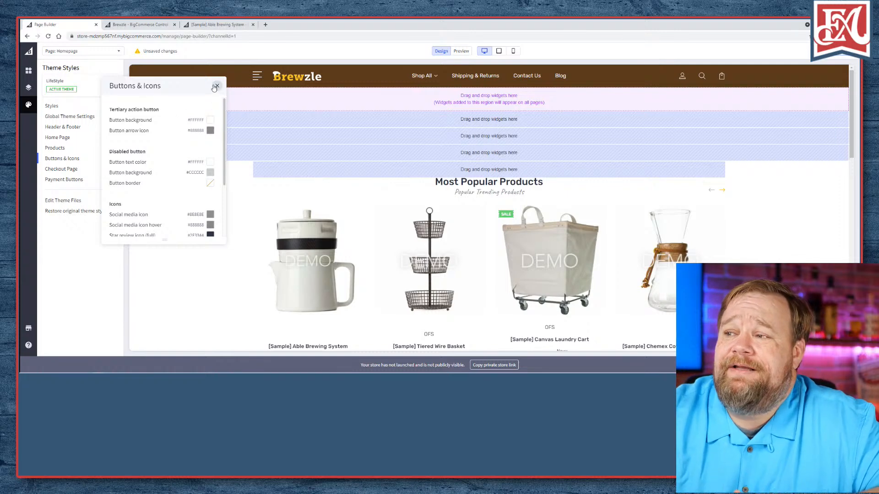
# - Set the tertiary action button's background to green in the Buttons & Icons theme settings and save the changes
pyautogui.scroll(-1, 190, 111)
pyautogui.scroll(1, 178, 113)
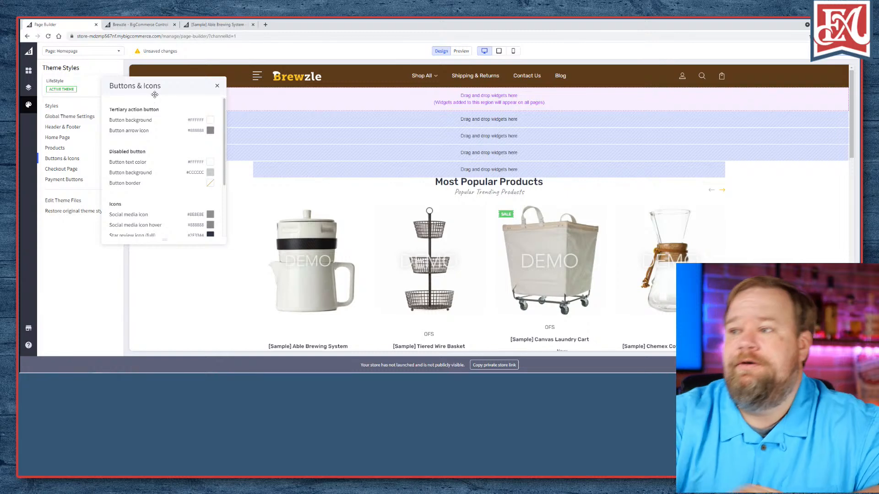
pyautogui.click(211, 120)
pyautogui.click(266, 149)
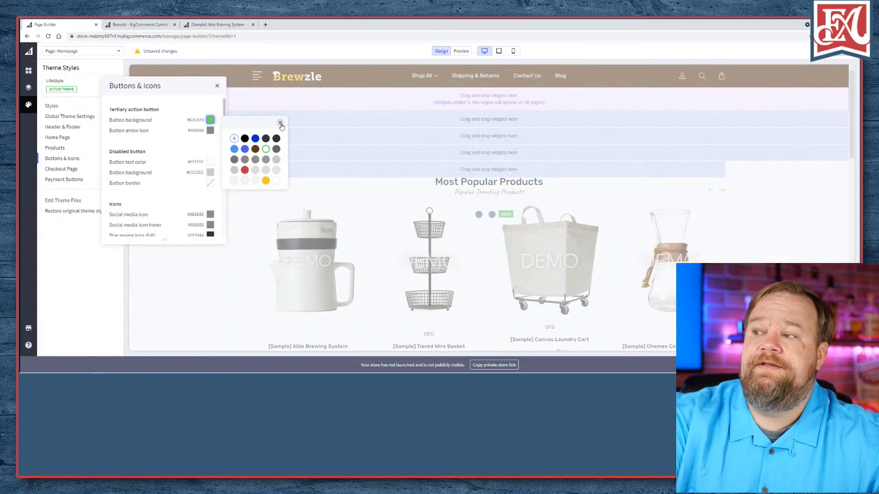
pyautogui.click(280, 122)
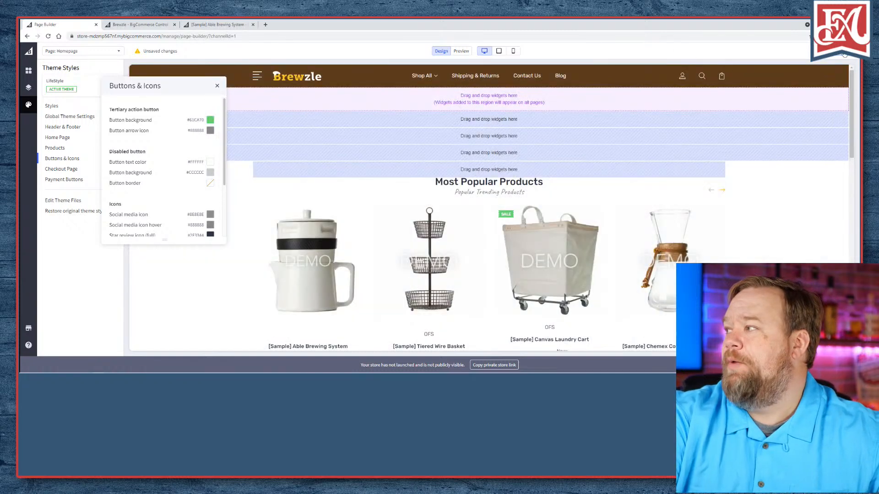
pyautogui.click(844, 54)
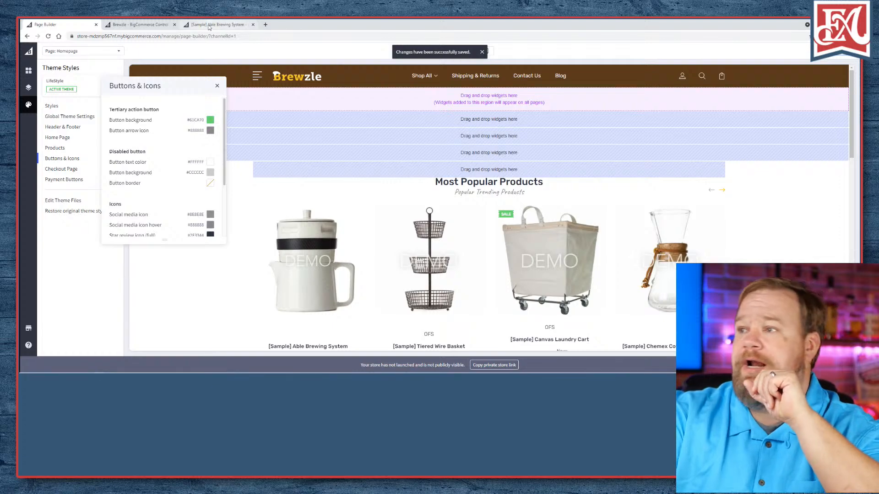
# - Examine the Able Brewing System page and the homepage on the storefront for the saved tertiary button color
pyautogui.click(215, 25)
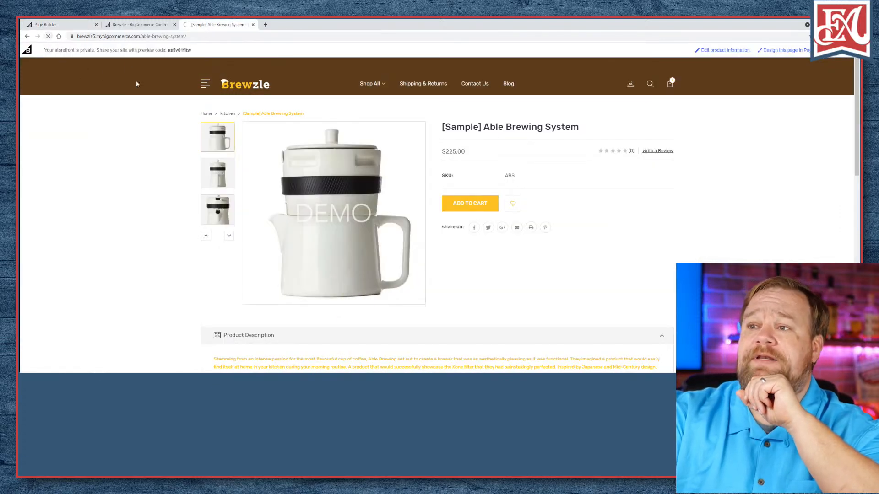
pyautogui.scroll(-5, 149, 162)
pyautogui.scroll(-5, 150, 162)
pyautogui.scroll(10, 151, 160)
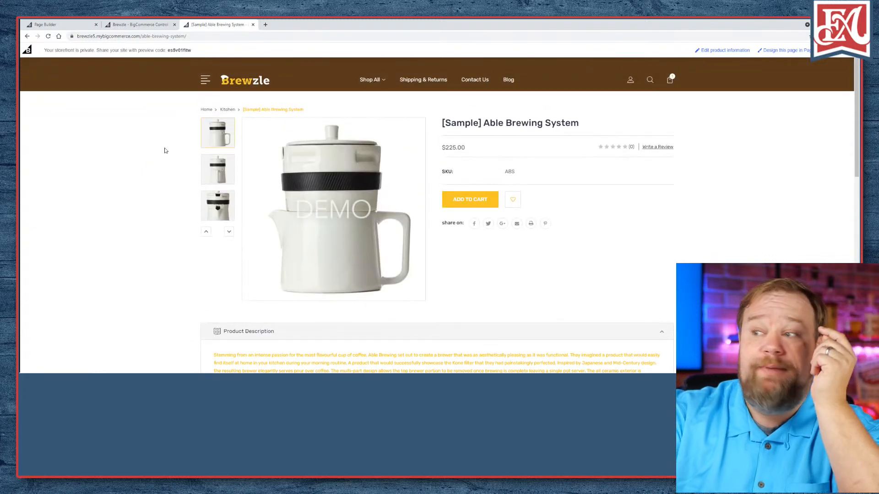
pyautogui.click(247, 82)
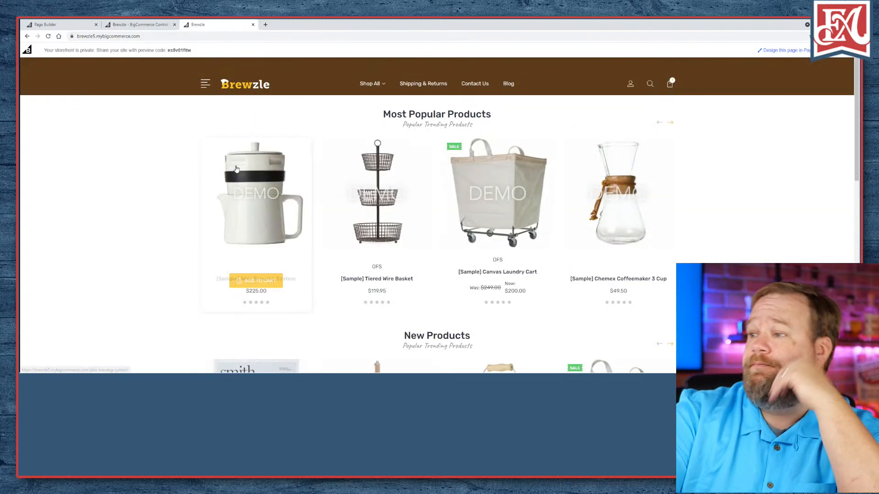
pyautogui.scroll(-7, 237, 168)
pyautogui.scroll(-3, 209, 160)
pyautogui.scroll(10, 198, 162)
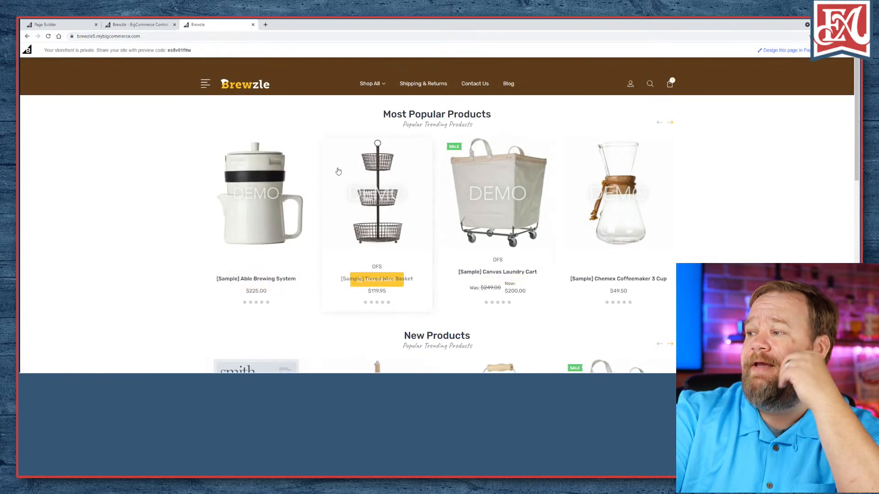
# - Open the Able Brewing System from the storefront homepage, add it to the cart, and close the cart confirmation
pyautogui.click(367, 156)
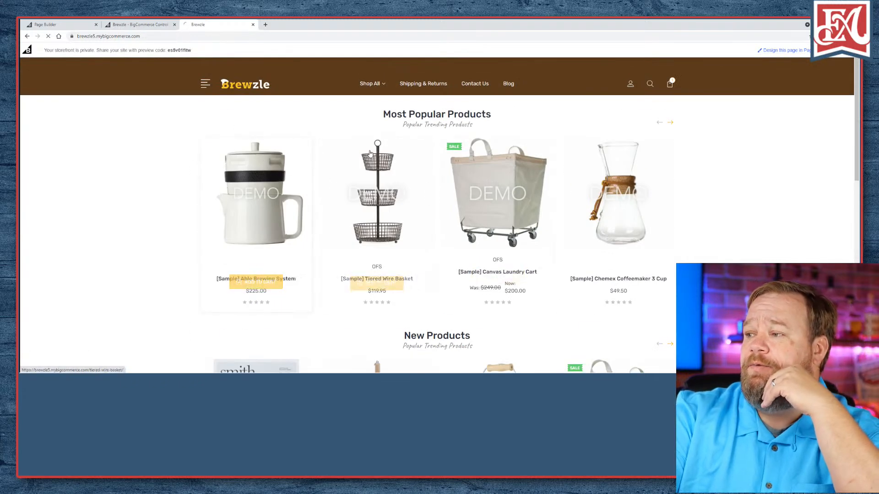
pyautogui.click(503, 203)
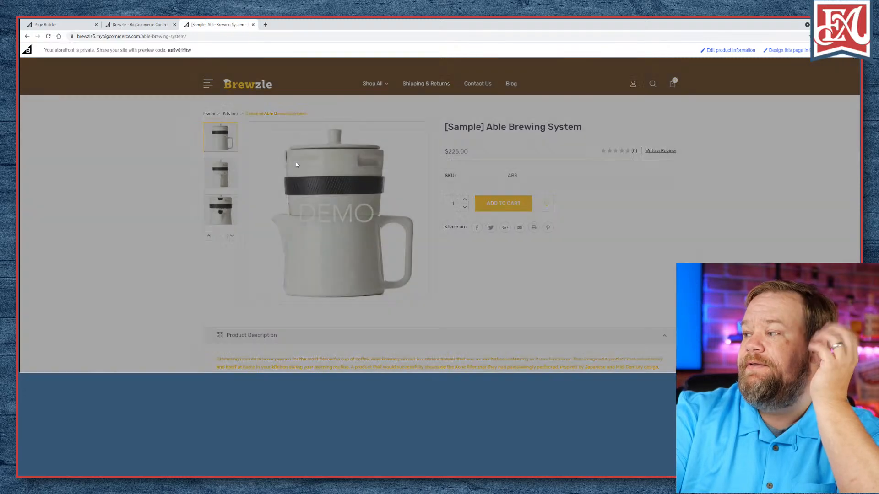
pyautogui.click(643, 120)
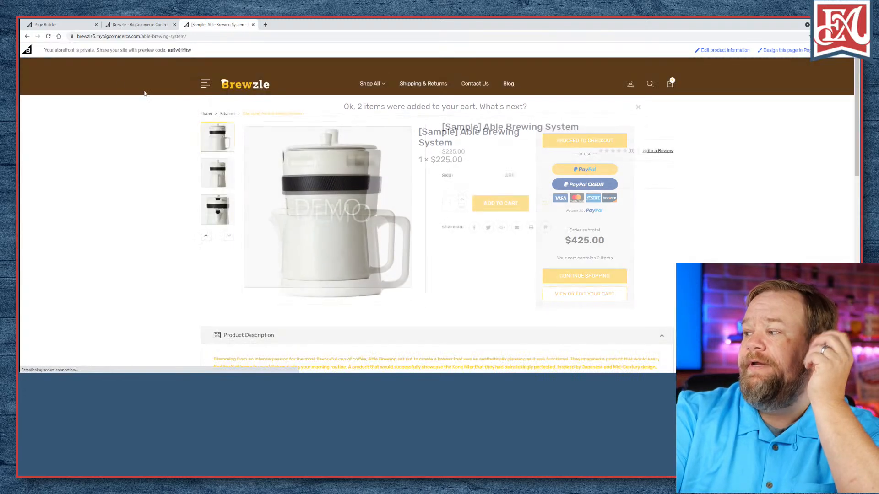
# - Recheck the Able Brewing System page for tertiary buttons, adding another one to the cart and dismissing the confirmation
pyautogui.click(85, 25)
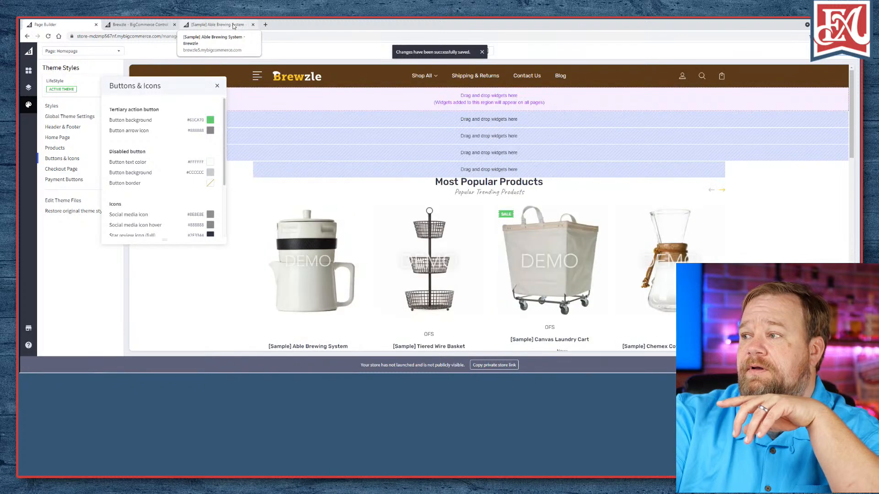
pyautogui.click(234, 25)
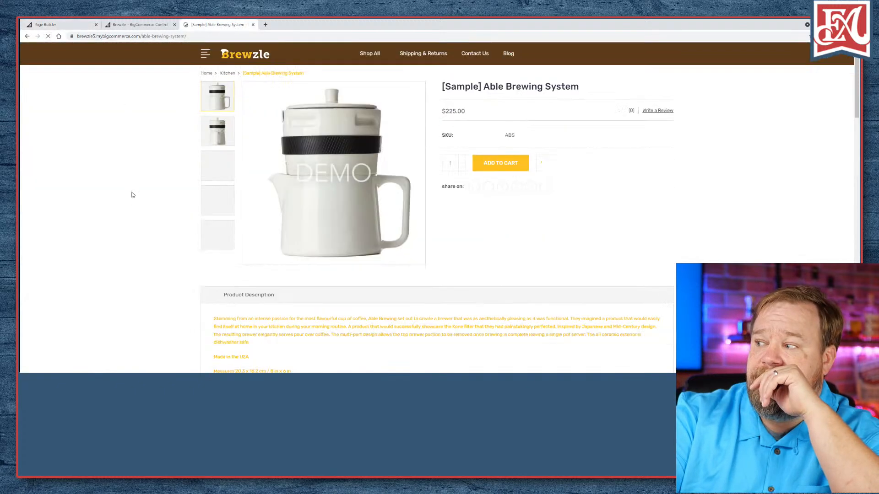
pyautogui.scroll(-5, 132, 195)
pyautogui.scroll(-3, 137, 194)
pyautogui.scroll(10, 139, 194)
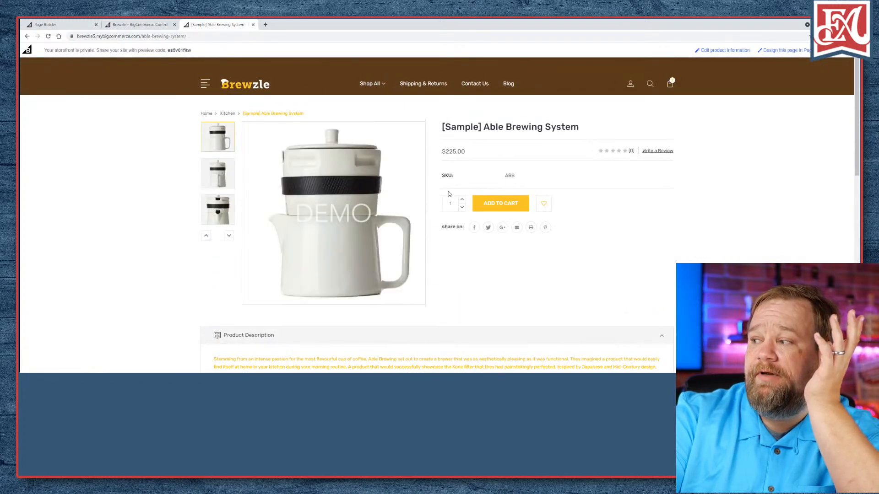
pyautogui.click(513, 204)
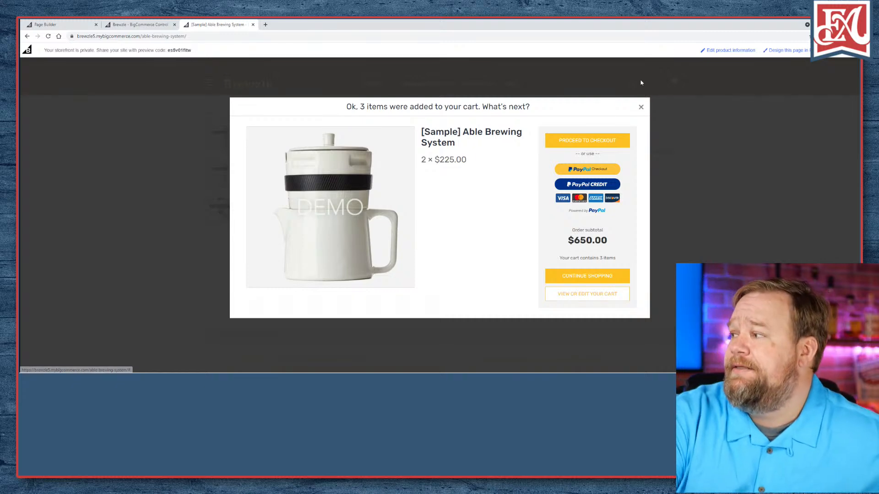
pyautogui.click(640, 107)
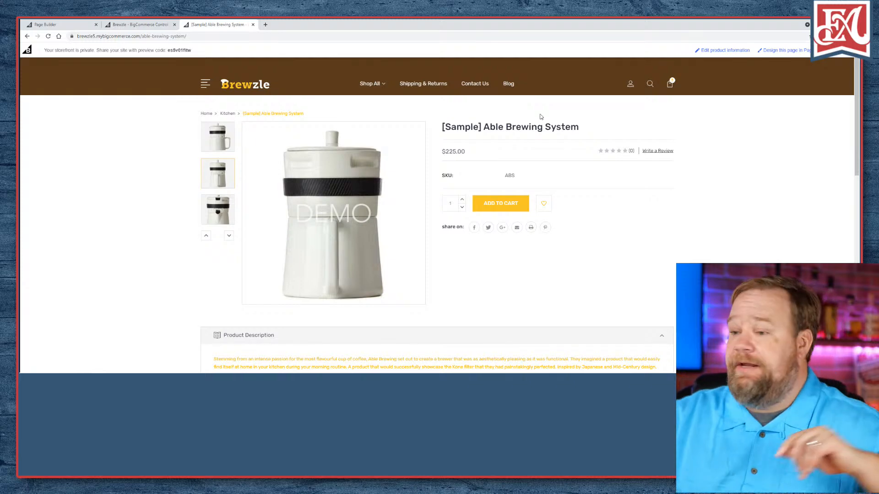
# - Return to Page Builder and set the tertiary action button's background to white, #FFFFFF
pyautogui.click(129, 28)
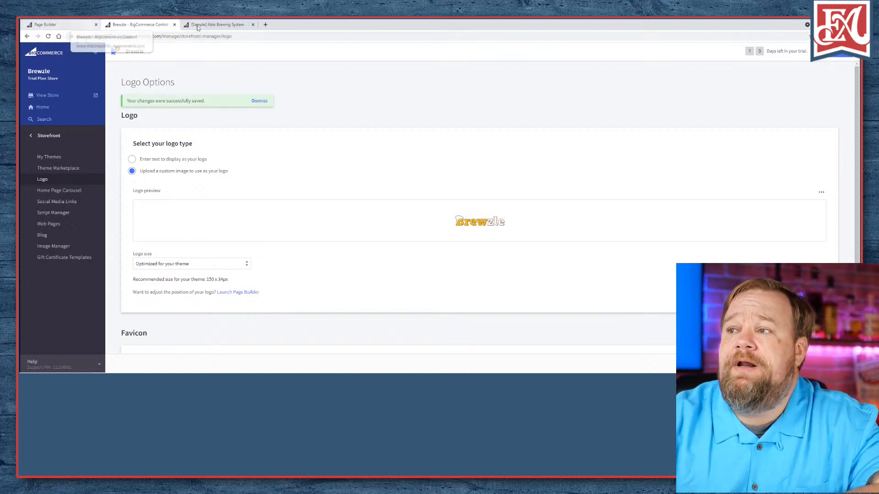
pyautogui.click(64, 24)
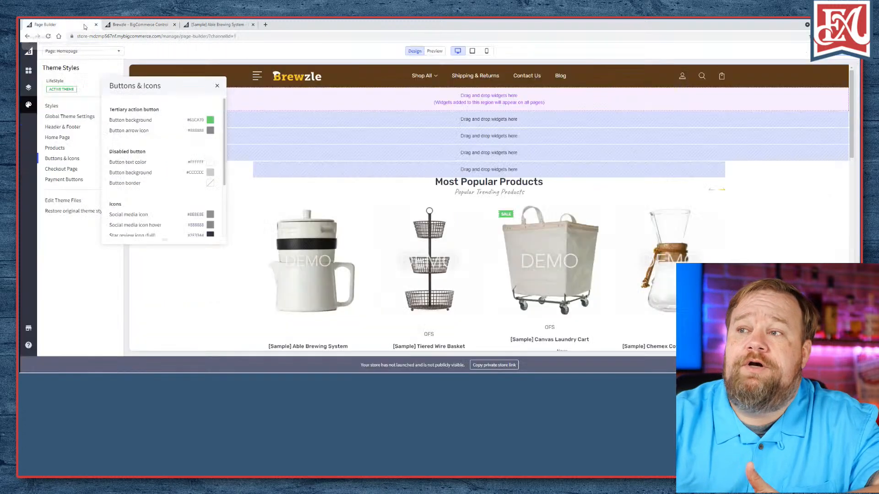
pyautogui.click(210, 120)
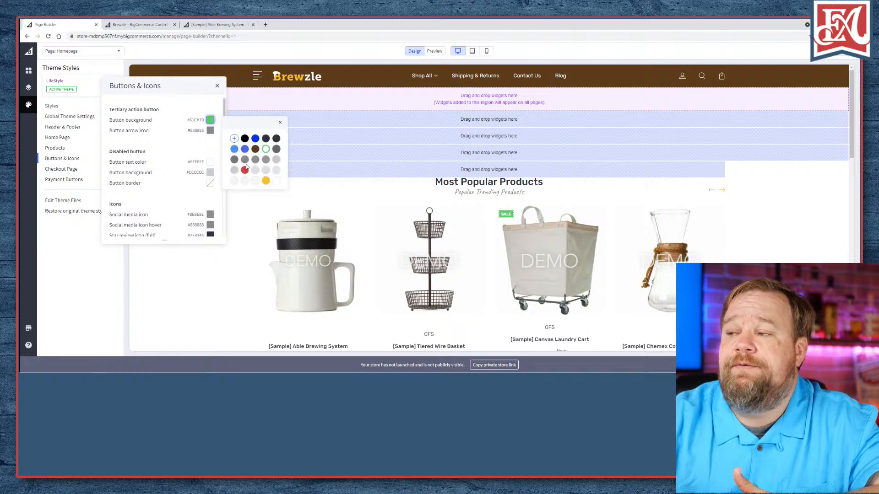
pyautogui.click(276, 182)
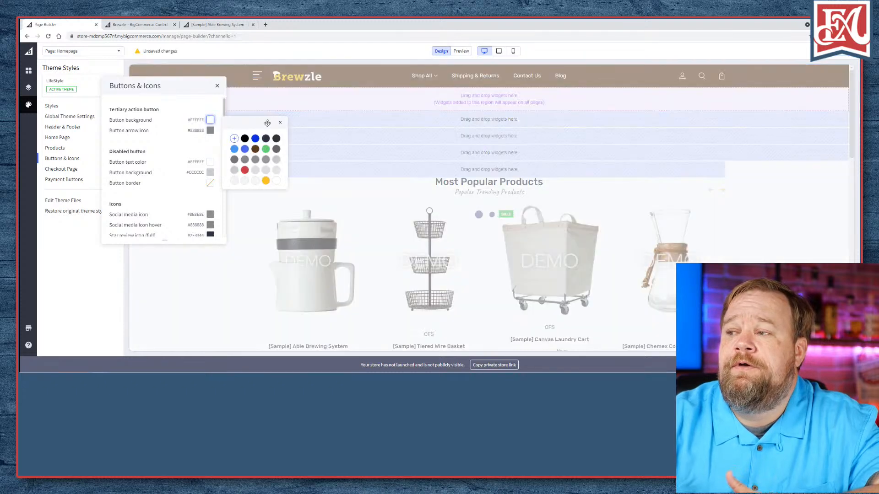
pyautogui.click(281, 122)
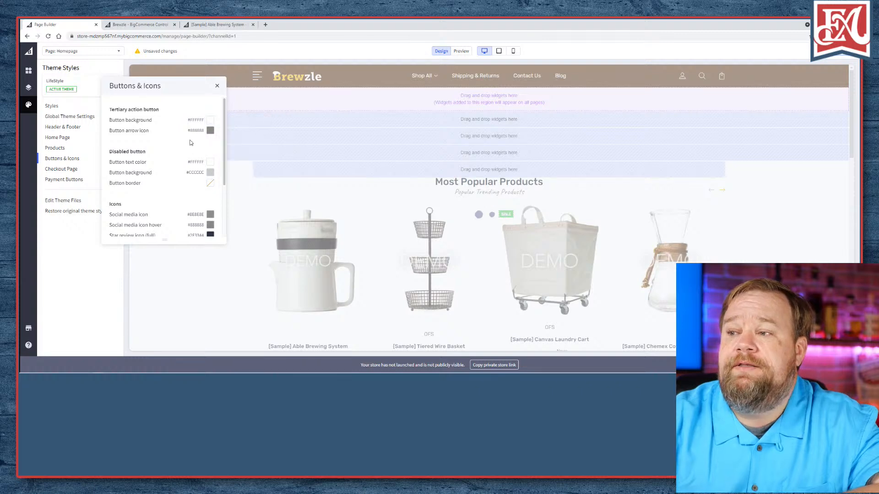
# - Review the Disabled button, Icons, and Checkboxes and radio buttons color settings in Buttons & Icons
pyautogui.scroll(-2, 173, 141)
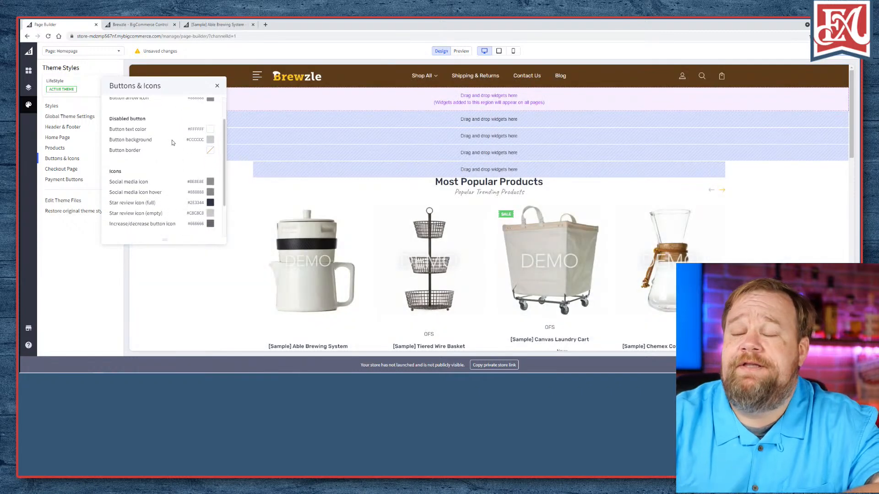
pyautogui.scroll(-2, 170, 141)
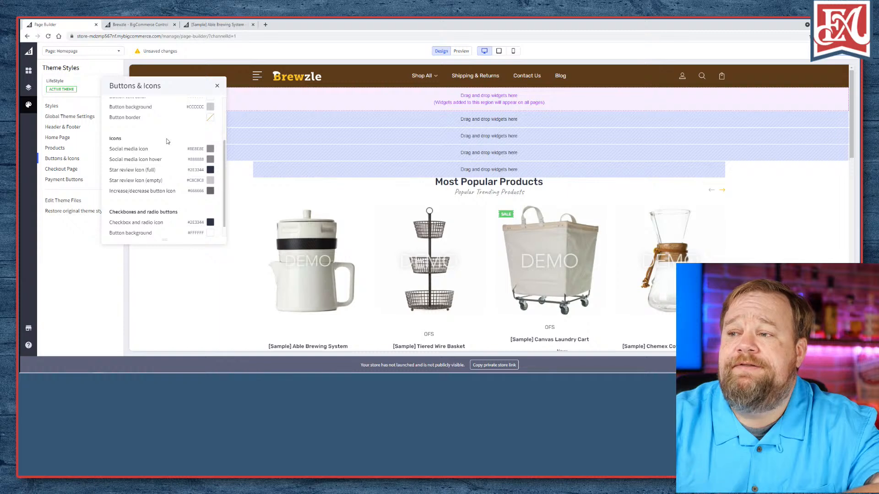
pyautogui.scroll(-1, 167, 142)
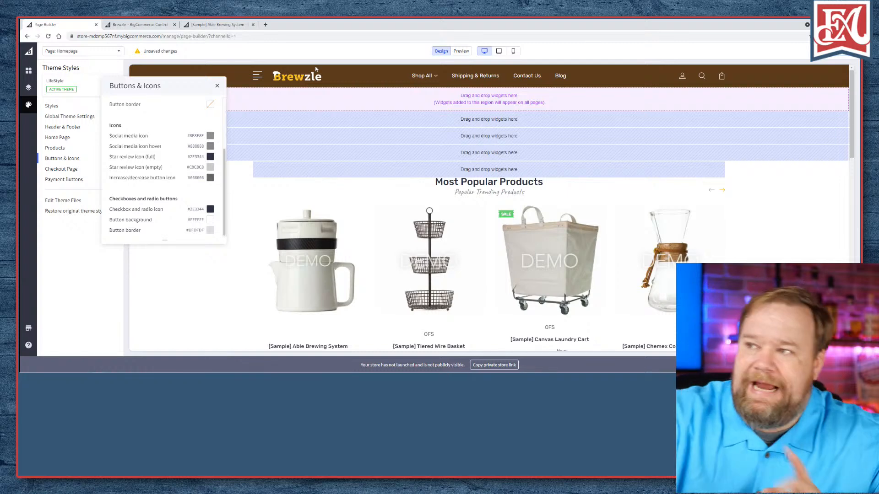
# - Examine the storefront homepage, and inspect the Able Brewing System page from its product images down to its description
pyautogui.click(223, 25)
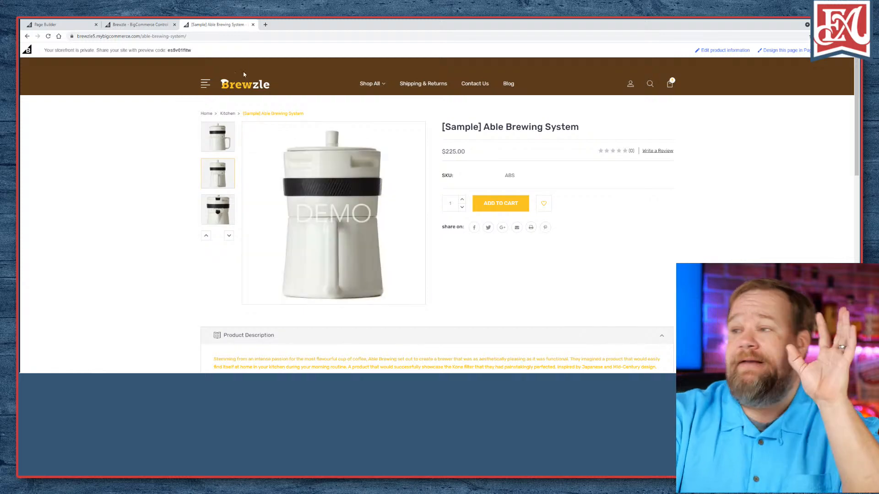
pyautogui.click(247, 85)
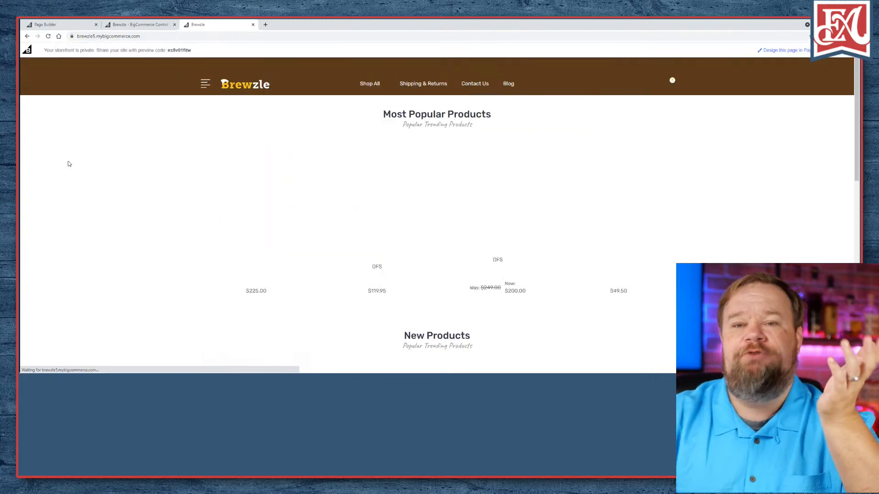
pyautogui.moveTo(254, 185)
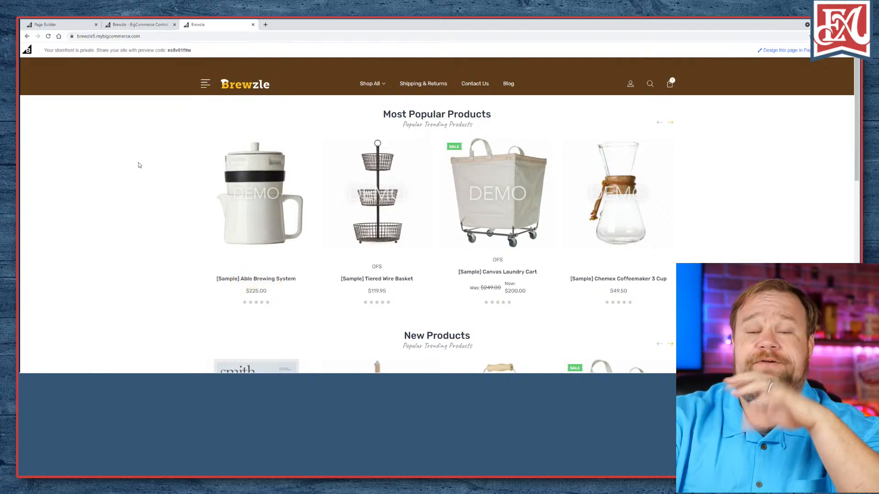
pyautogui.click(255, 173)
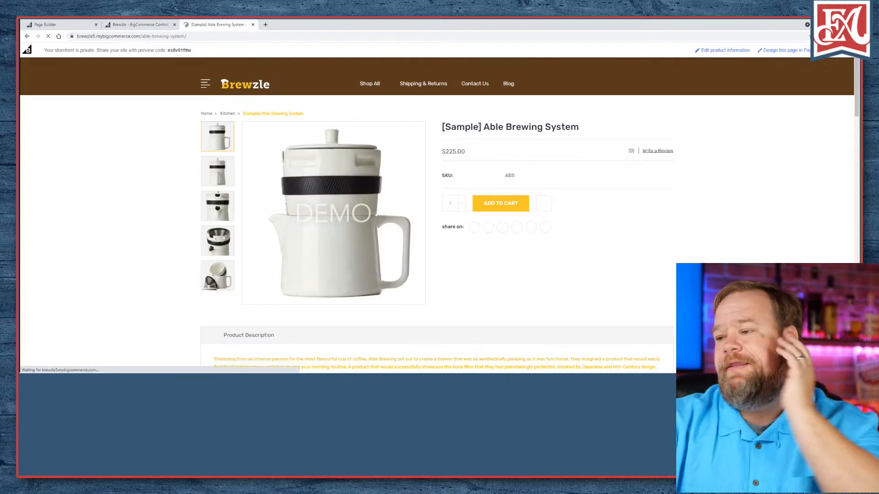
pyautogui.scroll(-4, 153, 279)
pyautogui.scroll(4, 153, 280)
pyautogui.scroll(-4, 176, 249)
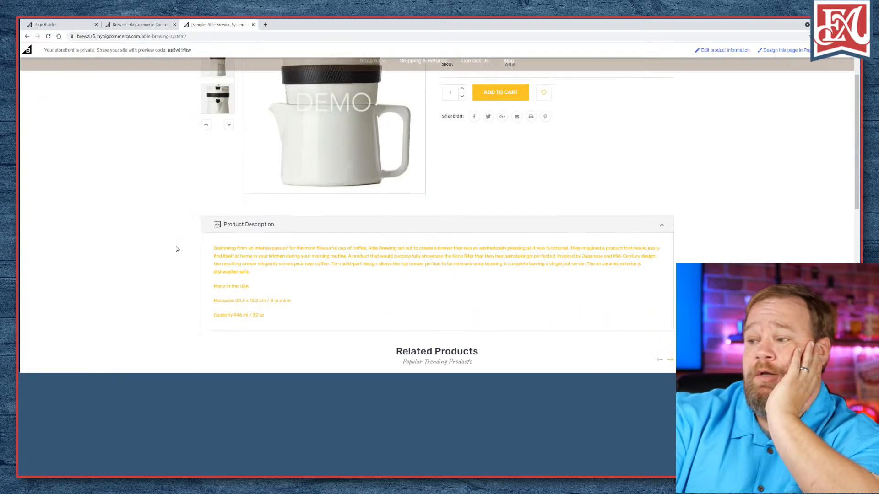
pyautogui.scroll(4, 178, 249)
pyautogui.scroll(-4, 179, 249)
pyautogui.moveTo(232, 188); pyautogui.dragTo(195, 154)
pyautogui.click(316, 220)
pyautogui.scroll(4, 318, 223)
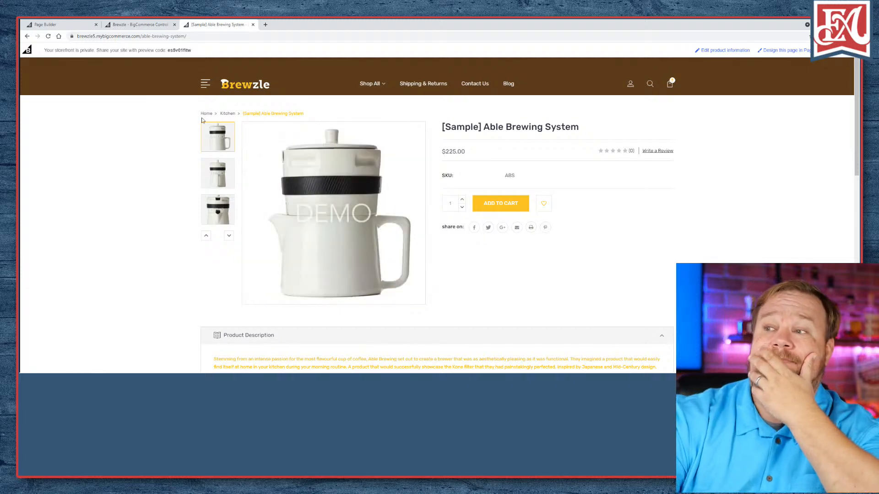
# - Examine the share icons and product details on the Able Brewing System page, and switch to the store's control panel
pyautogui.moveTo(440, 223); pyautogui.dragTo(598, 229)
pyautogui.click(436, 226)
pyautogui.click(587, 231)
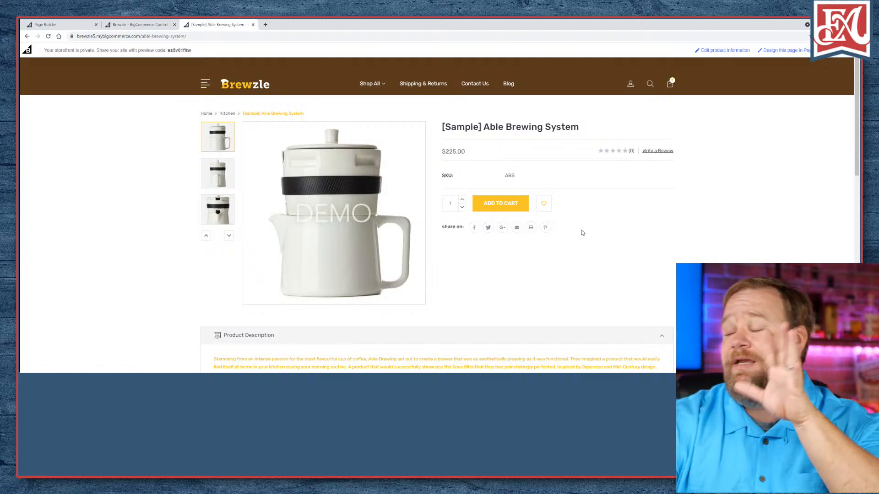
pyautogui.moveTo(433, 227); pyautogui.dragTo(587, 220)
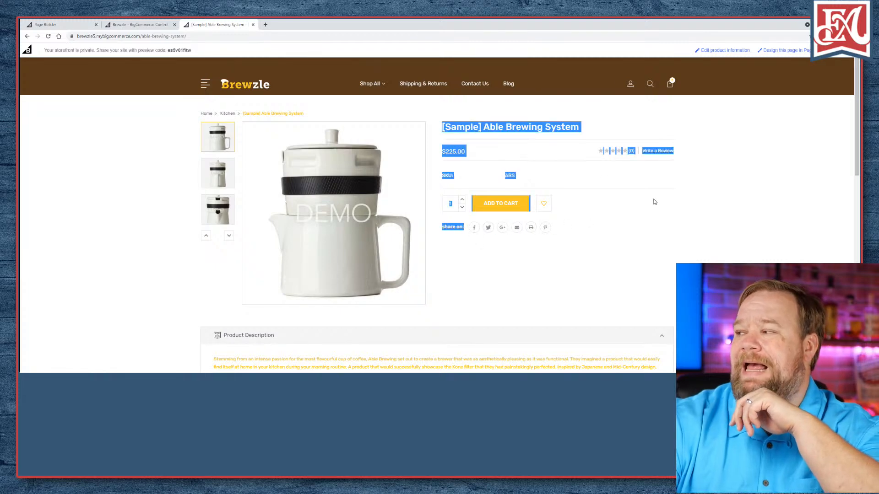
pyautogui.click(628, 249)
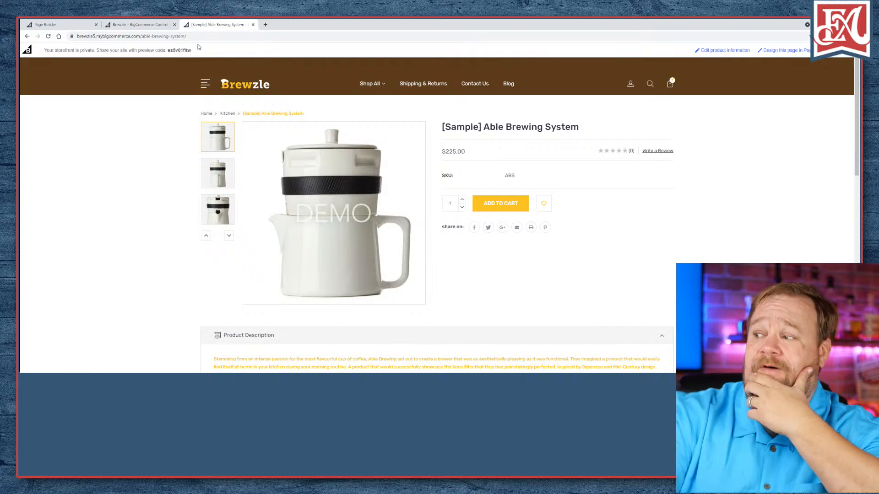
pyautogui.moveTo(570, 243); pyautogui.dragTo(465, 240)
pyautogui.click(468, 242)
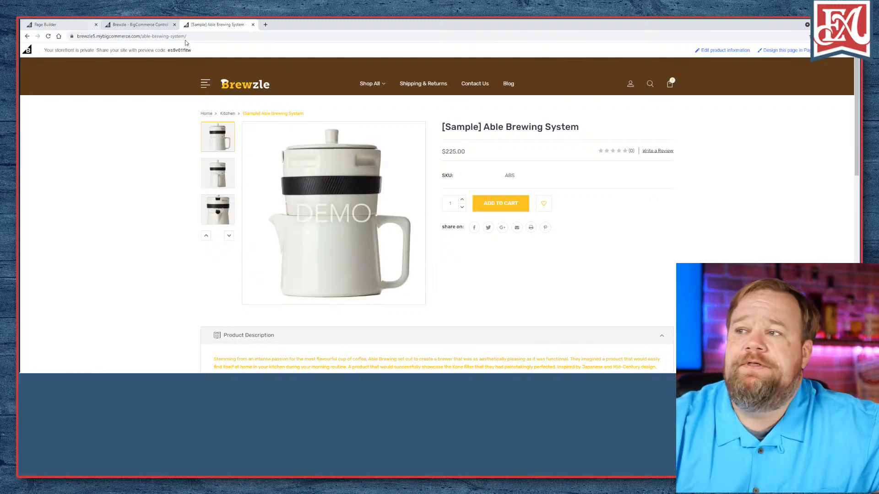
pyautogui.click(118, 22)
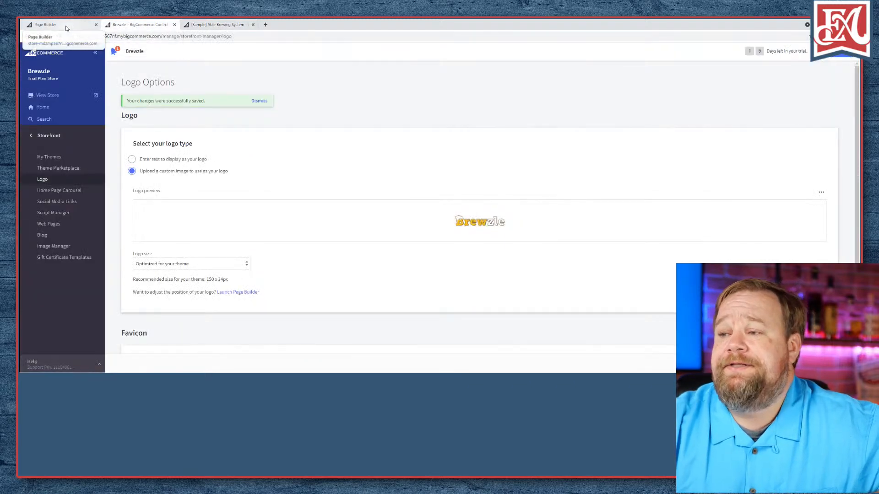
# - Compare the icon color settings with the Able Brewing System page, and examine the storefront homepage's product and blog sections
pyautogui.click(45, 25)
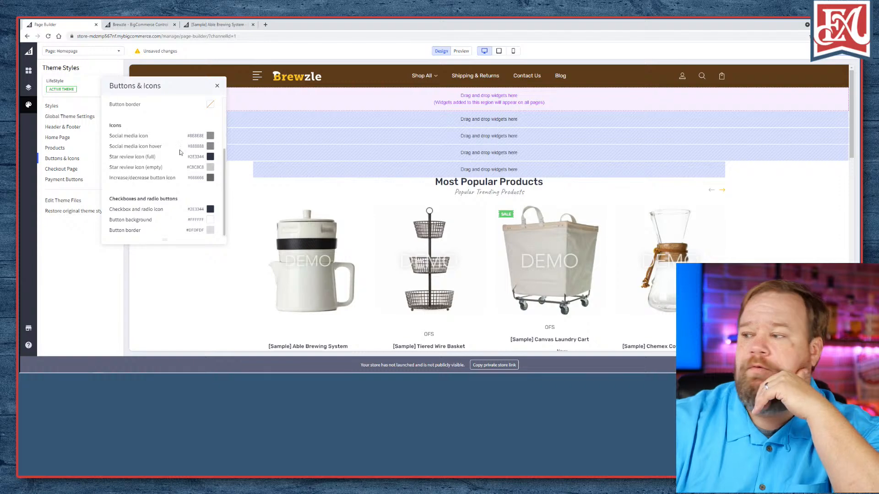
pyautogui.click(218, 25)
pyautogui.scroll(-2, 302, 195)
pyautogui.scroll(1, 302, 196)
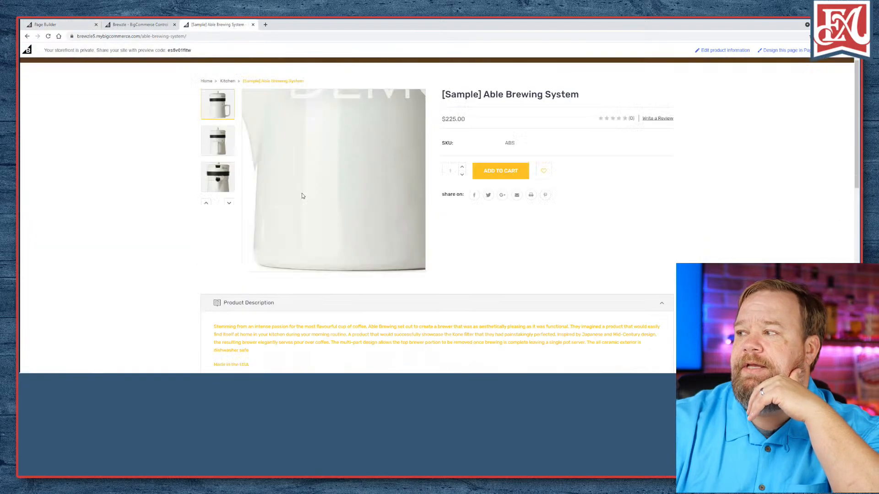
pyautogui.scroll(1, 302, 196)
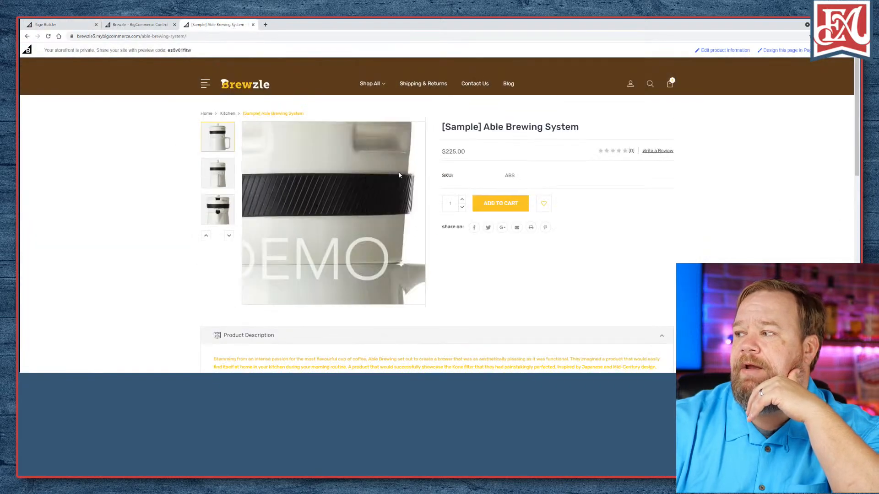
pyautogui.click(239, 88)
pyautogui.scroll(-6, 140, 170)
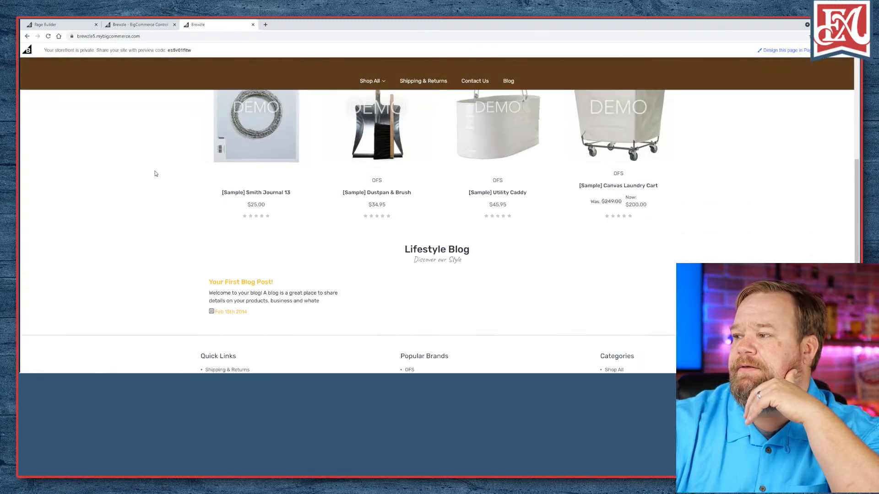
pyautogui.scroll(5, 155, 173)
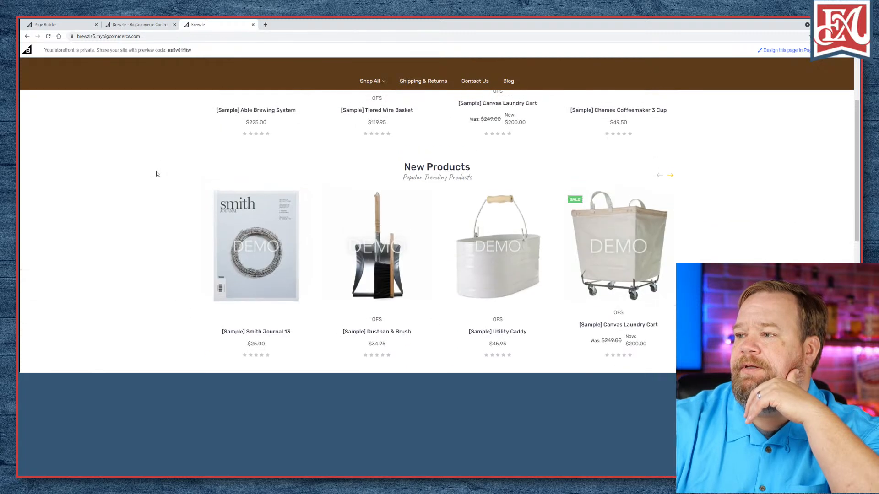
# - Open the Able Brewing System product from the homepage and inspect its Write a Review form
pyautogui.click(256, 196)
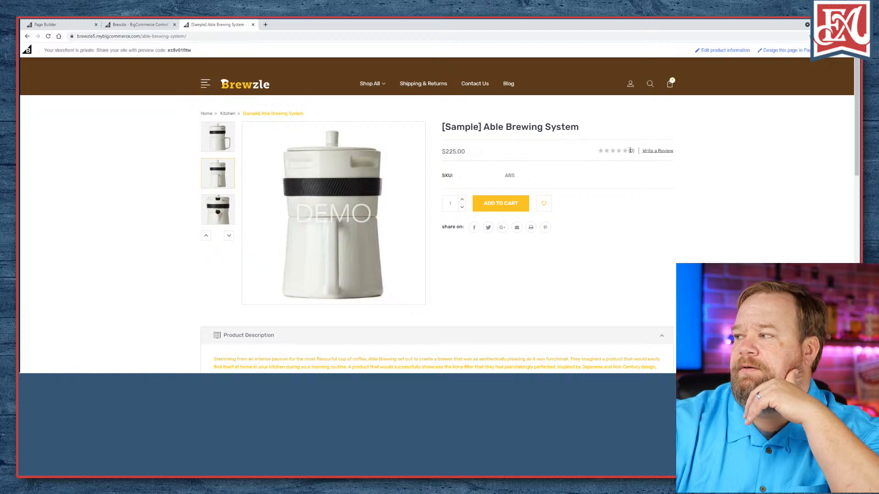
pyautogui.click(649, 151)
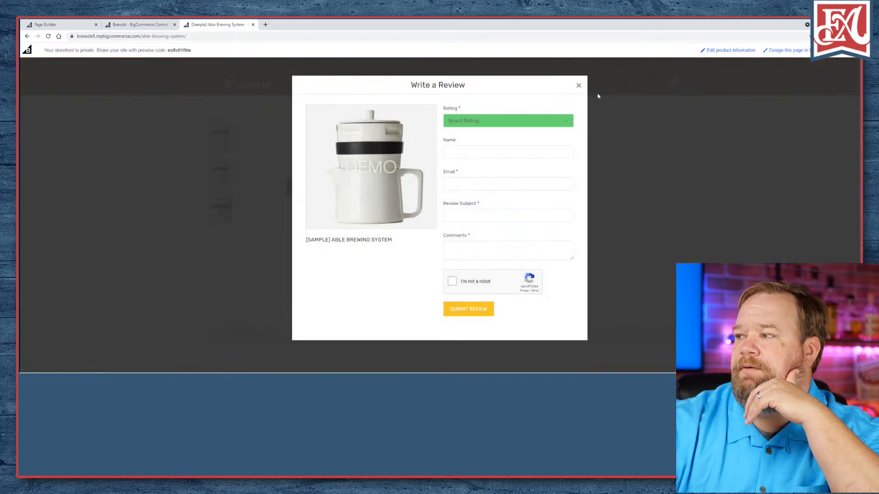
pyautogui.click(578, 86)
# - Compare the increase/decrease button icon setting in Page Builder with the quantity arrows on the Able Brewing System page
pyautogui.click(138, 24)
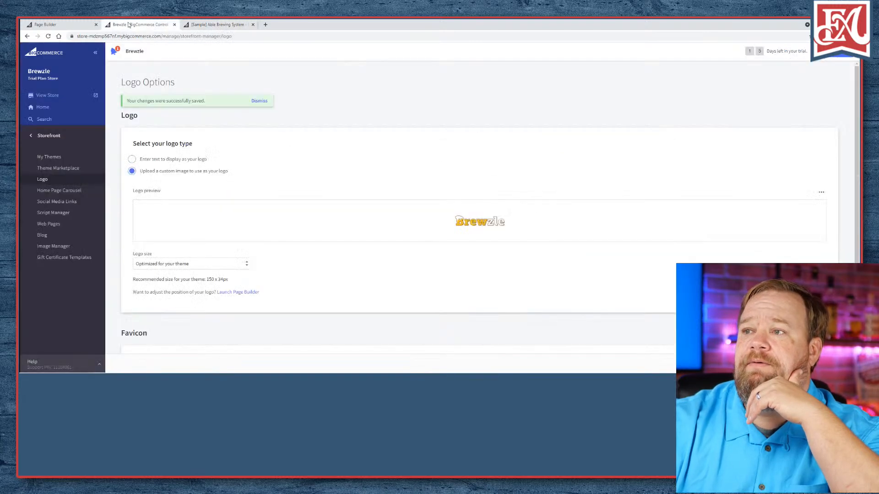
pyautogui.click(76, 25)
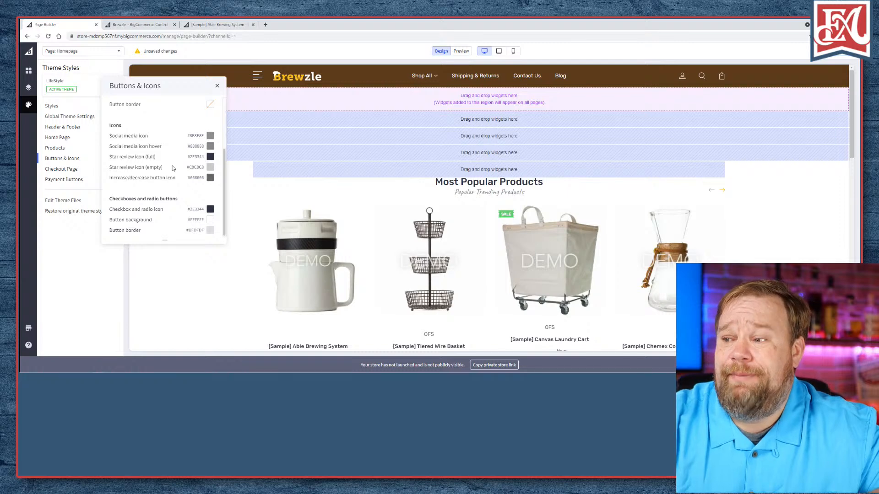
pyautogui.click(217, 24)
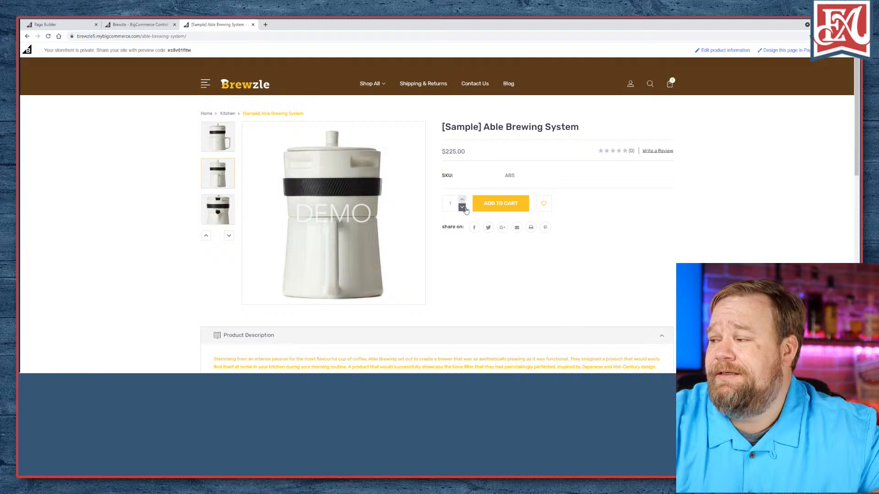
pyautogui.click(156, 27)
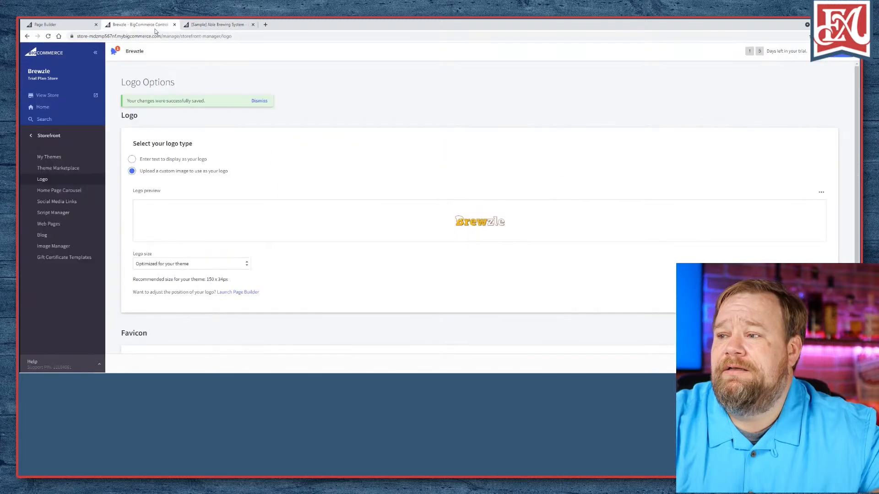
pyautogui.click(87, 25)
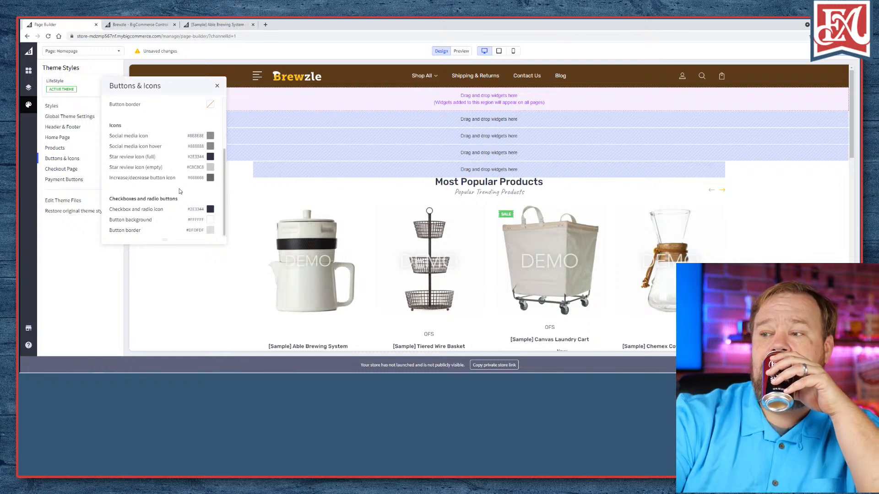
# - Review the header, logo, and discount banner options in the Checkout Page theme settings
pyautogui.click(218, 86)
pyautogui.click(75, 169)
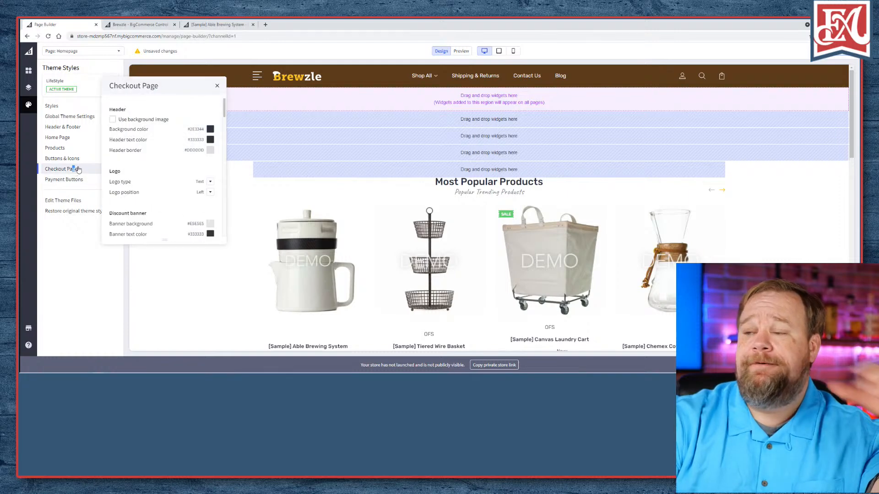
pyautogui.scroll(-5, 149, 172)
pyautogui.scroll(5, 148, 172)
pyautogui.click(217, 86)
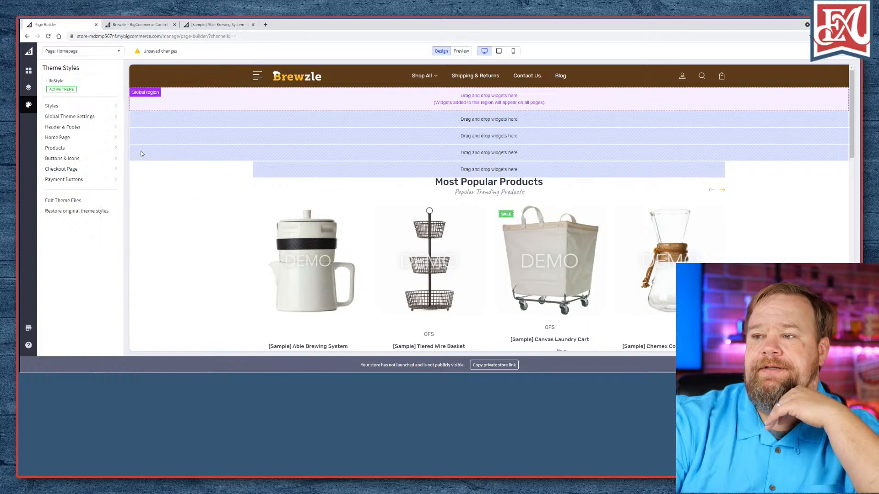
# - Set the payment buttons' color to Blue in the theme styles
pyautogui.click(94, 181)
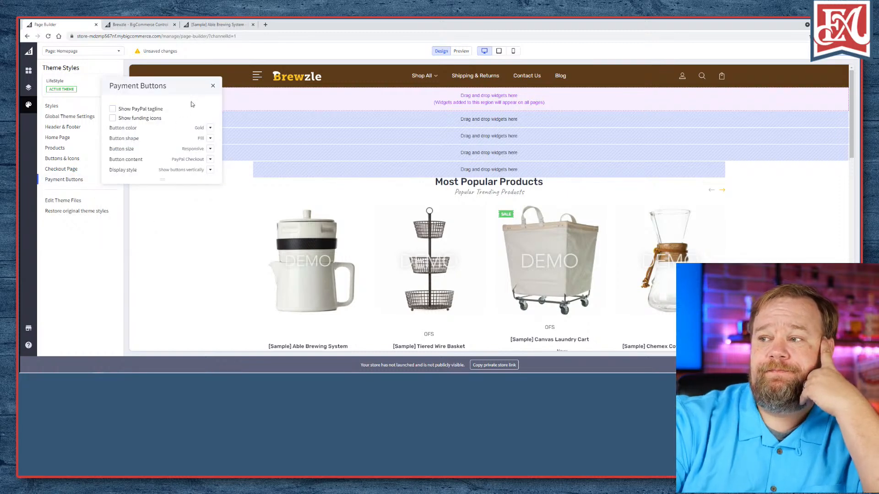
pyautogui.click(210, 129)
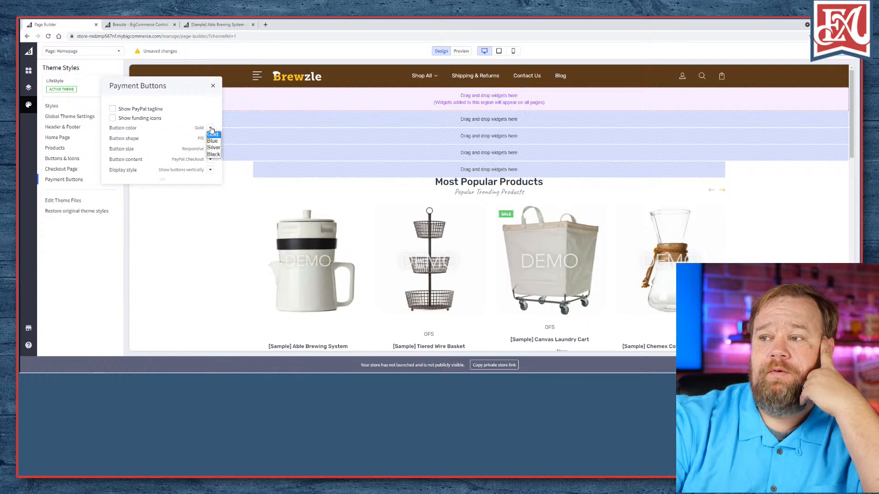
pyautogui.click(211, 130)
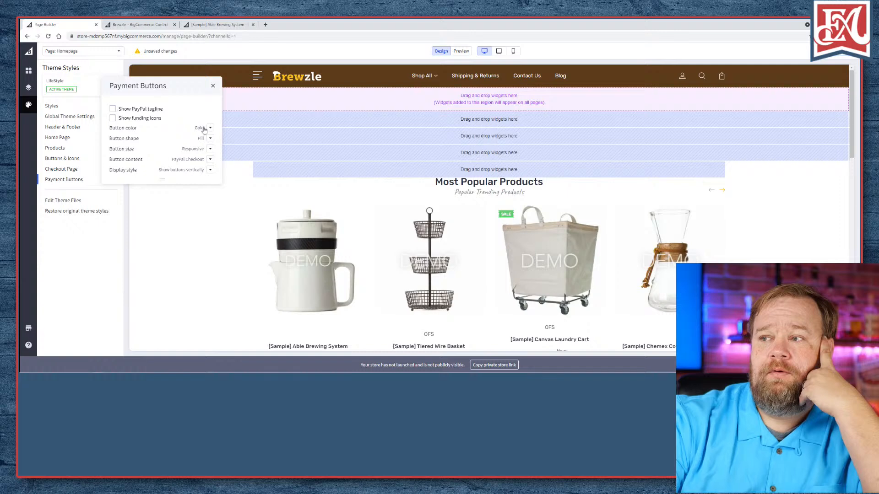
pyautogui.click(210, 128)
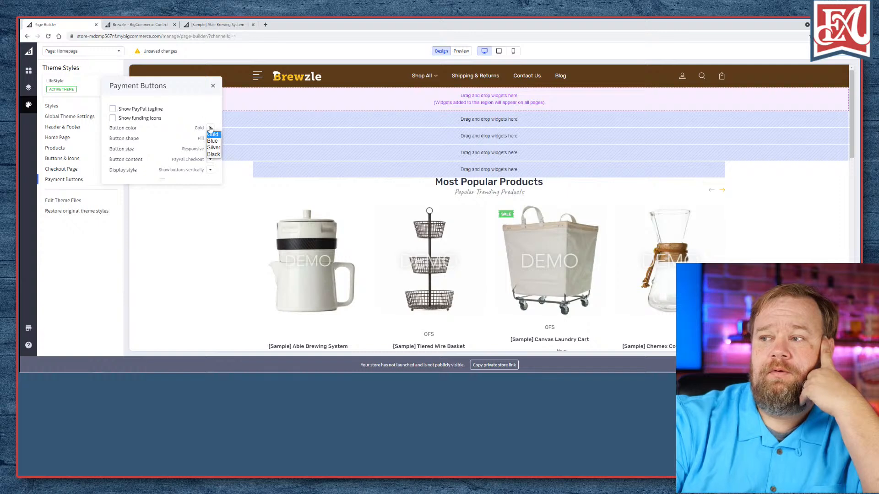
pyautogui.click(213, 141)
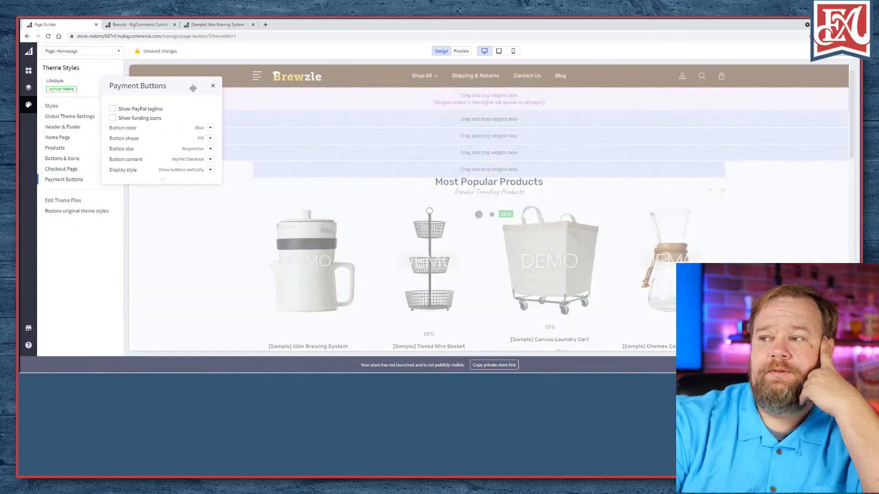
pyautogui.click(213, 86)
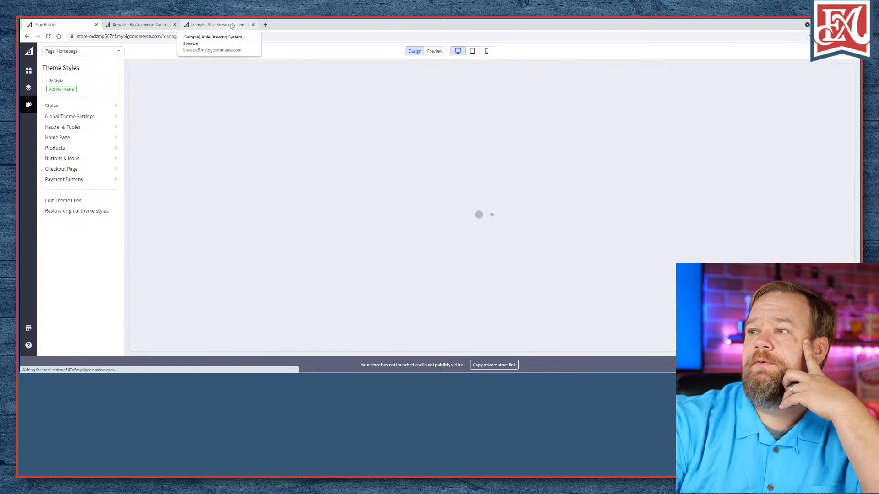
# - Add the Able Brewing System to the storefront cart, examine the PayPal buttons in the cart popup, and dismiss it
pyautogui.click(243, 25)
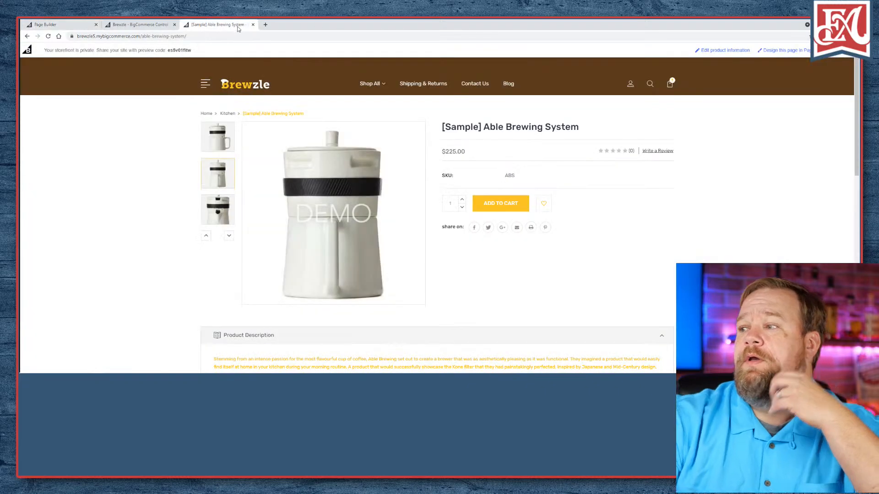
pyautogui.click(525, 213)
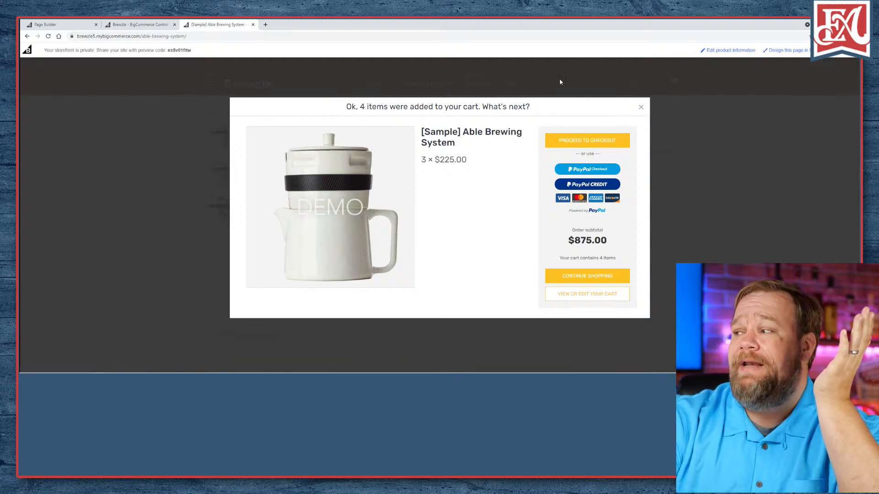
pyautogui.click(642, 108)
# - Return to Page Builder and set the payment buttons' color to Gold
pyautogui.click(55, 24)
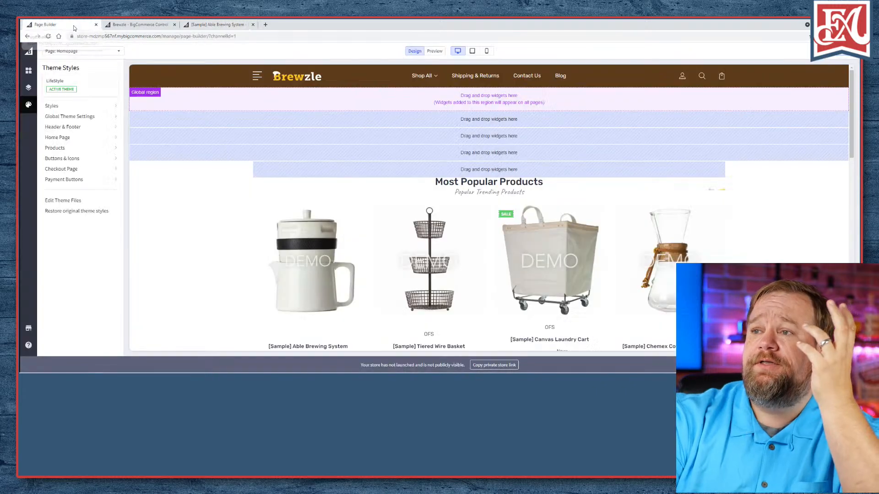
pyautogui.click(140, 24)
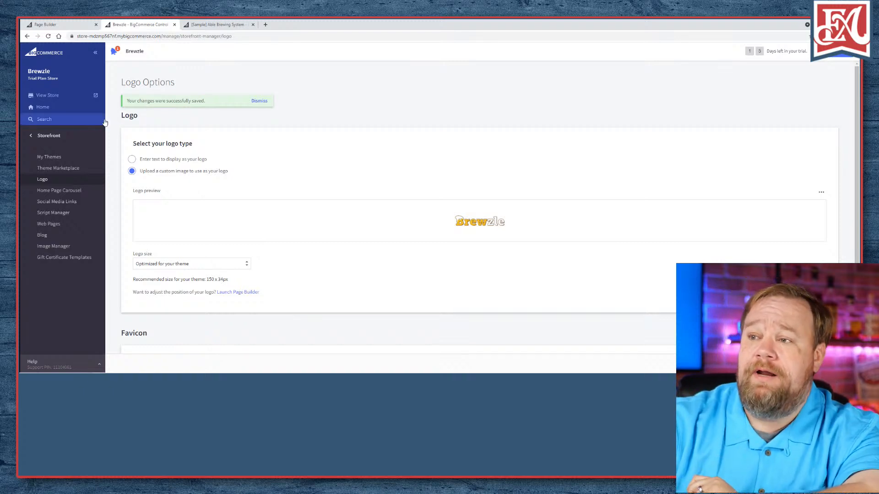
pyautogui.click(51, 24)
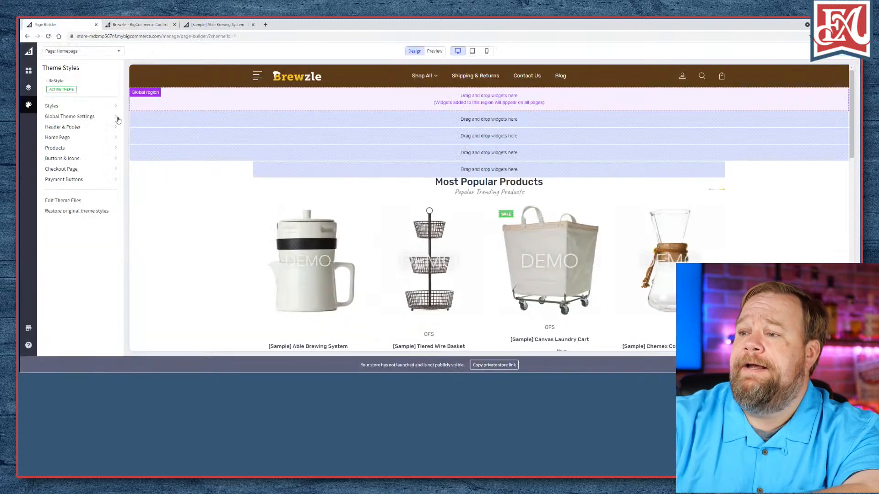
pyautogui.click(85, 180)
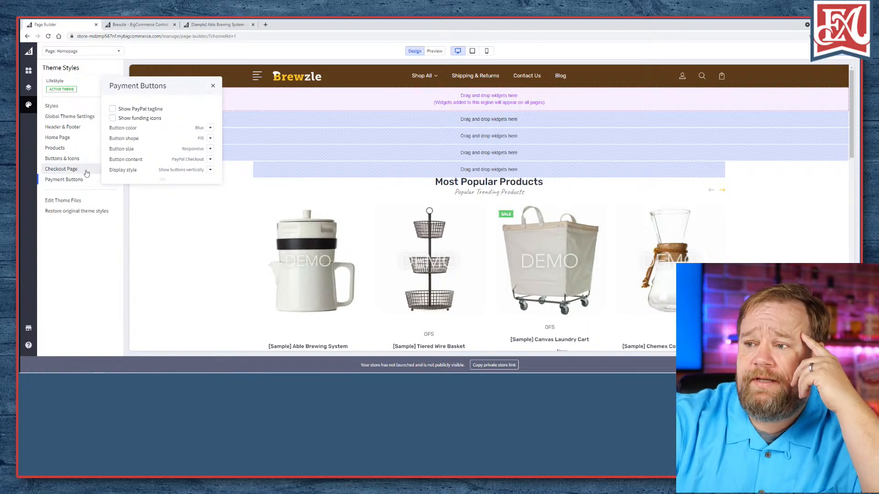
pyautogui.click(211, 128)
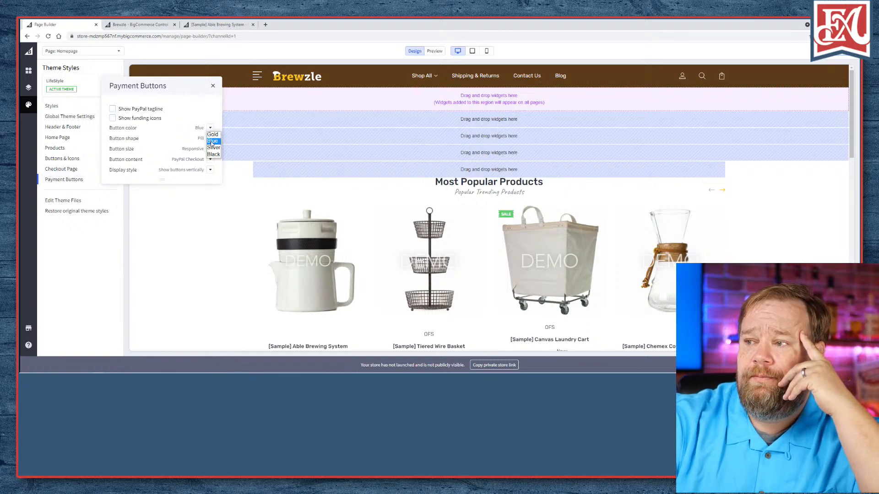
pyautogui.click(209, 136)
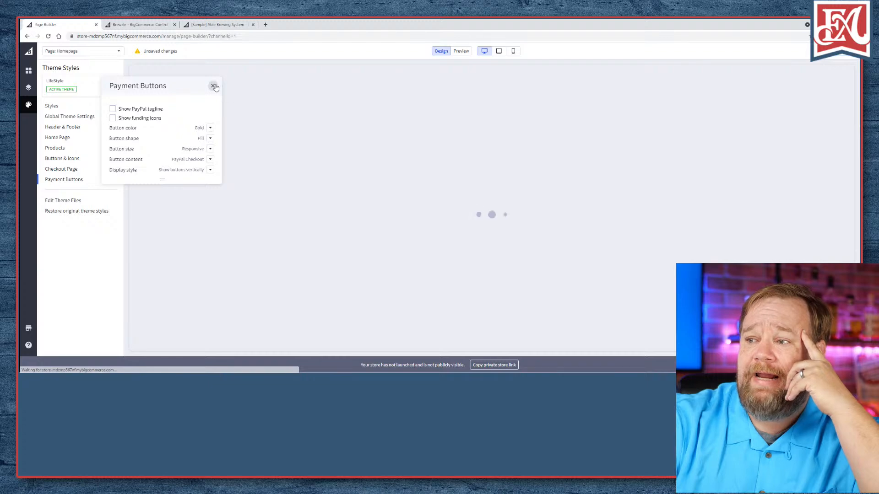
pyautogui.click(213, 86)
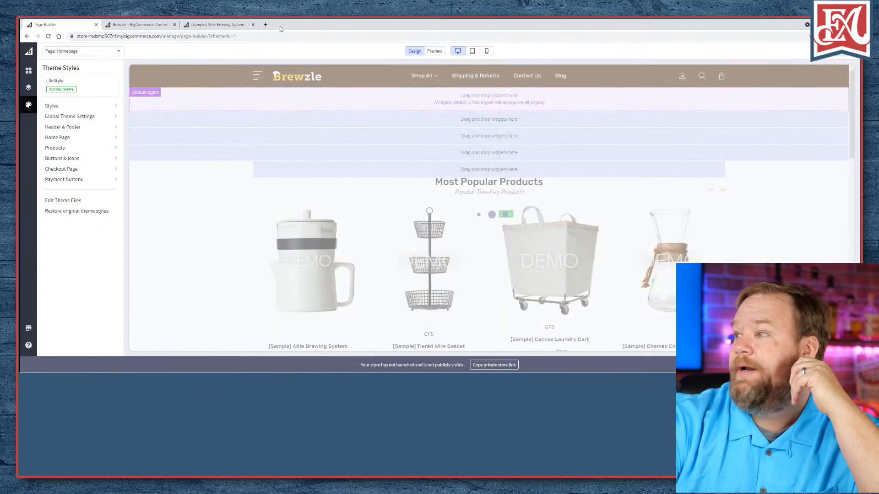
# - Examine the text colors of the breadcrumb and product description on the storefront's Able Brewing System page
pyautogui.click(213, 25)
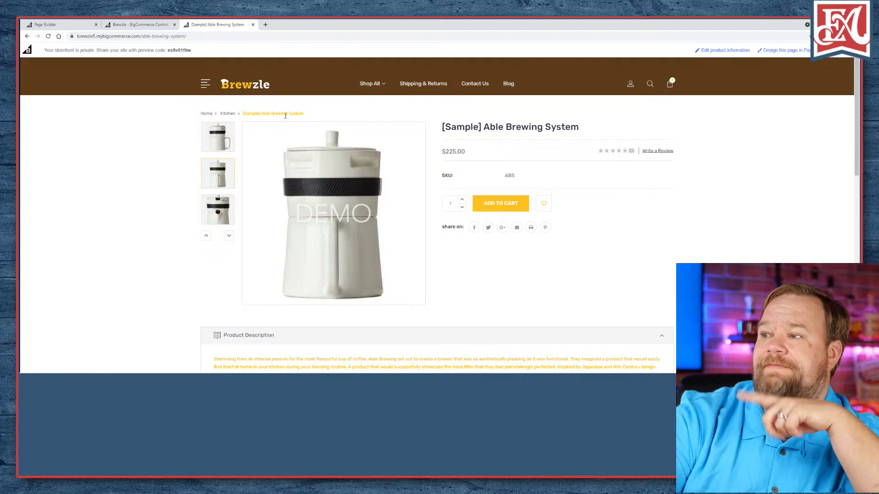
pyautogui.tripleClick(242, 113)
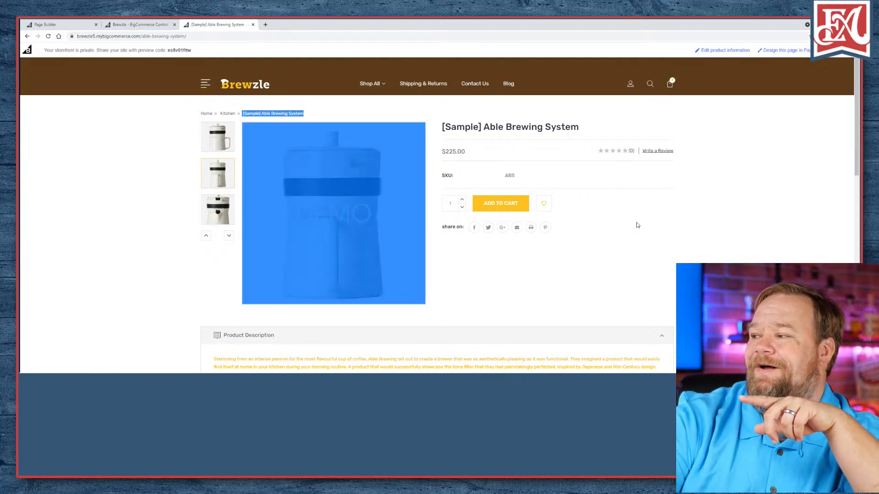
pyautogui.click(243, 113)
pyautogui.scroll(-5, 257, 185)
pyautogui.moveTo(268, 191); pyautogui.dragTo(204, 105)
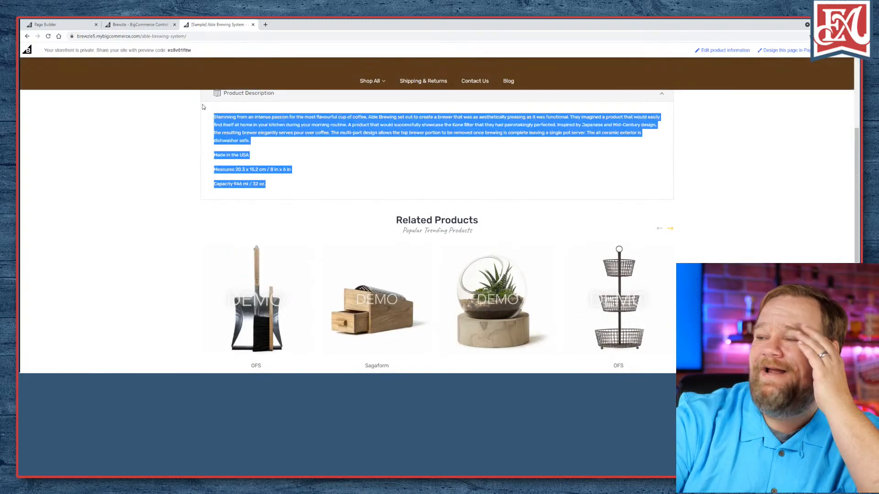
pyautogui.click(205, 107)
pyautogui.scroll(5, 297, 158)
pyautogui.scroll(1, 68, 136)
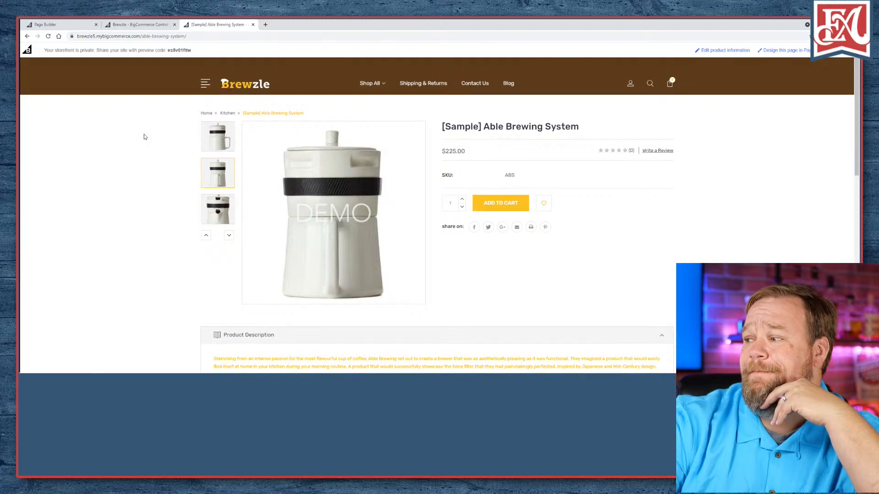
pyautogui.scroll(-5, 142, 133)
pyautogui.scroll(5, 143, 133)
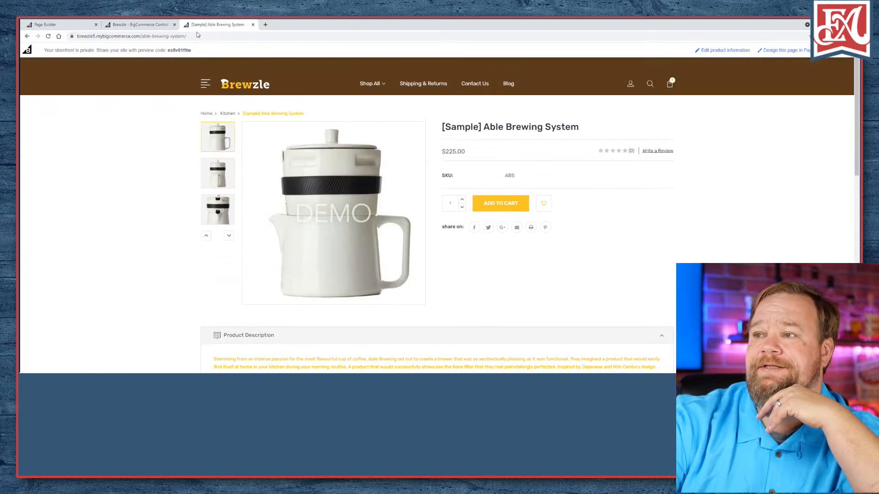
# - Review the Payment Buttons and Styles settings of the active LifeStyle theme in Page Builder
pyautogui.click(158, 26)
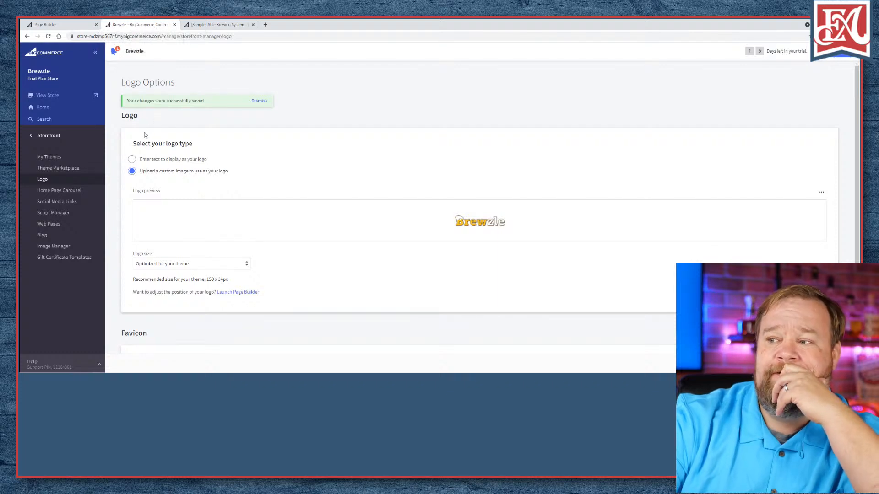
pyautogui.click(50, 26)
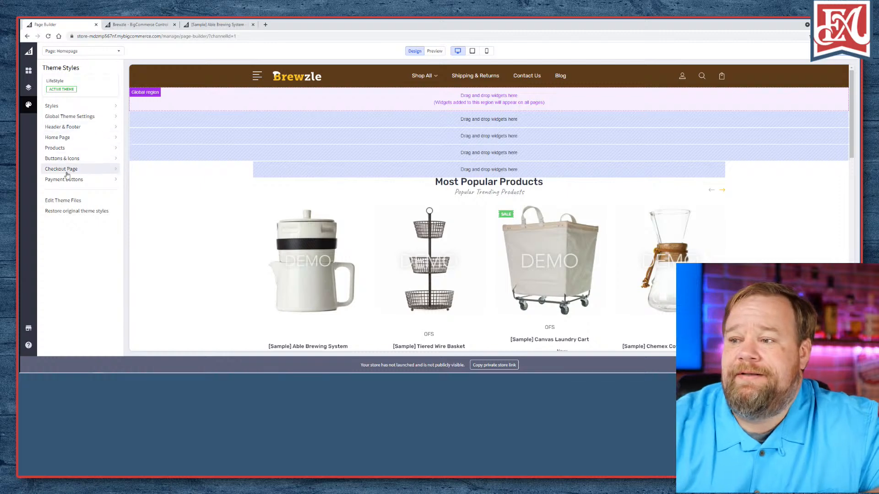
pyautogui.click(100, 181)
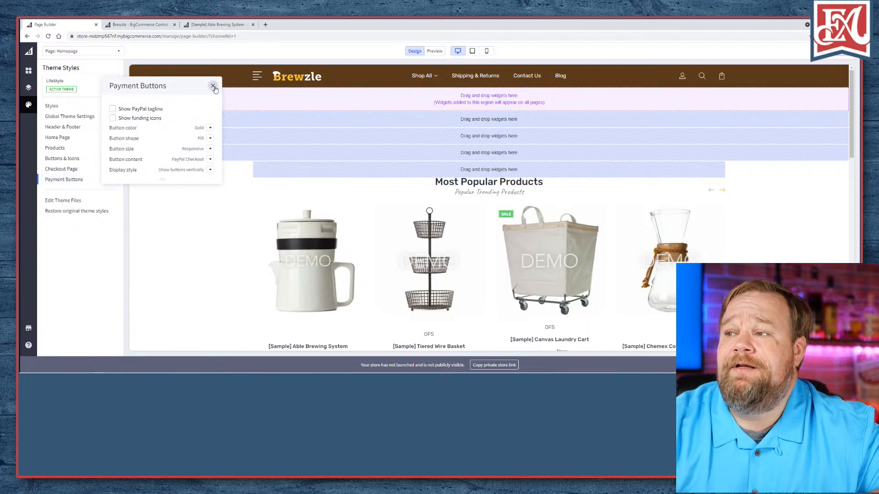
pyautogui.click(213, 87)
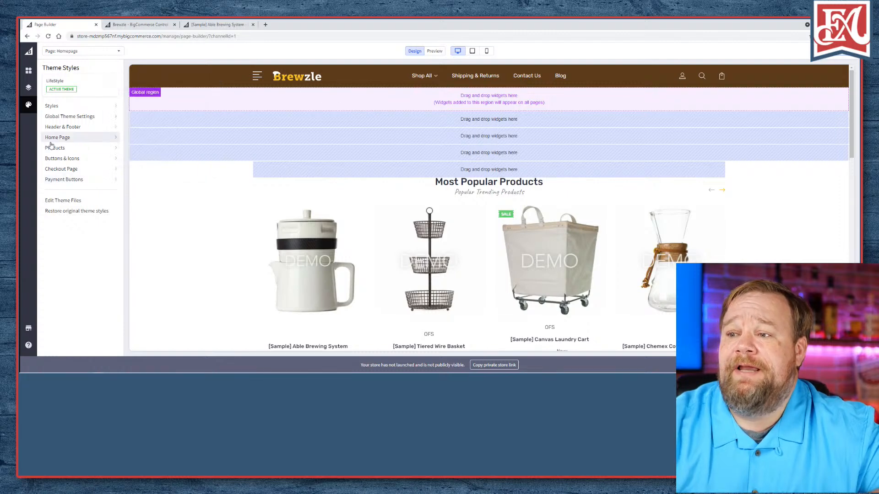
pyautogui.click(91, 109)
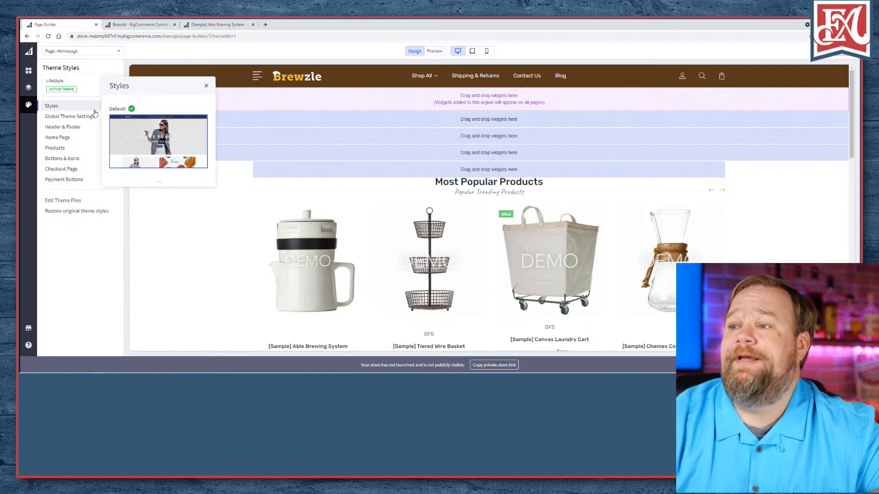
pyautogui.click(205, 87)
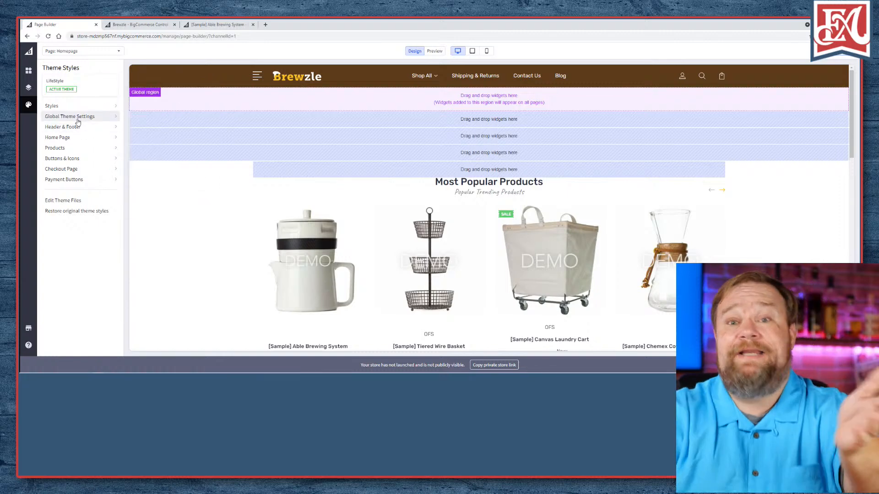
# - Set the theme's primary color to black (#000000) in the global theme settings and save the change
pyautogui.click(86, 117)
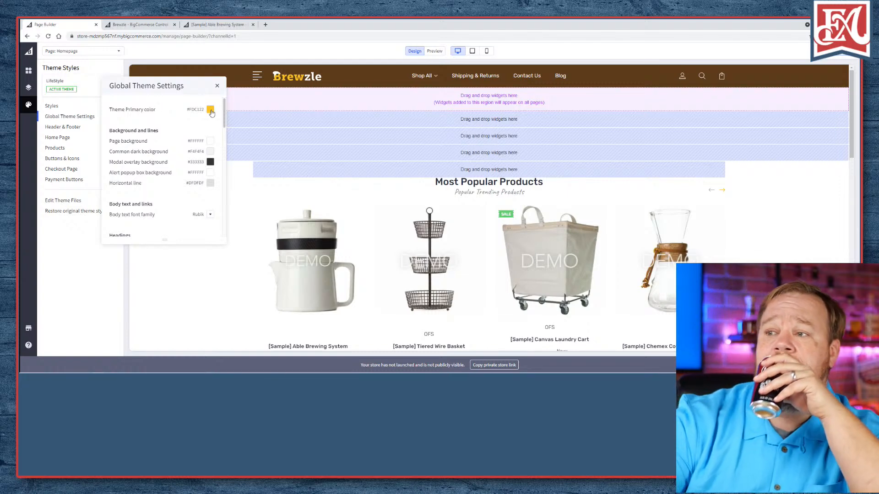
pyautogui.click(210, 110)
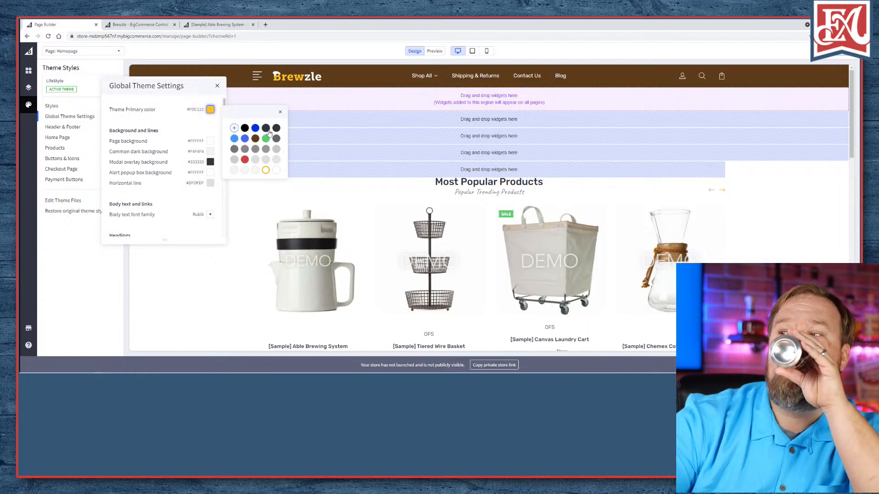
pyautogui.click(244, 130)
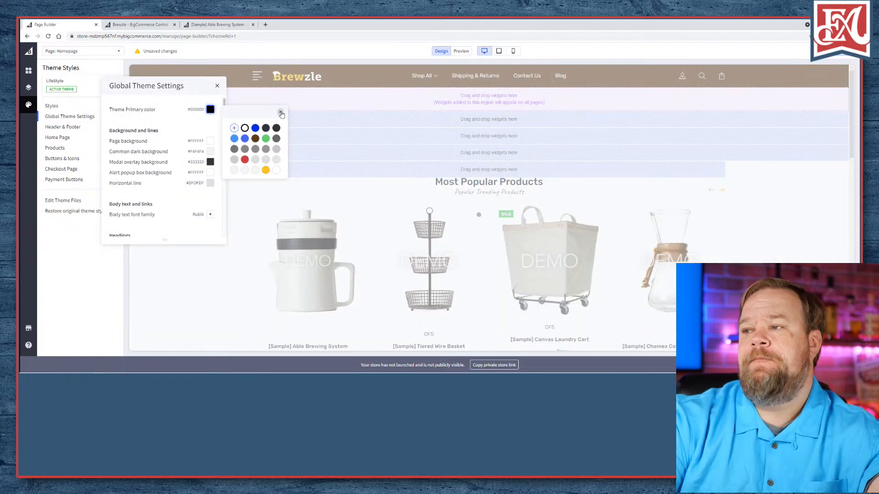
pyautogui.click(280, 112)
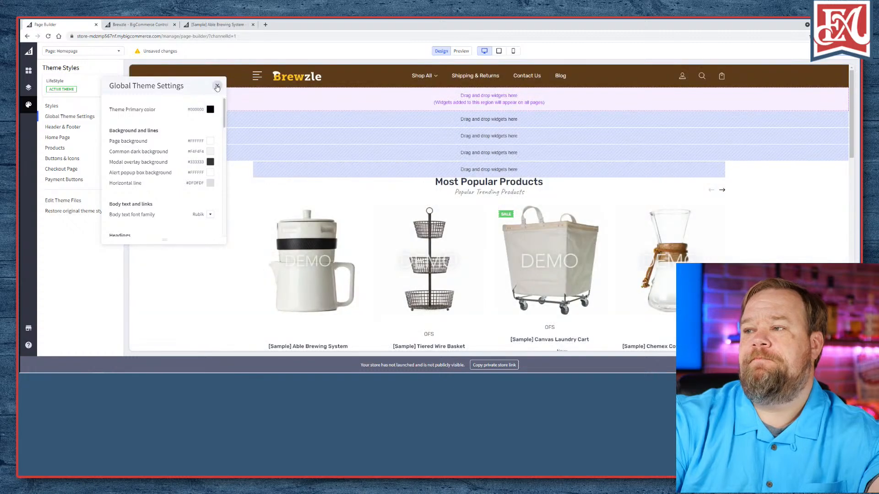
pyautogui.click(217, 86)
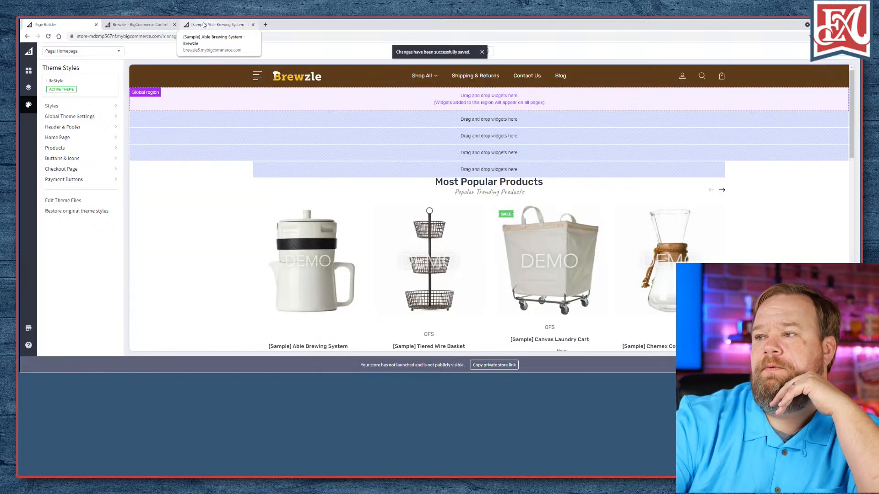
# - Check the Able Brewing System product page on the storefront, examining its breadcrumb, images, cart button and description text with the new primary color
pyautogui.click(204, 25)
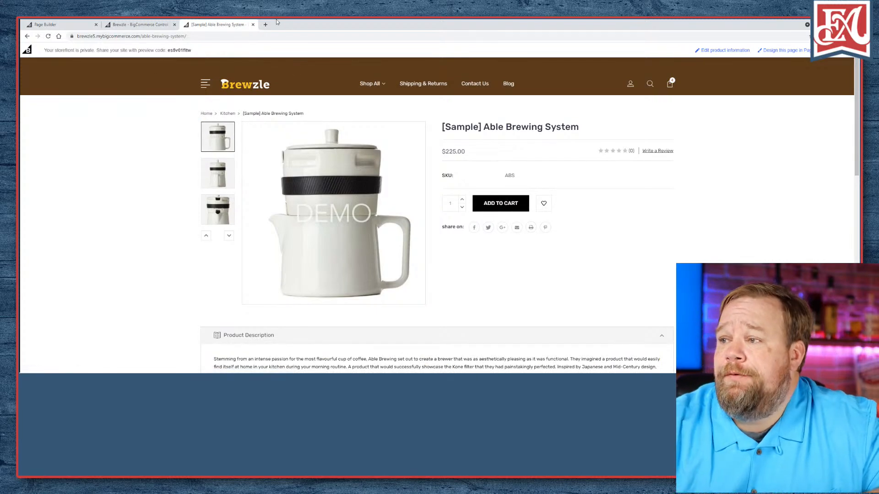
pyautogui.moveTo(200, 114); pyautogui.dragTo(319, 118)
pyautogui.click(325, 116)
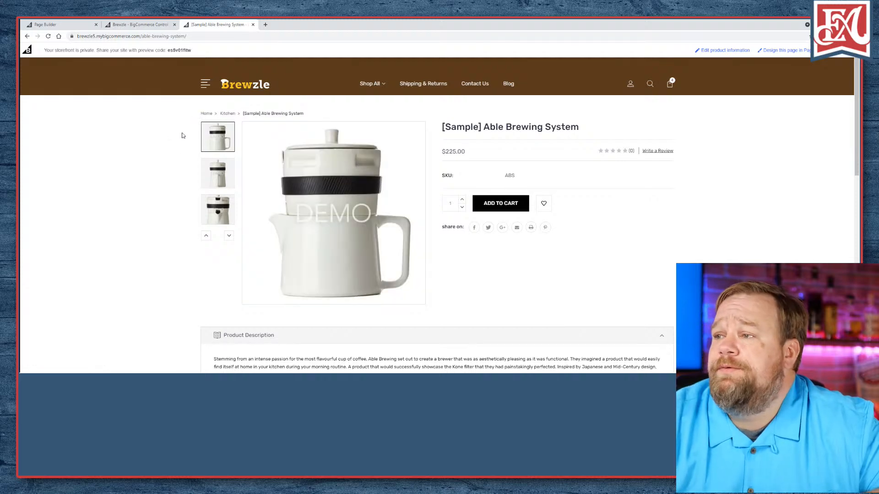
pyautogui.scroll(-4, 183, 135)
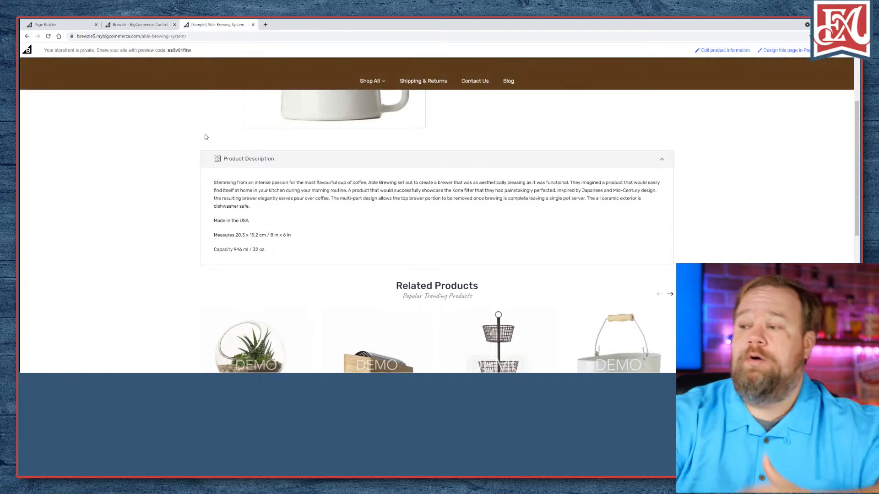
pyautogui.scroll(-1, 205, 136)
pyautogui.scroll(2, 205, 137)
pyautogui.scroll(5, 204, 136)
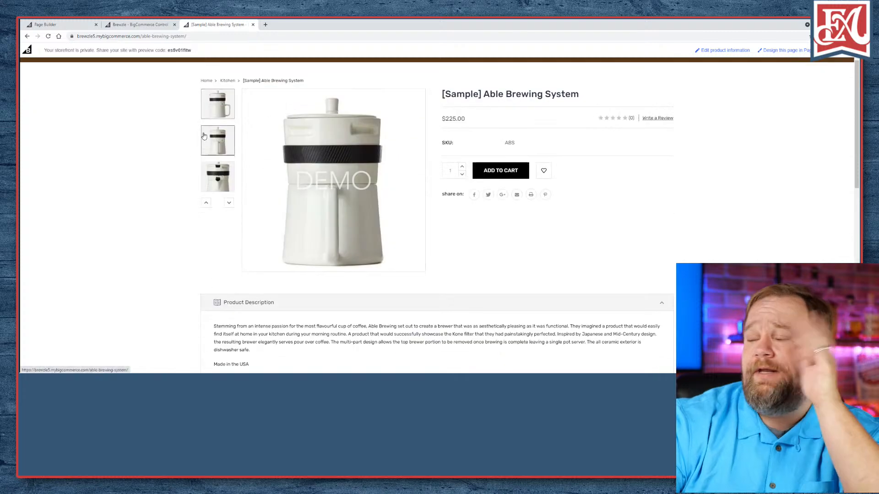
pyautogui.scroll(-5, 183, 167)
pyautogui.moveTo(304, 262); pyautogui.dragTo(213, 158)
pyautogui.click(217, 199)
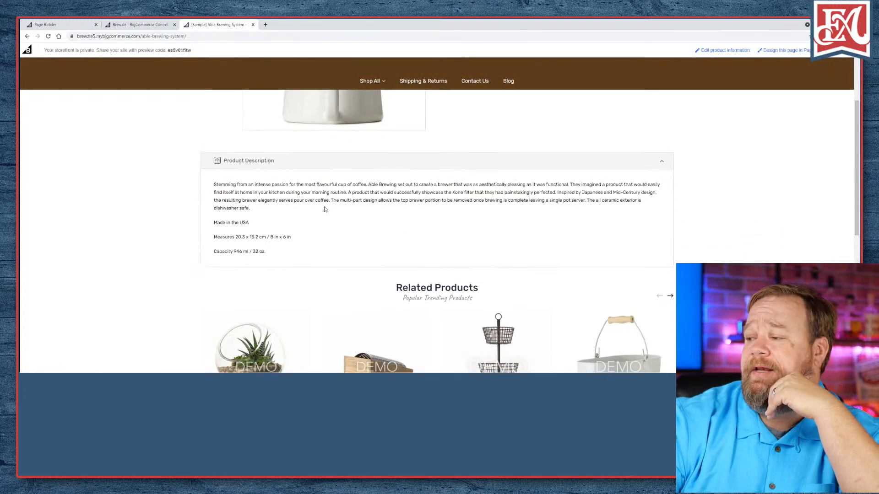
pyautogui.scroll(5, 507, 188)
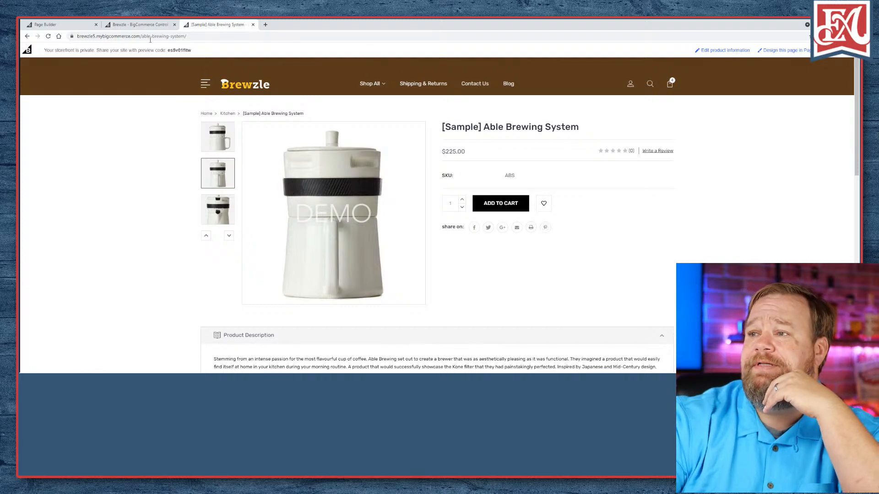
# - Look through the store's Storefront settings, from My Themes and Social Media Links to Web Pages, Blog, Image Manager and Gift Certificate Templates
pyautogui.click(137, 24)
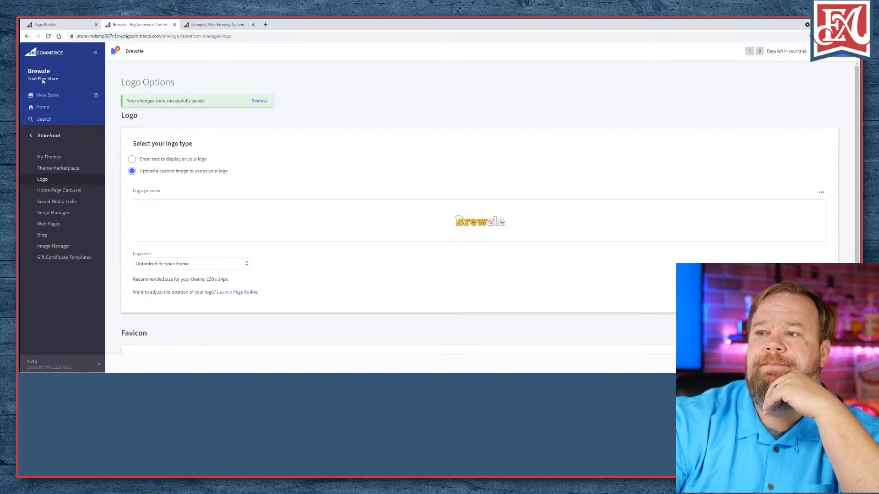
pyautogui.click(42, 107)
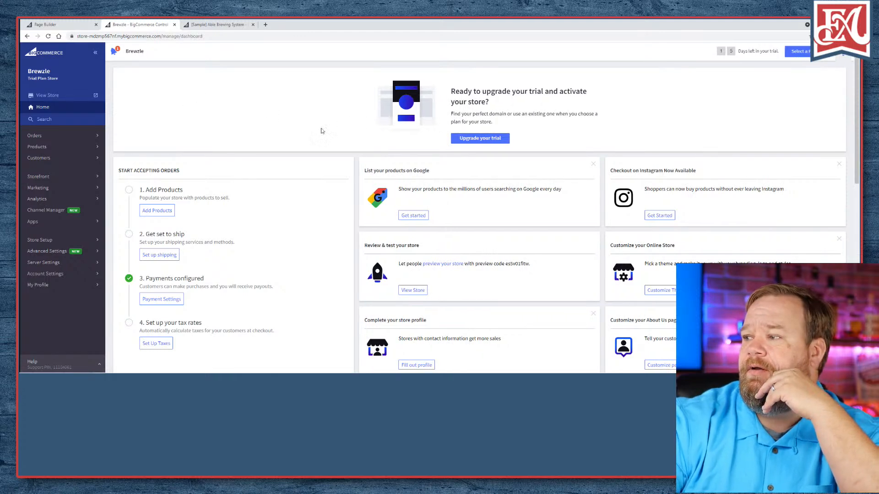
pyautogui.click(51, 175)
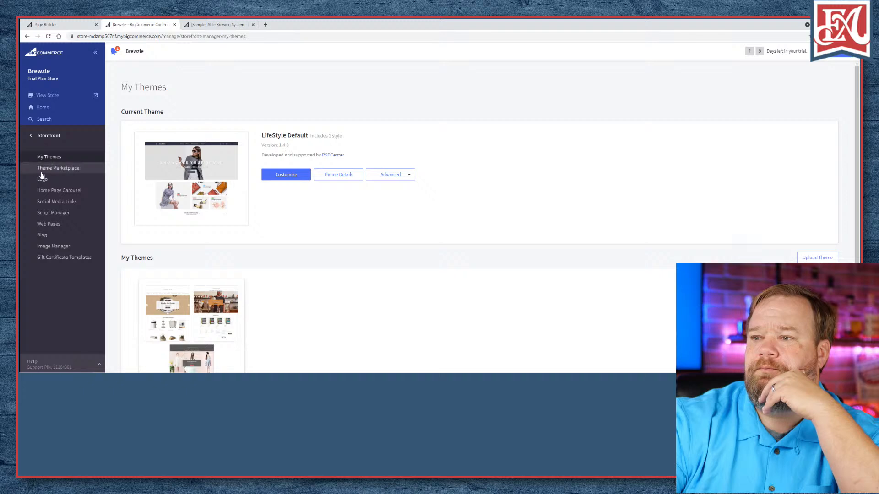
pyautogui.click(65, 204)
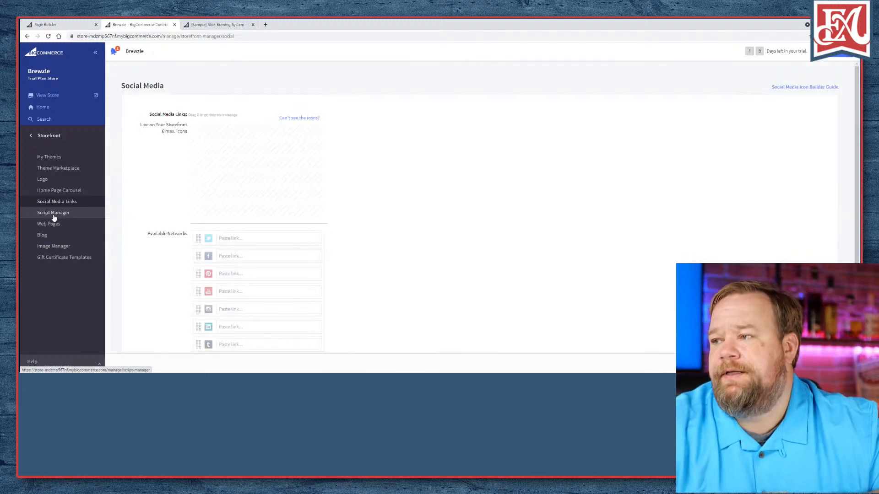
pyautogui.click(54, 213)
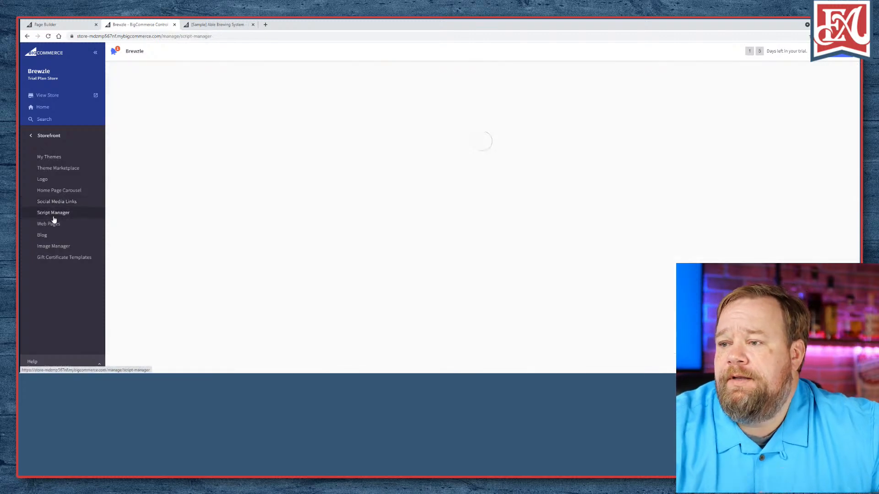
pyautogui.click(54, 225)
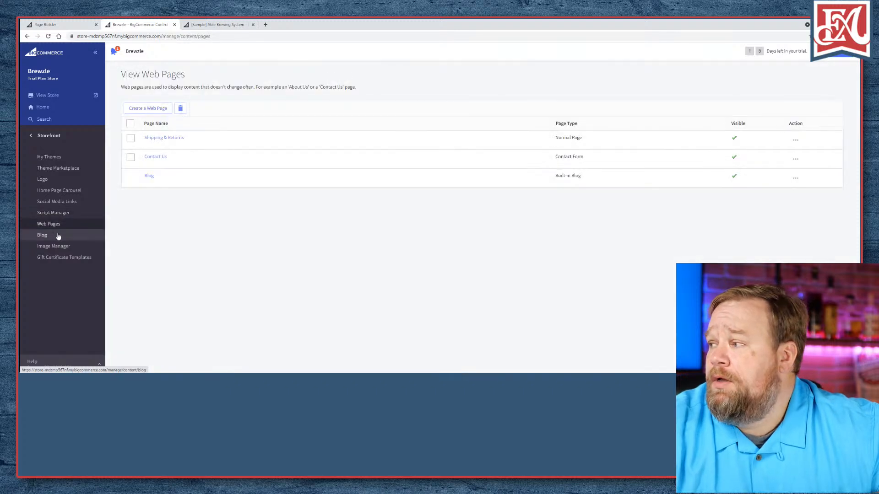
pyautogui.click(58, 236)
pyautogui.click(55, 247)
pyautogui.click(70, 259)
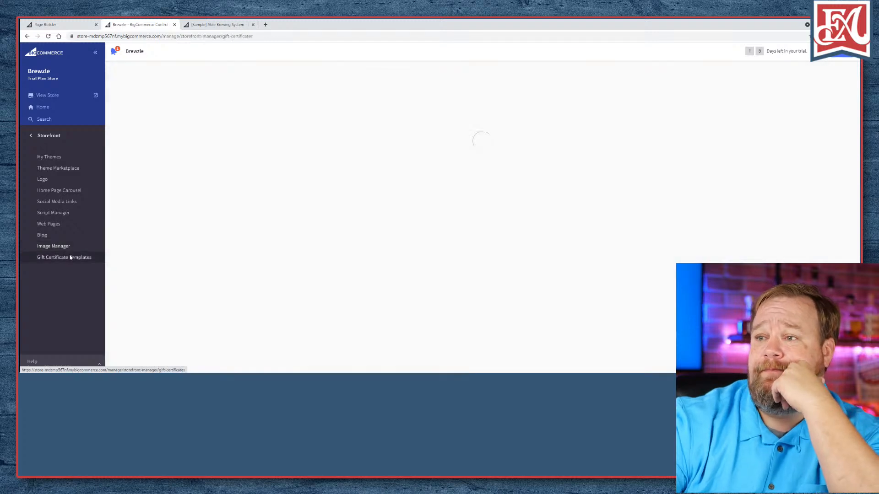
# - Go to the app marketplace from the store's control panel and open the Must Haves collection
pyautogui.click(32, 136)
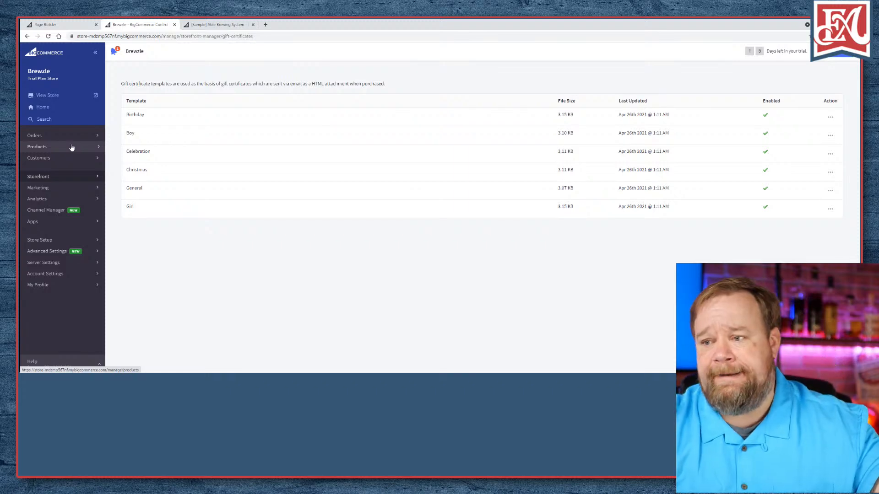
pyautogui.click(46, 222)
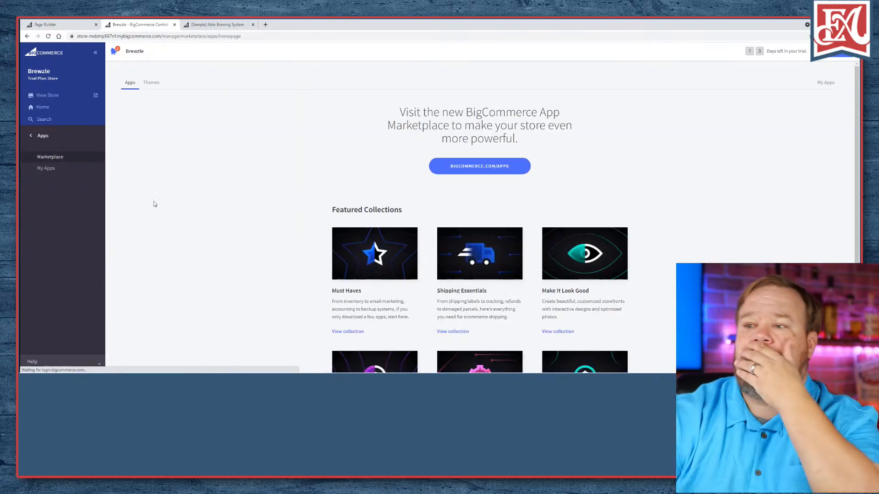
pyautogui.click(51, 157)
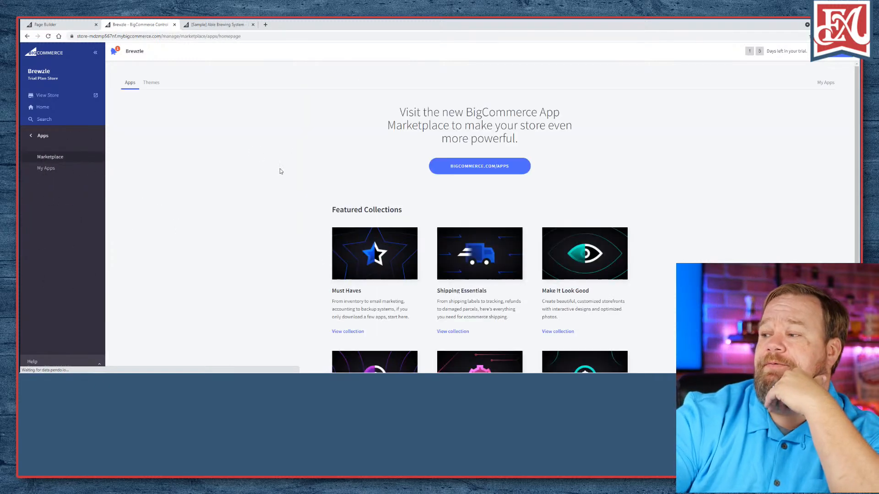
pyautogui.scroll(-2, 319, 205)
pyautogui.click(362, 269)
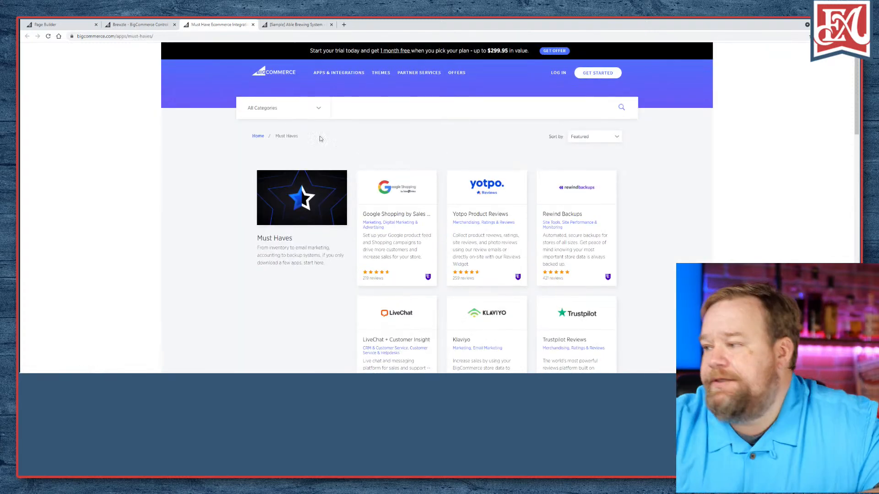
# - Browse the apps in the Must Haves collection, examining their descriptions, categories, ratings and pricing
pyautogui.scroll(-1, 366, 140)
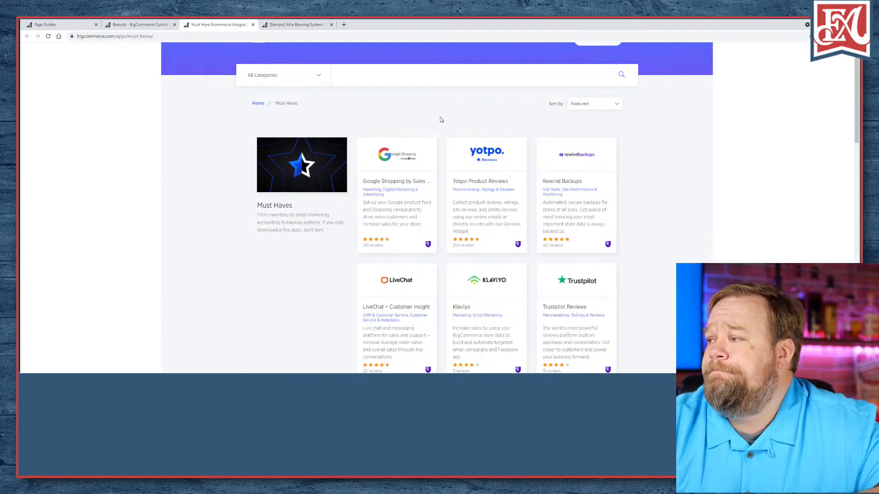
pyautogui.scroll(-5, 441, 120)
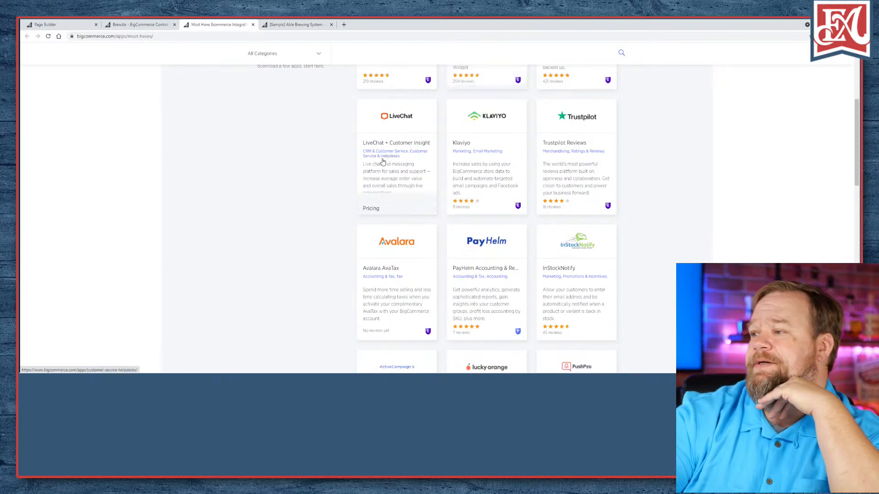
pyautogui.scroll(-1, 331, 153)
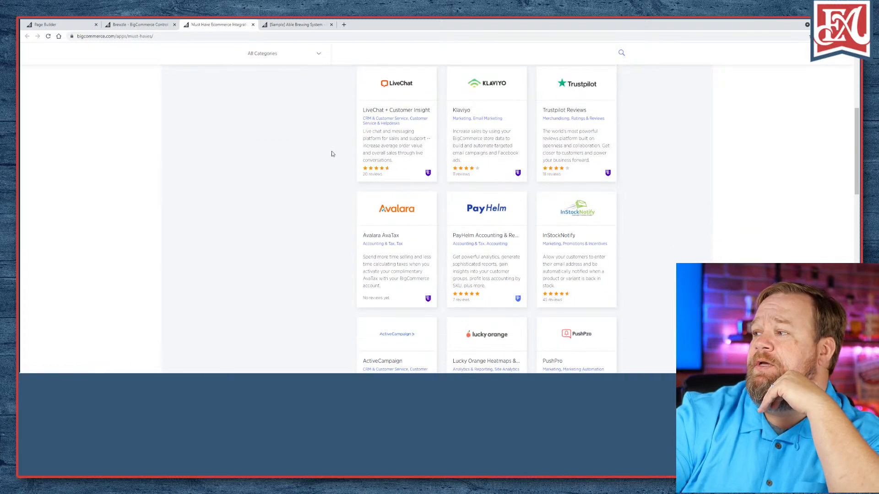
pyautogui.scroll(3, 329, 152)
pyautogui.scroll(2, 486, 186)
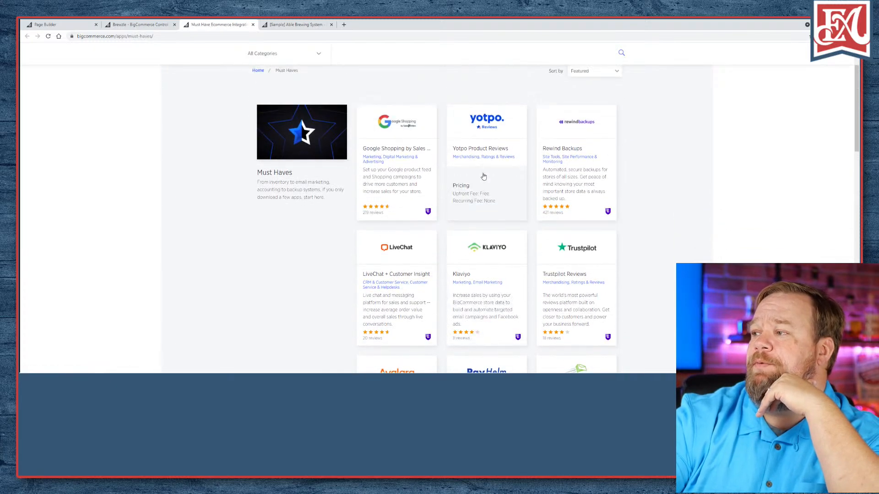
pyautogui.scroll(-3, 416, 142)
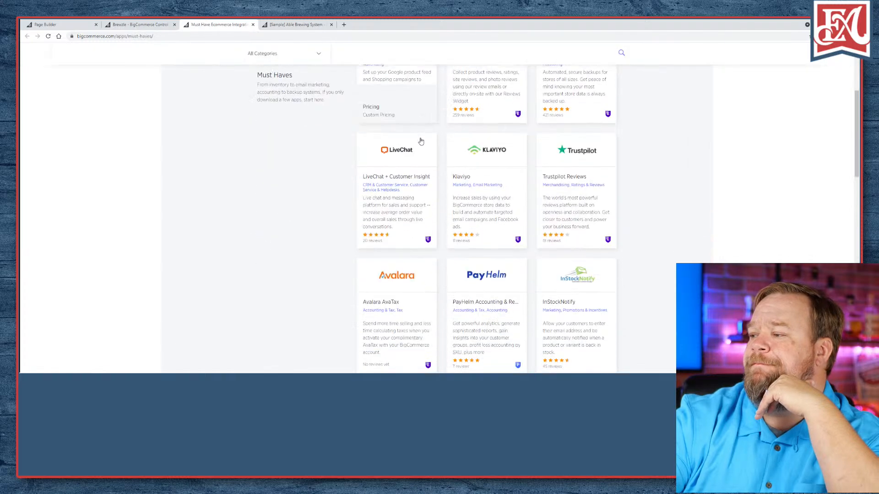
pyautogui.scroll(-3, 352, 158)
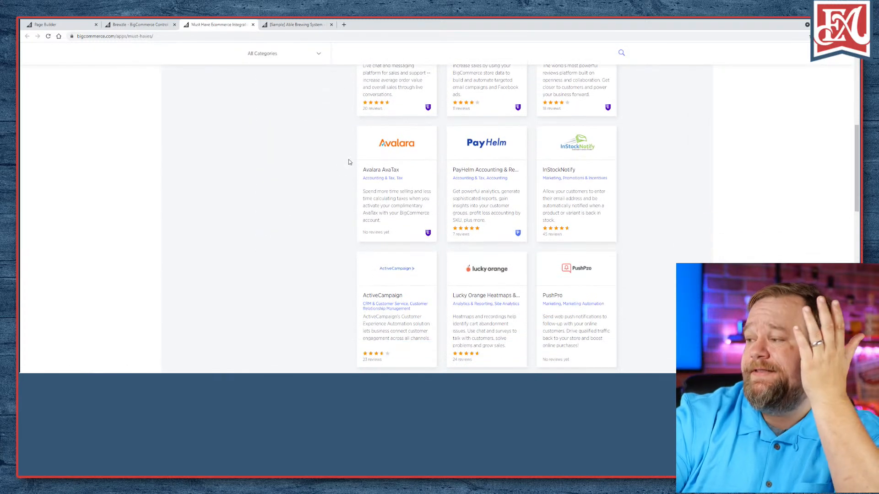
pyautogui.scroll(-2, 347, 160)
pyautogui.scroll(-1, 350, 161)
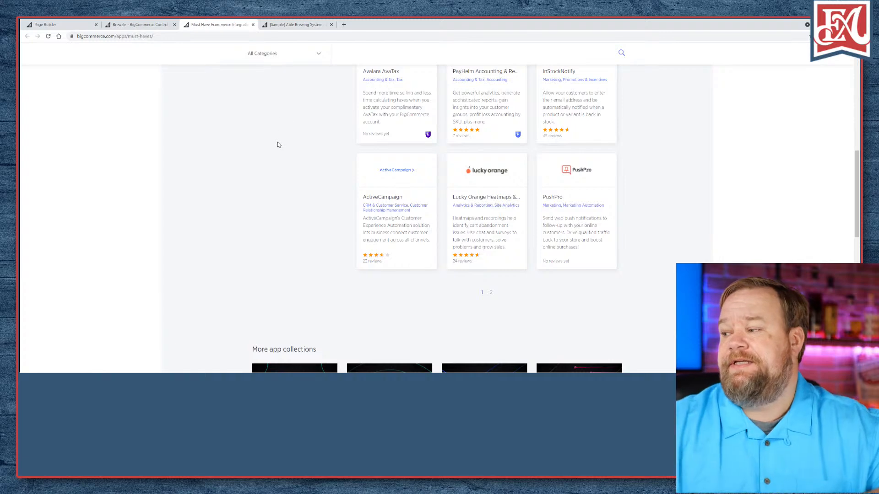
# - Examine the remaining Must Haves apps, the collection's page links and the suggested app collections, reloading the page once
pyautogui.scroll(4, 253, 132)
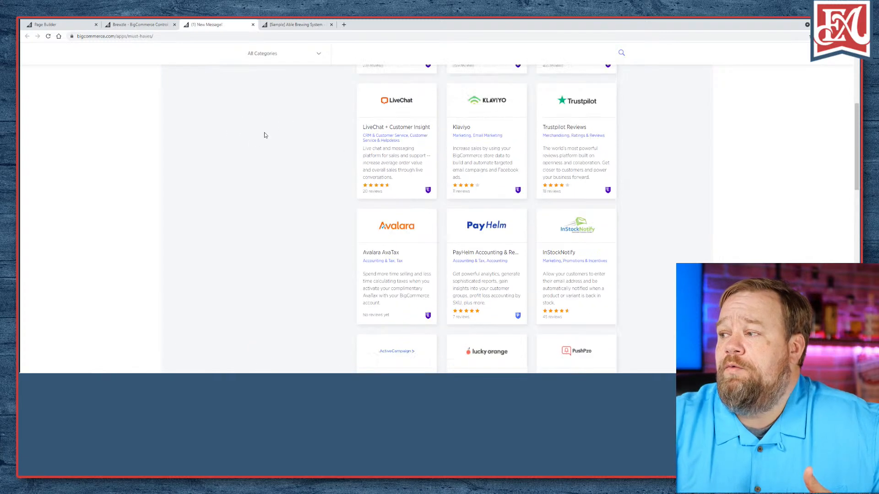
pyautogui.scroll(5, 274, 142)
pyautogui.scroll(-1, 346, 181)
pyautogui.scroll(-9, 487, 197)
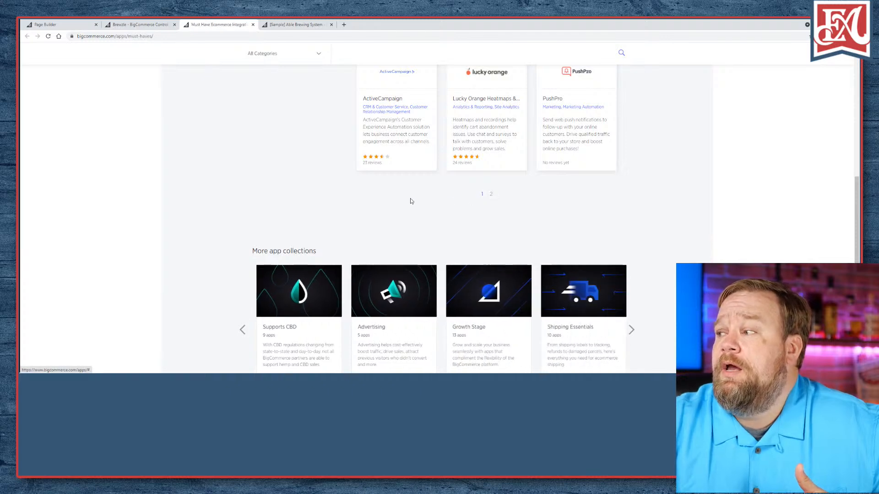
pyautogui.scroll(2, 259, 182)
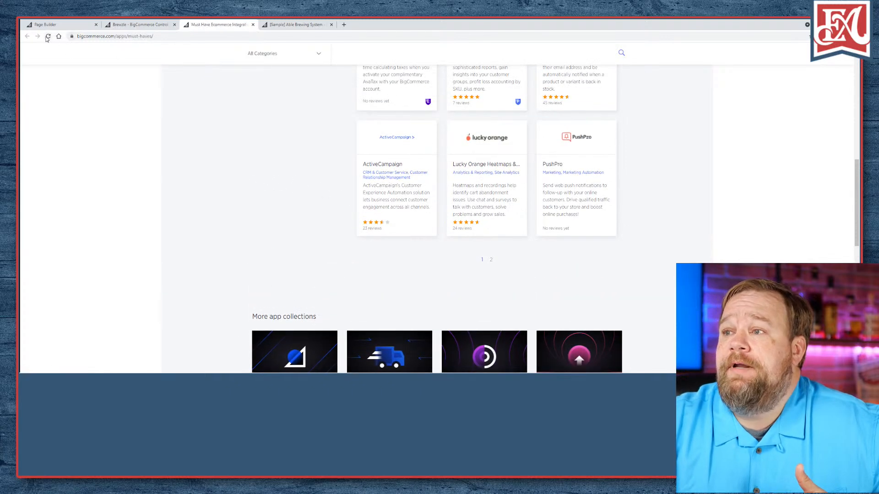
pyautogui.click(48, 36)
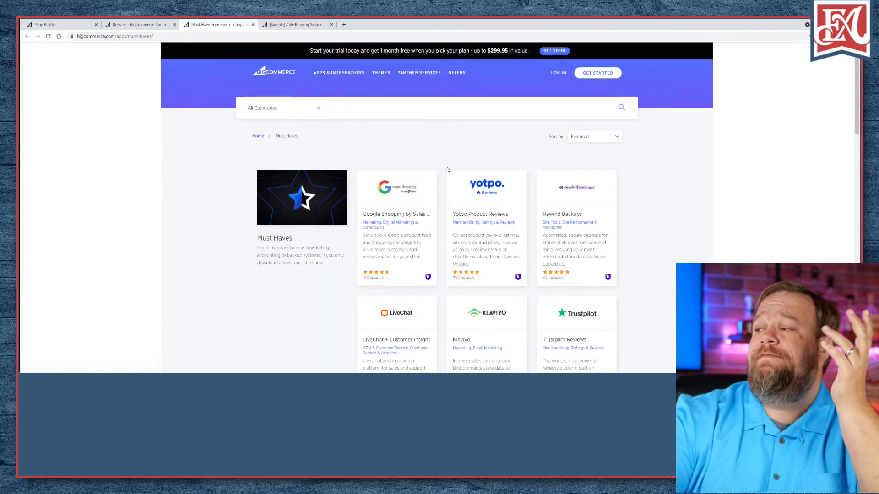
pyautogui.scroll(-15, 447, 169)
pyautogui.scroll(4, 463, 128)
pyautogui.scroll(1, 464, 127)
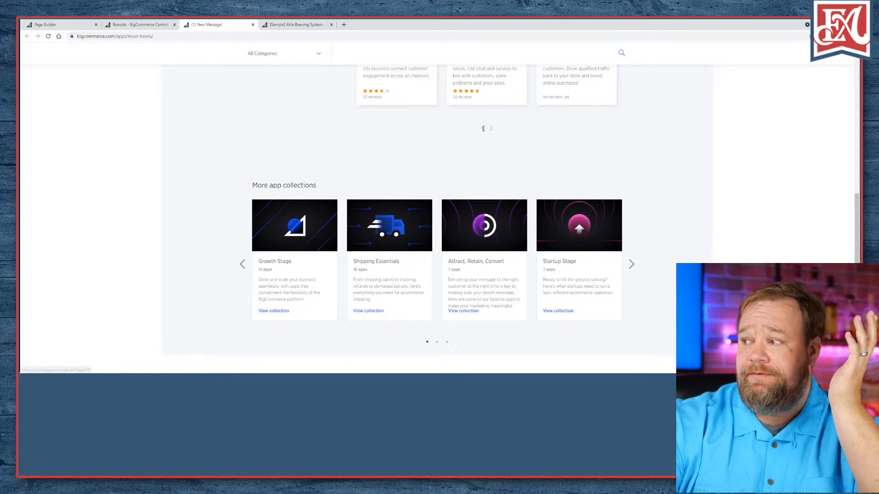
pyautogui.scroll(10, 291, 137)
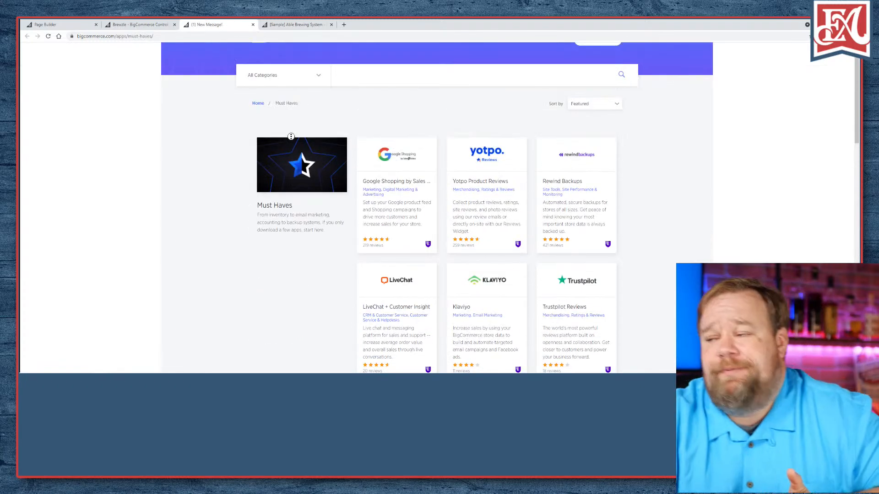
pyautogui.scroll(1, 293, 136)
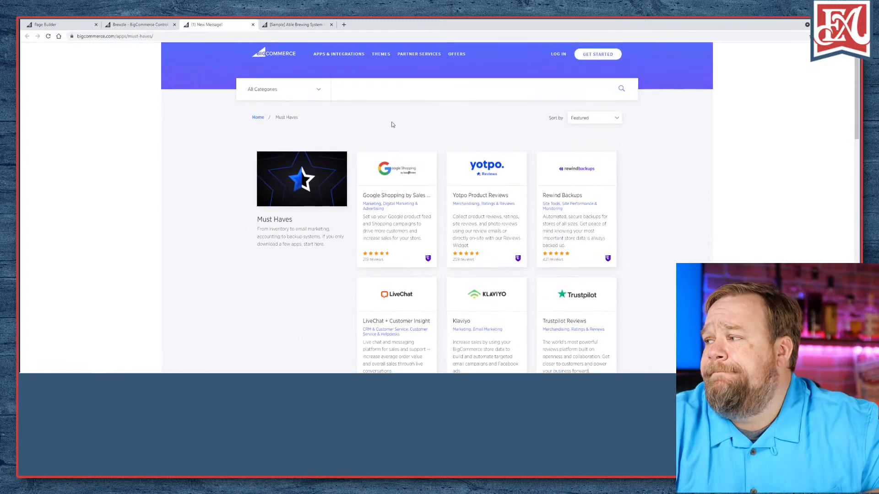
pyautogui.scroll(-3, 400, 144)
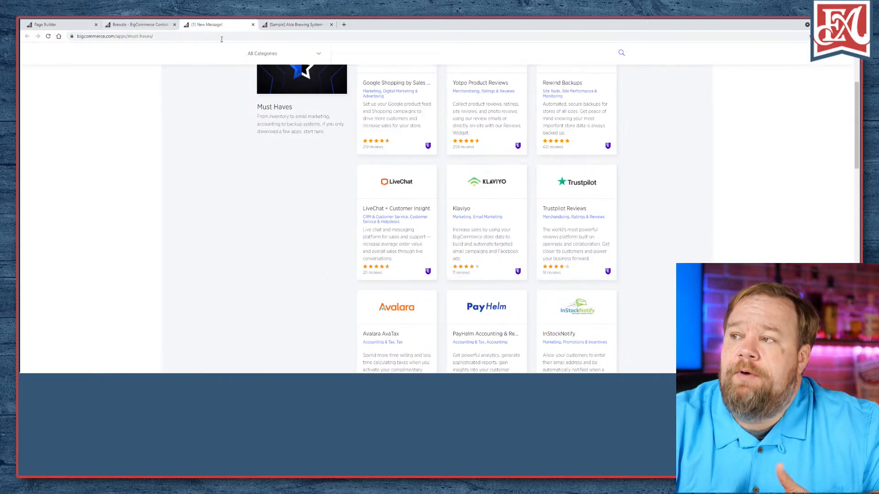
# - Close the Must Haves collection page and exit Page Builder to return to the store's control panel
pyautogui.click(253, 25)
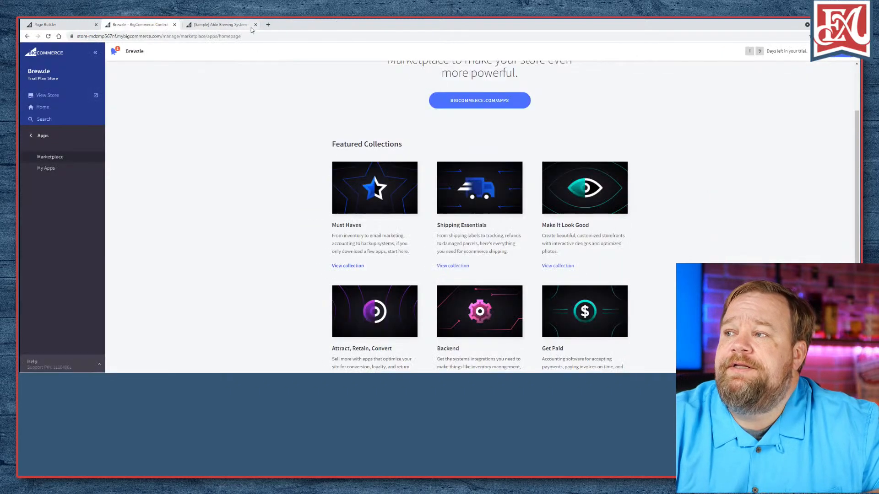
pyautogui.click(219, 27)
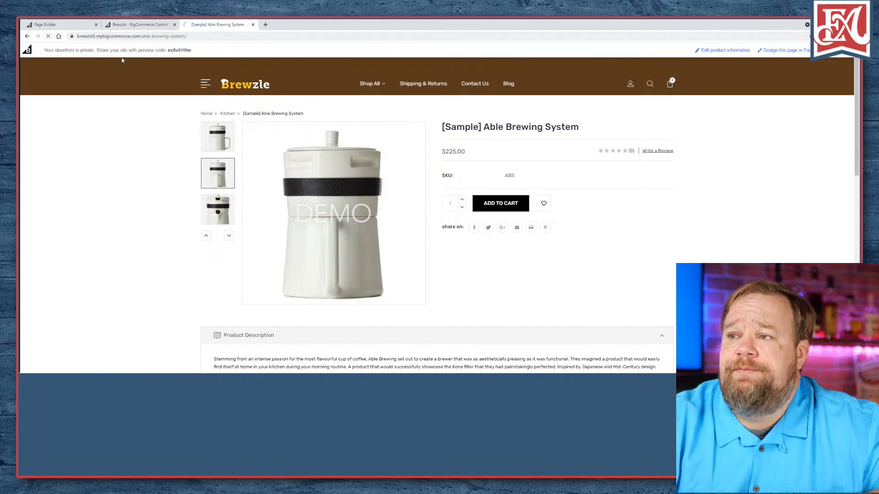
pyautogui.click(137, 25)
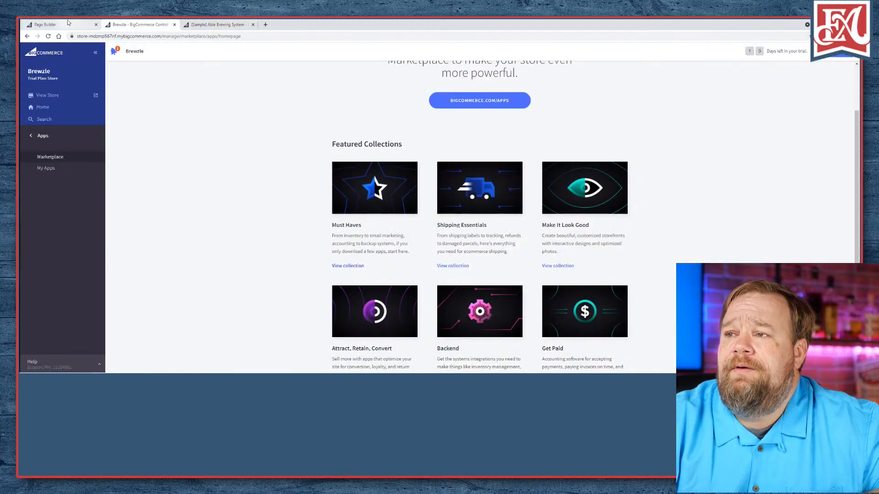
pyautogui.click(68, 22)
pyautogui.click(28, 54)
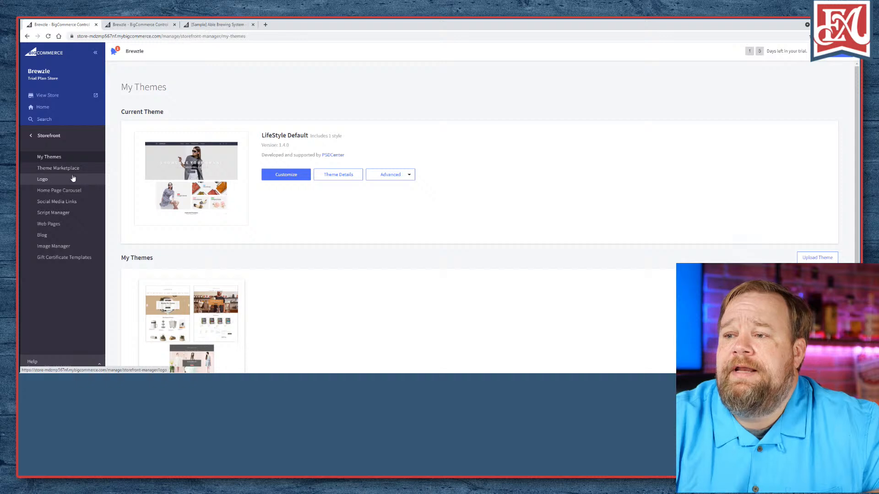
# - Set the store status to Open in the website settings under Store Setup and save the change
pyautogui.click(33, 136)
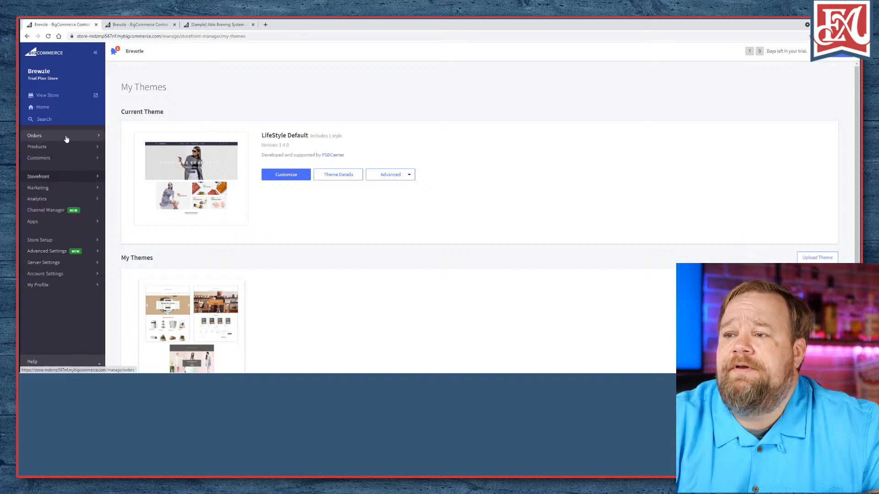
pyautogui.click(68, 240)
pyautogui.click(78, 157)
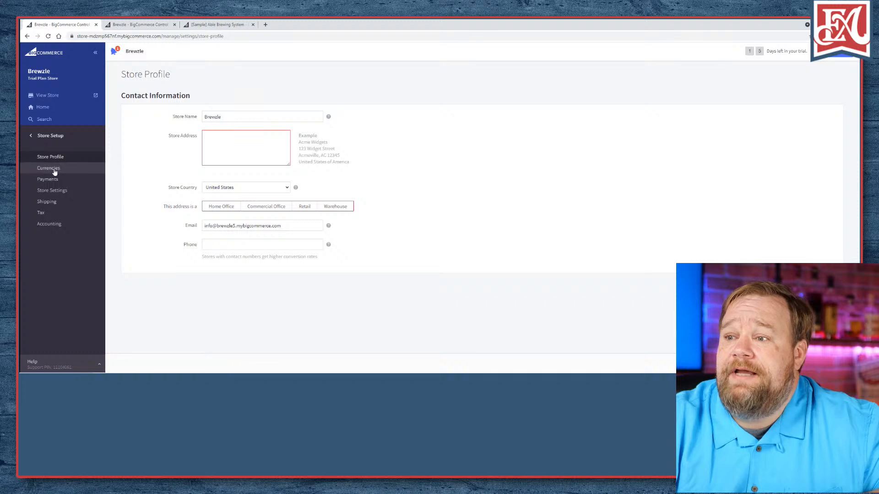
pyautogui.click(56, 190)
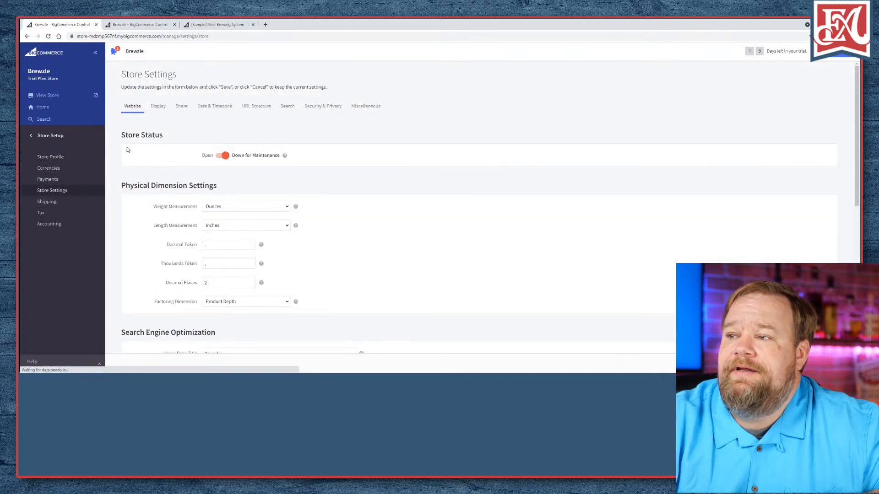
pyautogui.click(223, 156)
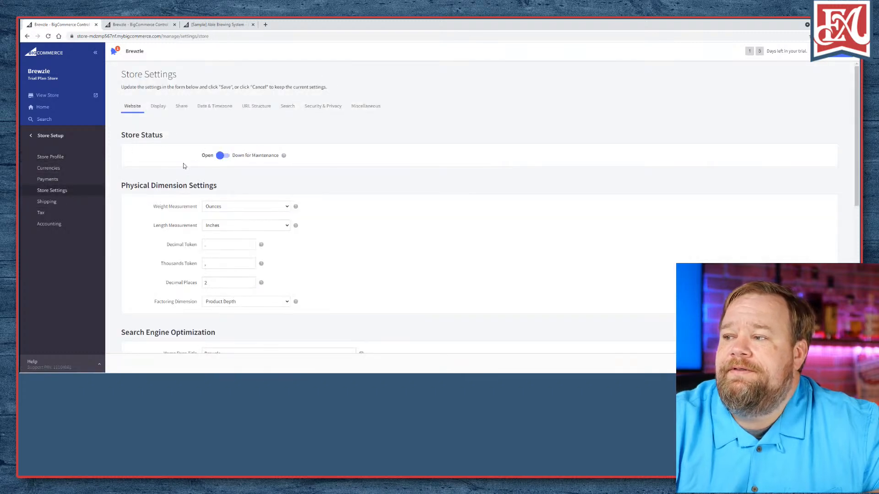
pyautogui.click(217, 26)
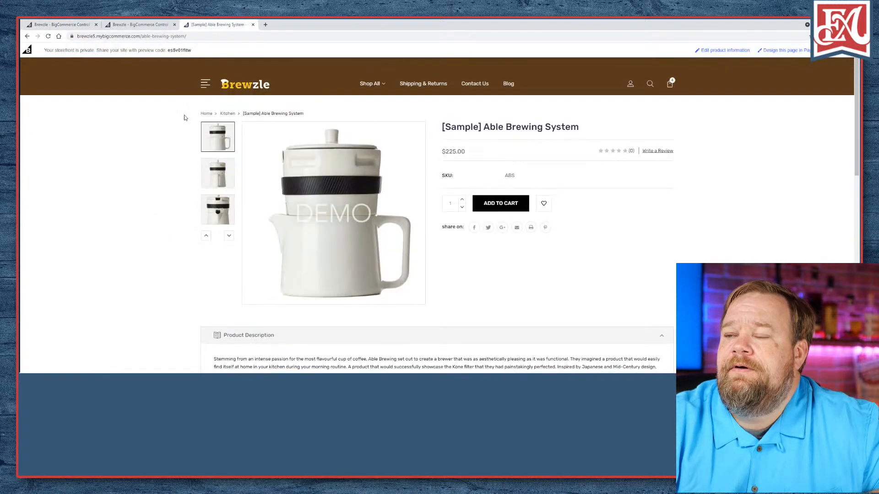
pyautogui.click(62, 25)
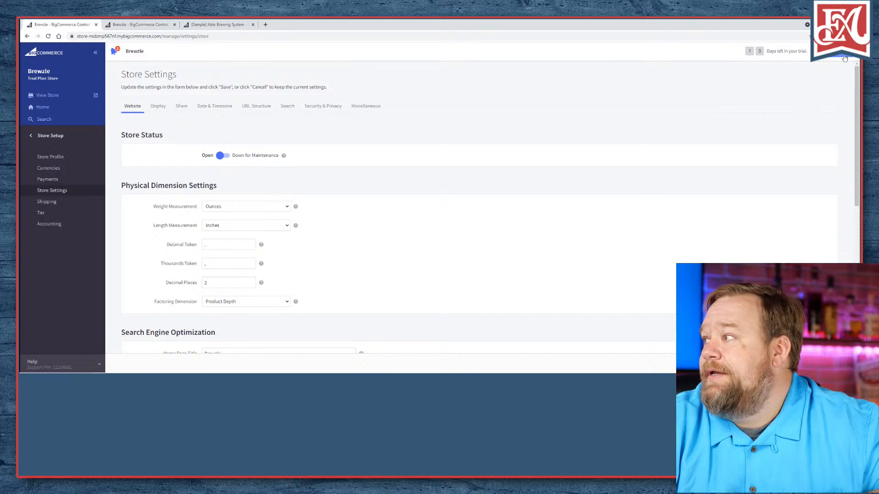
pyautogui.scroll(-1, 577, 254)
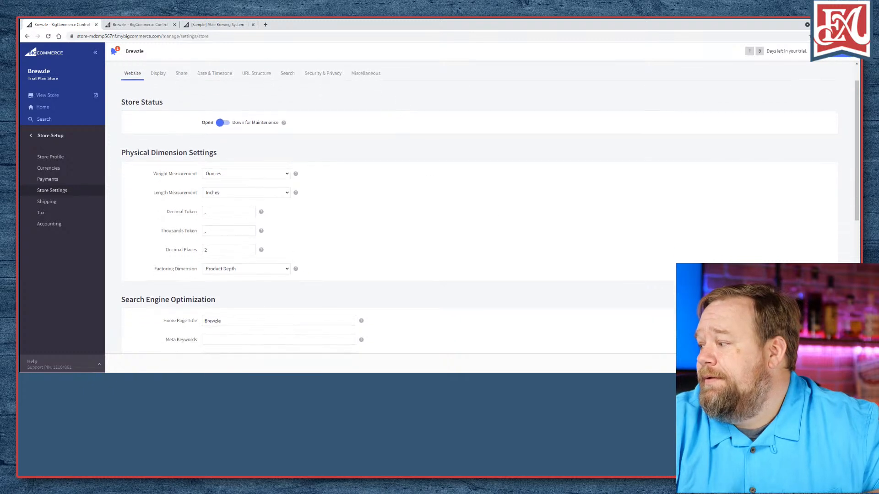
# - Reload the Able Brewing System product page on the storefront and copy its web address
pyautogui.click(206, 28)
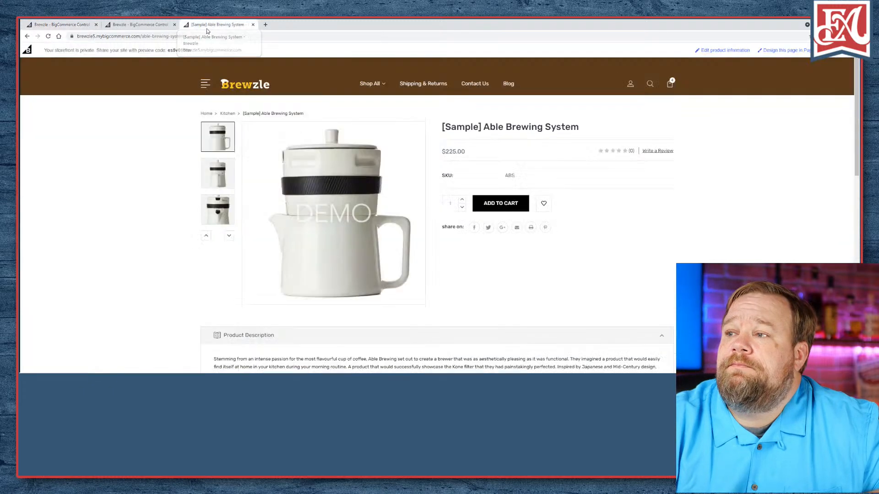
pyautogui.click(48, 37)
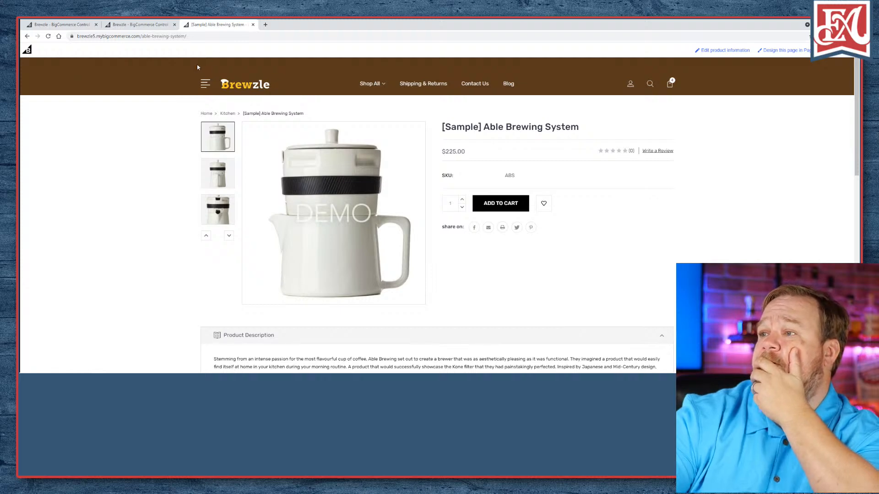
pyautogui.click(852, 36)
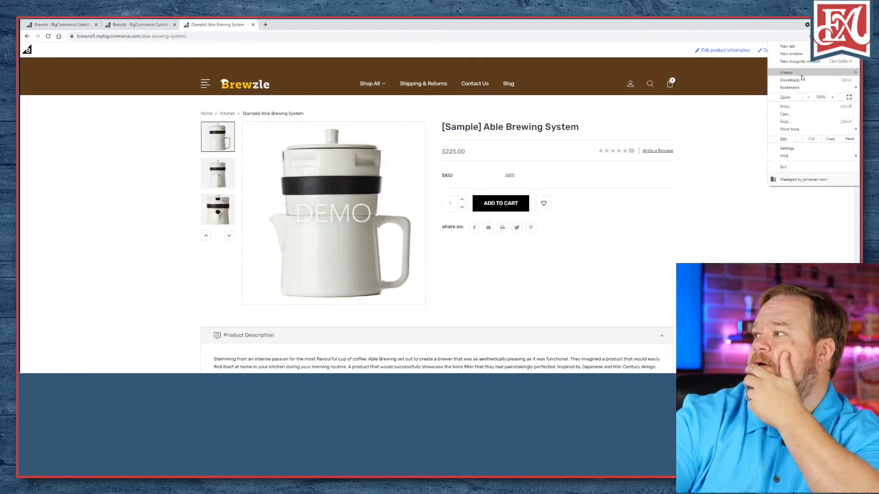
pyautogui.click(242, 36)
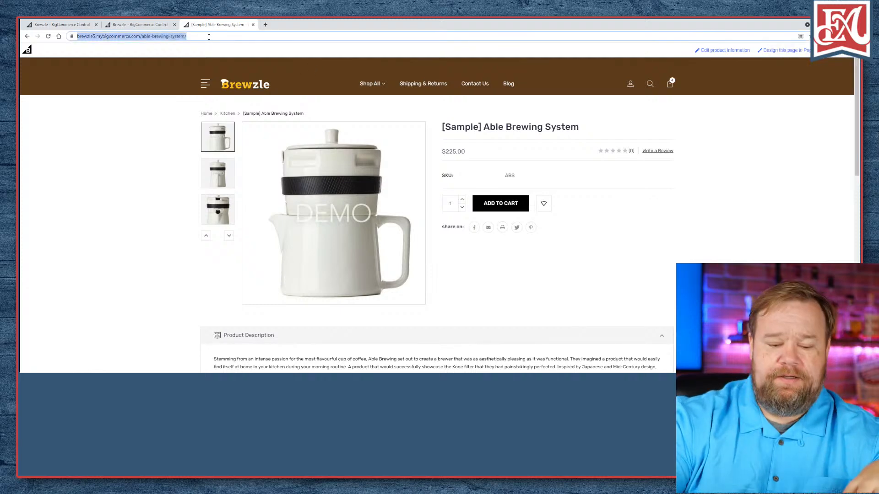
pyautogui.click(852, 36)
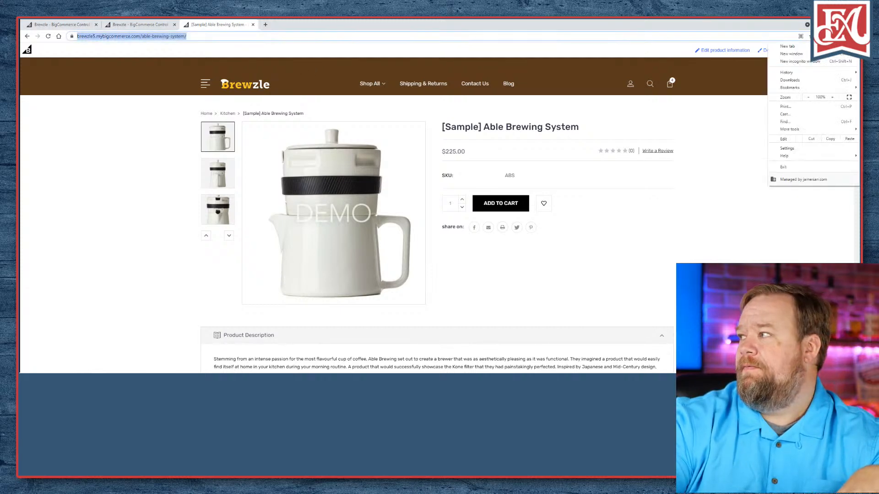
pyautogui.click(810, 69)
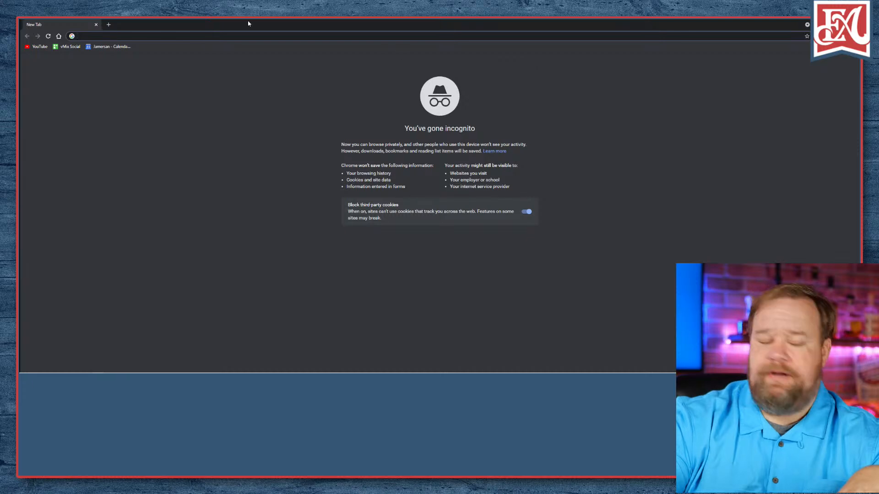
pyautogui.press('super+v')
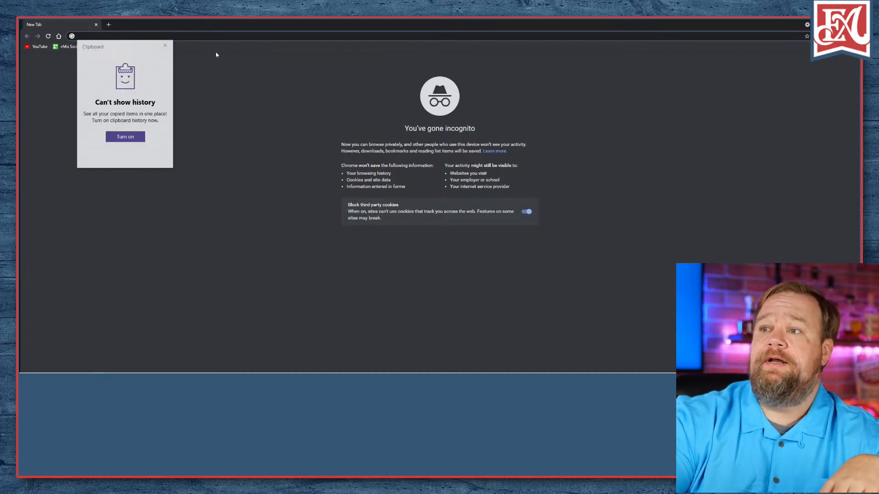
pyautogui.press('Escape')
pyautogui.click(96, 25)
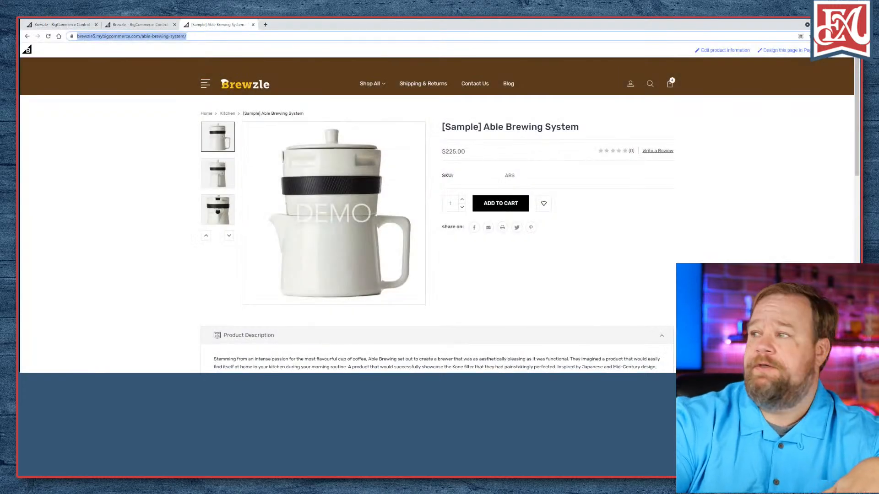
# - Open brewzle5.mybigcommerce.com/able-brewing-system/ in a new incognito window to view the store as a visitor
pyautogui.click(854, 36)
pyautogui.click(805, 64)
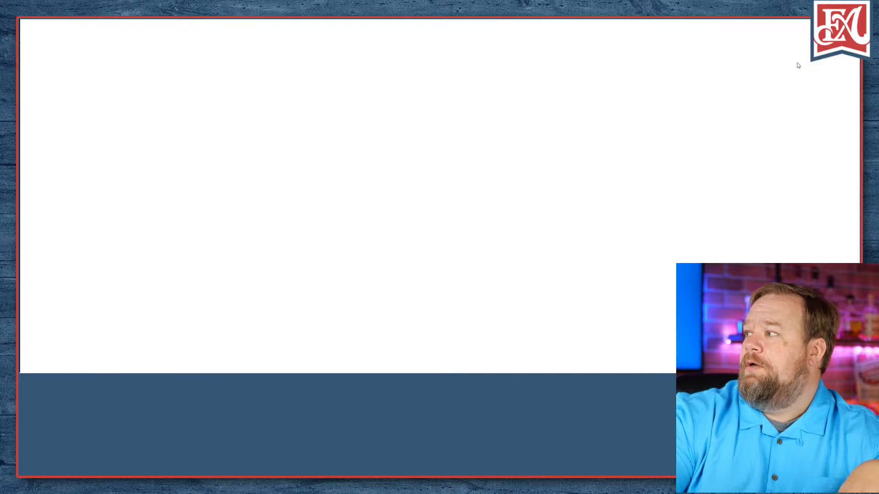
pyautogui.write('https://brewzle5.mybigcommerce.com/able-brewing-system/')
pyautogui.press('Return')
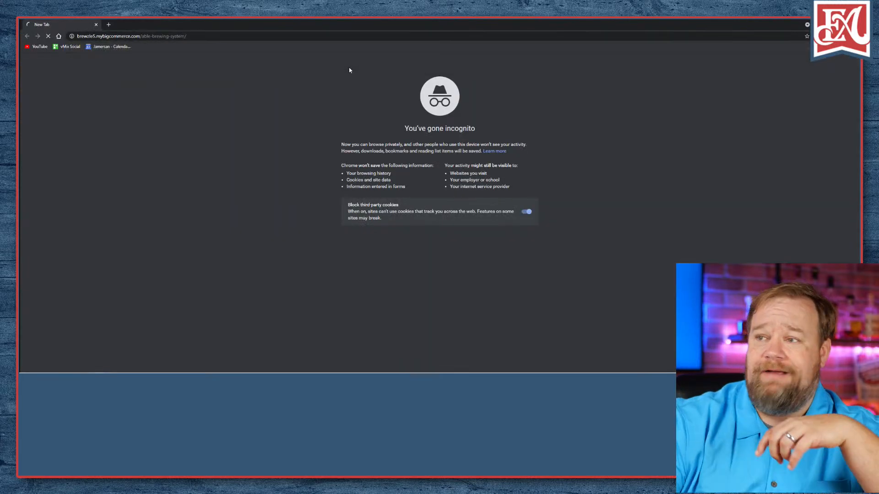
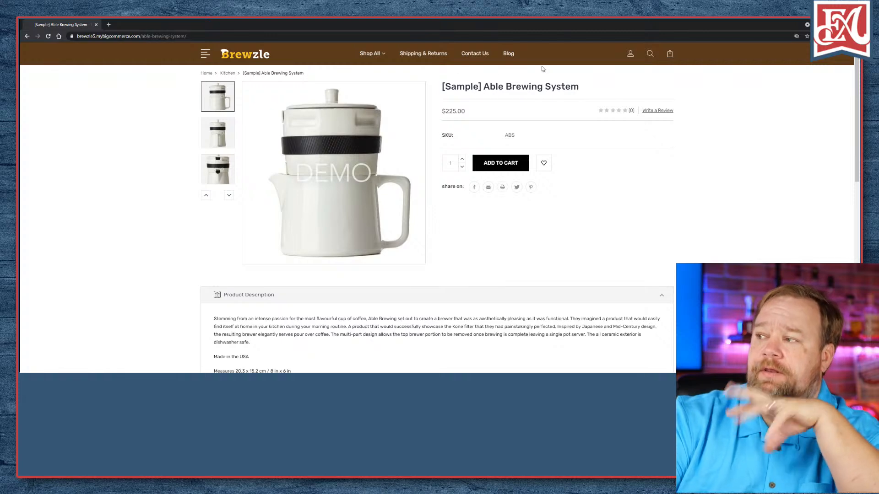
# - Try the storefront's side category menu, add the Able Brewing System to the cart and close the cart dialog
pyautogui.moveTo(370, 55)
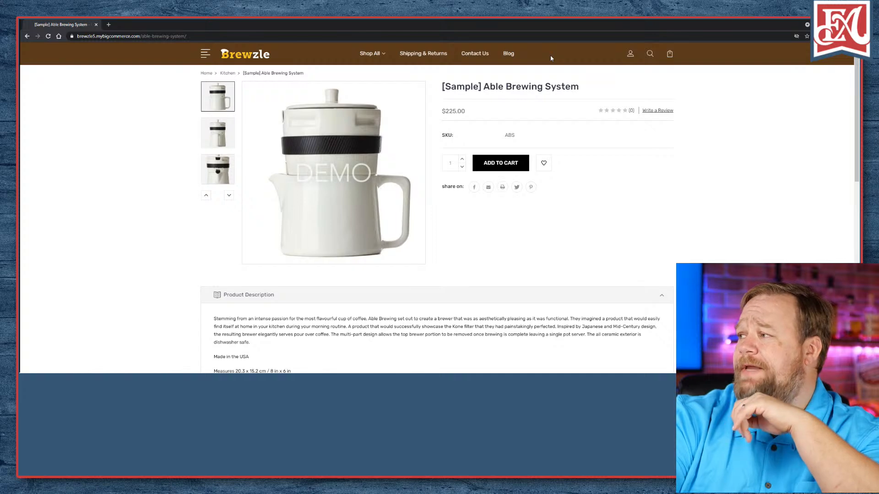
pyautogui.click(207, 58)
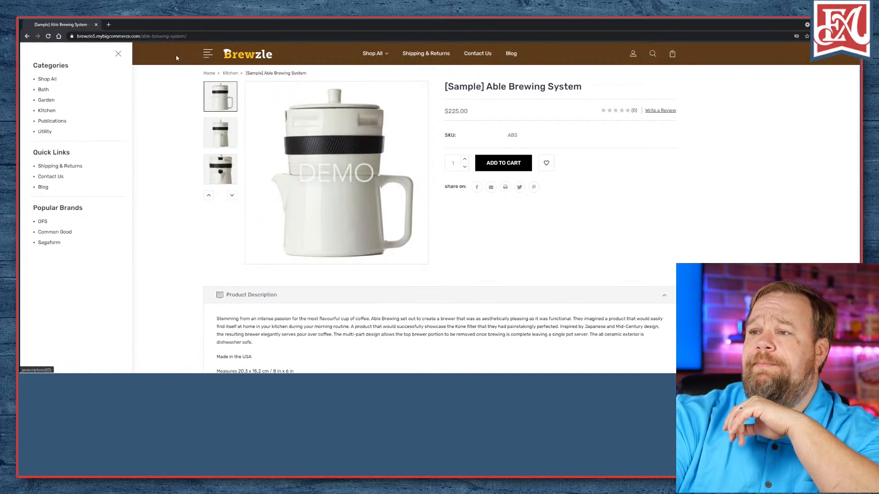
pyautogui.click(118, 54)
pyautogui.click(510, 168)
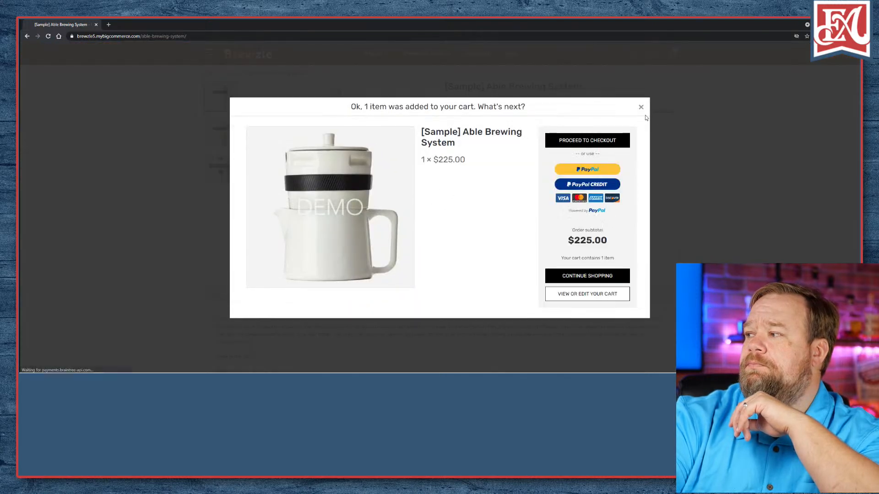
pyautogui.click(641, 108)
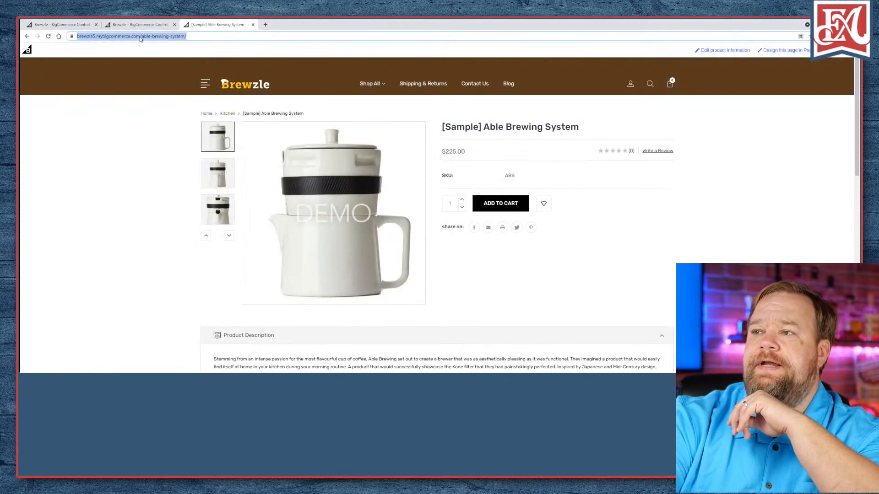
# - Review the website store settings, including search engine optimization, and the recommended services and manual rules on the Tax page under Store Setup
pyautogui.click(139, 24)
pyautogui.click(57, 25)
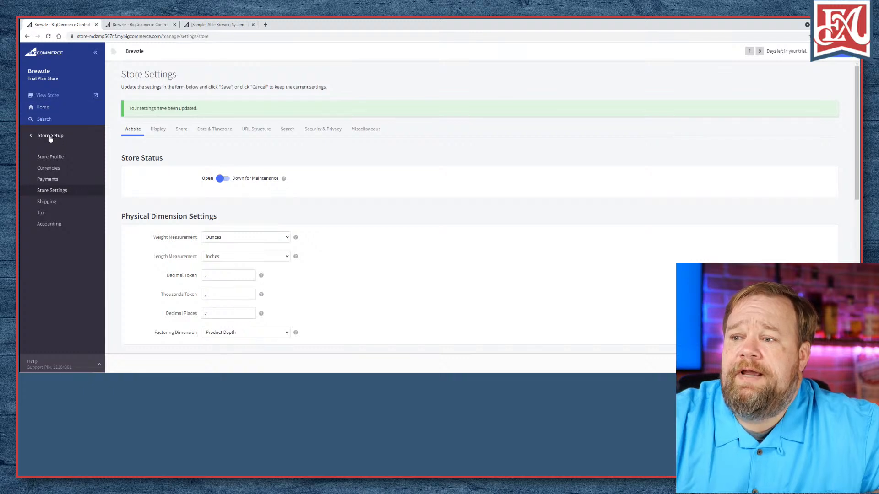
pyautogui.scroll(-5, 129, 179)
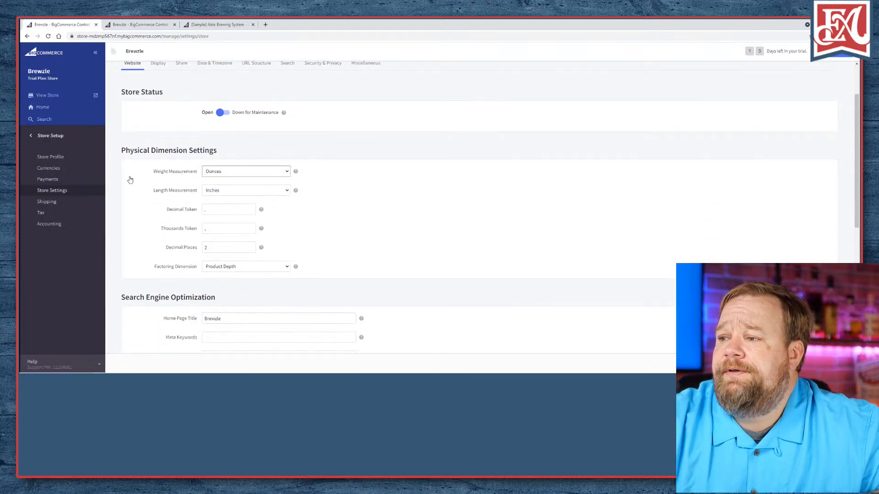
pyautogui.scroll(-4, 128, 179)
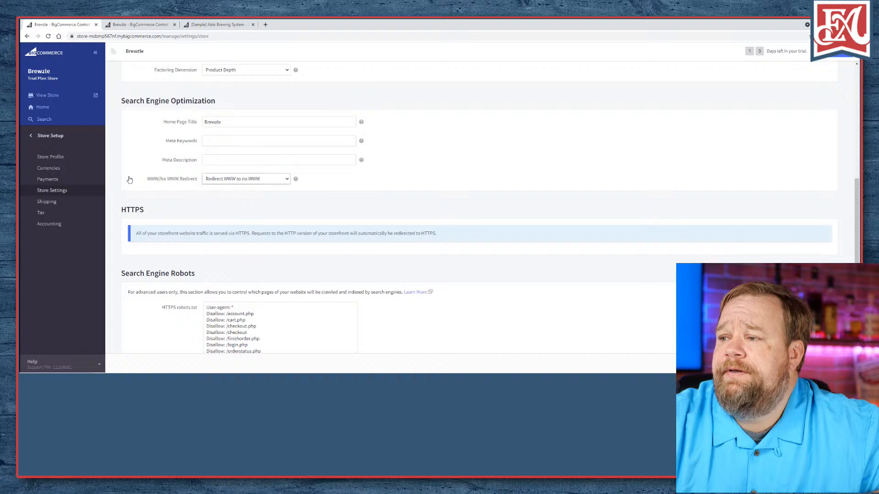
pyautogui.scroll(3, 129, 180)
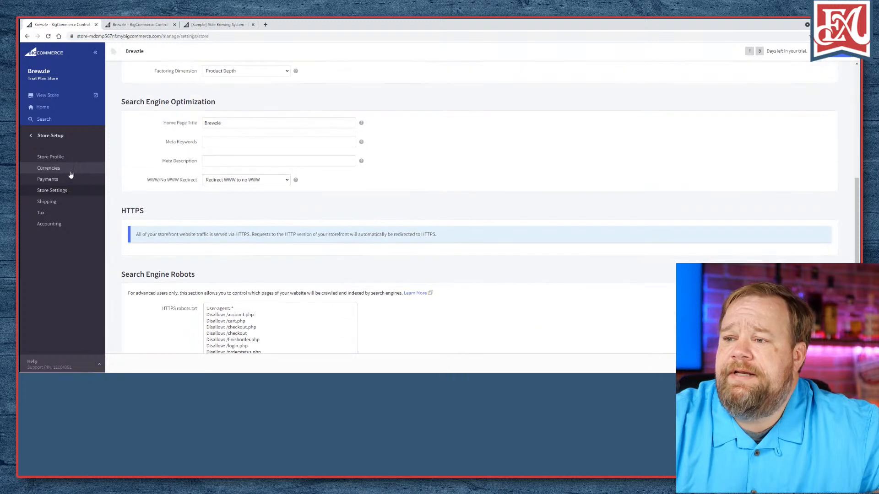
pyautogui.click(52, 212)
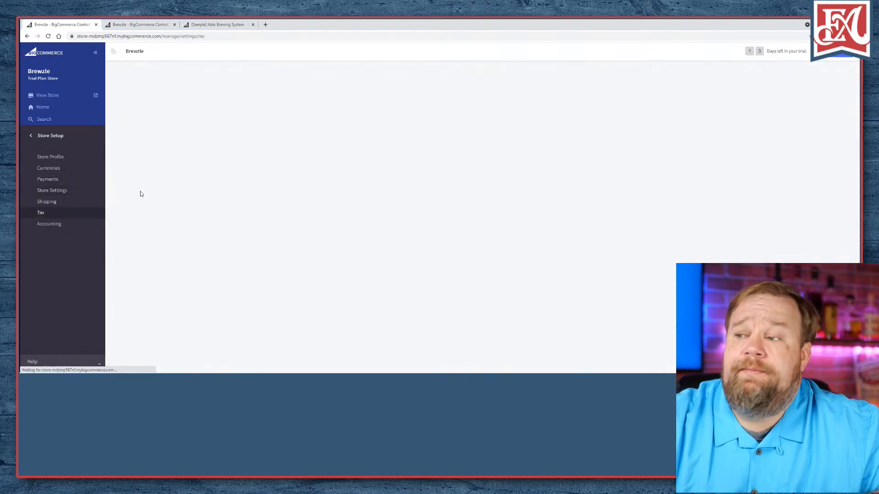
pyautogui.scroll(-1, 126, 177)
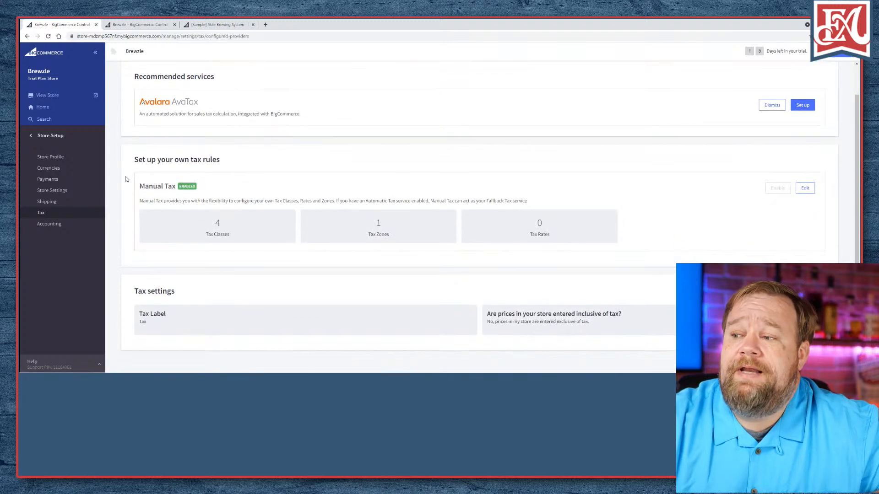
pyautogui.scroll(1, 123, 183)
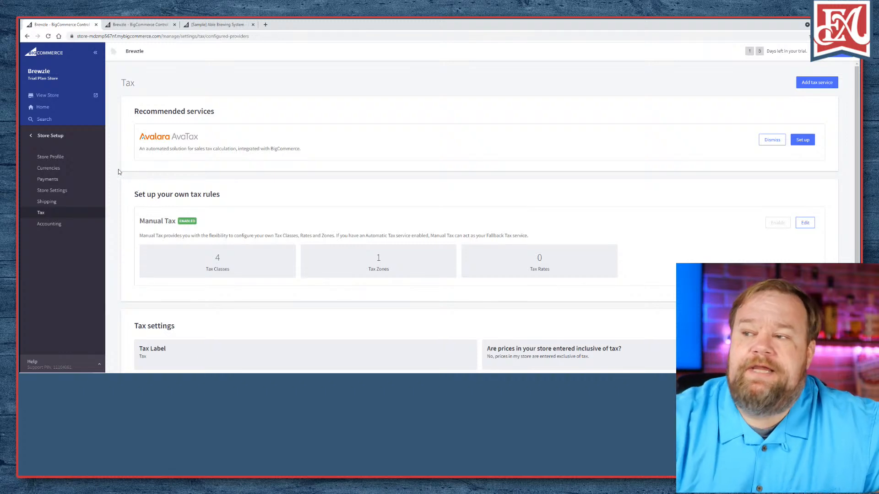
pyautogui.moveTo(123, 115); pyautogui.dragTo(222, 151)
pyautogui.click(222, 148)
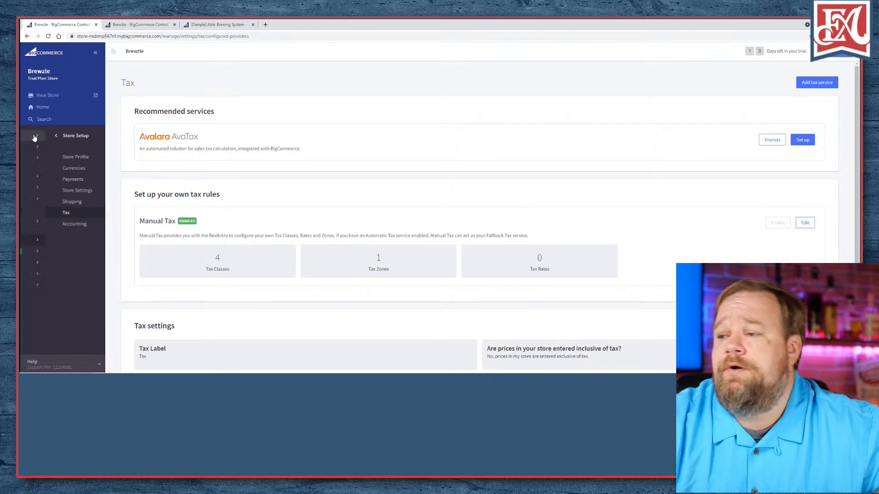
# - Open the Shop All category for editing from the product categories and look over its details
pyautogui.click(36, 135)
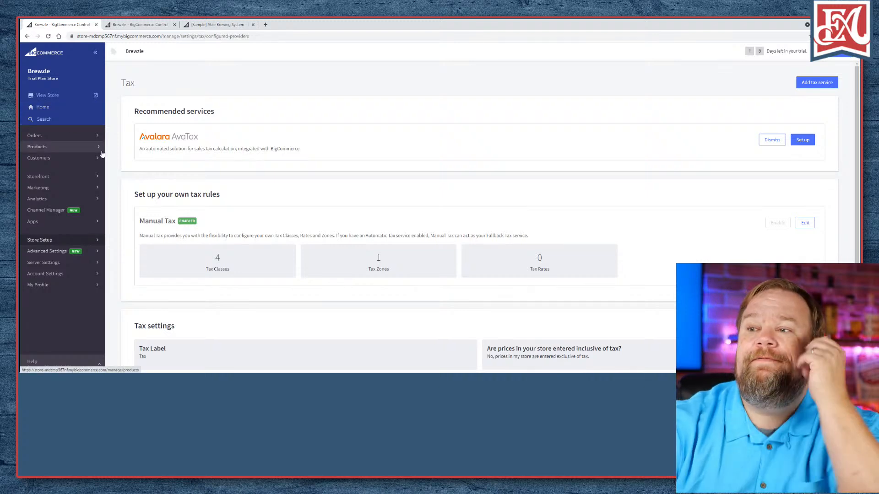
pyautogui.click(47, 108)
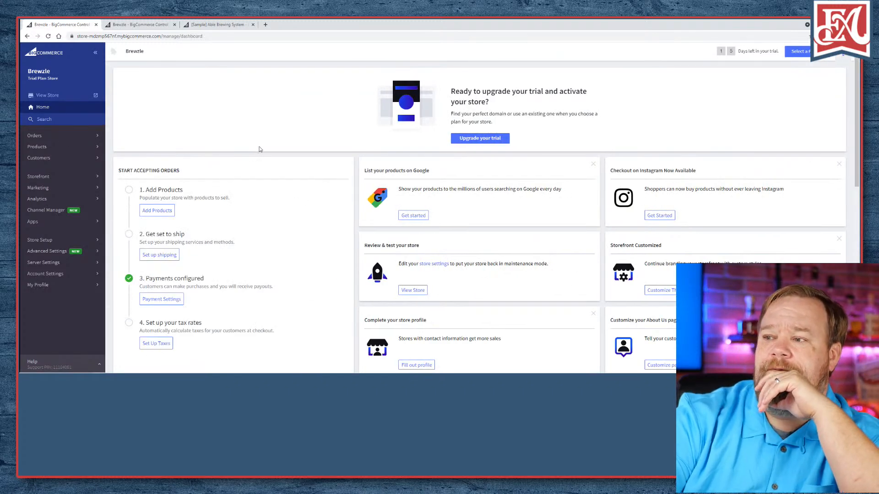
pyautogui.click(39, 147)
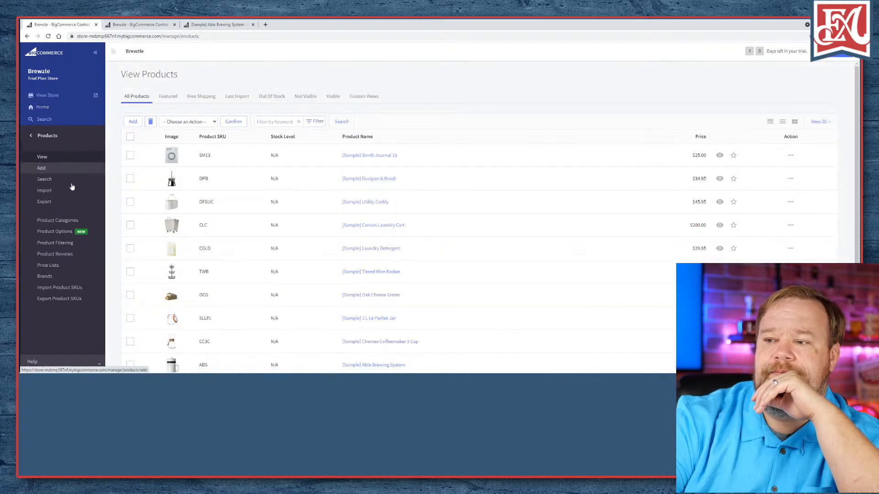
pyautogui.click(69, 220)
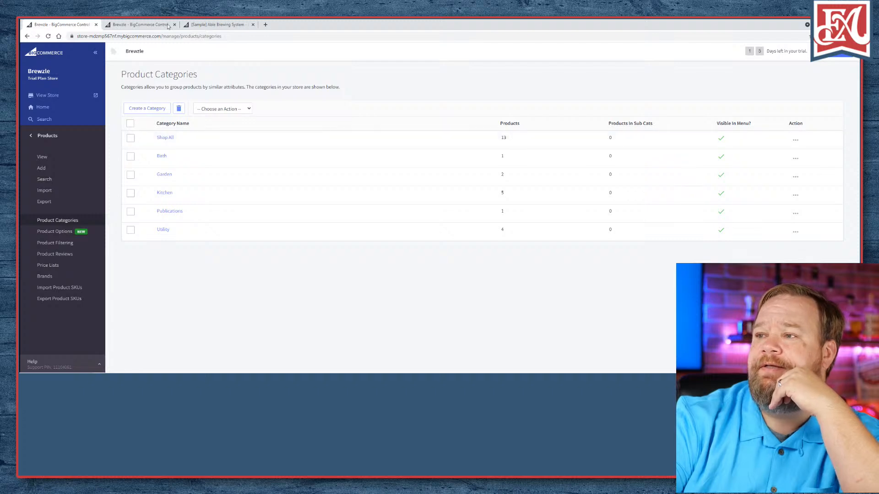
pyautogui.click(166, 139)
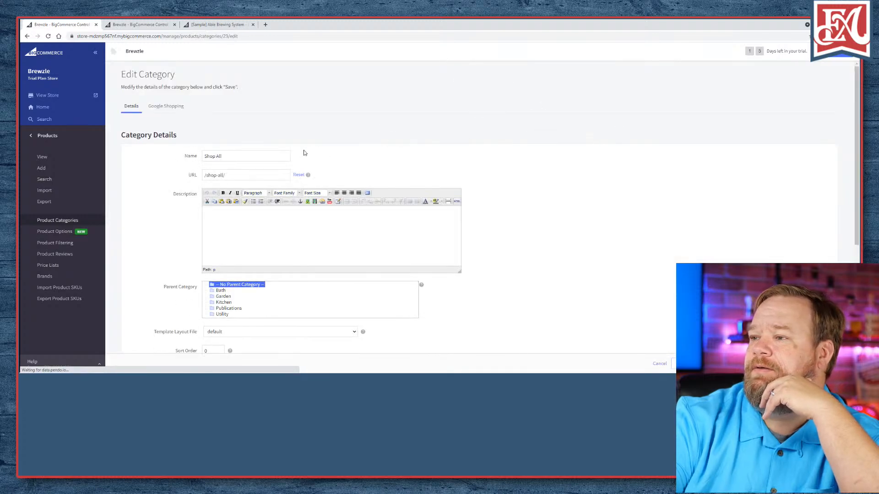
pyautogui.scroll(-4, 172, 176)
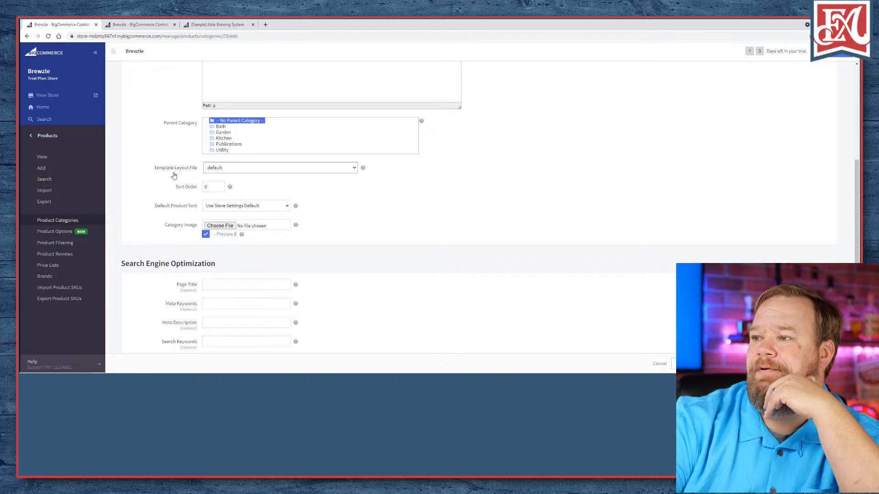
pyautogui.scroll(-1, 173, 174)
pyautogui.scroll(5, 179, 174)
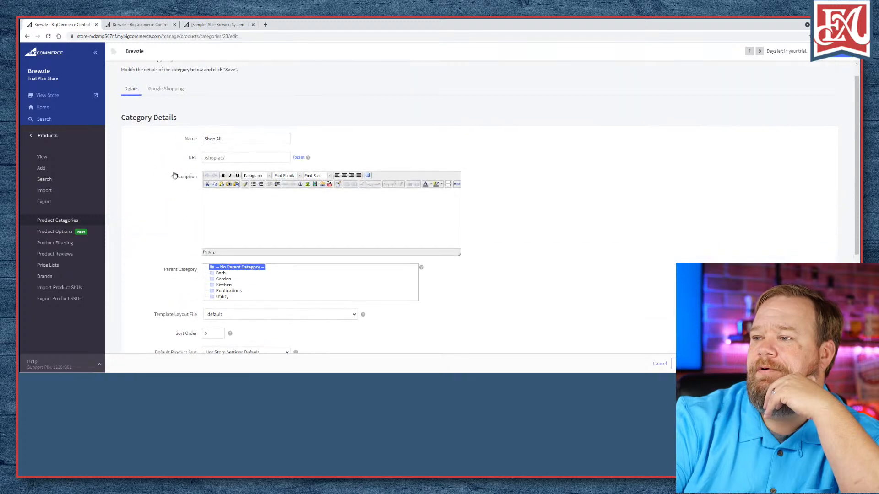
# - Rename the Shop All category to Men's
pyautogui.click(186, 158)
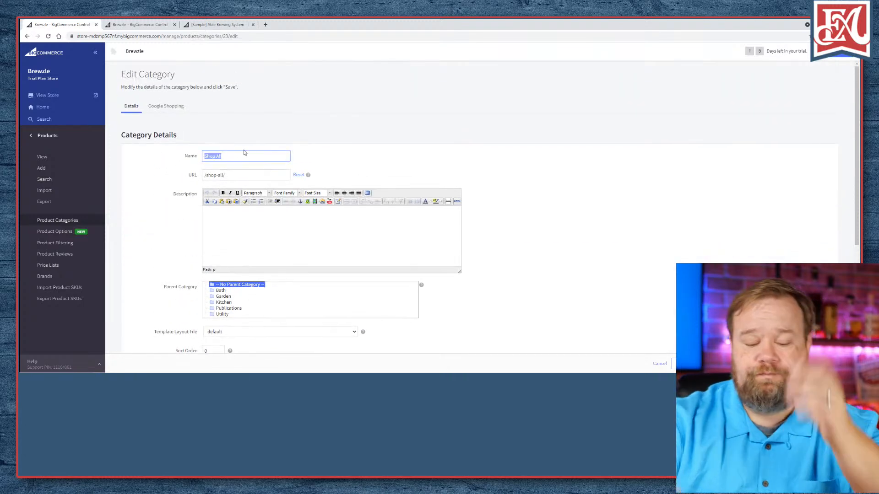
pyautogui.write('Me')
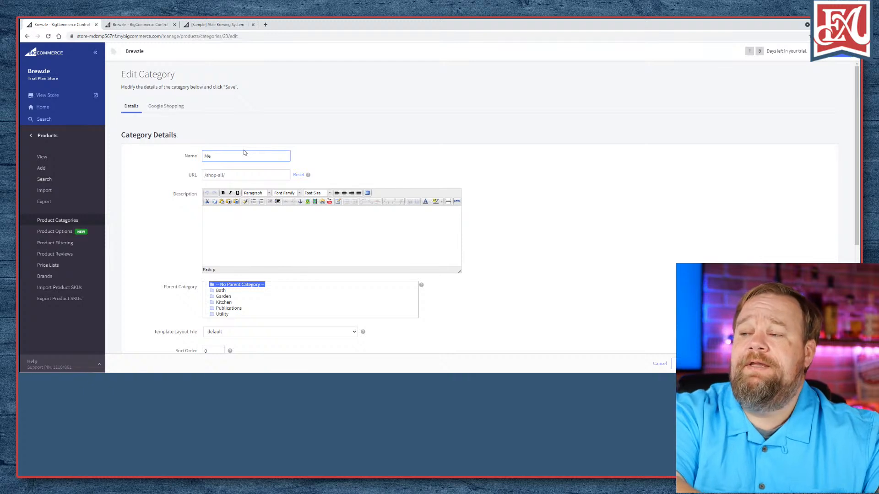
pyautogui.write("n's")
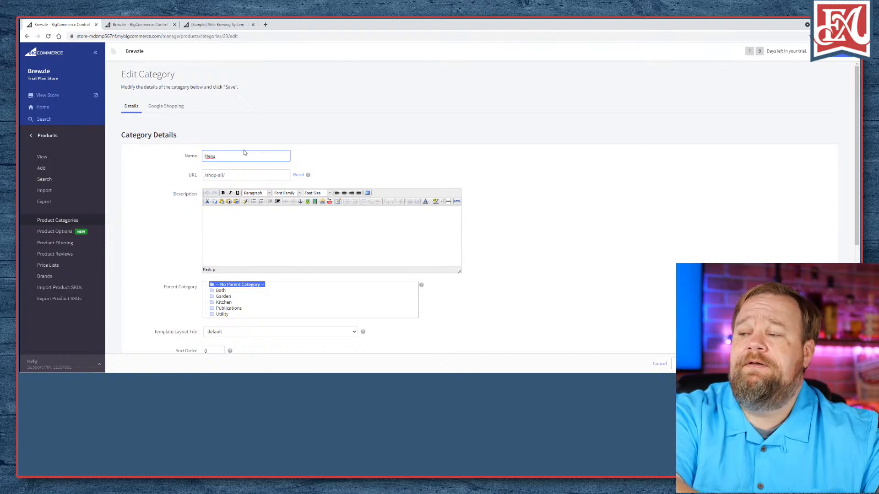
pyautogui.press('BackSpace')
pyautogui.write("'s")
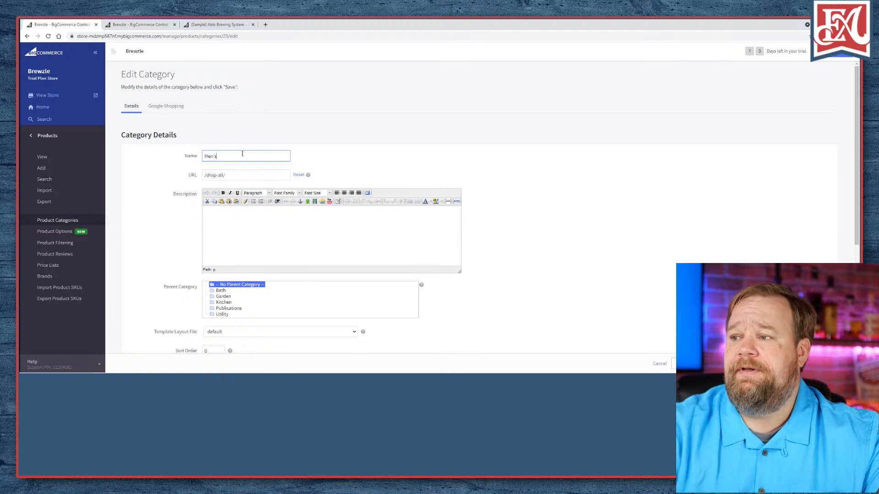
# - Set the Men's category URL to /mens/ and keep the automatic redirect of old URLs enabled
pyautogui.click(205, 174)
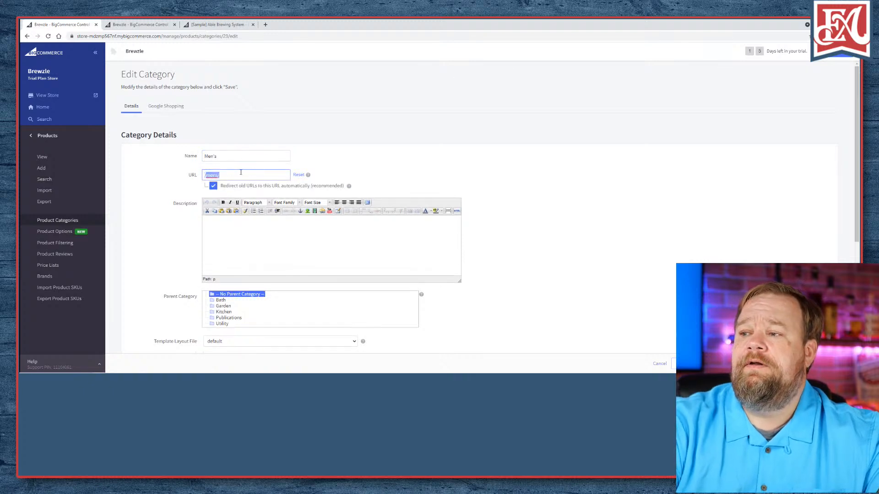
pyautogui.click(178, 192)
pyautogui.click(213, 188)
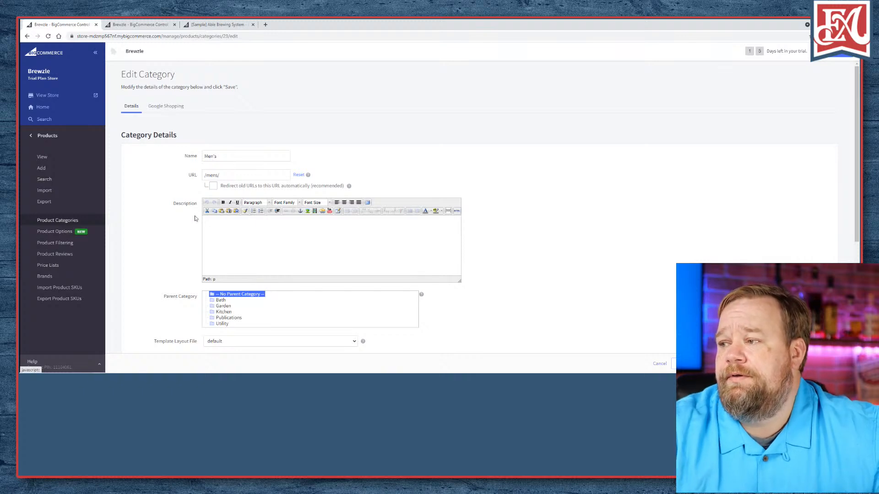
pyautogui.click(213, 185)
# - Look over the parent category, layout, image and search engine options of the Men's category and save it
pyautogui.scroll(-1, 144, 218)
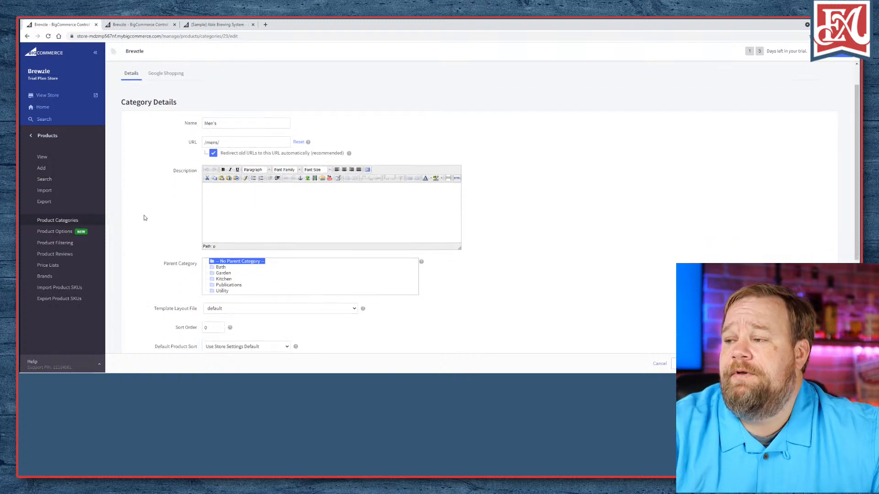
pyautogui.scroll(-1, 174, 211)
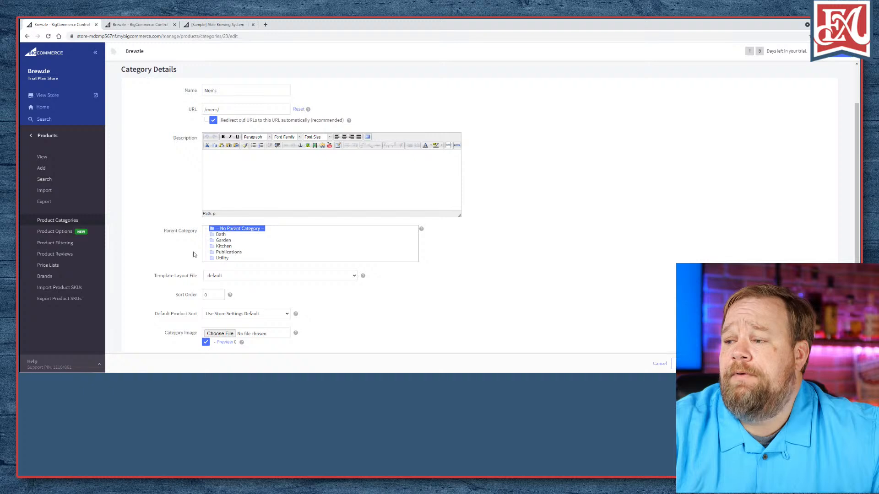
pyautogui.scroll(-1, 194, 255)
pyautogui.scroll(-3, 182, 255)
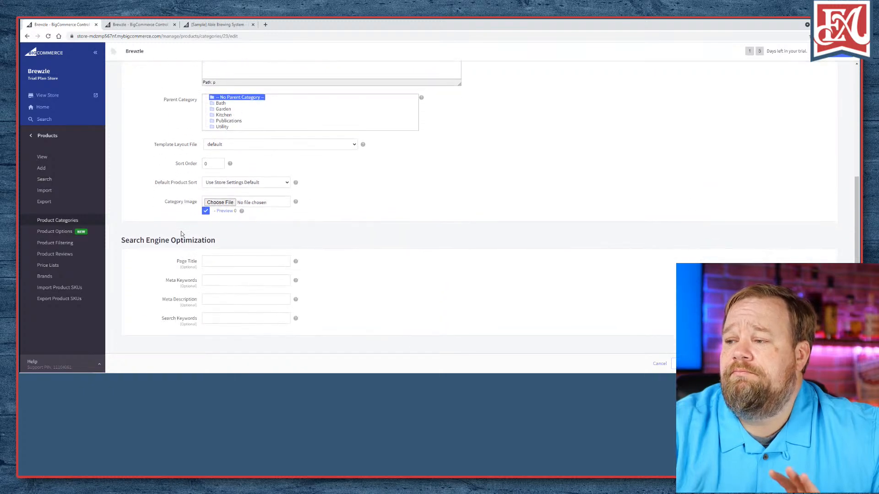
pyautogui.scroll(-1, 181, 231)
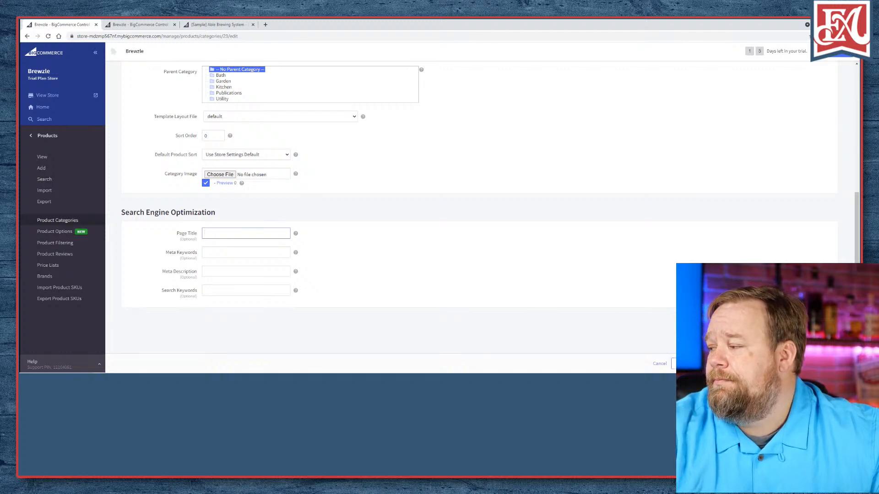
pyautogui.press('Return')
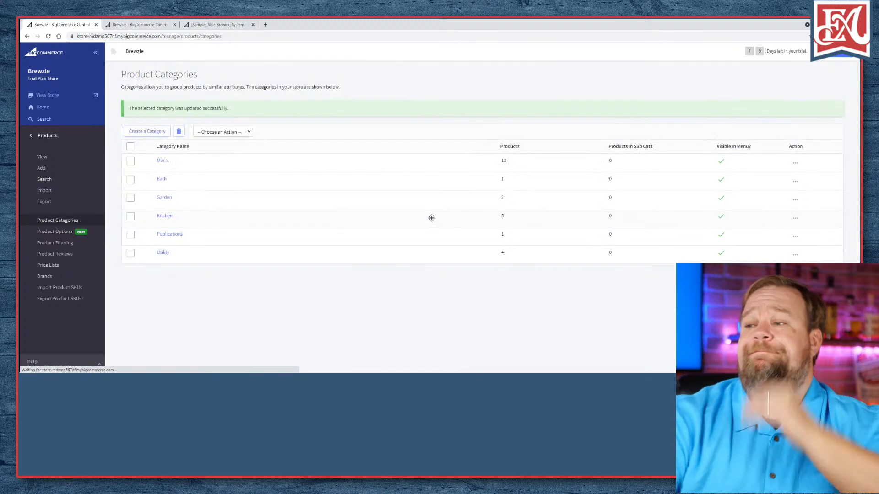
# - Reload the storefront and check the Shop All page and its category menu for the renamed Men's category
pyautogui.click(196, 26)
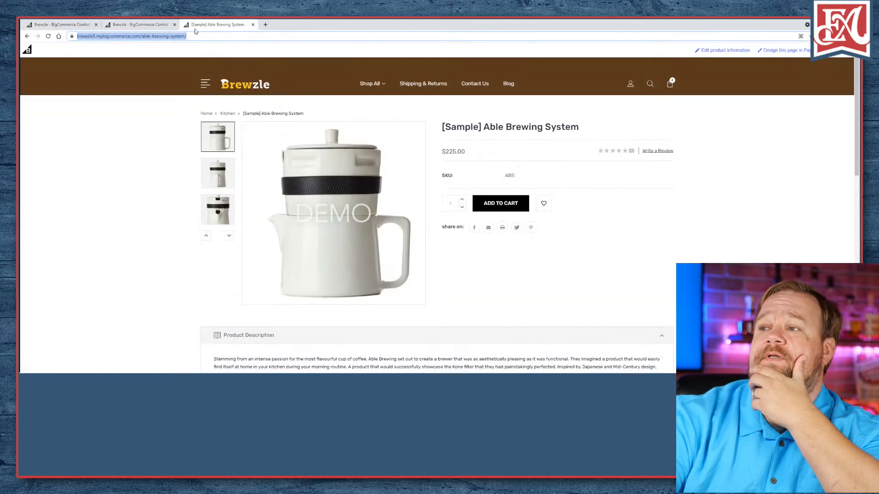
pyautogui.click(48, 36)
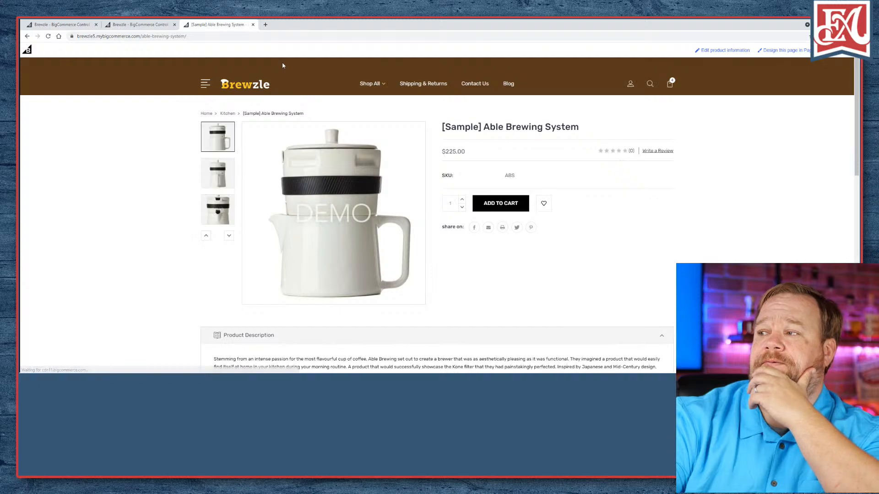
pyautogui.click(373, 84)
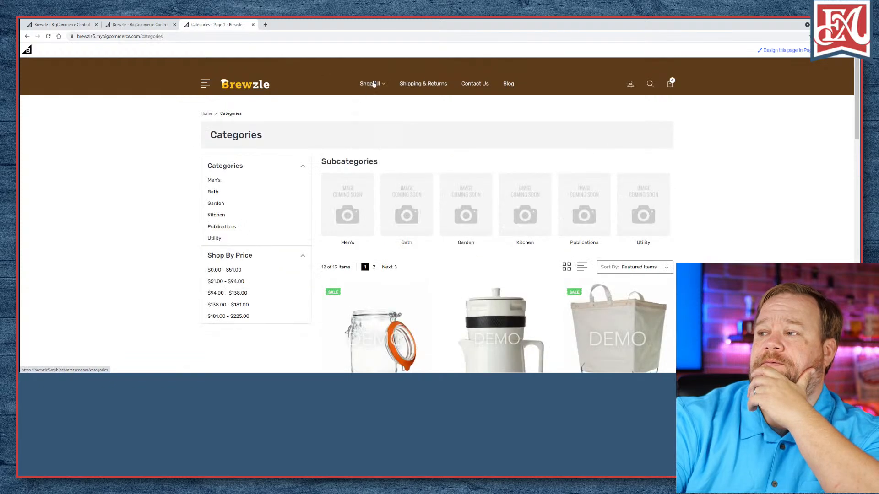
pyautogui.moveTo(373, 85)
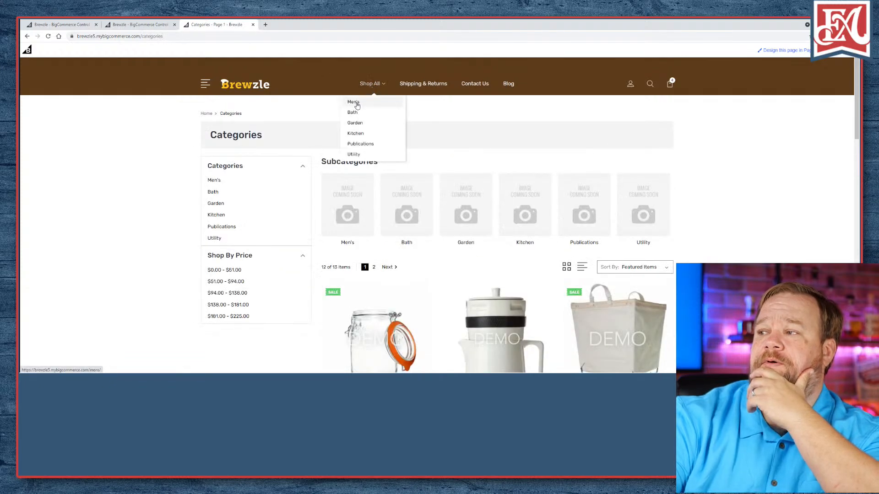
pyautogui.click(137, 24)
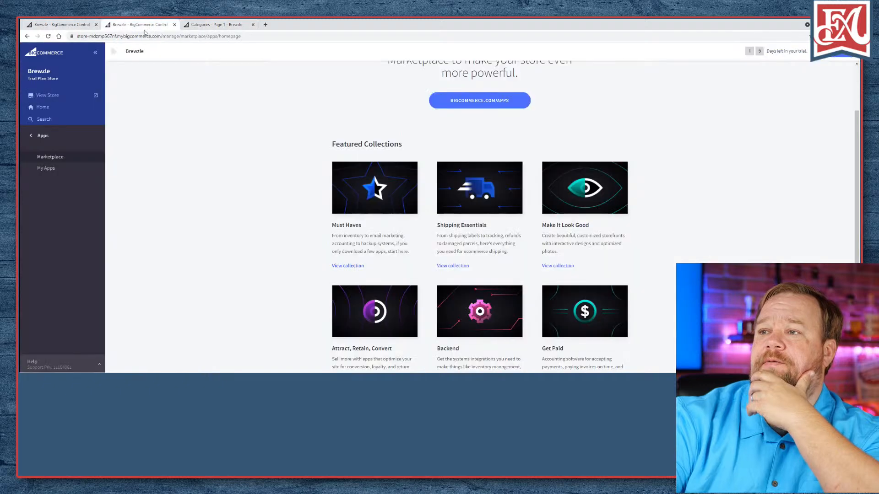
# - Open the Bath category for editing, rename it Women's and set its URL to /womens/
pyautogui.click(77, 24)
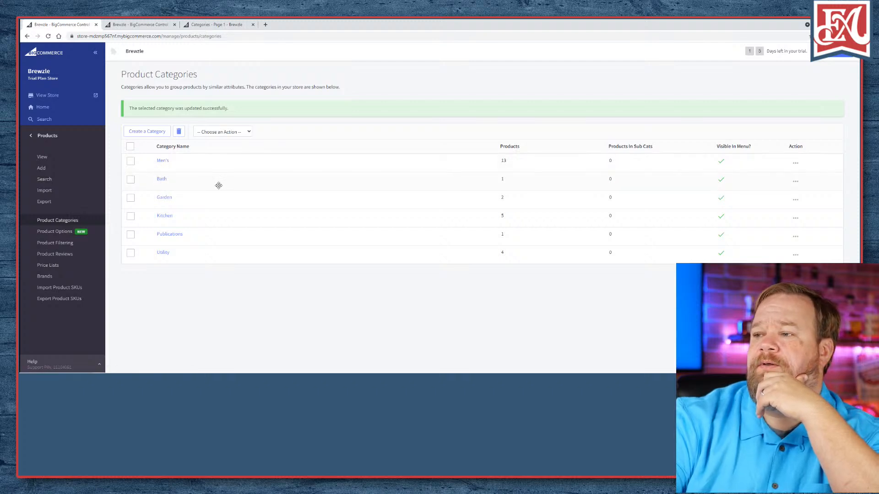
pyautogui.click(161, 179)
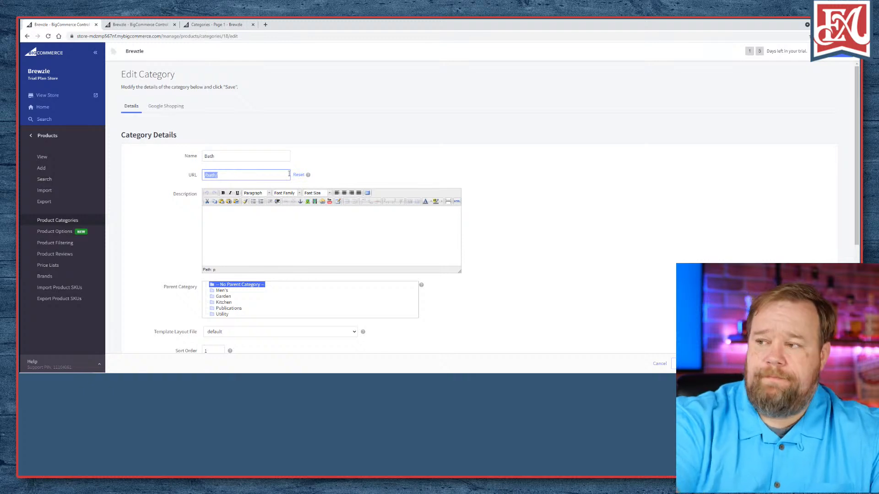
pyautogui.doubleClick(255, 156)
pyautogui.write("Women's")
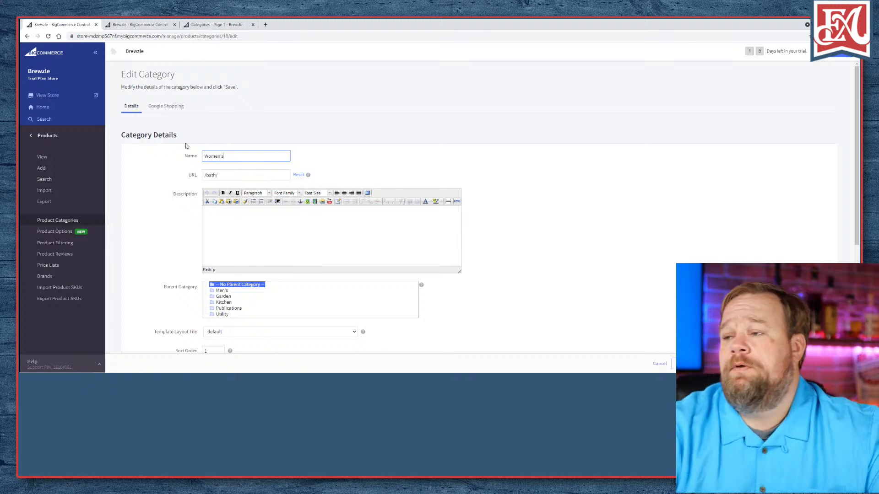
pyautogui.click(246, 178)
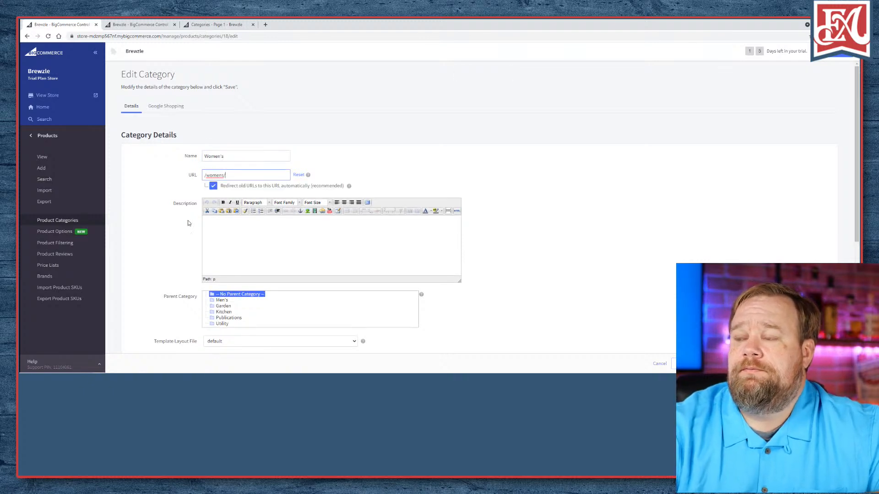
# - Look over the parent category, layout and sorting options of the Women's category and save it
pyautogui.scroll(-1, 183, 226)
pyautogui.scroll(-2, 186, 211)
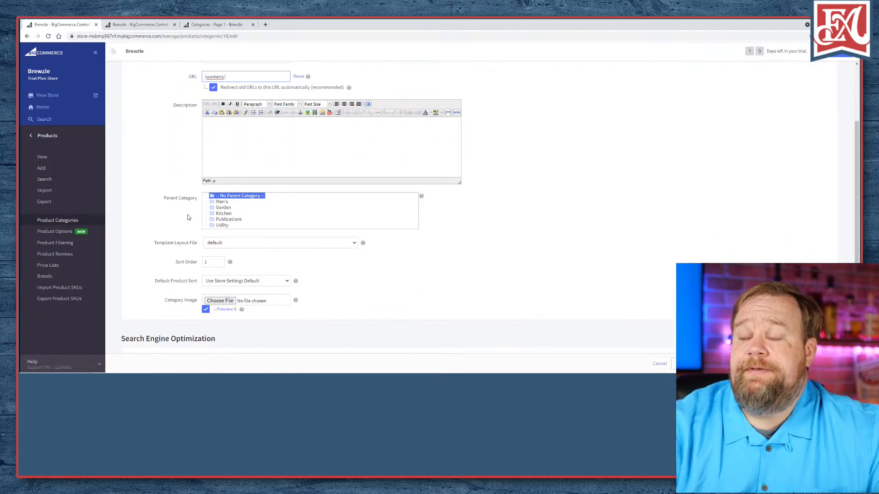
pyautogui.scroll(1, 188, 217)
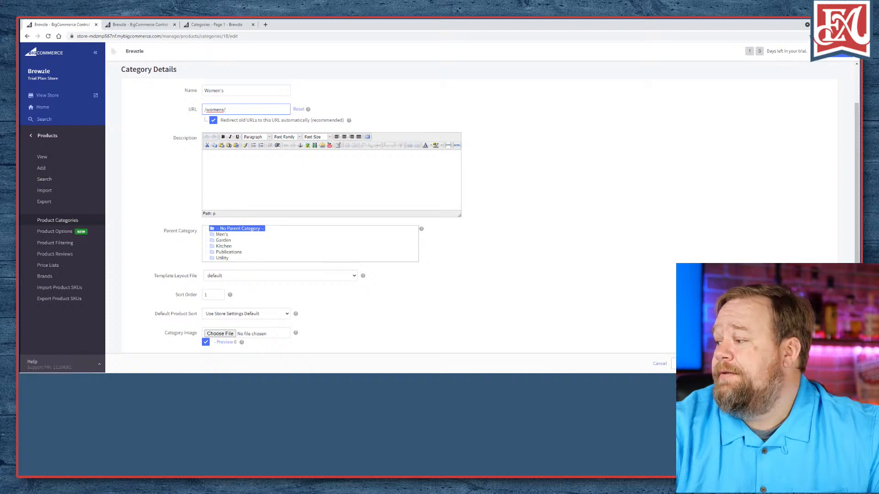
pyautogui.press('Return')
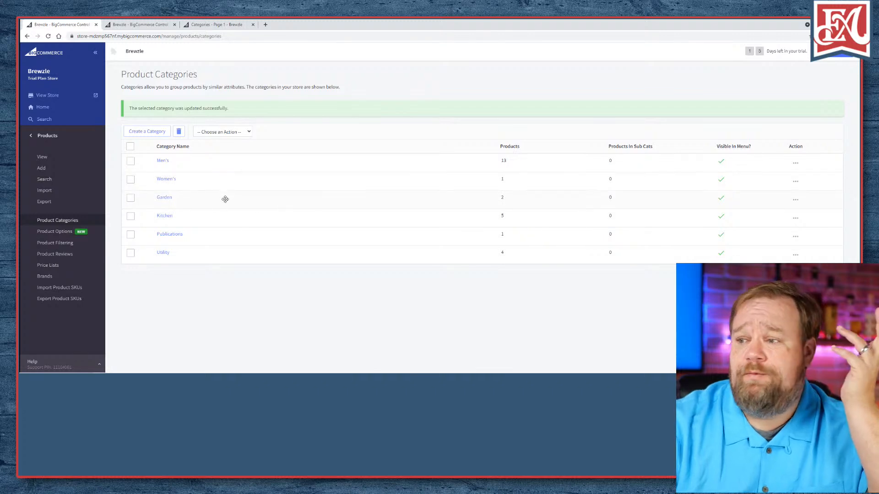
# - Permanently delete the Garden, Kitchen, Publications and Utility categories from the product category list
pyautogui.click(131, 198)
pyautogui.click(131, 217)
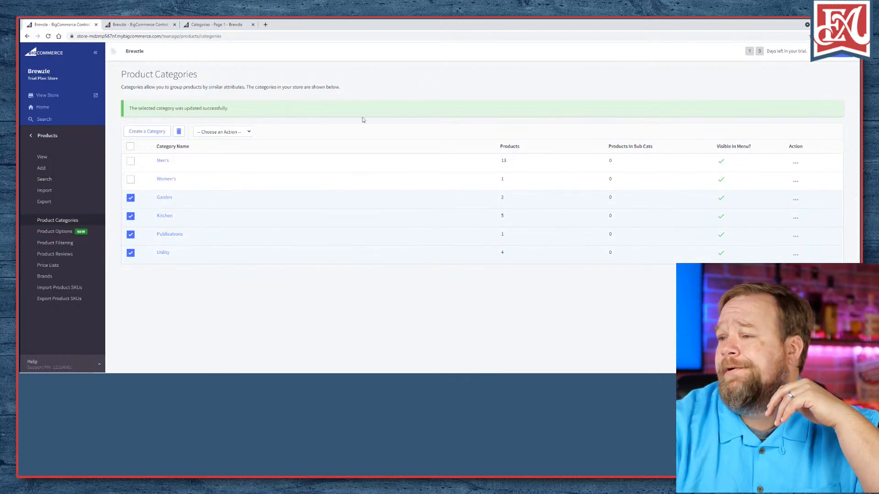
pyautogui.click(179, 132)
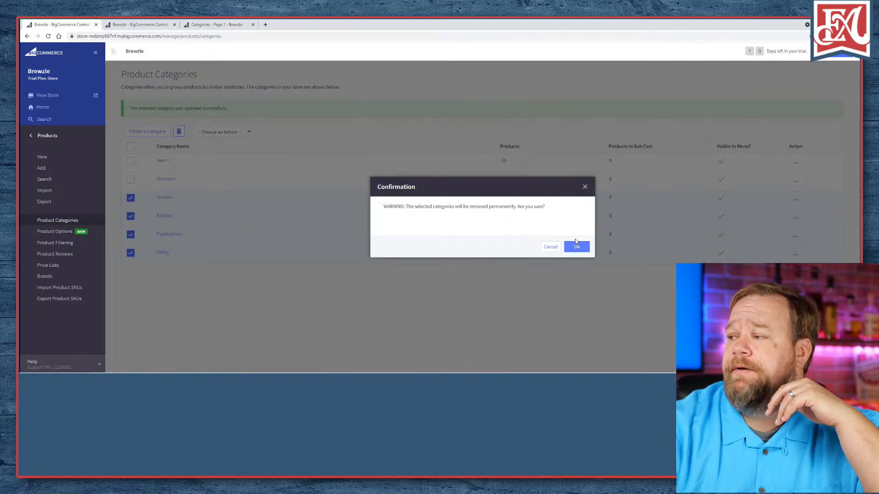
pyautogui.press('Escape')
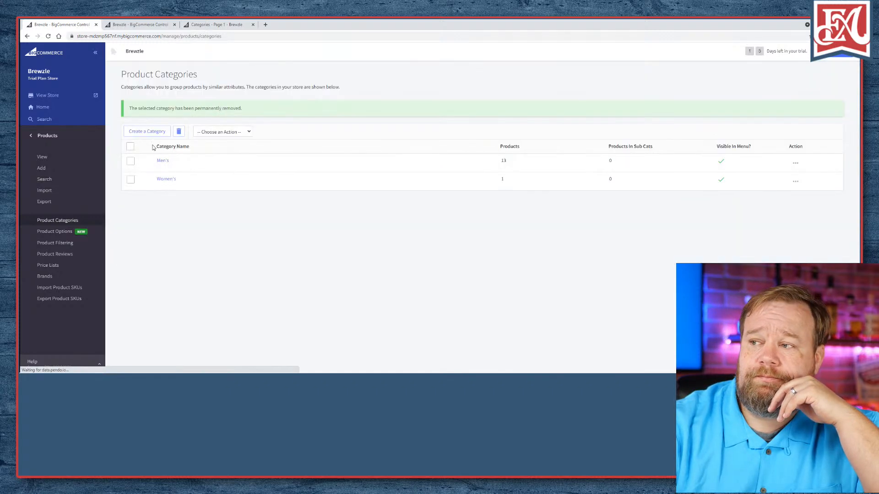
pyautogui.click(224, 133)
pyautogui.click(224, 133)
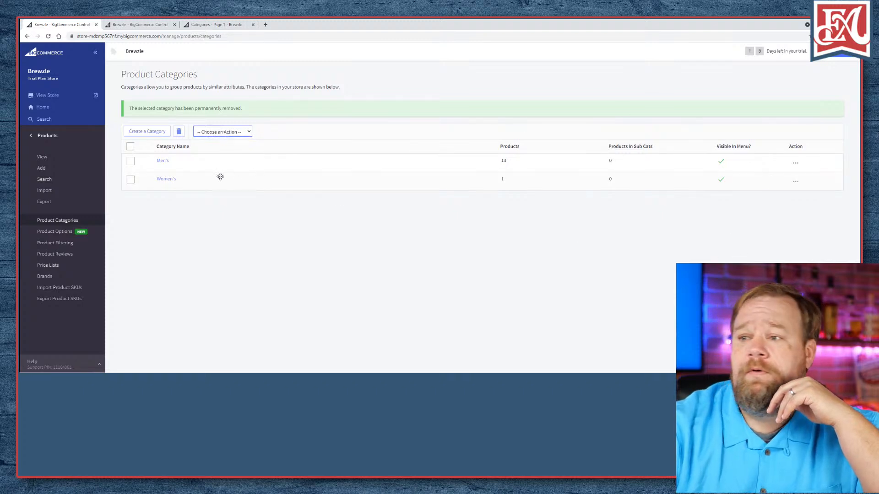
# - Reload the storefront's Categories page and check which categories and subcategories are offered
pyautogui.click(204, 26)
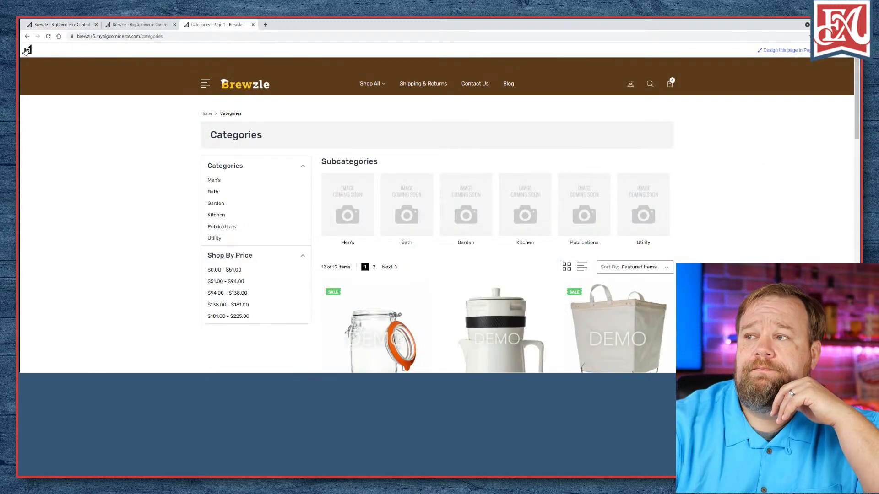
pyautogui.click(48, 36)
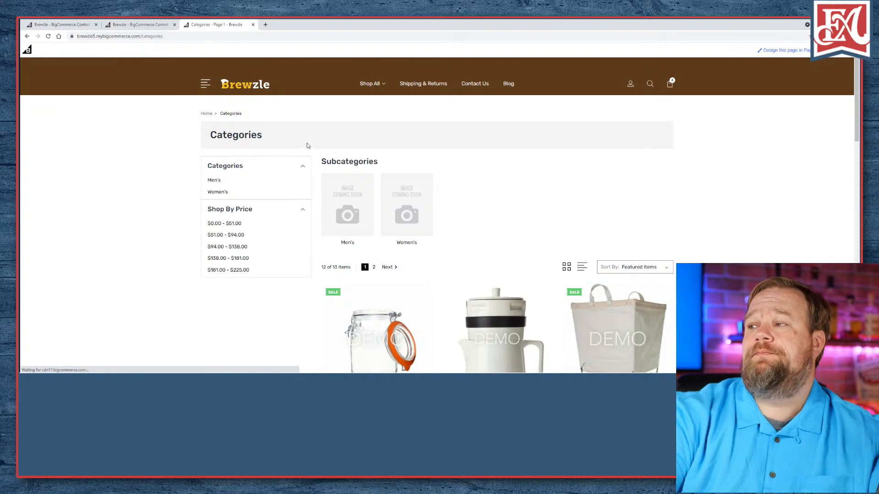
pyautogui.scroll(-1, 356, 101)
pyautogui.scroll(1, 350, 82)
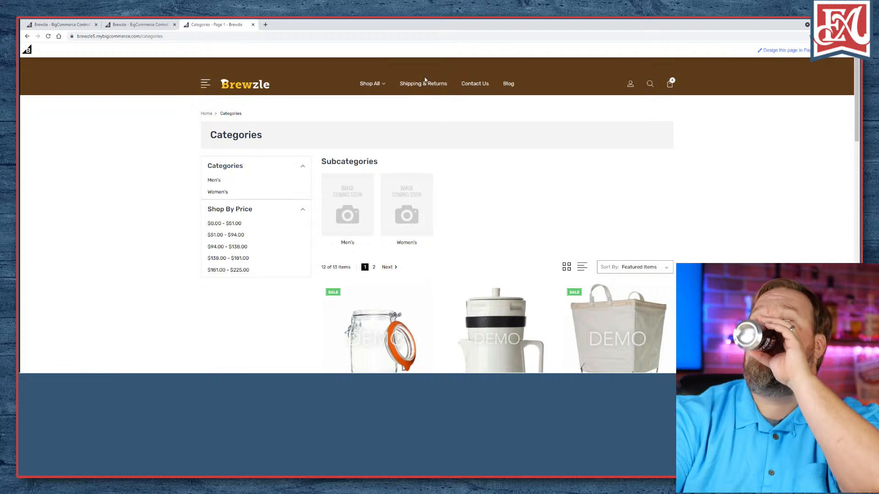
# - In the second control panel tab, look over the store setup's website settings, including physical dimensions and search engine optimization
pyautogui.click(154, 25)
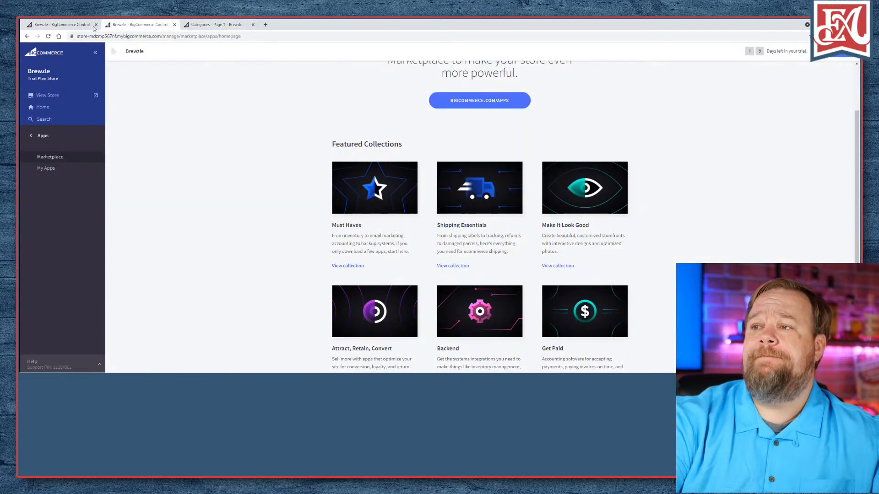
pyautogui.click(31, 137)
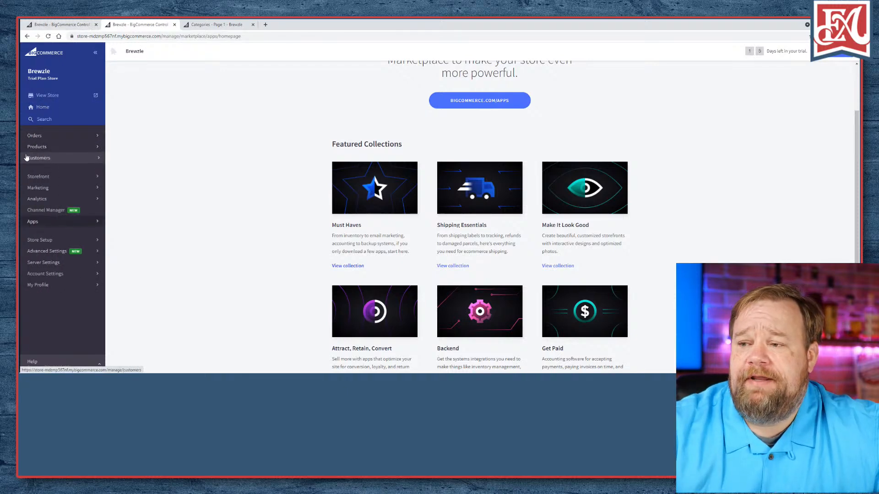
pyautogui.click(40, 241)
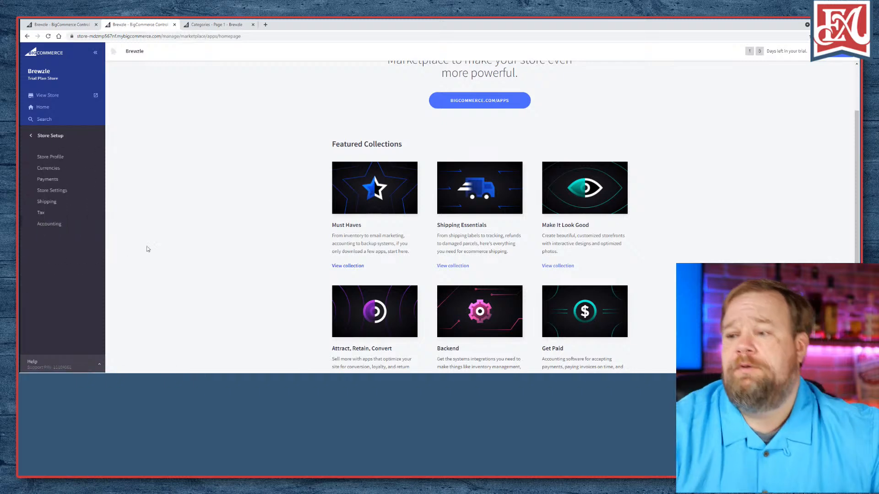
pyautogui.click(50, 191)
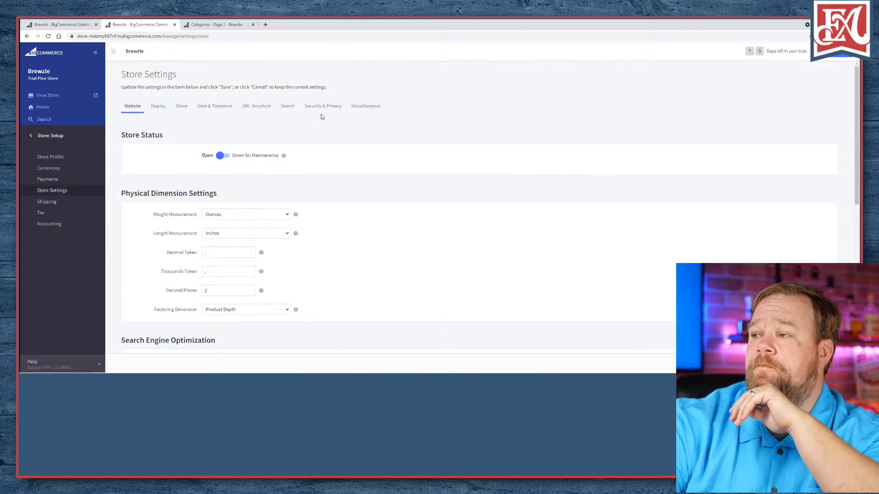
pyautogui.scroll(-7, 322, 116)
pyautogui.scroll(5, 216, 182)
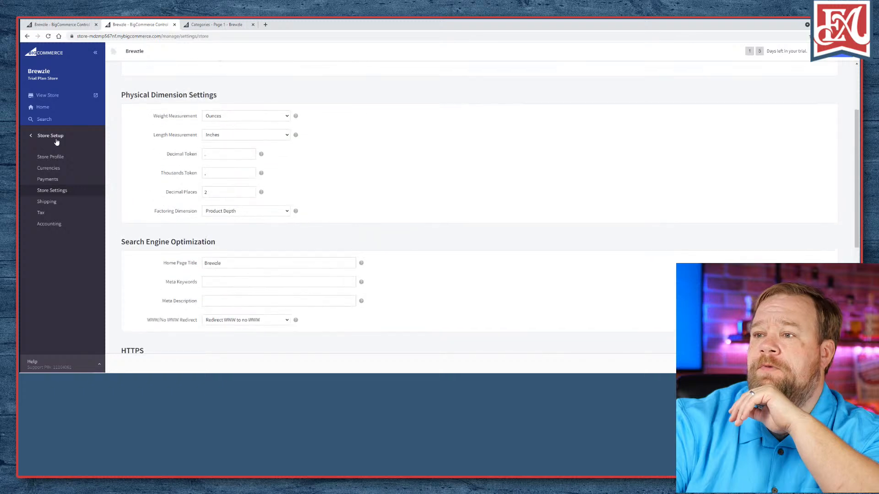
# - Look at the shared product options and check the categories in the storefront's Shop All menu
pyautogui.click(36, 135)
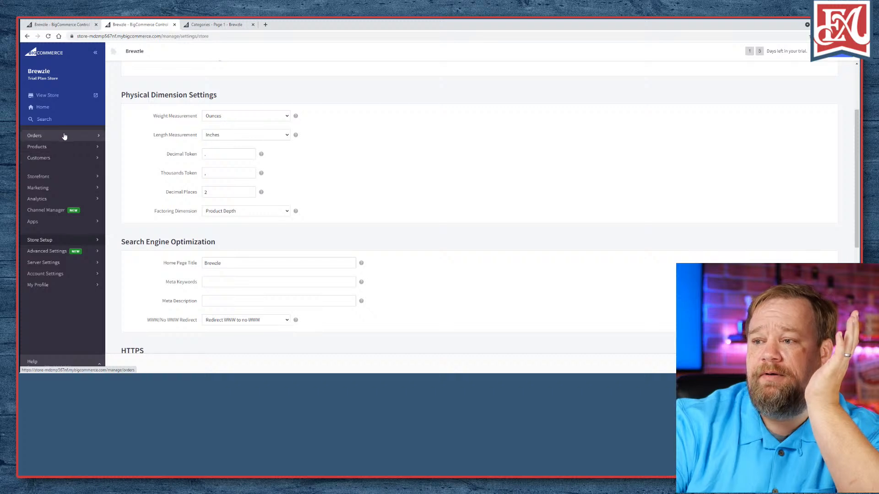
pyautogui.click(65, 147)
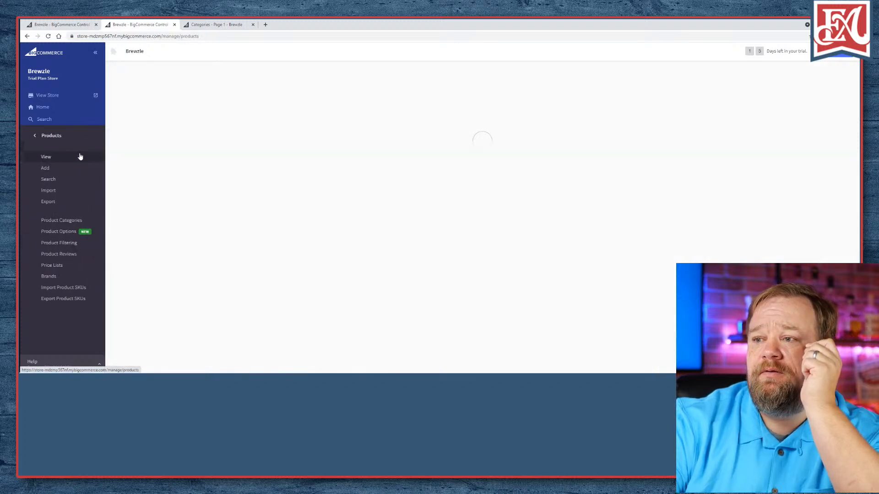
pyautogui.click(61, 233)
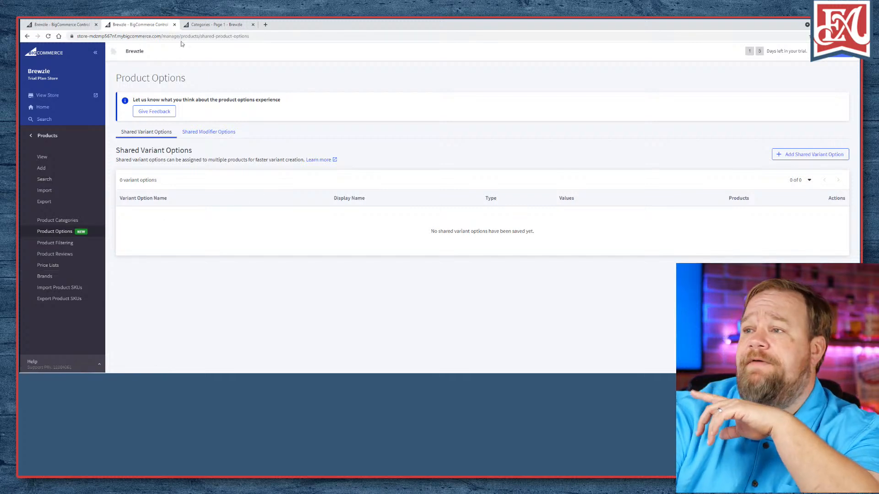
pyautogui.click(206, 25)
pyautogui.click(370, 84)
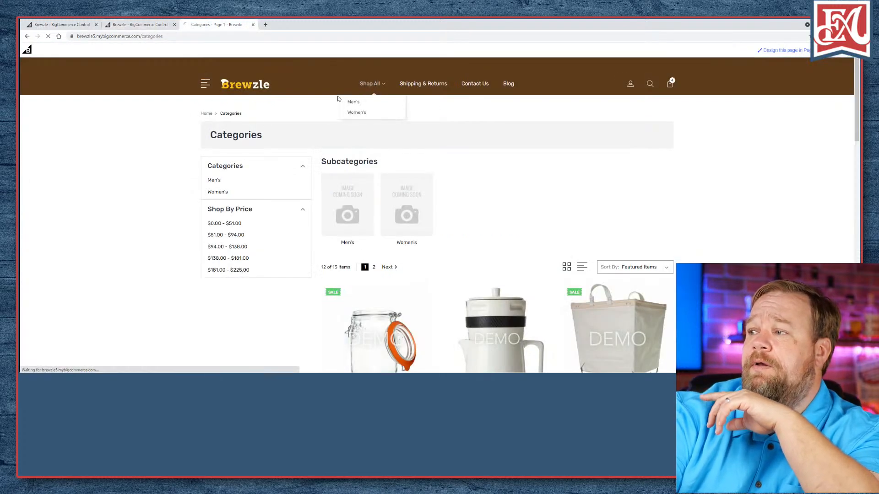
pyautogui.click(135, 25)
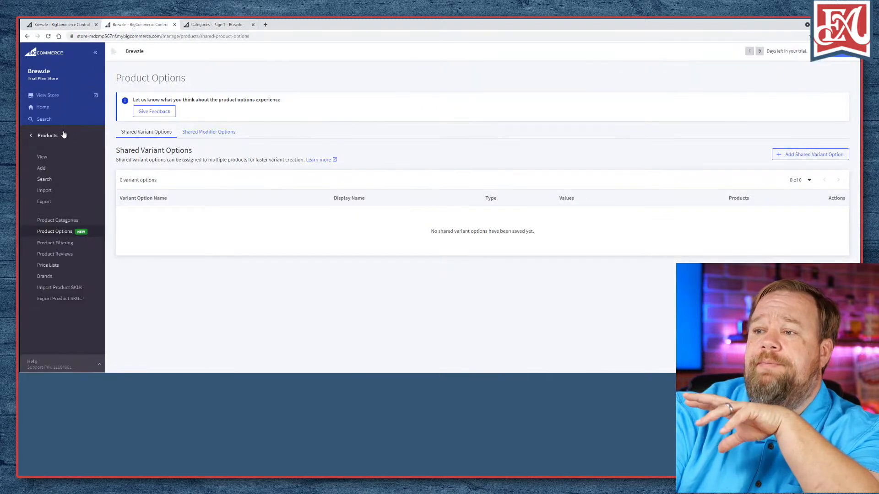
# - Look through the control panel's Storefront section, including the My Themes page and its submenu options
pyautogui.click(41, 137)
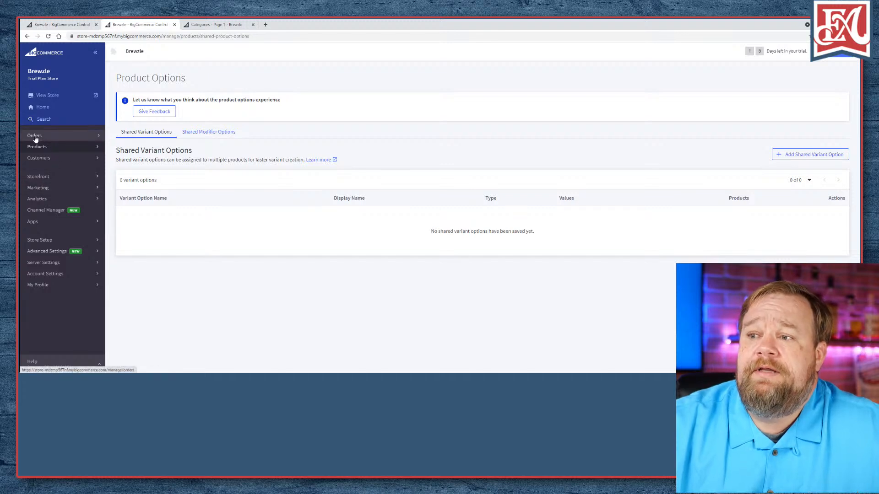
pyautogui.click(57, 178)
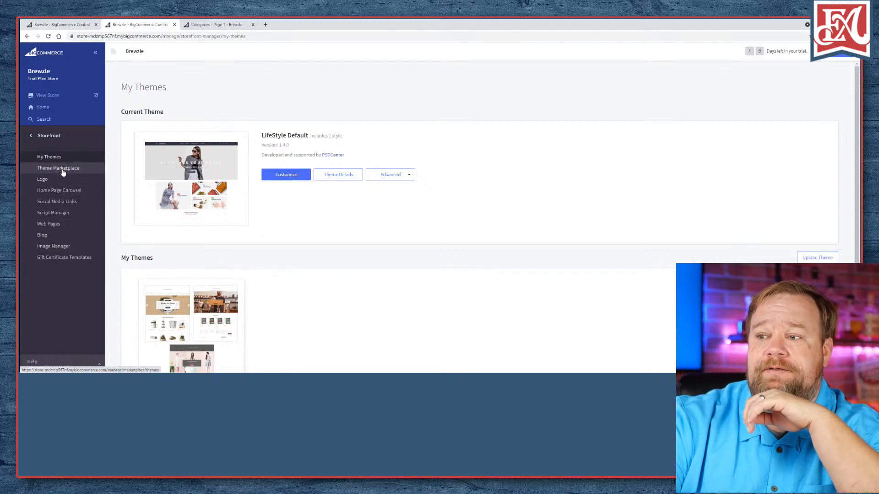
pyautogui.click(37, 138)
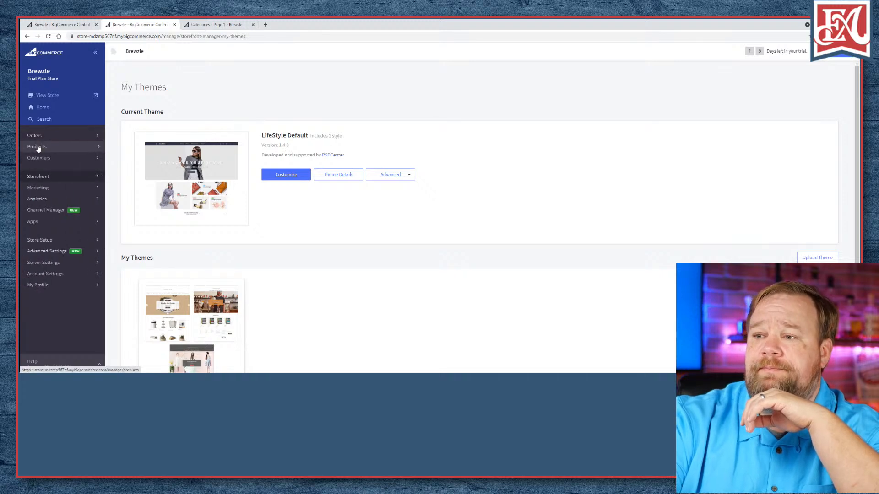
pyautogui.click(41, 175)
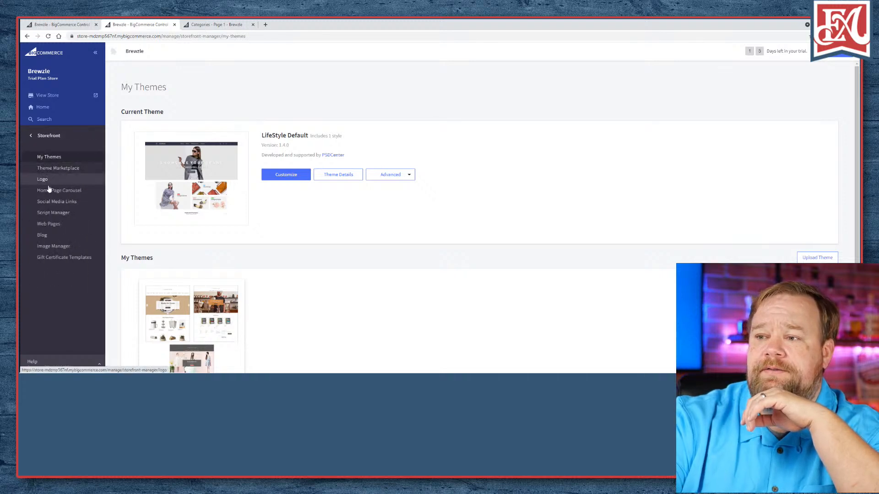
pyautogui.click(32, 136)
pyautogui.click(48, 120)
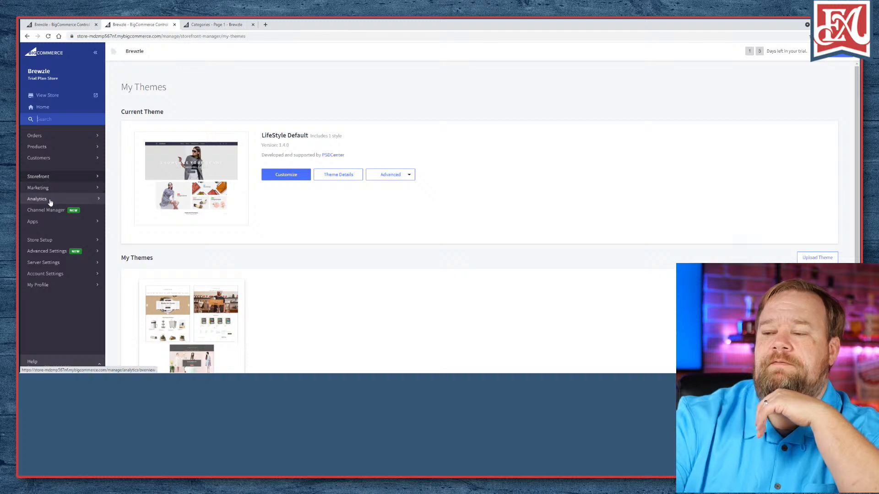
pyautogui.click(48, 178)
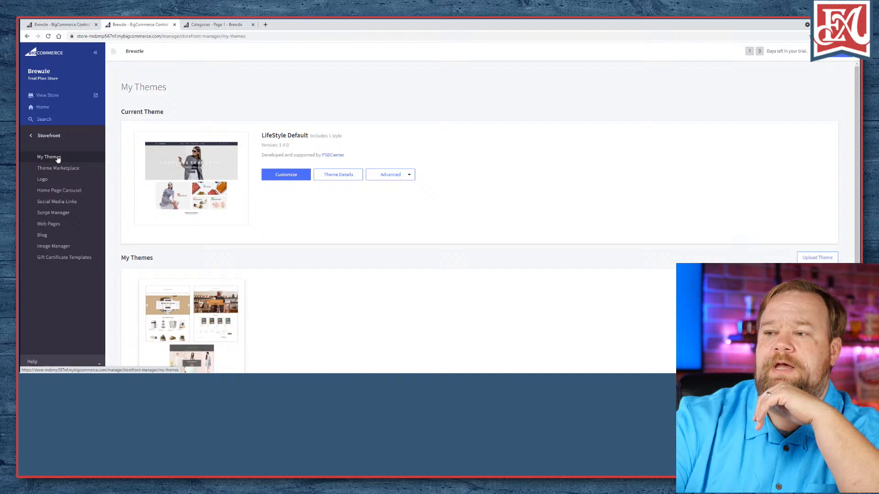
pyautogui.click(37, 137)
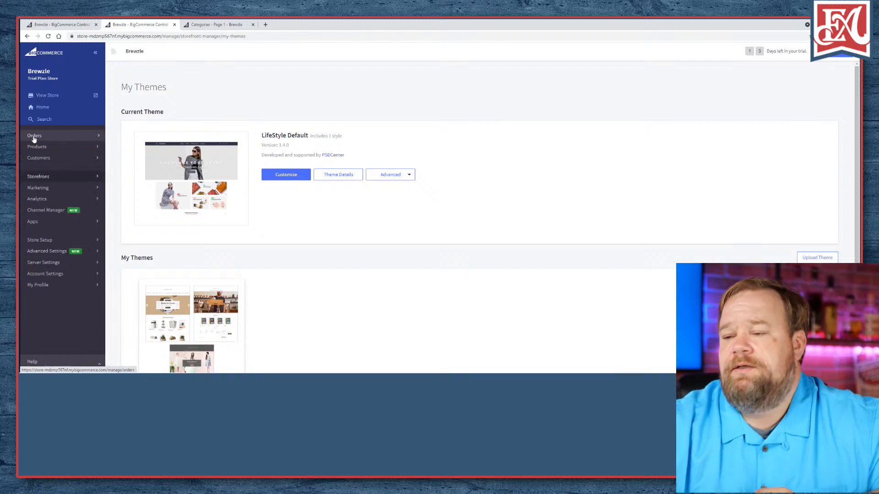
# - Browse the store profile, currencies and payments pages of the store setup
pyautogui.click(59, 240)
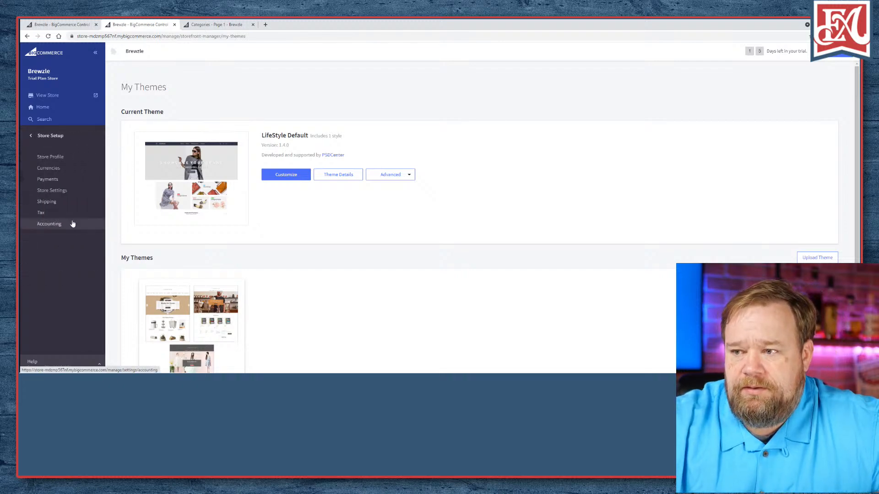
pyautogui.click(64, 158)
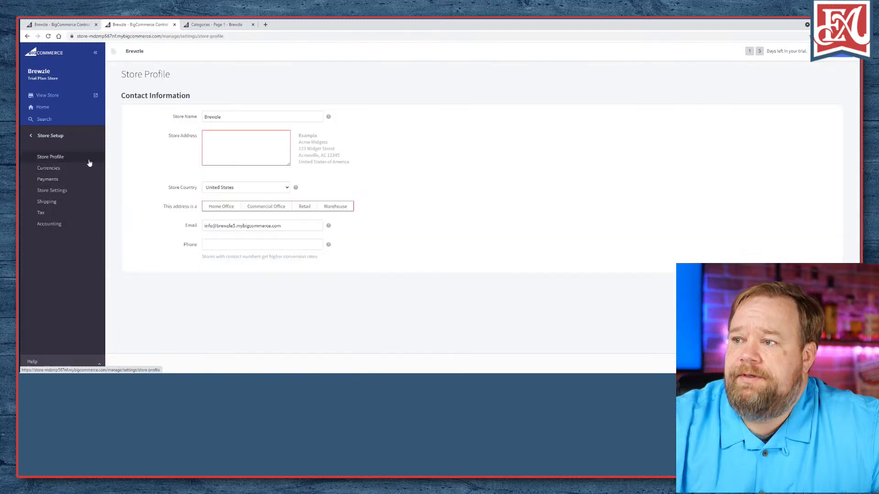
pyautogui.click(54, 169)
pyautogui.click(56, 183)
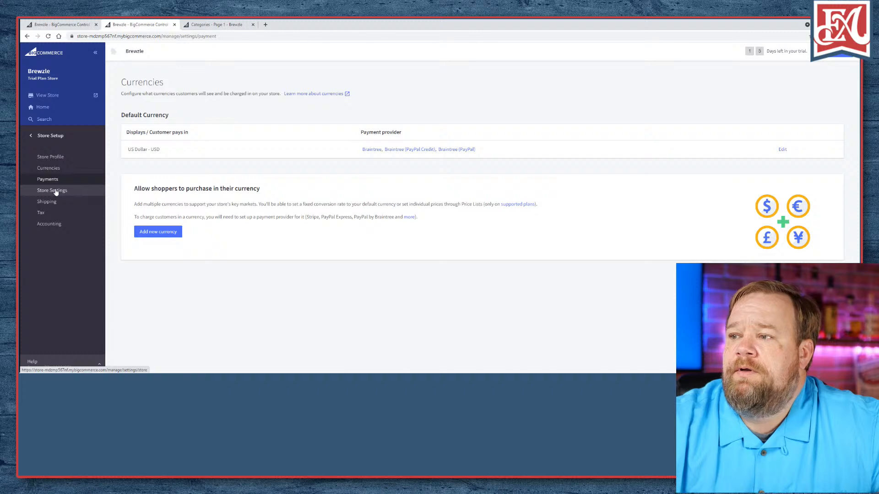
# - Disable the wishlist and product comparisons in the store's display settings
pyautogui.click(55, 191)
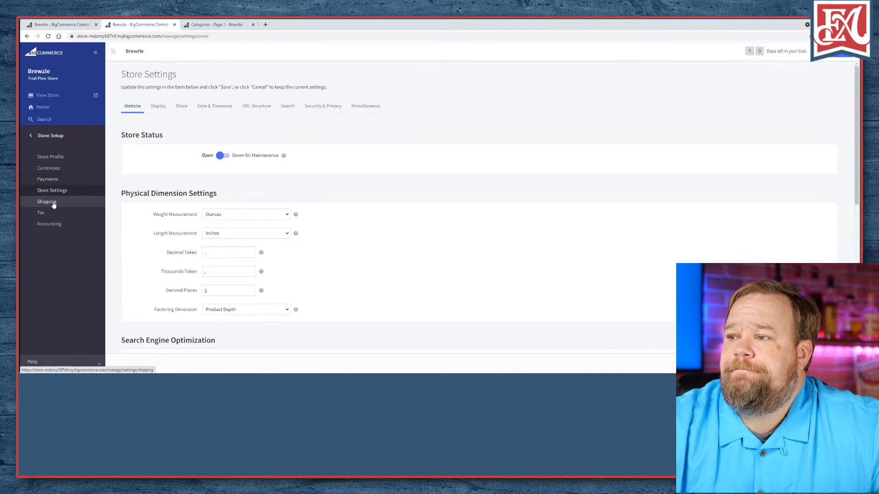
pyautogui.click(160, 108)
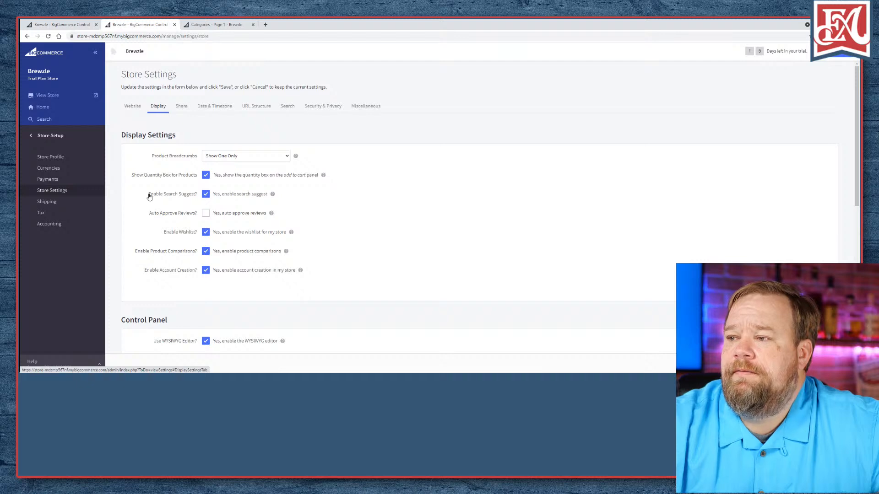
pyautogui.scroll(-1, 149, 197)
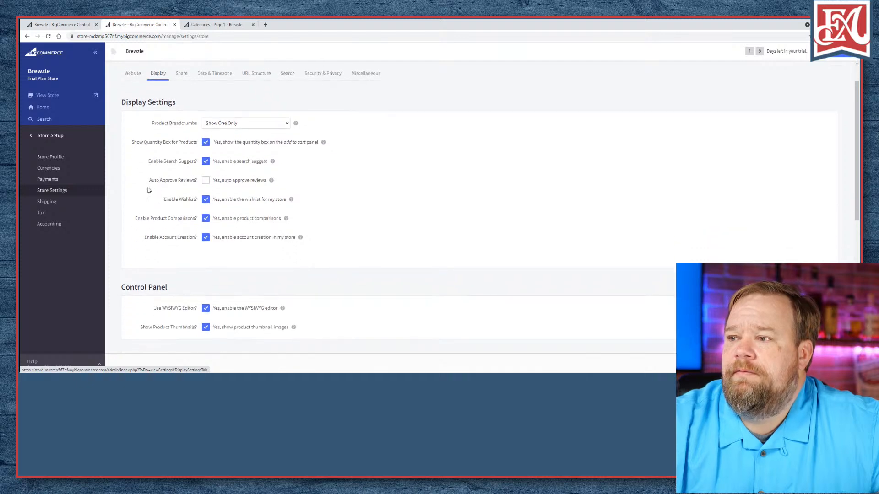
pyautogui.scroll(-1, 143, 189)
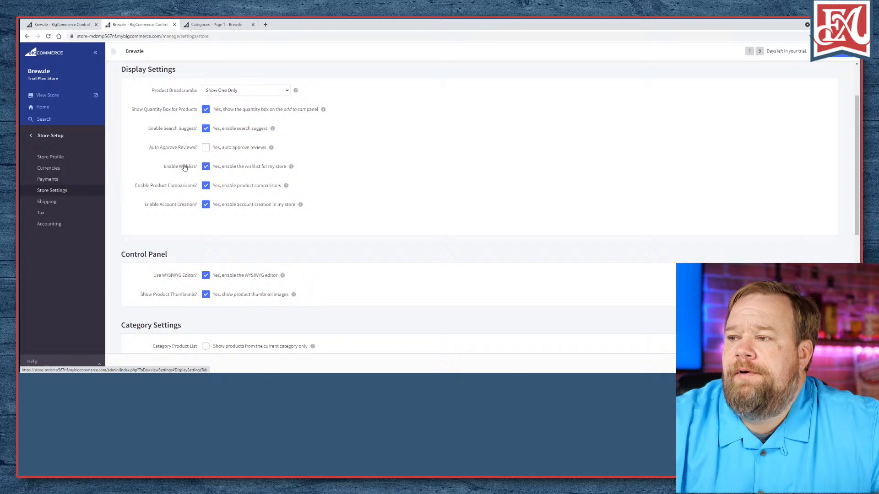
pyautogui.click(206, 166)
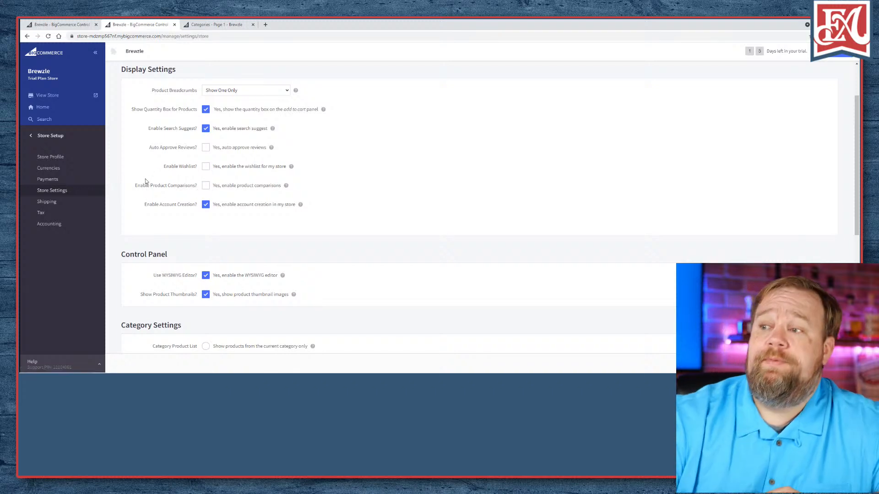
# - Look through the display, control panel and category settings, including the Product Breadcrumbs and Default Product Sort options
pyautogui.scroll(1, 144, 183)
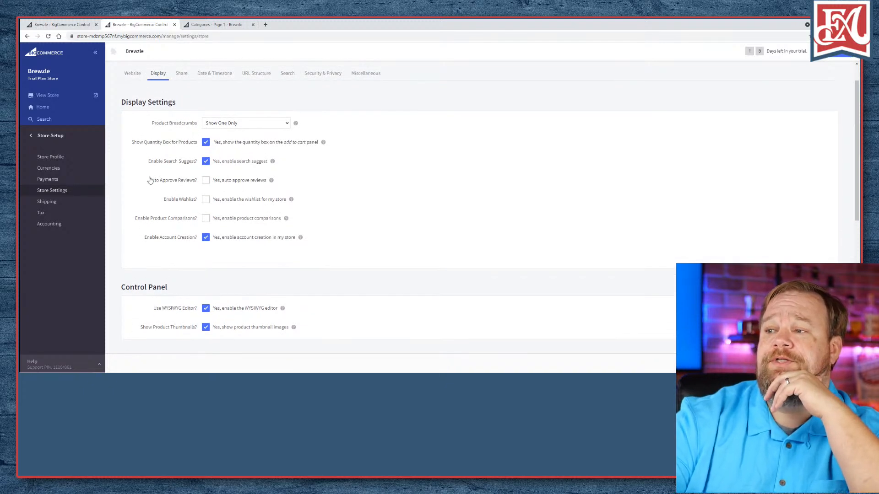
pyautogui.scroll(-1, 149, 181)
pyautogui.scroll(2, 149, 182)
pyautogui.click(243, 156)
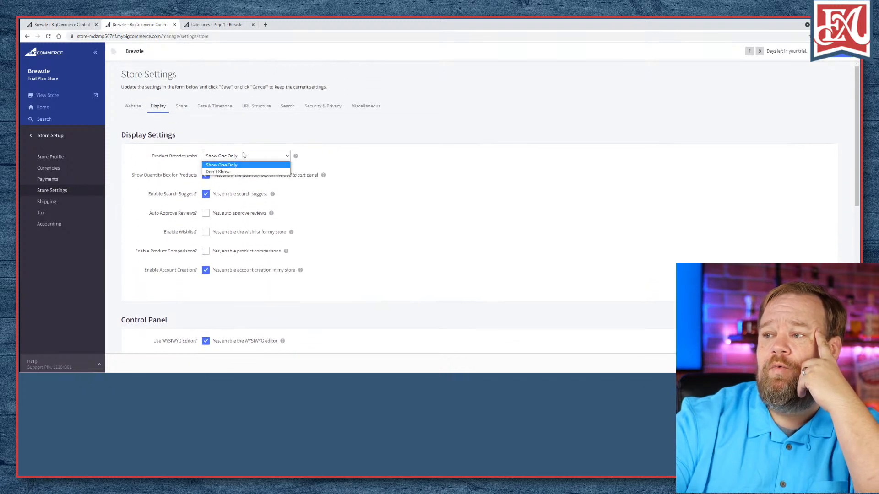
pyautogui.click(175, 163)
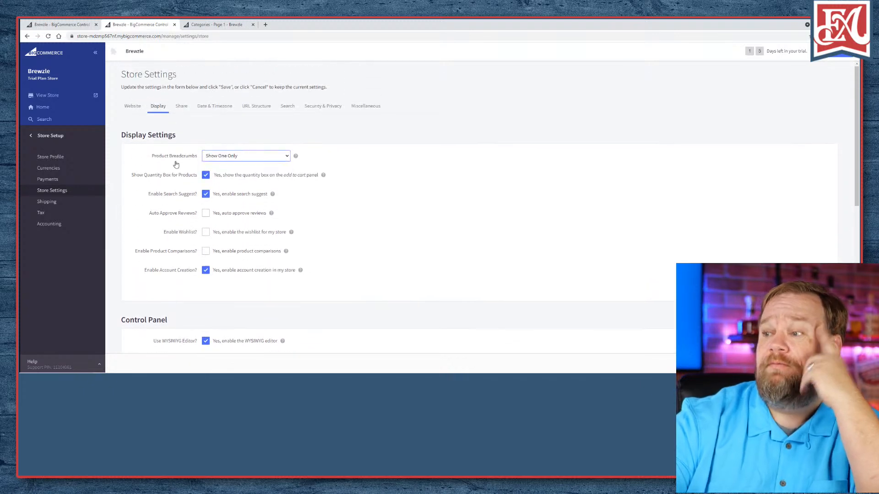
pyautogui.scroll(-5, 175, 165)
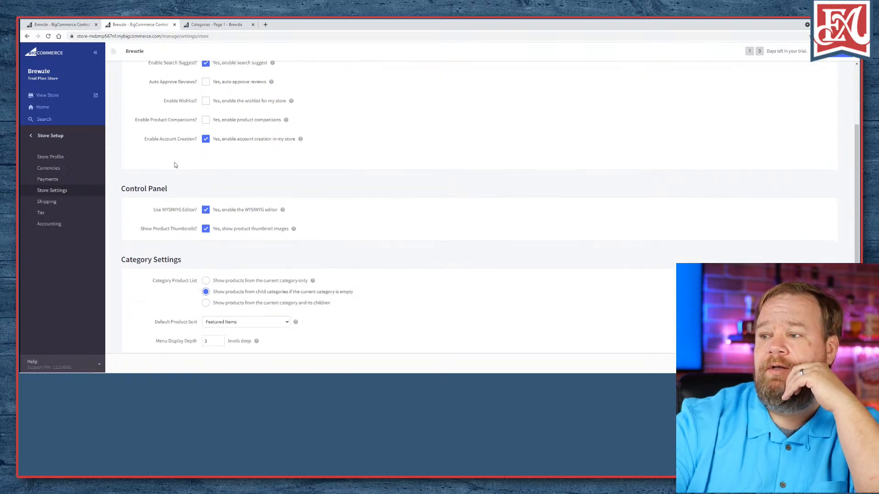
pyautogui.scroll(-3, 175, 165)
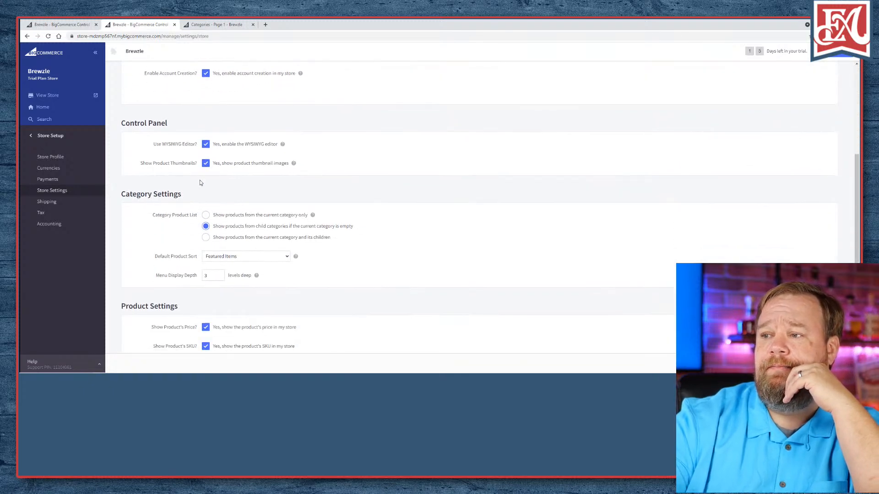
pyautogui.scroll(-3, 200, 183)
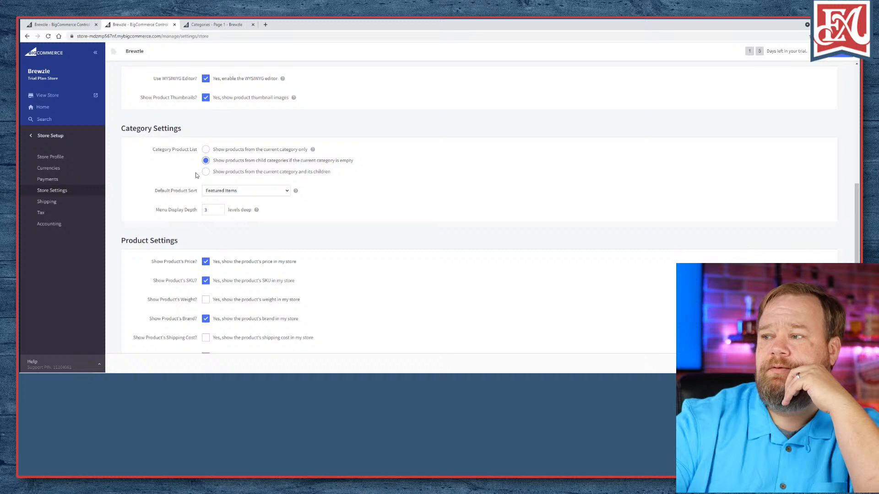
pyautogui.scroll(-1, 185, 176)
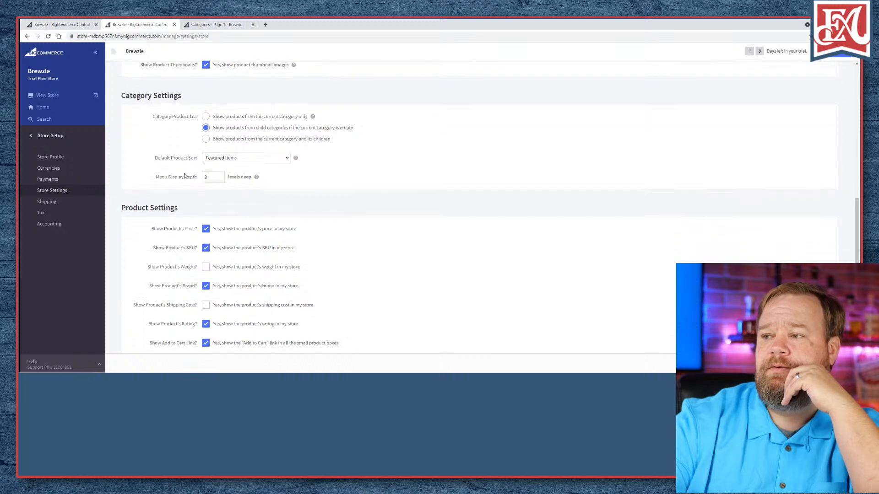
pyautogui.click(230, 159)
pyautogui.click(230, 160)
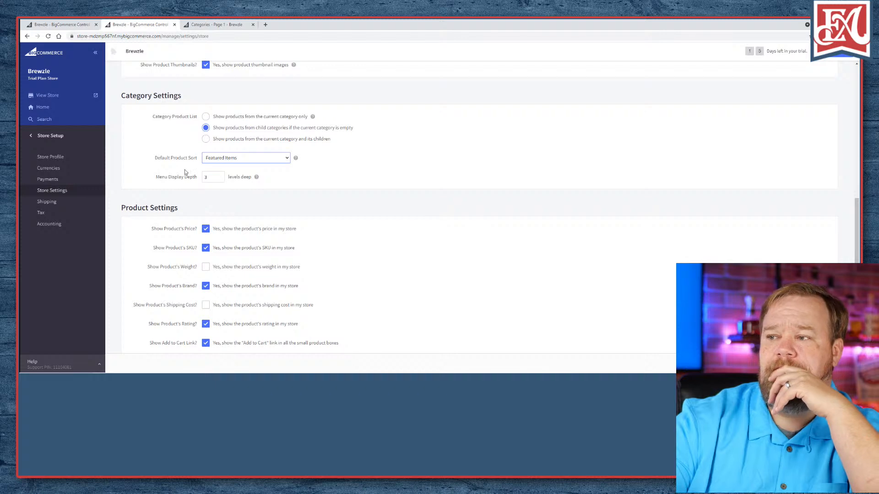
# - Disable showing the product's brand in the product settings
pyautogui.scroll(-2, 186, 171)
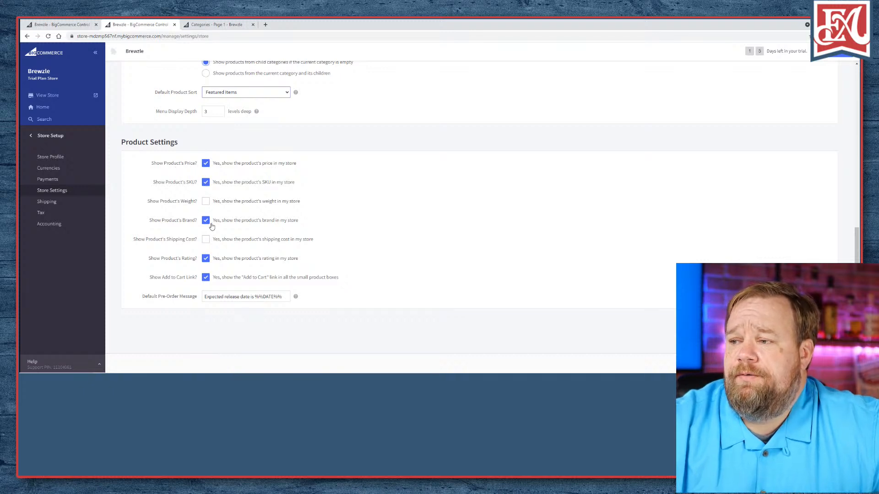
pyautogui.scroll(-1, 206, 229)
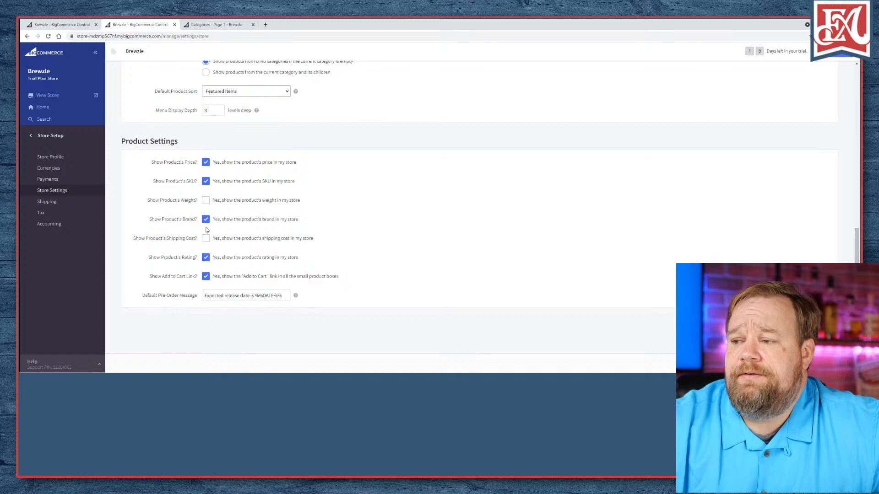
pyautogui.click(206, 220)
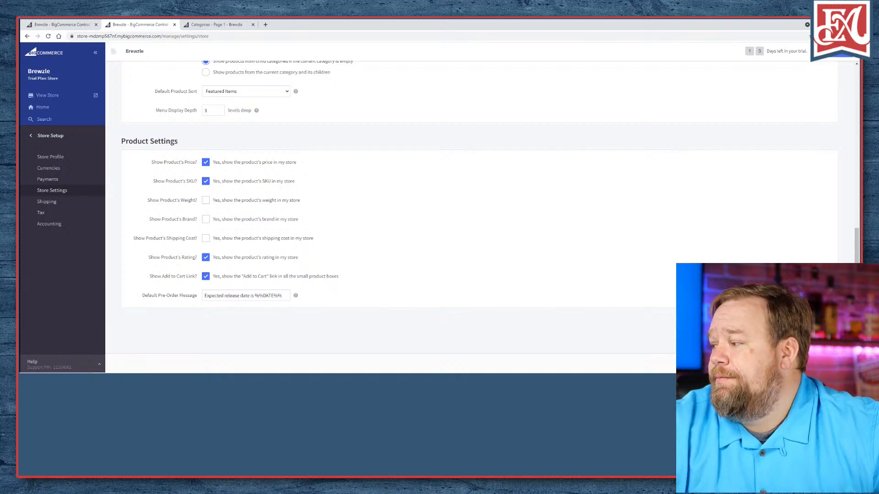
# - Check the product cards on the storefront's Categories page and return to the store settings
pyautogui.click(232, 26)
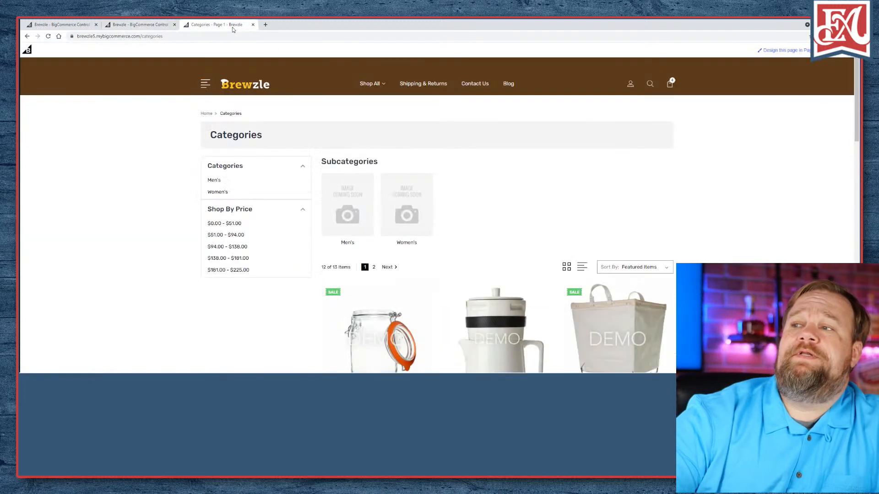
pyautogui.scroll(-3, 355, 186)
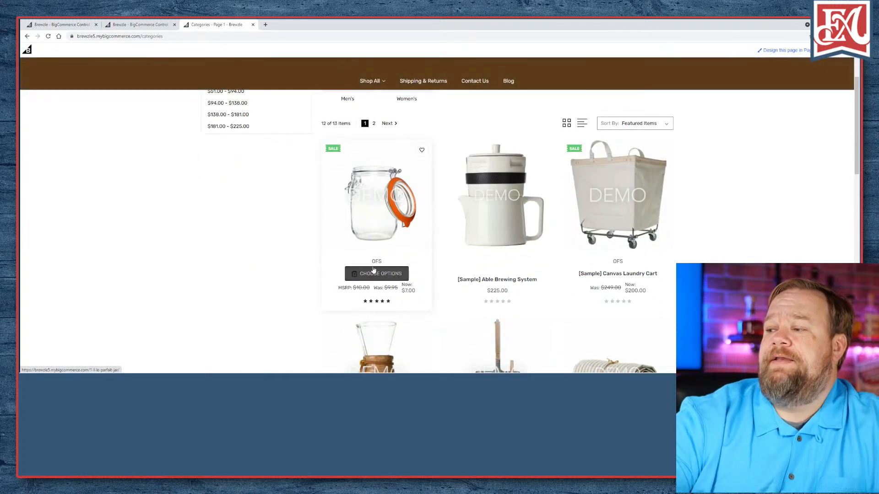
pyautogui.click(154, 28)
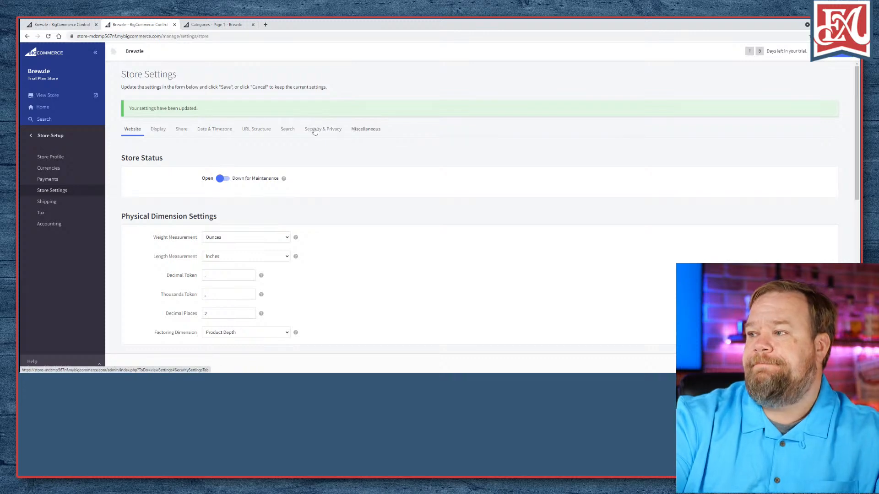
# - Look through the website and miscellaneous store settings, including the email and abandoned cart options
pyautogui.scroll(-3, 263, 183)
pyautogui.scroll(-4, 263, 180)
pyautogui.scroll(-1, 265, 179)
pyautogui.scroll(7, 270, 176)
pyautogui.click(359, 131)
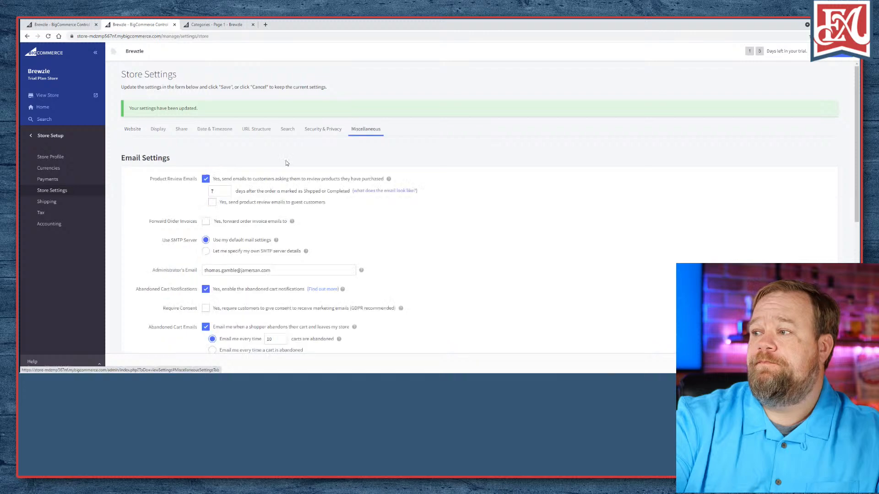
pyautogui.scroll(-6, 220, 176)
pyautogui.scroll(3, 193, 165)
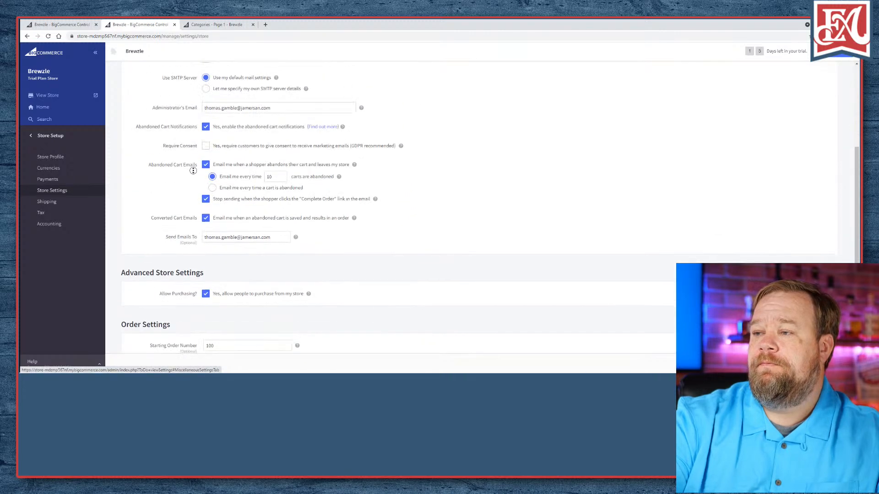
pyautogui.scroll(5, 193, 159)
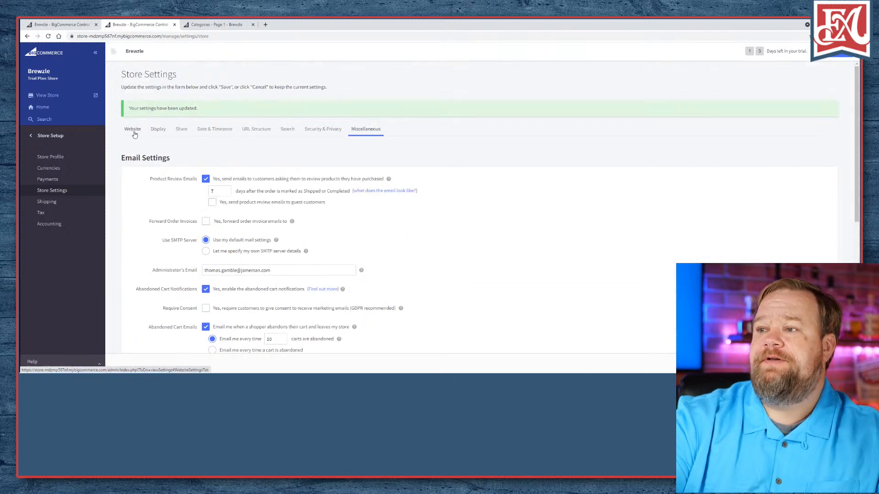
pyautogui.click(135, 133)
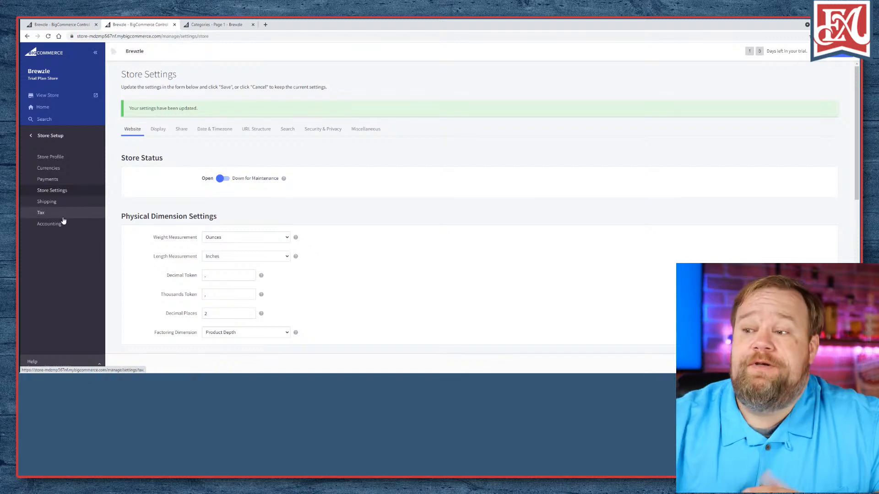
# - Open the storefront in a new browser tab and go to the control panel's home page
pyautogui.click(40, 135)
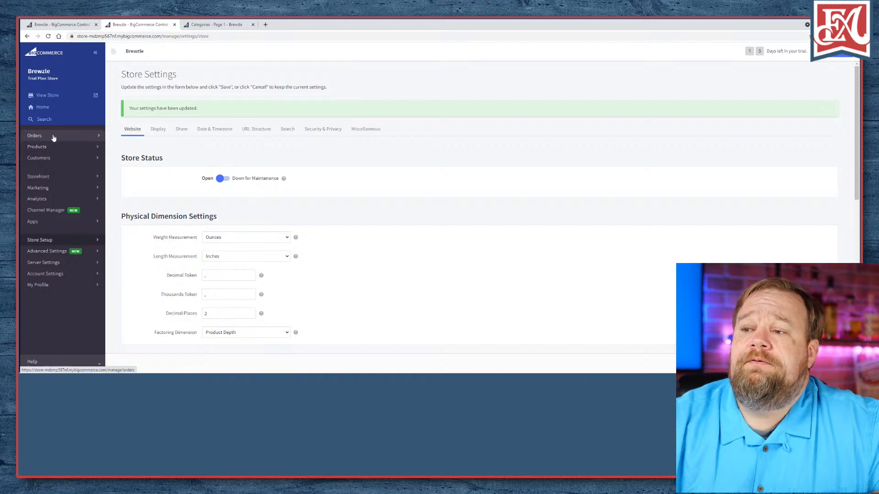
pyautogui.click(46, 95)
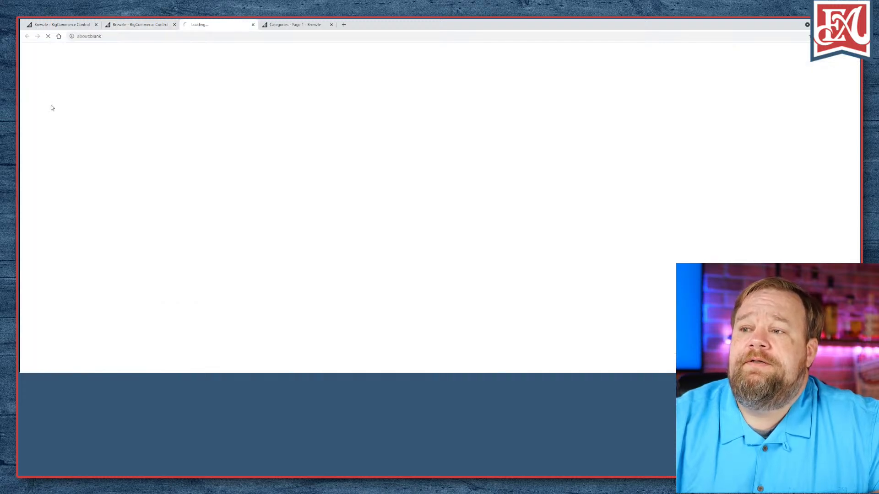
pyautogui.click(59, 24)
pyautogui.click(67, 107)
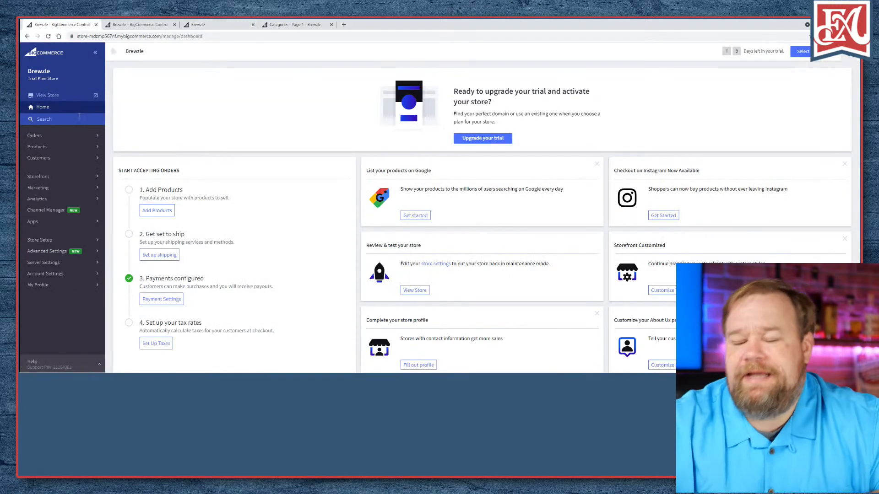
# - View the product categories list and its bulk actions, and open the Men's category for editing
pyautogui.click(62, 150)
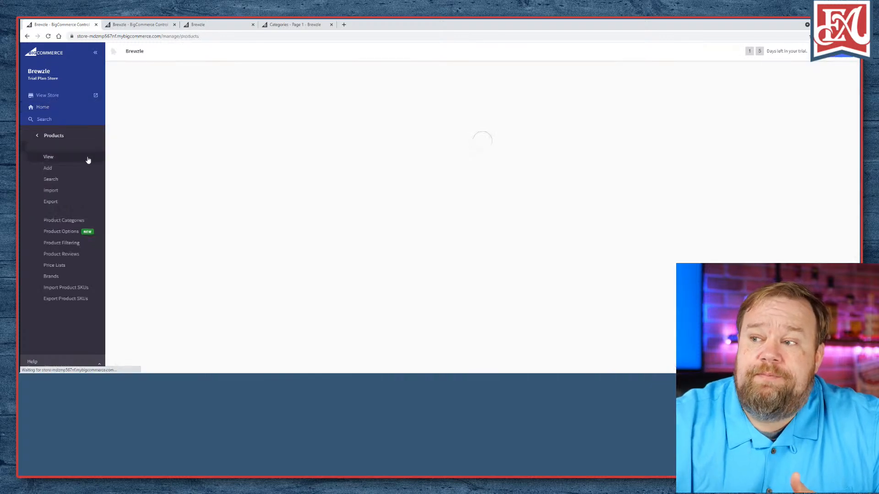
pyautogui.click(60, 220)
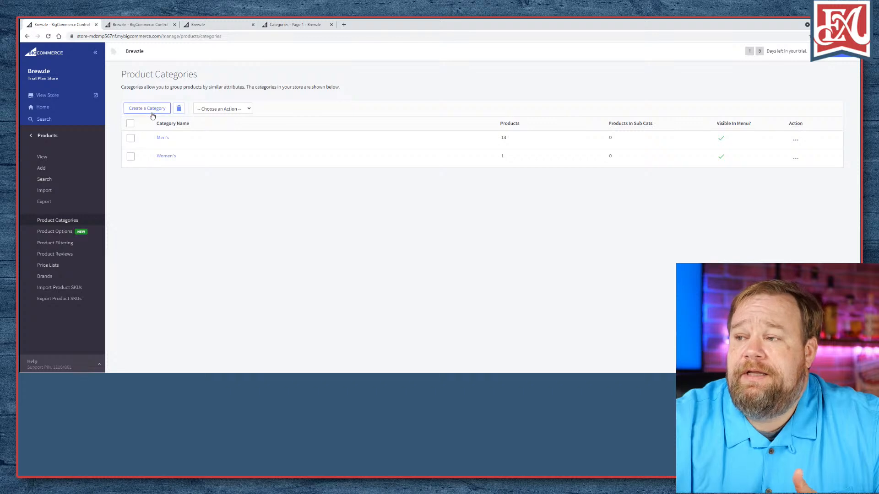
pyautogui.click(231, 109)
pyautogui.click(230, 109)
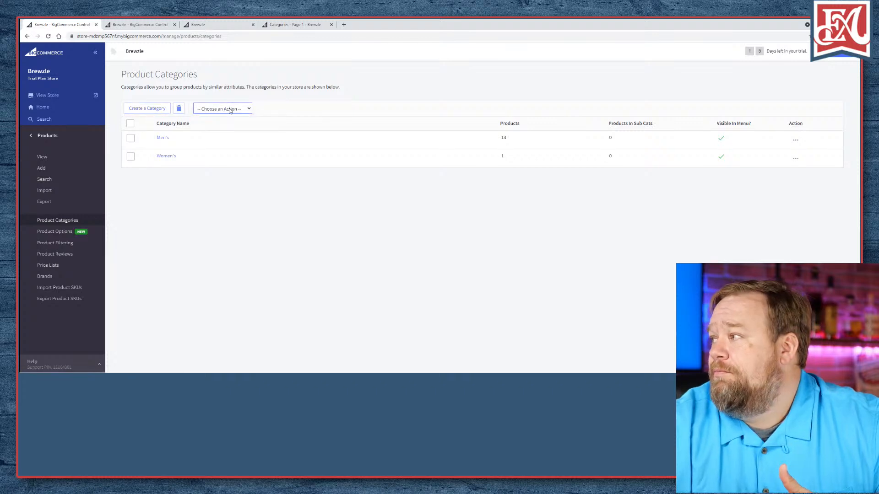
pyautogui.click(160, 137)
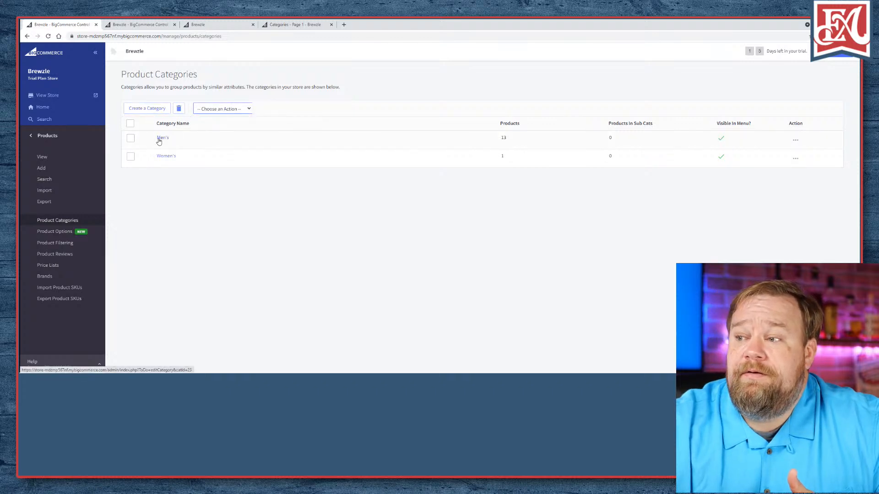
# - Examine the Men's category's parent category, template layout file and search engine optimization fields
pyautogui.scroll(-2, 190, 210)
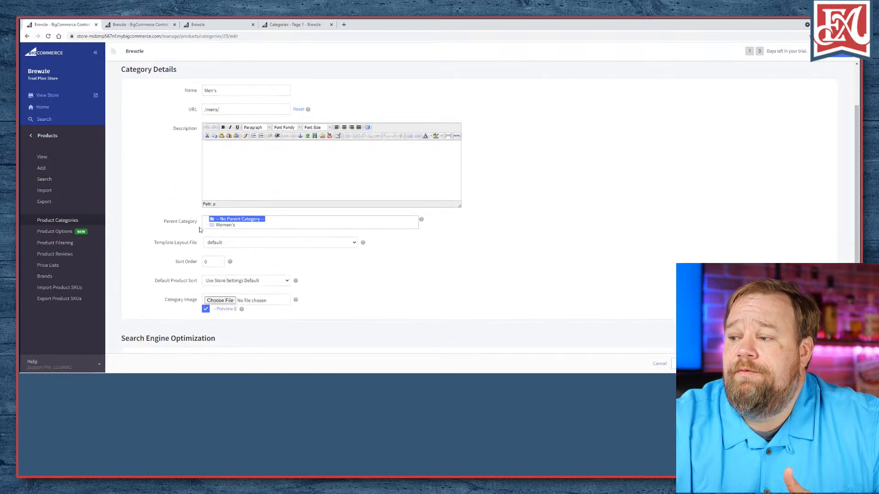
pyautogui.scroll(1, 232, 224)
pyautogui.scroll(-1, 231, 224)
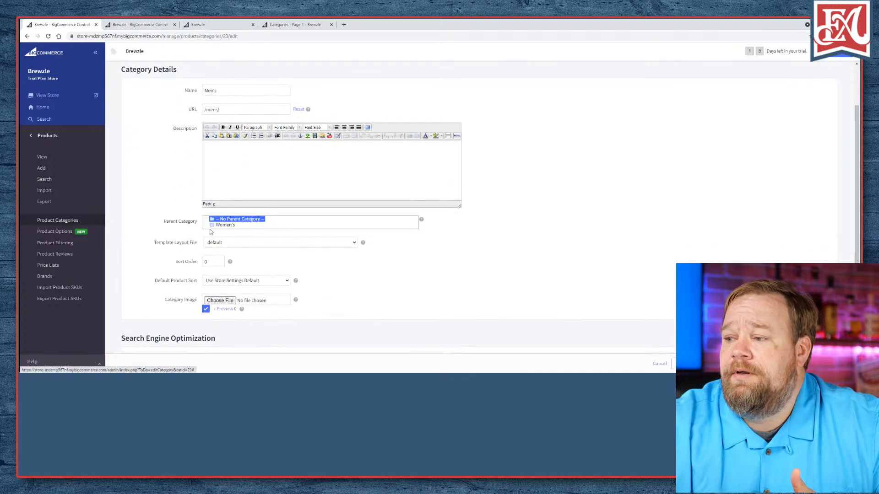
pyautogui.click(259, 243)
pyautogui.click(259, 244)
pyautogui.scroll(-4, 161, 206)
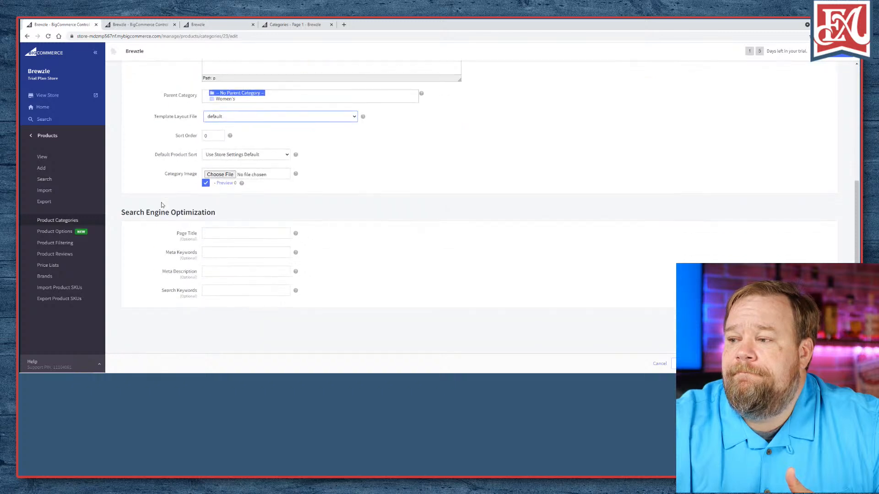
pyautogui.scroll(3, 137, 192)
pyautogui.click(38, 136)
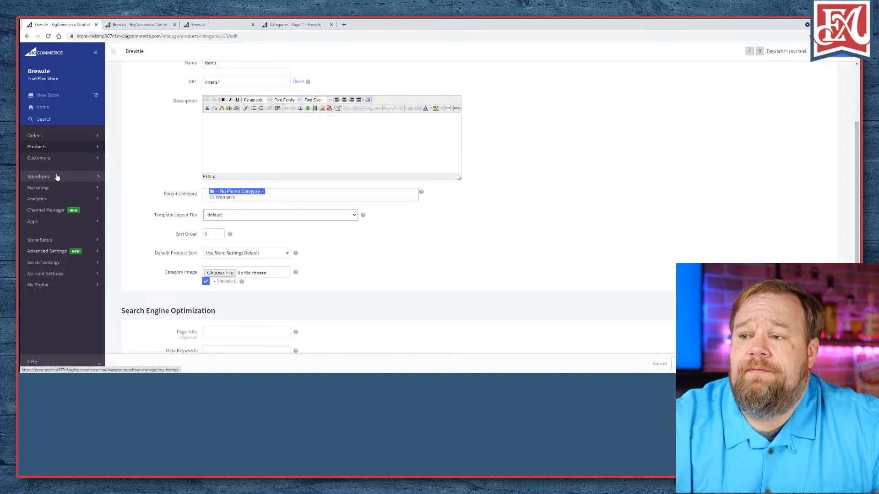
# - Check the categories in the storefront homepage's Shop All menu and its other navigation links
pyautogui.click(215, 25)
pyautogui.moveTo(377, 88)
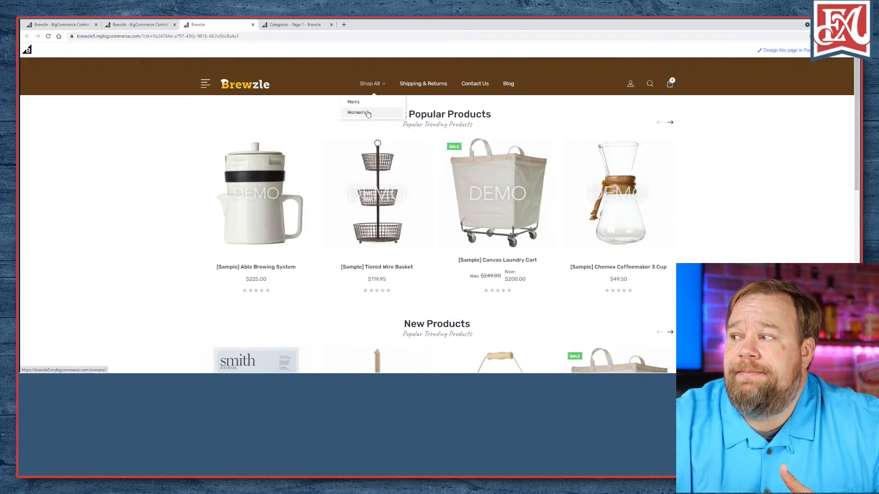
pyautogui.click(141, 25)
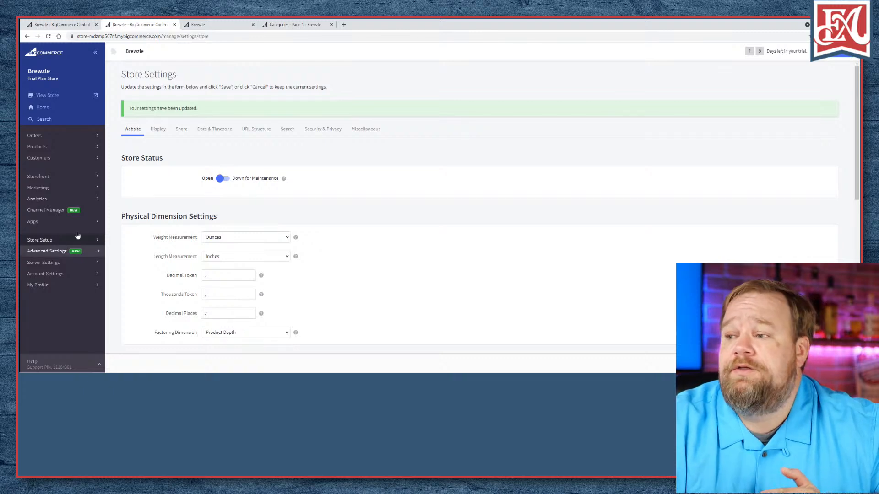
pyautogui.click(215, 25)
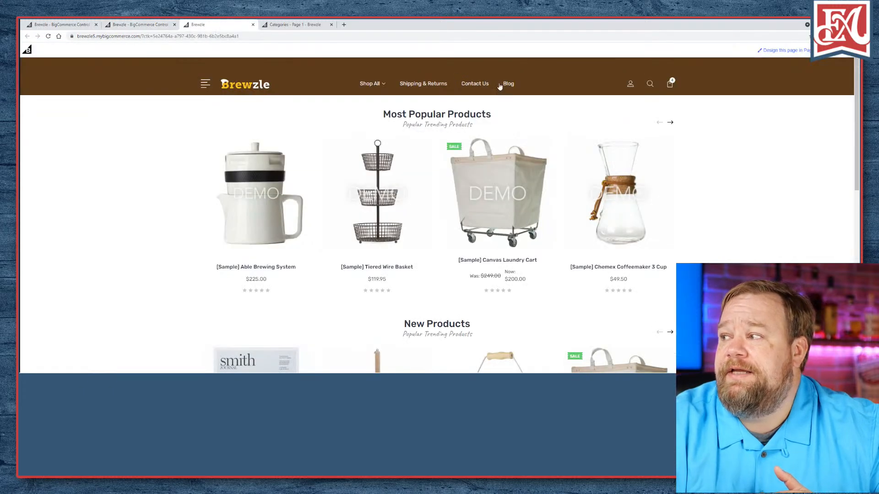
# - Look over the Advanced Settings options in the control panel and return to the main list of sections
pyautogui.click(137, 25)
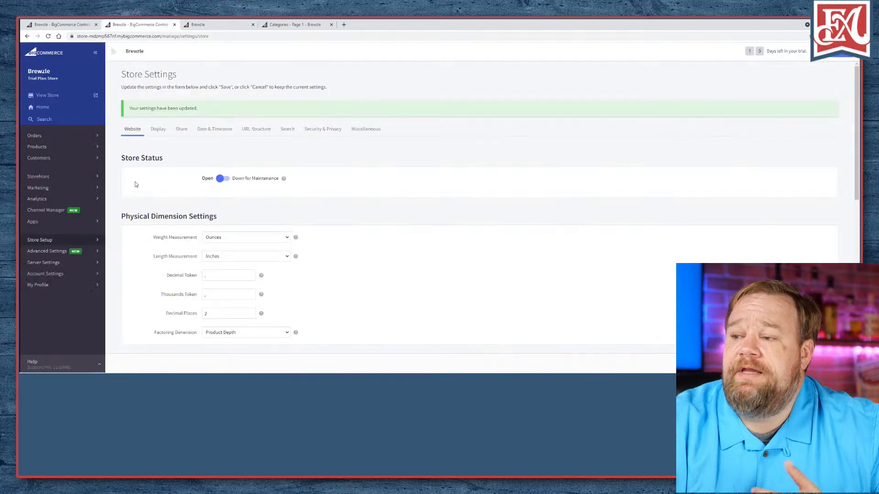
pyautogui.click(59, 252)
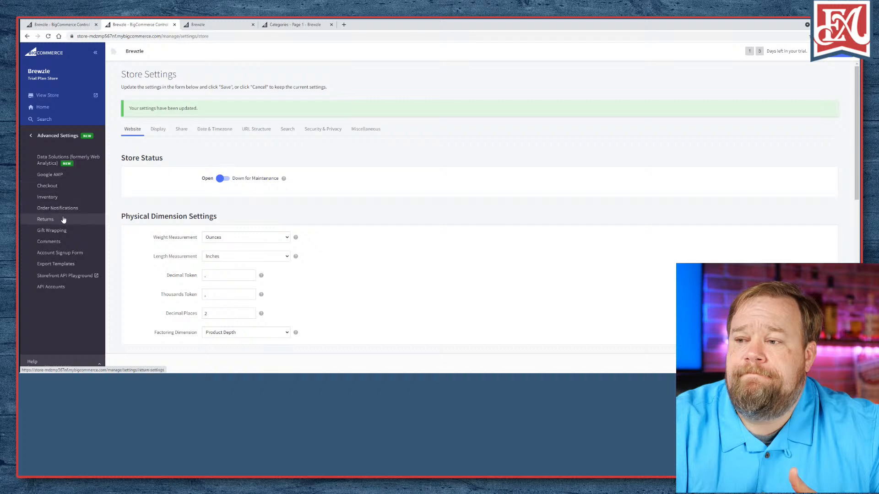
pyautogui.click(33, 136)
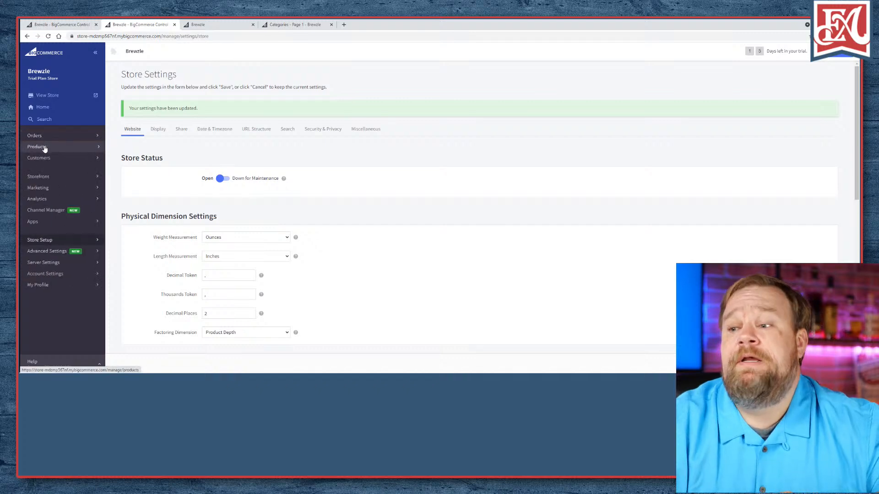
# - Look over the Account Settings options and the Website section of the store settings
pyautogui.click(57, 275)
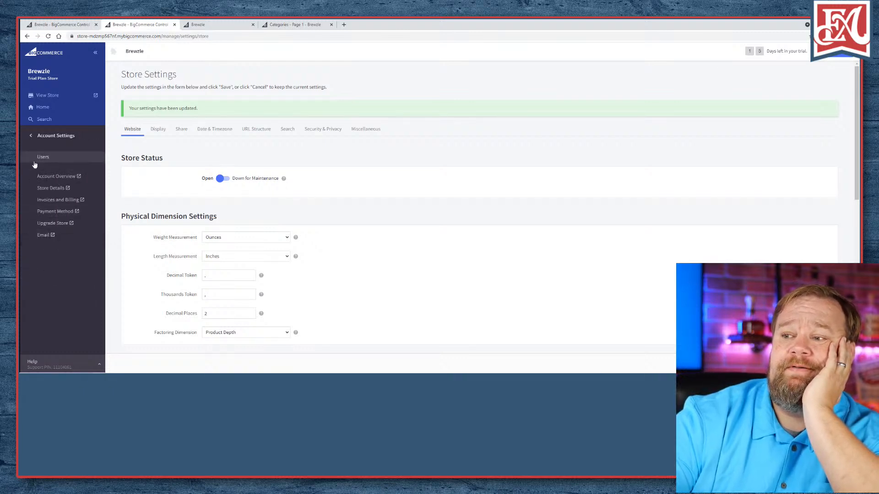
pyautogui.click(32, 135)
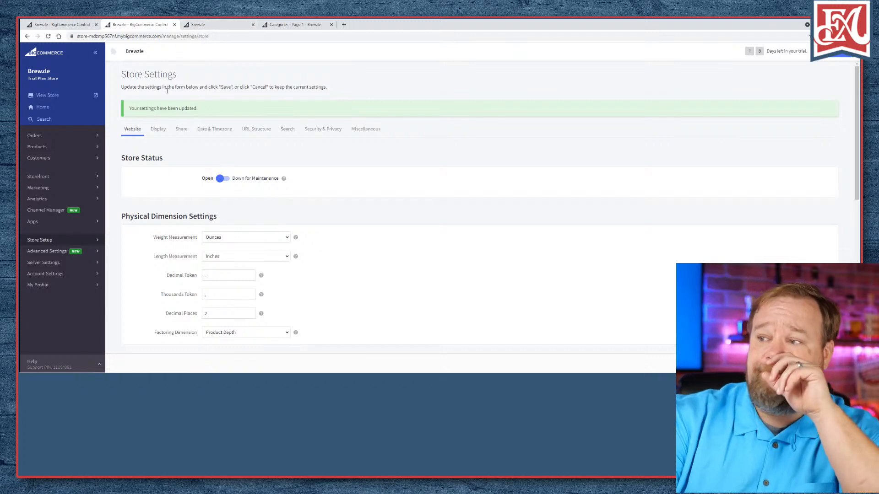
pyautogui.scroll(-6, 155, 171)
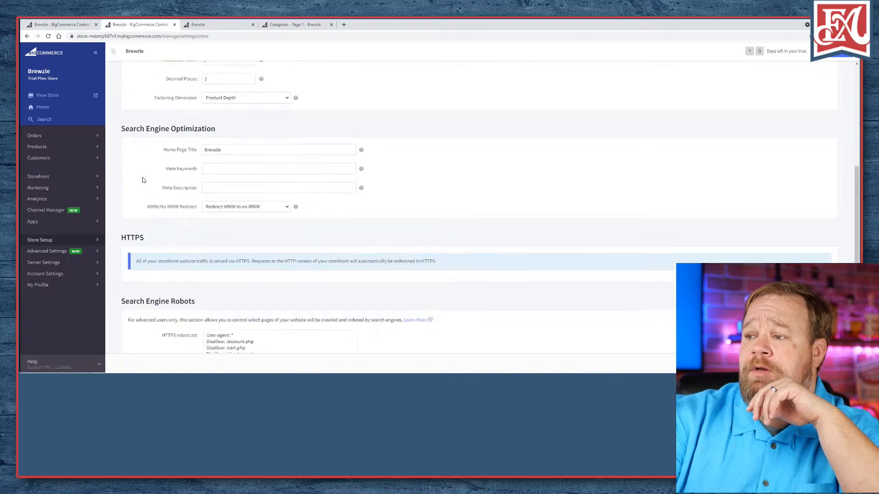
pyautogui.scroll(4, 149, 178)
pyautogui.scroll(3, 150, 174)
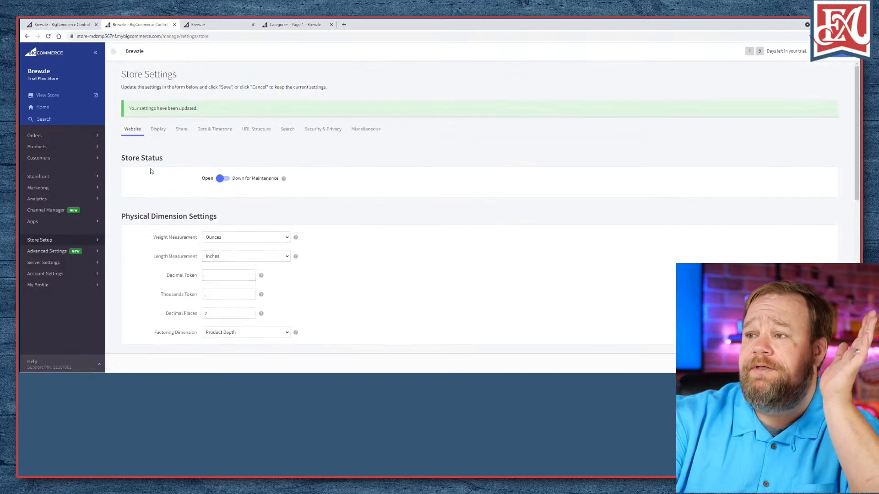
# - Review the Display, Share, URL Structure and Miscellaneous sections of the store settings for options affecting the storefront menu
pyautogui.click(159, 130)
pyautogui.scroll(-8, 151, 170)
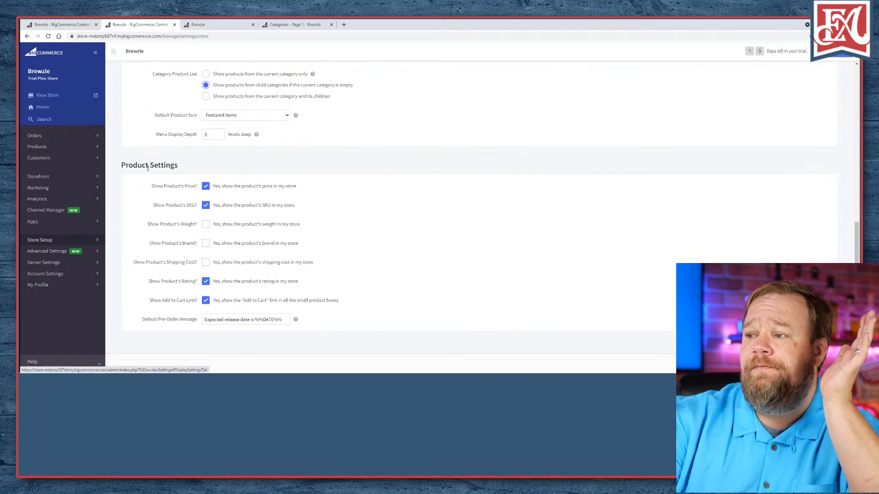
pyautogui.scroll(4, 150, 170)
pyautogui.scroll(5, 149, 170)
pyautogui.click(182, 129)
pyautogui.click(257, 130)
pyautogui.scroll(-3, 219, 198)
pyautogui.scroll(4, 222, 197)
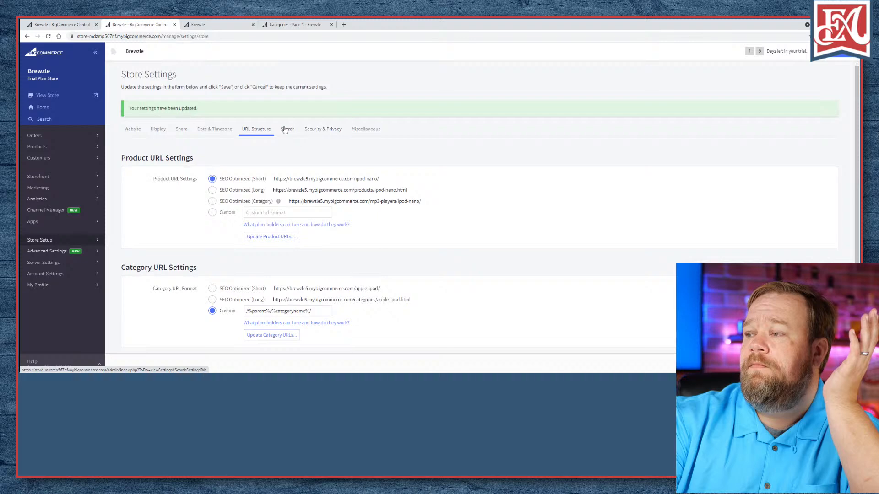
pyautogui.click(365, 130)
pyautogui.scroll(-5, 261, 179)
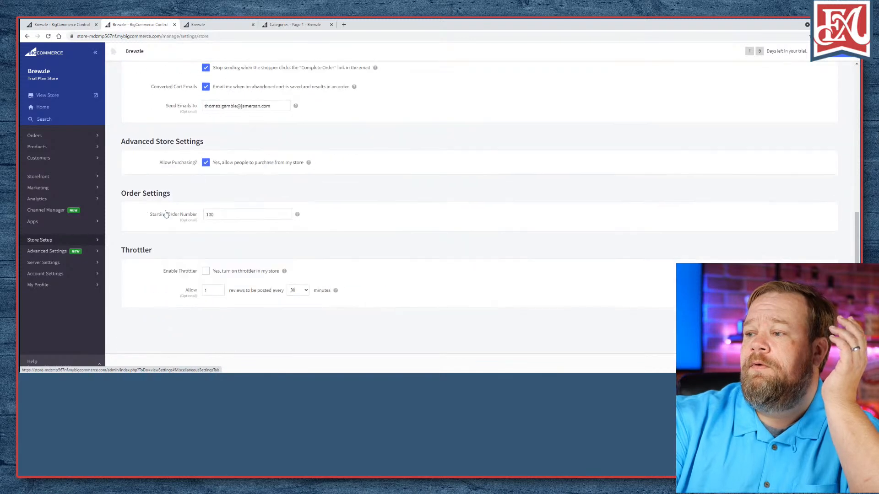
pyautogui.scroll(5, 167, 210)
# - Open the storefront's current theme in Page Builder and show its theme styles
pyautogui.click(77, 178)
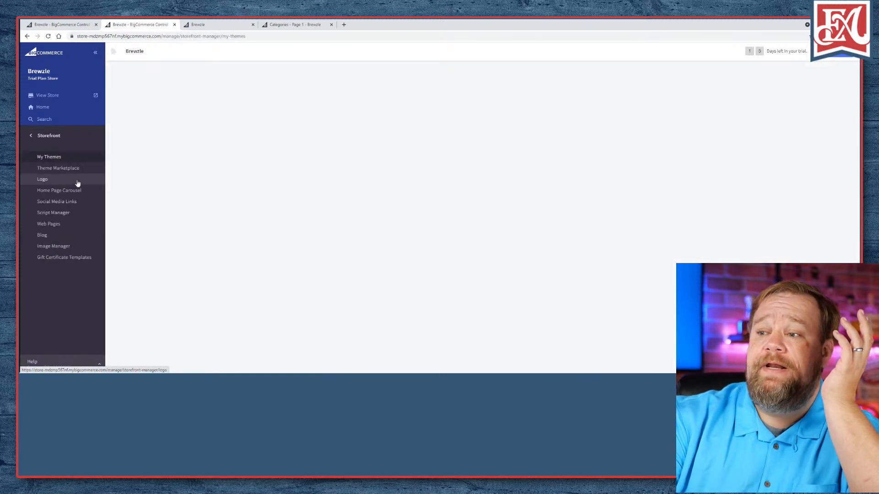
pyautogui.click(287, 174)
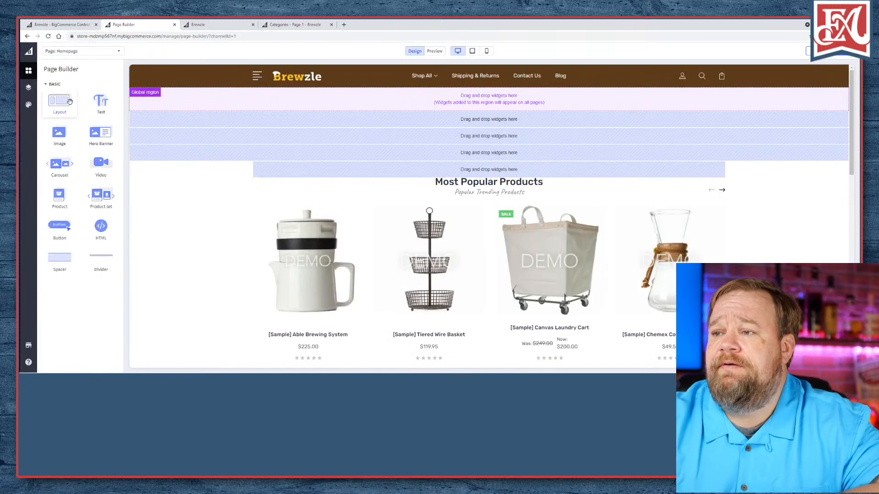
pyautogui.click(29, 86)
pyautogui.click(32, 113)
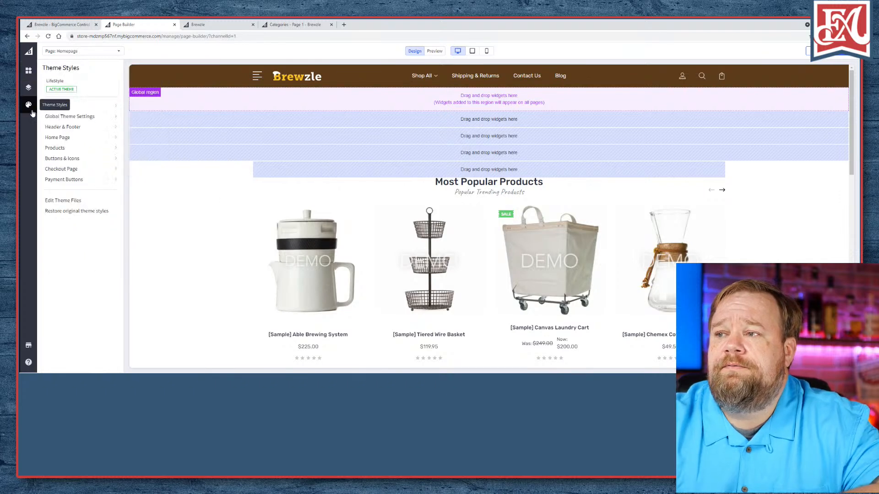
# - Set the main navigation in the Header & Footer theme styles to Category
pyautogui.click(97, 106)
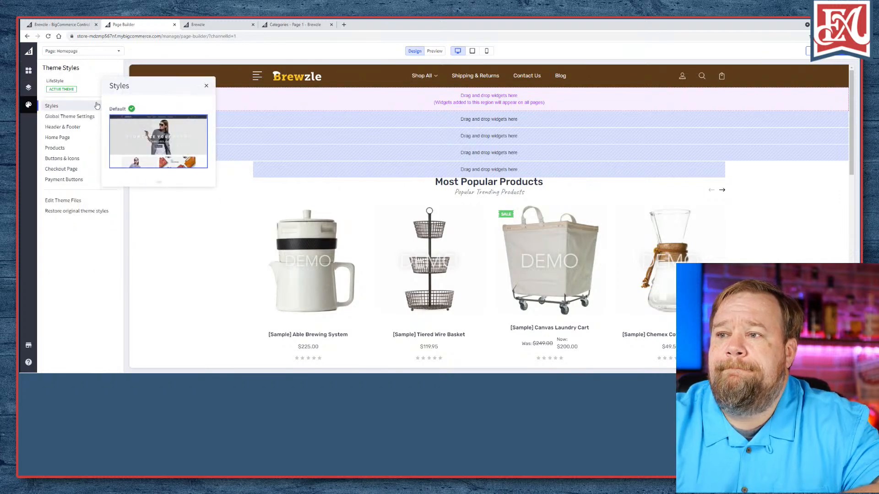
pyautogui.click(73, 126)
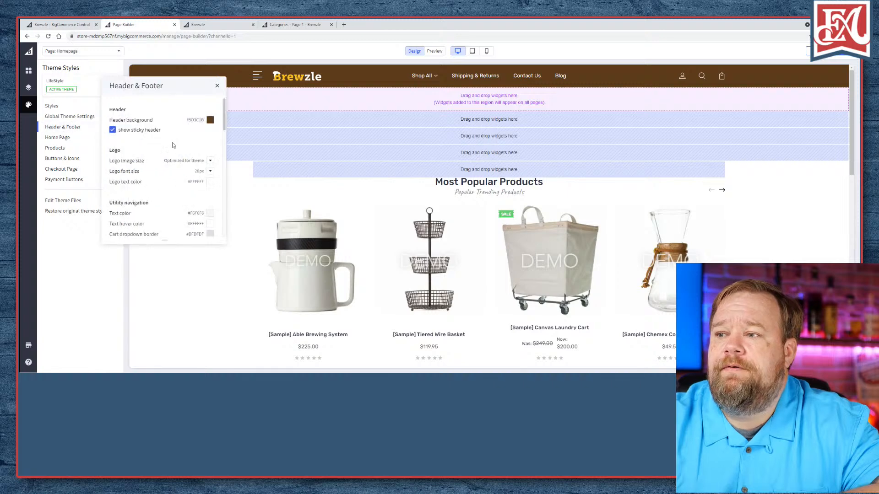
pyautogui.scroll(-3, 167, 145)
pyautogui.scroll(-3, 165, 147)
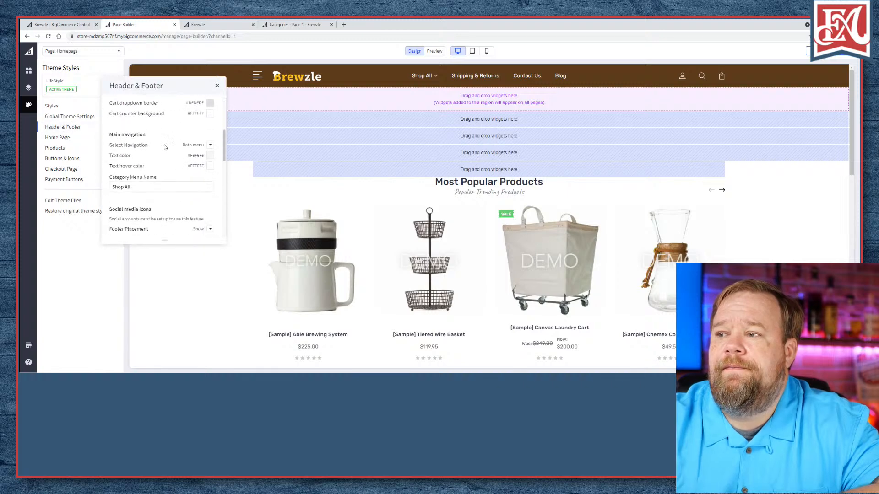
pyautogui.click(210, 145)
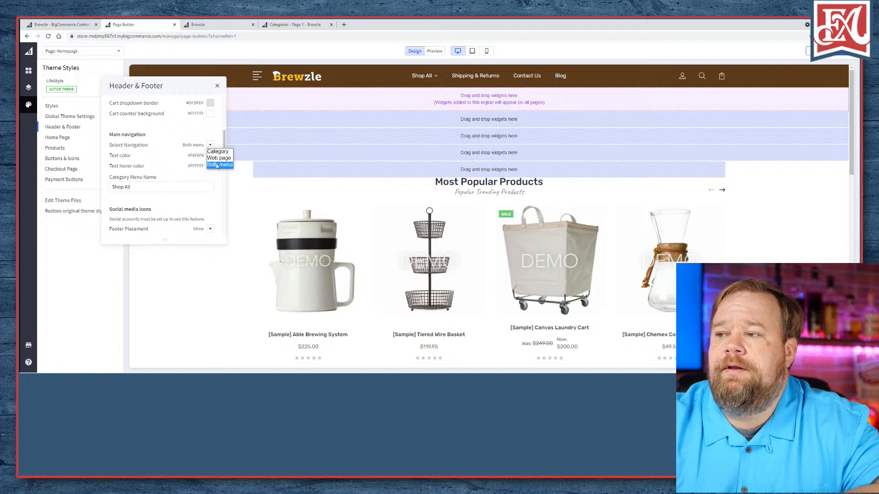
pyautogui.click(214, 153)
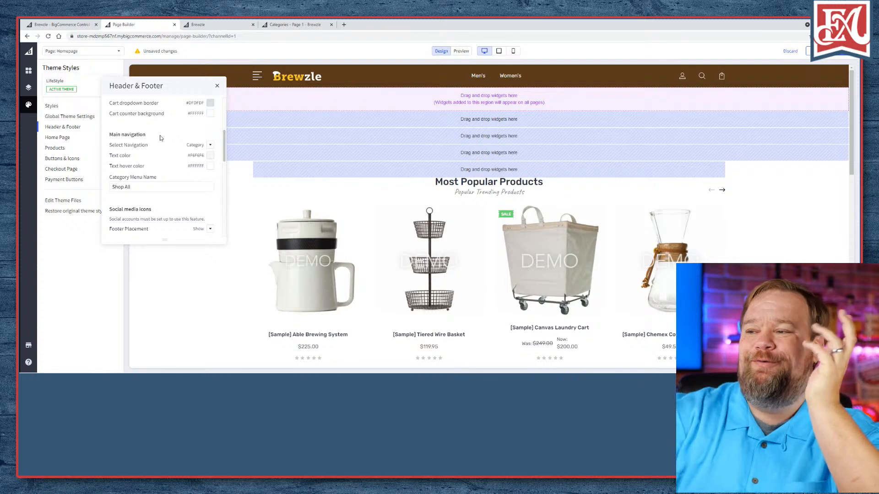
# - Switch the main navigation back to Both menu, save the theme changes and close the Header & Footer settings
pyautogui.click(211, 146)
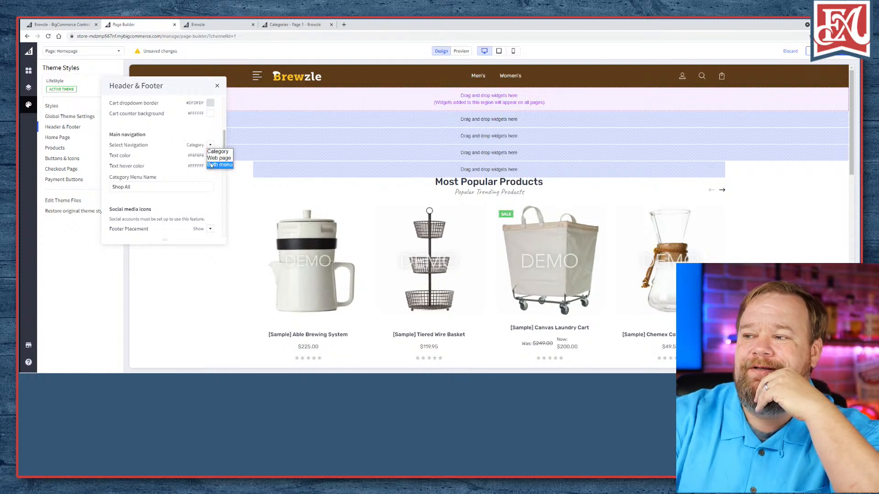
pyautogui.click(212, 164)
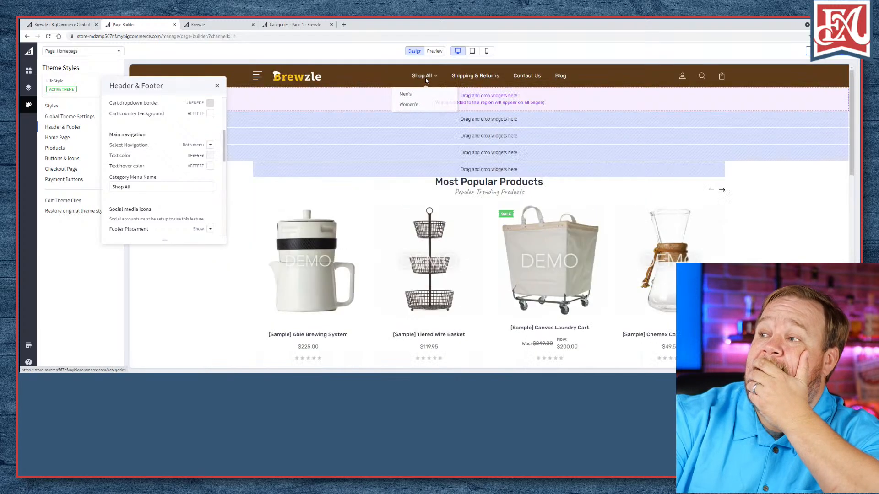
pyautogui.rightClick(433, 76)
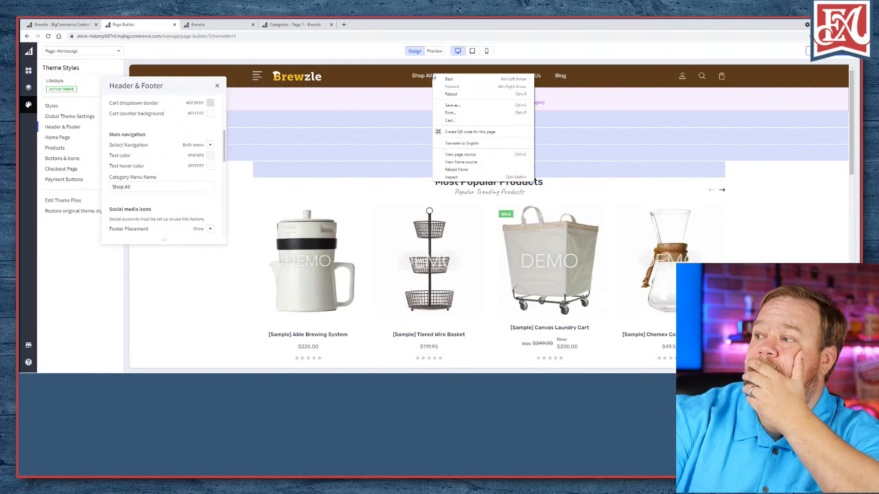
pyautogui.click(217, 85)
pyautogui.click(217, 86)
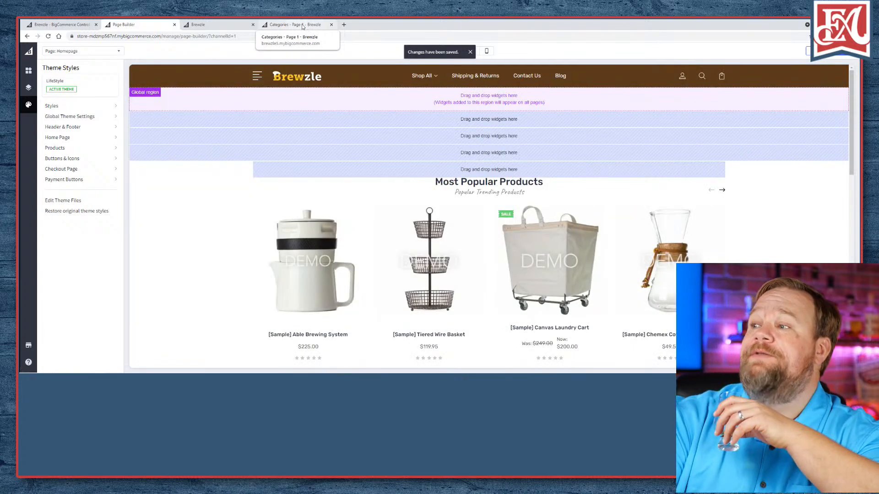
# - Reload the storefront's Categories page and inspect the HTML of the Shop All link and neighbouring navigation items
pyautogui.click(302, 26)
pyautogui.click(48, 36)
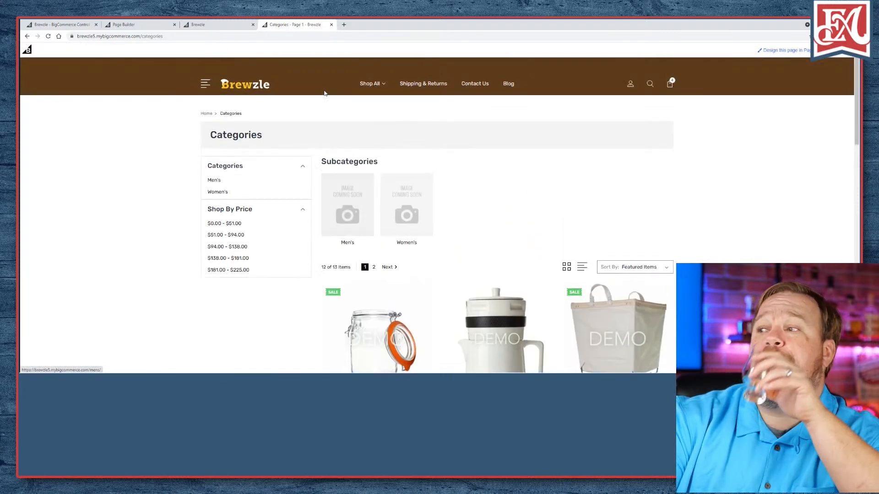
pyautogui.rightClick(375, 85)
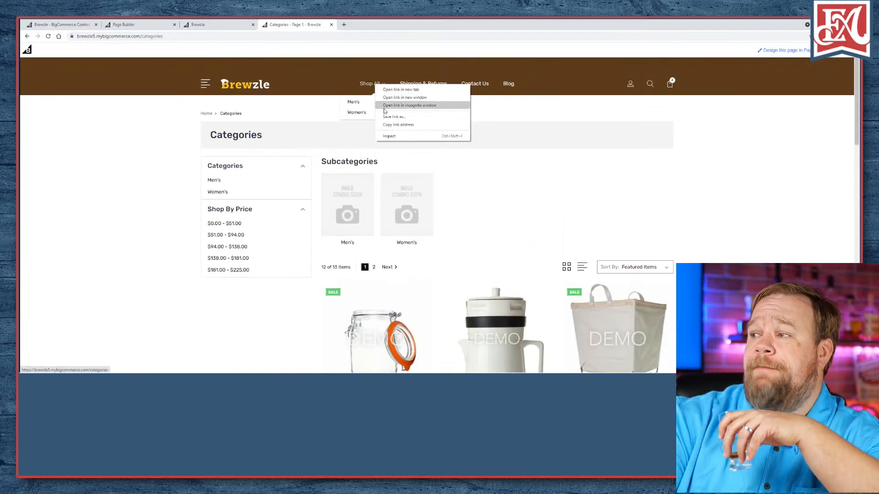
pyautogui.click(390, 135)
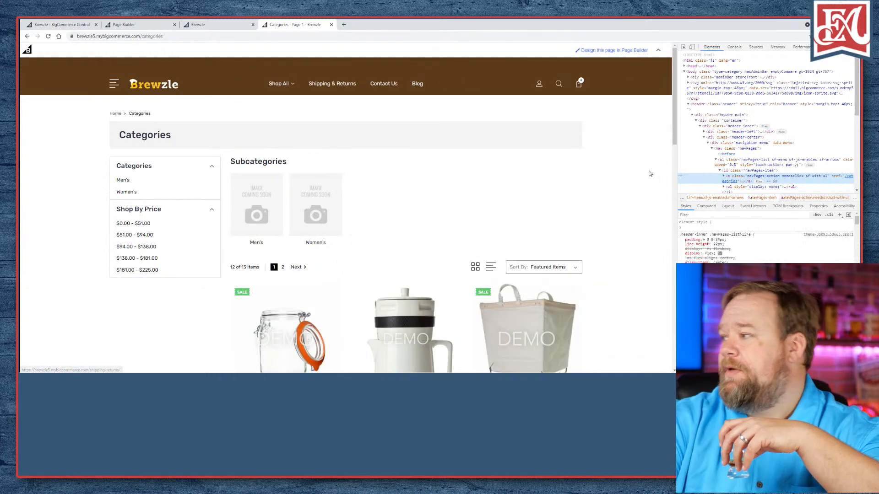
pyautogui.scroll(-1, 757, 118)
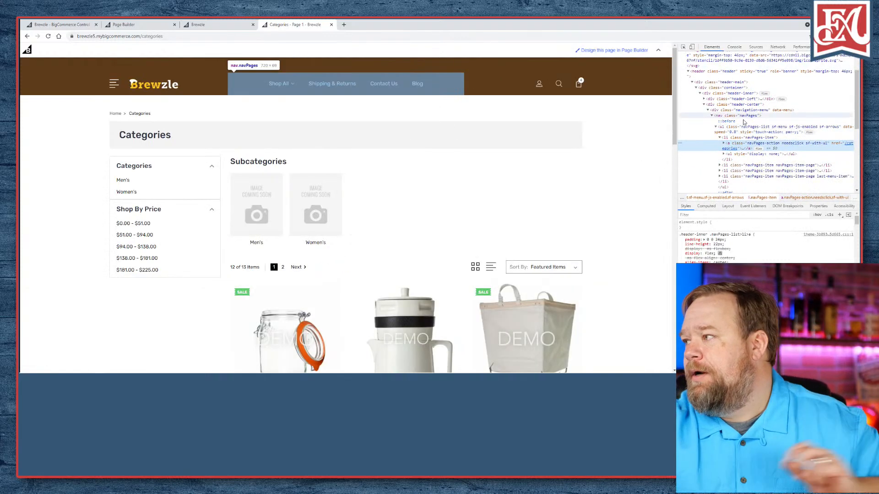
pyautogui.scroll(-1, 725, 104)
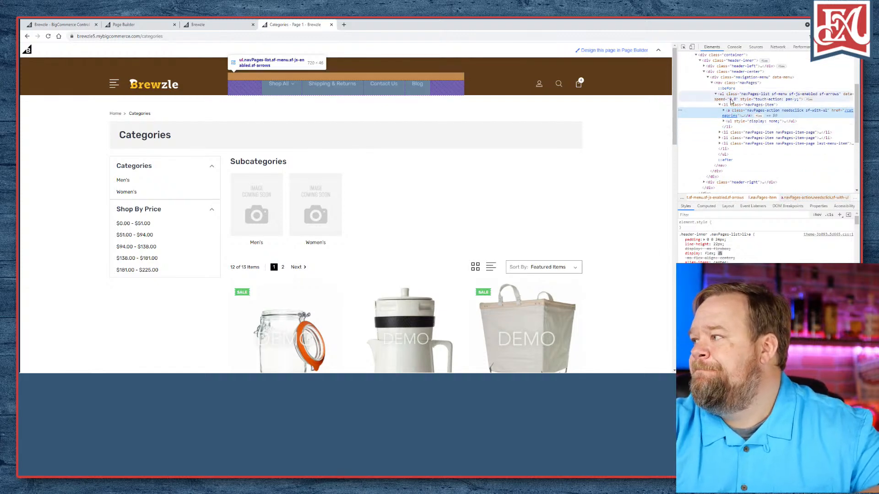
pyautogui.click(720, 132)
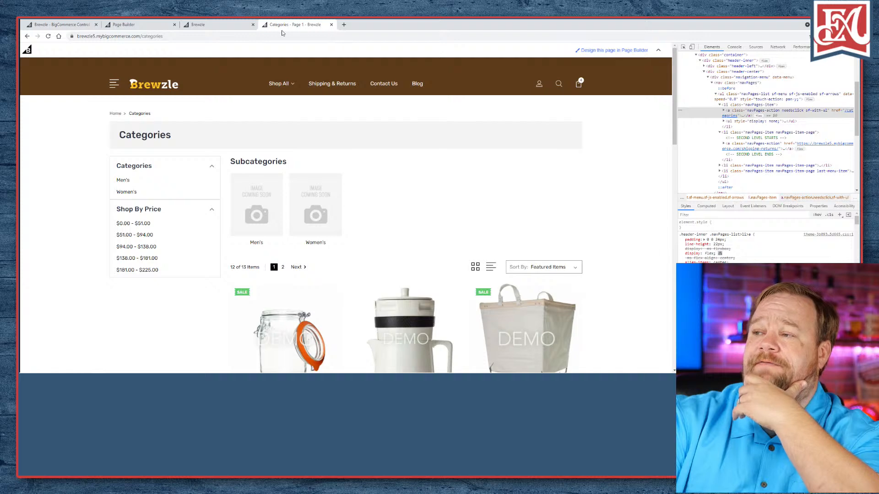
pyautogui.press('F12')
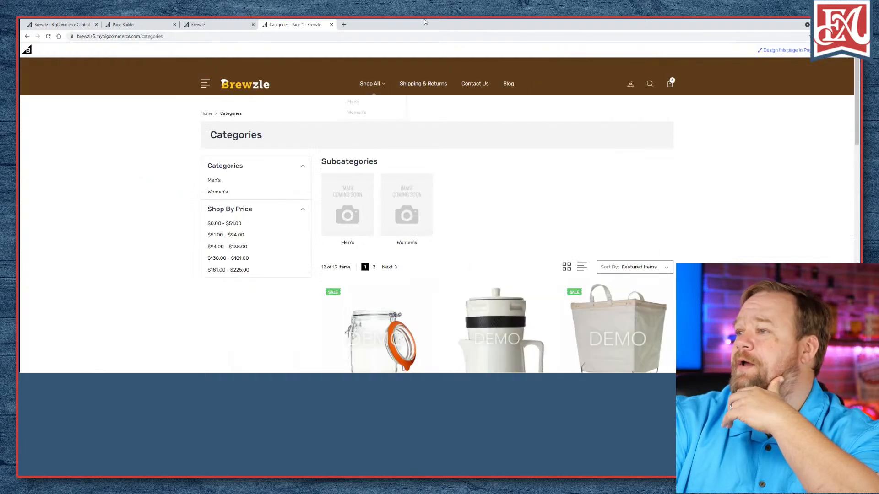
# - Return to Page Builder and set the main navigation in the Header & Footer theme styles to Category
pyautogui.click(138, 25)
pyautogui.click(89, 24)
pyautogui.click(130, 24)
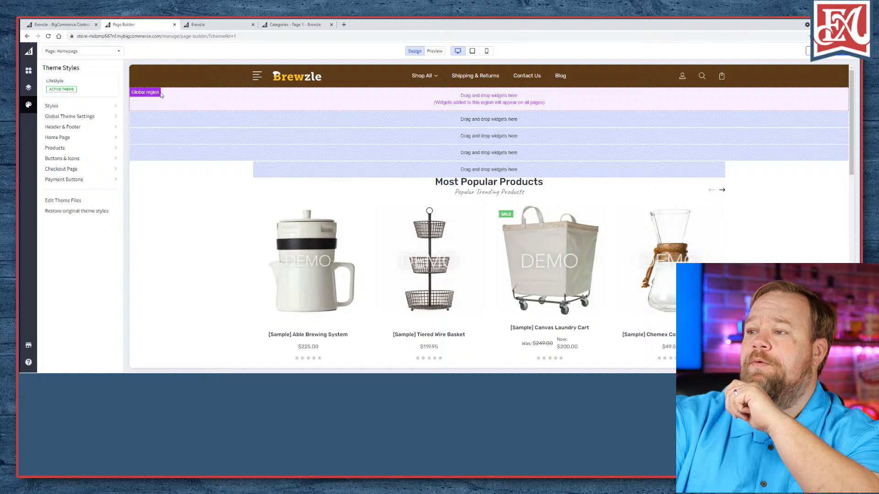
pyautogui.click(79, 127)
pyautogui.scroll(-3, 208, 171)
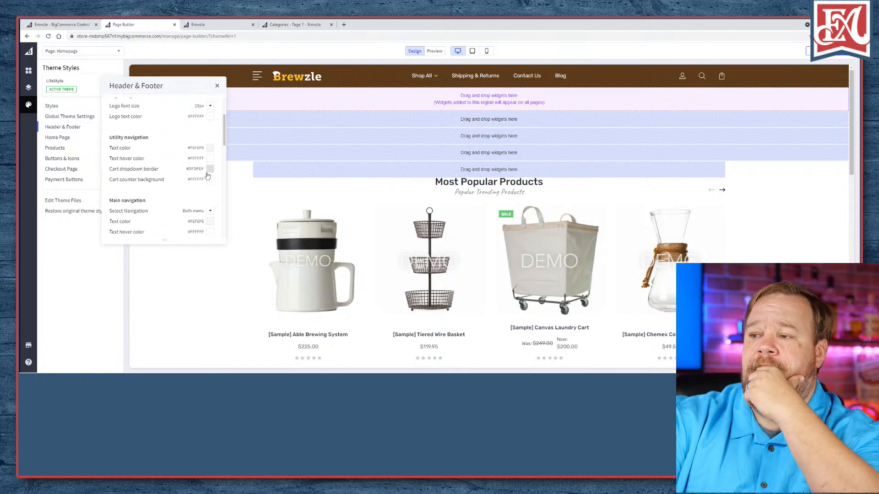
pyautogui.click(210, 147)
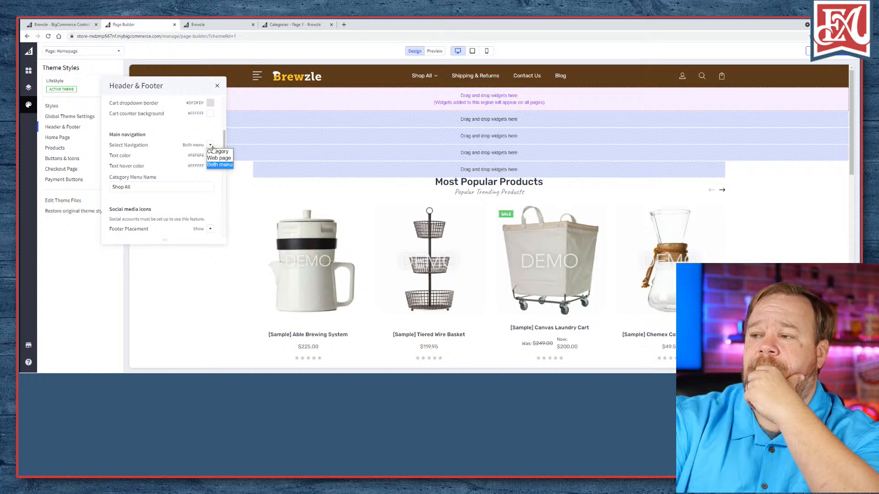
pyautogui.click(209, 157)
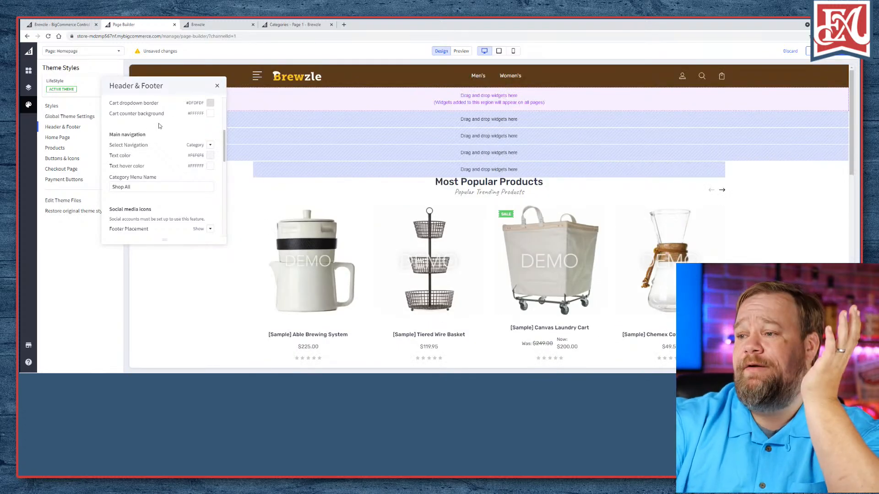
# - Review the remaining Header & Footer settings for social media icons, footer, credits and payment icons, and close them
pyautogui.scroll(-3, 162, 135)
pyautogui.scroll(-1, 162, 137)
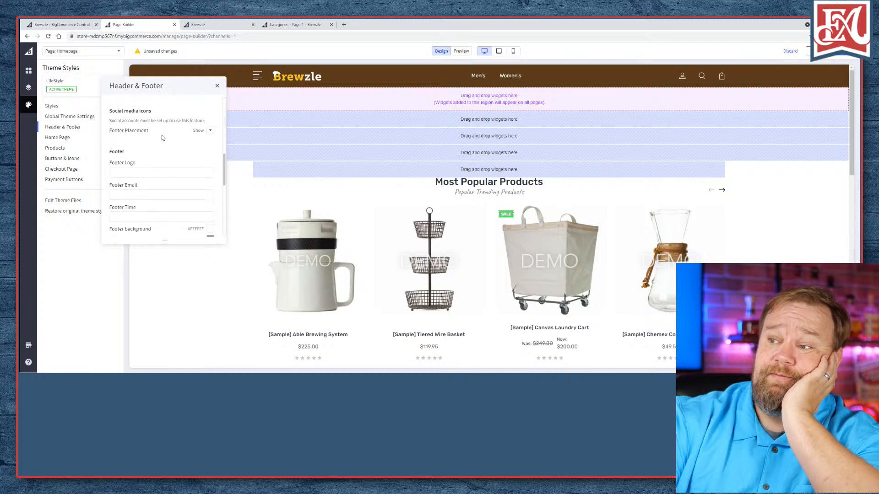
pyautogui.scroll(-8, 161, 142)
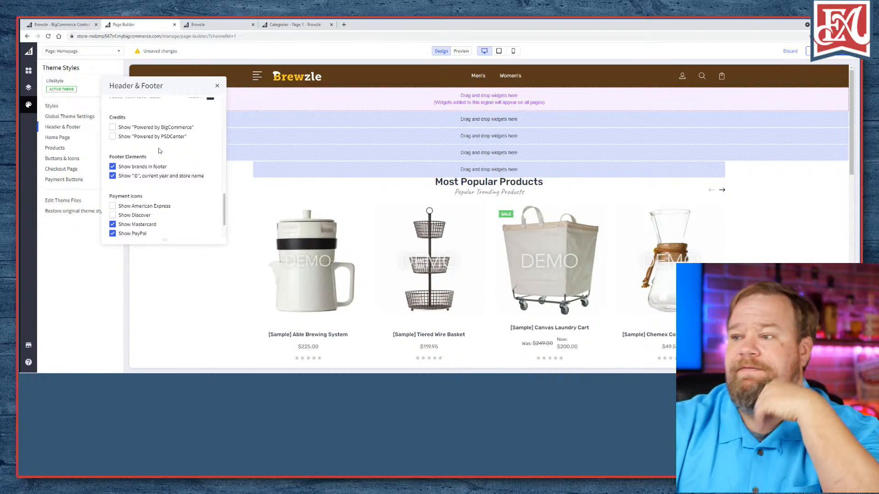
pyautogui.scroll(-1, 159, 151)
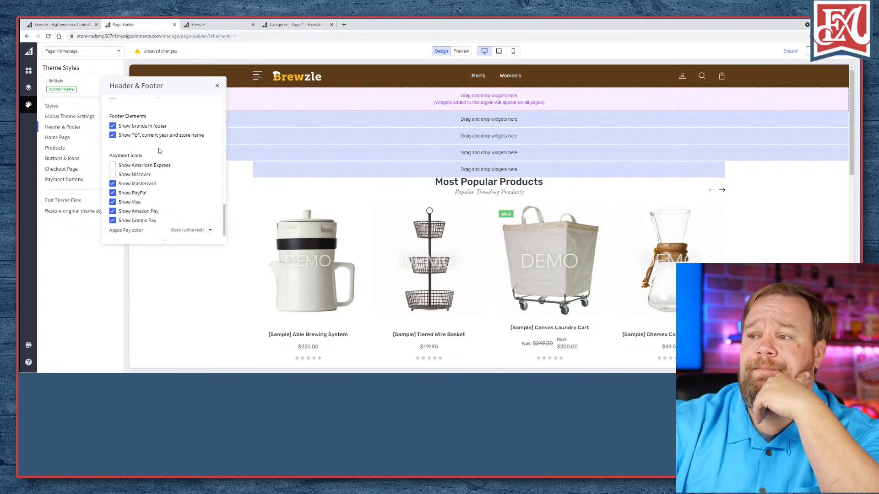
pyautogui.scroll(15, 159, 154)
pyautogui.scroll(1, 159, 156)
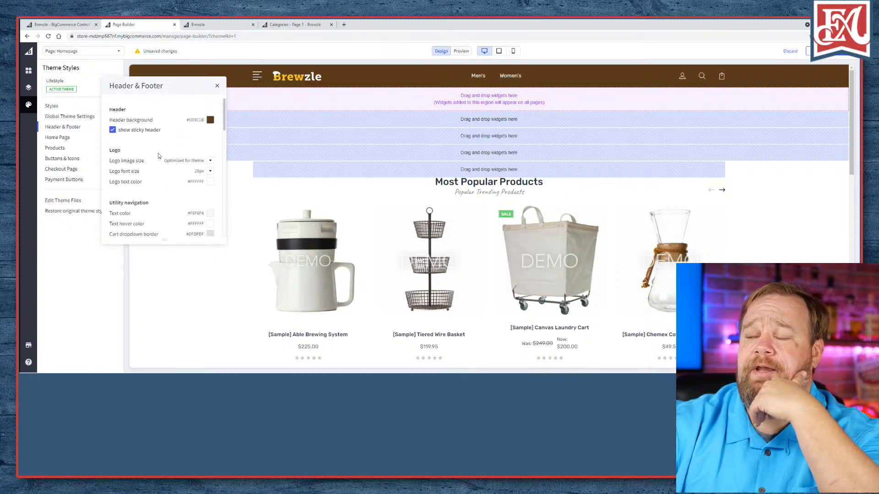
pyautogui.click(217, 85)
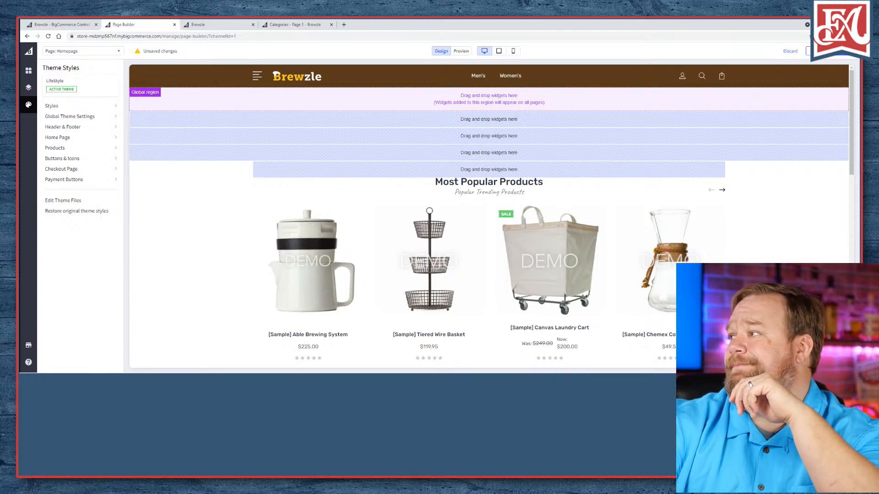
# - Save the theme changes and reload the Brewzle storefront tab
pyautogui.hotkey('ctrl', 's')
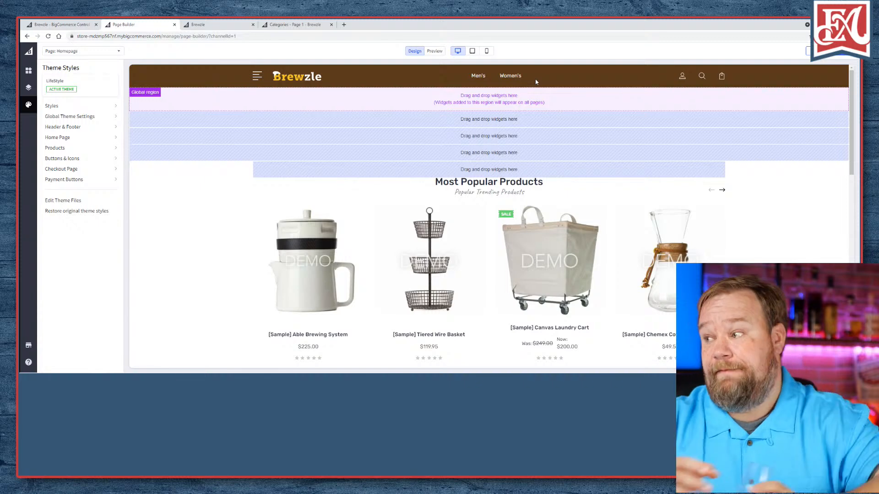
pyautogui.click(216, 29)
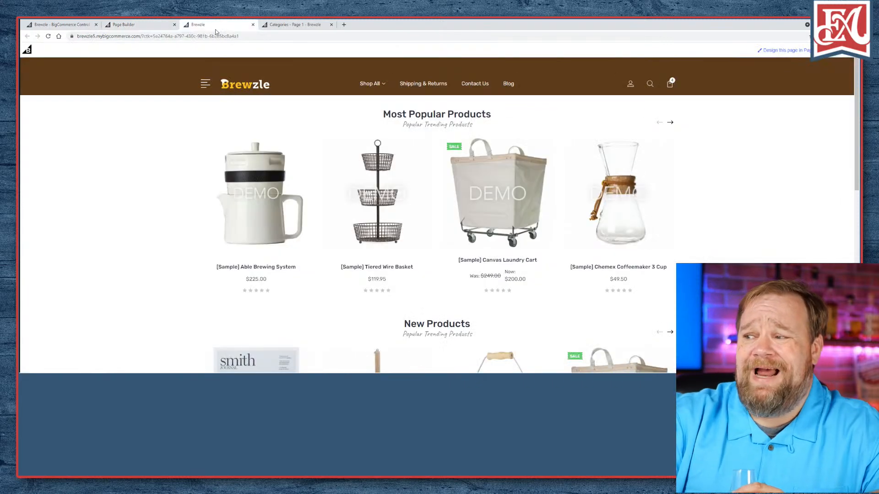
pyautogui.click(48, 36)
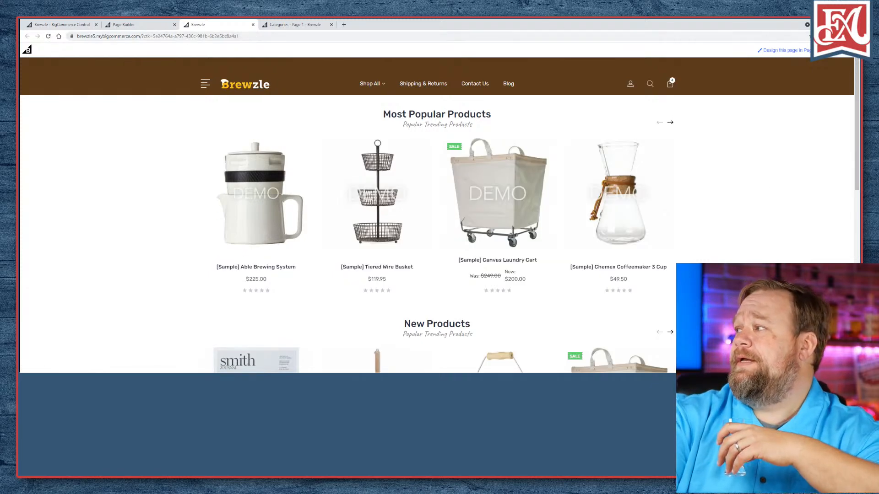
# - Open a new incognito window and select the storefront's address in the regular window for copying
pyautogui.hotkey('alt', 'f')
pyautogui.press('Escape')
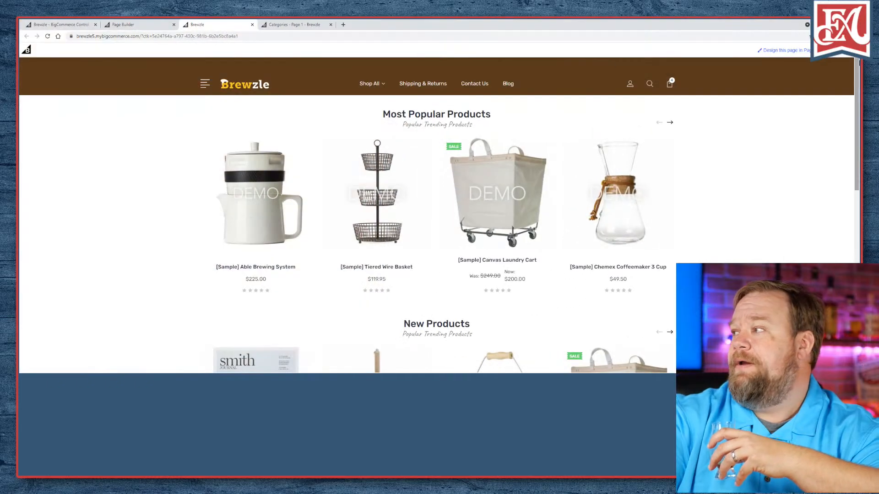
pyautogui.click(809, 35)
pyautogui.click(787, 66)
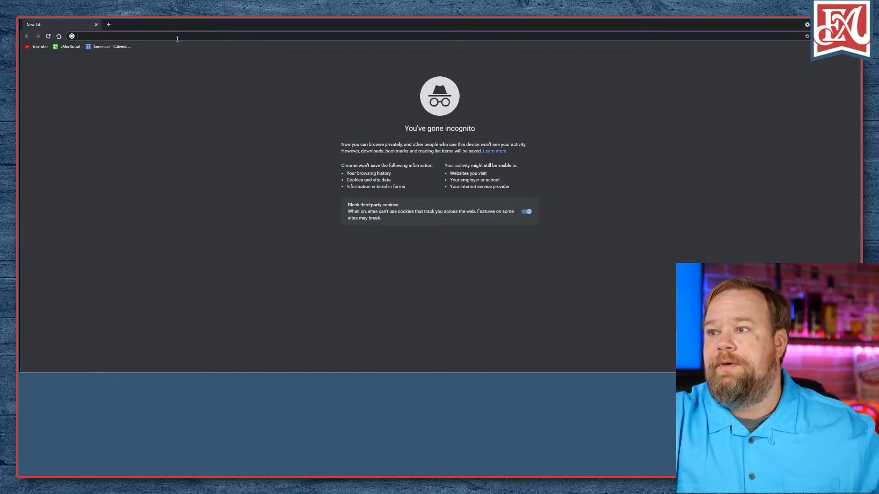
pyautogui.moveTo(164, 21); pyautogui.dragTo(166, 57)
pyautogui.click(167, 37)
pyautogui.hotkey('alt', 'Tab')
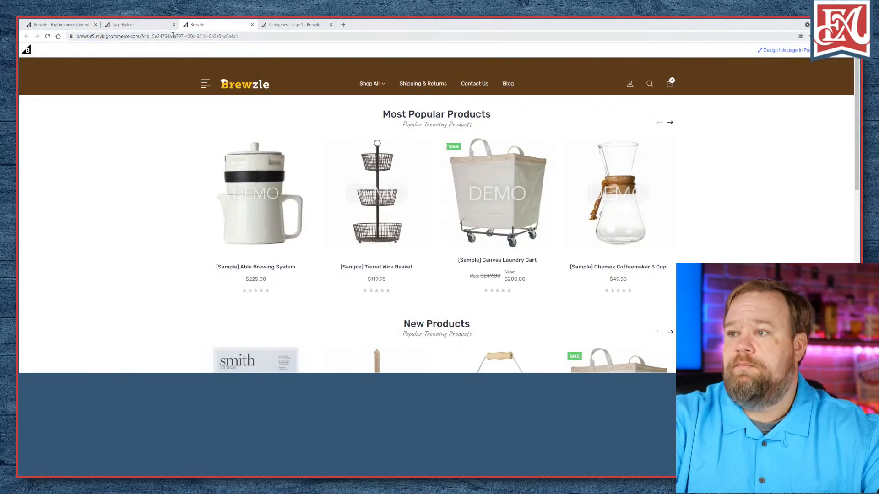
pyautogui.click(173, 36)
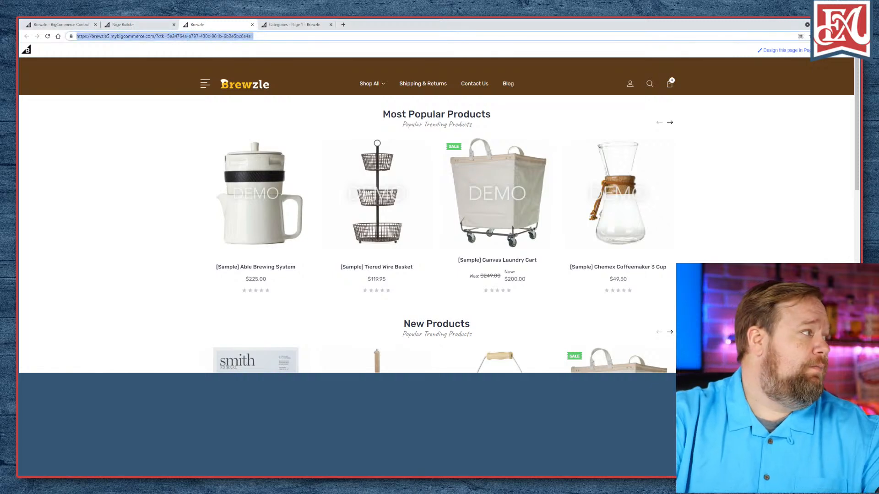
# - Load the copied storefront address in the incognito window, maximize it and reload the page to check the navigation
pyautogui.hotkey('alt', 'Tab')
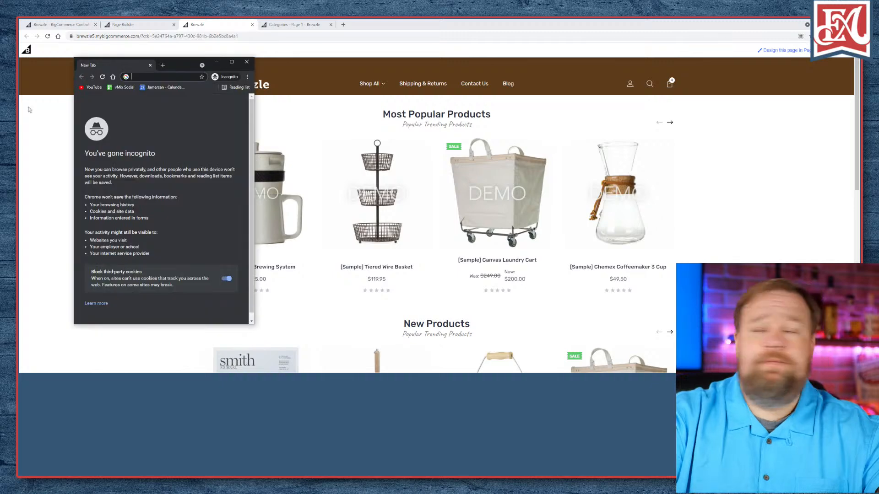
pyautogui.hotkey('ctrl', 'v')
pyautogui.press('Return')
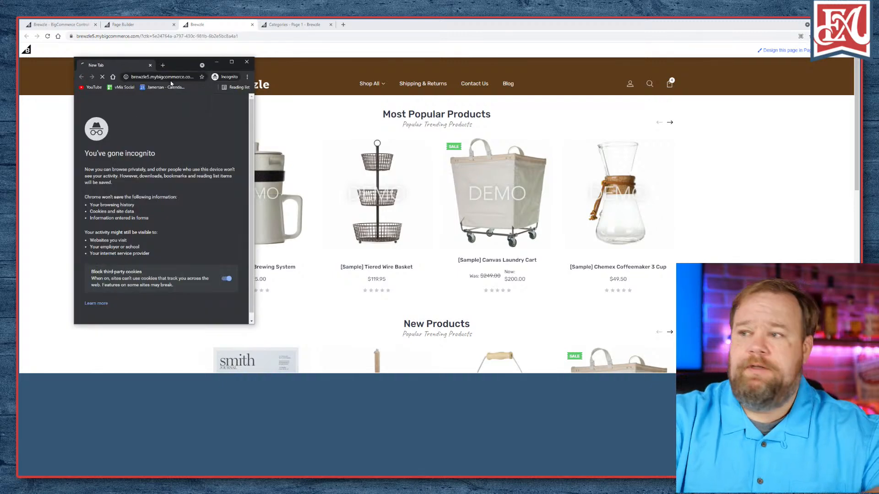
pyautogui.press('super+Up')
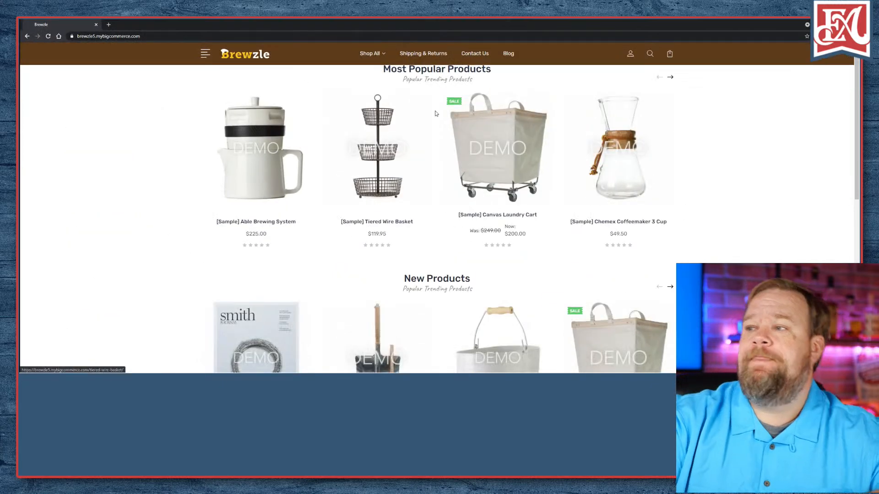
pyautogui.click(49, 37)
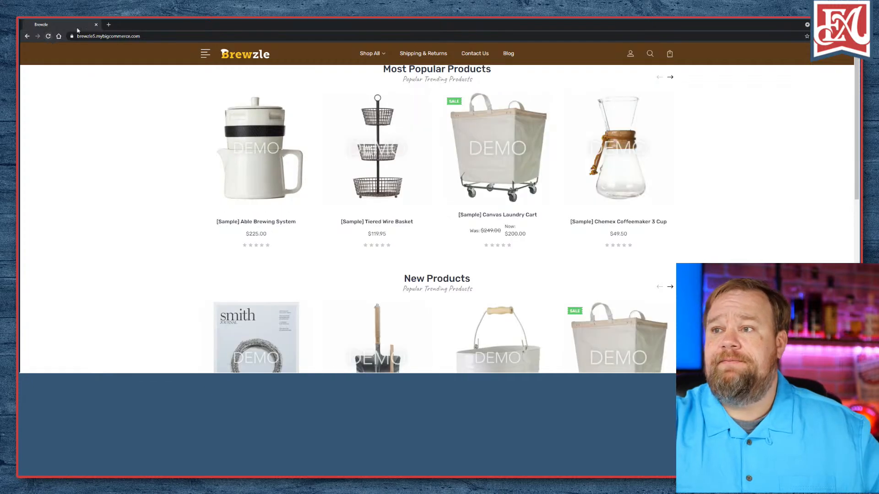
# - Restore the mistakenly closed BigCommerce control panel tab
pyautogui.click(96, 24)
pyautogui.click(95, 24)
pyautogui.rightClick(295, 28)
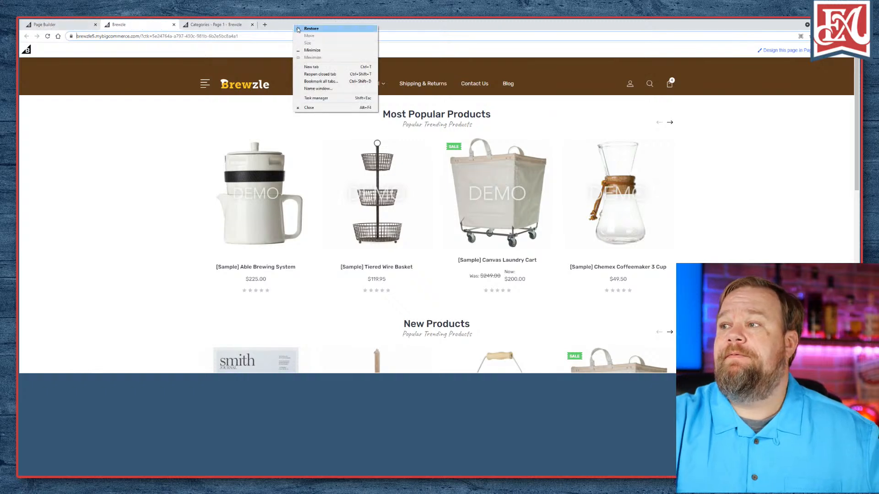
pyautogui.click(323, 74)
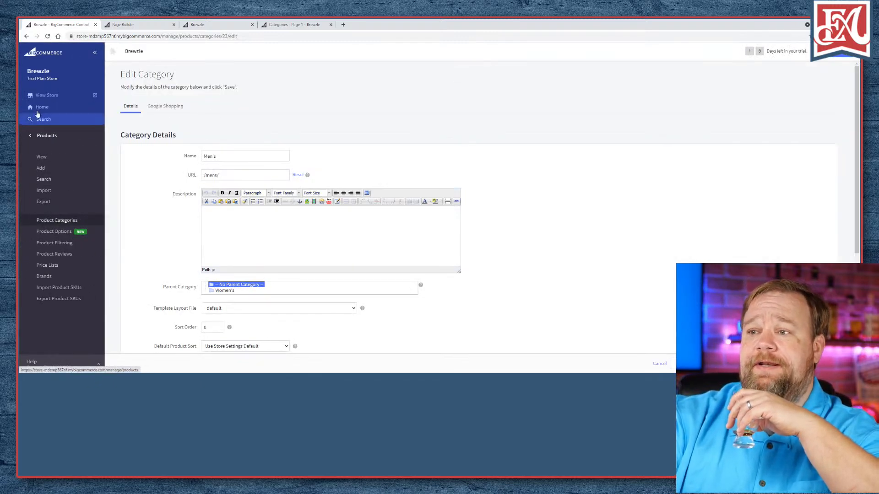
# - Return to Page Builder and verify in the Header & Footer theme styles that the main navigation is set to Category
pyautogui.click(132, 24)
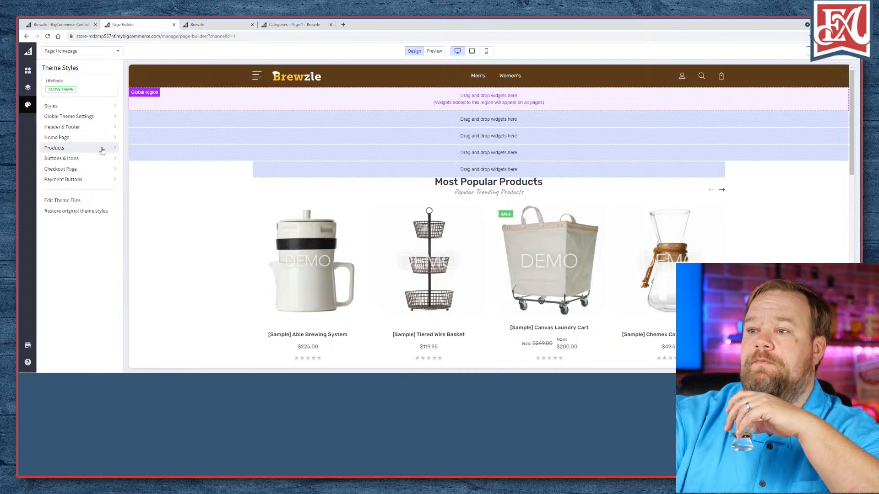
pyautogui.click(84, 138)
pyautogui.click(84, 138)
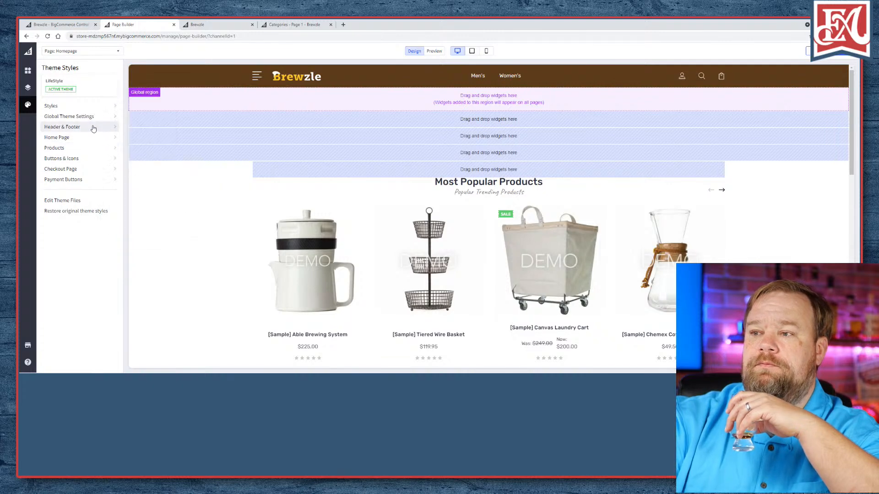
pyautogui.click(93, 128)
pyautogui.click(210, 161)
pyautogui.scroll(-3, 210, 162)
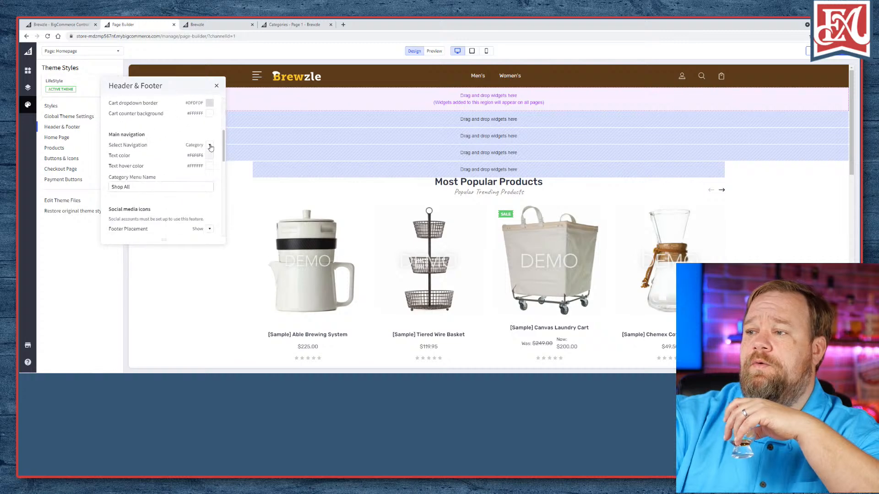
pyautogui.click(210, 146)
pyautogui.click(212, 151)
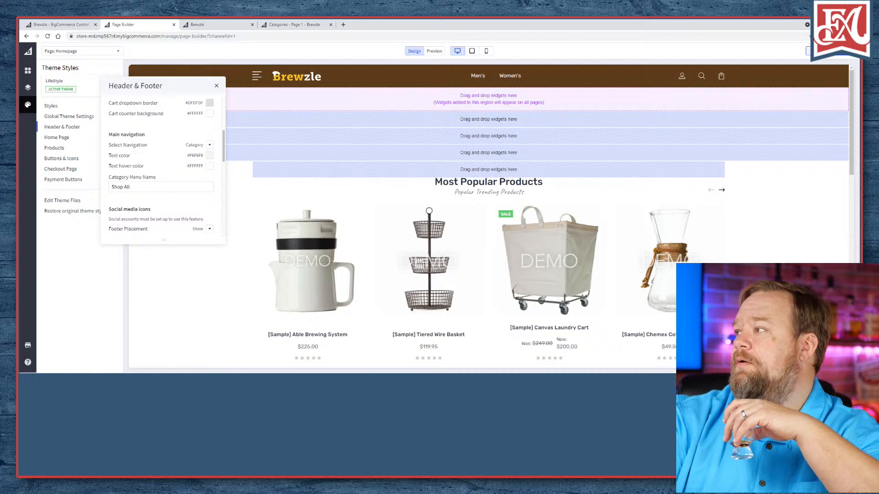
# - Publish the saved theme changes to the live storefront and confirm the publication
pyautogui.click(808, 51)
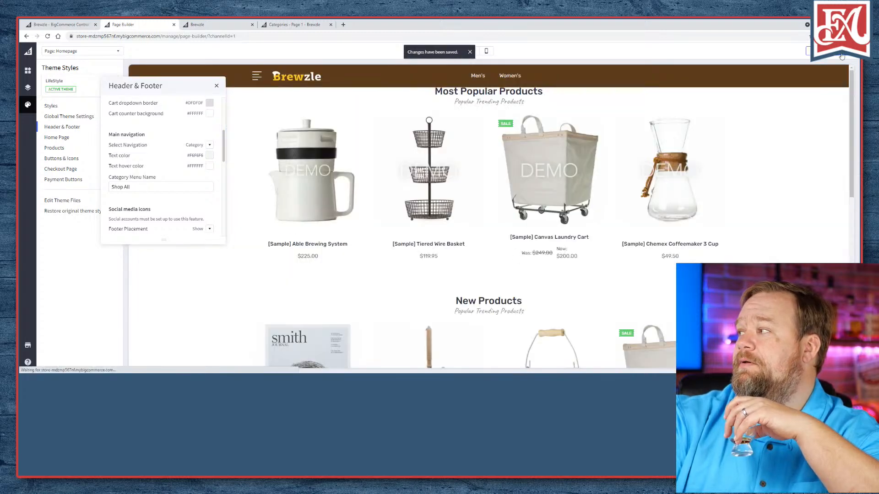
pyautogui.click(842, 55)
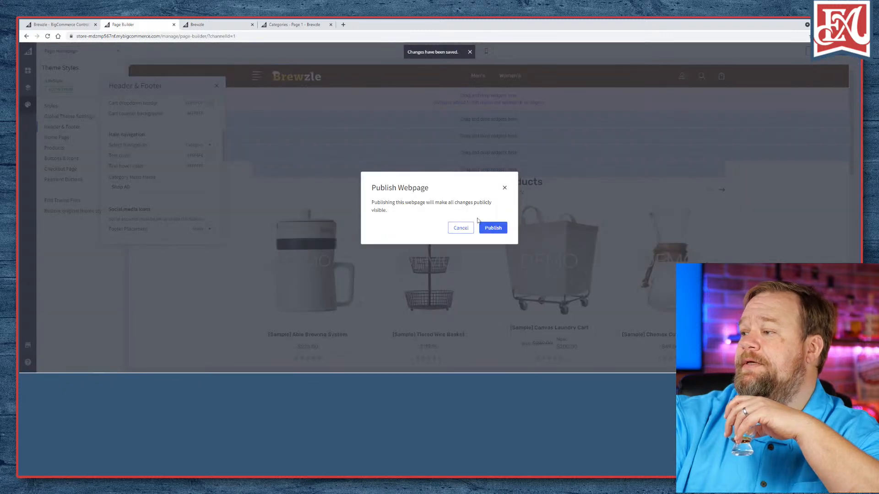
pyautogui.click(492, 227)
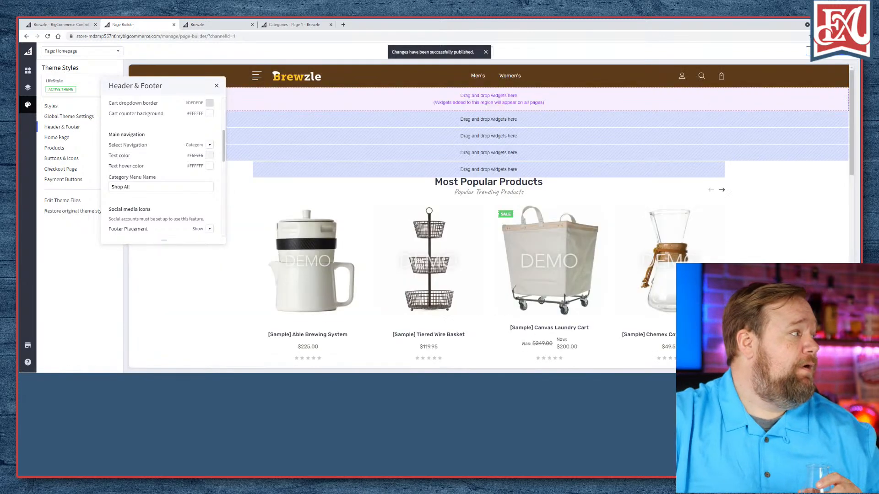
# - Reload the storefront in both the incognito window and the regular Brewzle tab, and copy the storefront's address
pyautogui.hotkey('alt', 'Tab')
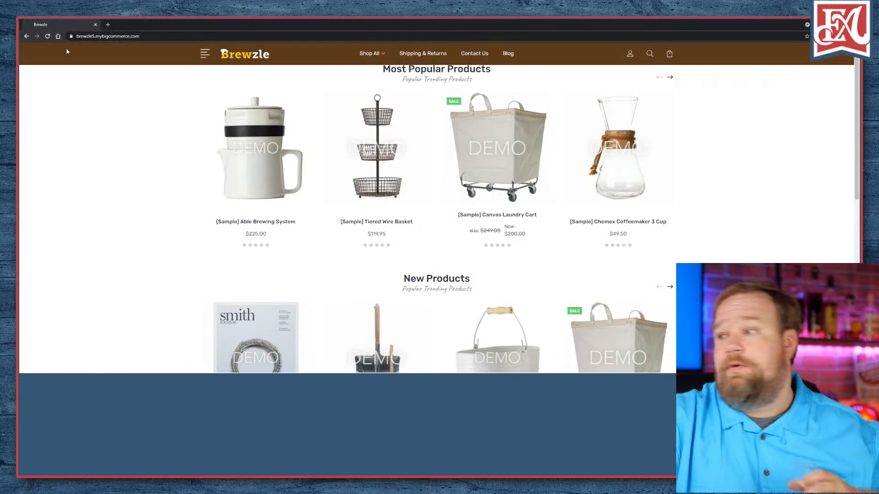
pyautogui.press('F5')
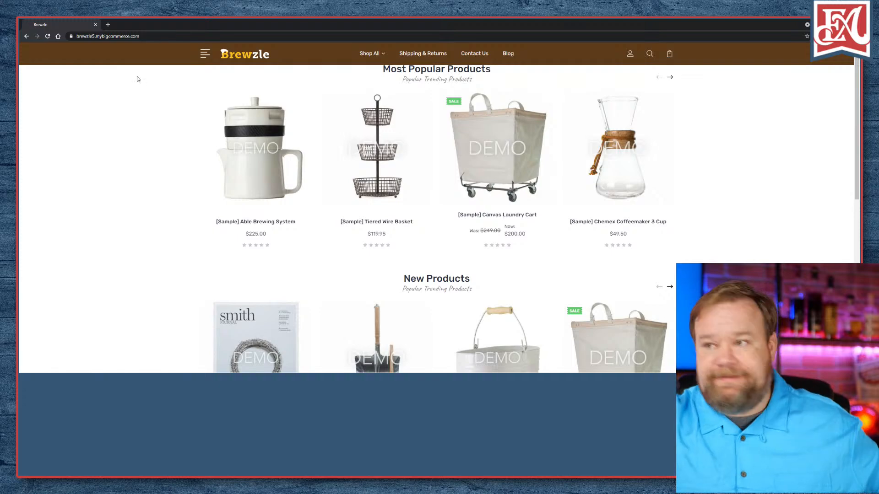
pyautogui.click(48, 36)
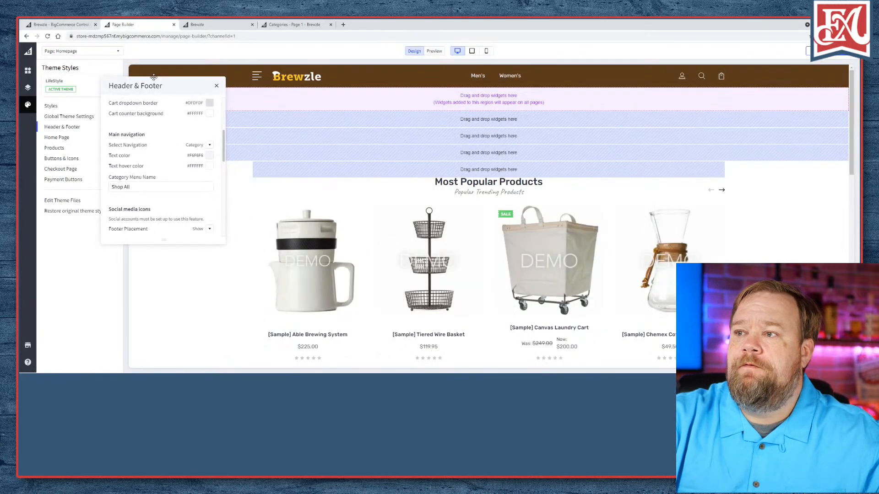
pyautogui.click(208, 25)
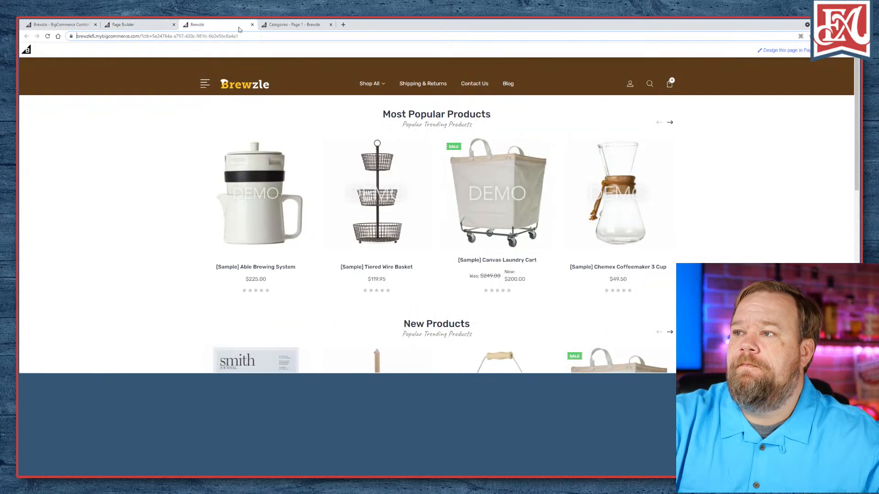
pyautogui.click(46, 36)
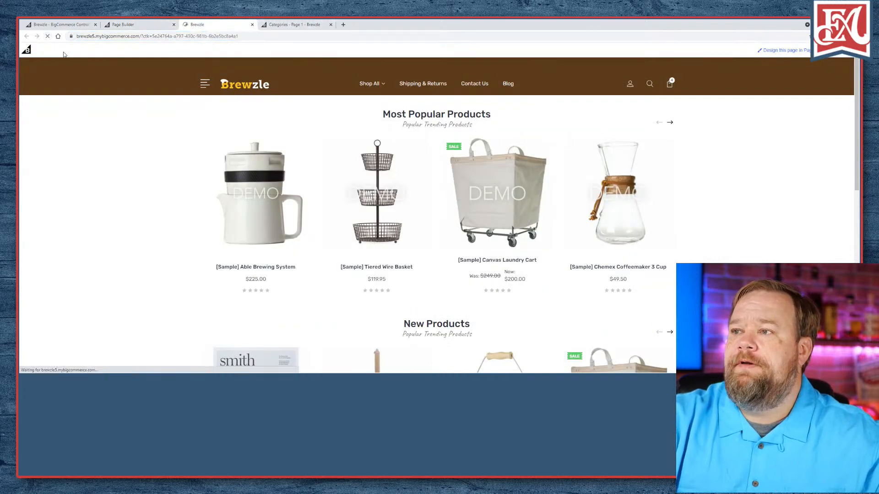
pyautogui.click(103, 36)
pyautogui.hotkey('ctrl', 'c')
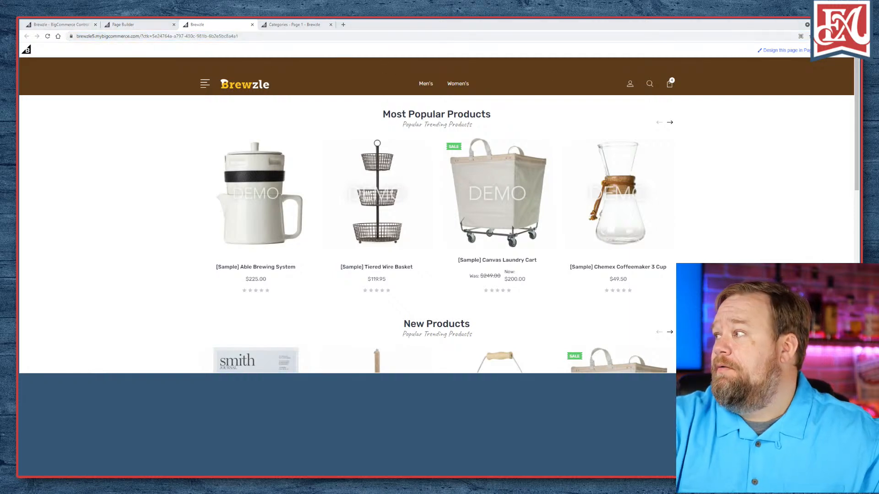
pyautogui.click(808, 36)
pyautogui.click(796, 61)
pyautogui.press('super+v')
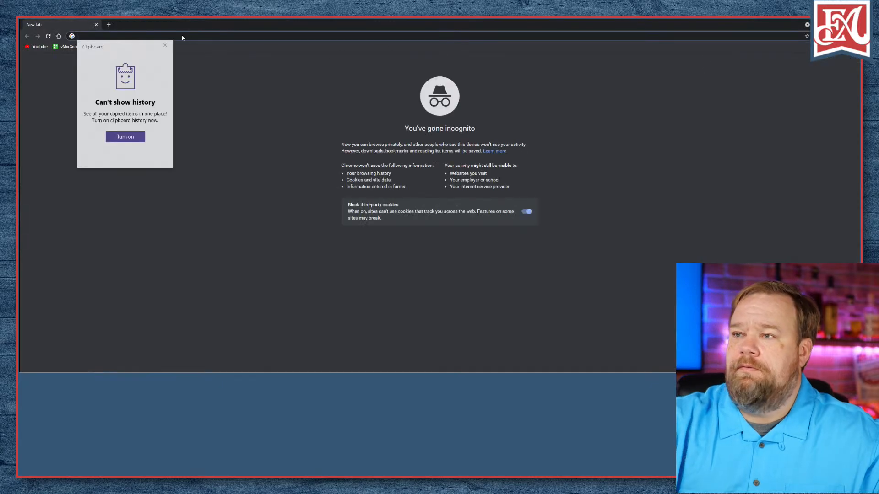
pyautogui.press('Escape')
pyautogui.hotkey('ctrl', 'v')
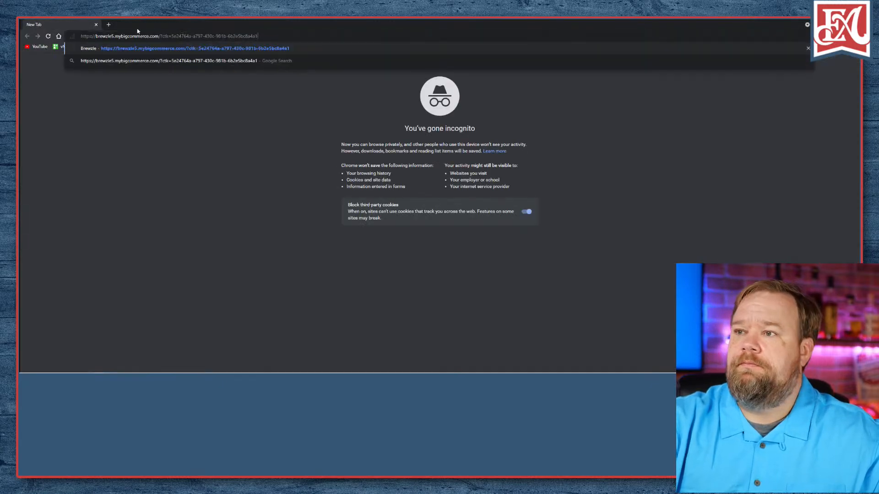
pyautogui.click(96, 25)
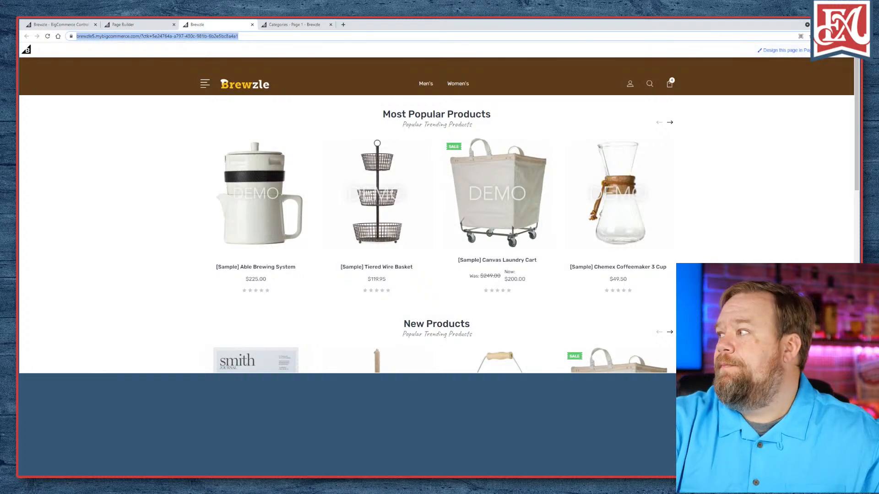
# - Open the copied storefront address in a new incognito window to check the published navigation
pyautogui.click(852, 35)
pyautogui.click(797, 63)
pyautogui.hotkey('ctrl', 'v')
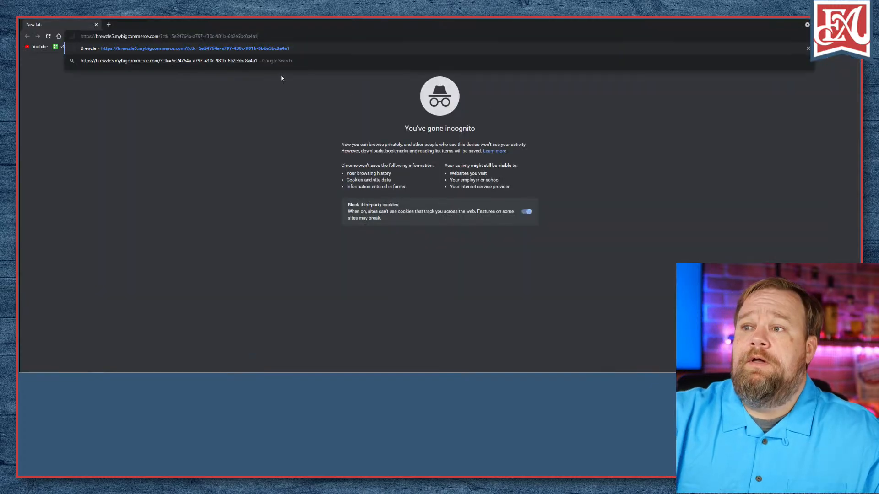
pyautogui.press('Return')
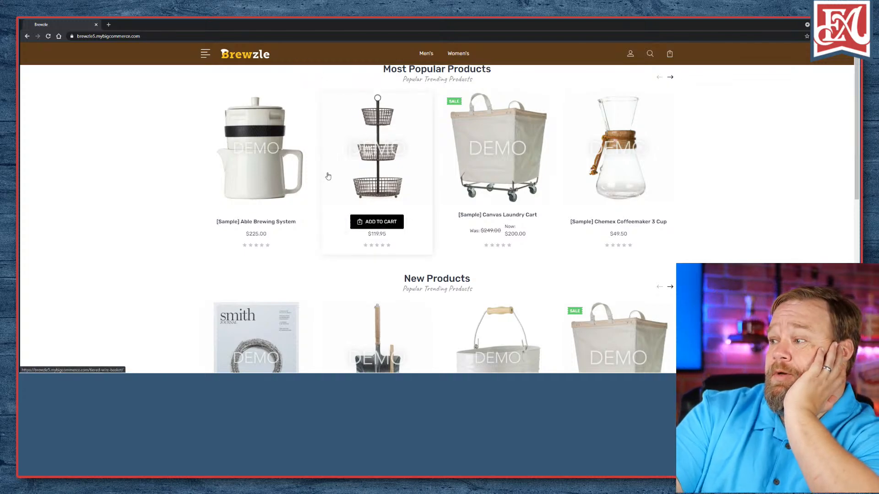
# - Look over the homepage's Most Popular Products section and open the [Sample] Able Brewing System product page
pyautogui.scroll(-3, 328, 119)
pyautogui.scroll(3, 328, 119)
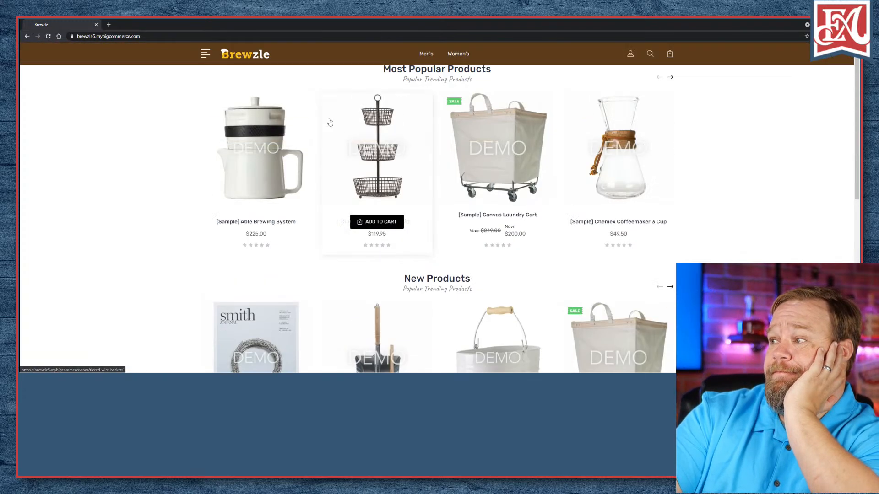
pyautogui.doubleClick(386, 69)
pyautogui.click(518, 66)
pyautogui.tripleClick(499, 70)
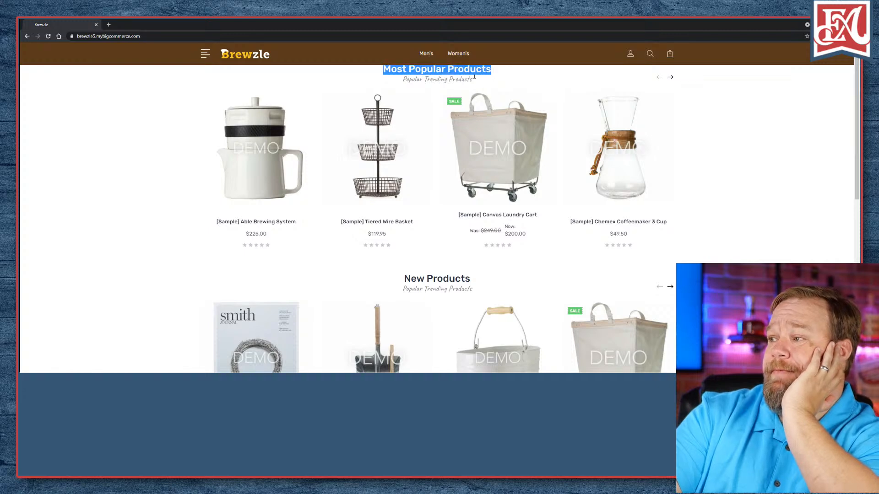
pyautogui.click(379, 78)
pyautogui.moveTo(353, 121)
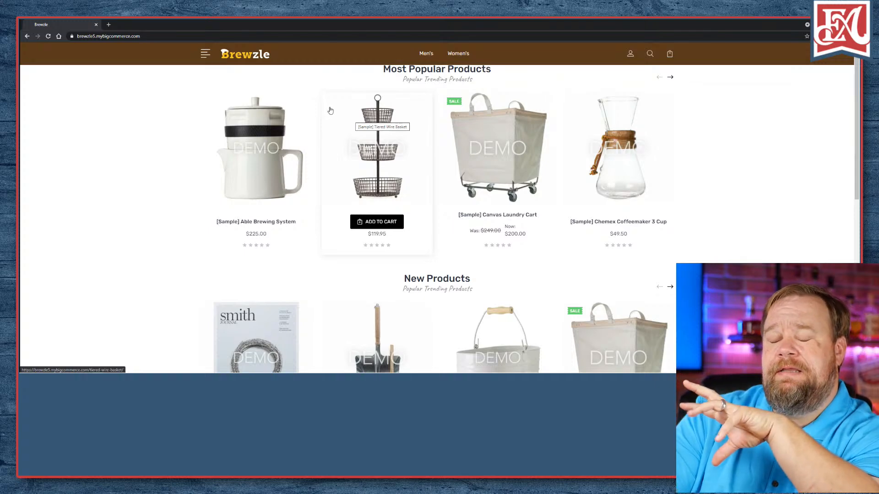
pyautogui.click(275, 122)
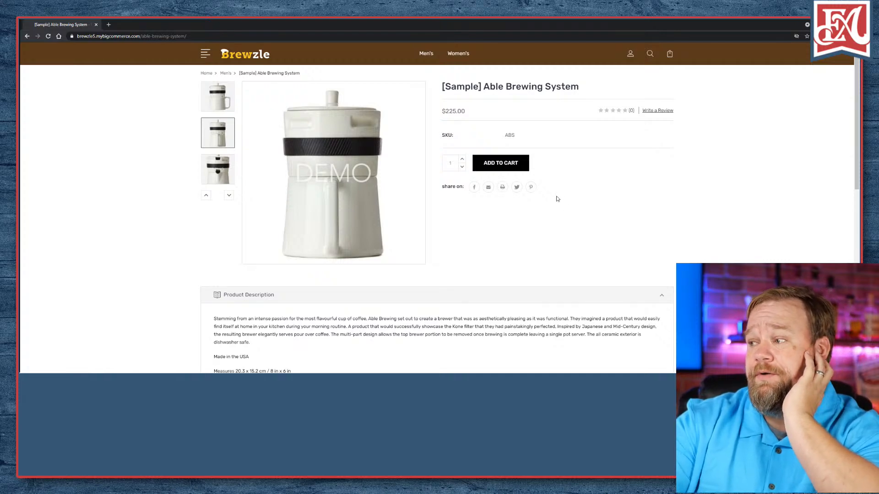
# - Examine the SKU, quantity and sharing options on the [Sample] Able Brewing System product page
pyautogui.moveTo(531, 198); pyautogui.dragTo(438, 170)
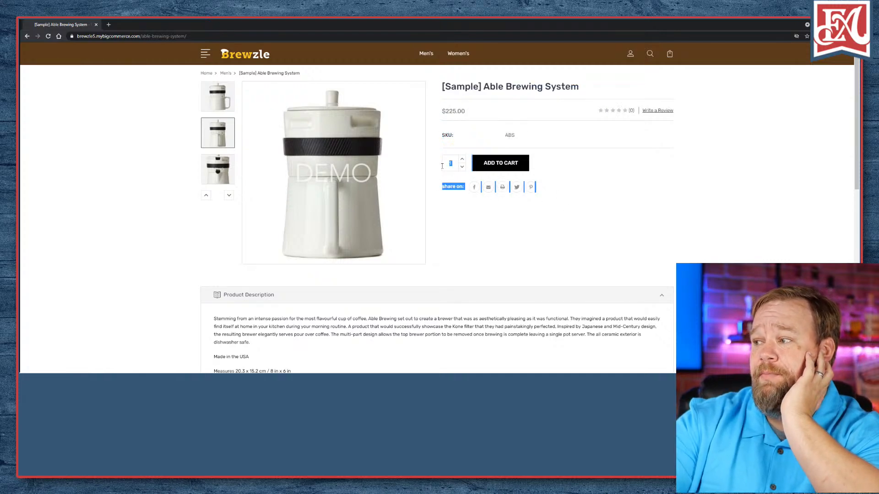
pyautogui.moveTo(445, 135); pyautogui.dragTo(563, 135)
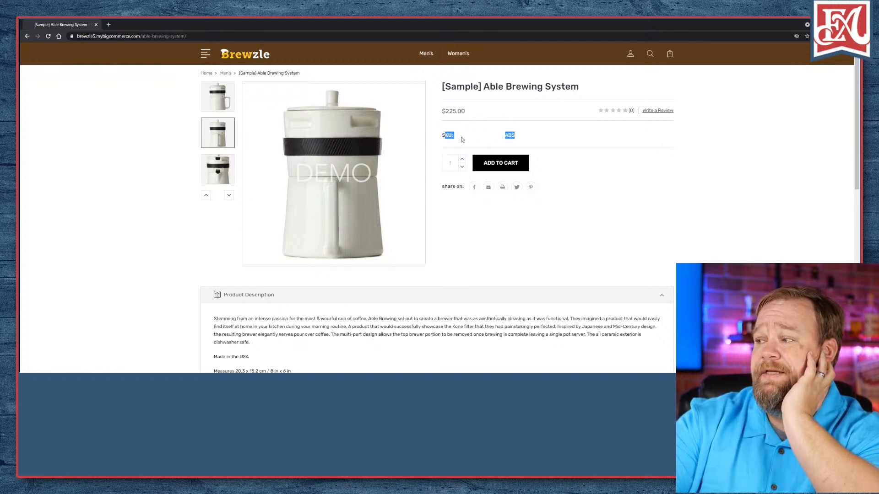
pyautogui.click(693, 179)
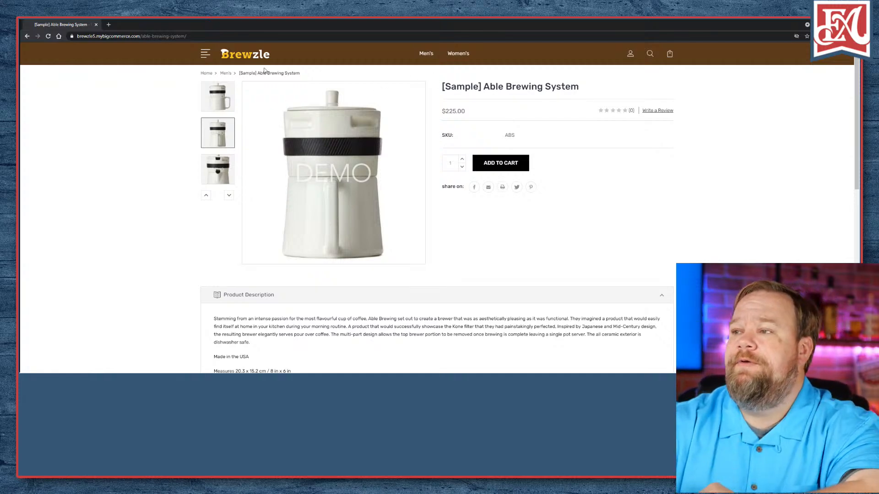
# - Go to the Men's category and open the [Sample] 1 L Le Parfait Jar product page
pyautogui.click(226, 74)
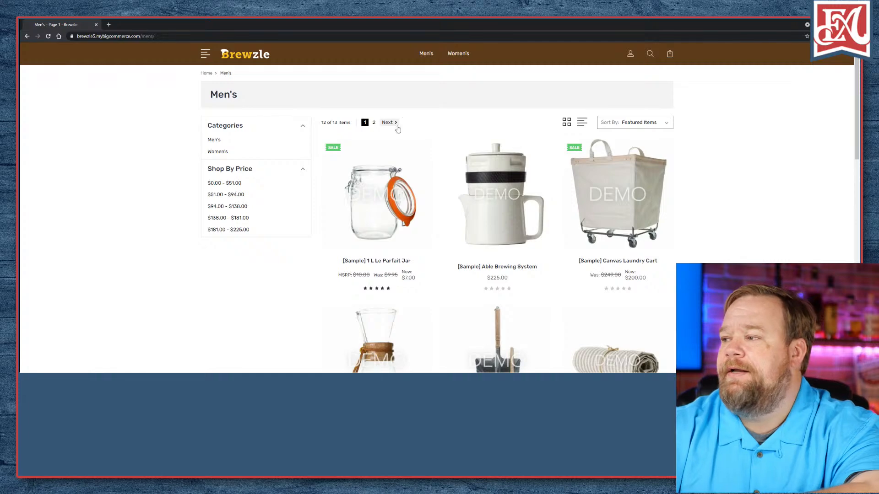
pyautogui.scroll(-1, 402, 119)
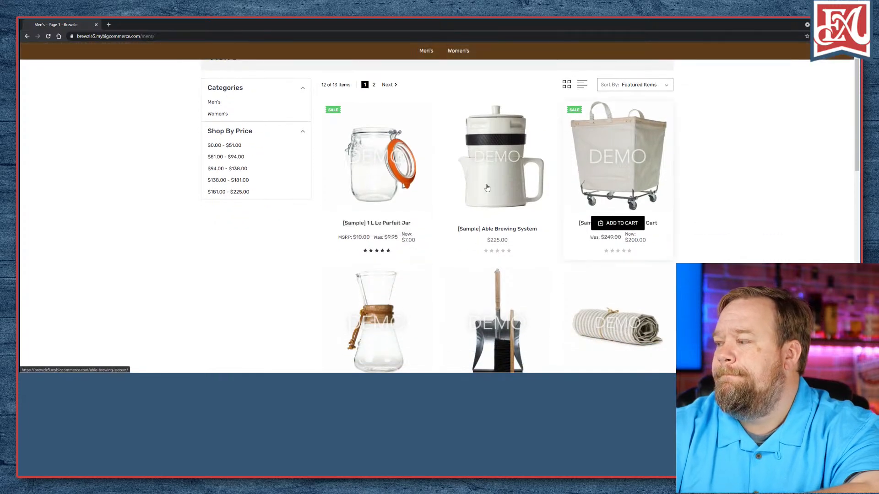
pyautogui.click(393, 179)
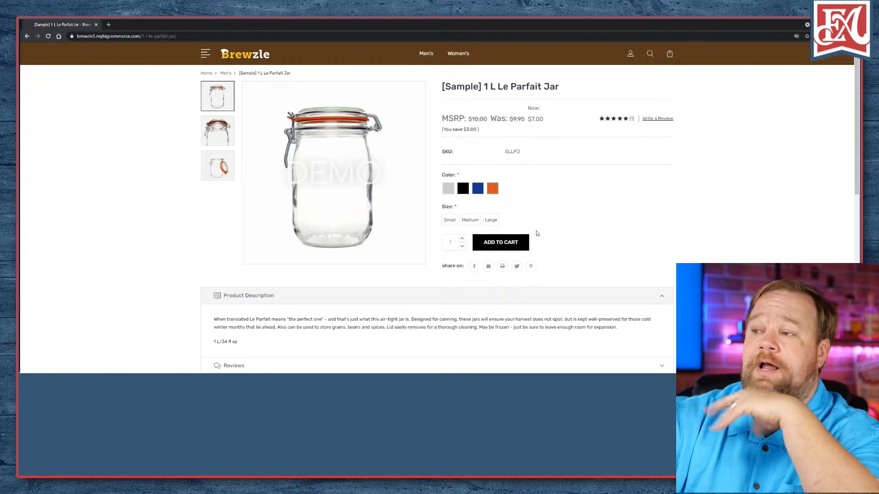
# - View the jar's gallery images one by one, finishing on the close-up of the lid
pyautogui.click(217, 131)
pyautogui.click(217, 166)
pyautogui.click(217, 131)
pyautogui.click(217, 96)
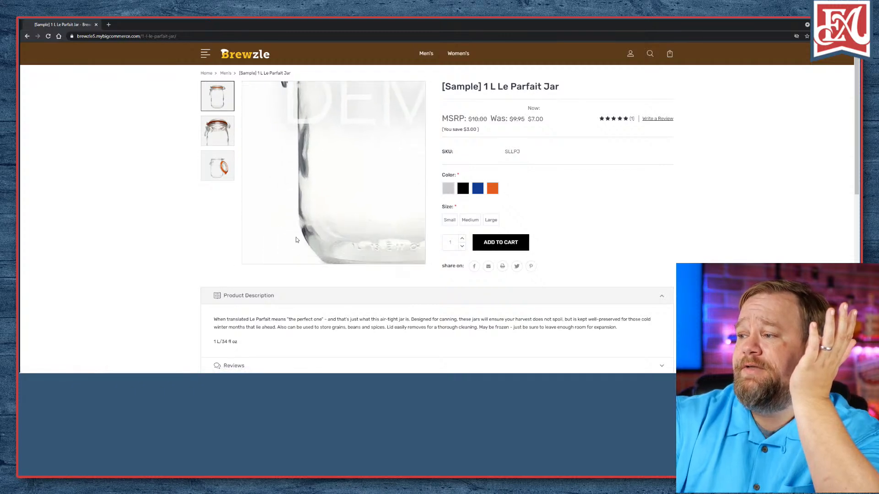
pyautogui.click(217, 130)
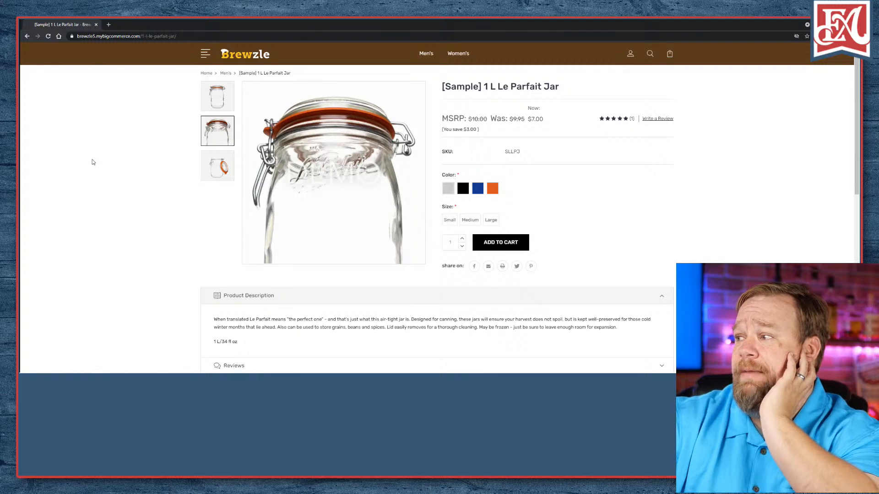
# - Look over the jar's description and related products, and open and close the storefront's side menu
pyautogui.scroll(-4, 97, 161)
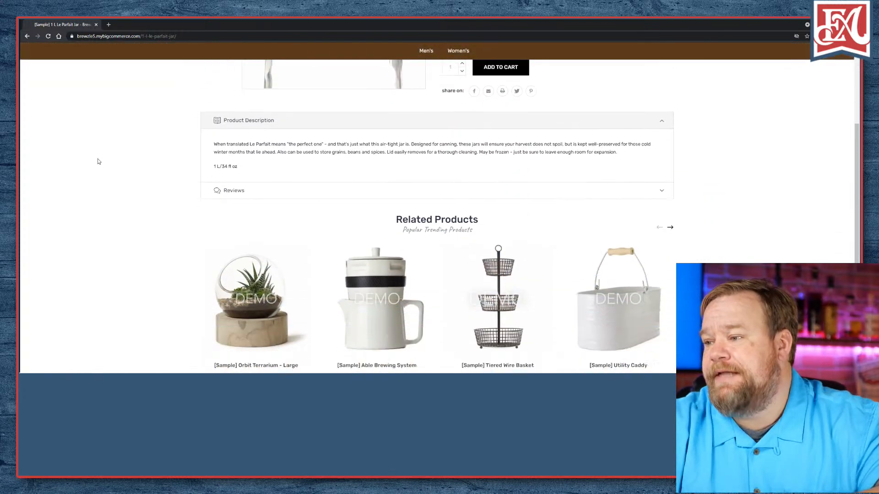
pyautogui.scroll(3, 97, 161)
pyautogui.scroll(1, 112, 157)
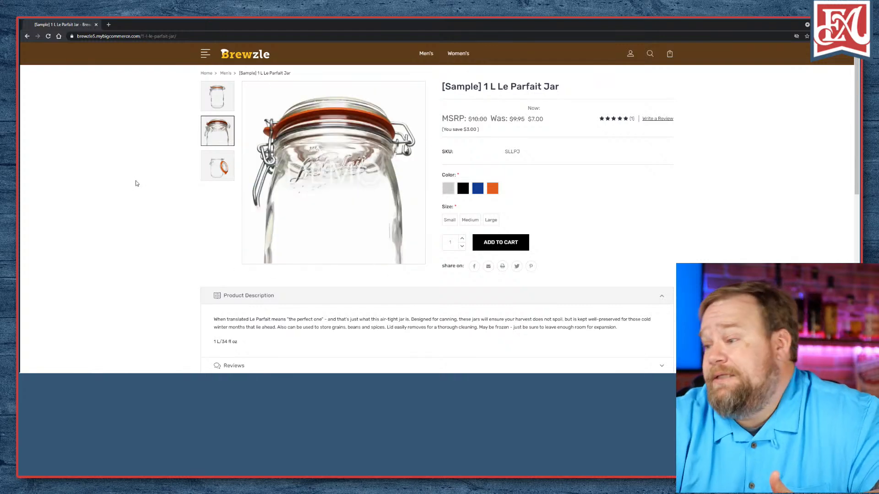
pyautogui.scroll(-3, 135, 183)
pyautogui.scroll(3, 136, 183)
pyautogui.click(205, 54)
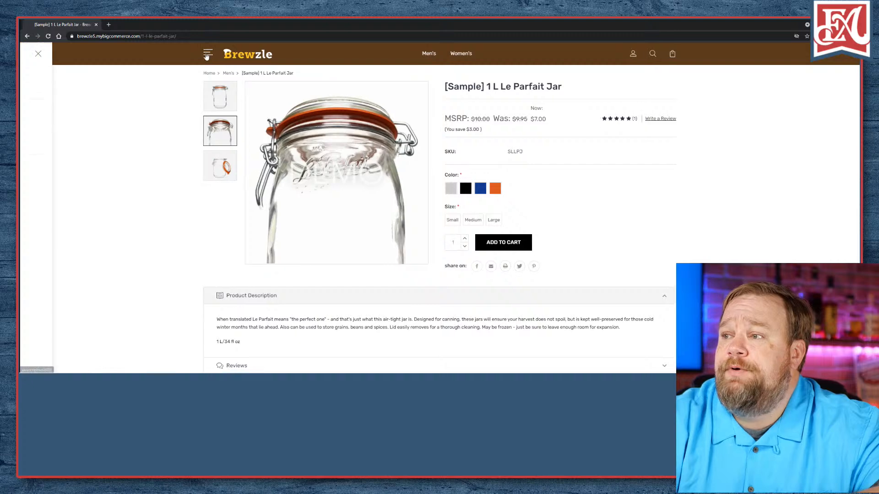
pyautogui.click(118, 54)
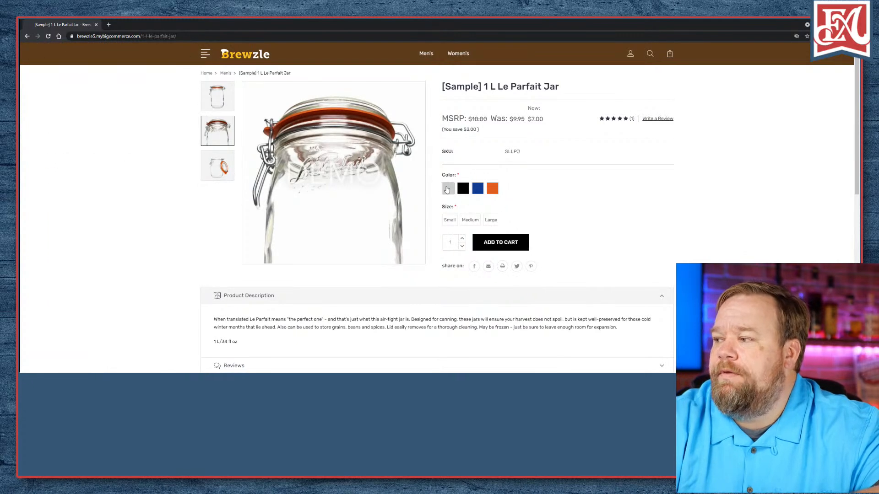
# - Add the jar in orange and size Large to the cart and dismiss the cart confirmation
pyautogui.click(492, 188)
pyautogui.click(498, 222)
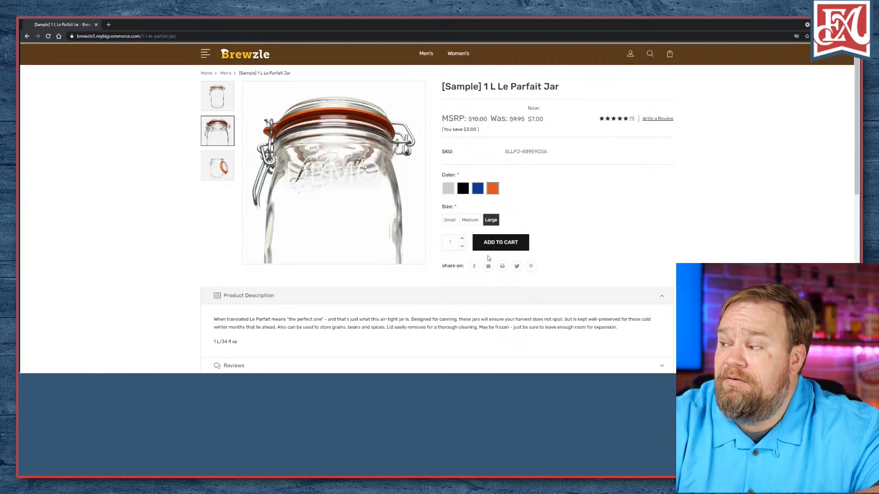
pyautogui.click(501, 243)
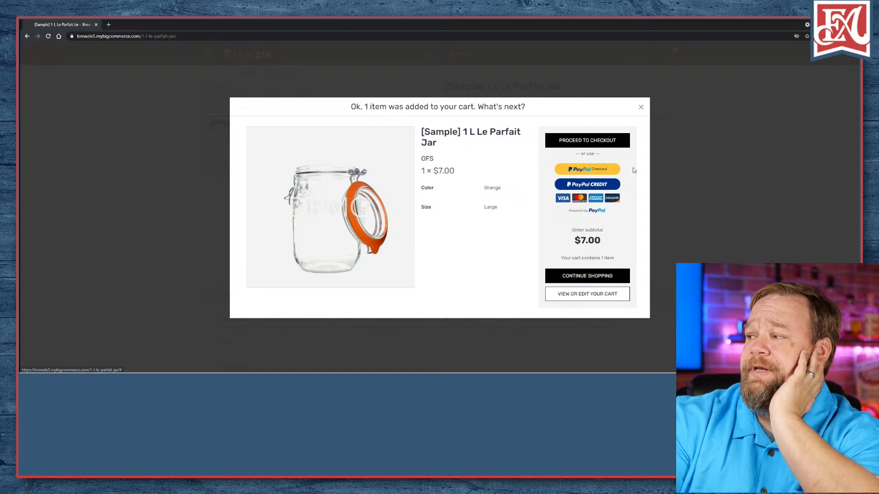
pyautogui.click(641, 108)
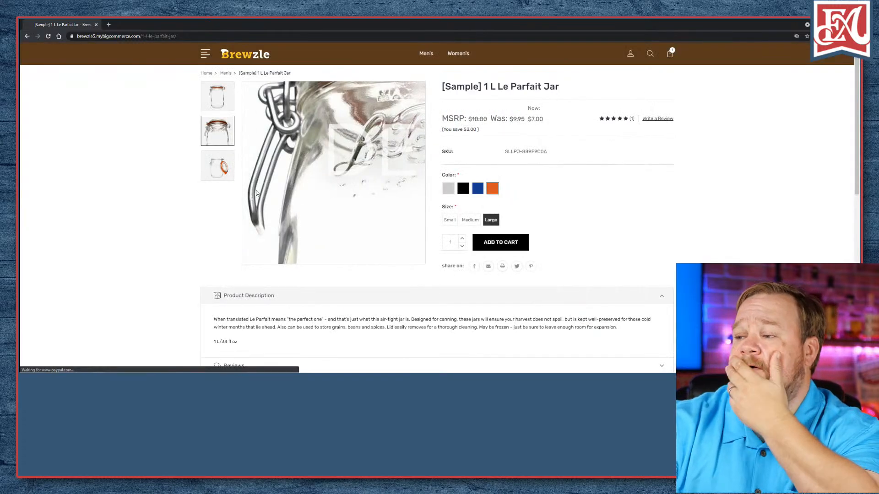
# - Expand the jar's customer reviews and test whether the Product Description section opens and closes
pyautogui.scroll(-5, 256, 190)
pyautogui.scroll(1, 257, 193)
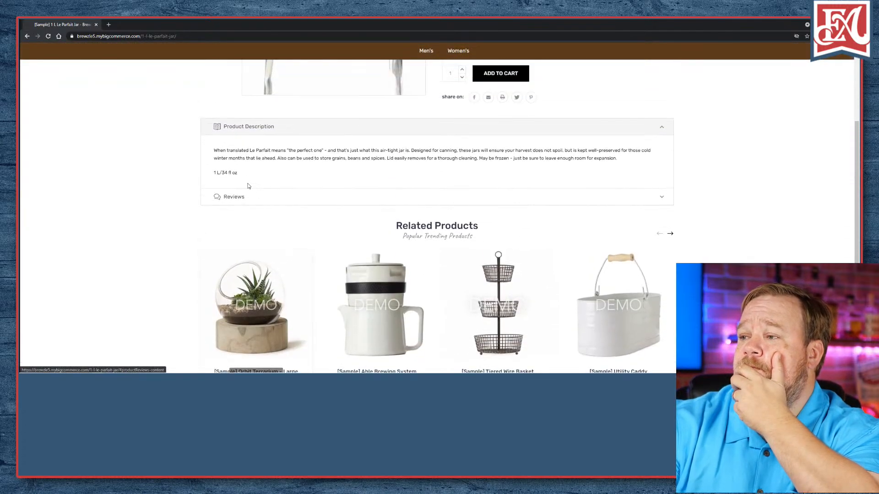
pyautogui.click(255, 198)
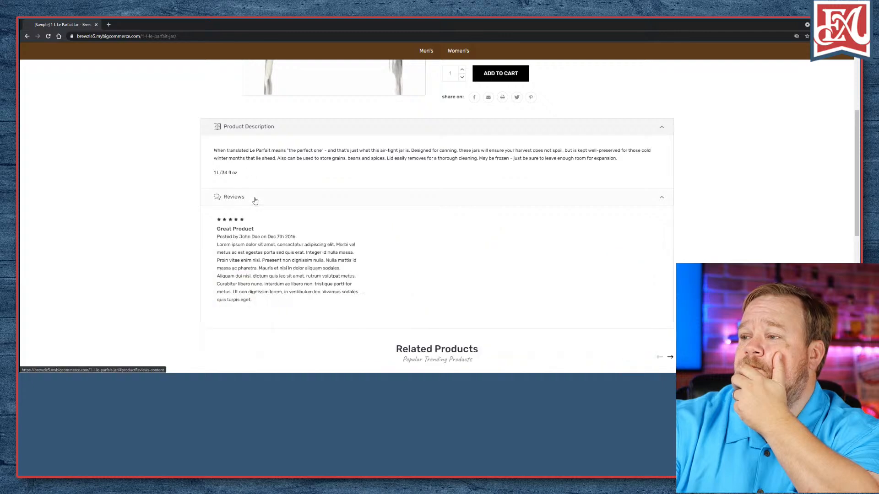
pyautogui.click(371, 134)
pyautogui.click(377, 130)
pyautogui.click(381, 130)
pyautogui.click(380, 130)
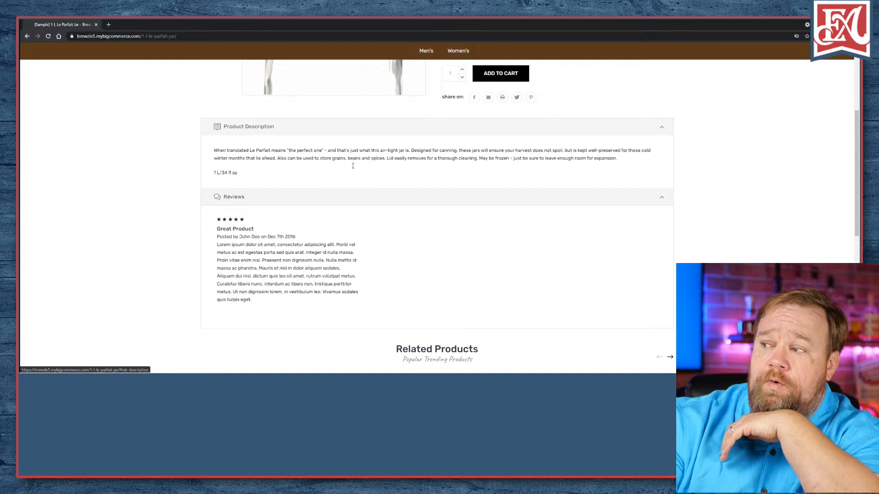
pyautogui.click(335, 207)
pyautogui.click(332, 225)
# - Collapse the Product Description and Reviews sections, and open each one separately to compare their behavior
pyautogui.scroll(3, 339, 220)
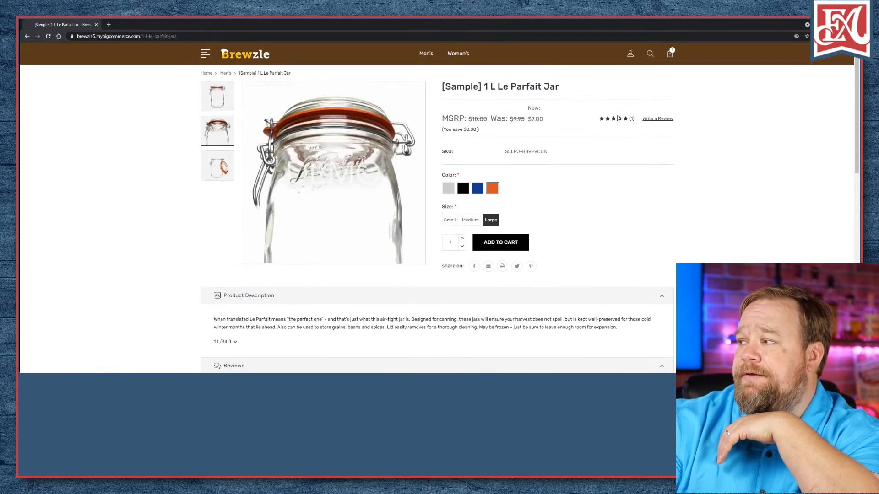
pyautogui.scroll(-3, 613, 218)
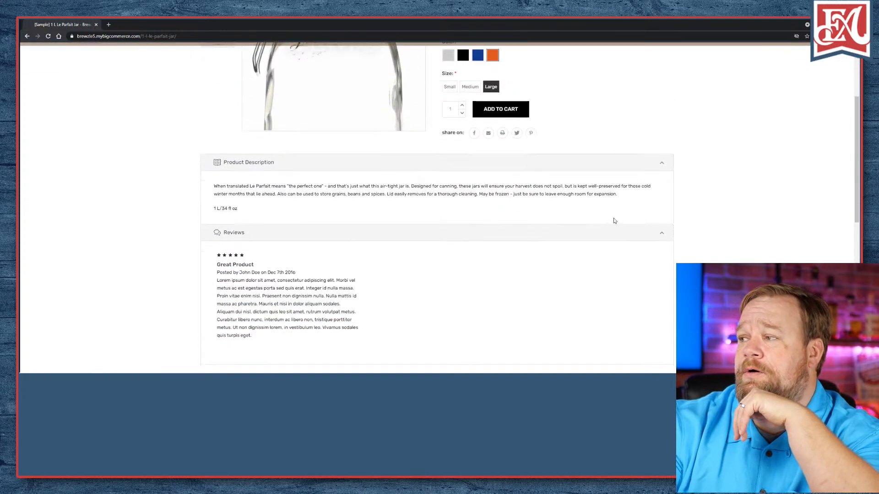
pyautogui.click(328, 235)
pyautogui.click(304, 162)
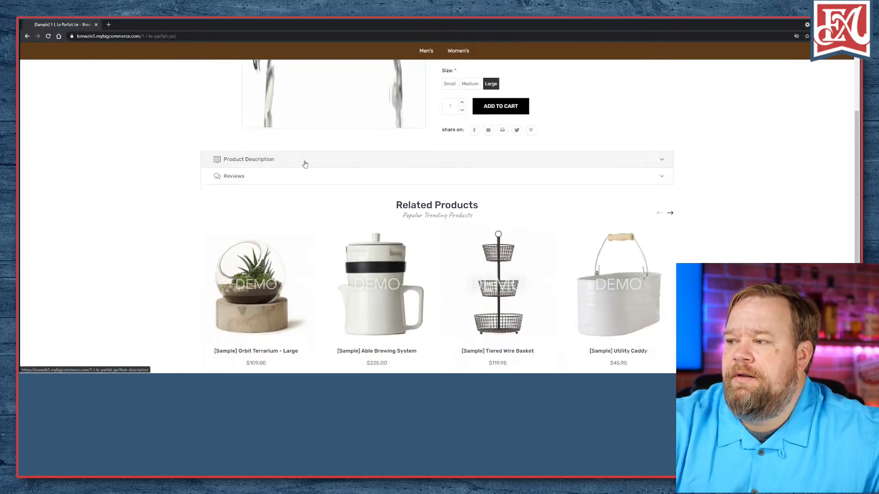
pyautogui.click(313, 180)
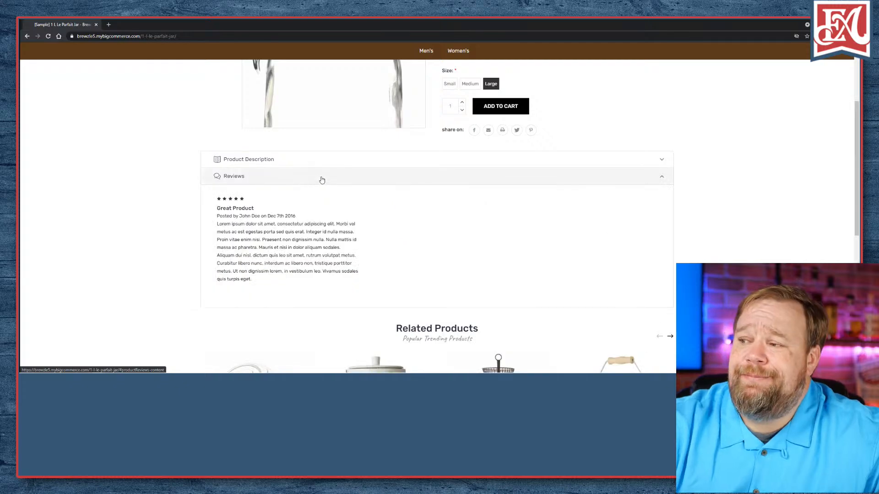
pyautogui.click(323, 161)
pyautogui.click(336, 231)
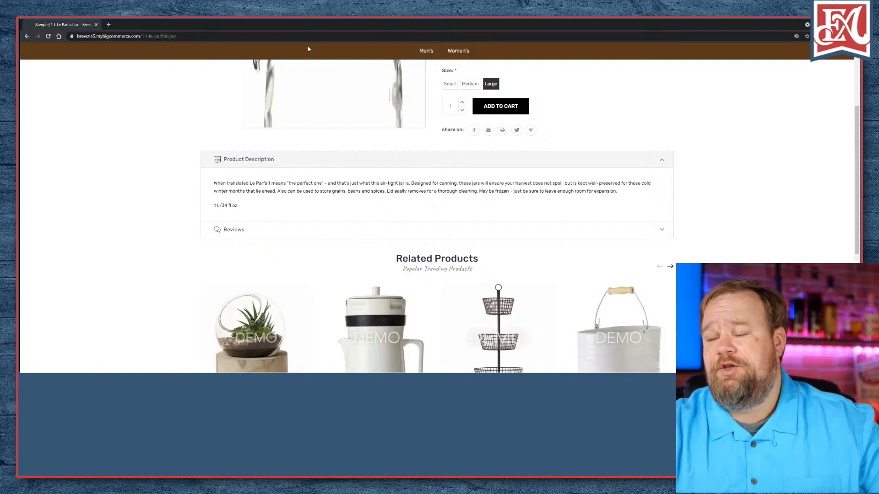
# - Toggle the Reviews section and collapse the Product Description so both sections are closed
pyautogui.scroll(-2, 369, 179)
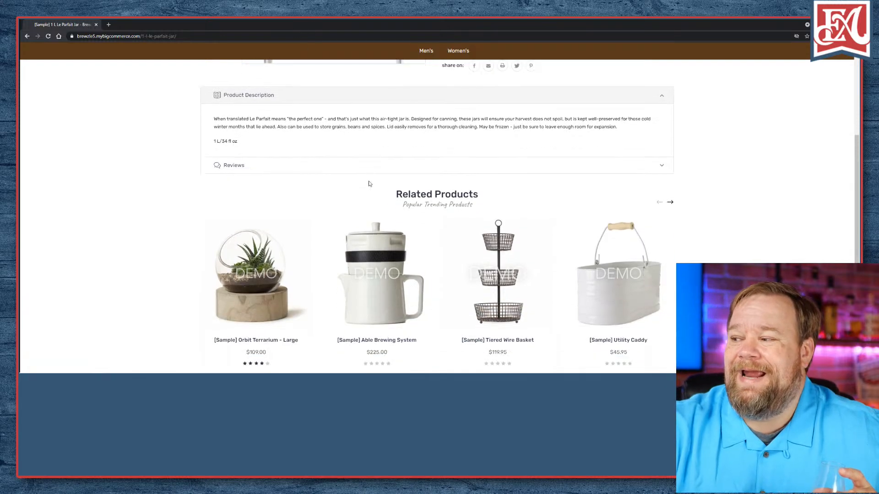
pyautogui.click(327, 167)
pyautogui.click(328, 167)
pyautogui.click(355, 98)
pyautogui.scroll(5, 355, 97)
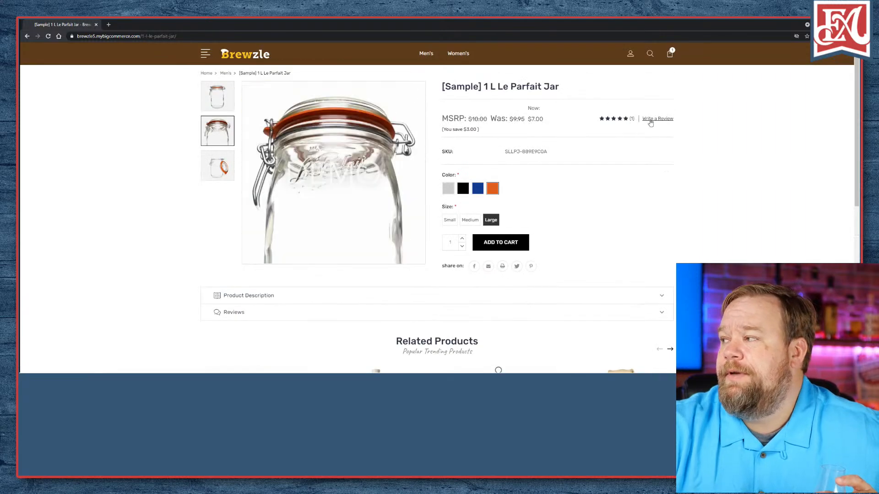
# - Jump to the customer reviews from the review count beside the star rating, and collapse them again
pyautogui.click(632, 120)
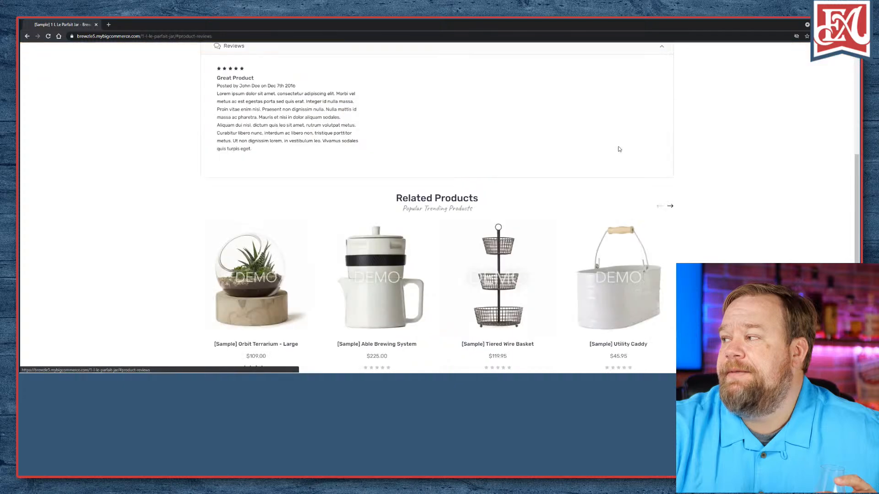
pyautogui.scroll(2, 411, 154)
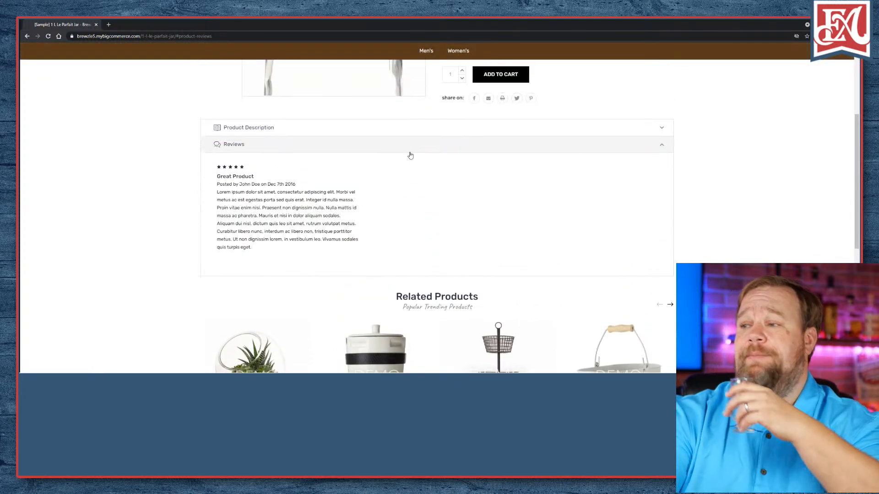
pyautogui.click(408, 150)
pyautogui.scroll(4, 408, 150)
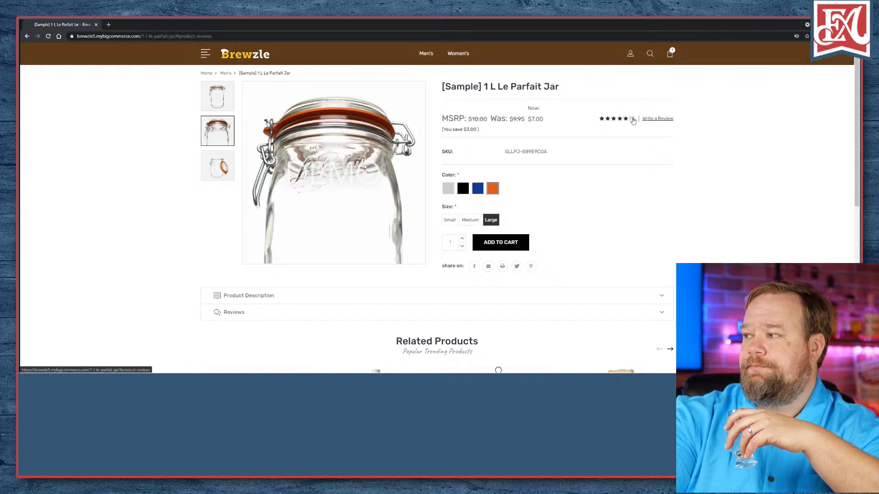
# - Reopen the reviews from the review count, and view the Write a Review form before closing it
pyautogui.click(631, 119)
pyautogui.scroll(6, 417, 147)
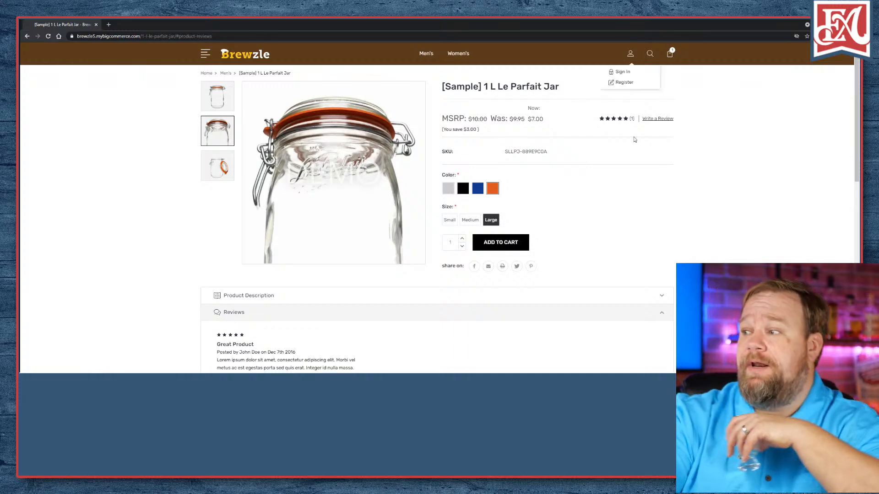
pyautogui.click(657, 119)
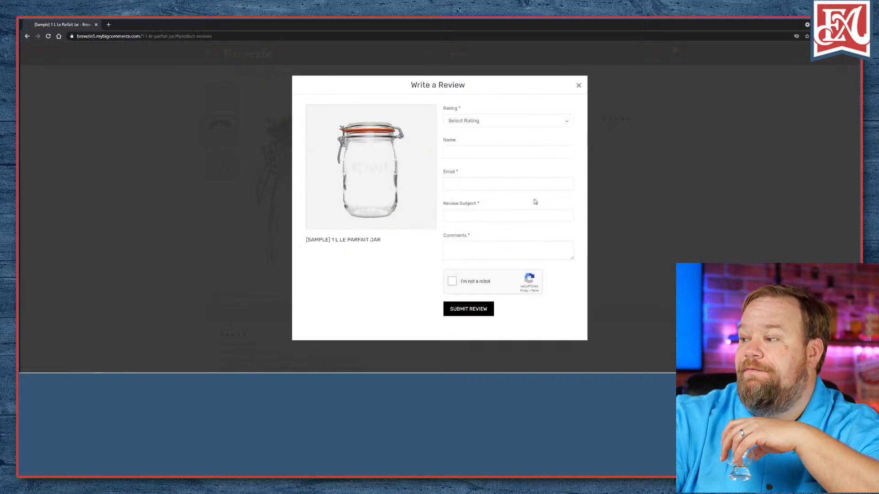
pyautogui.click(577, 86)
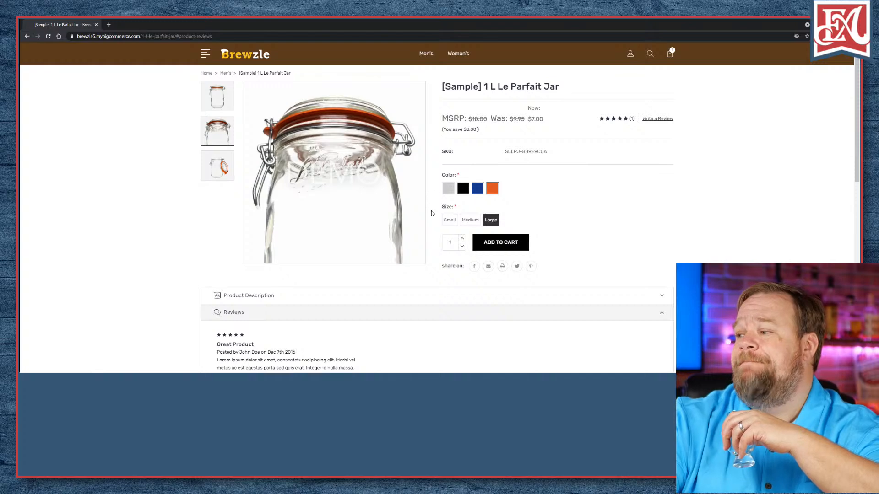
# - Look over the rest of the jar's page, including the reviews, related products and footer links
pyautogui.scroll(-7, 426, 234)
pyautogui.scroll(4, 426, 234)
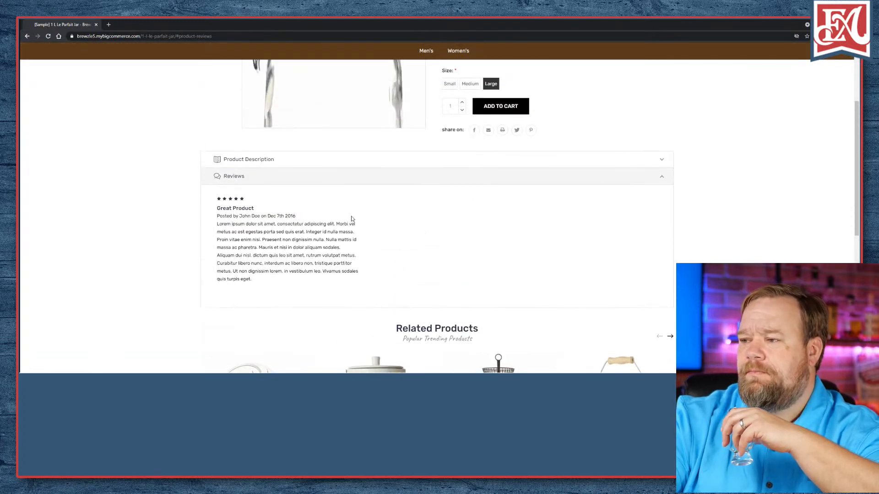
pyautogui.click(342, 184)
pyautogui.click(342, 179)
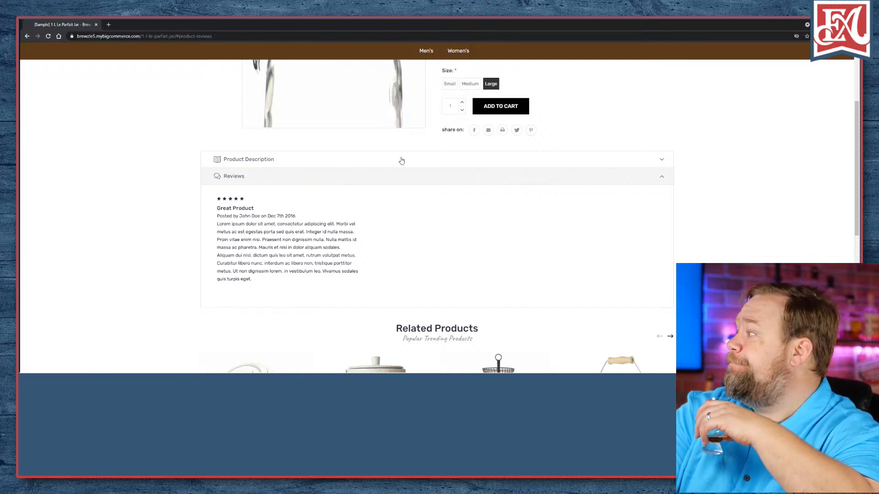
pyautogui.scroll(-6, 156, 229)
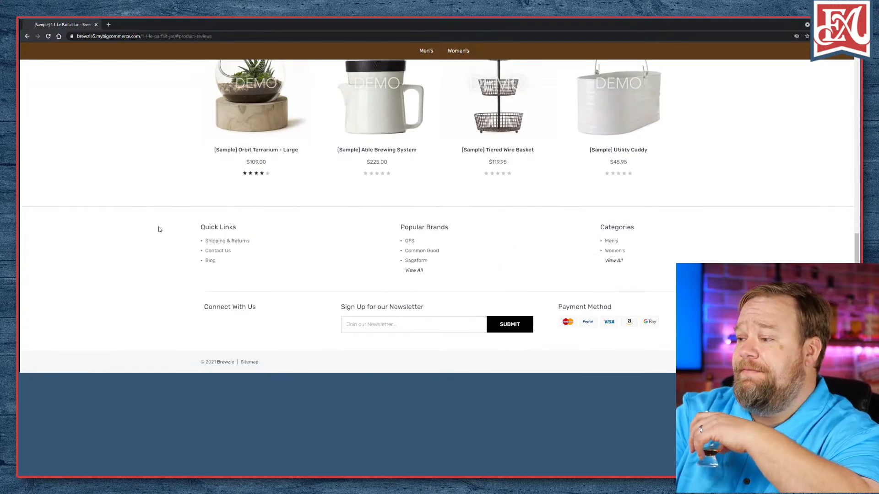
pyautogui.scroll(10, 159, 228)
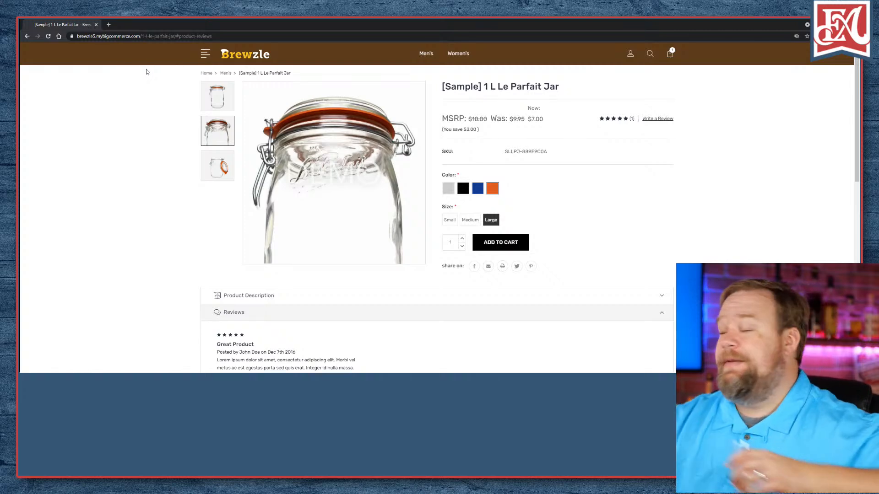
# - Close the jar's live product page and return to the Brewzle storefront preview
pyautogui.click(96, 25)
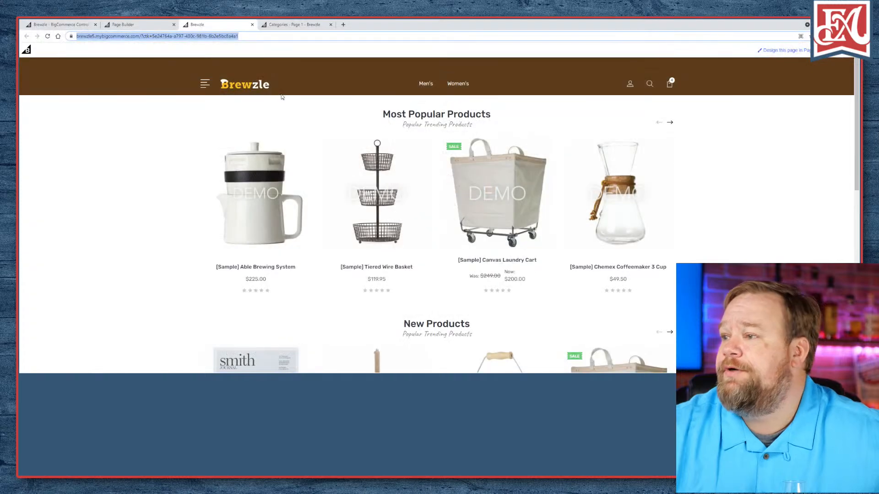
pyautogui.click(127, 84)
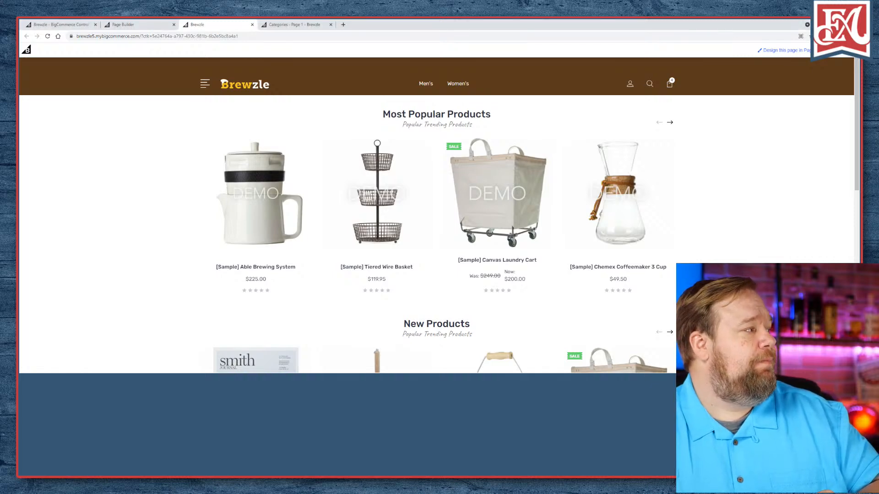
# - Move the Branding folder window out of the way and view the Horse Collector shirt mockup Design2.png full-screen in Photos
pyautogui.hotkey('alt', 'Tab')
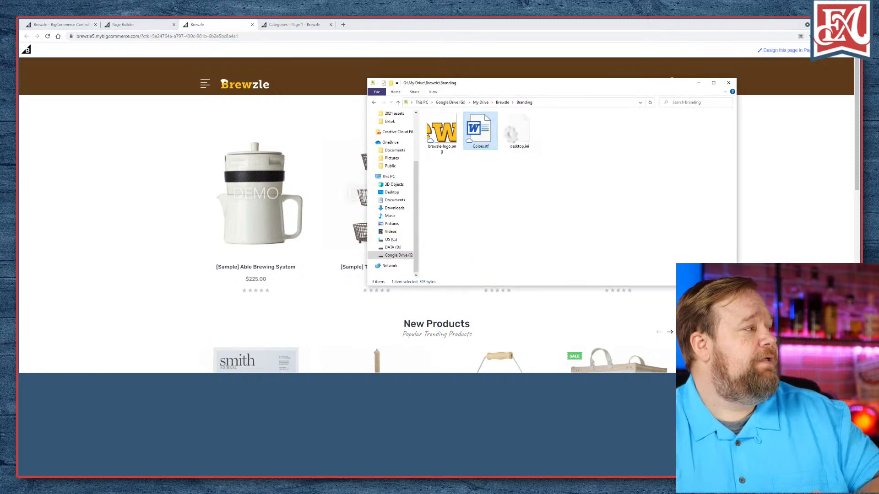
pyautogui.moveTo(524, 88); pyautogui.dragTo(0, 153)
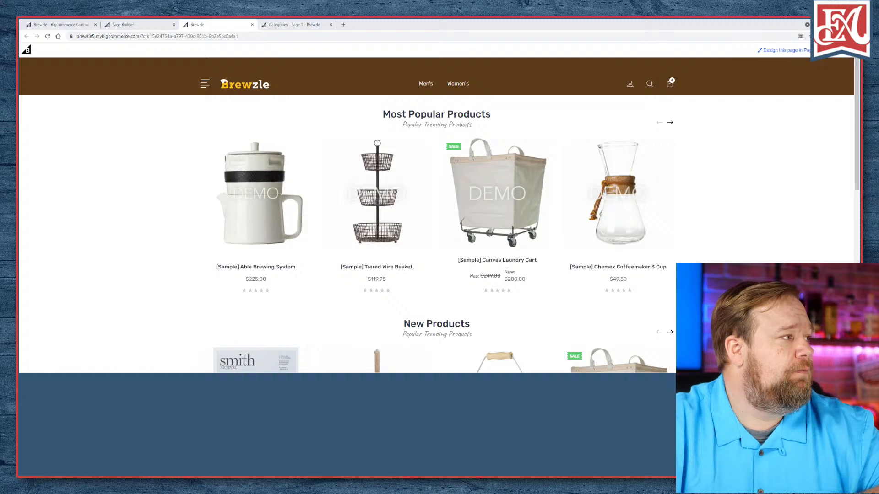
pyautogui.moveTo(19, 82); pyautogui.dragTo(208, 37)
pyautogui.click(463, 35)
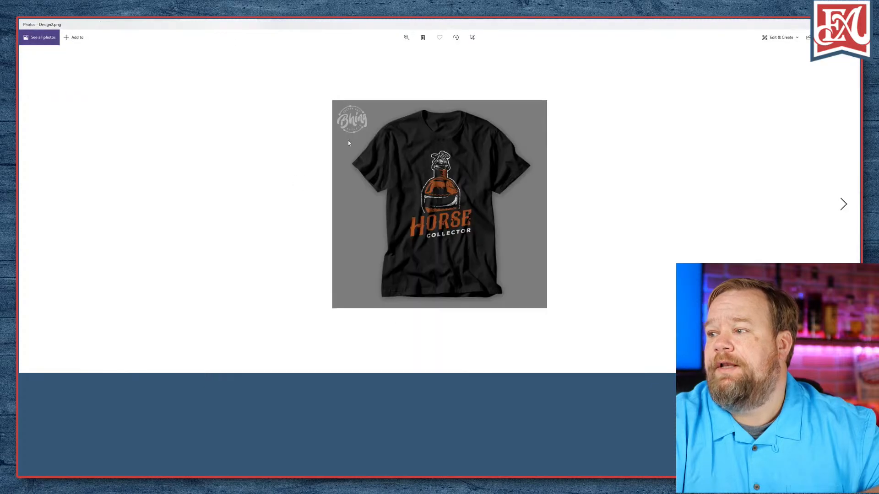
pyautogui.scroll(-1, 314, 185)
pyautogui.scroll(1, 318, 180)
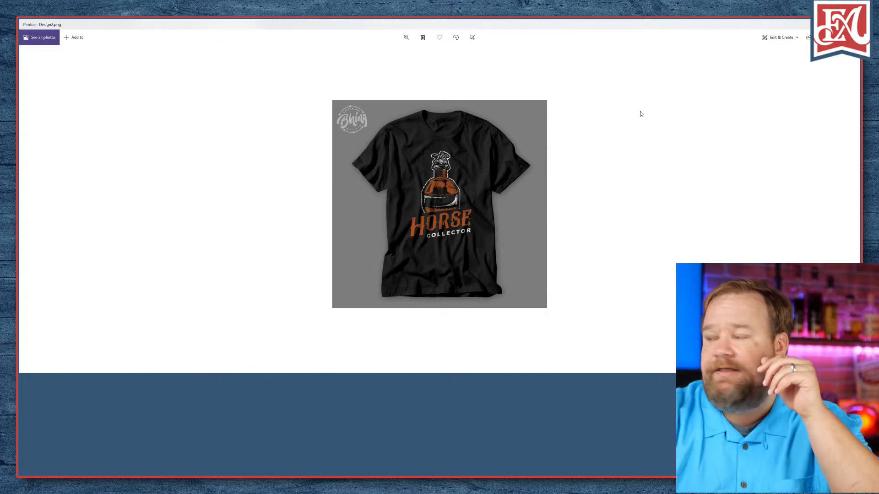
# - View the Bourbon Hunter and Small Batch shirt mockups, enlarging the Small Batch image for a closer look before restoring its fitted size
pyautogui.press('Right')
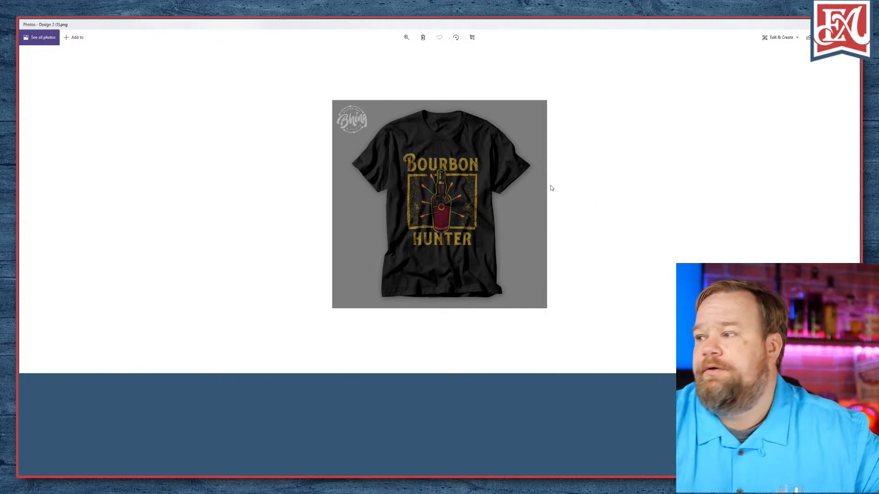
pyautogui.press('Right')
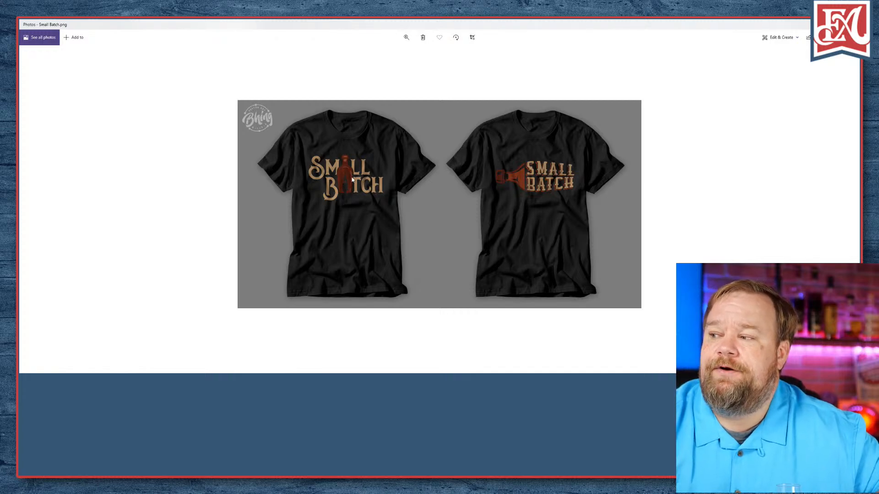
pyautogui.click(406, 37)
pyautogui.moveTo(378, 56); pyautogui.dragTo(386, 55)
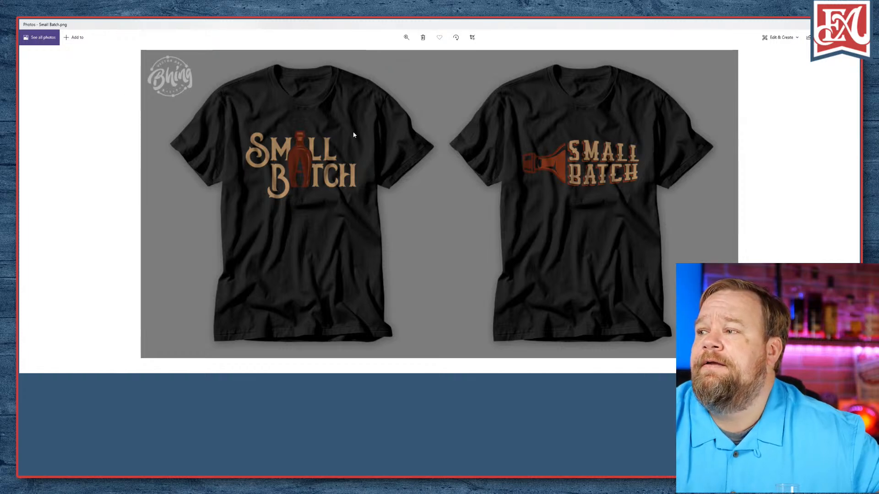
pyautogui.click(405, 38)
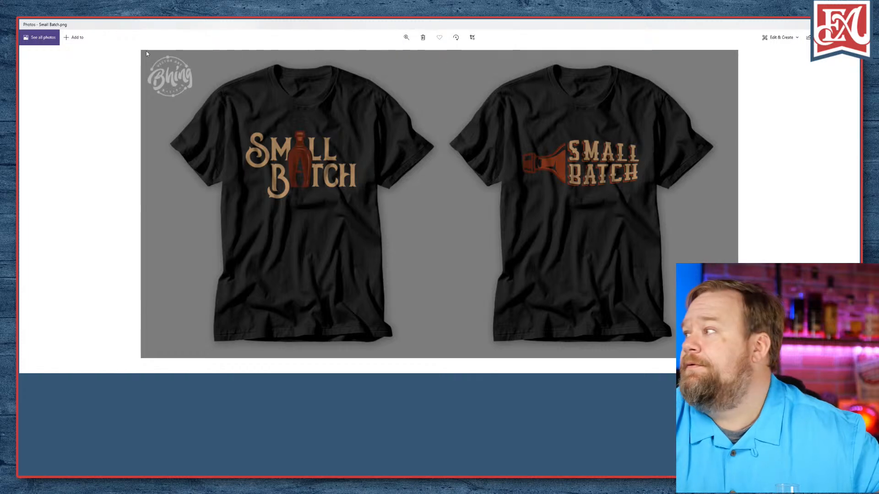
pyautogui.click(405, 37)
pyautogui.moveTo(387, 55); pyautogui.dragTo(366, 56)
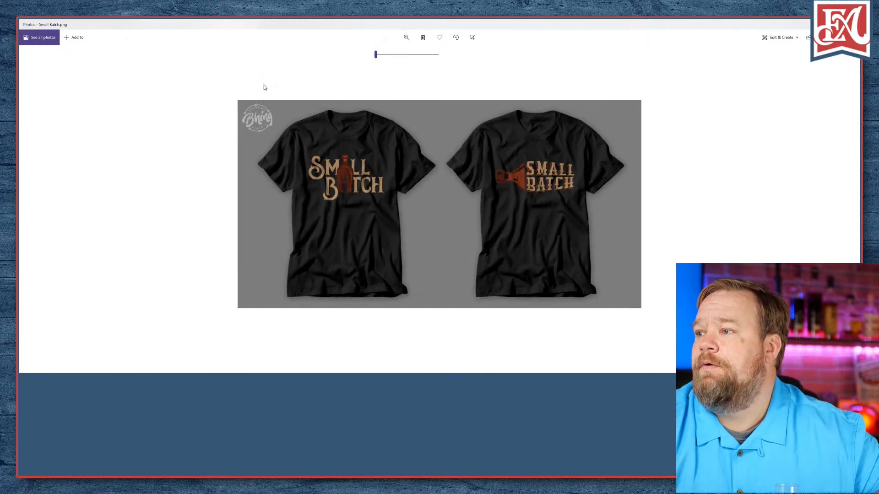
# - Look through the Barrel Proof, Single Barrel, Kentucky Straight, Bottled in Bond and Small Batch Select shirt mockups
pyautogui.press('Right')
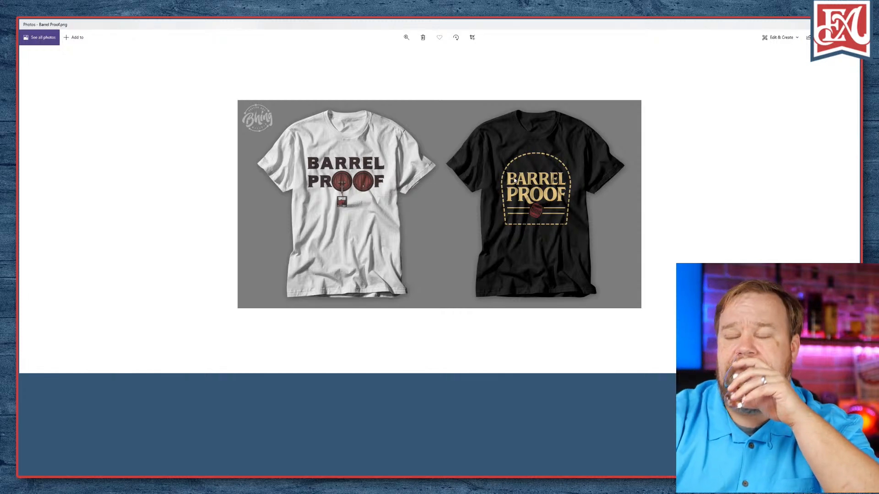
pyautogui.press('Right')
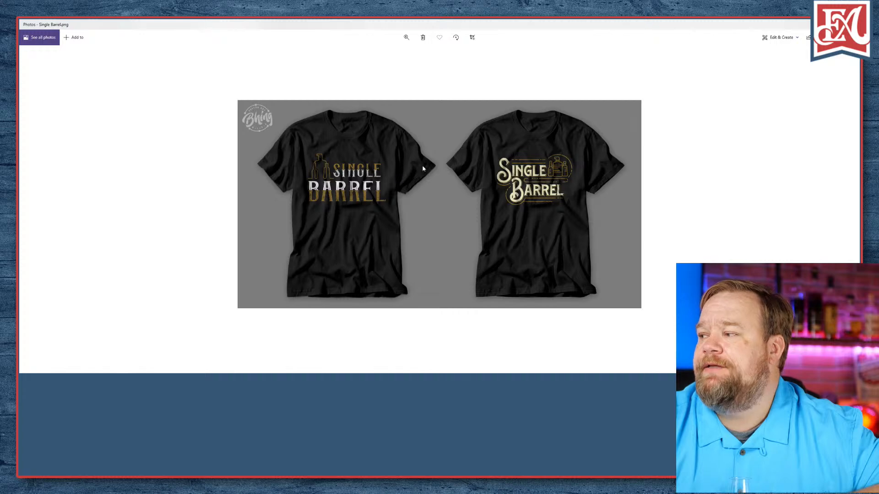
pyautogui.press('Right')
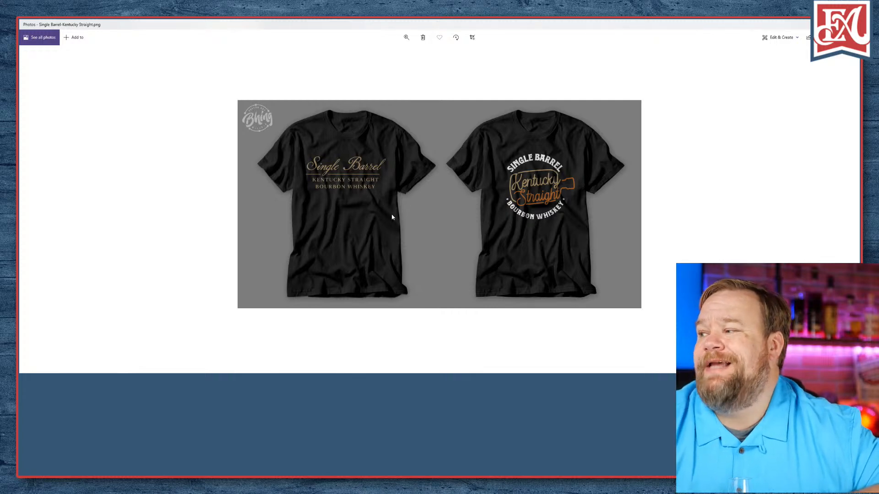
pyautogui.press('Left')
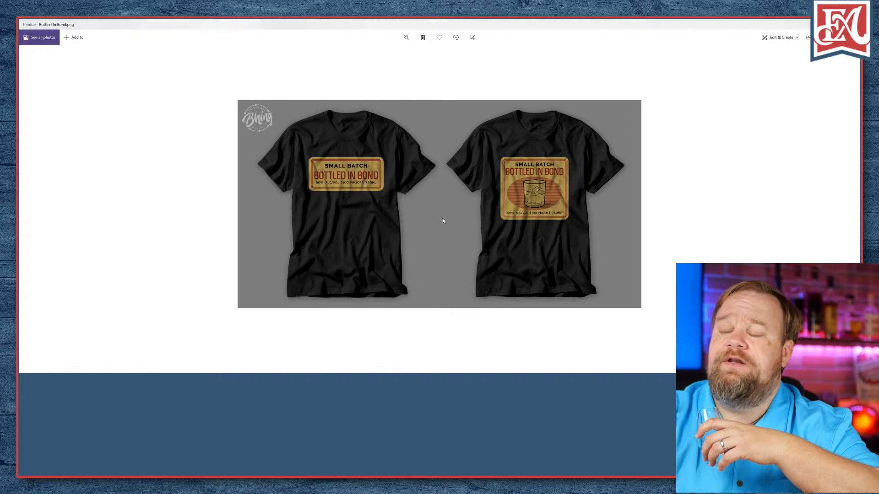
pyautogui.press('Right')
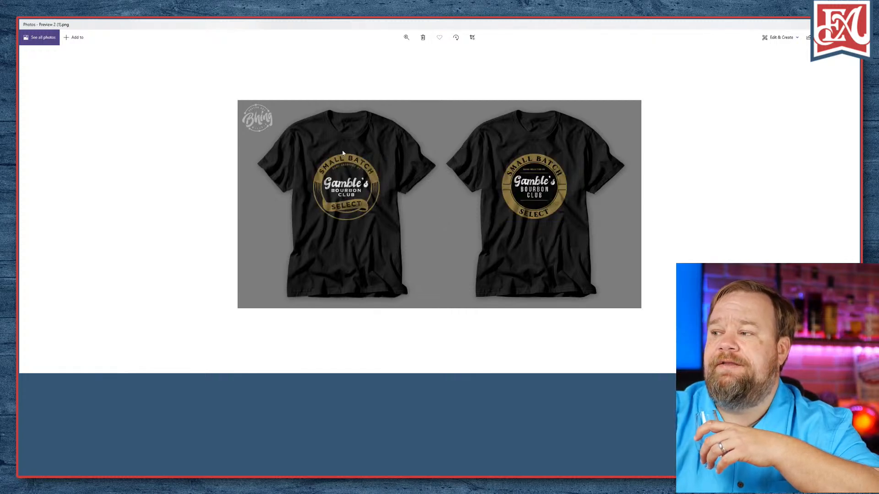
# - Review the Single Barrel Select, Birthday Bourbon, EC18, W12 and WSR shirt mockups, and close Photos to return to the storefront
pyautogui.press('Left')
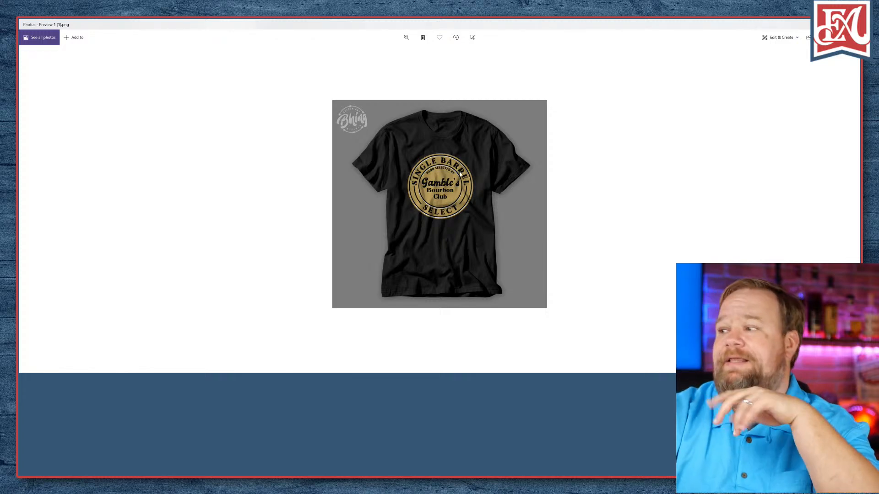
pyautogui.press('Right')
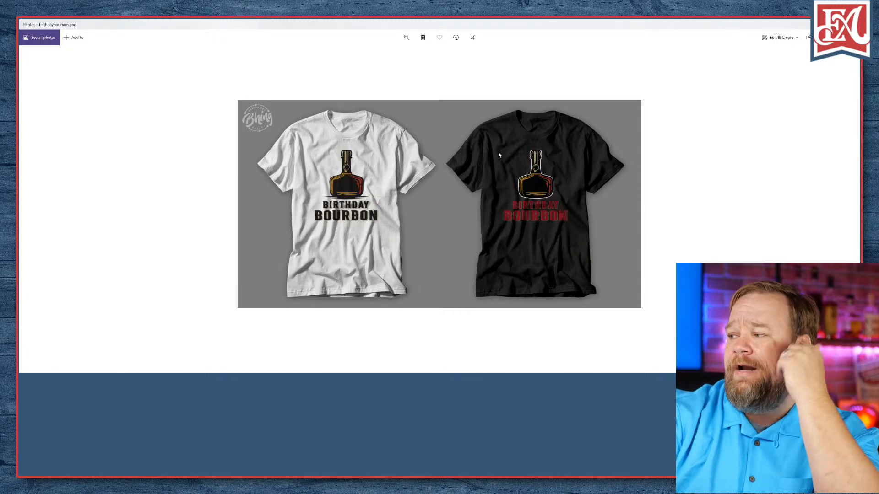
pyautogui.press('Right')
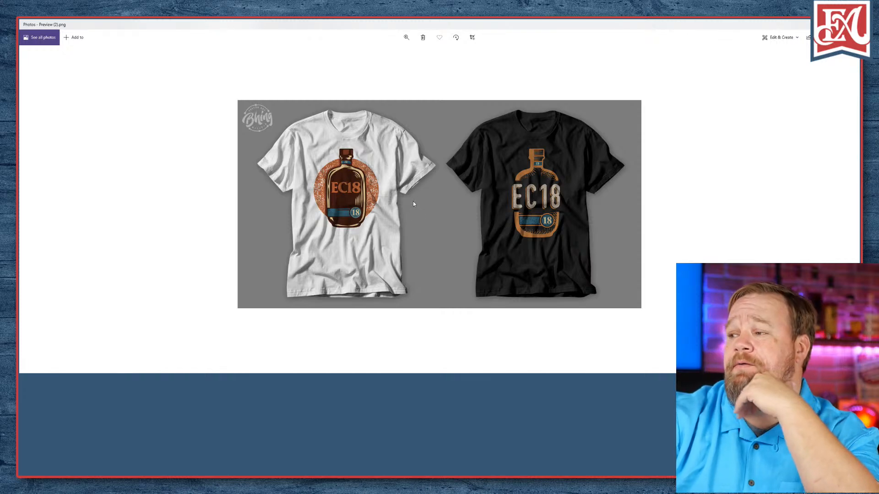
pyautogui.press('Right')
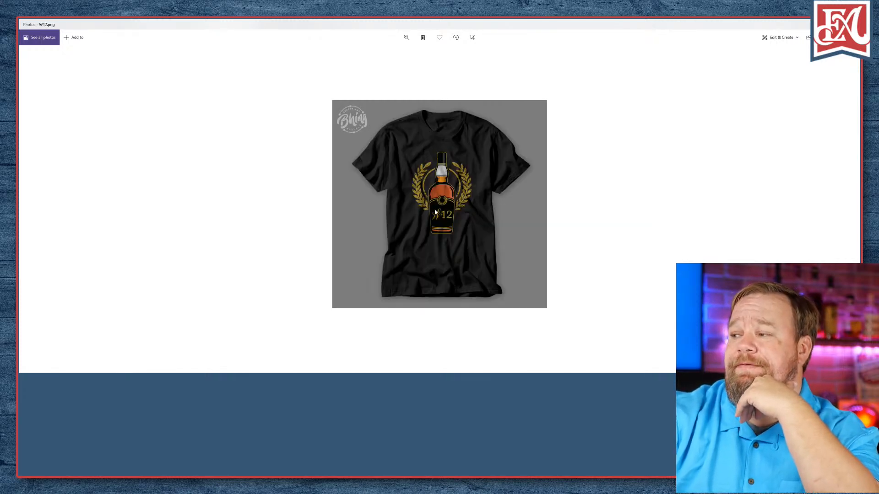
pyautogui.press('Right')
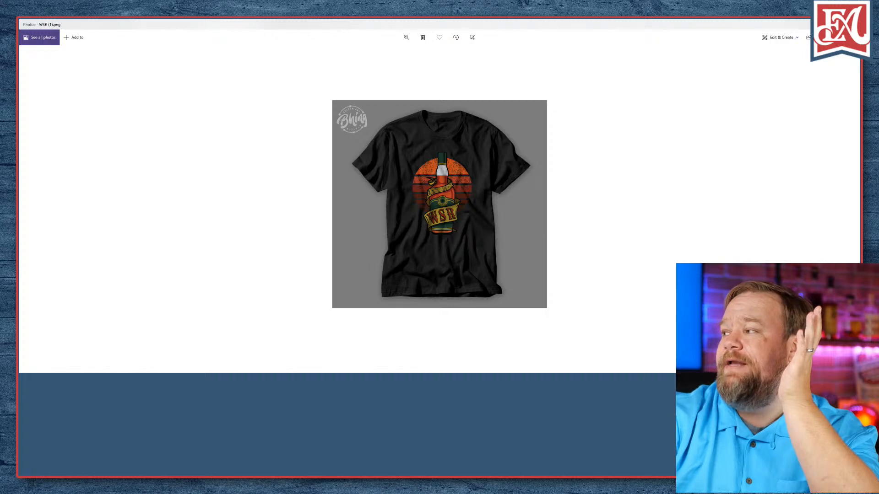
pyautogui.click(852, 24)
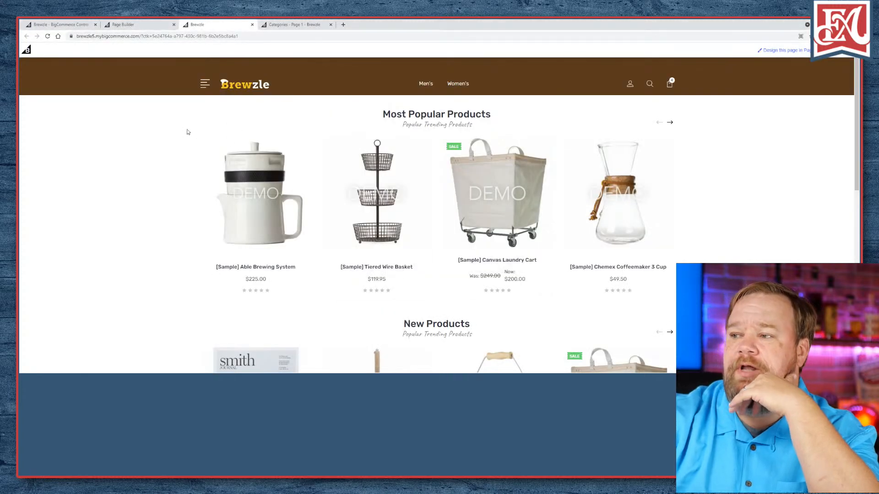